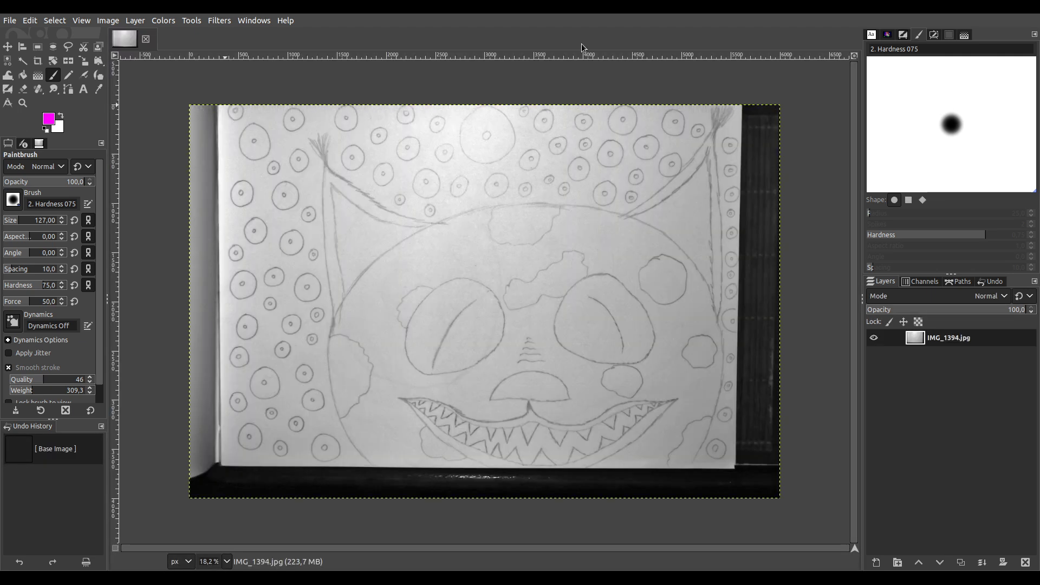
Duplicate the sketch photo layer and add a new transparent layer above the copy
left_click(960, 562)
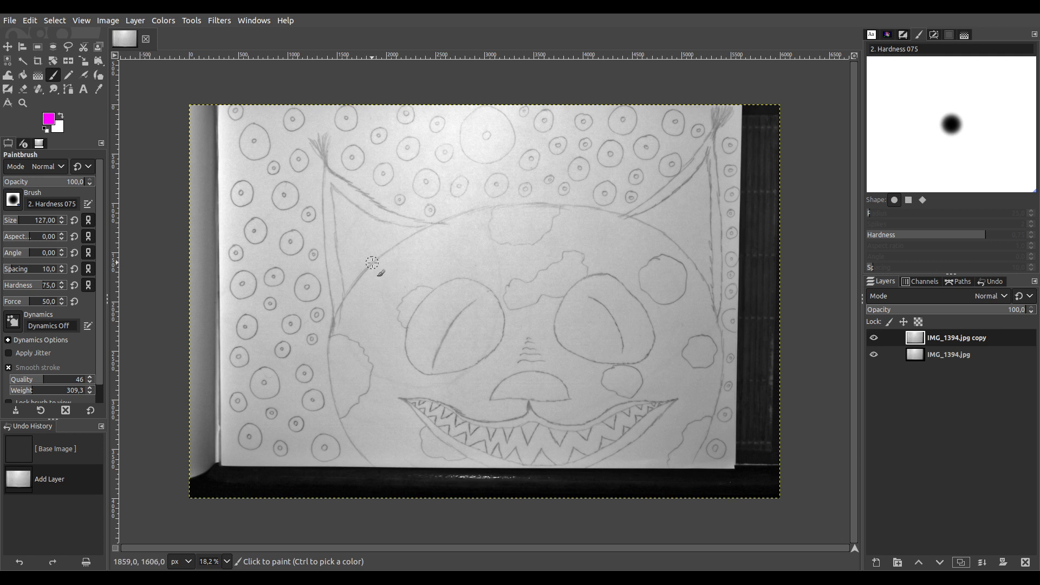
scroll(428, 300, "right", 1)
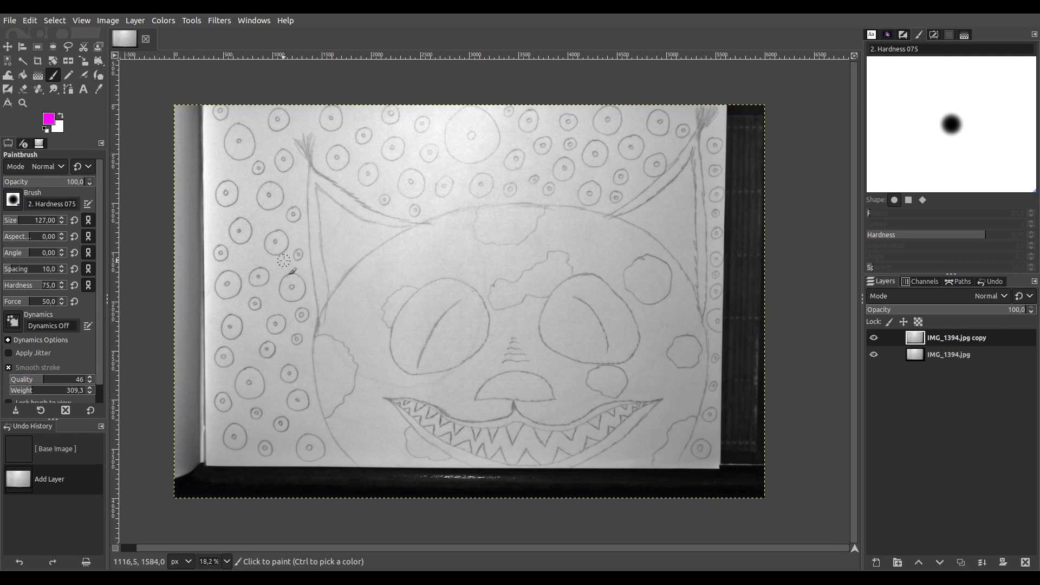
left_click(876, 562, "shift")
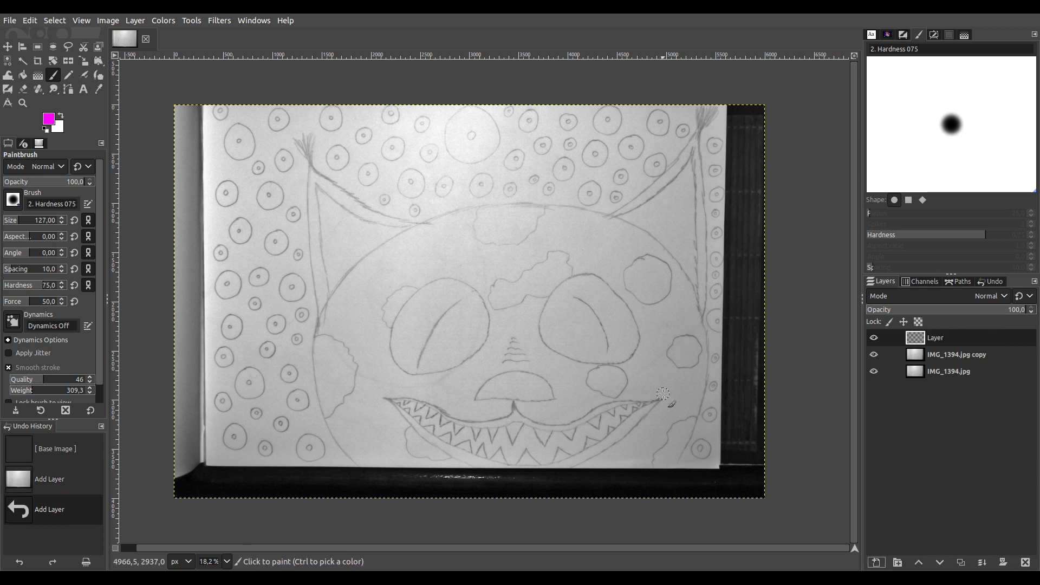
Delete the duplicated photo layer and save the image with the transparent layer active
left_click(956, 354)
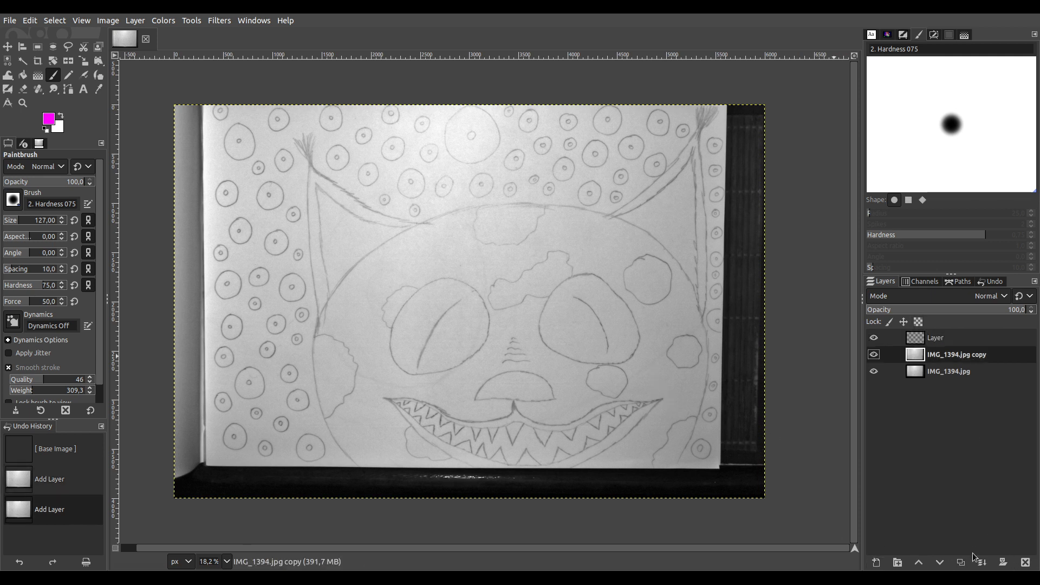
left_click(1025, 562)
left_click(949, 339)
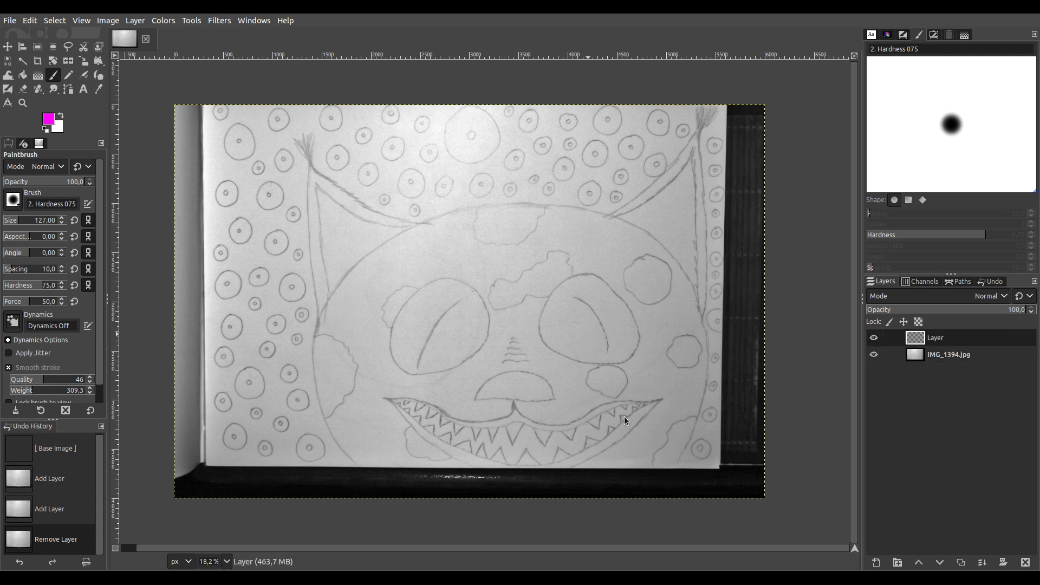
key("ctrl+s")
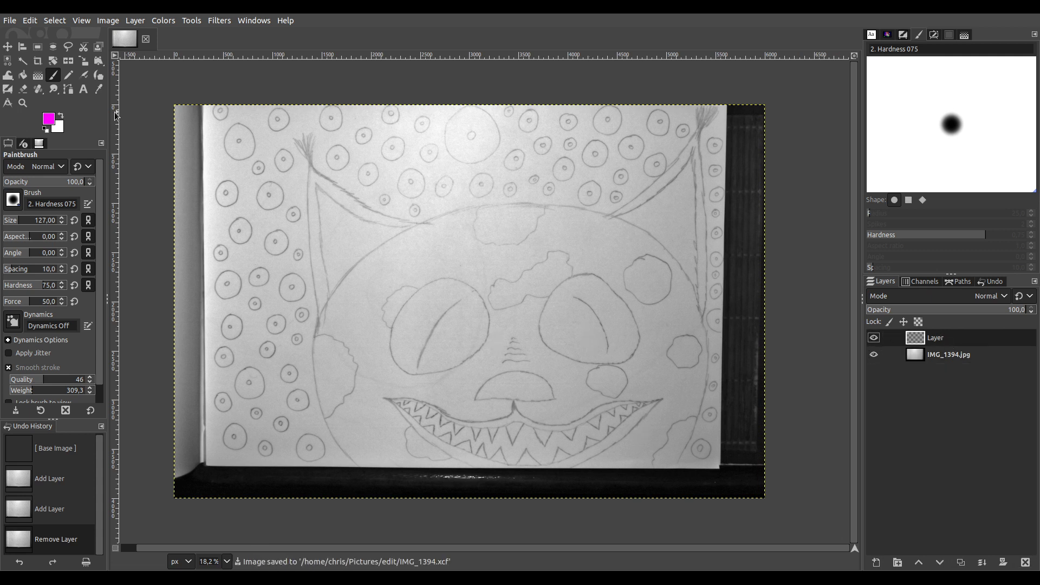
Reset the colours to black and white and set the Paintbrush to the Hardness 100 brush at size 11
left_click(45, 130)
key("period")
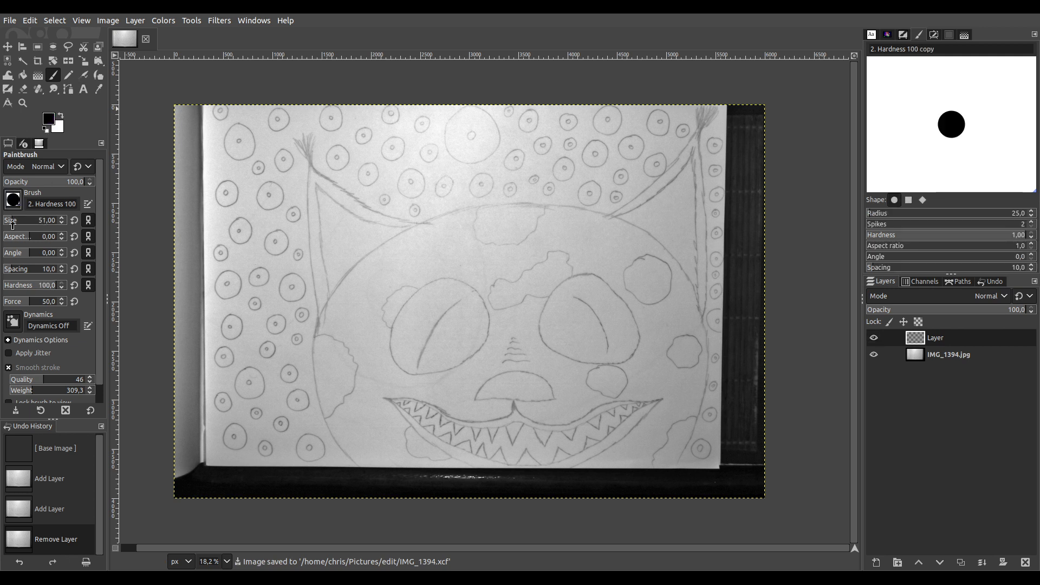
scroll(10, 222, "down", 9)
scroll(10, 223, "down", 13)
scroll(10, 222, "up", 1)
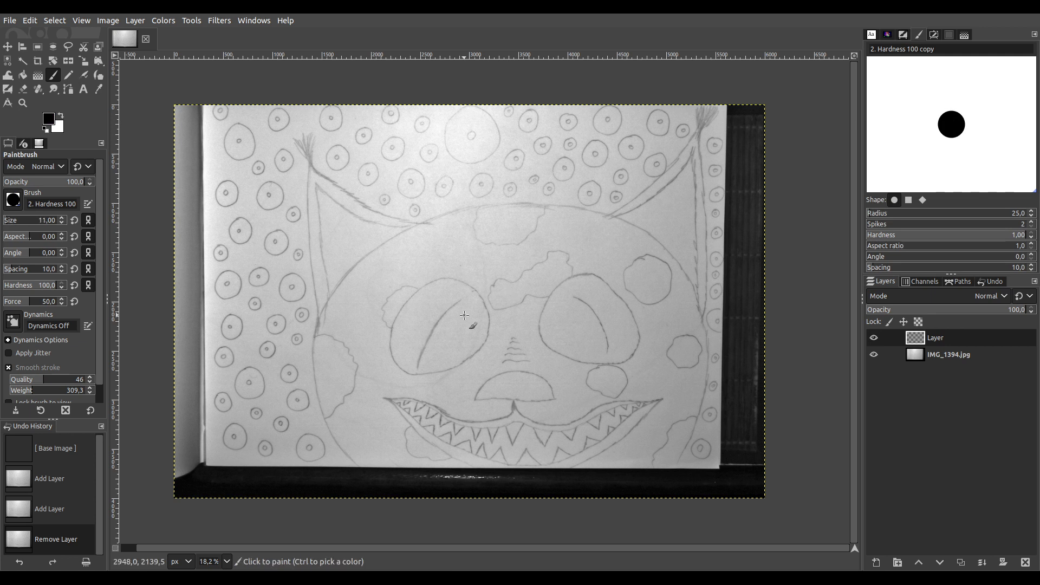
Trace the five wavy wrinkle lines above the cat's nose in black with the size 11 brush
scroll(507, 310, "up", 8)
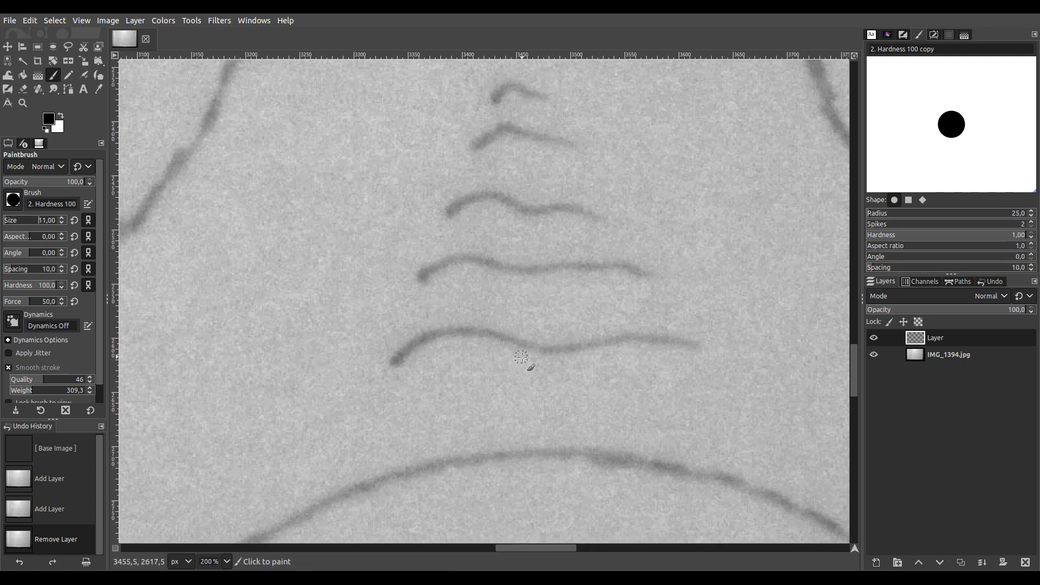
mouse_move(265, 350)
left_mouse_down()
mouse_move(289, 329)
mouse_move(358, 317)
mouse_move(436, 348)
mouse_move(510, 319)
mouse_move(574, 336)
left_mouse_up()
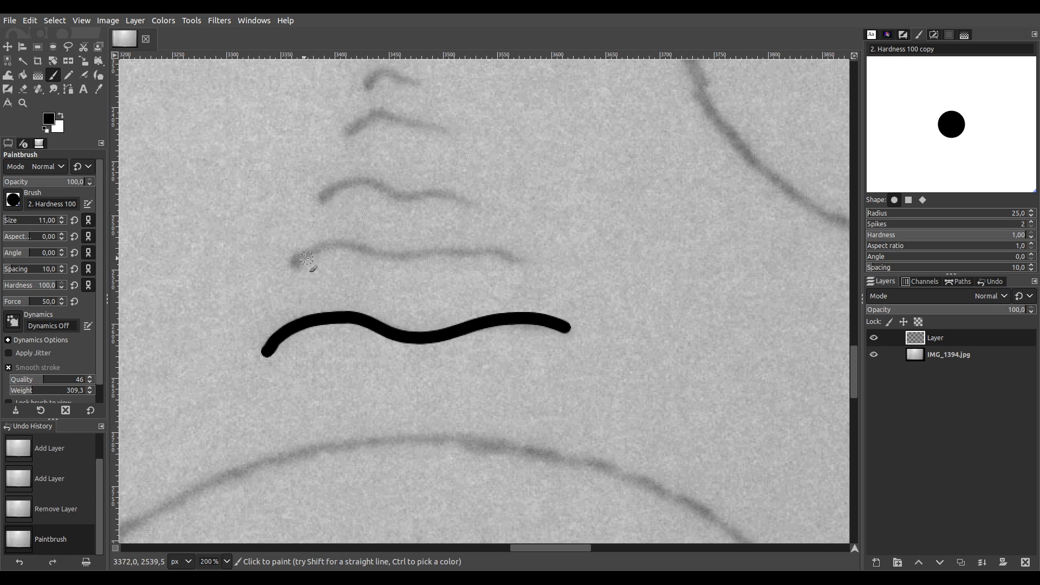
mouse_move(294, 265)
left_mouse_down()
mouse_move(345, 238)
mouse_move(395, 263)
mouse_move(472, 248)
mouse_move(526, 271)
left_mouse_up()
left_click_drag(486, 201, 428, 352)
mouse_move(263, 350)
left_mouse_down()
mouse_move(303, 330)
mouse_move(349, 355)
mouse_move(398, 342)
mouse_move(425, 361)
left_mouse_up()
scroll(332, 271, "up", 2)
mouse_move(253, 297)
left_mouse_down()
mouse_move(305, 259)
mouse_move(338, 259)
mouse_move(454, 292)
left_mouse_up()
mouse_move(286, 207)
left_mouse_down()
mouse_move(312, 173)
mouse_move(345, 173)
mouse_move(393, 206)
left_mouse_up()
scroll(379, 228, "down", 8)
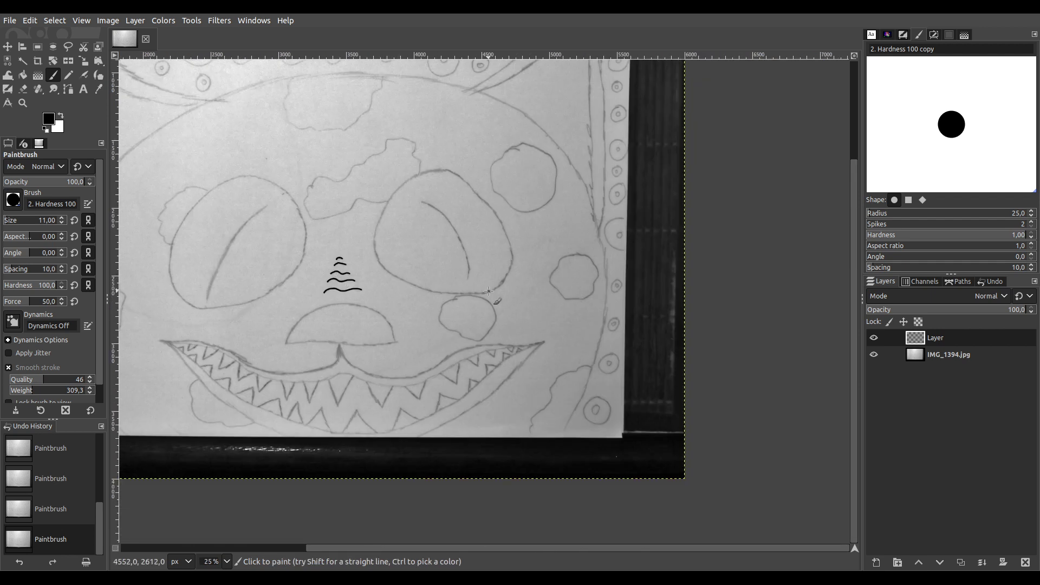
Set the brush size to 3 and trace the closed outline of the fur spot near the face's right edge
scroll(594, 266, "up", 6)
scroll(566, 253, "down", 2)
scroll(567, 253, "left", 1)
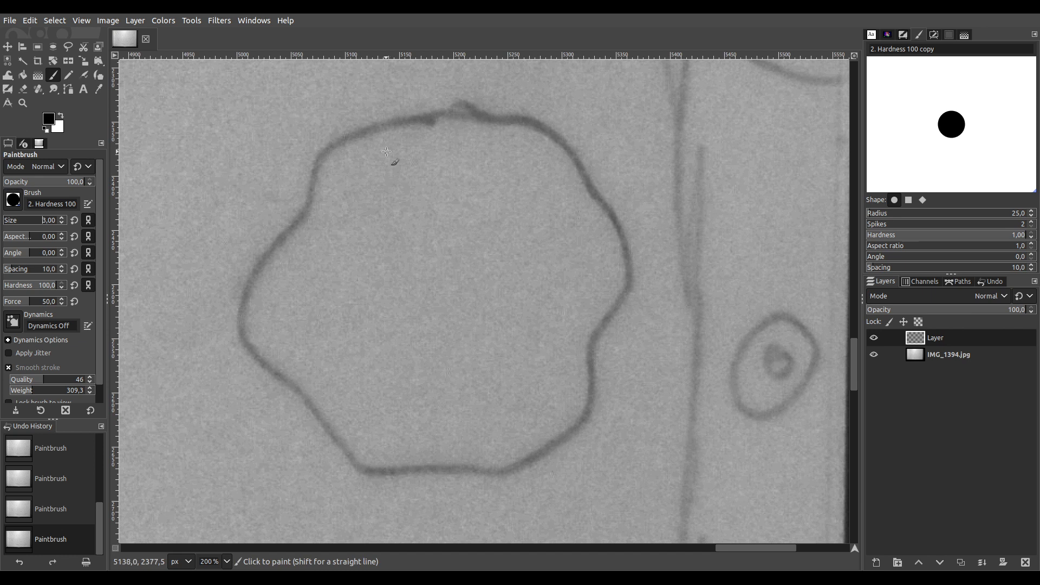
mouse_move(336, 142)
left_mouse_down()
mouse_move(310, 207)
mouse_move(240, 308)
mouse_move(246, 345)
mouse_move(376, 478)
mouse_move(525, 464)
mouse_move(583, 416)
mouse_move(602, 330)
mouse_move(620, 316)
mouse_move(628, 266)
mouse_move(614, 218)
mouse_move(559, 136)
mouse_move(514, 117)
mouse_move(478, 118)
mouse_move(461, 98)
mouse_move(330, 143)
left_mouse_up()
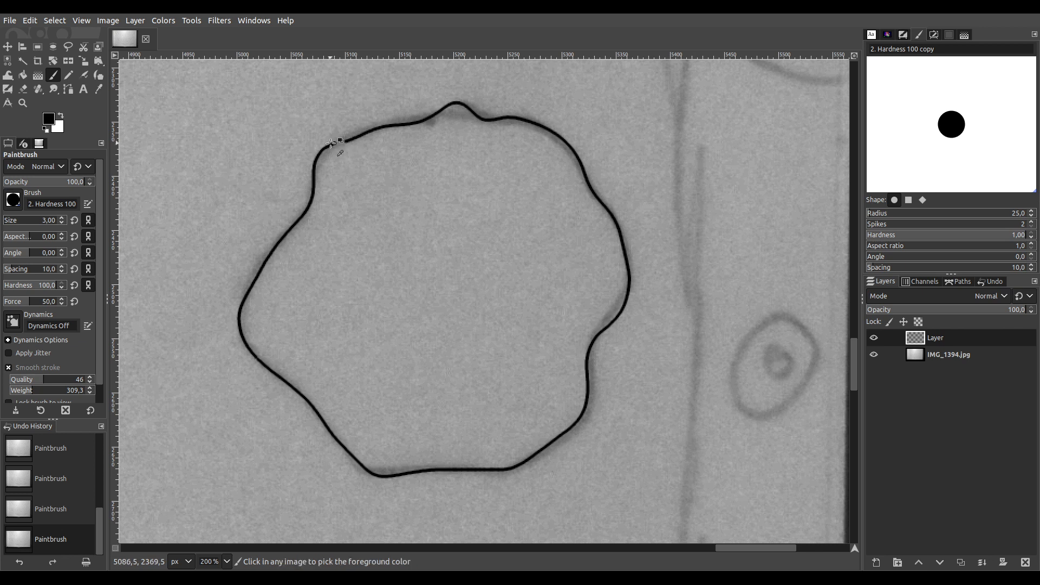
scroll(331, 143, "up", 3)
mouse_move(458, 126)
left_mouse_down()
mouse_move(360, 139)
mouse_move(335, 155)
left_mouse_up()
scroll(323, 305, "down", 3)
Trace the outline of the fur spot just below the right eye with the size 3 brush
scroll(323, 305, "down", 5)
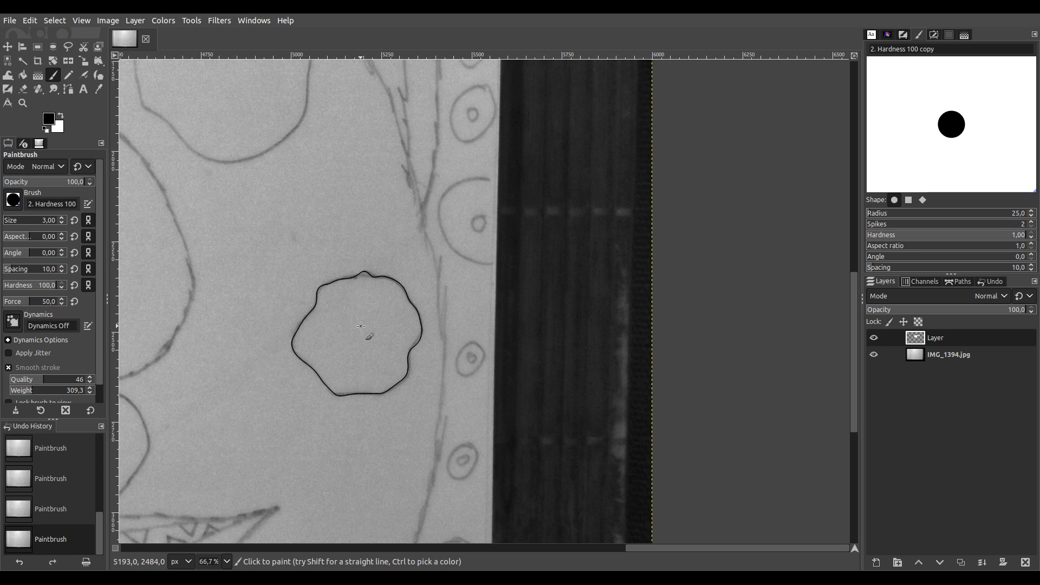
left_click_drag(243, 274, 640, 165)
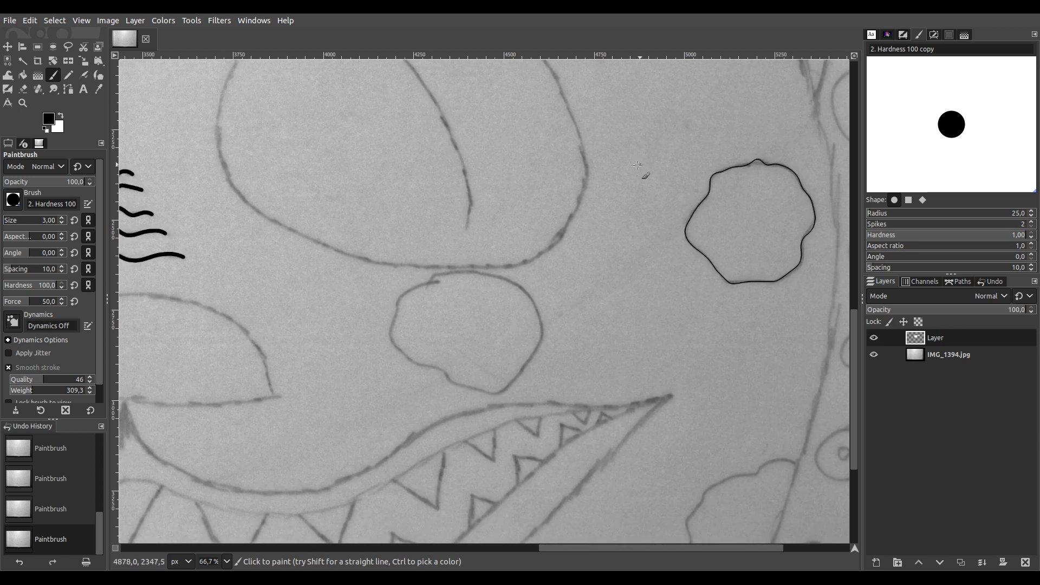
scroll(434, 318, "up", 3, "ctrl")
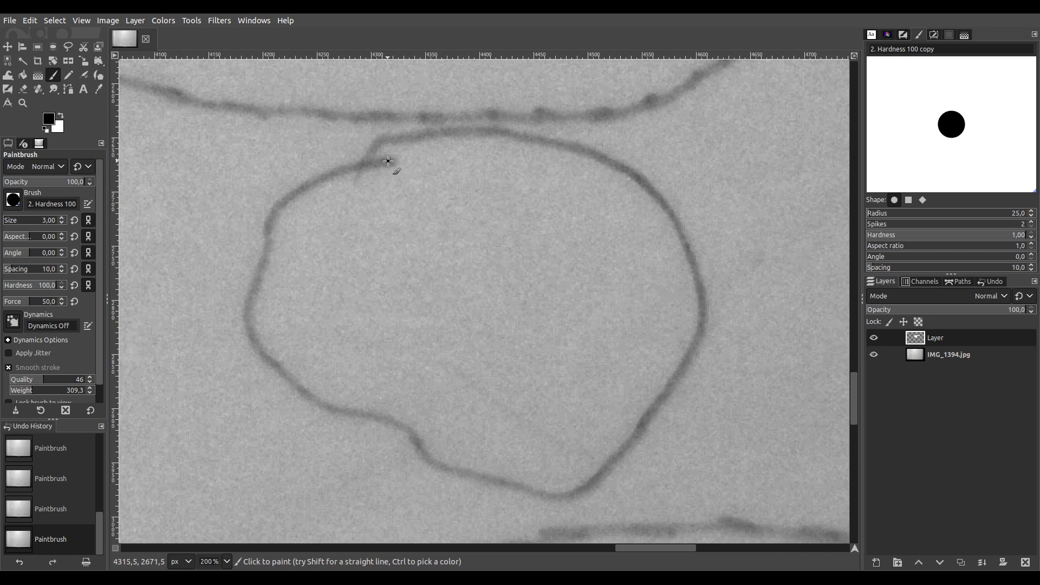
mouse_move(375, 161)
left_mouse_down()
mouse_move(271, 212)
mouse_move(251, 293)
mouse_move(252, 334)
mouse_move(269, 368)
mouse_move(323, 407)
mouse_move(386, 418)
mouse_move(437, 468)
mouse_move(579, 490)
mouse_move(650, 421)
mouse_move(699, 333)
mouse_move(699, 276)
mouse_move(669, 219)
mouse_move(628, 176)
mouse_move(518, 134)
mouse_move(443, 133)
mouse_move(358, 166)
left_mouse_up()
scroll(357, 173, "up", 5)
scroll(355, 180, "down", 10)
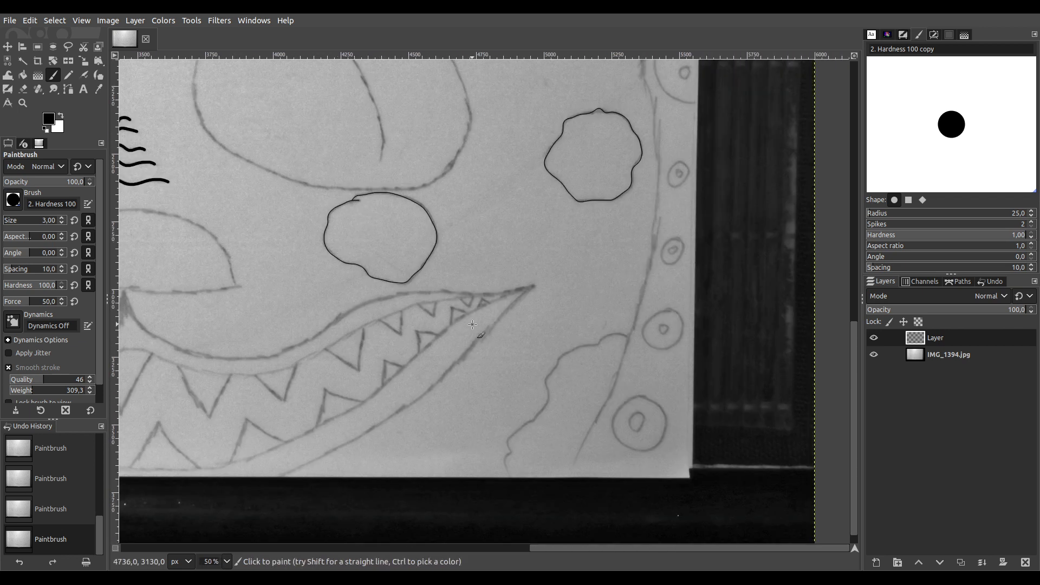
Set the brush size to 11 and trace the left eye's outline around its left, lower and right sides
scroll(468, 323, "down", 2)
left_click_drag(306, 260, 528, 321)
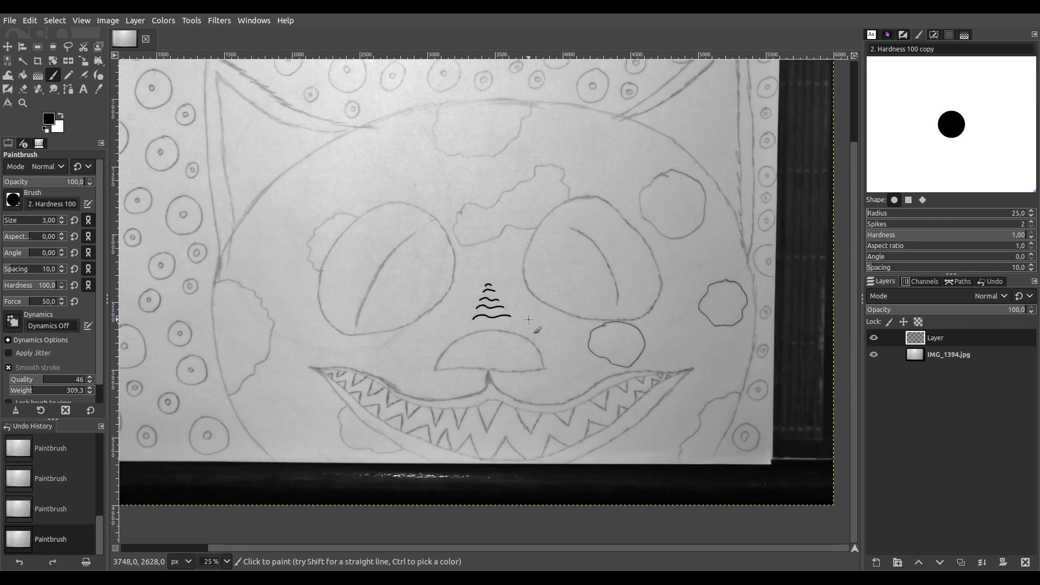
scroll(574, 293, "right", 2)
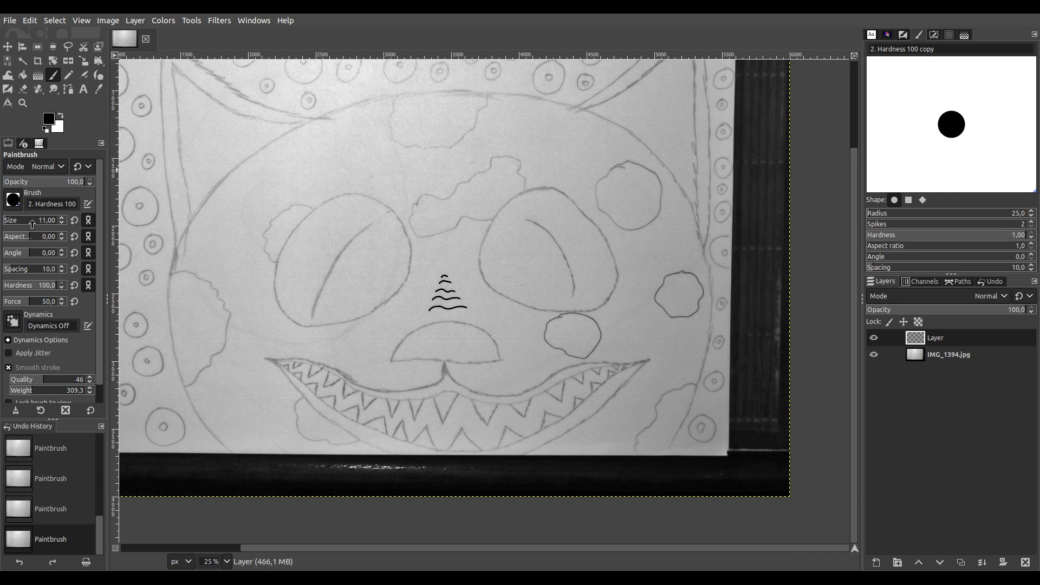
scroll(307, 238, "up", 4)
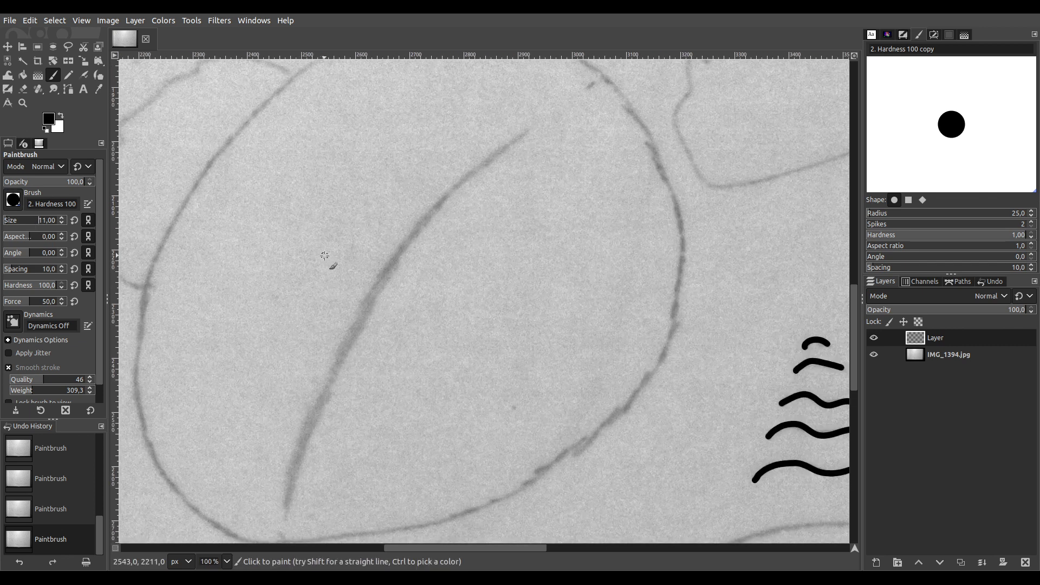
scroll(433, 217, "down", 1)
scroll(538, 209, "up", 1)
scroll(538, 209, "right", 1)
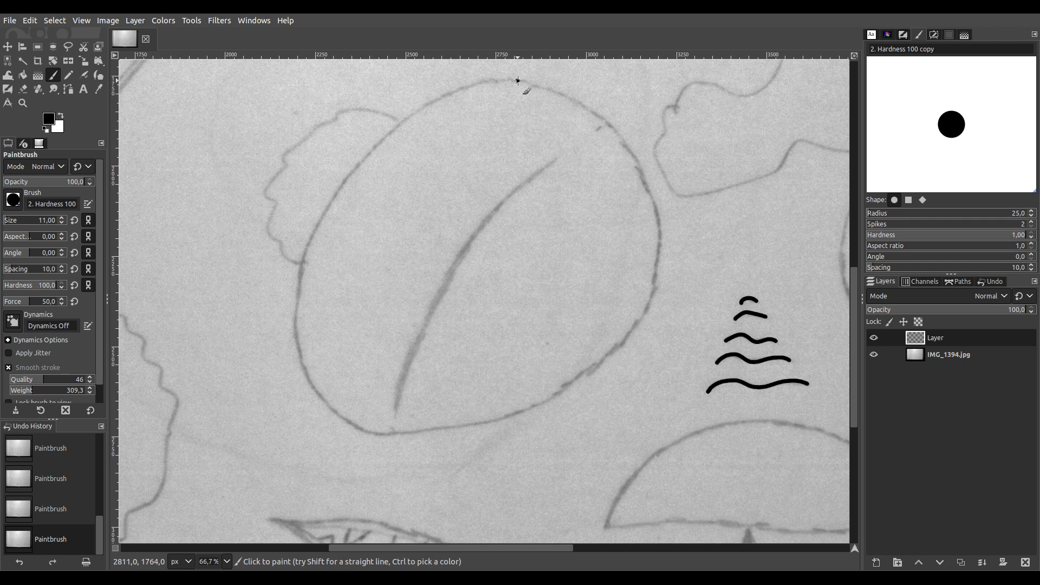
mouse_move(516, 80)
left_mouse_down()
mouse_move(475, 83)
mouse_move(414, 110)
mouse_move(367, 156)
mouse_move(306, 244)
mouse_move(294, 318)
left_mouse_up()
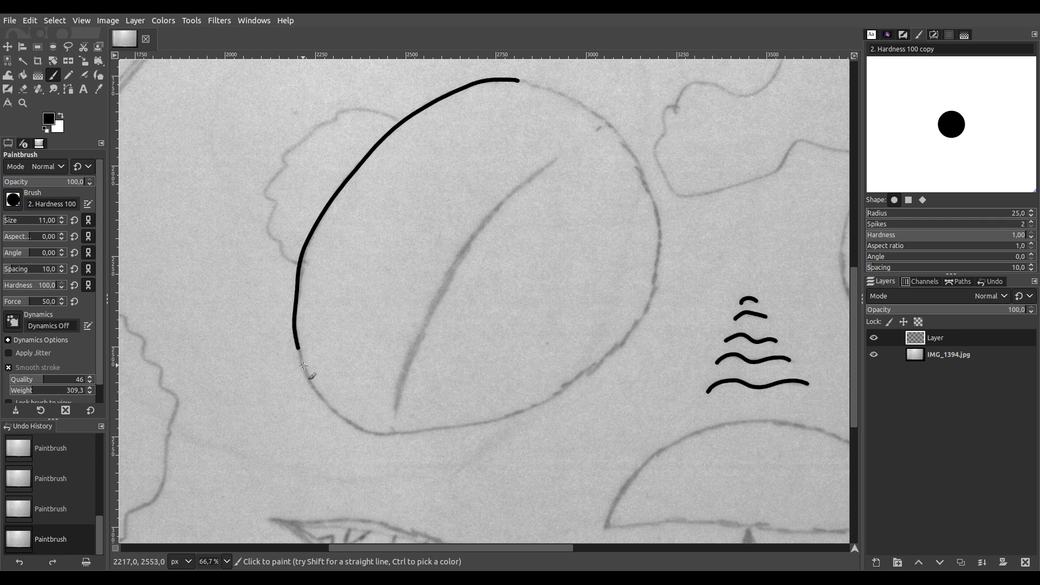
mouse_move(306, 373)
left_mouse_down()
mouse_move(350, 422)
mouse_move(390, 436)
mouse_move(536, 404)
mouse_move(614, 355)
mouse_move(651, 300)
mouse_move(663, 231)
mouse_move(615, 130)
left_mouse_up()
Close the left eye's outline by tracing the remaining gap along its upper-right curve
scroll(563, 83, "up", 3, "ctrl")
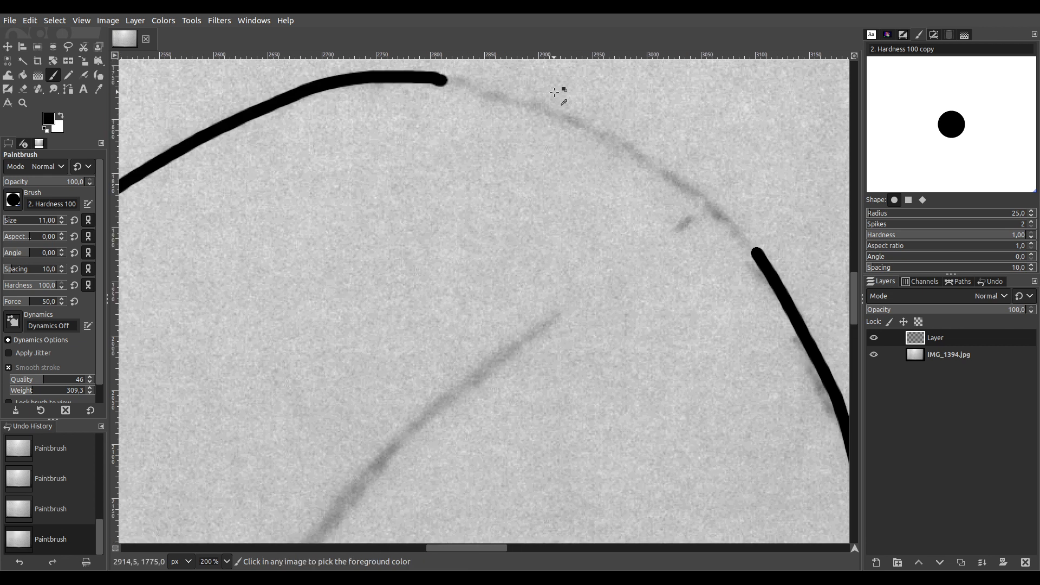
scroll(547, 271, "up", 2)
scroll(557, 292, "up", 1, "ctrl")
scroll(553, 302, "right", 3)
scroll(552, 302, "down", 1)
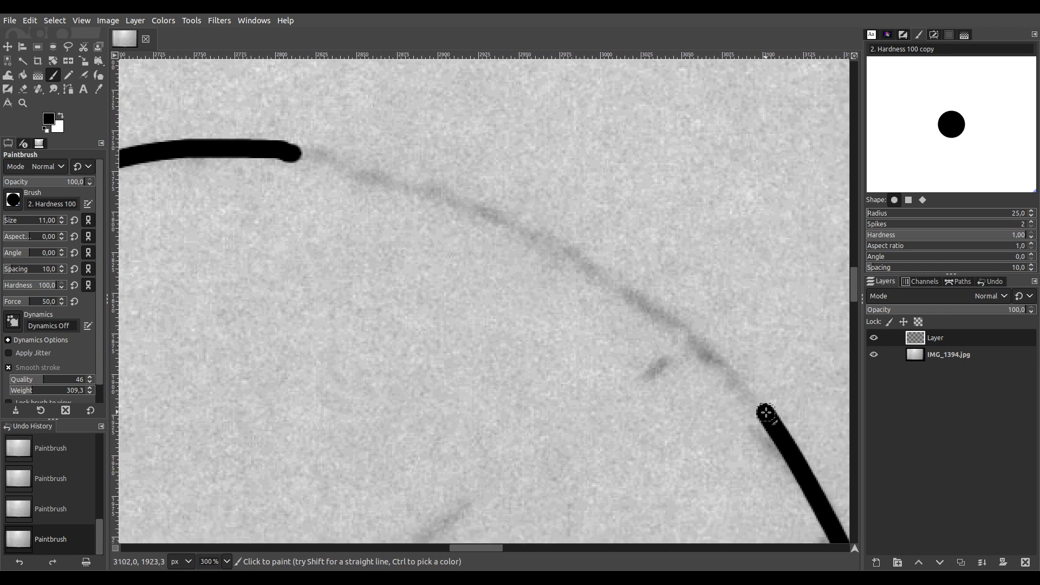
mouse_move(767, 413)
left_mouse_down()
mouse_move(647, 300)
mouse_move(394, 185)
mouse_move(278, 151)
left_mouse_up()
scroll(278, 151, "down", 7)
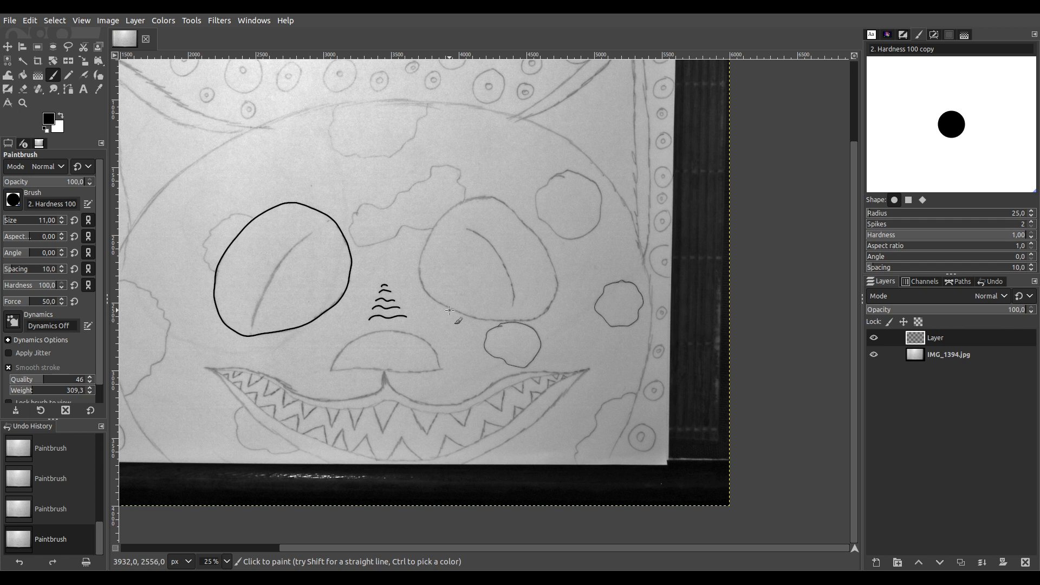
Trace the upper arc of the right eye's outline in black from its right side over to its left side
scroll(484, 220, "up", 5, "ctrl")
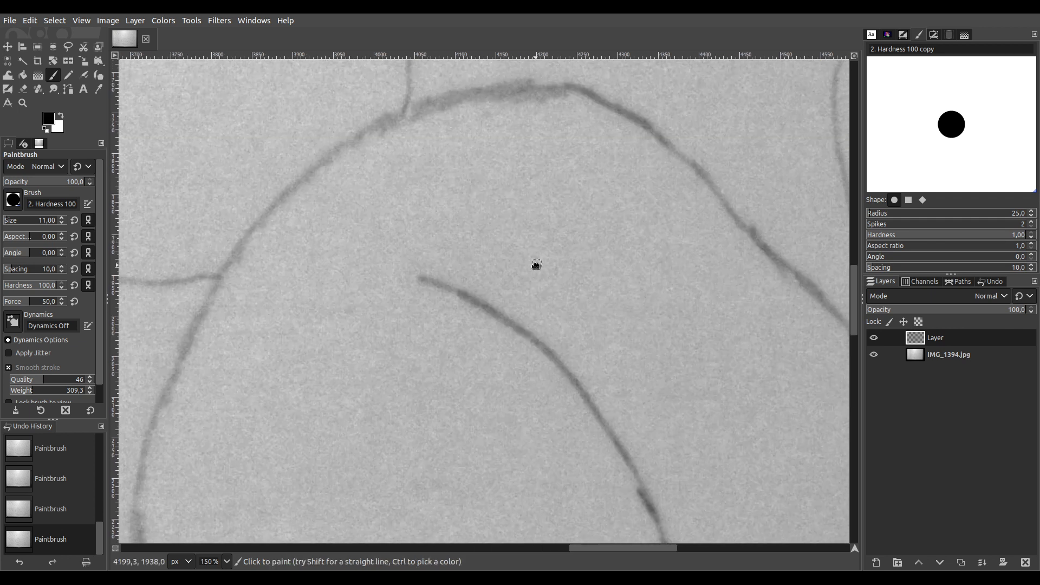
left_click_drag(539, 253, 513, 278)
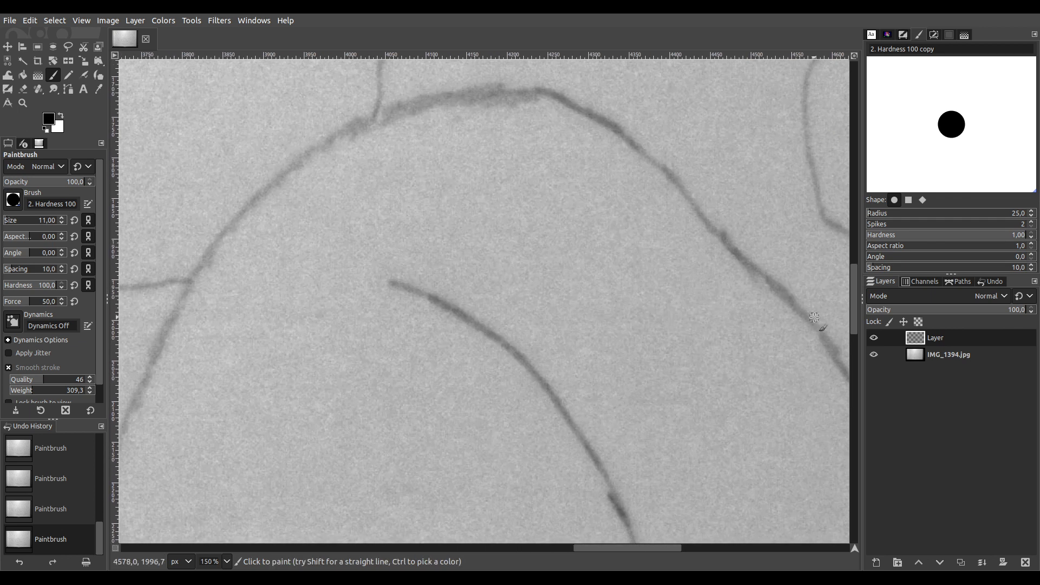
mouse_move(817, 328)
left_mouse_down()
mouse_move(717, 239)
mouse_move(730, 249)
mouse_move(664, 172)
mouse_move(597, 120)
mouse_move(539, 91)
mouse_move(475, 90)
mouse_move(380, 119)
mouse_move(286, 176)
mouse_move(175, 316)
mouse_move(130, 413)
left_mouse_up()
scroll(169, 431, "down", 8)
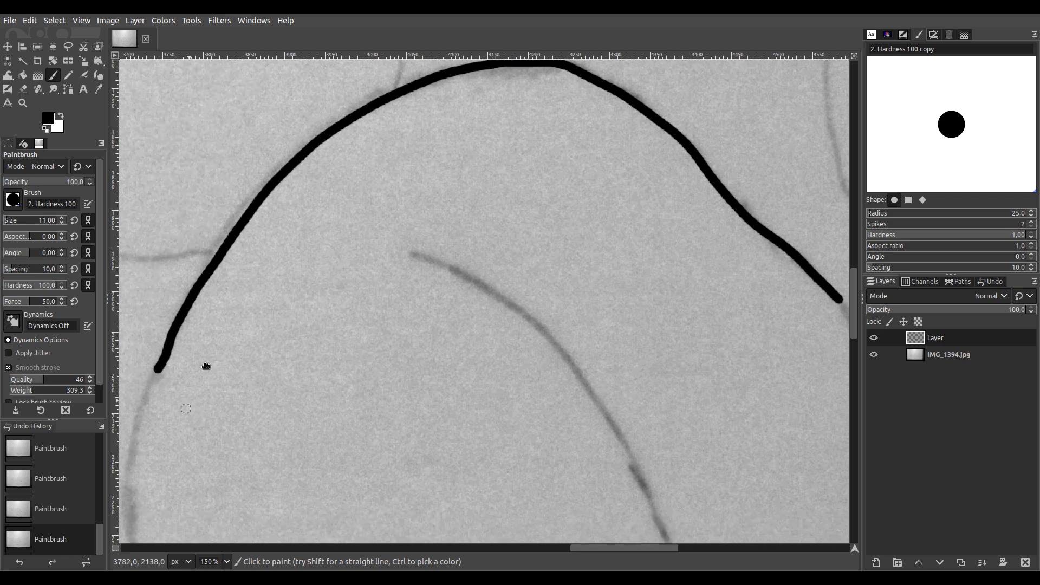
Extend the right eye's outline down its left side and along its lower edge
scroll(268, 165, "right", 2)
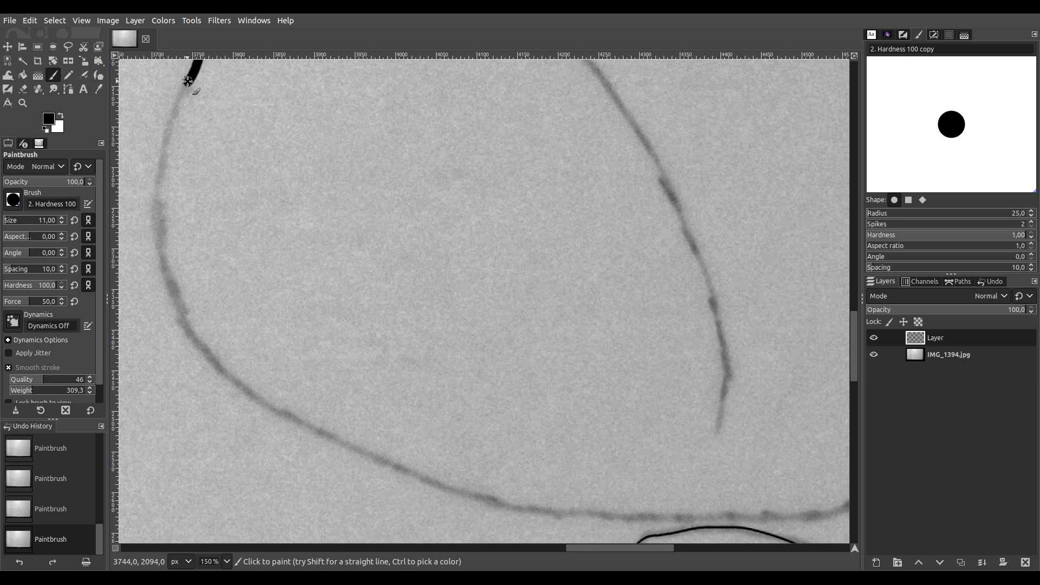
mouse_move(186, 86)
left_mouse_down()
mouse_move(156, 208)
mouse_move(185, 321)
left_mouse_up()
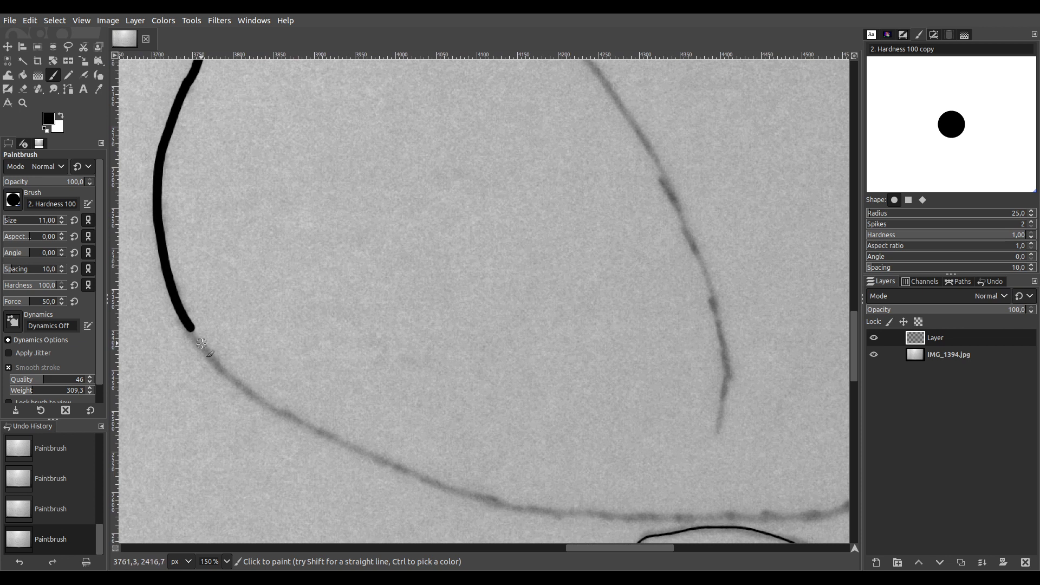
left_click_drag(226, 375, 268, 411)
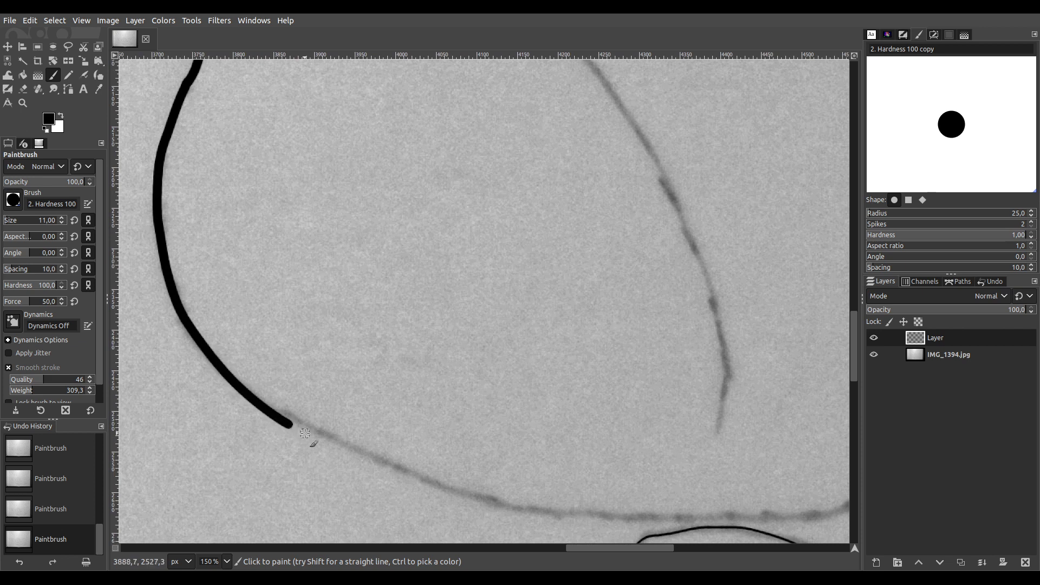
mouse_move(327, 444)
left_mouse_down()
mouse_move(441, 488)
mouse_move(560, 511)
mouse_move(828, 512)
left_mouse_up()
key("space")
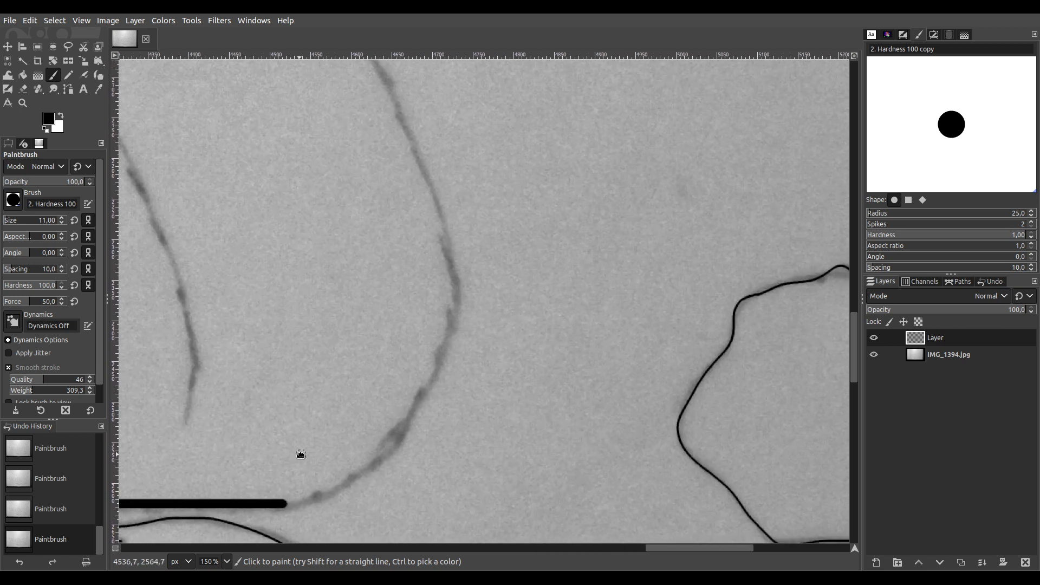
Trace the lower-right curve of the right eye's outline, joining it to the end of the bottom line
scroll(267, 483, "up", 1)
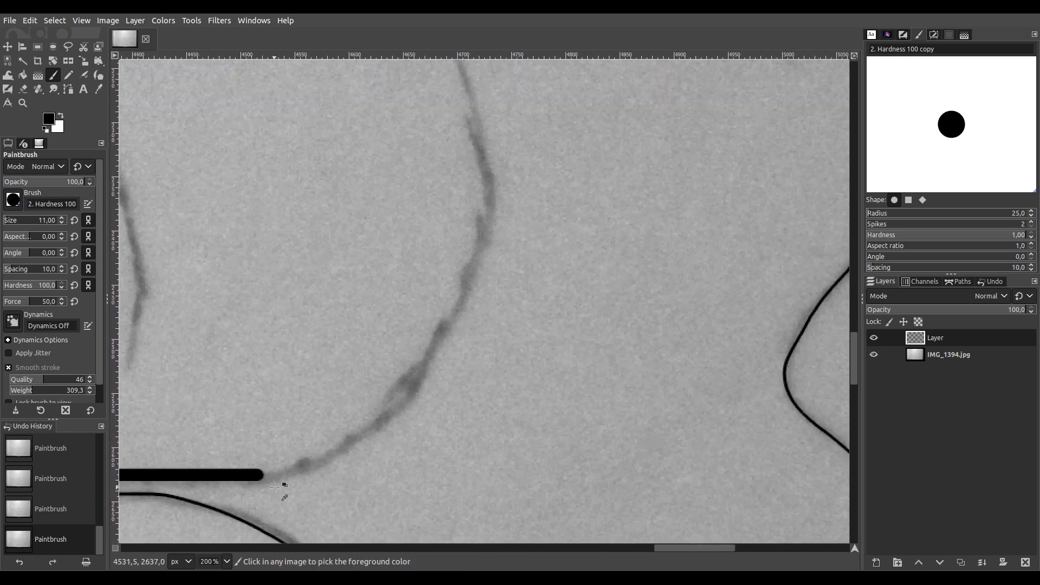
scroll(276, 481, "up", 1)
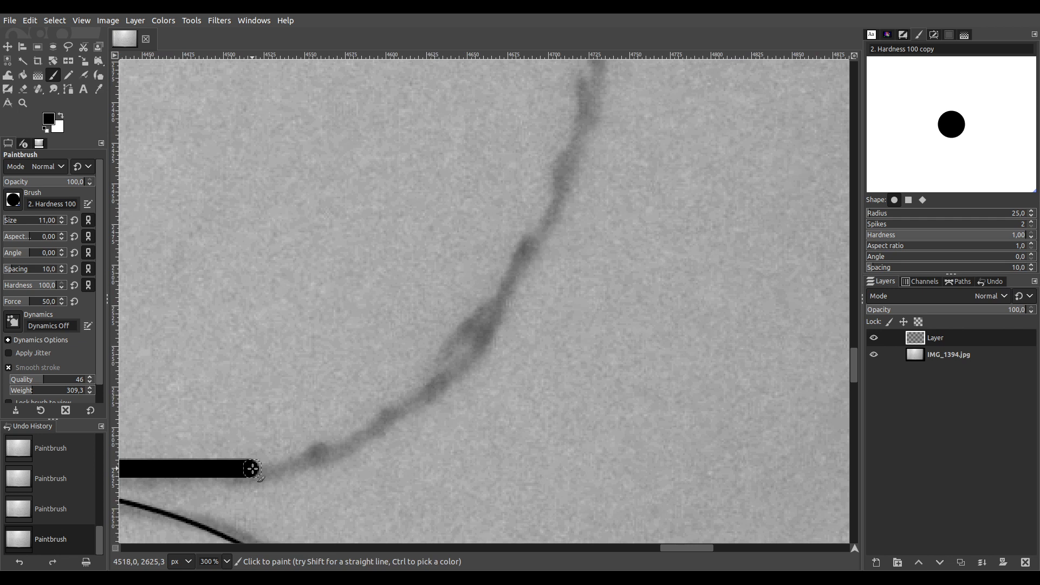
mouse_move(262, 468)
left_mouse_down()
mouse_move(394, 421)
mouse_move(459, 370)
mouse_move(568, 177)
mouse_move(586, 91)
left_mouse_up()
scroll(587, 95, "down", 3, "ctrl")
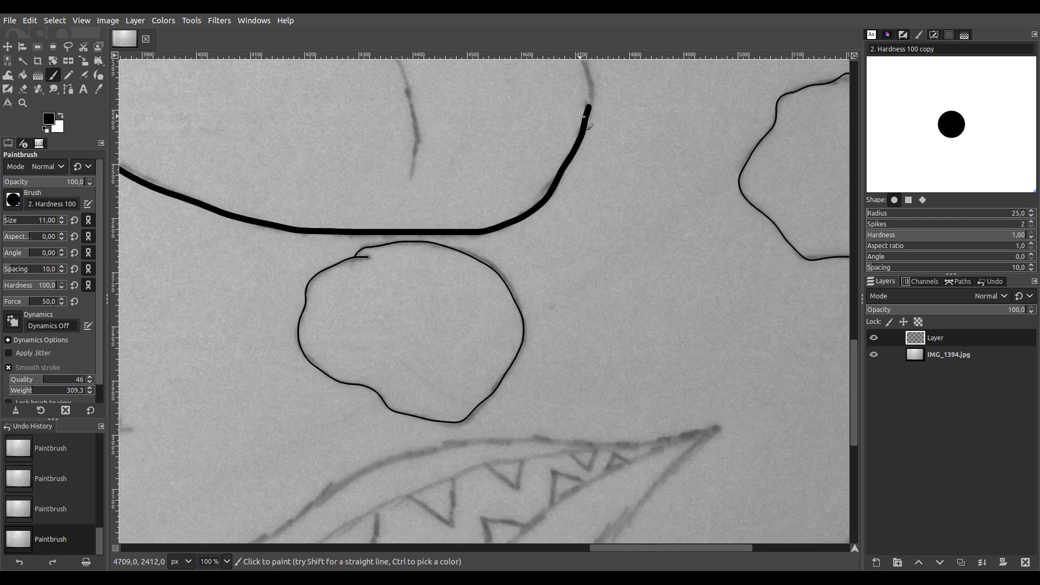
Extend the right eye's outline in black up its right side from the end of the lower-right curve
scroll(570, 353, "up", 5)
scroll(570, 353, "up", 3)
scroll(645, 452, "up", 3, "ctrl")
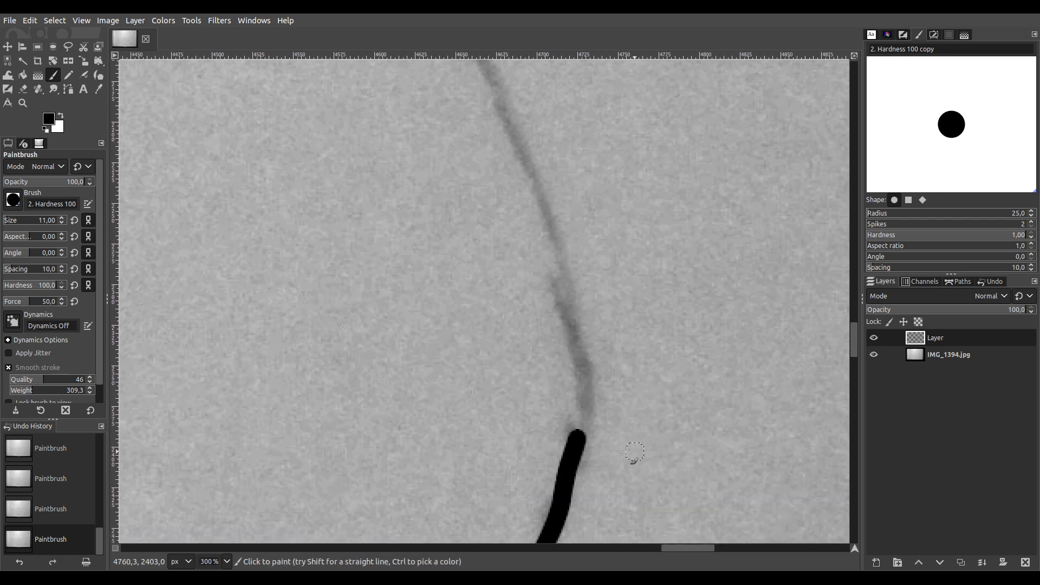
mouse_move(577, 439)
left_mouse_down()
mouse_move(588, 380)
mouse_move(524, 150)
mouse_move(495, 93)
left_mouse_up()
Close the right eye's outline by tracing the remaining gap along its upper-right side
scroll(494, 100, "down", 2, "ctrl")
scroll(550, 467, "up", 8)
scroll(602, 373, "left", 3)
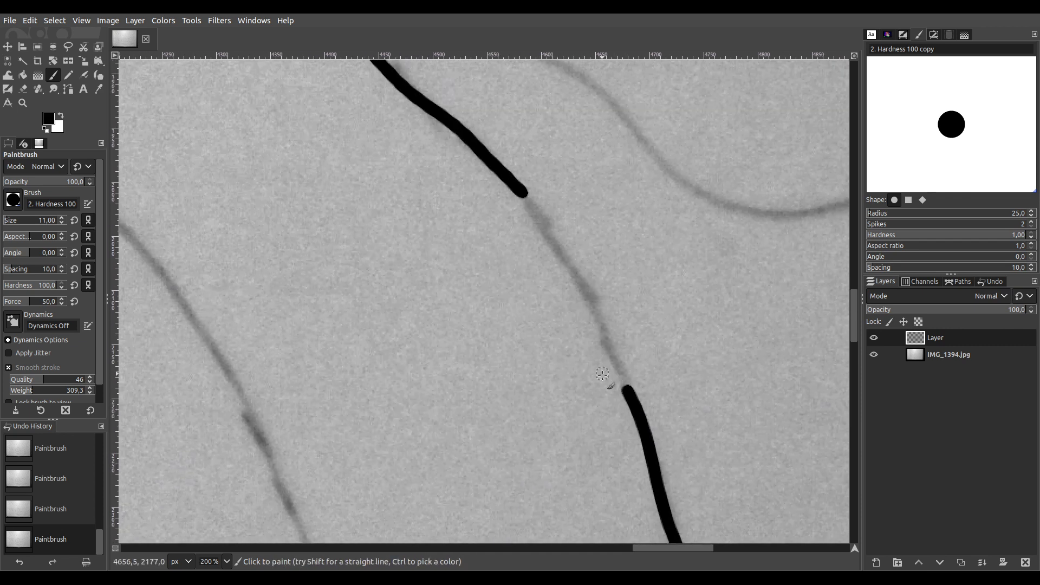
scroll(603, 374, "up", 1, "ctrl")
scroll(559, 353, "right", 1)
scroll(723, 490, "up", 1)
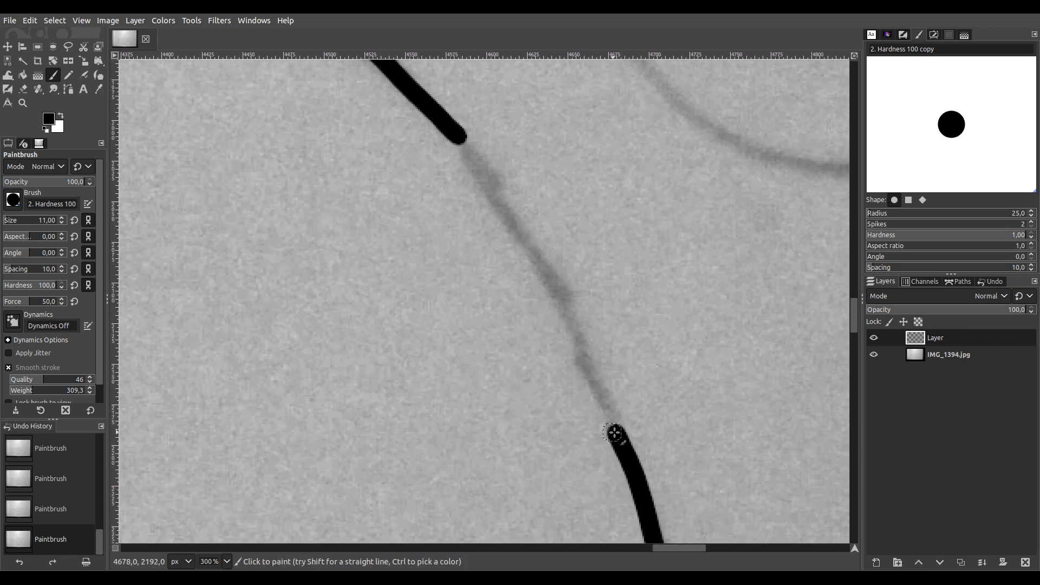
mouse_move(615, 426)
left_mouse_down()
mouse_move(568, 309)
mouse_move(447, 125)
left_mouse_up()
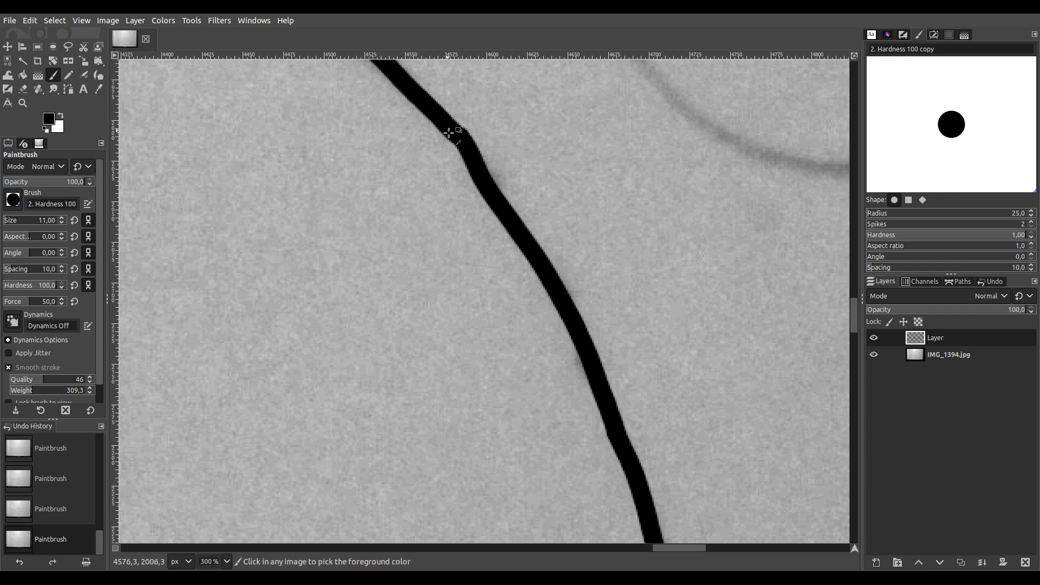
Set the brush size to 15 and outline the nose in black, tracing its wavy bottom edge and its arched top
scroll(446, 124, "down", 6)
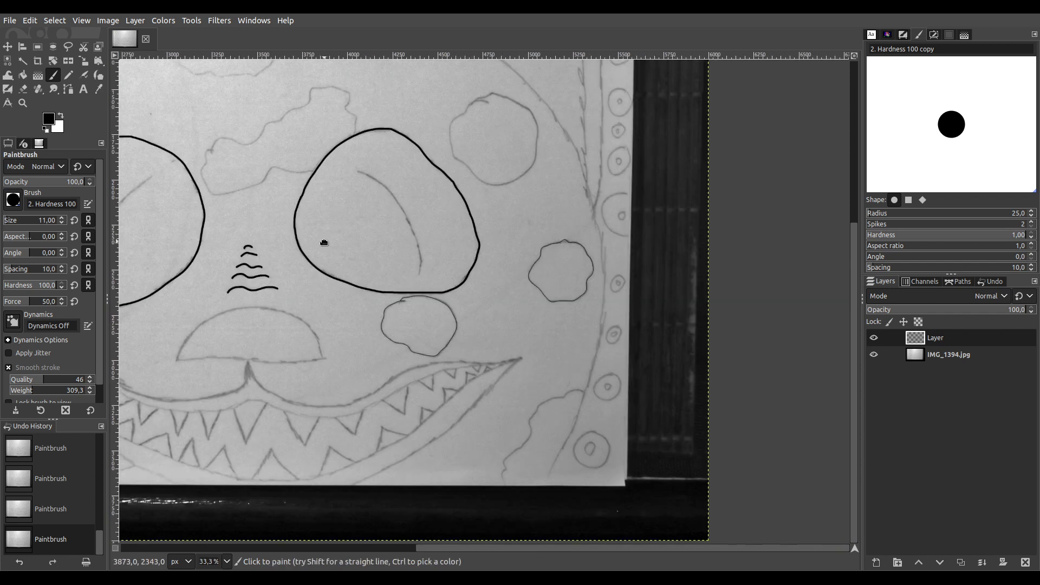
left_click_drag(324, 242, 495, 231)
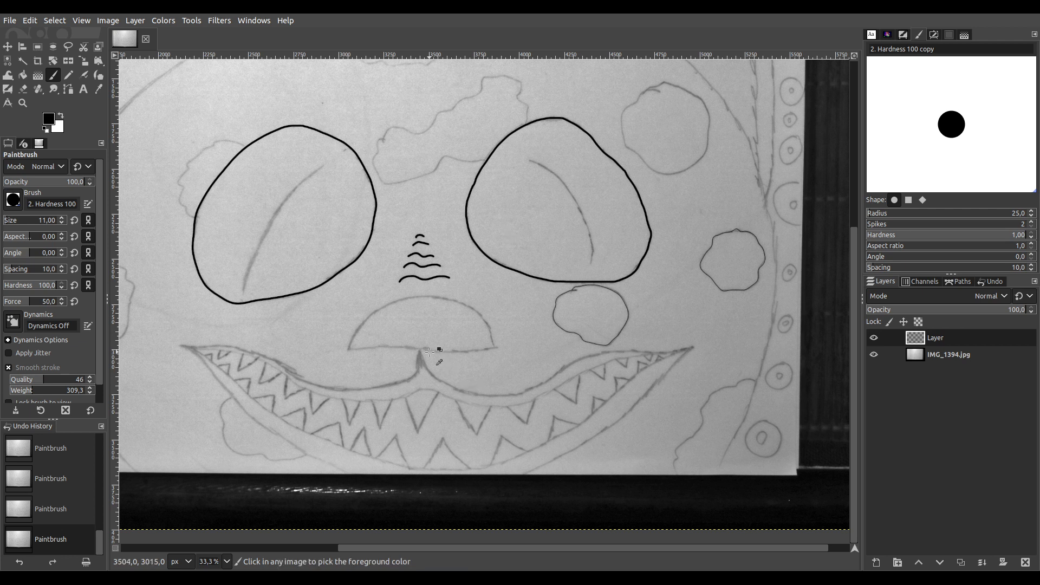
scroll(417, 325, "up", 3)
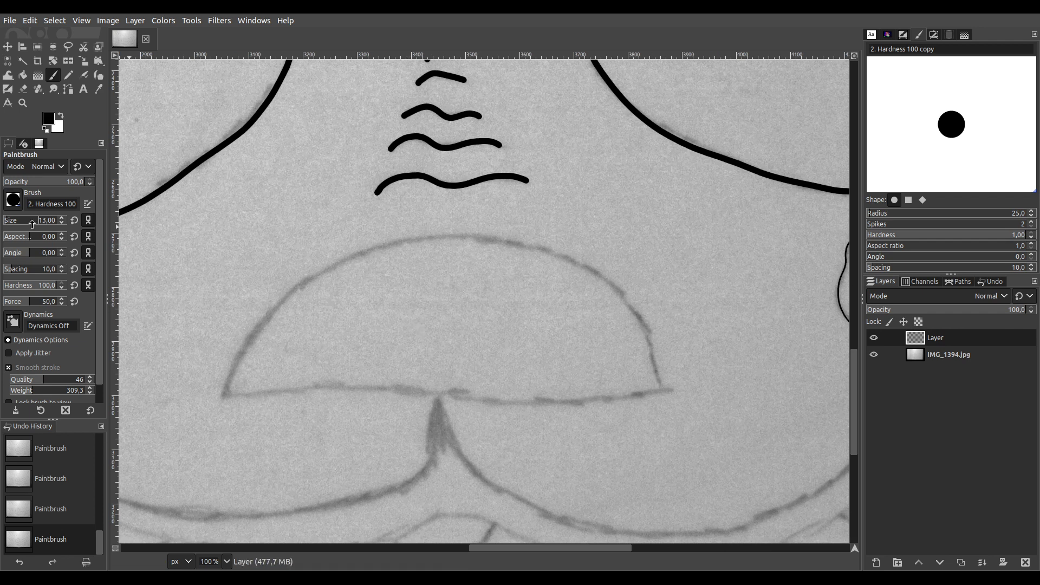
left_click(32, 223)
scroll(383, 348, "down", 2)
scroll(382, 348, "right", 1)
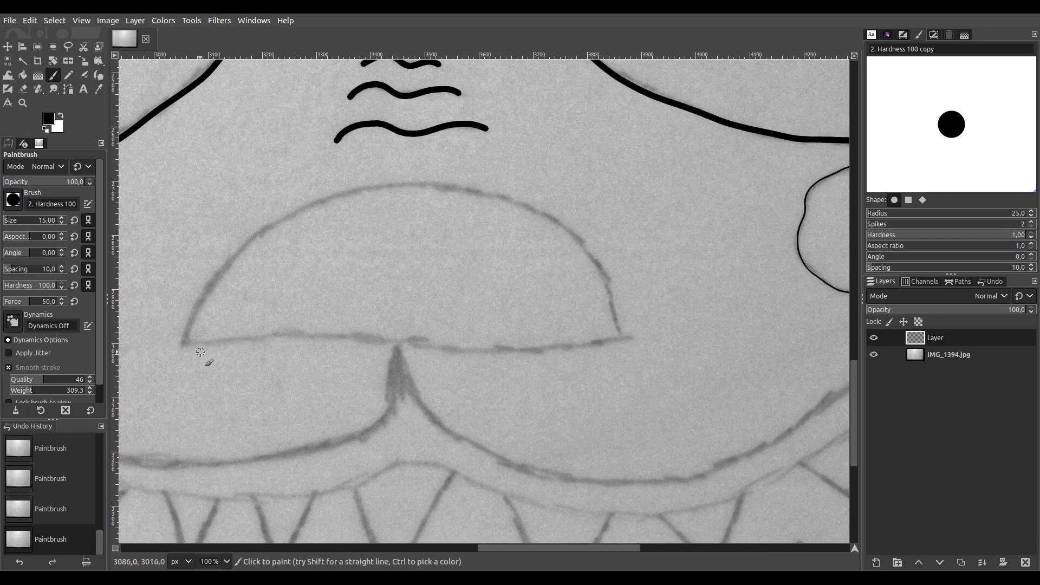
scroll(290, 341, "up", 1)
scroll(288, 346, "up", 2)
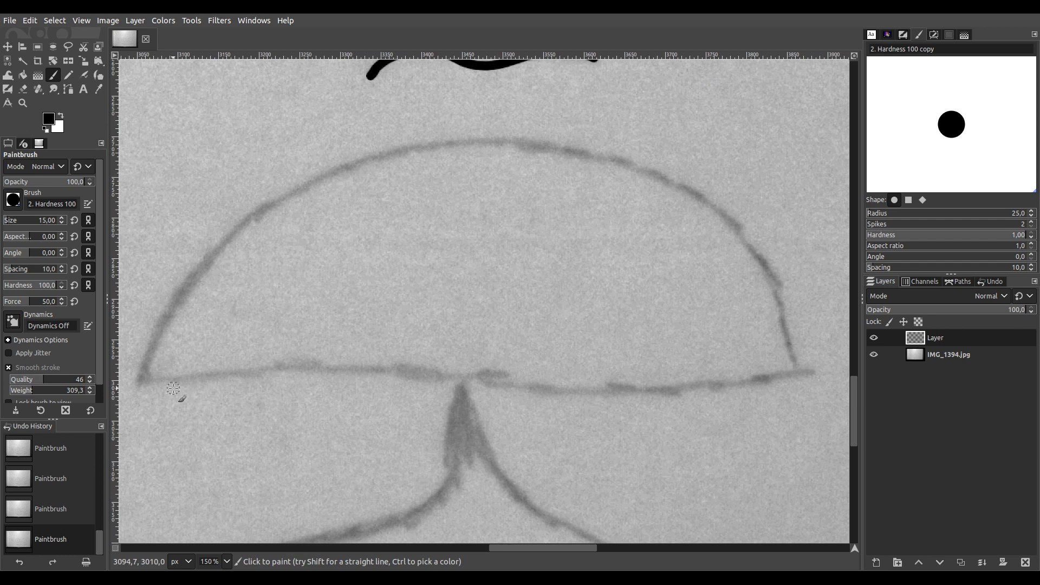
mouse_move(143, 380)
left_mouse_down()
mouse_move(313, 359)
mouse_move(594, 386)
mouse_move(807, 371)
left_mouse_up()
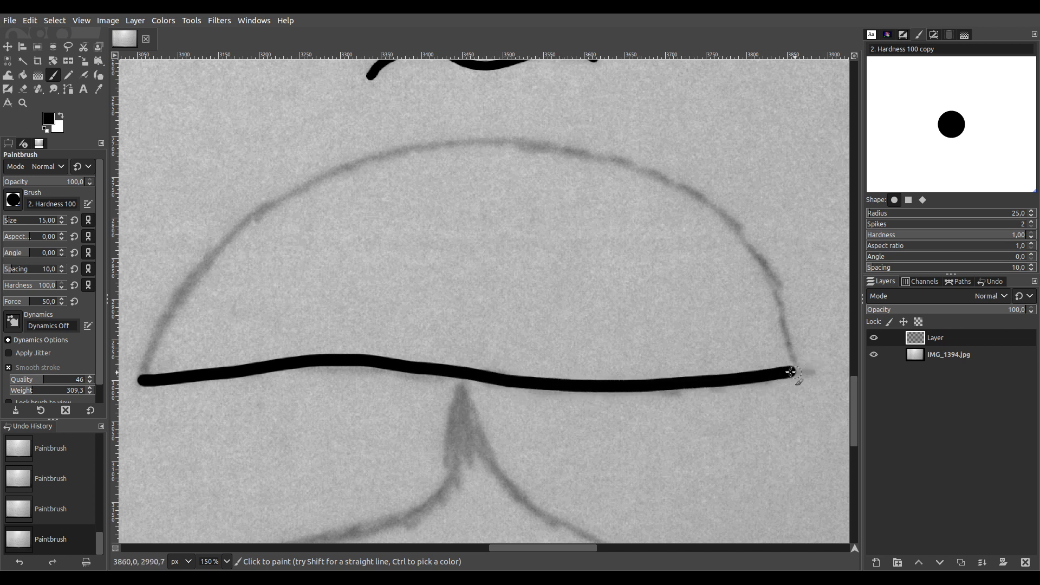
mouse_move(789, 345)
left_mouse_down()
mouse_move(752, 251)
mouse_move(705, 203)
mouse_move(587, 156)
mouse_move(462, 141)
mouse_move(327, 183)
mouse_move(247, 226)
mouse_move(178, 298)
mouse_move(148, 360)
left_mouse_up()
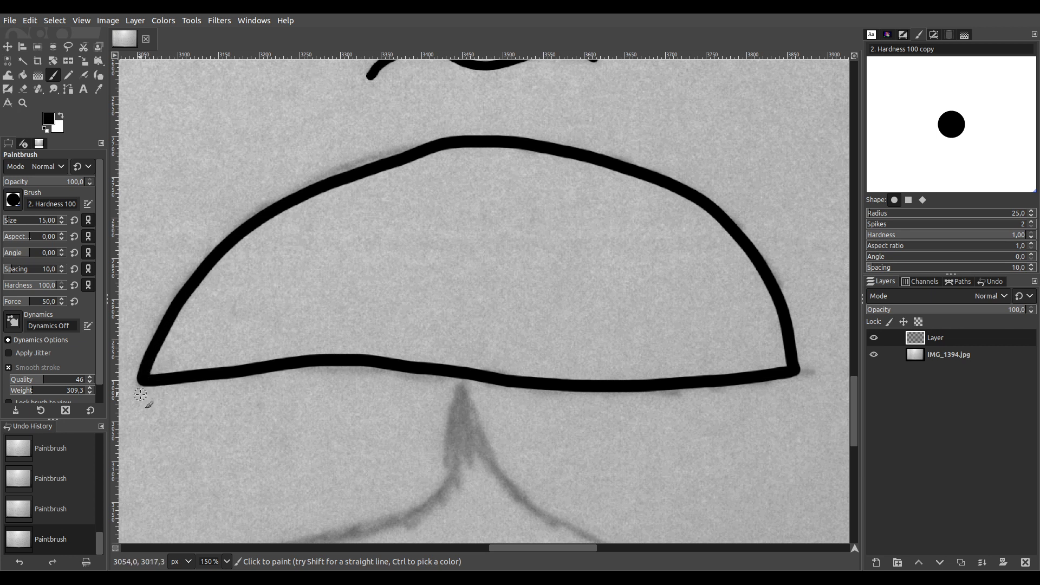
Trace the upper lip line in black from the middle of the nose's bottom edge toward the right mouth corner
scroll(233, 401, "down", 5)
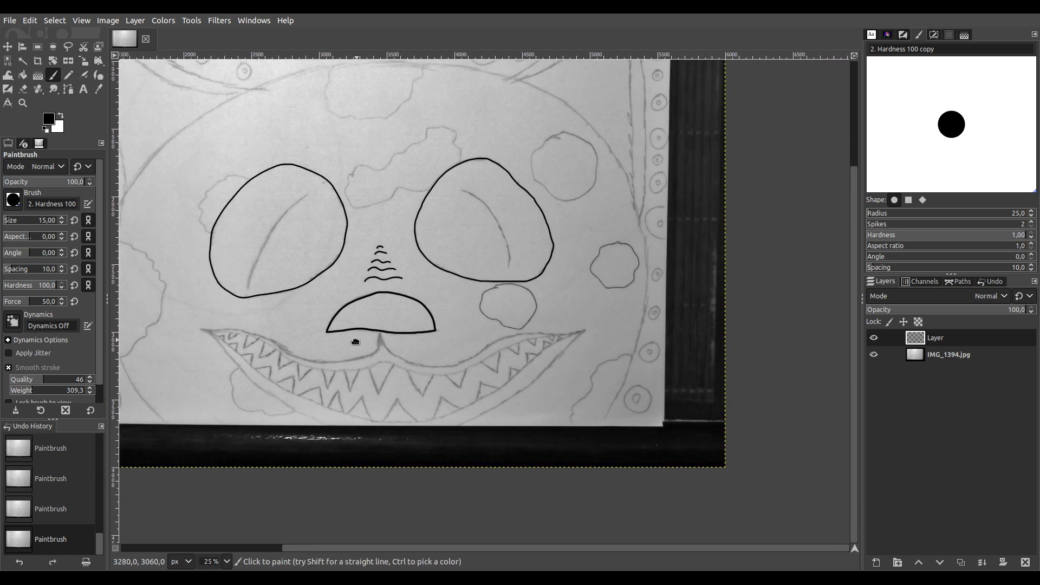
left_click_drag(356, 342, 391, 333)
left_click_drag(268, 284, 450, 343)
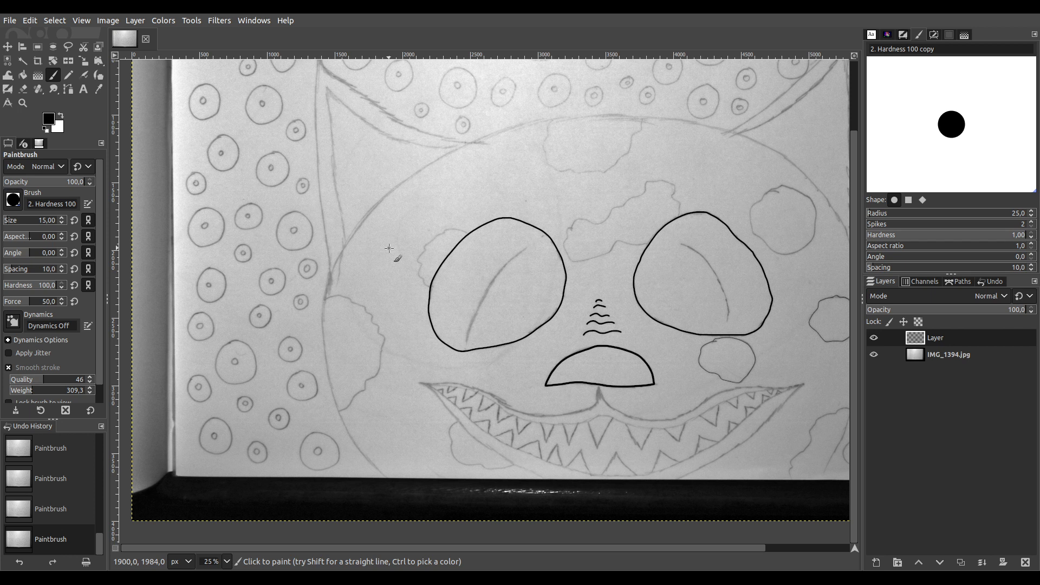
scroll(639, 374, "up", 5)
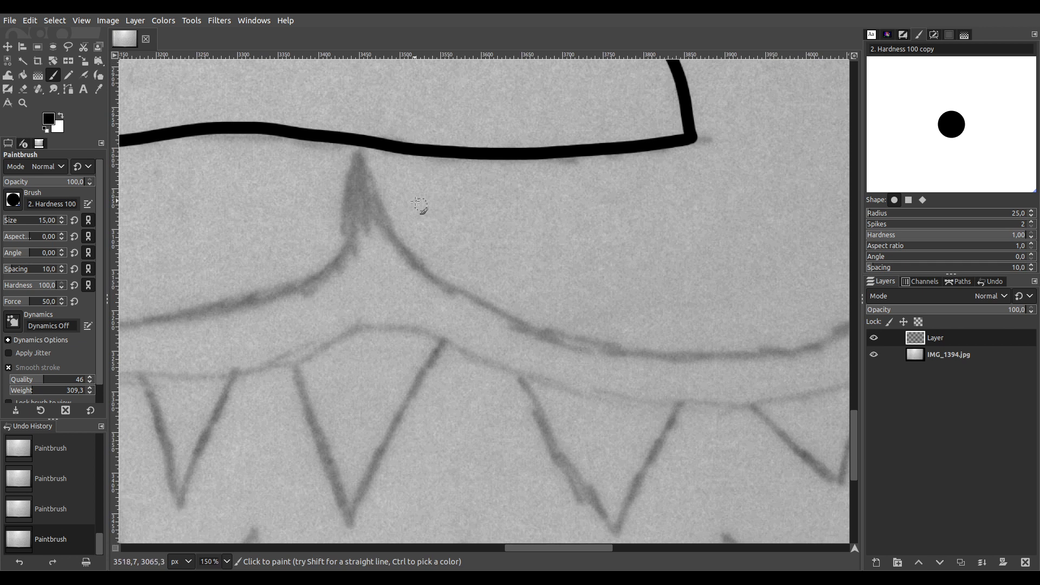
mouse_move(365, 183)
left_mouse_down()
mouse_move(421, 271)
mouse_move(504, 318)
mouse_move(664, 357)
mouse_move(821, 344)
mouse_move(746, 332)
mouse_move(421, 330)
mouse_move(257, 355)
mouse_move(236, 381)
left_mouse_up()
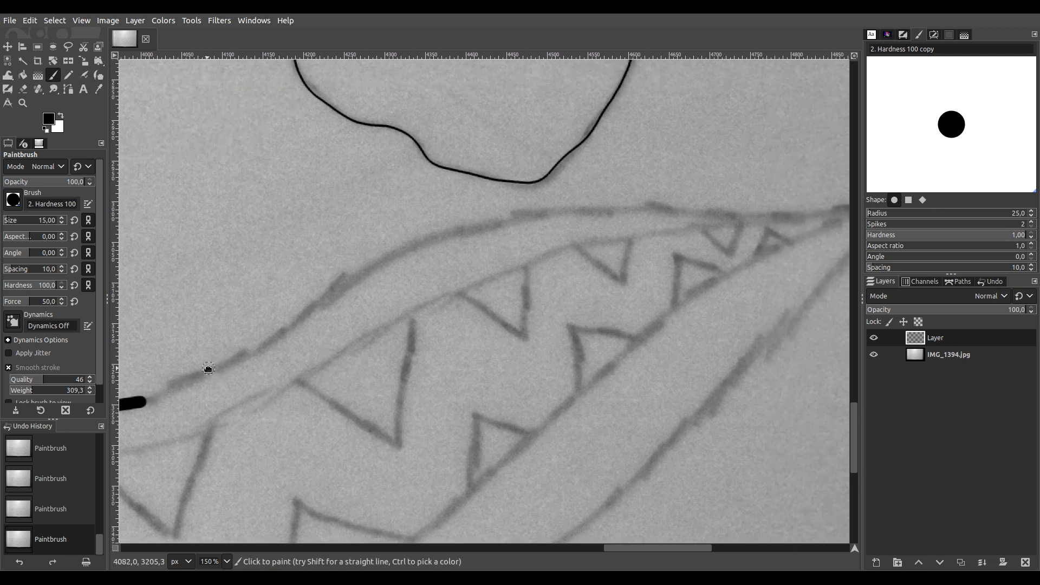
mouse_move(144, 401)
left_mouse_down()
mouse_move(257, 348)
mouse_move(353, 273)
mouse_move(423, 241)
mouse_move(573, 207)
mouse_move(807, 216)
left_mouse_up()
Trace the pointed right mouth corner and continue the lower lip line down toward the page's bottom edge
scroll(807, 216, "up", 2, "ctrl")
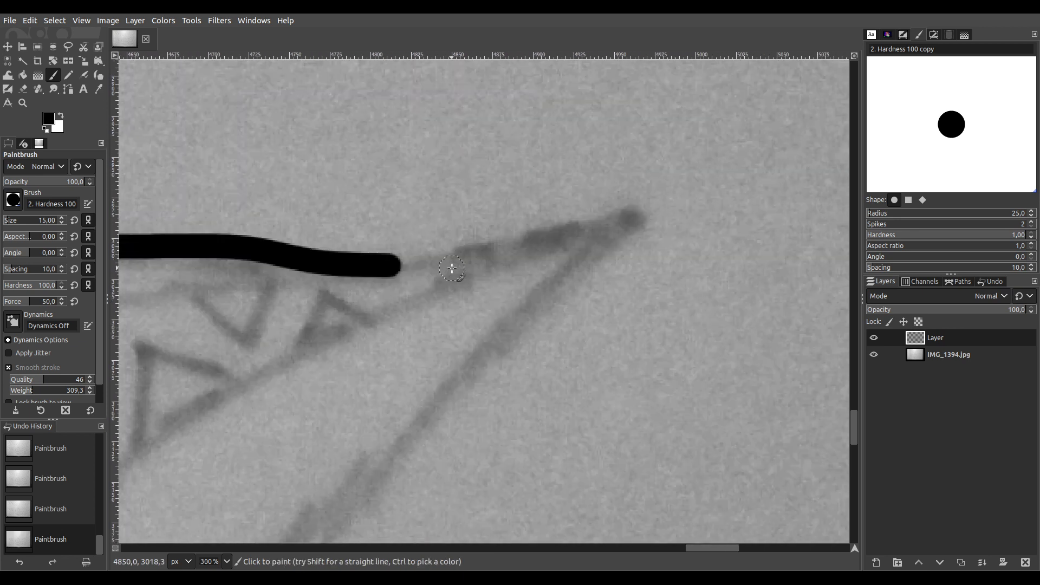
mouse_move(387, 266)
left_mouse_down()
mouse_move(649, 216)
mouse_move(592, 242)
mouse_move(368, 491)
left_mouse_up()
scroll(368, 491, "down", 5)
scroll(542, 204, "down", 3)
scroll(615, 197, "up", 1)
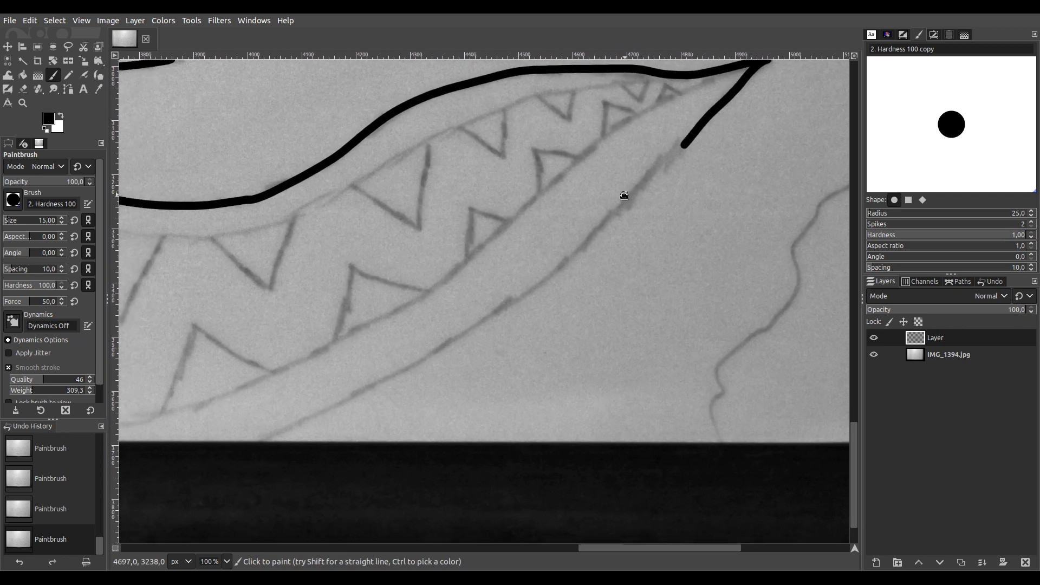
scroll(626, 195, "up", 2)
scroll(644, 184, "down", 1)
scroll(644, 184, "left", 3)
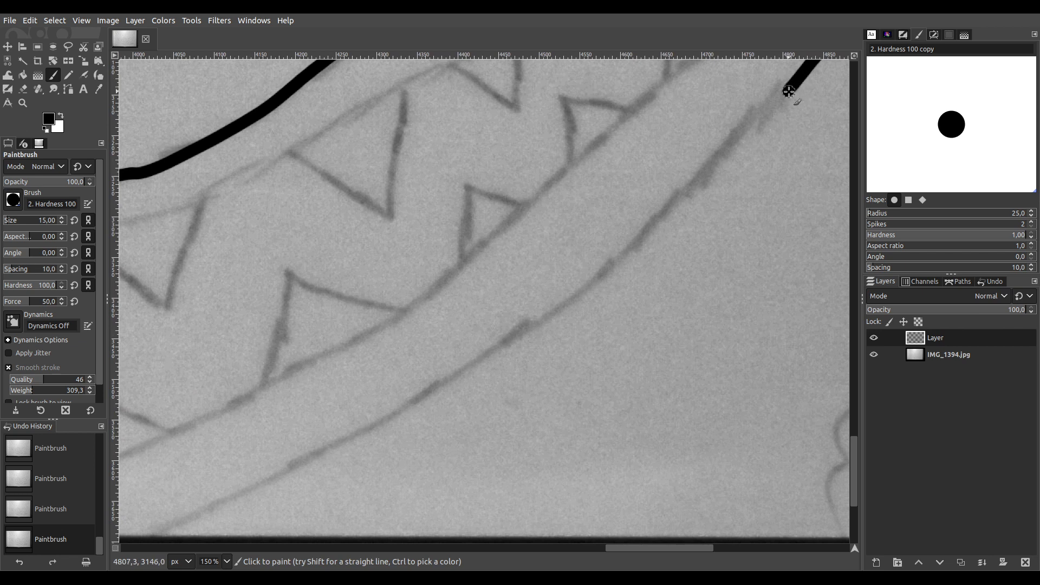
mouse_move(772, 105)
left_mouse_down()
mouse_move(570, 303)
mouse_move(325, 456)
mouse_move(198, 517)
mouse_move(462, 253)
mouse_move(513, 224)
mouse_move(560, 262)
left_mouse_up()
left_click_drag(493, 333, 579, 325)
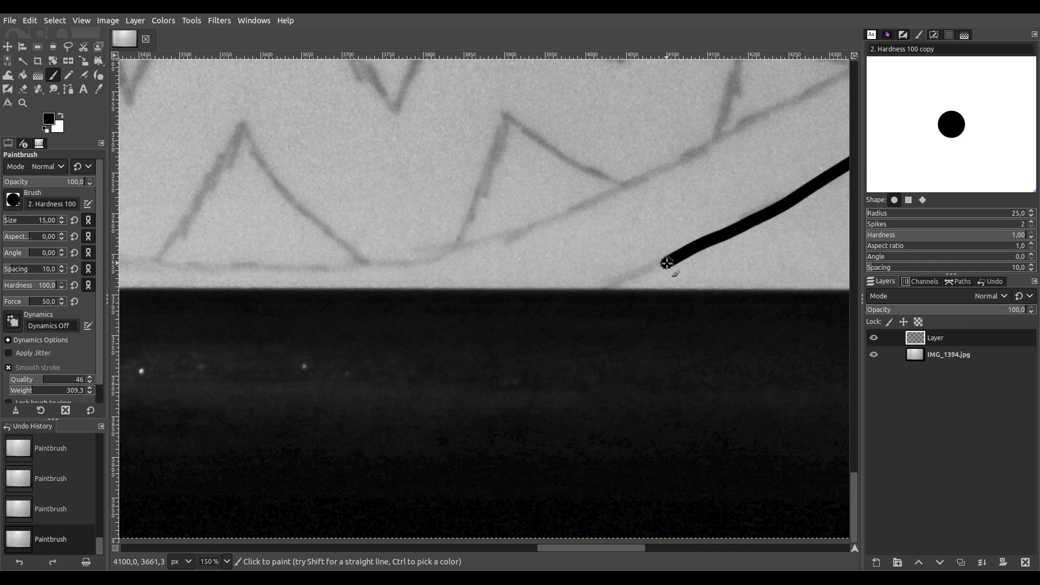
Continue the lower lip line as a freehand curve through the dark area below the page, returning to the page edge on its left side
mouse_move(618, 285)
left_mouse_down()
mouse_move(438, 373)
mouse_move(269, 405)
left_mouse_up()
mouse_move(209, 343)
left_mouse_down()
mouse_move(674, 359)
mouse_move(727, 325)
left_mouse_up()
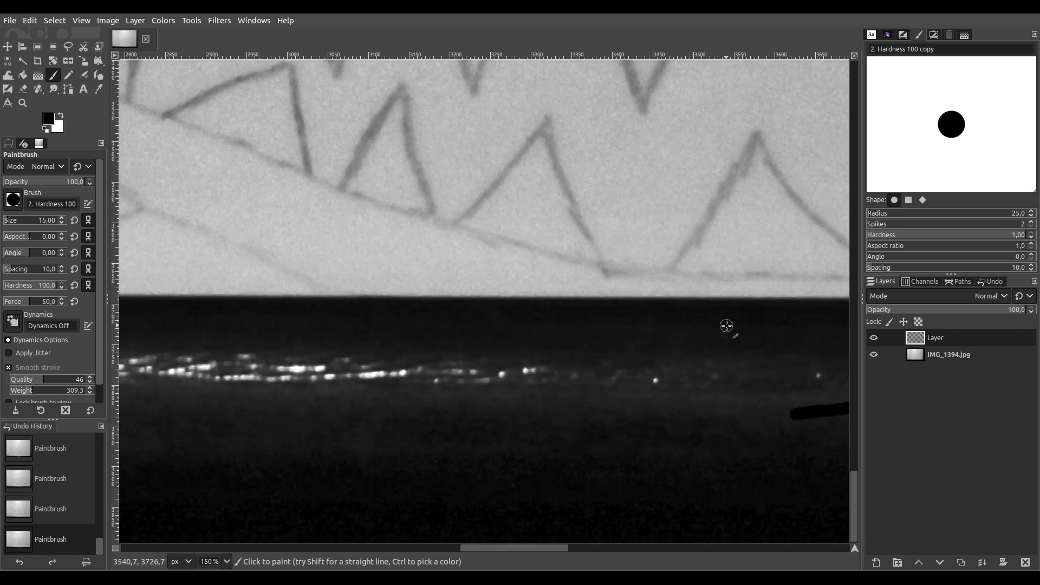
mouse_move(780, 414)
left_mouse_down()
mouse_move(541, 376)
mouse_move(341, 299)
left_mouse_up()
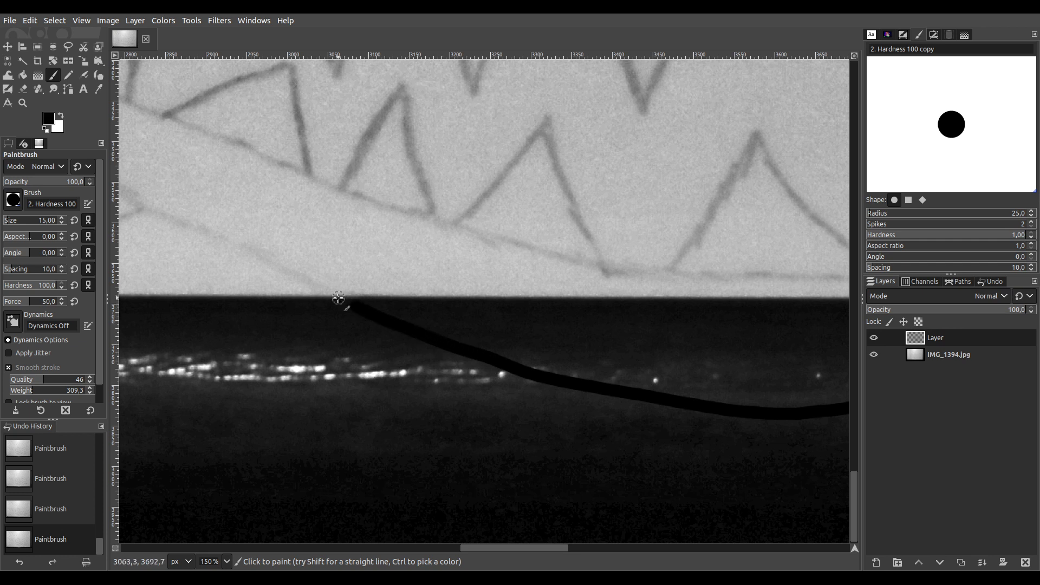
Trace the lower lip line from the page's bottom edge up along the mouth's lower-left side
scroll(257, 274, "up", 5)
scroll(258, 274, "left", 10)
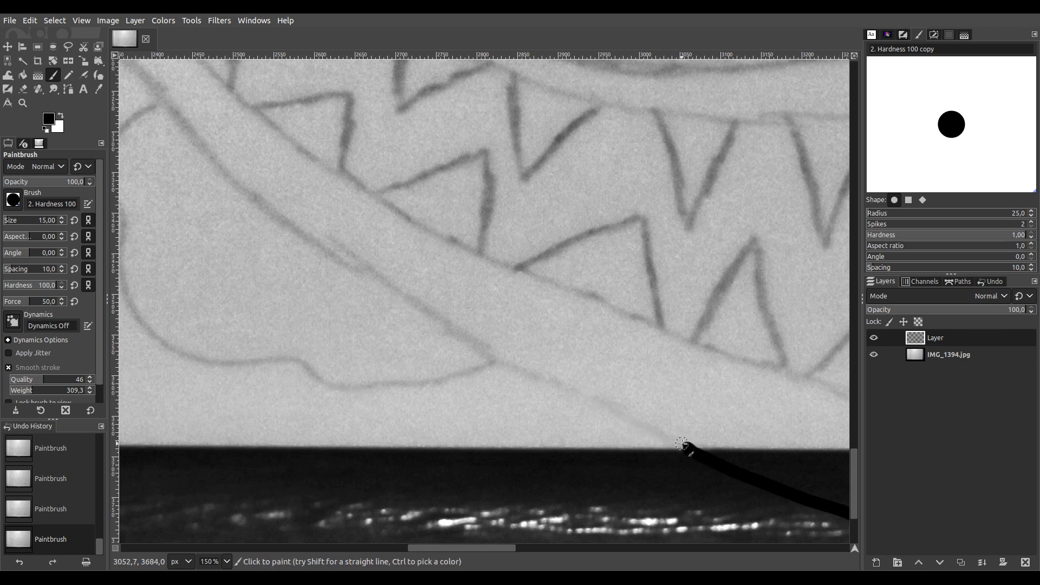
left_click_drag(650, 429, 482, 349)
left_click_drag(437, 321, 292, 226)
Complete the lower lip line by tracing its remaining left part up to the left mouth corner
scroll(292, 226, "down", 3, "ctrl")
key("space")
left_click_drag(481, 326, 650, 401)
scroll(618, 379, "up", 3, "ctrl")
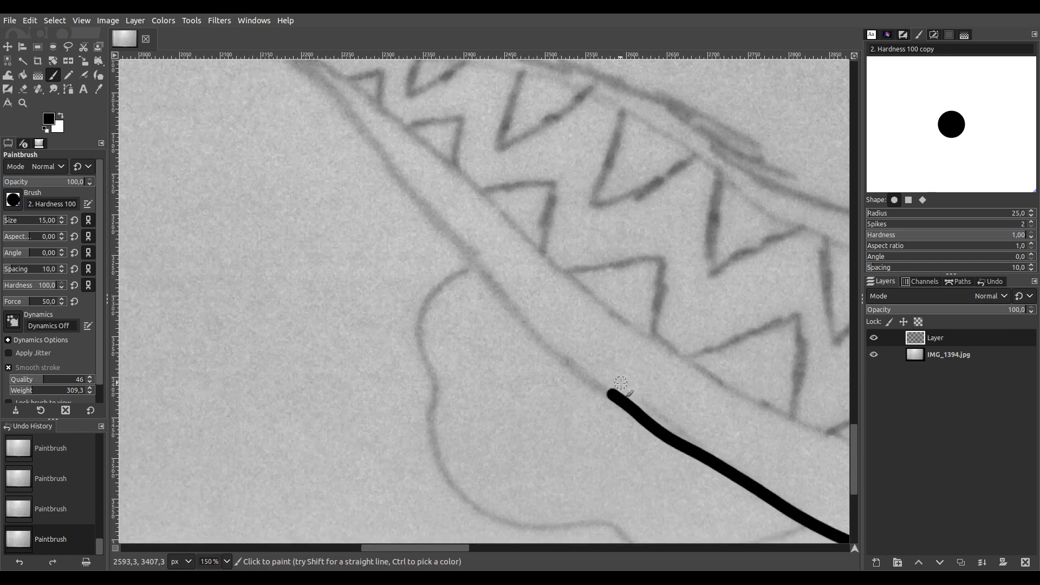
left_click_drag(587, 367, 720, 454)
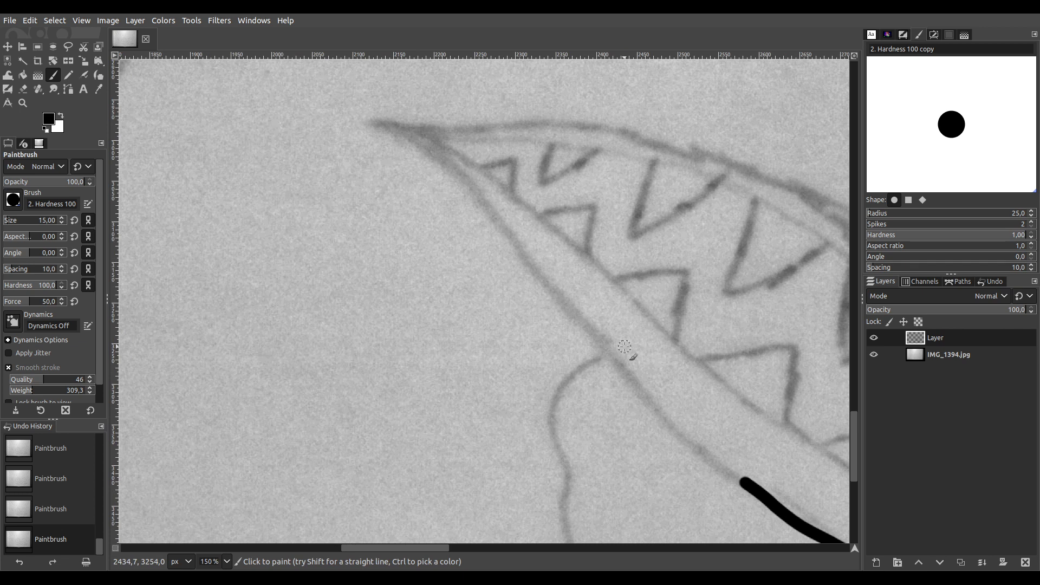
left_click_drag(649, 342, 684, 373)
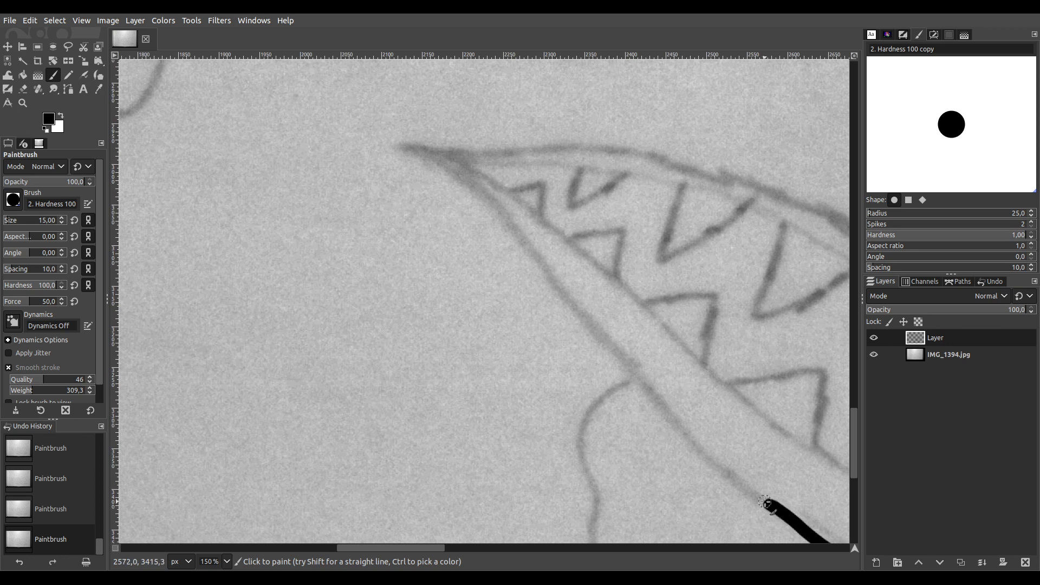
left_click_drag(735, 488, 557, 291)
mouse_move(524, 243)
left_mouse_down()
mouse_move(489, 198)
mouse_move(408, 152)
left_mouse_up()
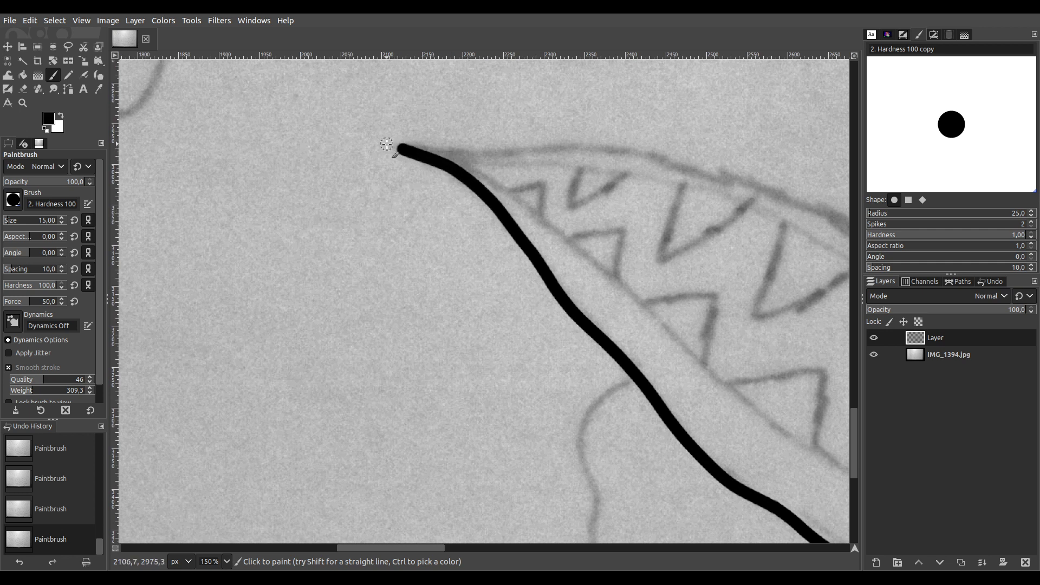
Trace the left half of the upper lip line from the left mouth corner to the vertical line below the nose
scroll(504, 213, "right", 6)
scroll(504, 213, "up", 2)
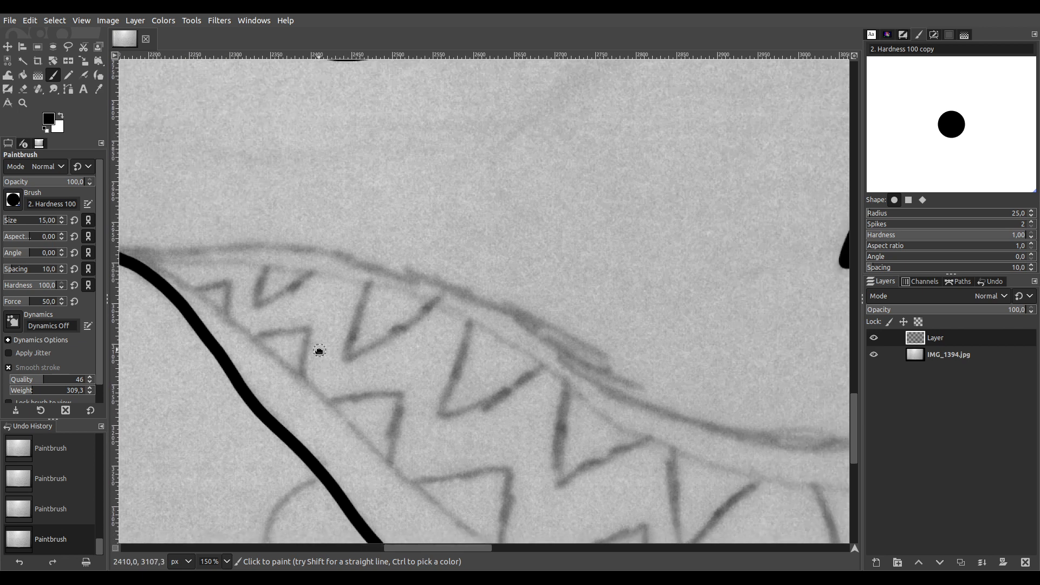
scroll(228, 212, "left", 1)
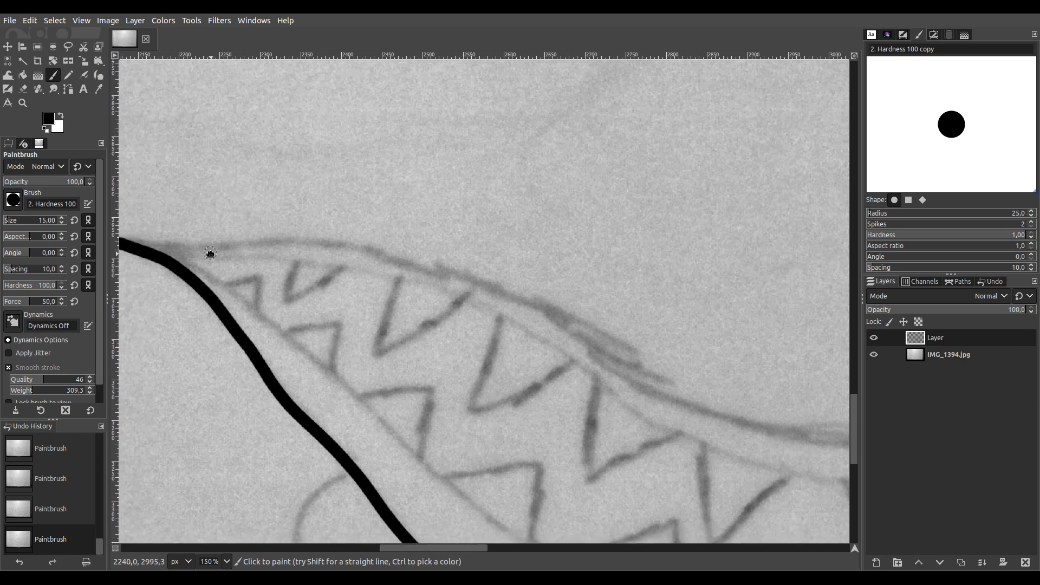
scroll(238, 217, "left", 1)
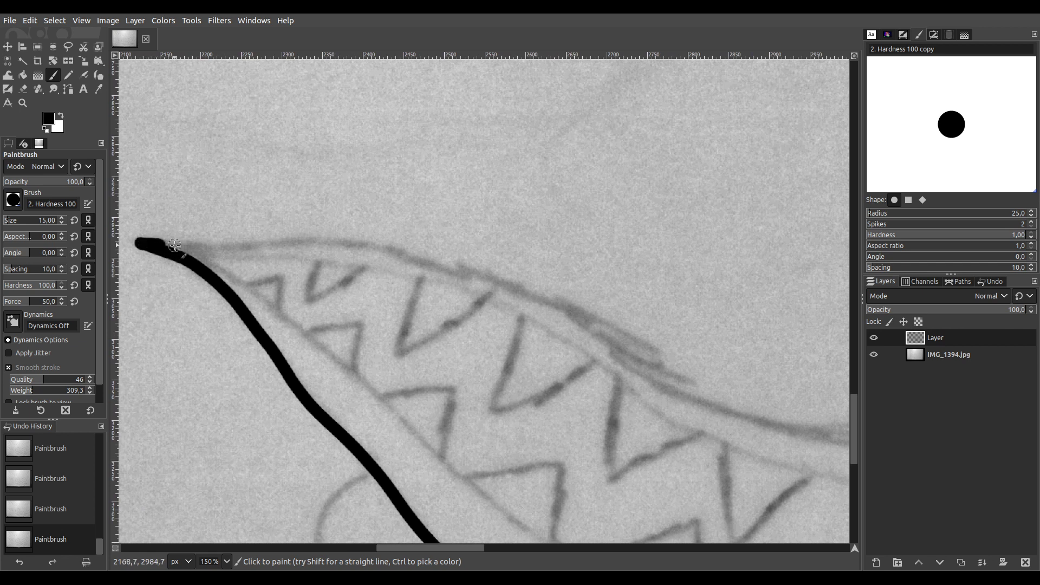
mouse_move(196, 245)
left_mouse_down()
mouse_move(347, 243)
mouse_move(491, 275)
mouse_move(561, 308)
mouse_move(703, 406)
mouse_move(751, 416)
mouse_move(529, 309)
mouse_move(290, 262)
mouse_move(254, 339)
left_mouse_up()
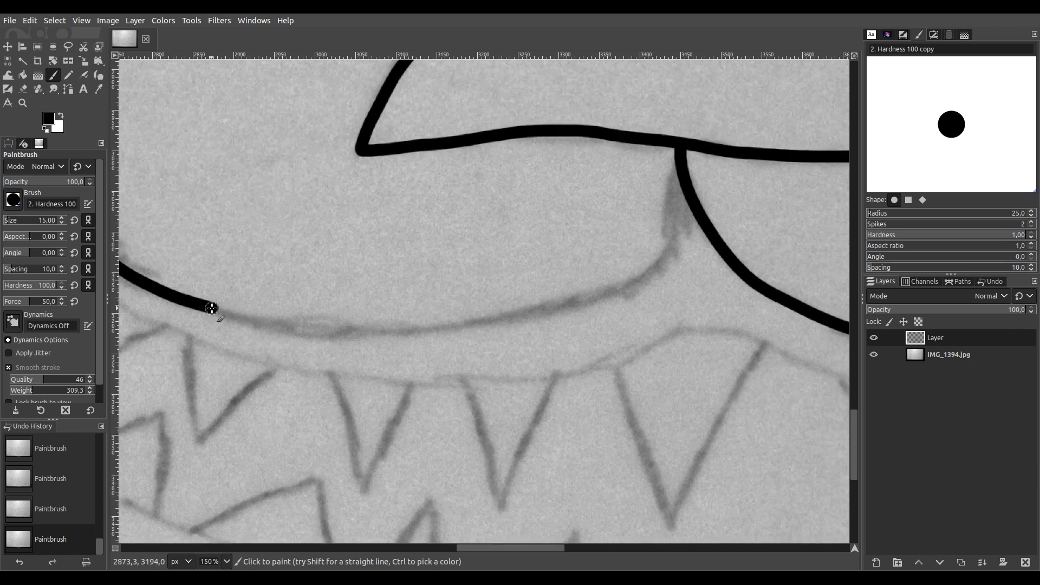
mouse_move(238, 313)
left_mouse_down()
mouse_move(436, 329)
mouse_move(535, 316)
mouse_move(631, 280)
mouse_move(657, 258)
mouse_move(686, 187)
left_mouse_up()
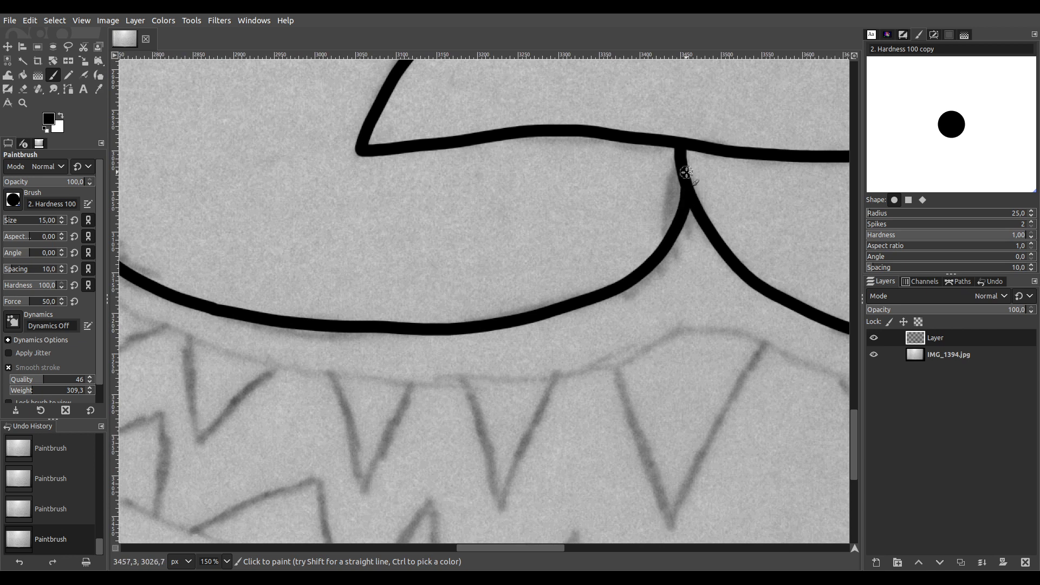
Set the brush size to 11 and trace the first stretch of the upper gum line from the left mouth corner along the upper lip
scroll(686, 172, "down", 6)
scroll(639, 189, "up", 2)
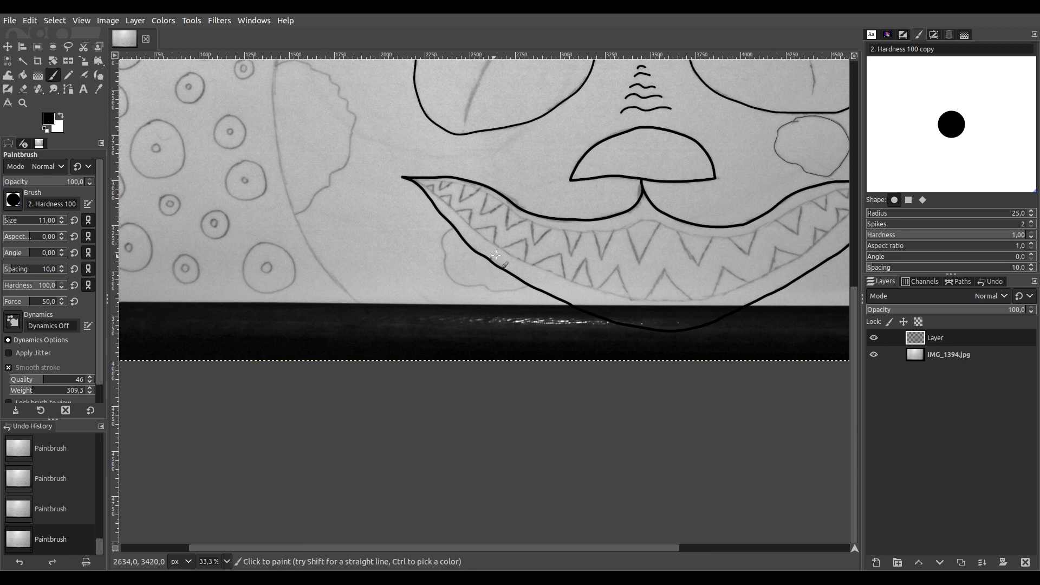
scroll(469, 205, "up", 6)
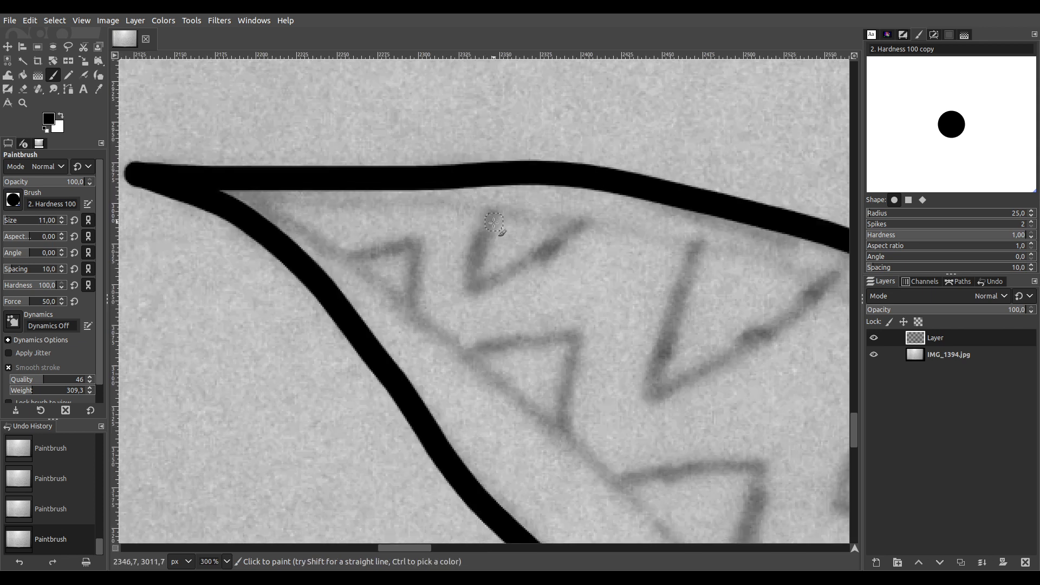
scroll(169, 193, "left", 3)
scroll(169, 194, "down", 1)
mouse_move(184, 187)
left_mouse_down()
mouse_move(530, 201)
mouse_move(815, 279)
left_mouse_up()
Continue the upper gum line above the upper teeth, from its left stretch past the middle of the mouth below the nose
scroll(490, 269, "right", 10)
scroll(490, 269, "down", 4)
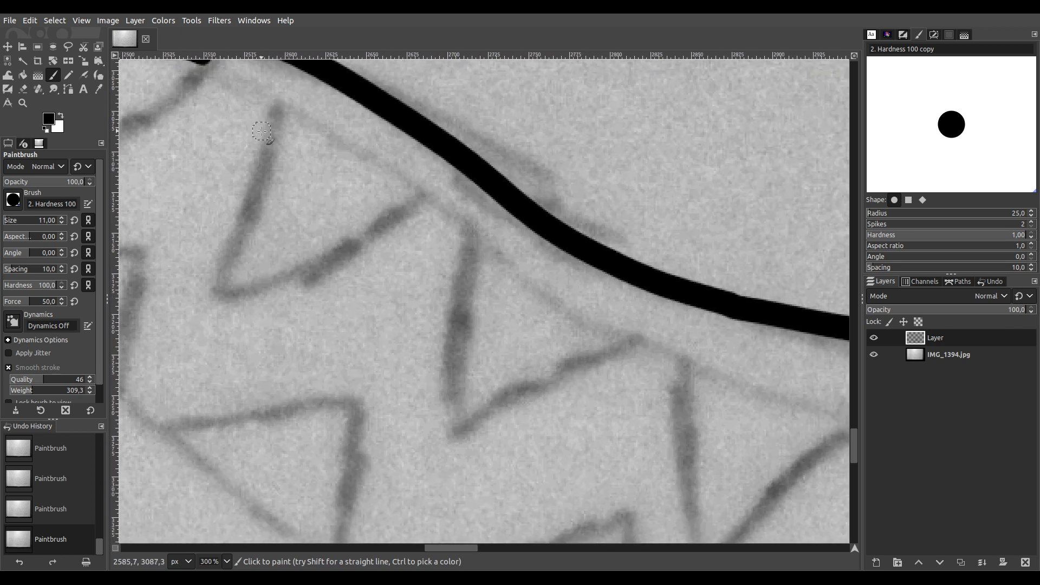
scroll(260, 146, "right", 3)
scroll(233, 163, "up", 2)
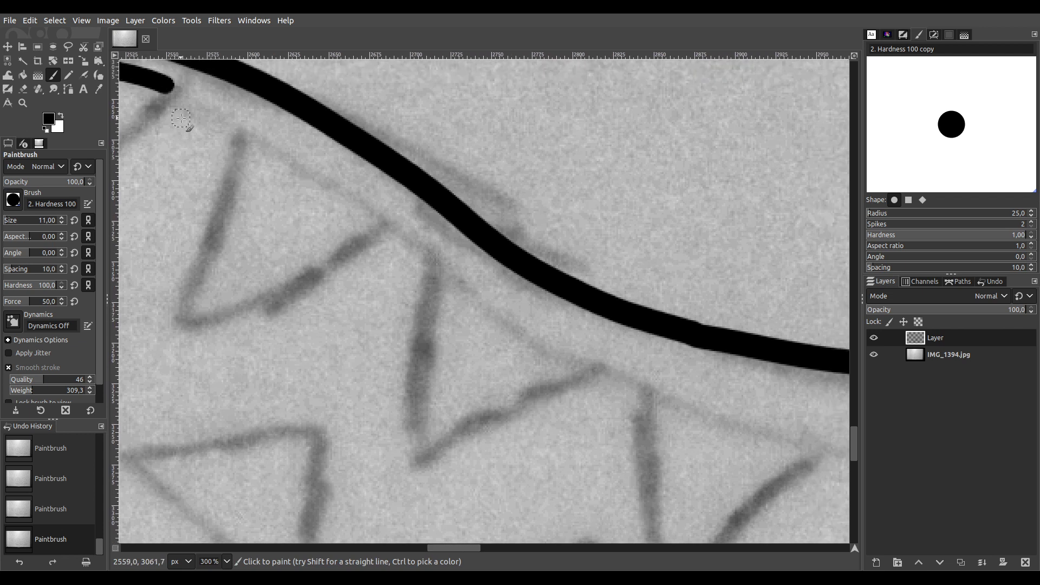
mouse_move(167, 87)
left_mouse_down()
mouse_move(325, 172)
mouse_move(534, 334)
mouse_move(661, 391)
mouse_move(365, 282)
mouse_move(168, 176)
mouse_move(234, 209)
mouse_move(413, 247)
mouse_move(578, 261)
mouse_move(808, 262)
mouse_move(310, 314)
mouse_move(154, 347)
mouse_move(168, 314)
mouse_move(348, 296)
mouse_move(512, 220)
mouse_move(552, 216)
mouse_move(647, 232)
mouse_move(837, 325)
left_mouse_up()
key("space")
left_click_drag(557, 360, 156, 202)
left_click_drag(229, 269, 198, 272)
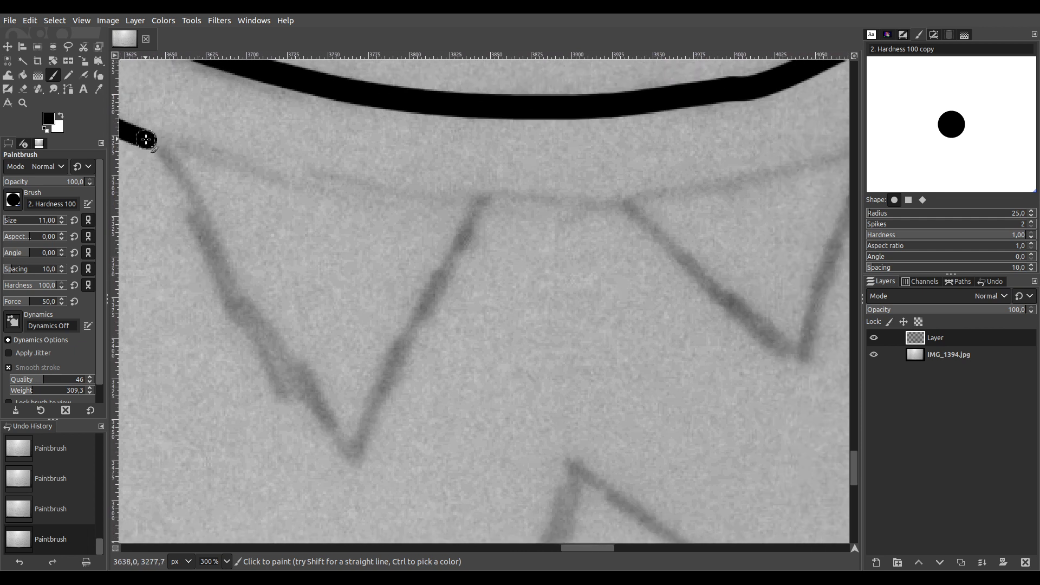
Complete the upper gum line by tracing its right half until it merges with the upper lip near the right mouth corner
mouse_move(154, 142)
left_mouse_down()
mouse_move(567, 207)
mouse_move(667, 201)
mouse_move(810, 170)
mouse_move(712, 282)
mouse_move(377, 520)
mouse_move(248, 509)
mouse_move(184, 469)
left_mouse_up()
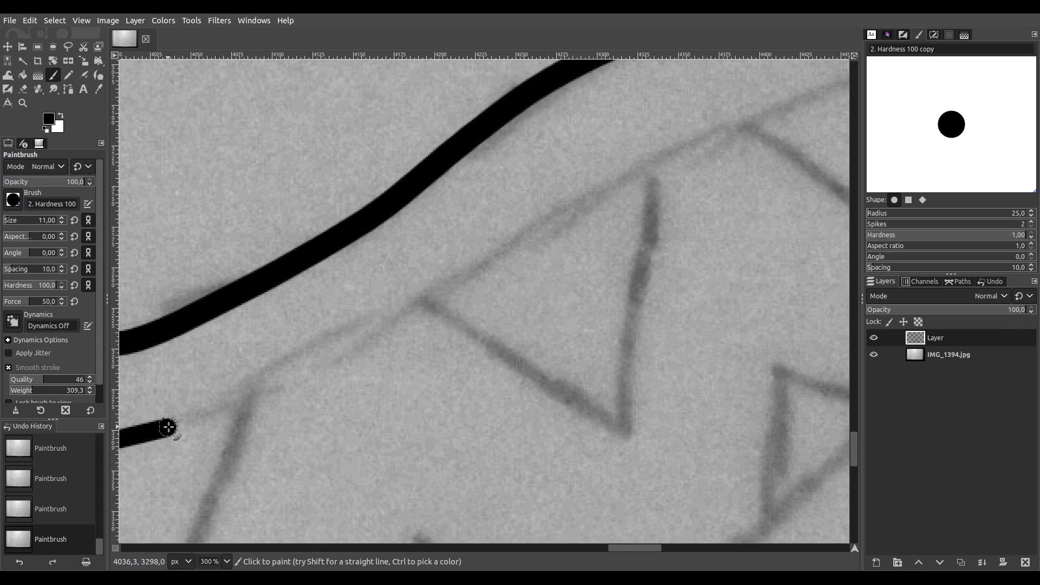
mouse_move(167, 428)
left_mouse_down()
mouse_move(219, 418)
mouse_move(420, 300)
mouse_move(489, 277)
mouse_move(682, 152)
mouse_move(809, 89)
mouse_move(845, 86)
left_mouse_up()
mouse_move(676, 231)
left_mouse_down()
mouse_move(414, 350)
mouse_move(190, 377)
left_mouse_up()
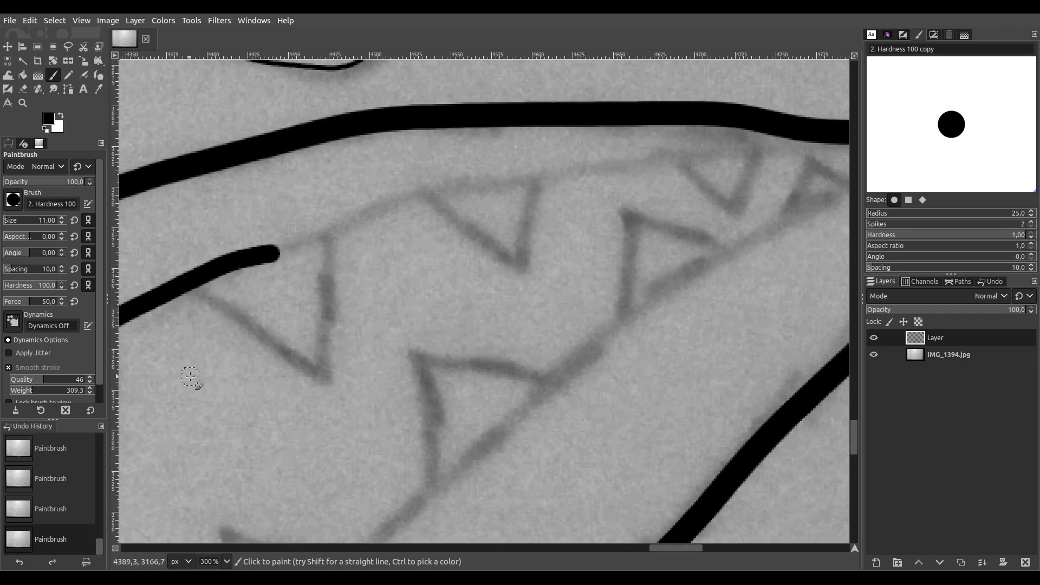
mouse_move(270, 254)
left_mouse_down()
mouse_move(398, 197)
mouse_move(481, 175)
mouse_move(744, 148)
left_mouse_up()
key("space")
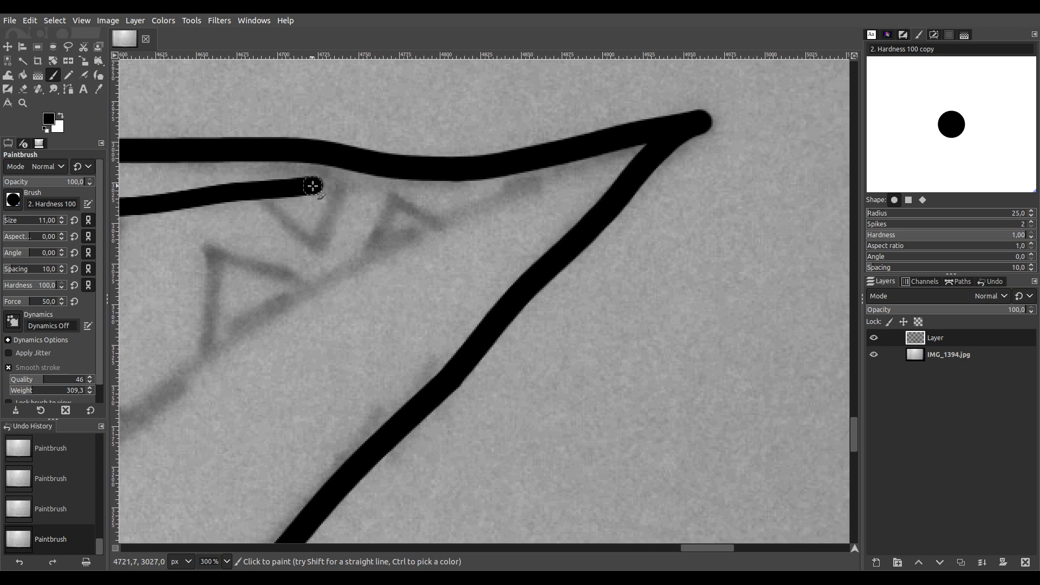
mouse_move(312, 185)
left_mouse_down()
mouse_move(379, 171)
mouse_move(486, 170)
left_mouse_up()
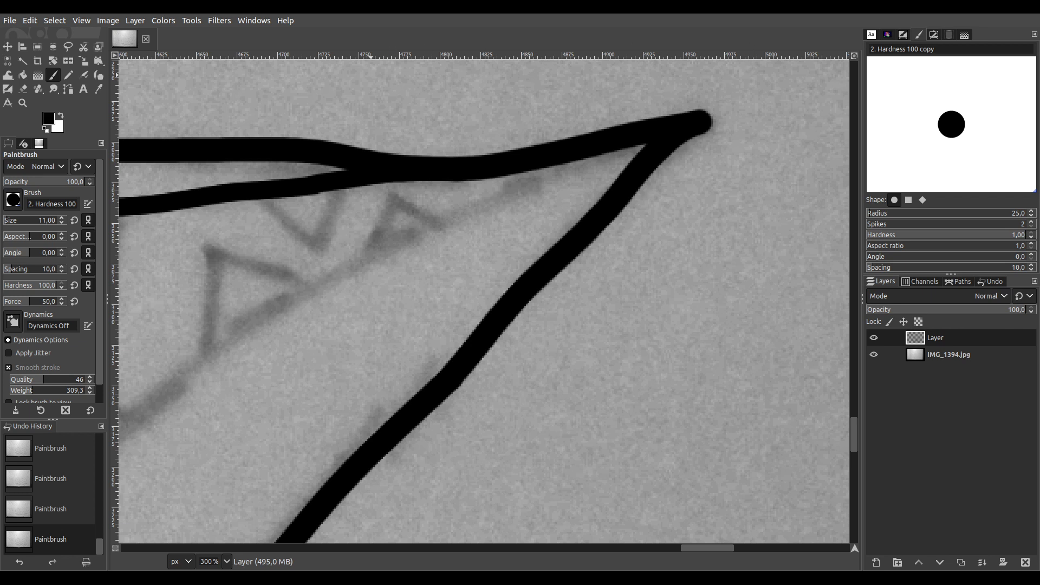
Trace the lower gum line from the right mouth corner down along the bases of the right-hand lower teeth
mouse_move(643, 183)
left_mouse_down()
mouse_move(716, 168)
mouse_move(685, 152)
mouse_move(647, 165)
mouse_move(410, 269)
mouse_move(161, 459)
left_mouse_up()
scroll(444, 329, "down", 3)
scroll(443, 329, "right", 2)
scroll(444, 328, "left", 10)
scroll(443, 329, "down", 4)
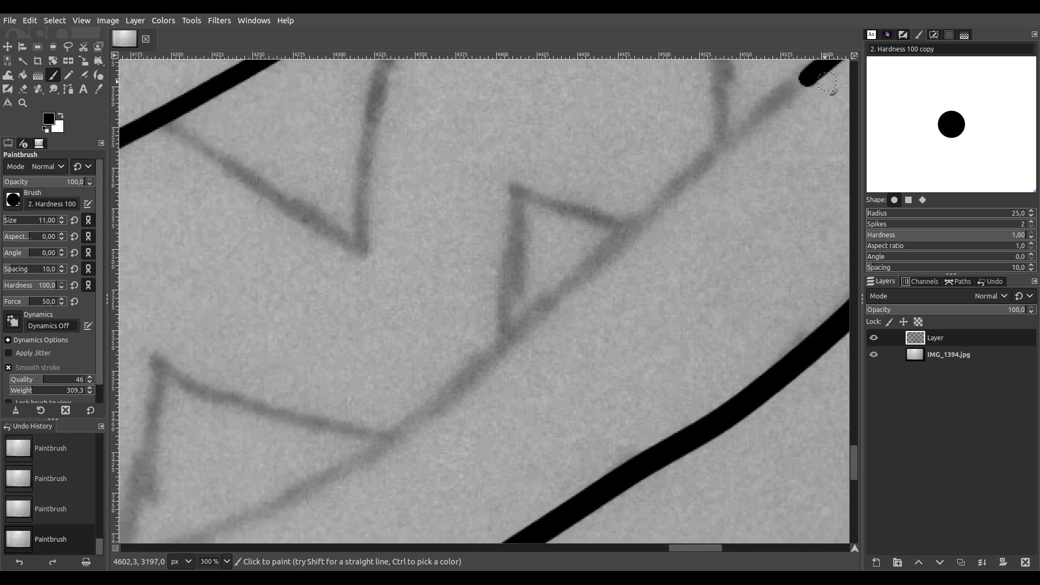
mouse_move(808, 78)
left_mouse_down()
mouse_move(786, 110)
mouse_move(683, 172)
mouse_move(641, 228)
mouse_move(450, 406)
mouse_move(374, 463)
mouse_move(343, 472)
mouse_move(411, 341)
mouse_move(754, 103)
mouse_move(754, 89)
left_mouse_up()
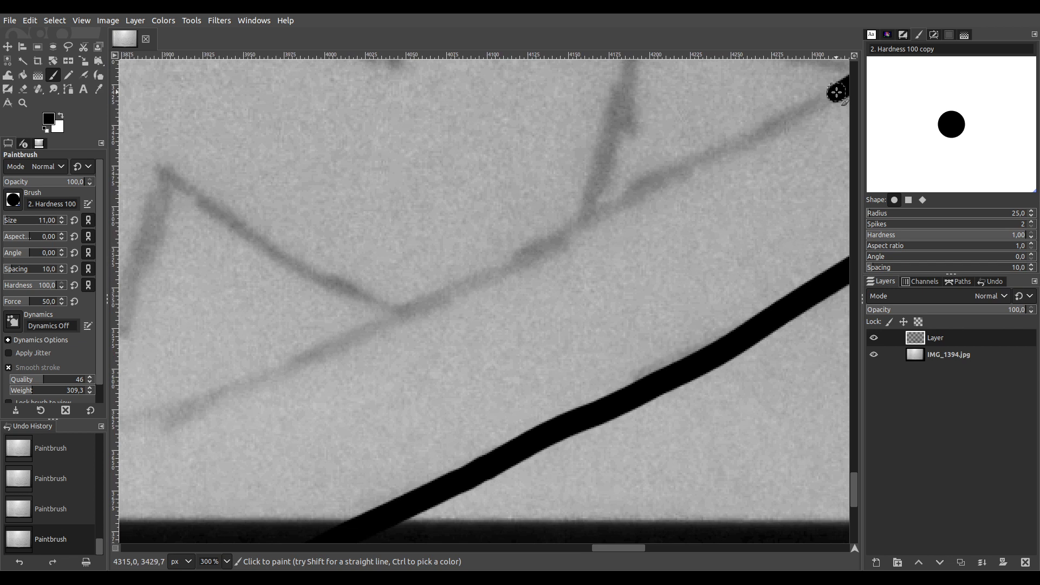
mouse_move(819, 103)
left_mouse_down()
mouse_move(568, 243)
mouse_move(320, 363)
left_mouse_up()
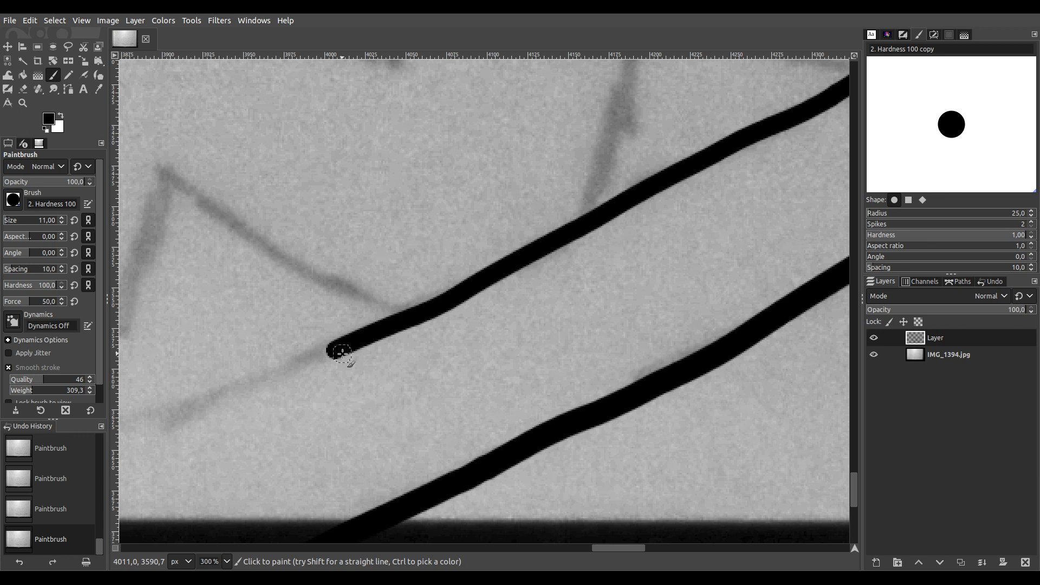
Continue the lower gum line along the bottom of the mouth, just above the page's lower edge, and up its left side
mouse_move(268, 368)
left_mouse_down()
mouse_move(547, 216)
mouse_move(669, 185)
left_mouse_up()
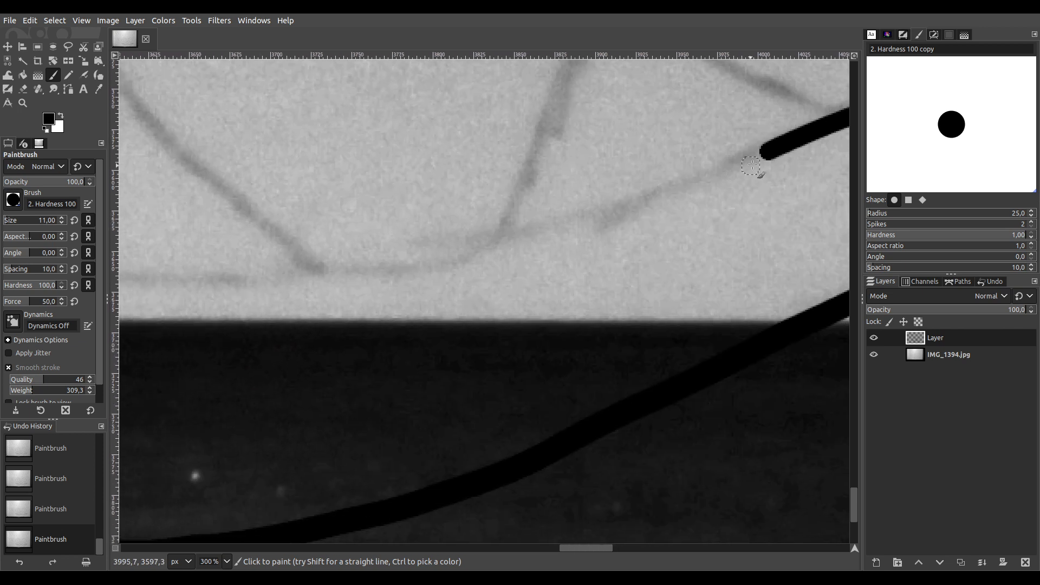
mouse_move(768, 154)
left_mouse_down()
mouse_move(574, 229)
mouse_move(416, 266)
mouse_move(202, 282)
mouse_move(221, 305)
mouse_move(521, 343)
mouse_move(827, 306)
left_mouse_up()
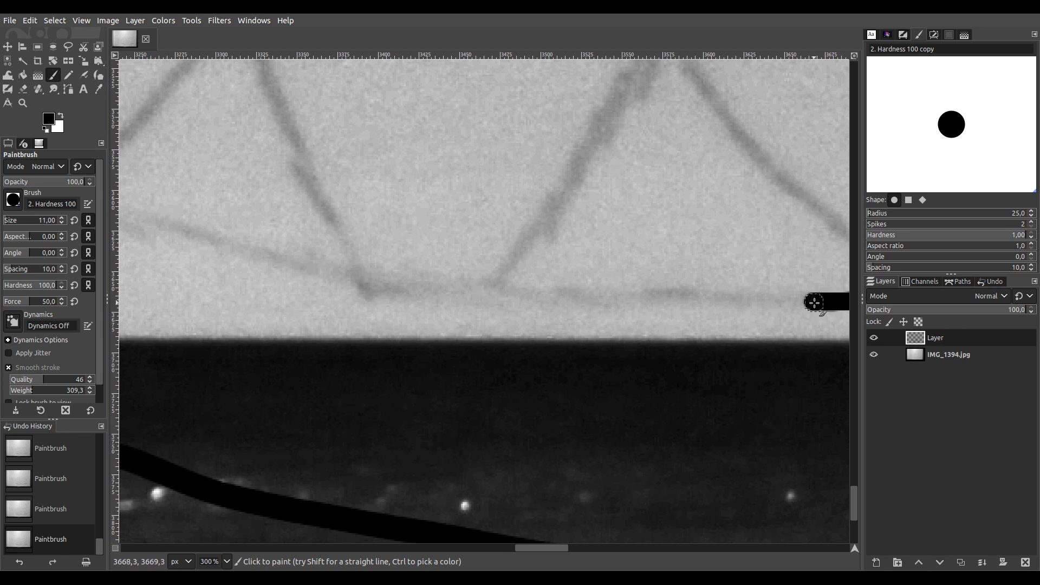
mouse_move(792, 302)
left_mouse_down()
mouse_move(466, 304)
mouse_move(251, 262)
left_mouse_up()
mouse_move(179, 205)
left_mouse_down()
mouse_move(628, 366)
mouse_move(729, 382)
left_mouse_up()
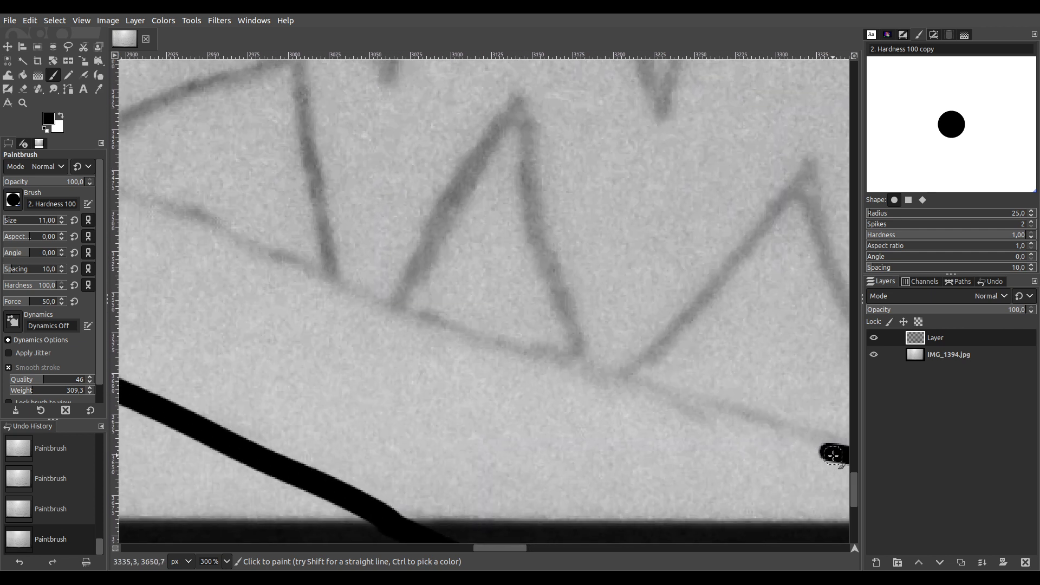
mouse_move(815, 450)
left_mouse_down()
mouse_move(618, 393)
mouse_move(259, 251)
left_mouse_up()
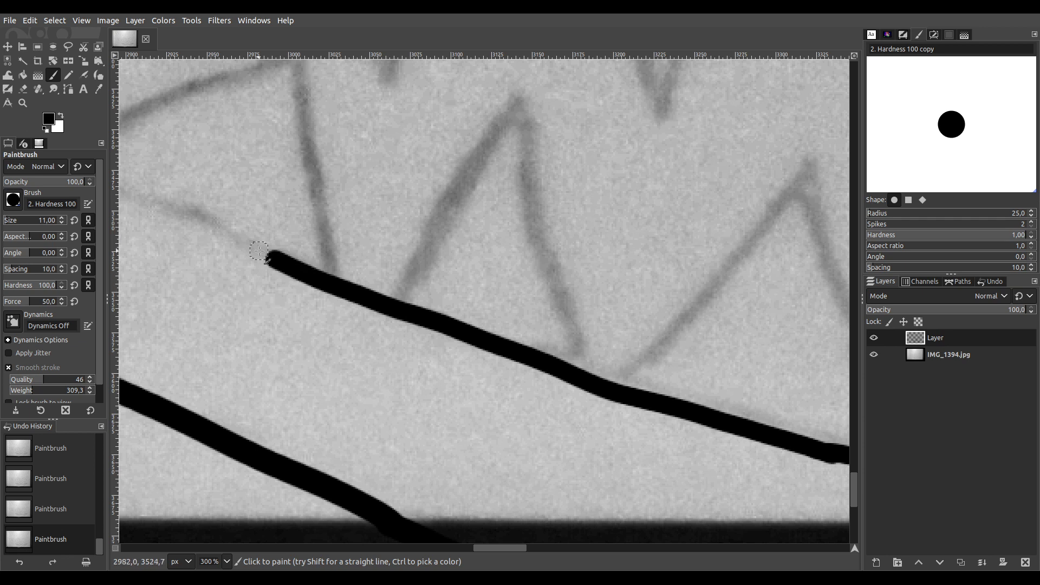
Complete the lower gum line by tracing its left part up to the left mouth corner
mouse_move(195, 175)
left_mouse_down()
mouse_move(406, 262)
mouse_move(768, 374)
mouse_move(738, 411)
left_mouse_up()
mouse_move(814, 463)
left_mouse_down()
mouse_move(418, 295)
mouse_move(286, 214)
left_mouse_up()
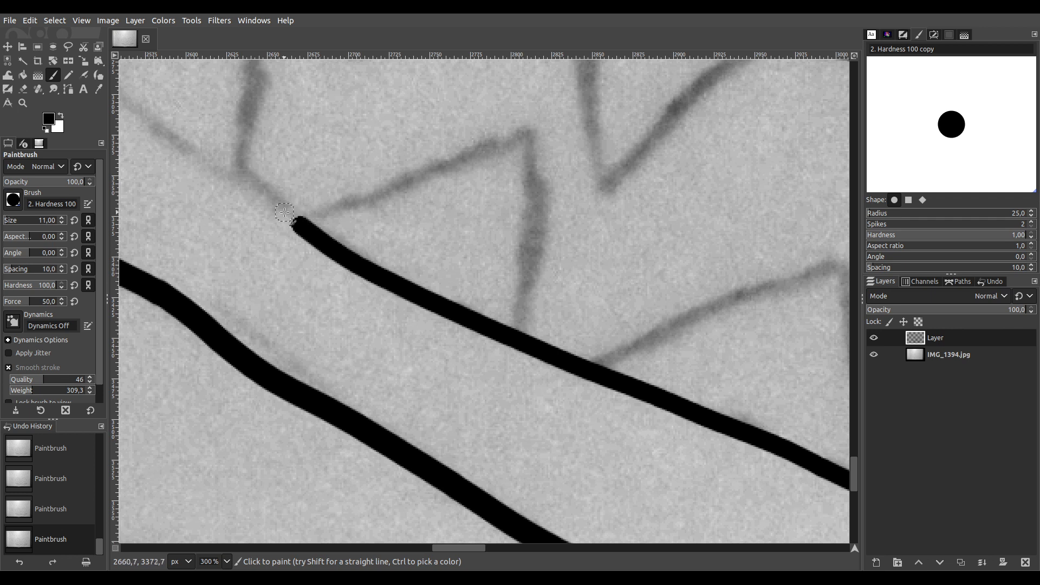
mouse_move(220, 124)
left_mouse_down()
mouse_move(449, 272)
mouse_move(694, 390)
mouse_move(723, 390)
left_mouse_up()
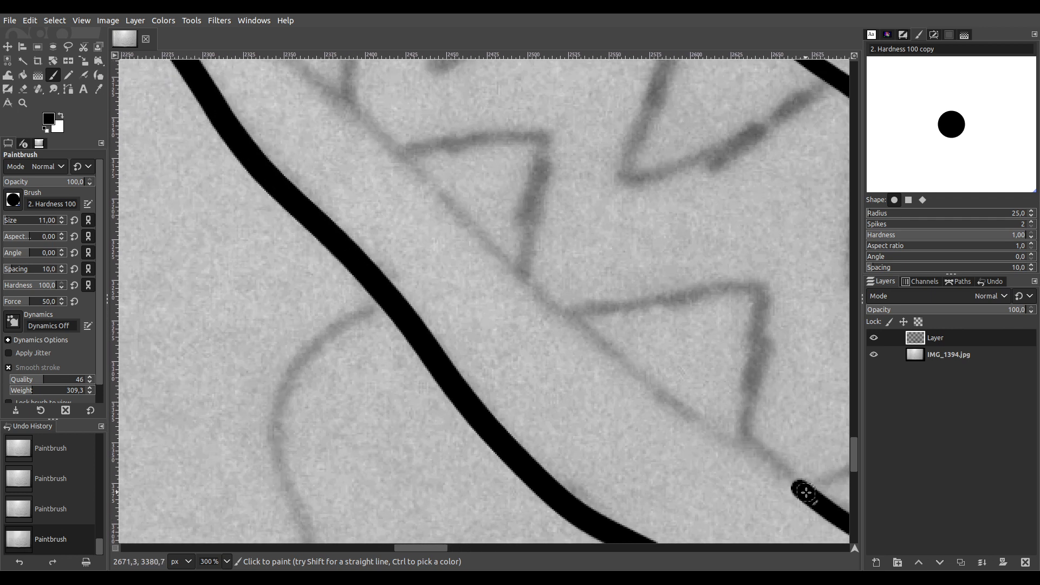
mouse_move(791, 484)
left_mouse_down()
mouse_move(498, 276)
mouse_move(378, 148)
left_mouse_up()
scroll(376, 161, "up", 8)
scroll(376, 161, "left", 8)
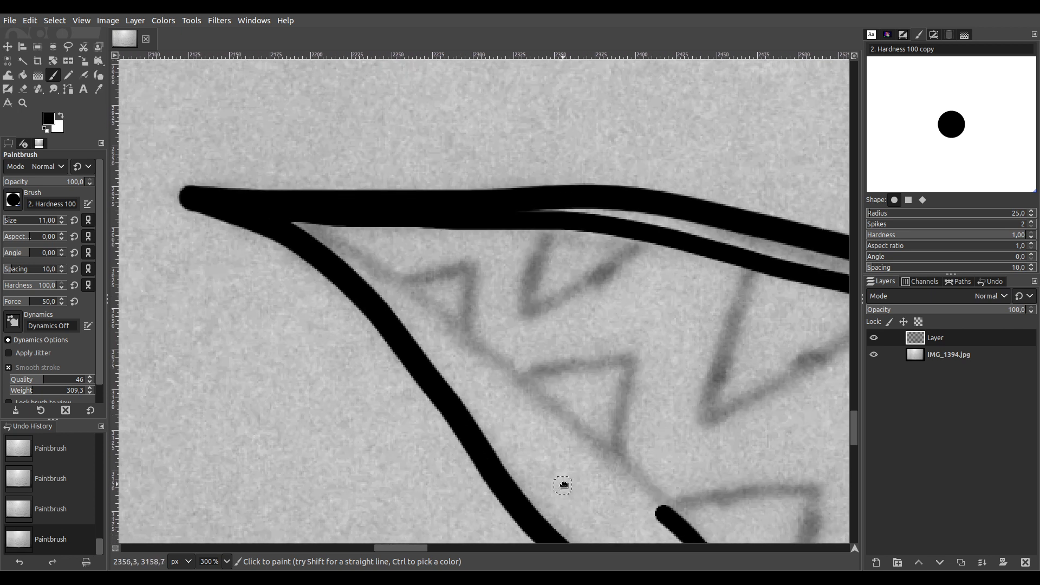
scroll(563, 342, "left", 2)
scroll(563, 342, "up", 1)
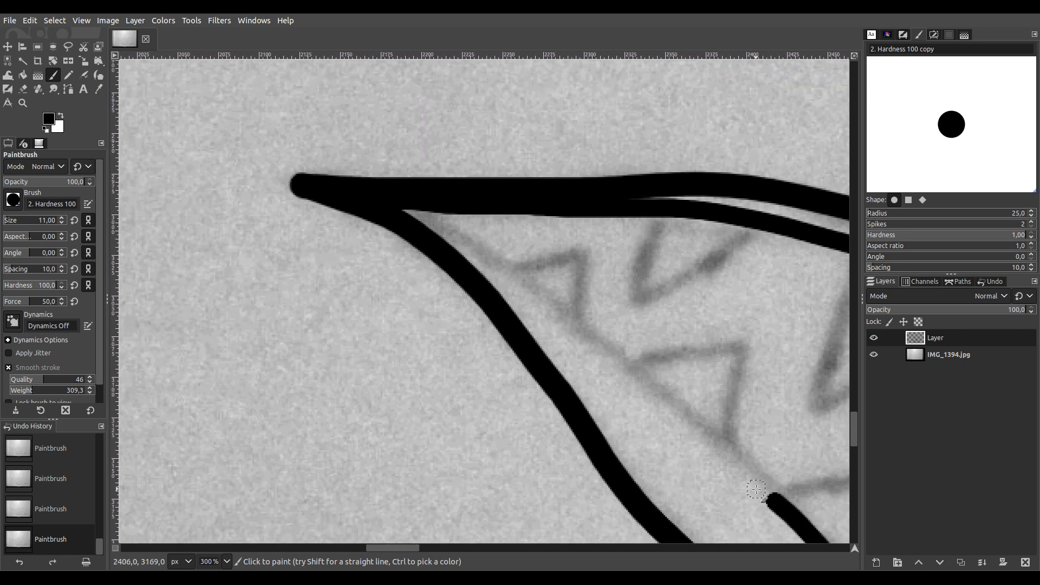
mouse_move(744, 473)
left_mouse_down()
mouse_move(584, 327)
mouse_move(437, 232)
mouse_move(363, 206)
left_mouse_up()
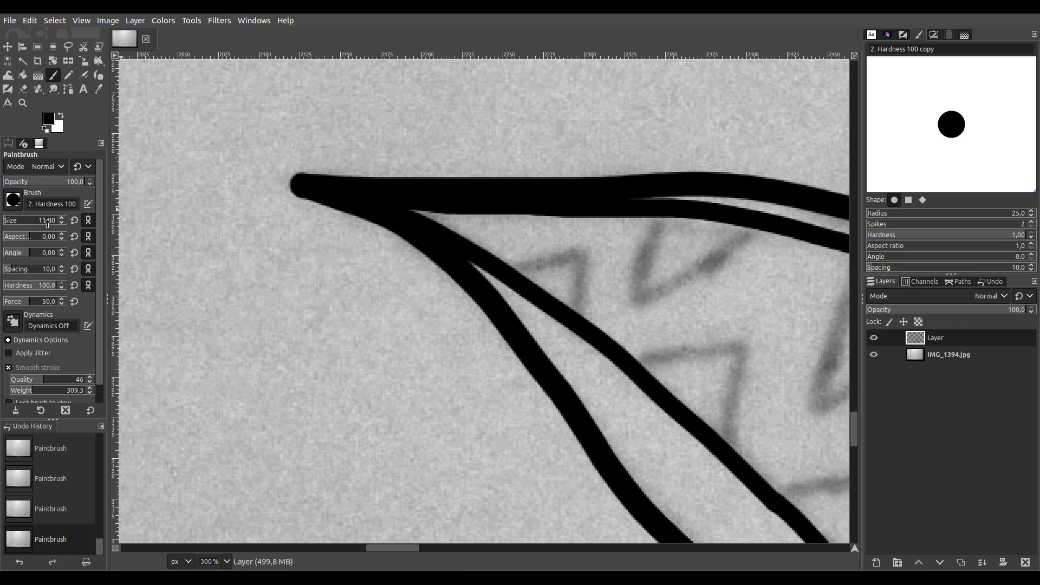
Set the brush size to 8 and outline the first two lower and first two upper teeth from the left mouth corner
scroll(364, 452, "right", 5)
scroll(365, 453, "up", 3)
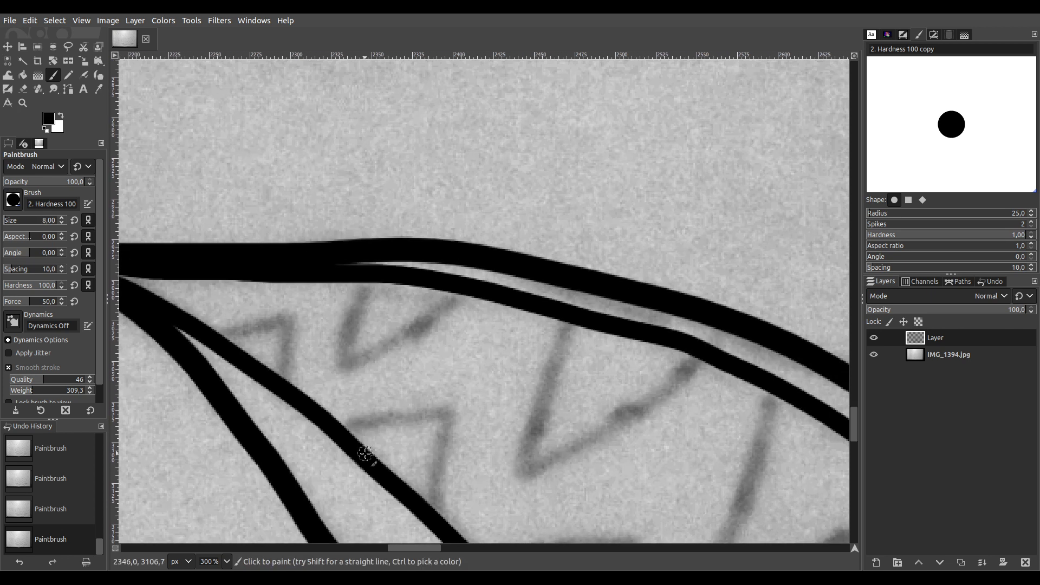
mouse_move(215, 337)
left_mouse_down()
mouse_move(294, 313)
mouse_move(285, 388)
left_mouse_up()
mouse_move(366, 281)
left_mouse_down()
mouse_move(348, 359)
mouse_move(362, 361)
mouse_move(476, 288)
left_mouse_up()
scroll(490, 343, "down", 5)
scroll(489, 344, "right", 5)
left_click_drag(397, 253, 431, 202)
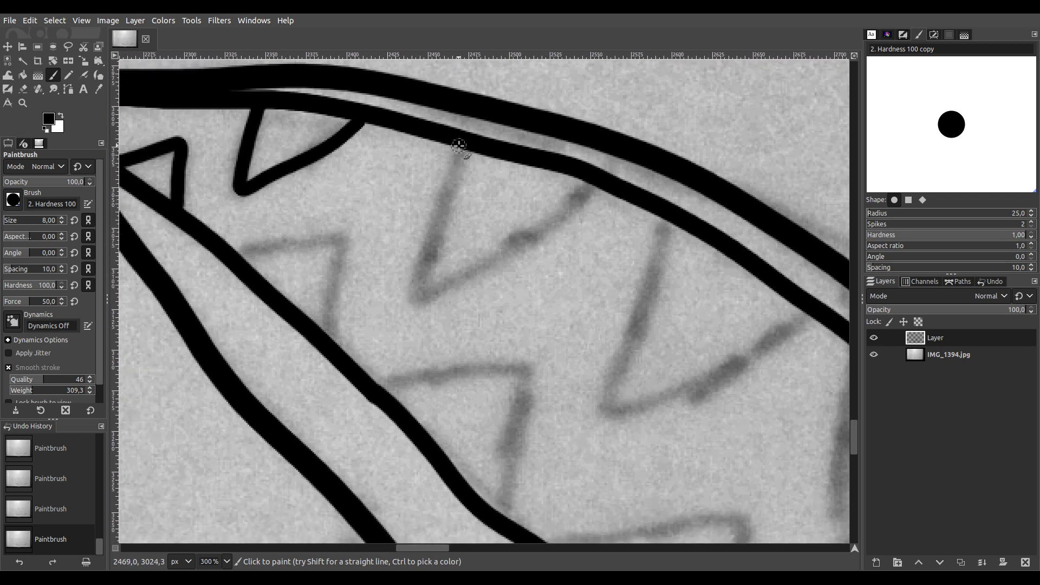
mouse_move(451, 172)
left_mouse_down()
mouse_move(422, 302)
mouse_move(599, 174)
left_mouse_up()
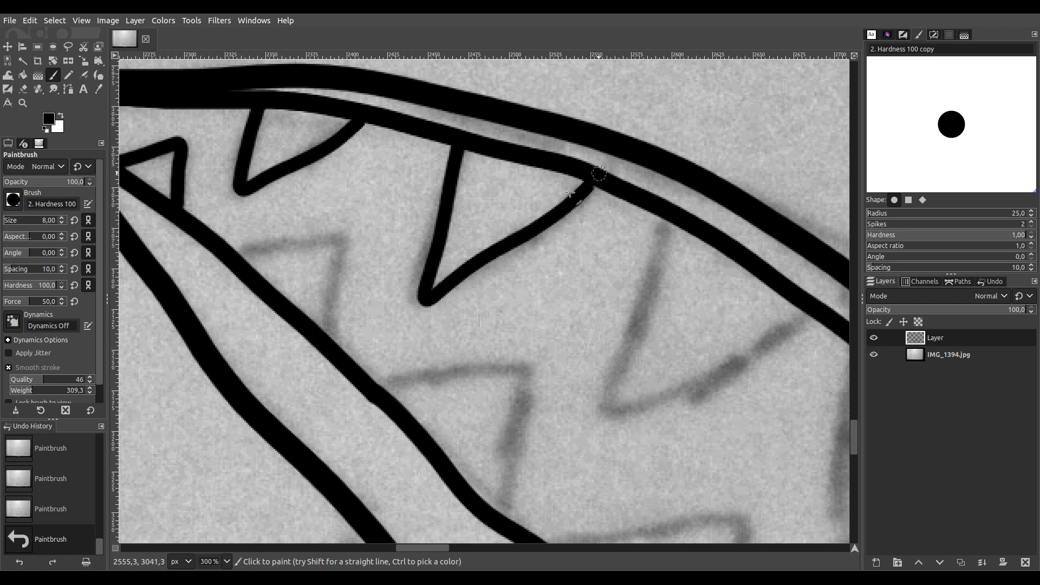
mouse_move(235, 254)
left_mouse_down()
mouse_move(353, 234)
mouse_move(330, 276)
mouse_move(327, 344)
left_mouse_up()
Outline the third and fourth teeth from the left in both the lower and the upper row
left_click_drag(418, 357, 224, 187)
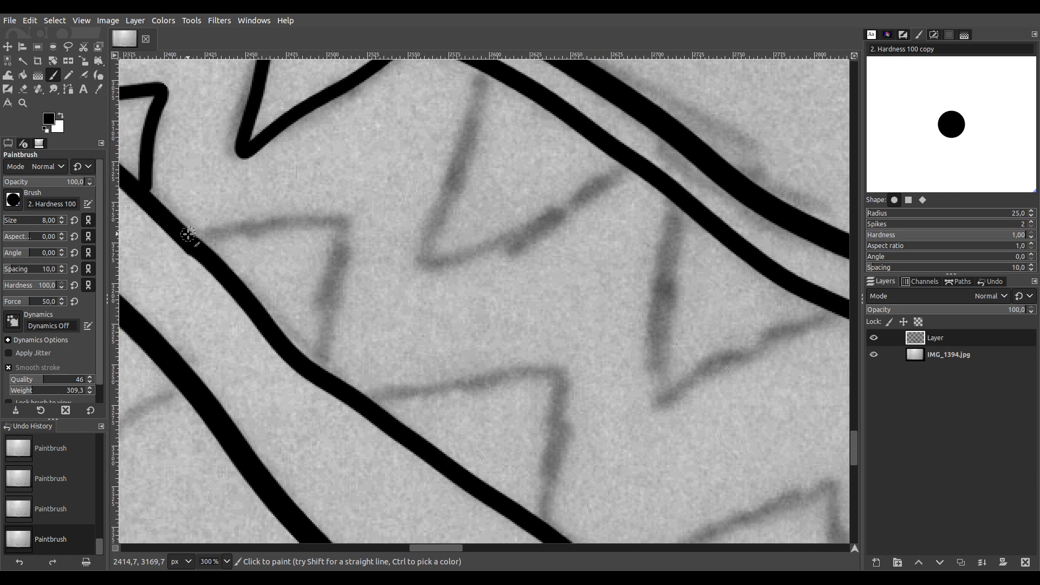
mouse_move(187, 235)
left_mouse_down()
mouse_move(238, 238)
mouse_move(339, 214)
mouse_move(319, 382)
left_mouse_up()
left_click_drag(561, 229, 464, 271)
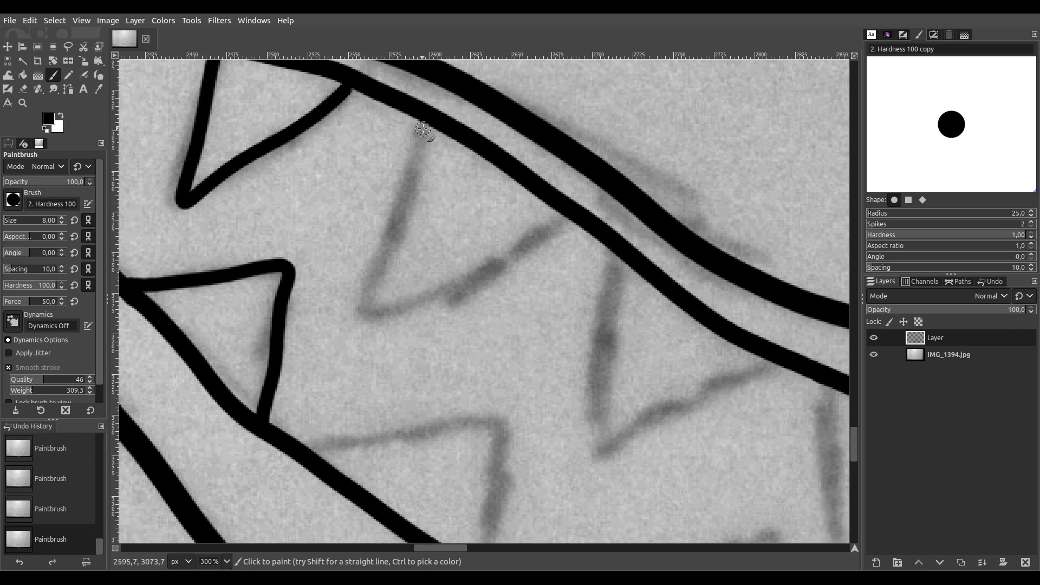
mouse_move(423, 117)
left_mouse_down()
mouse_move(400, 228)
mouse_move(365, 322)
mouse_move(489, 271)
mouse_move(589, 216)
left_mouse_up()
scroll(541, 206, "down", 5)
scroll(542, 206, "right", 5)
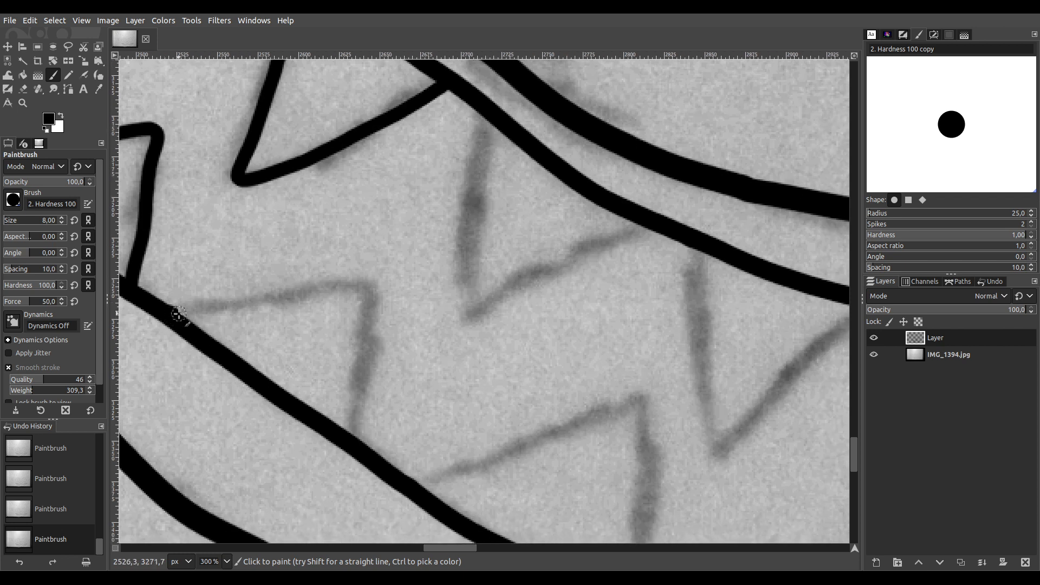
mouse_move(209, 315)
left_mouse_down()
mouse_move(374, 284)
mouse_move(355, 452)
left_mouse_up()
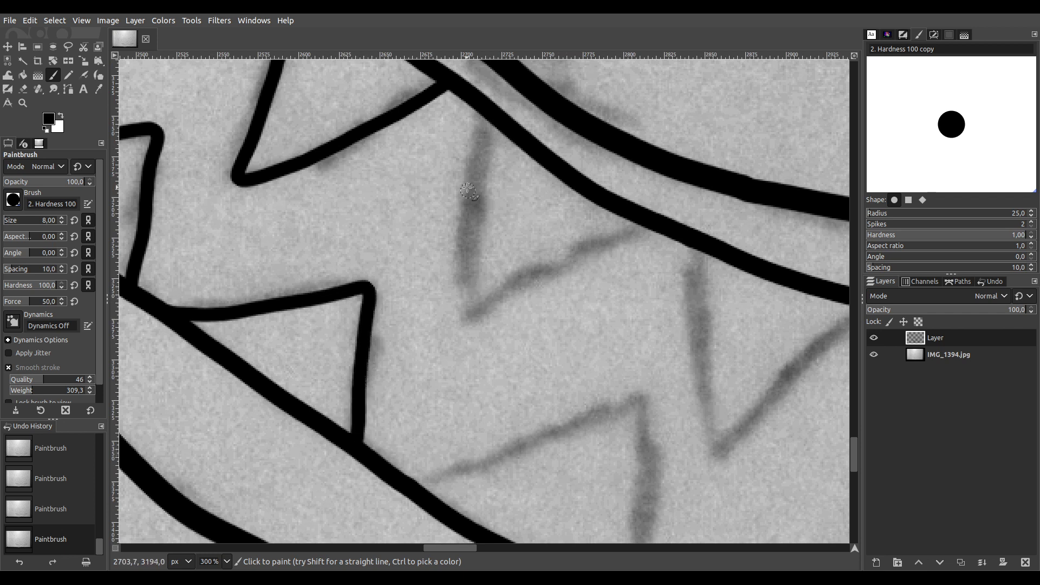
mouse_move(479, 111)
left_mouse_down()
mouse_move(467, 324)
mouse_move(525, 279)
mouse_move(657, 224)
left_mouse_up()
Outline the fifth tooth from the left in the lower row and the fifth in the upper row
scroll(655, 281, "down", 5)
scroll(656, 282, "right", 5)
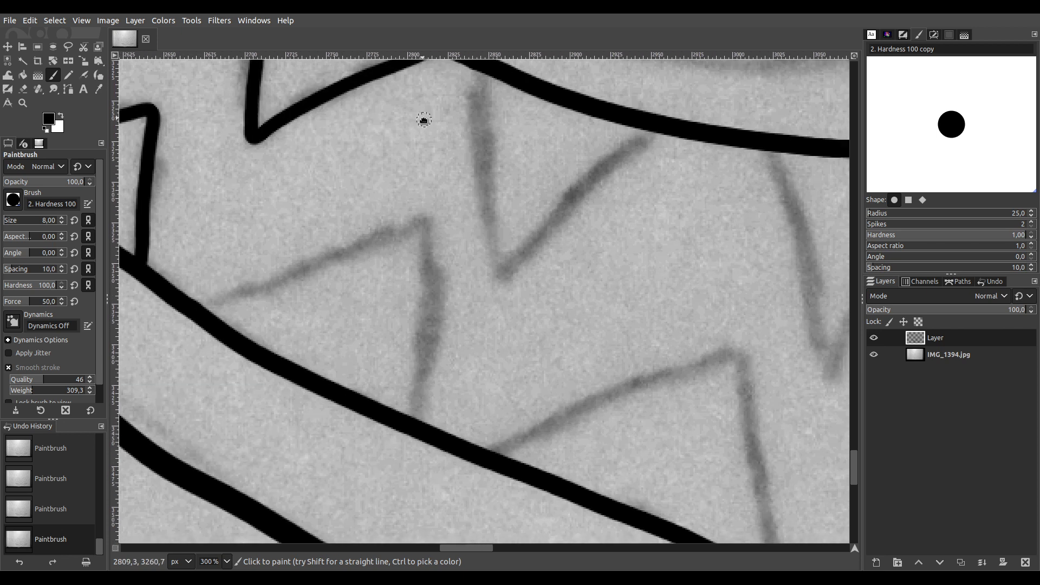
mouse_move(199, 308)
left_mouse_down()
mouse_move(431, 217)
mouse_move(418, 433)
left_mouse_up()
scroll(510, 220, "up", 1)
scroll(511, 221, "right", 1)
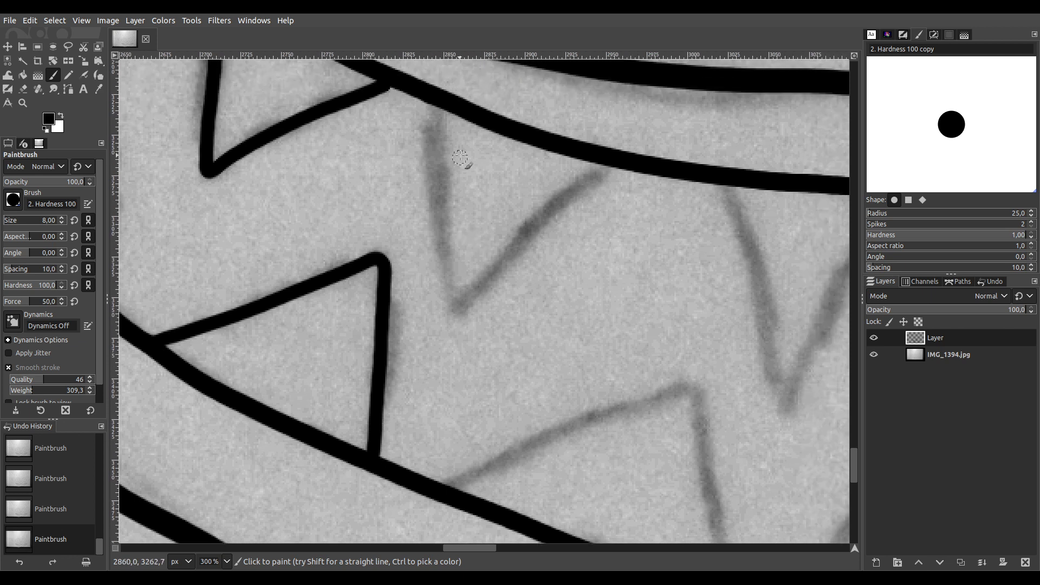
mouse_move(435, 116)
left_mouse_down()
mouse_move(463, 318)
mouse_move(496, 263)
mouse_move(624, 159)
left_mouse_up()
Outline the sixth tooth from the left in the lower row and the sixth in the upper row
left_click_drag(675, 292, 472, 173)
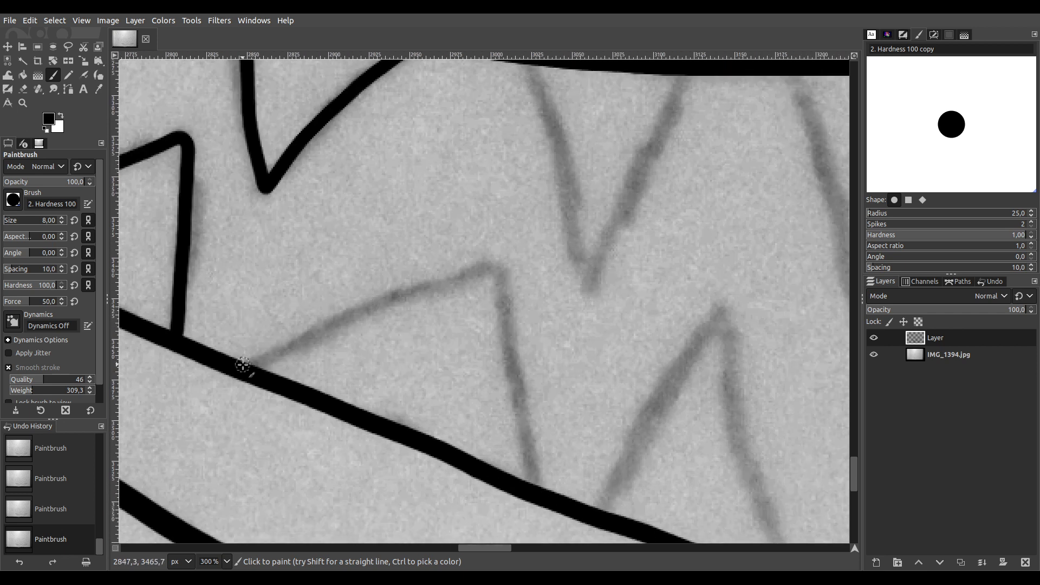
mouse_move(244, 369)
left_mouse_down()
mouse_move(311, 330)
mouse_move(499, 262)
mouse_move(539, 501)
left_mouse_up()
scroll(645, 181, "up", 10)
scroll(644, 181, "right", 4)
mouse_move(355, 173)
left_mouse_down()
mouse_move(420, 401)
mouse_move(514, 163)
left_mouse_up()
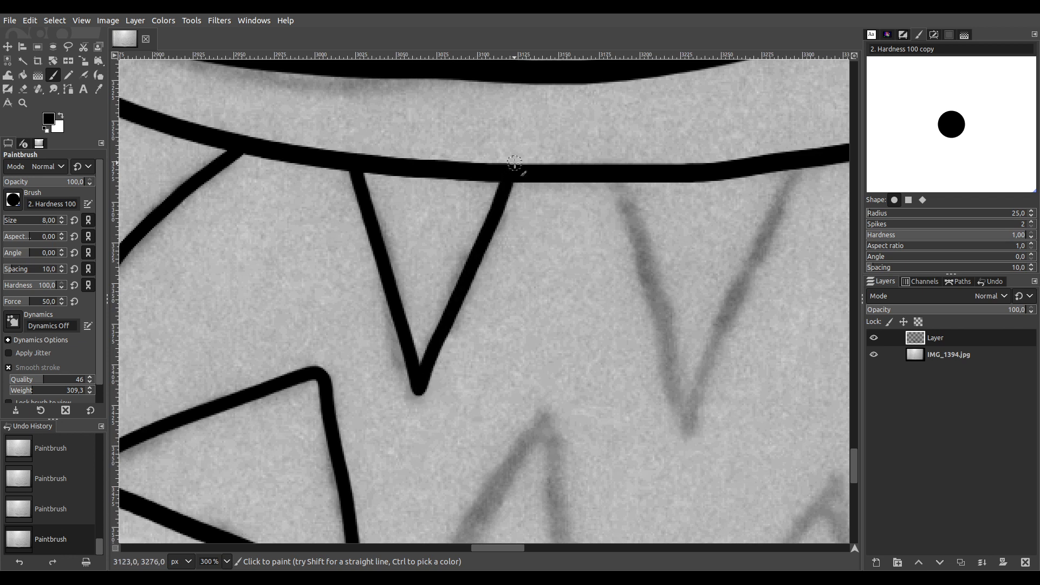
Outline the seventh tooth from the left in the lower row and the seventh in the upper row
left_click_drag(518, 271, 342, 199)
mouse_move(310, 407)
left_mouse_down()
mouse_move(438, 186)
mouse_move(495, 492)
left_mouse_up()
scroll(434, 295, "right", 5)
scroll(325, 336, "up", 5)
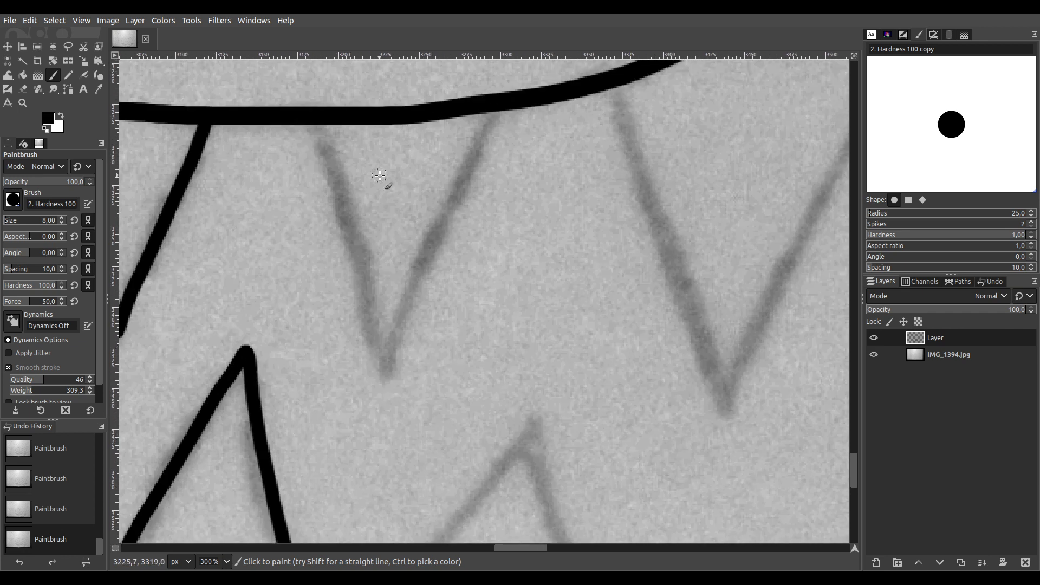
mouse_move(311, 117)
left_mouse_down()
mouse_move(390, 380)
mouse_move(415, 277)
mouse_move(508, 100)
left_mouse_up()
Outline the eighth tooth from the left in the lower row, at the bottom middle of the mouth
scroll(542, 251, "down", 7)
scroll(541, 251, "right", 4)
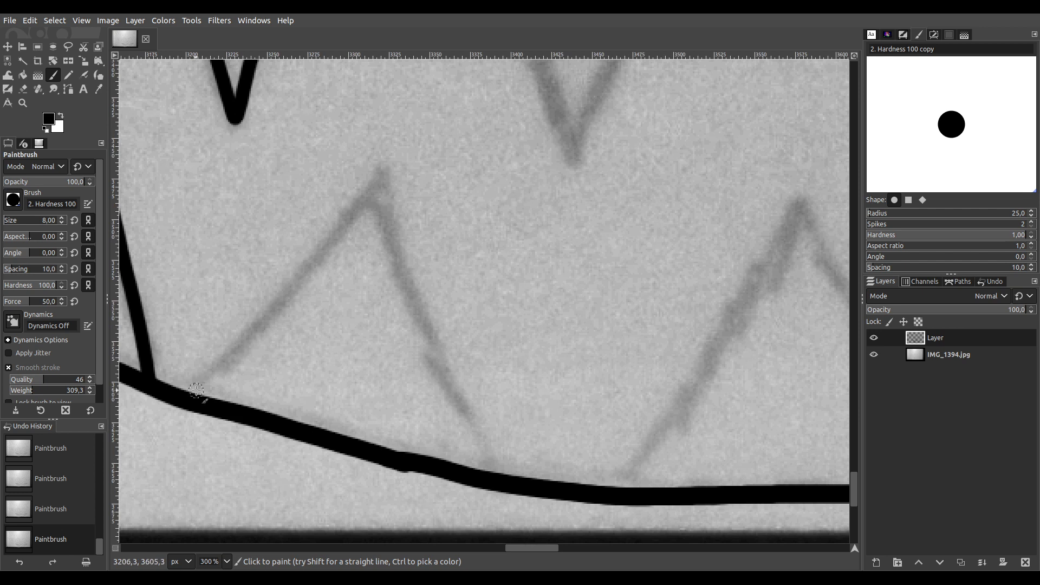
mouse_move(188, 396)
left_mouse_down()
mouse_move(350, 221)
mouse_move(386, 158)
mouse_move(387, 231)
mouse_move(417, 314)
mouse_move(522, 499)
left_mouse_up()
mouse_move(644, 174)
left_mouse_down()
mouse_move(462, 302)
mouse_move(400, 388)
left_mouse_up()
left_click_drag(368, 229, 362, 294)
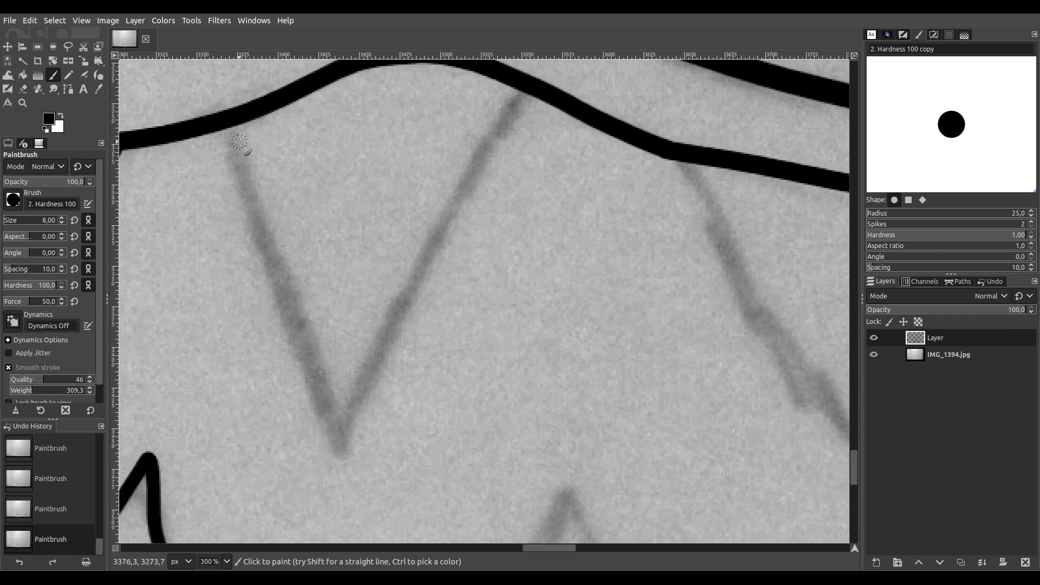
Outline the eighth tooth from the left in the upper row and the ninth in the lower row
mouse_move(228, 125)
left_mouse_down()
mouse_move(241, 185)
mouse_move(346, 460)
mouse_move(389, 327)
mouse_move(531, 81)
left_mouse_up()
scroll(490, 278, "down", 10)
scroll(489, 278, "right", 4)
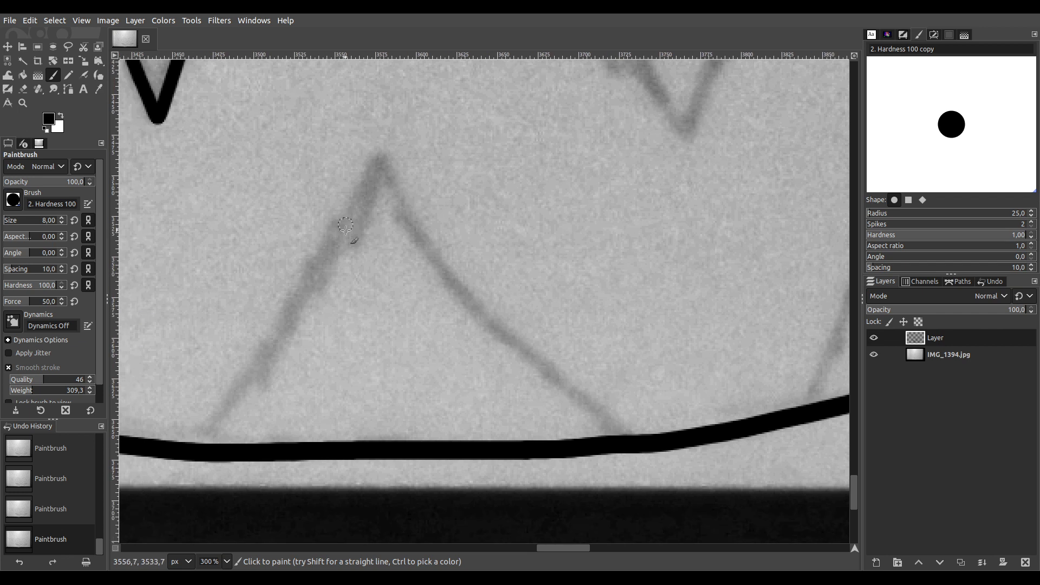
mouse_move(188, 448)
left_mouse_down()
mouse_move(280, 336)
mouse_move(360, 197)
mouse_move(377, 141)
mouse_move(444, 268)
mouse_move(552, 376)
mouse_move(645, 441)
left_mouse_up()
Outline the ninth tooth from the left in the upper row and the tenth in the lower row
mouse_move(721, 177)
left_mouse_down()
mouse_move(495, 448)
mouse_move(528, 471)
left_mouse_up()
mouse_move(295, 115)
left_mouse_down()
mouse_move(501, 439)
mouse_move(505, 394)
mouse_move(647, 167)
left_mouse_up()
left_click_drag(741, 405, 348, 129)
mouse_move(228, 431)
left_mouse_down()
mouse_move(256, 393)
mouse_move(281, 328)
mouse_move(328, 146)
mouse_move(450, 245)
mouse_move(589, 306)
left_mouse_up()
Outline the tenth tooth from the left in the upper row and the eleventh in the lower row
left_click_drag(439, 134, 279, 365)
mouse_move(236, 147)
left_mouse_down()
mouse_move(414, 299)
mouse_move(487, 69)
left_mouse_up()
left_click_drag(583, 215, 327, 177)
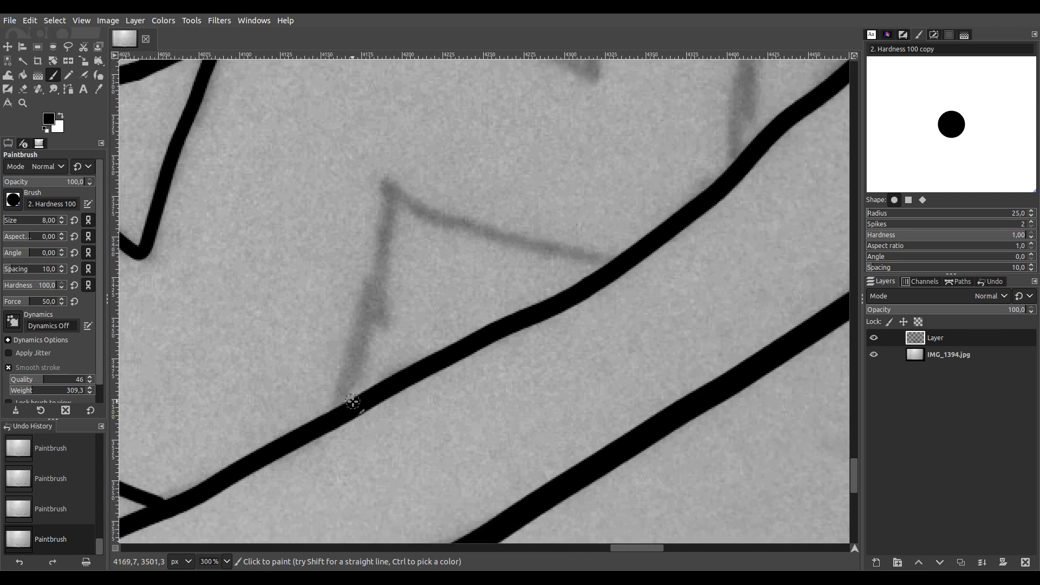
mouse_move(334, 412)
left_mouse_down()
mouse_move(391, 271)
mouse_move(388, 169)
mouse_move(506, 239)
mouse_move(626, 260)
mouse_move(641, 156)
mouse_move(436, 394)
mouse_move(471, 475)
left_mouse_up()
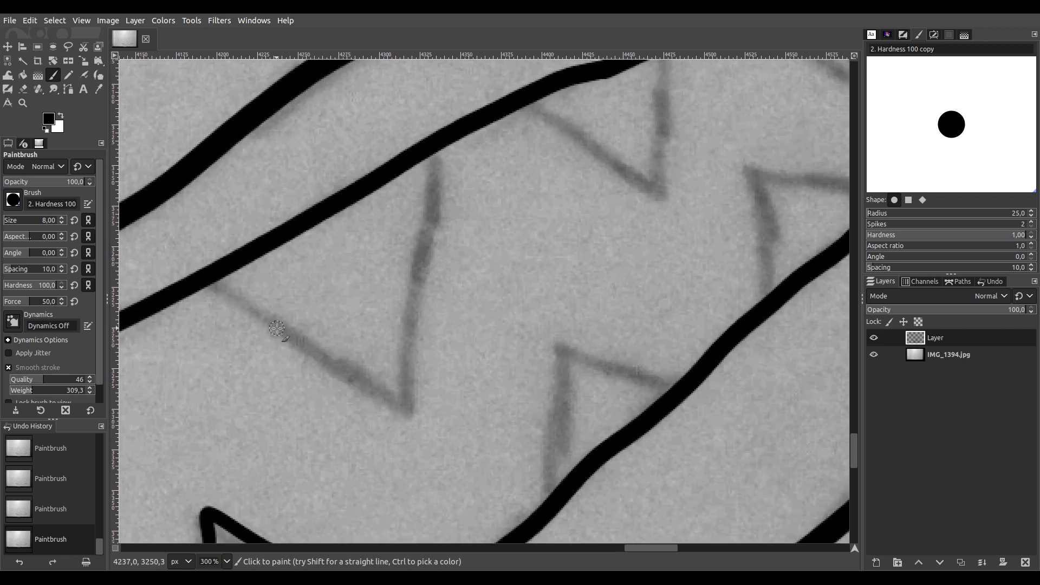
Outline the eleventh and twelfth teeth from the left in the upper row and the twelfth and thirteenth in the lower row
mouse_move(209, 283)
left_mouse_down()
mouse_move(303, 352)
mouse_move(410, 405)
mouse_move(439, 136)
left_mouse_up()
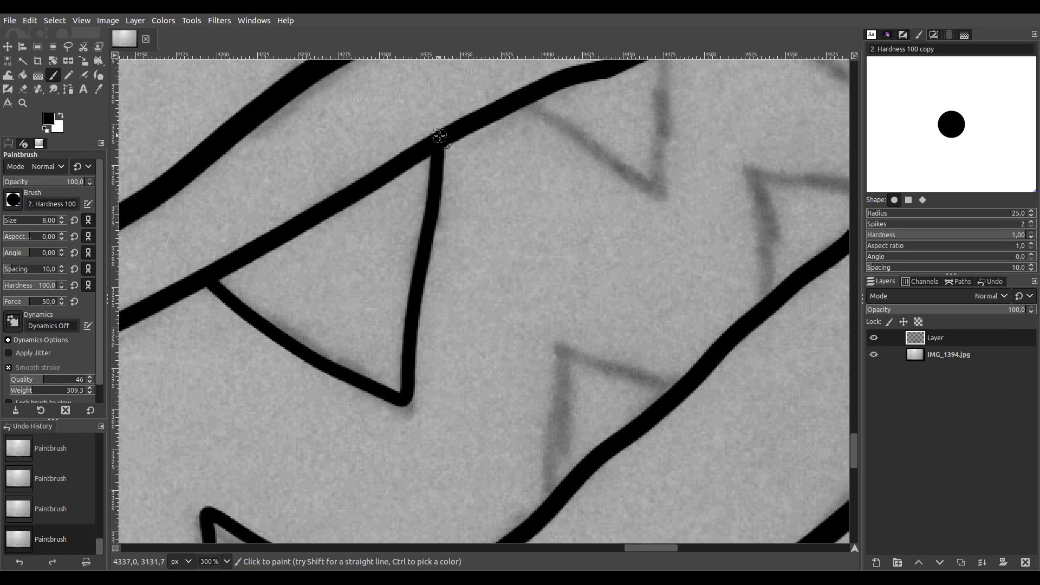
mouse_move(551, 506)
left_mouse_down()
mouse_move(560, 336)
mouse_move(685, 397)
left_mouse_up()
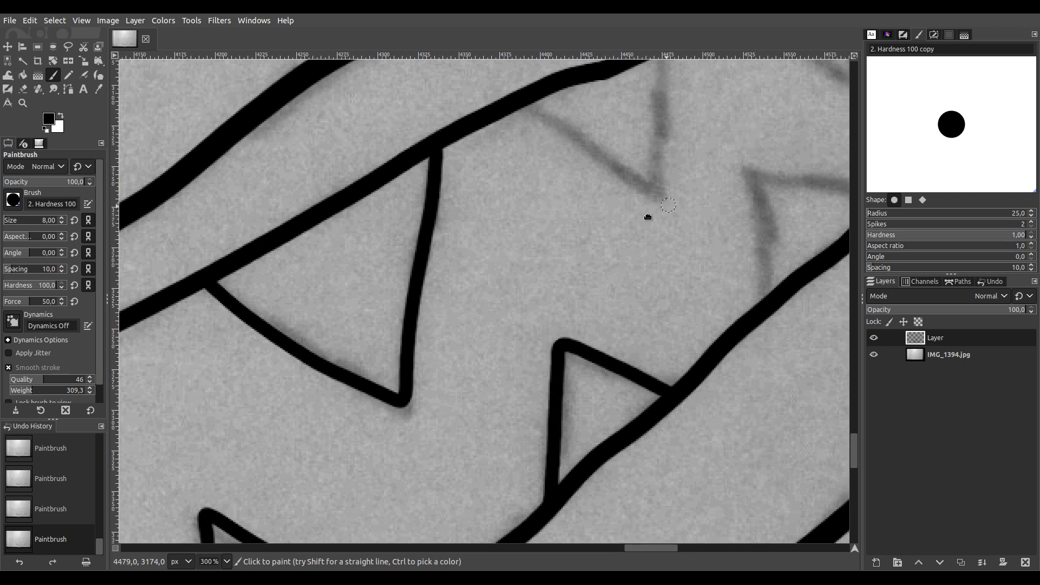
left_click_drag(673, 203, 485, 317)
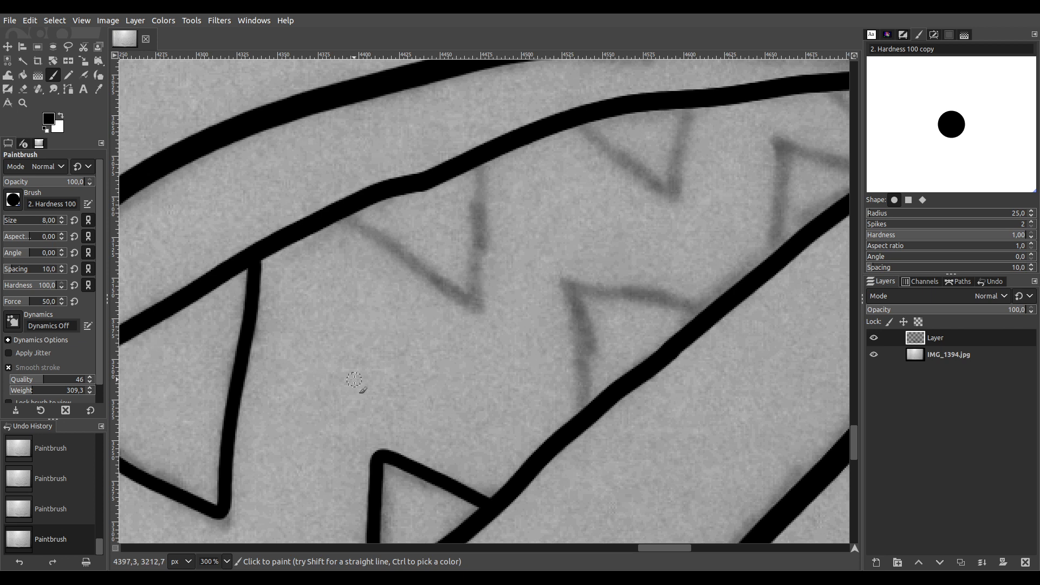
left_click_drag(344, 216, 480, 304)
left_click_drag(478, 268, 475, 149)
mouse_move(584, 415)
left_mouse_down()
mouse_move(575, 320)
mouse_move(588, 283)
mouse_move(718, 320)
left_mouse_up()
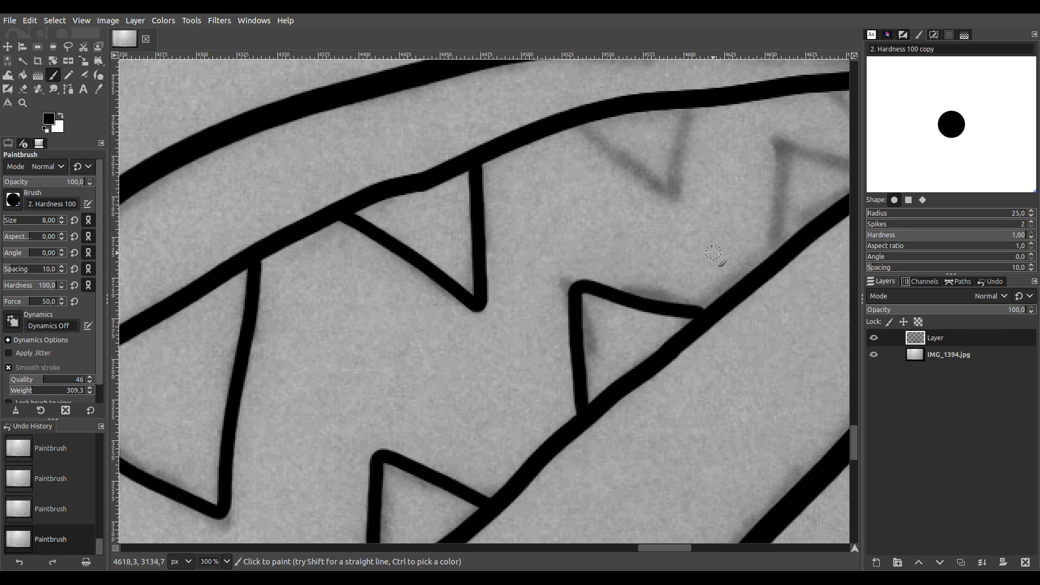
Outline the last small teeth of both rows near the right corner of the mouth
scroll(378, 356, "right", 10)
scroll(378, 355, "up", 3)
mouse_move(234, 231)
left_mouse_down()
mouse_move(332, 304)
mouse_move(353, 201)
left_mouse_up()
mouse_move(431, 374)
left_mouse_down()
mouse_move(440, 255)
mouse_move(547, 297)
left_mouse_up()
scroll(587, 250, "right", 5)
scroll(586, 250, "up", 2)
mouse_move(315, 266)
left_mouse_down()
mouse_move(382, 315)
mouse_move(403, 244)
left_mouse_up()
mouse_move(421, 333)
left_mouse_down()
mouse_move(454, 260)
mouse_move(505, 306)
left_mouse_up()
With the brush size at 18, trace the head outline's lower left edge down past the bottom of the paper
scroll(401, 333, "down", 7)
scroll(326, 377, "left", 5)
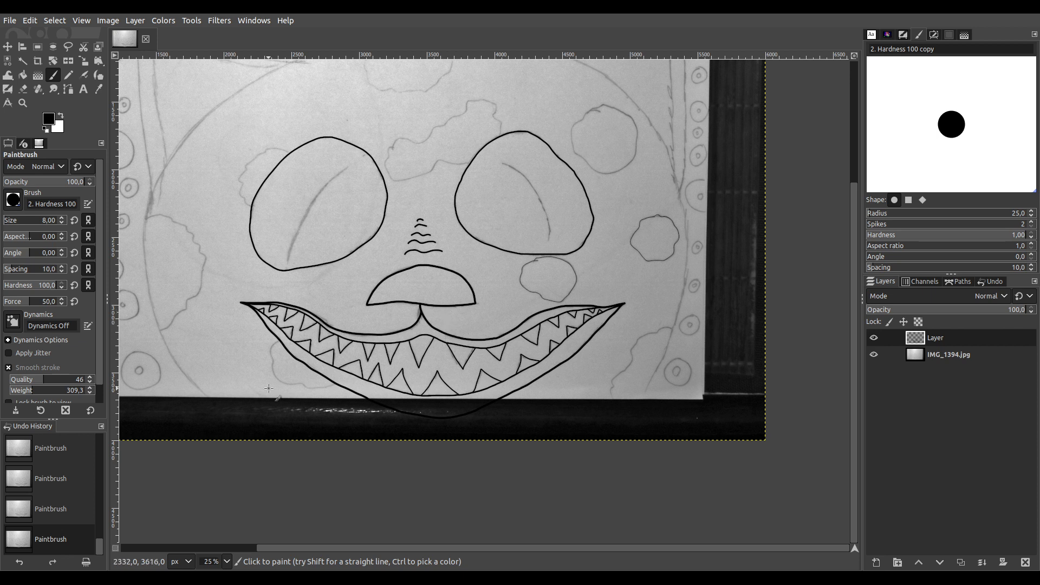
scroll(269, 387, "up", 3)
scroll(293, 403, "up", 2, "ctrl")
scroll(292, 404, "up", 3, "ctrl")
scroll(319, 244, "down", 2)
scroll(364, 301, "down", 3, "ctrl")
left_click_drag(542, 362, 436, 308)
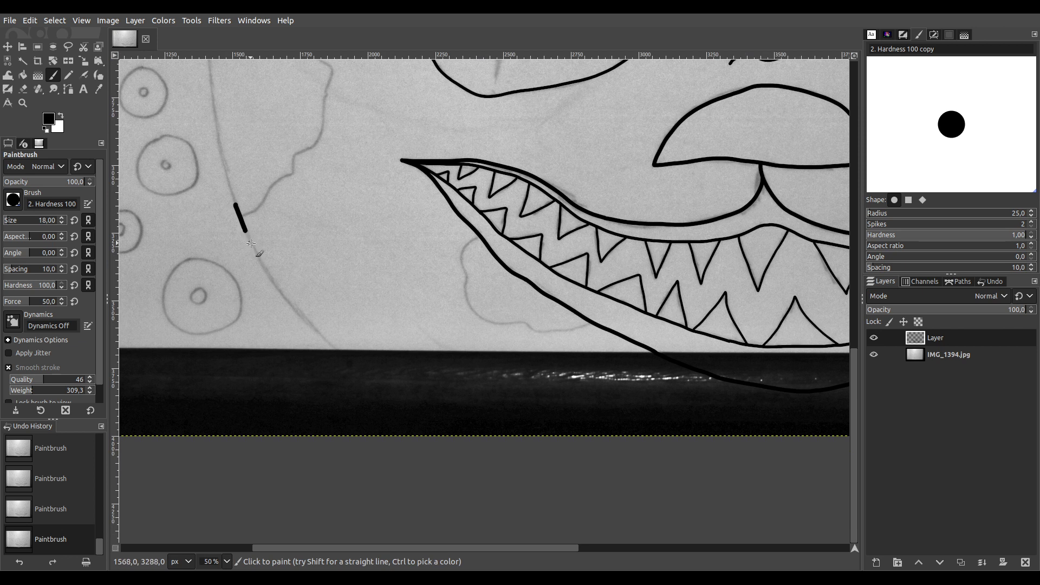
left_click_drag(258, 253, 317, 338)
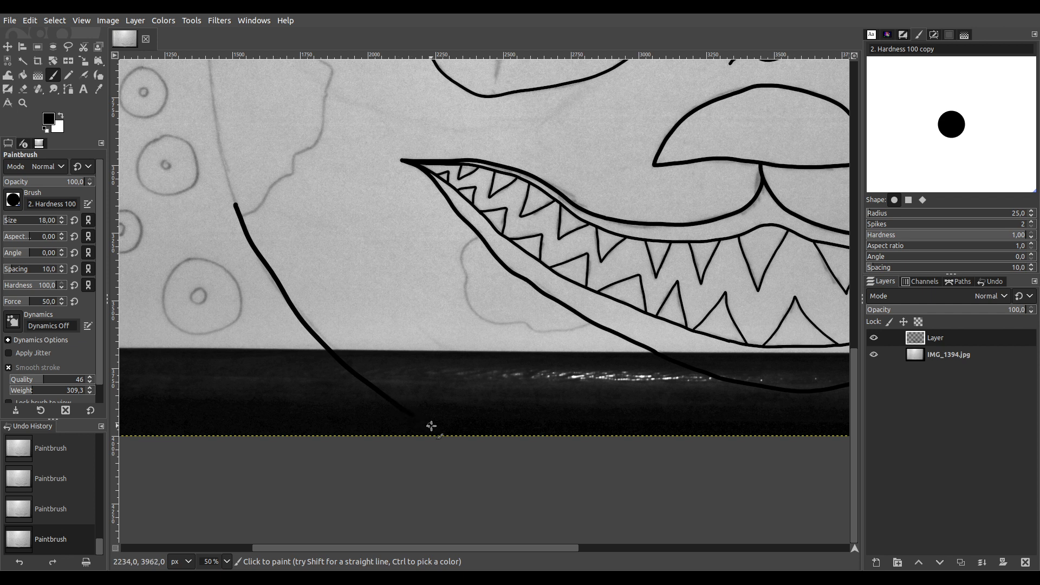
Trace the head outline's lower right edge from below the paper up beside the mouth corner and save the image
mouse_move(556, 450)
left_mouse_down()
mouse_move(585, 440)
mouse_move(351, 427)
left_mouse_up()
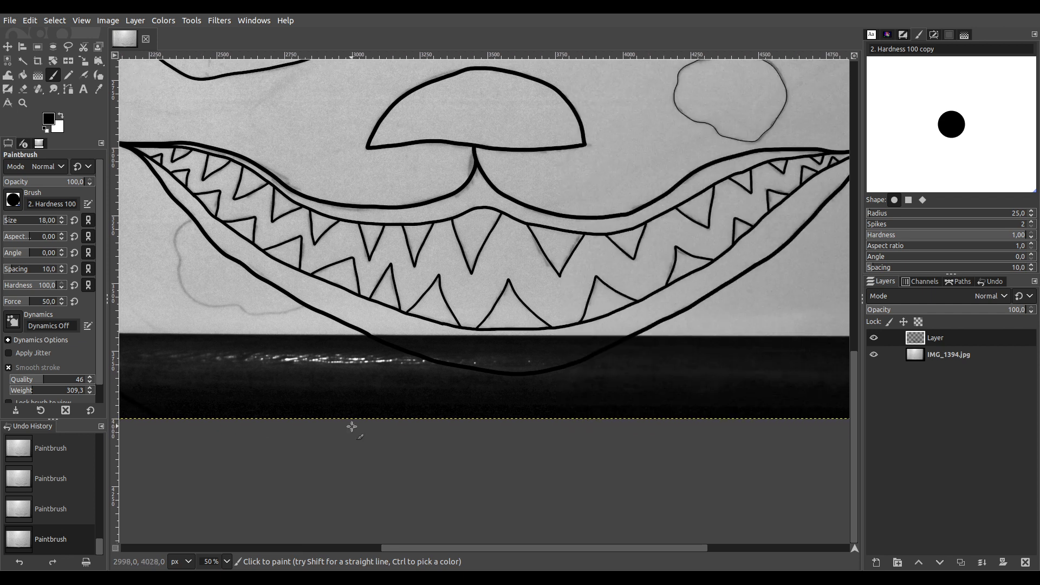
left_click_drag(531, 441, 221, 470)
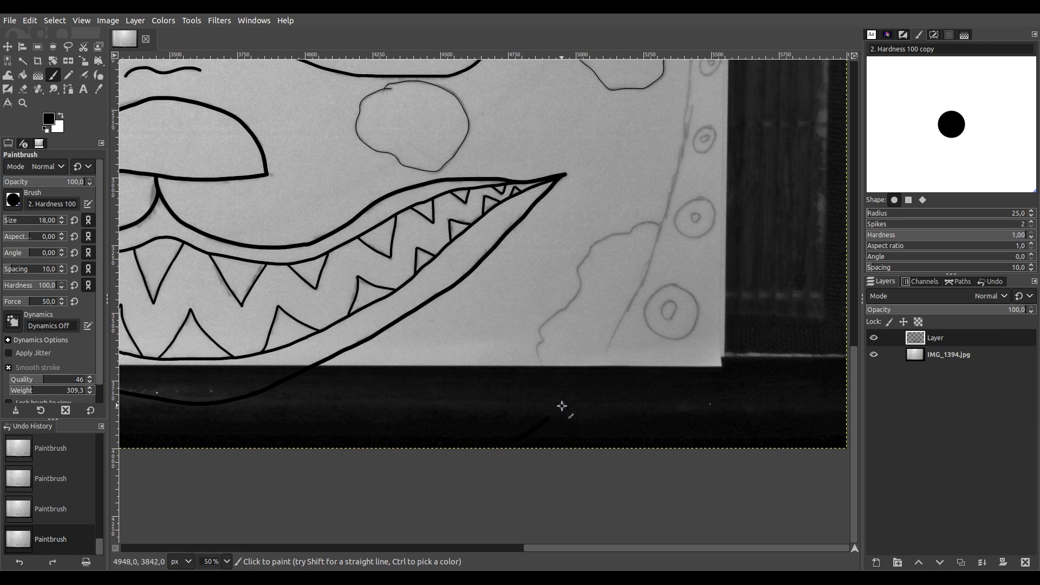
left_click_drag(586, 377, 619, 330)
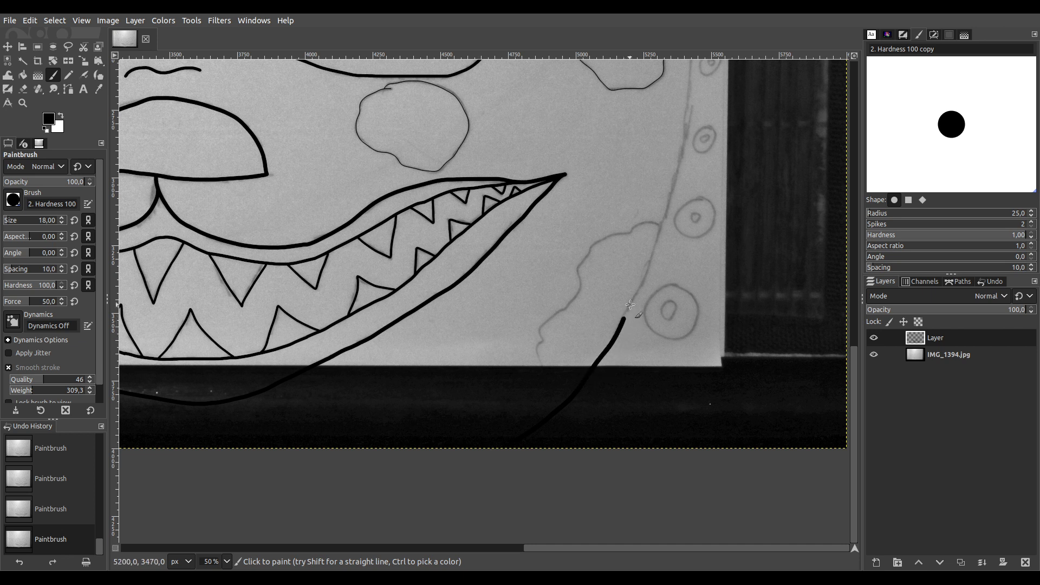
left_click_drag(643, 284, 679, 159)
key("ctrl+s")
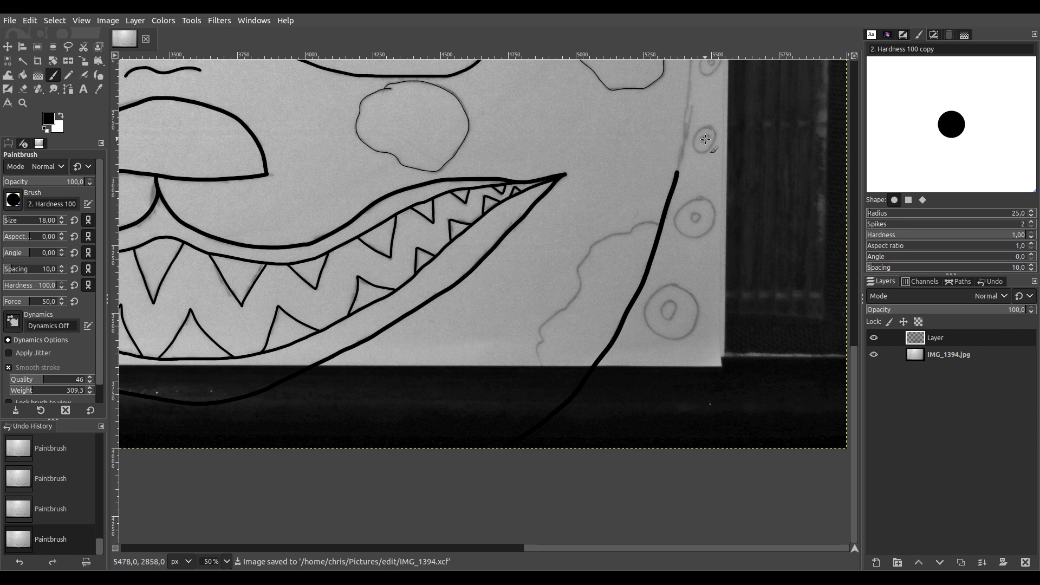
Continue the head outline up the right side, past the small cheek spot, to just below the right ear's base
key("1")
left_click_drag(712, 116, 716, 392)
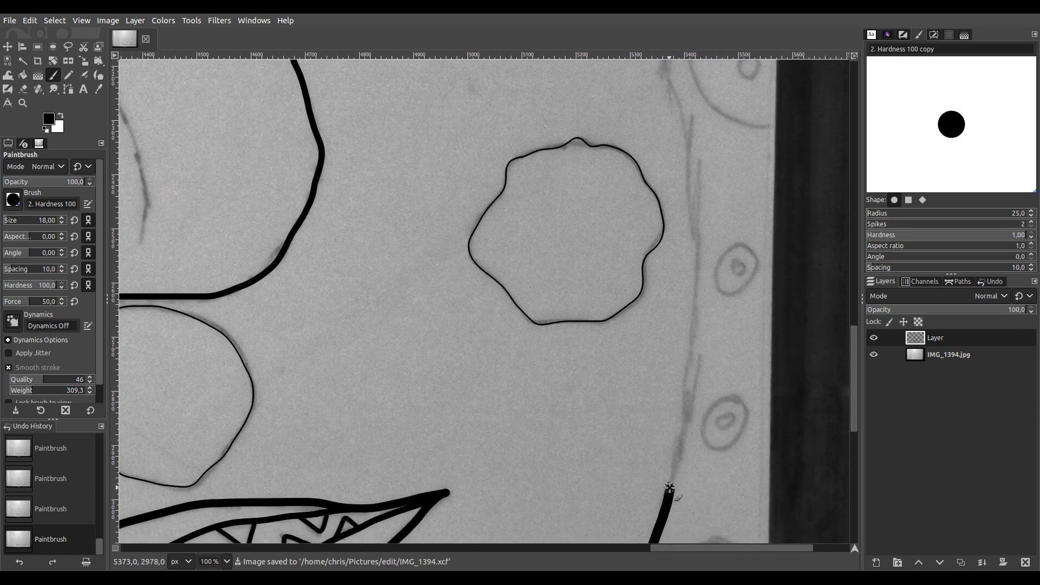
key("ctrl+z")
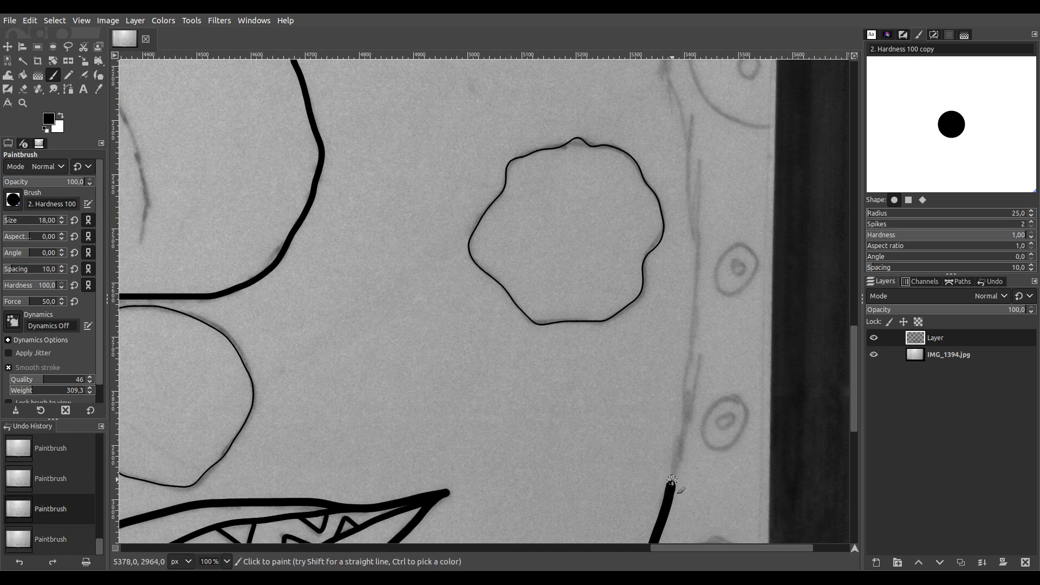
mouse_move(678, 461)
left_mouse_down()
mouse_move(699, 250)
mouse_move(670, 88)
left_mouse_up()
Extend the head outline upward through the outer base of the right ear
scroll(548, 208, "down", 2)
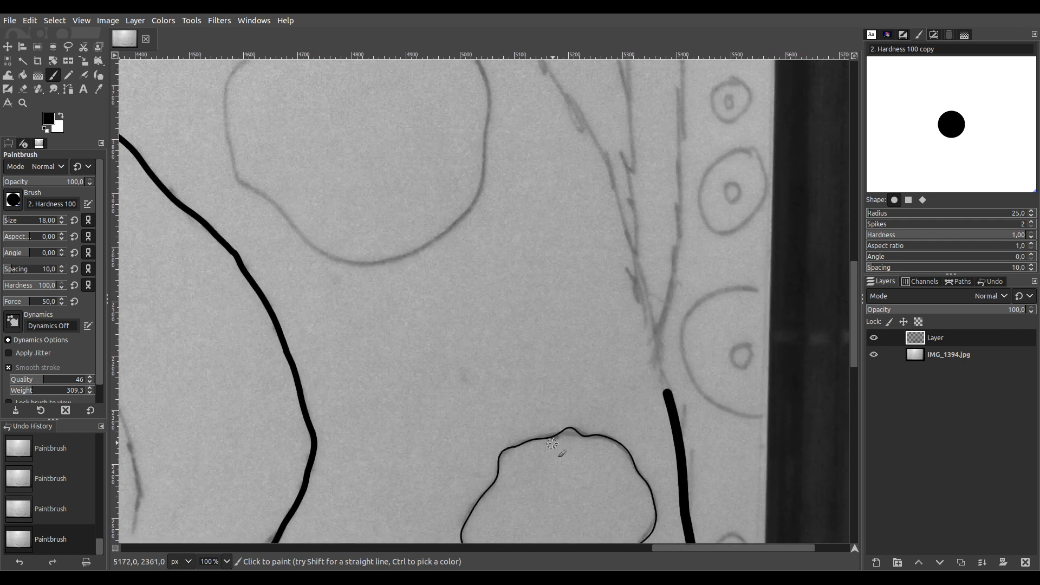
scroll(582, 404, "down", 1)
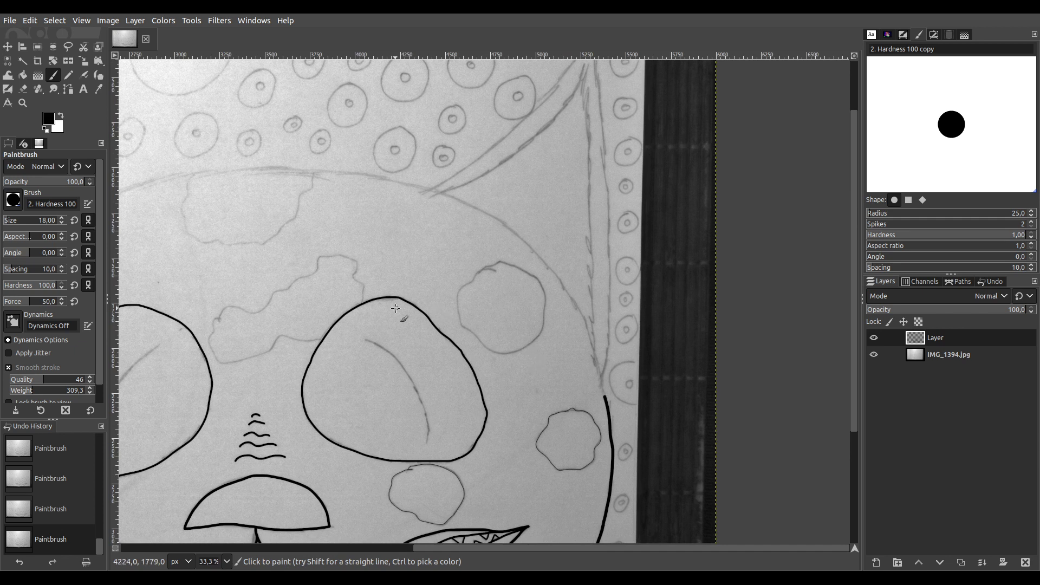
scroll(394, 309, "down", 3)
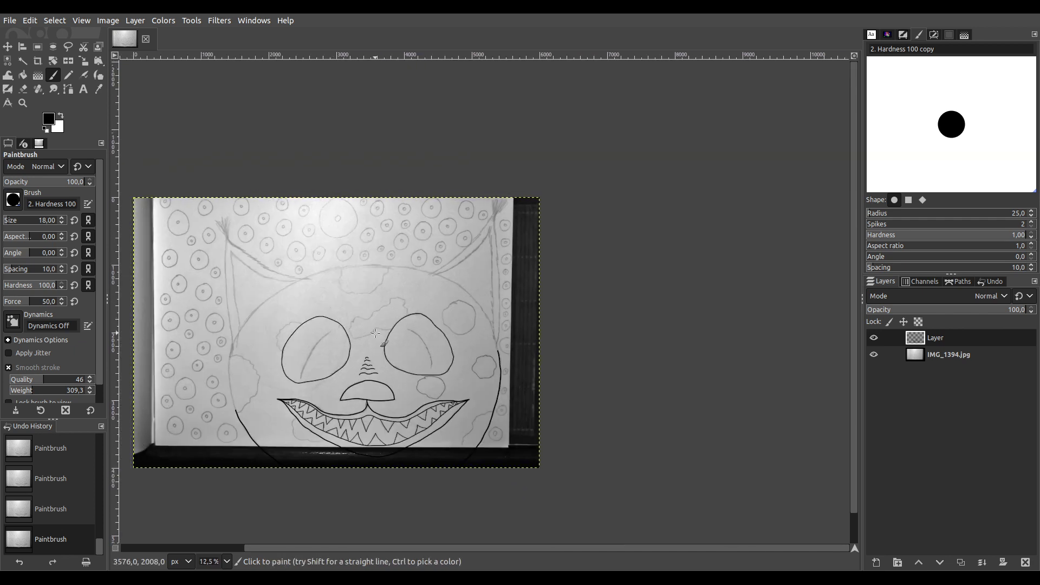
scroll(491, 341, "up", 4)
scroll(466, 322, "up", 1)
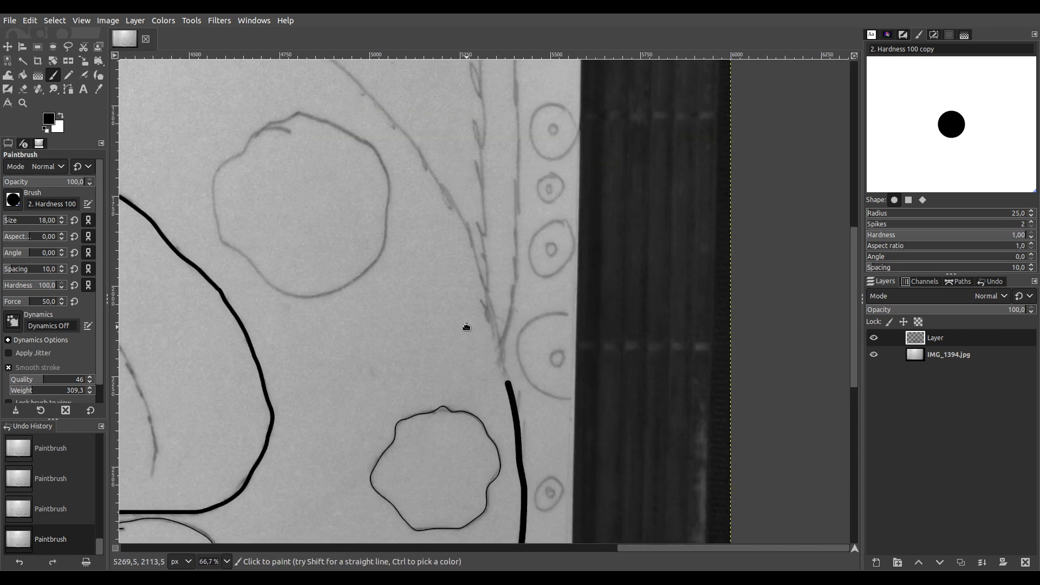
scroll(466, 323, "down", 4)
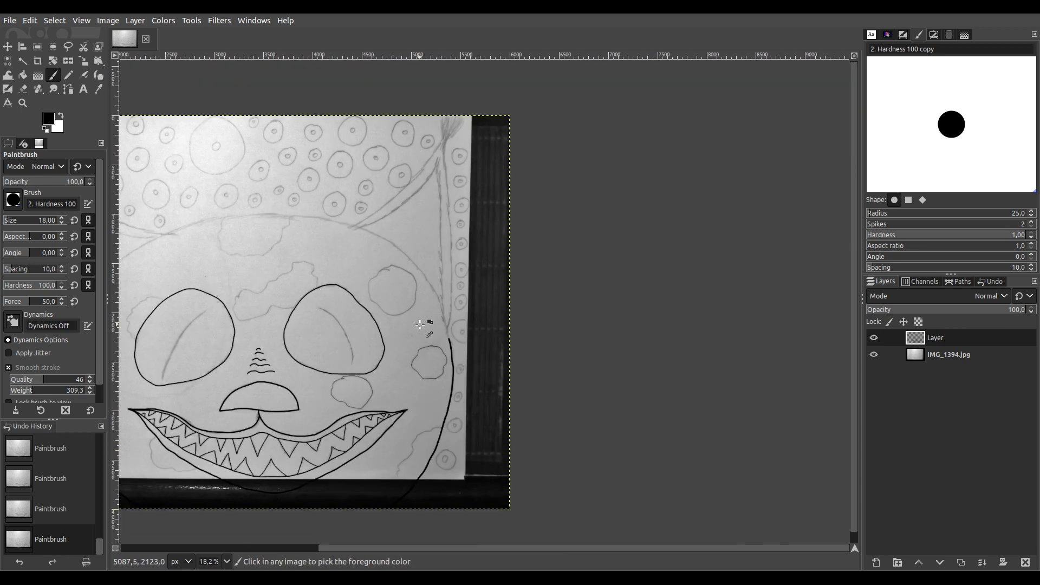
scroll(450, 355, "up", 6)
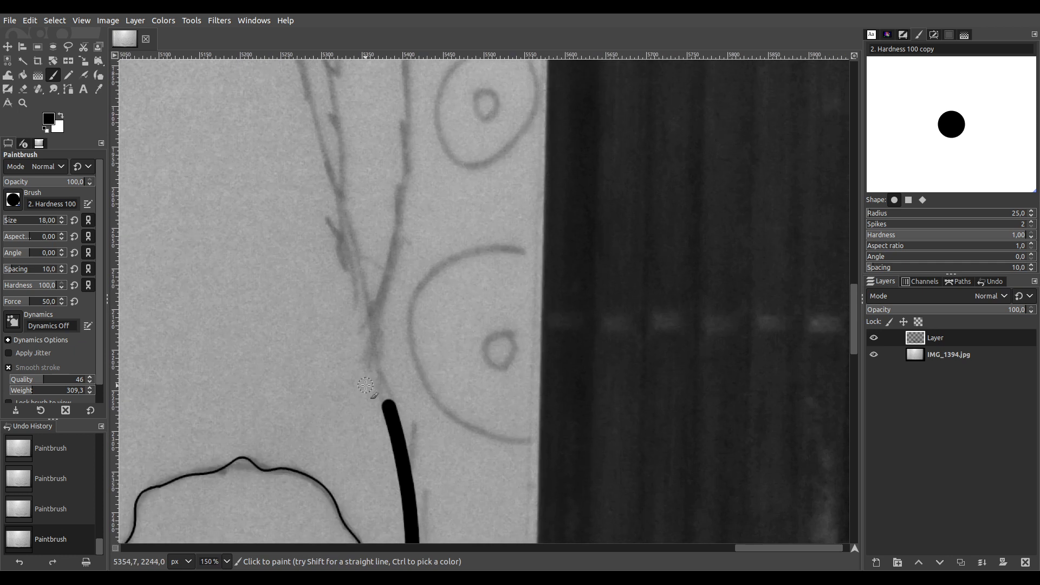
left_click_drag(389, 408, 305, 66)
Trace the upper right curve of the head outline above the large round spot beside the right eye
scroll(283, 259, "up", 10)
scroll(283, 260, "left", 5)
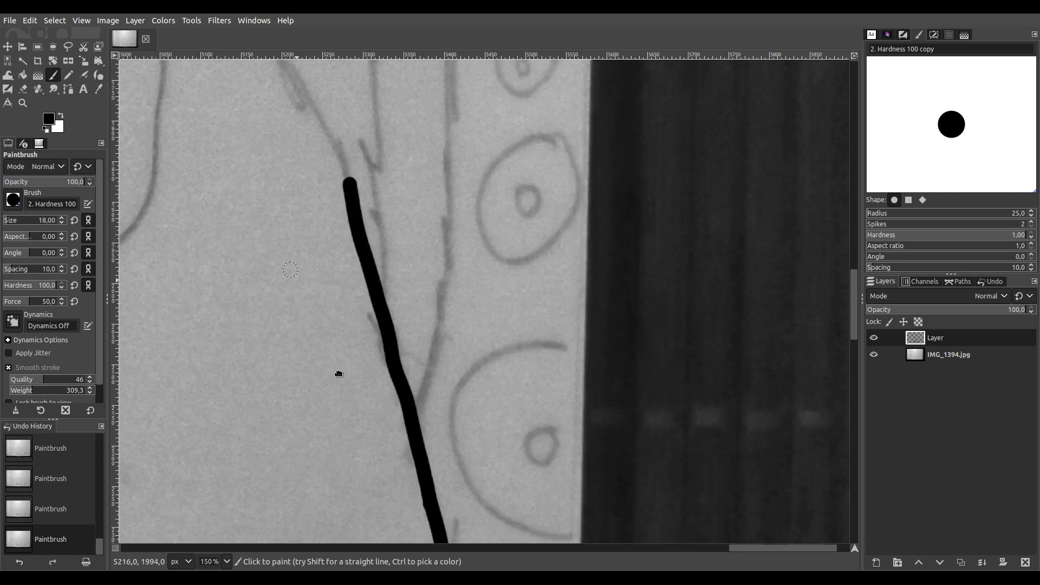
scroll(361, 386, "down", 2)
left_click_drag(360, 388, 702, 449)
scroll(726, 452, "up", 1)
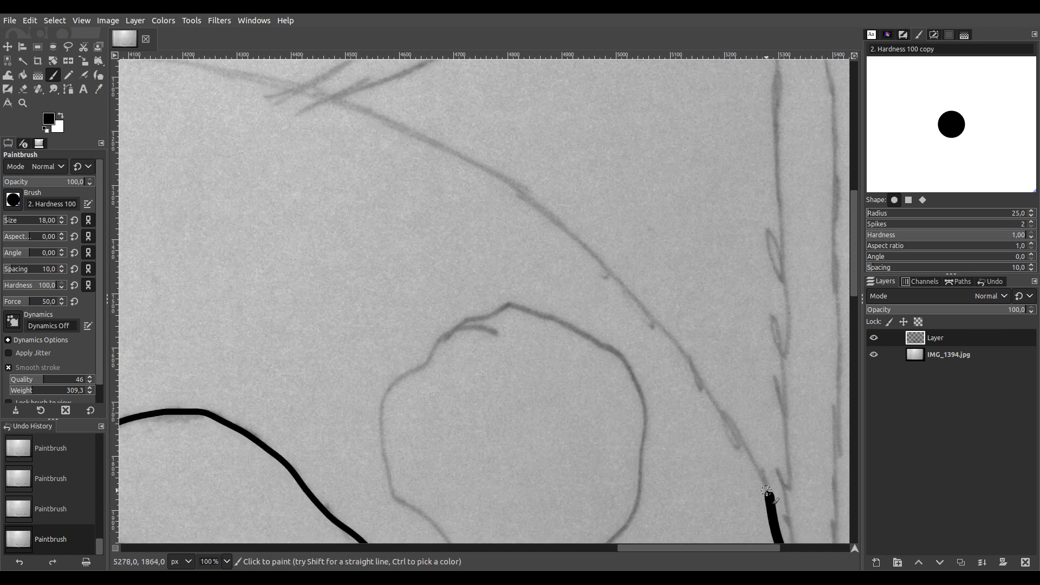
mouse_move(760, 472)
left_mouse_down()
mouse_move(639, 299)
mouse_move(514, 189)
left_mouse_up()
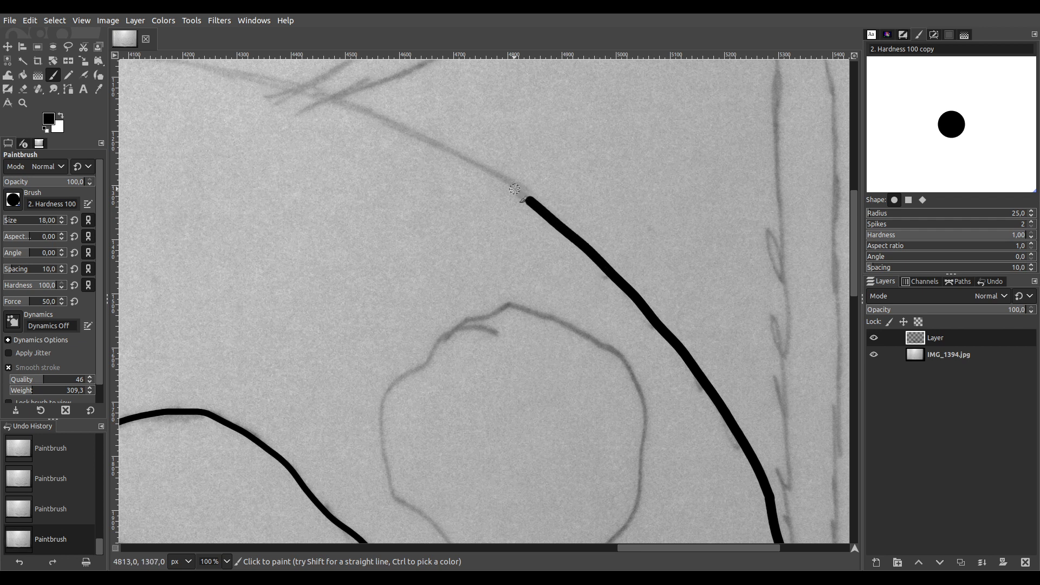
mouse_move(320, 228)
left_mouse_down()
mouse_move(490, 399)
mouse_move(602, 421)
left_mouse_up()
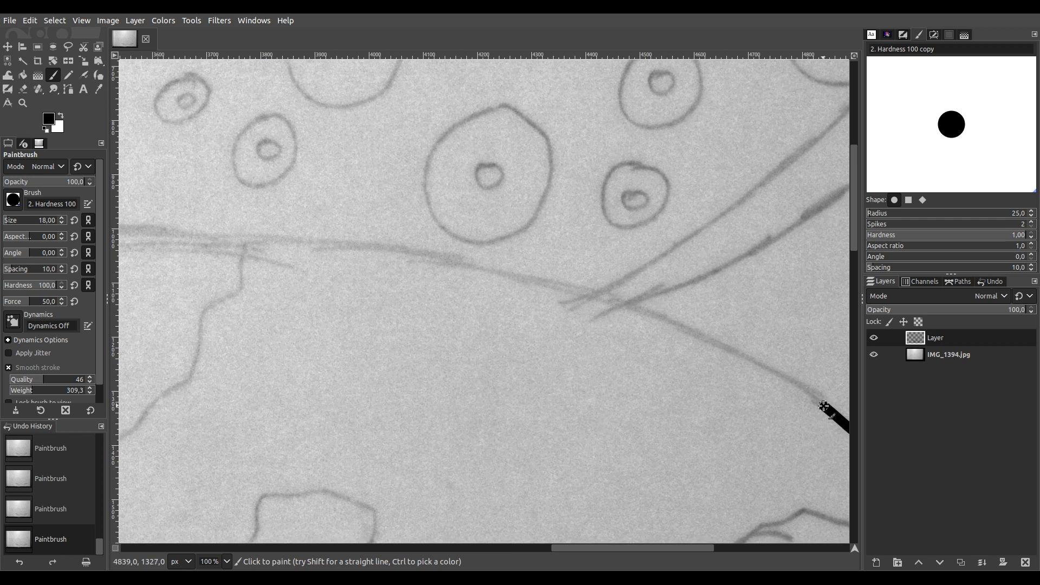
left_click_drag(803, 389, 680, 311)
key("ctrl")
key("ctrl+z")
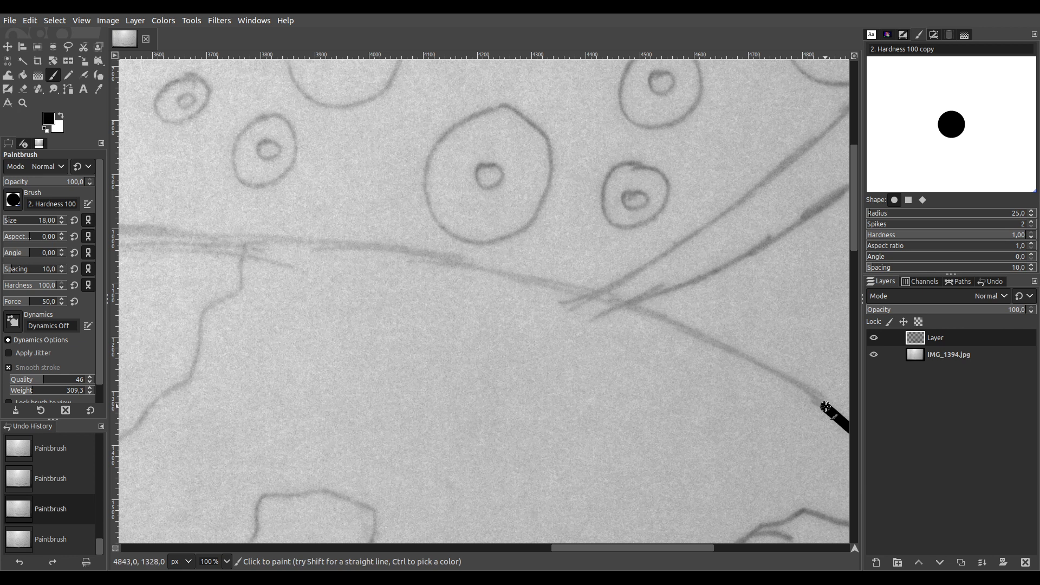
Trace the head outline past the inner base of the right ear and across the top of the forehead towards the left ear
mouse_move(816, 399)
left_mouse_down()
mouse_move(698, 330)
mouse_move(616, 301)
left_mouse_up()
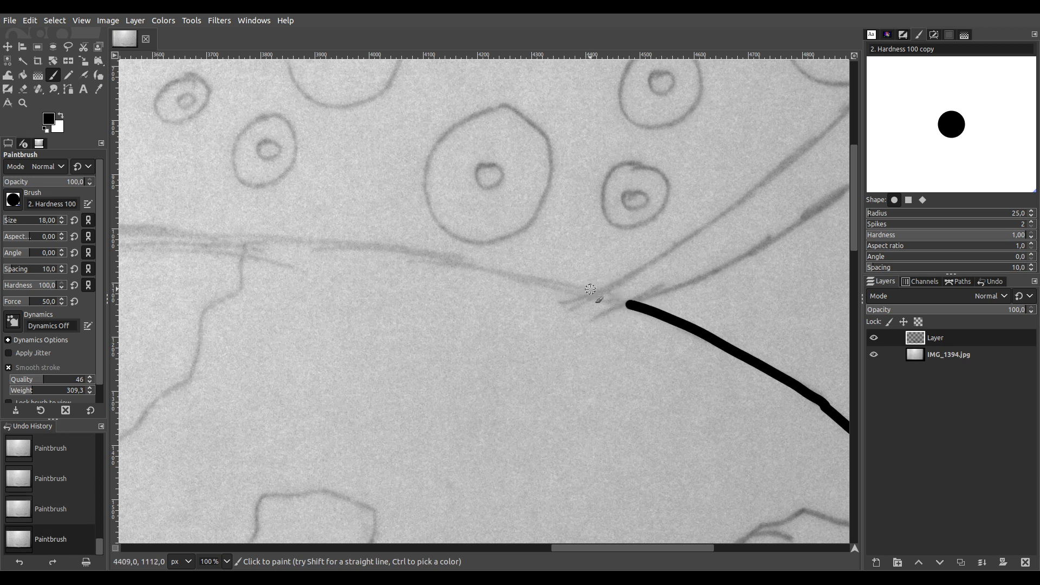
mouse_move(576, 287)
left_mouse_down()
mouse_move(412, 248)
mouse_move(203, 244)
left_mouse_up()
left_click_drag(219, 310, 760, 274)
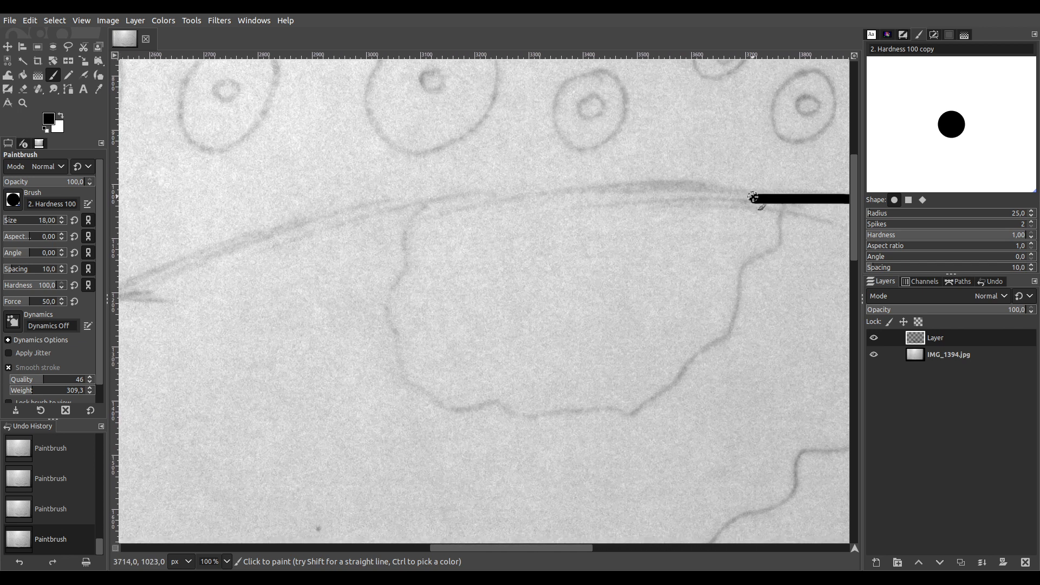
key("ctrl")
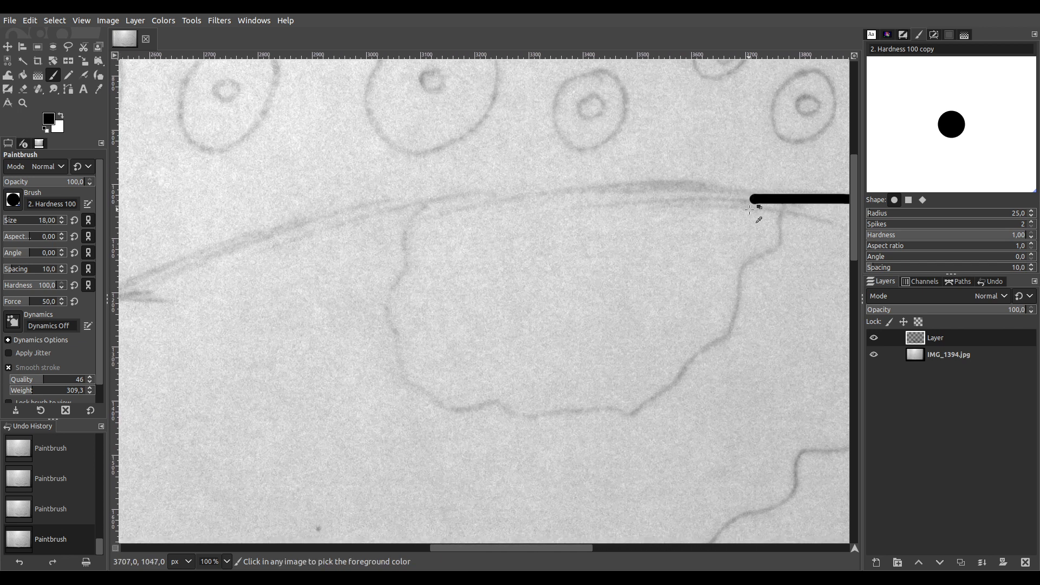
key("ctrl+z")
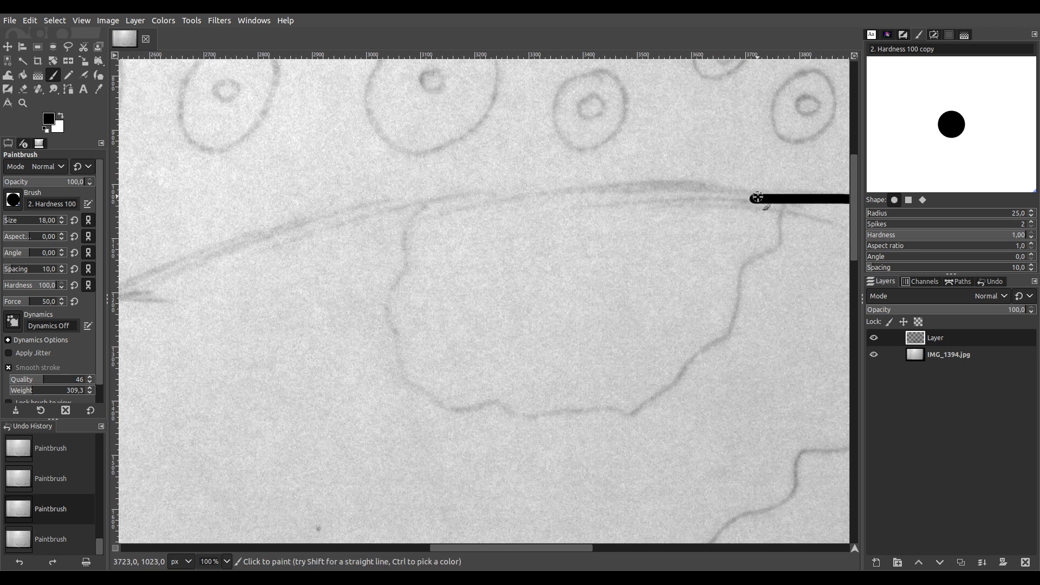
mouse_move(750, 197)
left_mouse_down()
mouse_move(442, 195)
mouse_move(208, 256)
left_mouse_up()
Trace the head outline past the left ear and down the left side to the top of the wavy cheek patch
mouse_move(296, 334)
left_mouse_down()
mouse_move(330, 341)
mouse_move(706, 306)
left_mouse_up()
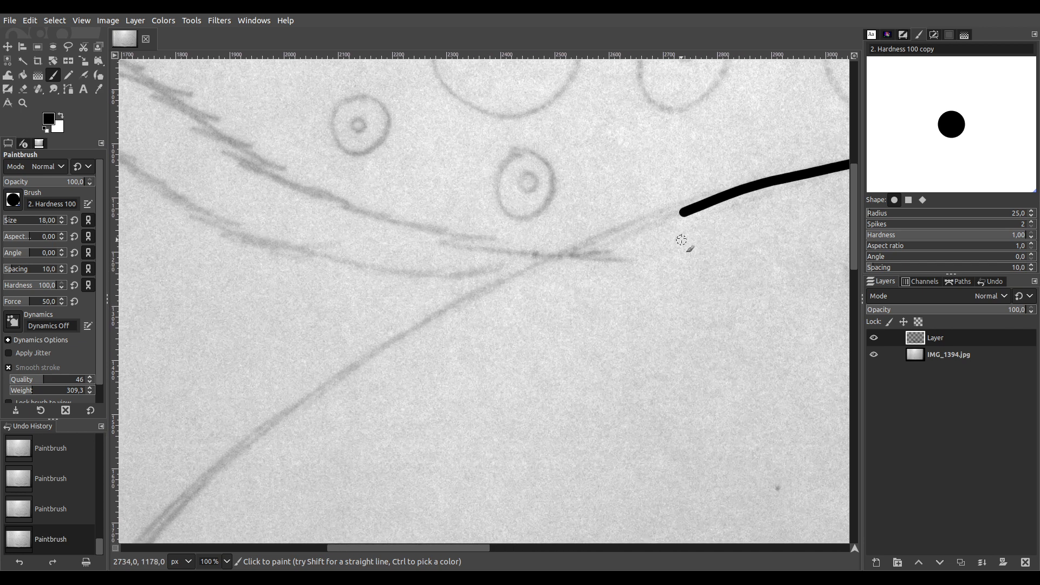
left_click_drag(687, 210, 571, 257)
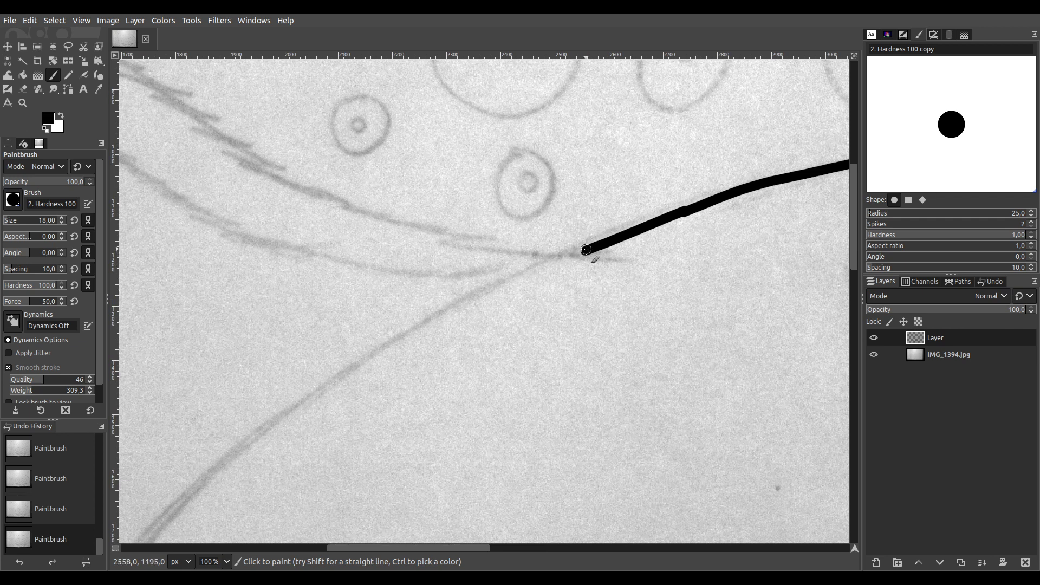
mouse_move(586, 250)
left_mouse_down()
mouse_move(482, 287)
mouse_move(386, 344)
mouse_move(187, 496)
mouse_move(440, 288)
mouse_move(651, 85)
mouse_move(613, 100)
left_mouse_up()
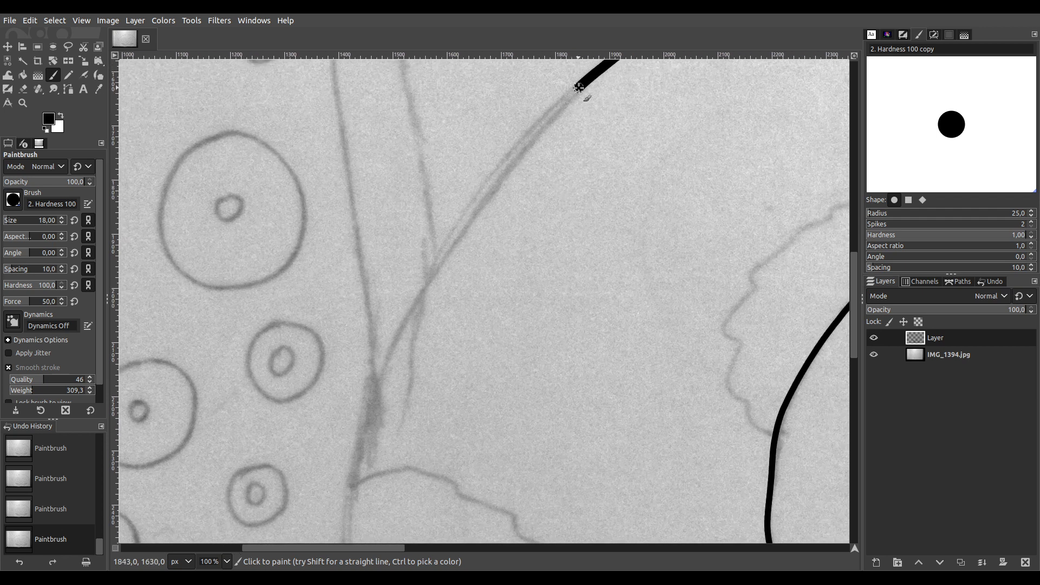
mouse_move(567, 97)
left_mouse_down()
mouse_move(445, 230)
mouse_move(410, 287)
mouse_move(383, 346)
mouse_move(351, 490)
mouse_move(425, 151)
left_mouse_up()
key("space")
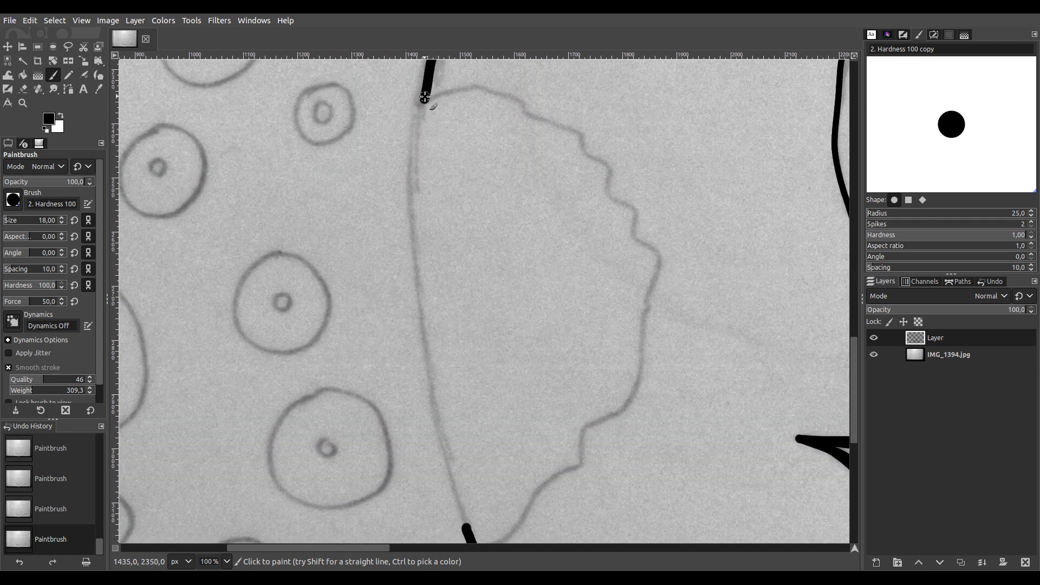
left_click_drag(420, 110, 418, 178)
key("ctrl+z")
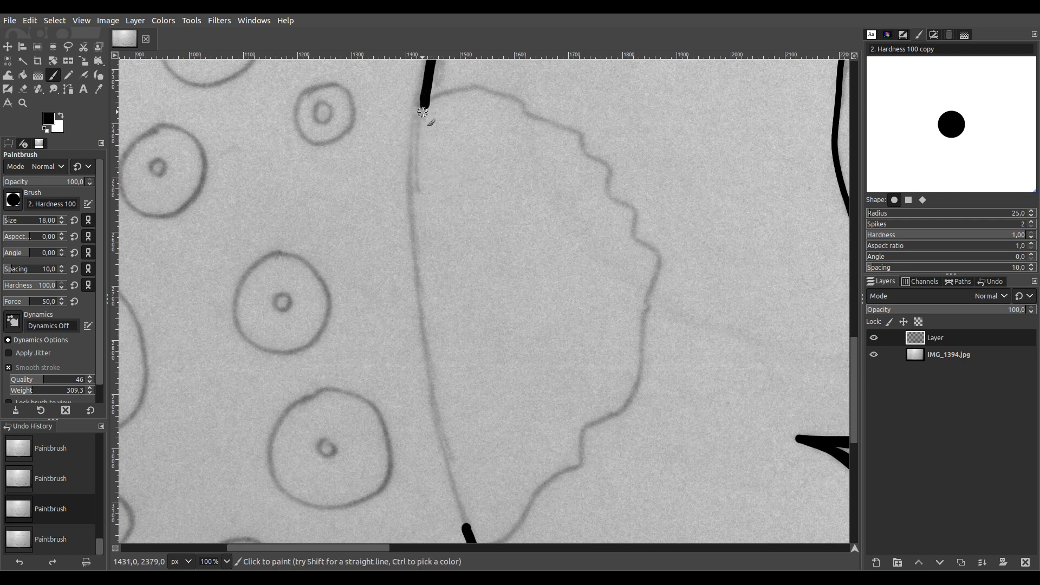
mouse_move(420, 123)
left_mouse_down()
mouse_move(408, 344)
mouse_move(417, 395)
left_mouse_up()
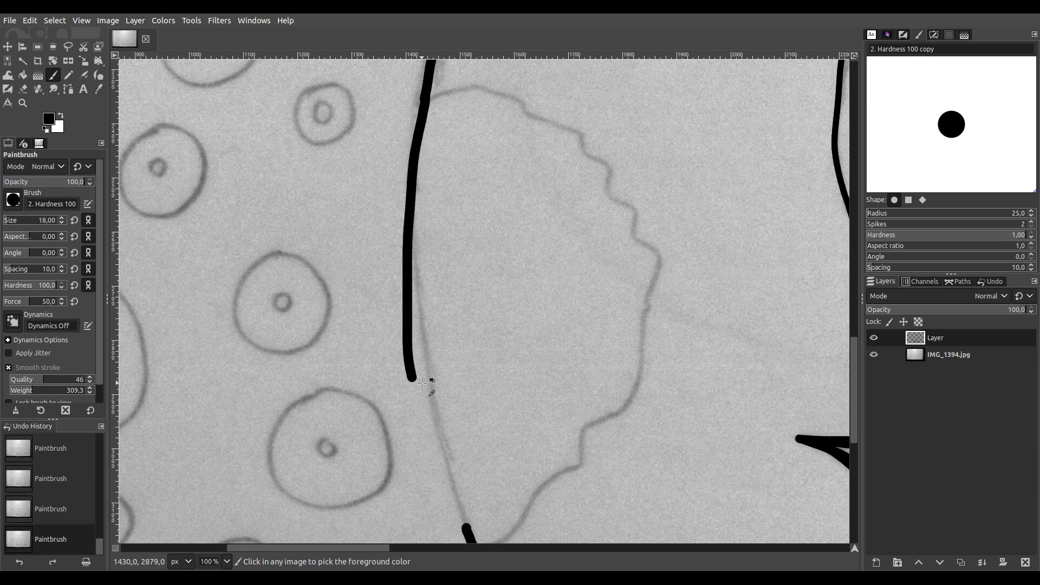
key("ctrl+z")
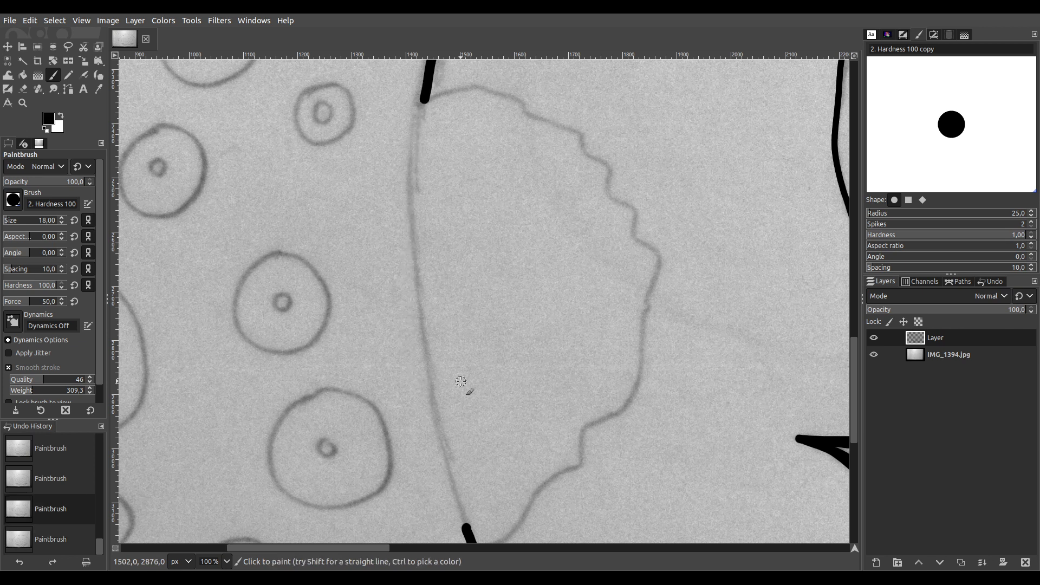
Trace the head outline down the left side past the wavy cheek patch to join the lower jaw stroke
scroll(435, 94, "up", 1)
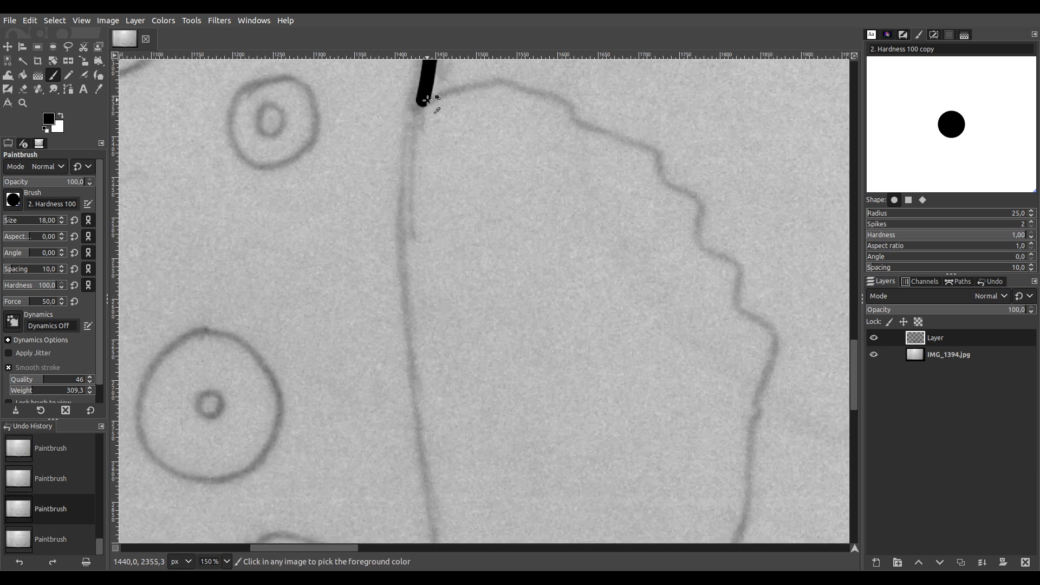
mouse_move(424, 97)
left_mouse_down()
mouse_move(400, 274)
mouse_move(426, 496)
left_mouse_up()
scroll(425, 496, "down", 10)
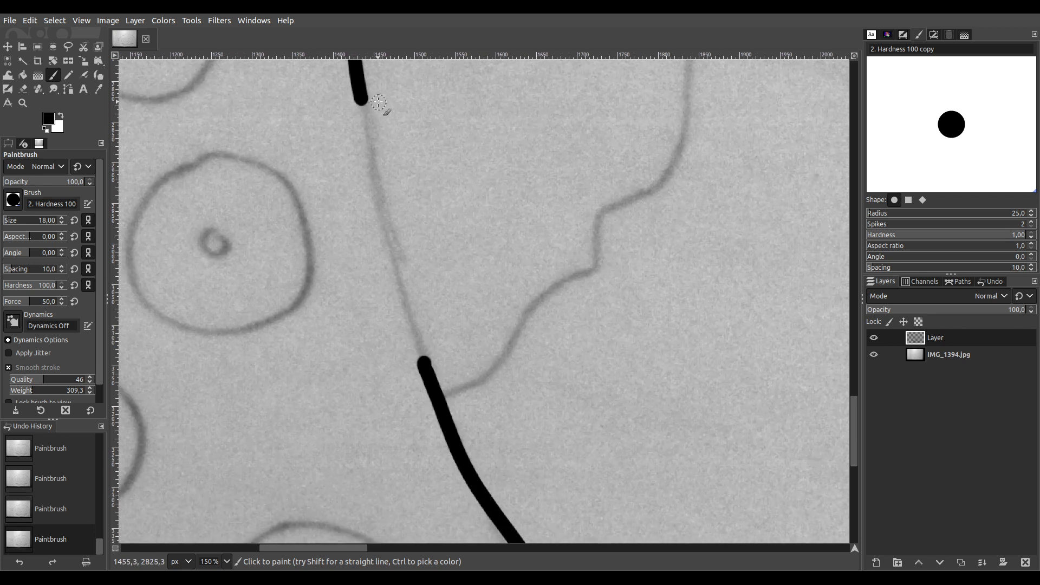
mouse_move(360, 97)
left_mouse_down()
mouse_move(392, 280)
mouse_move(429, 376)
left_mouse_up()
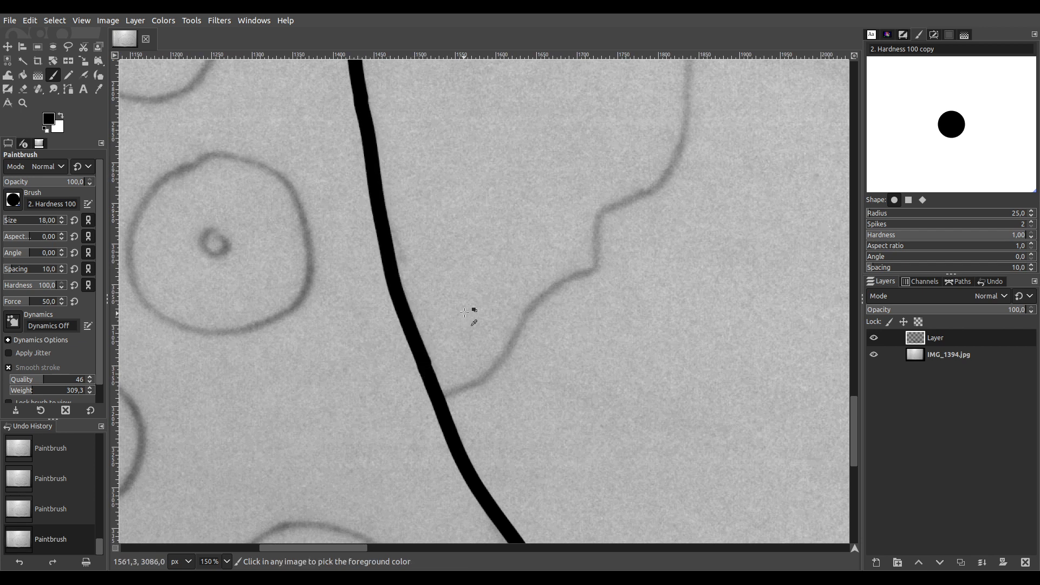
Set the brush size to 3 and trace the wavy fur patch at the lower right edge of the head
scroll(567, 282, "down", 6)
left_click_drag(567, 282, 361, 274)
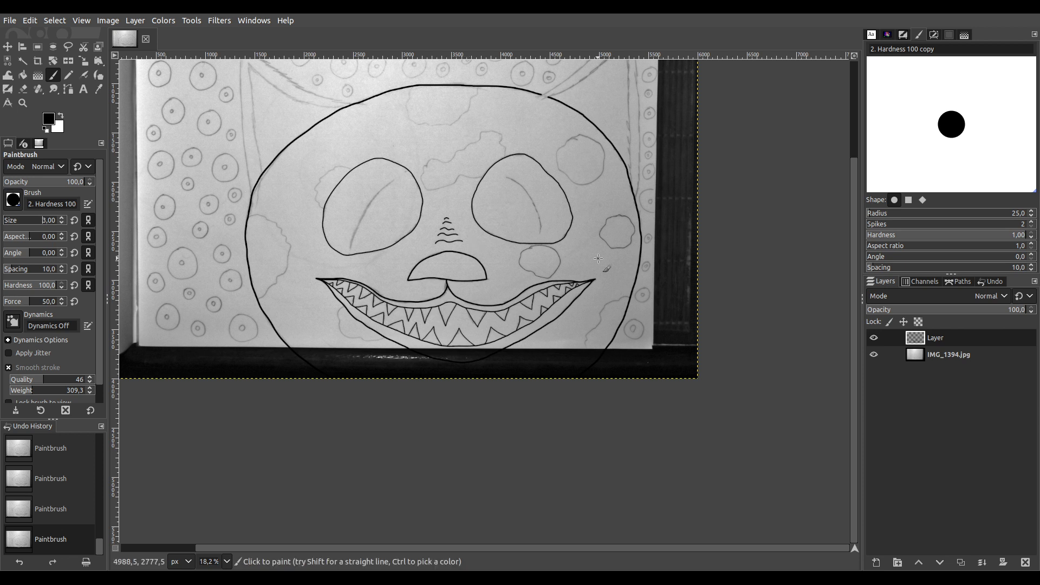
scroll(621, 313, "up", 6)
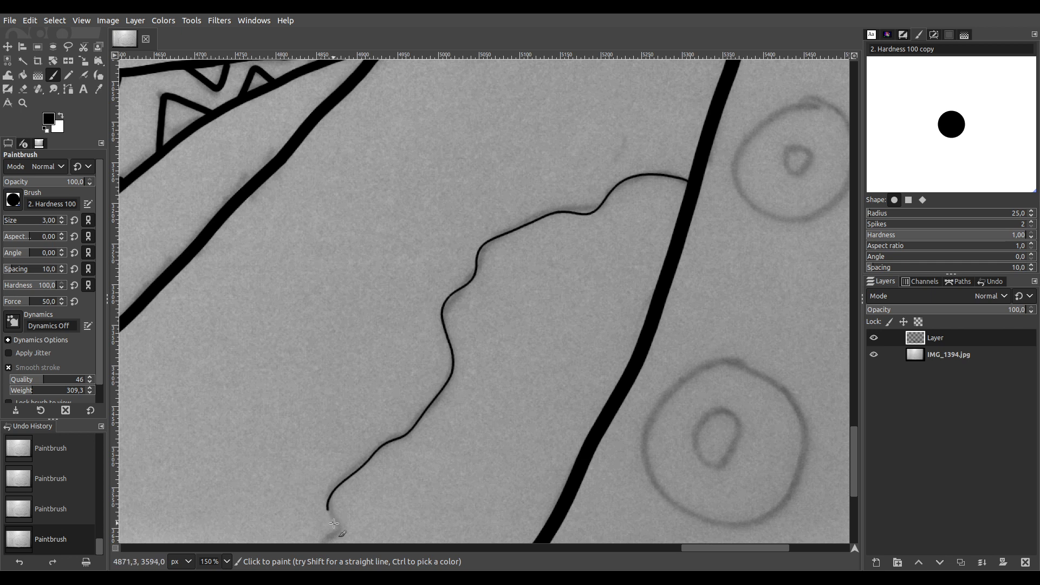
left_click_drag(343, 531, 514, 186)
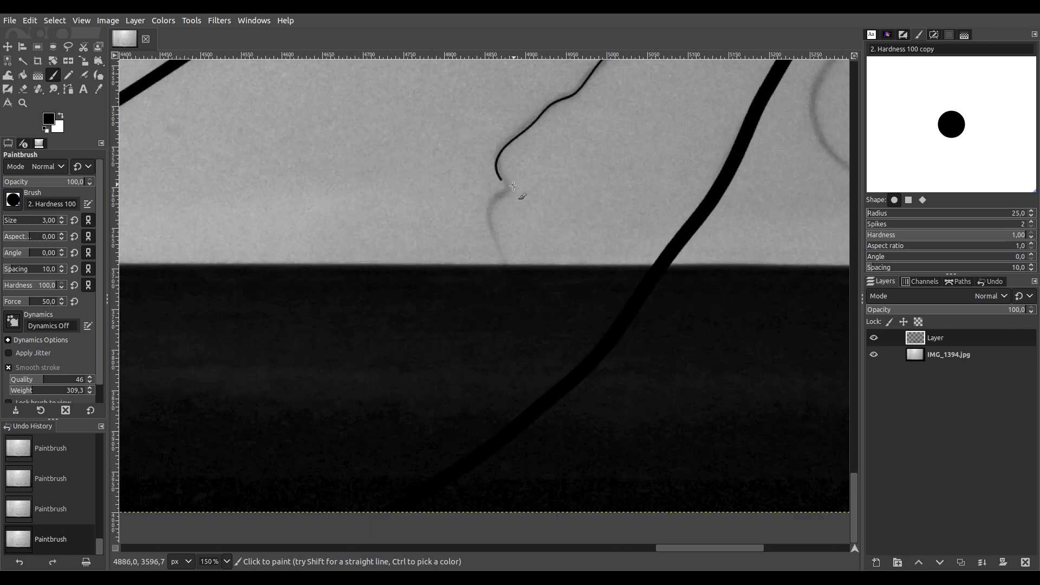
scroll(508, 201, "up", 2)
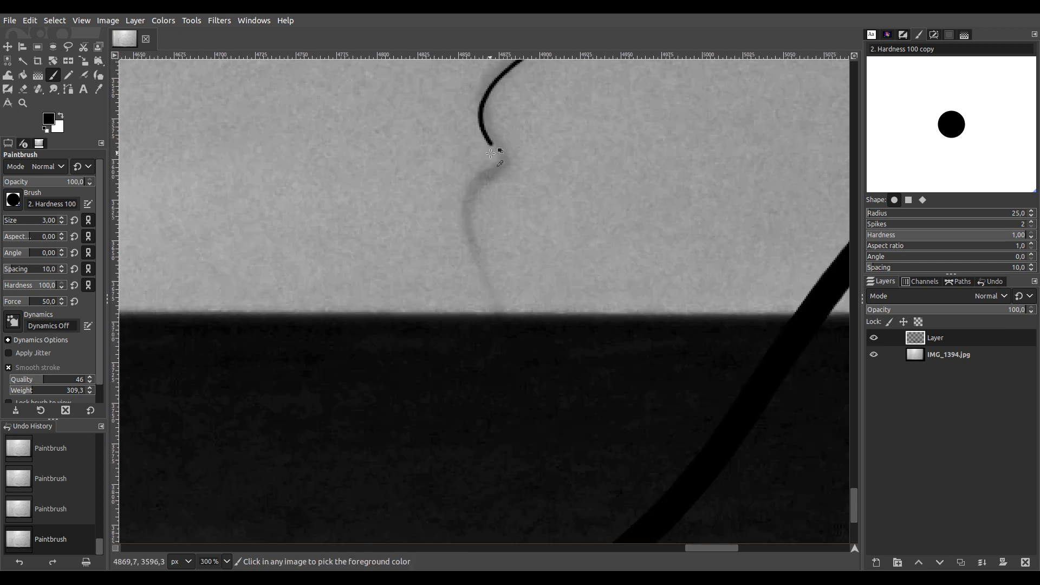
scroll(490, 155, "up", 3)
mouse_move(489, 132)
left_mouse_down()
mouse_move(525, 175)
mouse_move(523, 198)
left_mouse_up()
mouse_move(471, 237)
left_mouse_down()
mouse_move(451, 252)
mouse_move(439, 309)
mouse_move(466, 445)
mouse_move(415, 274)
mouse_move(328, 193)
mouse_move(282, 176)
mouse_move(305, 296)
left_mouse_up()
Trace the two thin rounded spots below and to the right of the cat's right eye
scroll(471, 440, "down", 2)
mouse_move(321, 333)
left_mouse_down()
mouse_move(400, 479)
mouse_move(450, 511)
mouse_move(517, 526)
left_mouse_up()
scroll(514, 287, "down", 3)
scroll(513, 287, "down", 6)
left_click_drag(520, 60, 633, 296)
scroll(540, 262, "up", 2)
scroll(651, 159, "up", 3)
left_click_drag(651, 159, 548, 188)
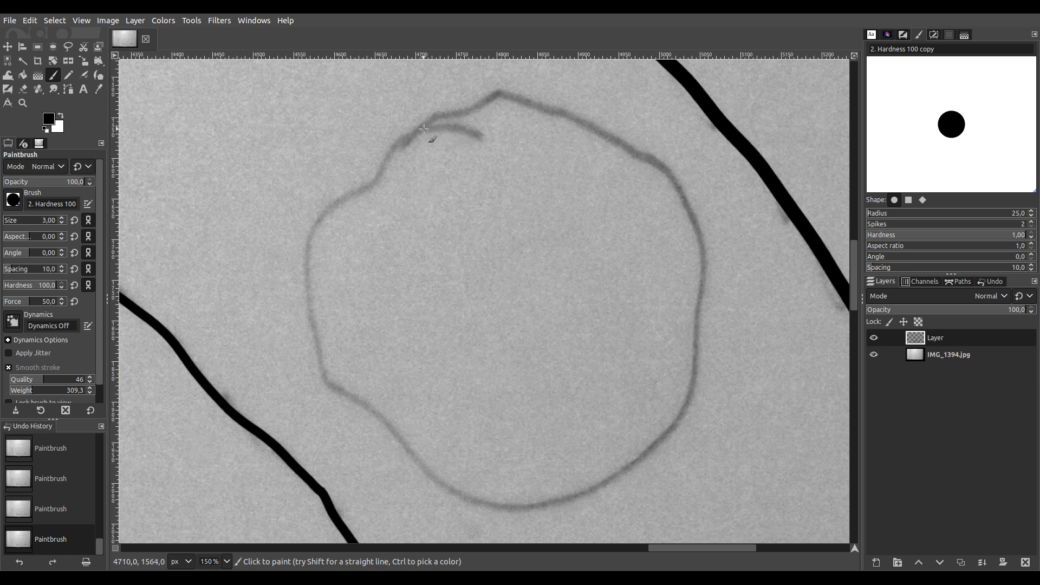
Trace the large round spot above the right eye, including the short curved overlap line at its upper left
mouse_move(410, 135)
left_mouse_down()
mouse_move(377, 187)
mouse_move(323, 211)
left_mouse_up()
left_click_drag(309, 247, 306, 272)
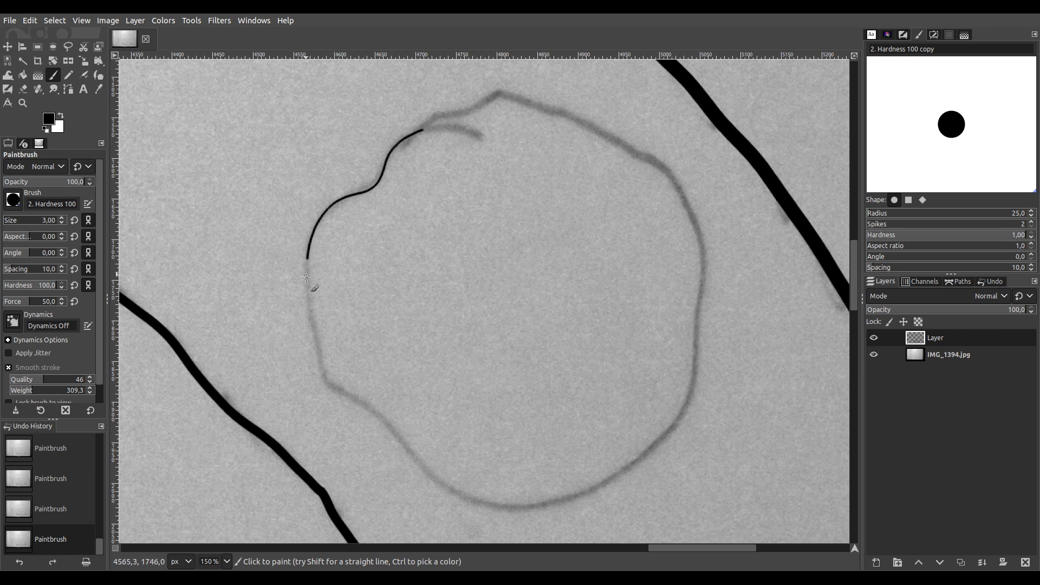
mouse_move(313, 341)
left_mouse_down()
mouse_move(337, 394)
mouse_move(384, 421)
left_mouse_up()
mouse_move(412, 461)
left_mouse_down()
mouse_move(467, 500)
mouse_move(545, 505)
mouse_move(611, 472)
mouse_move(677, 417)
mouse_move(697, 365)
mouse_move(702, 233)
mouse_move(647, 157)
mouse_move(583, 125)
left_mouse_up()
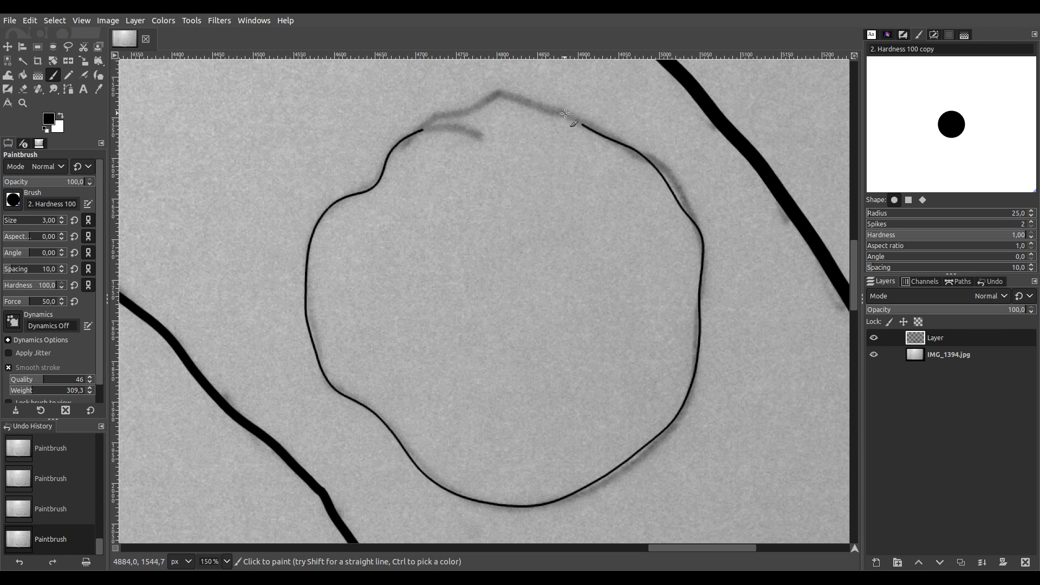
mouse_move(510, 96)
left_mouse_down()
mouse_move(419, 128)
mouse_move(377, 167)
mouse_move(458, 142)
mouse_move(529, 139)
mouse_move(609, 145)
mouse_move(738, 190)
left_mouse_up()
scroll(425, 125, "up", 5, "ctrl")
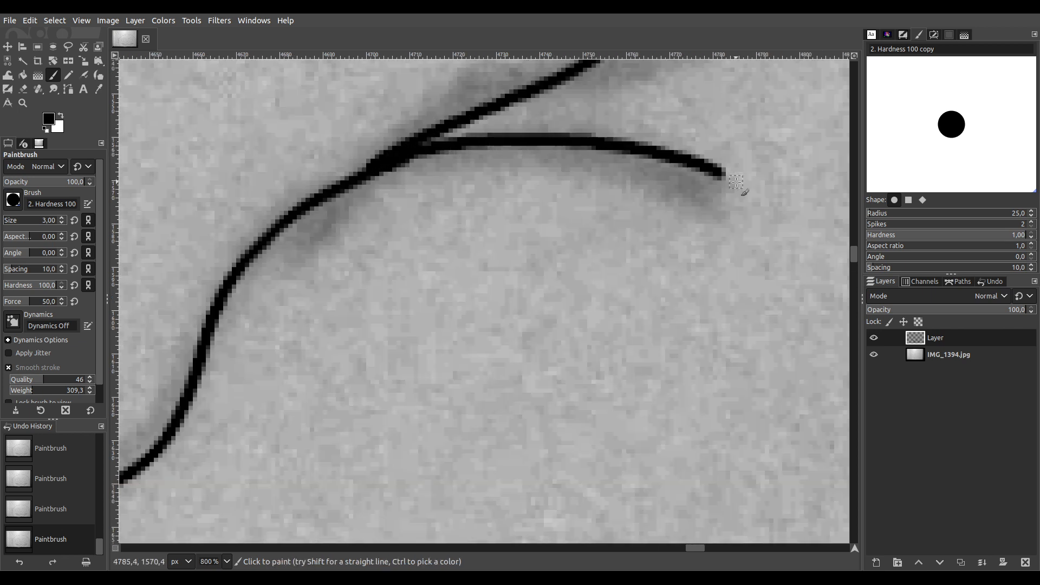
Trace the wavy patch hanging from the top of the forehead, joining both ends to the head outline
scroll(687, 205, "down", 8, "ctrl")
mouse_move(538, 242)
left_mouse_down()
mouse_move(482, 206)
mouse_move(379, 237)
mouse_move(542, 181)
left_mouse_up()
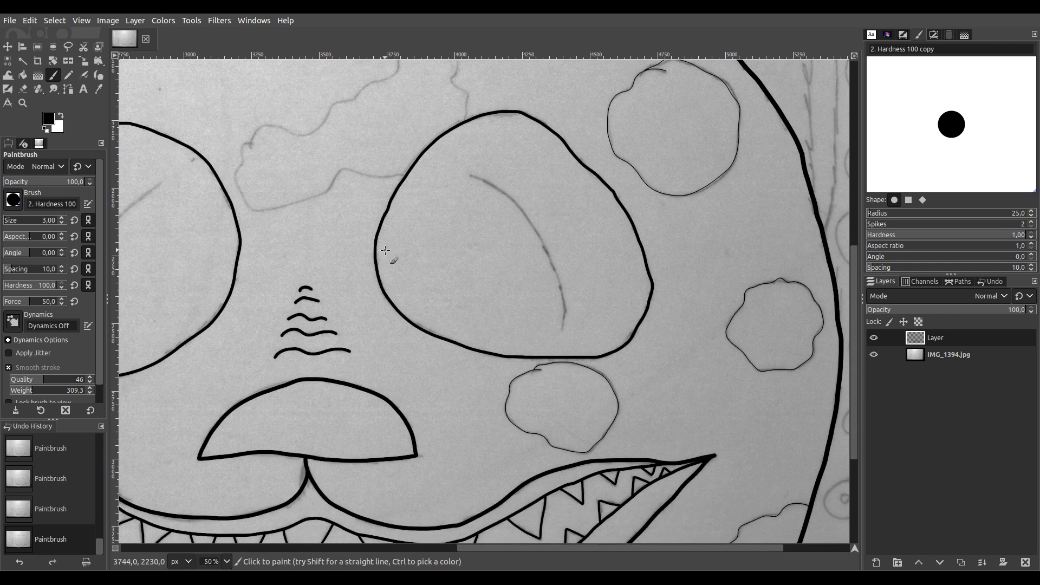
left_click_drag(386, 250, 506, 415)
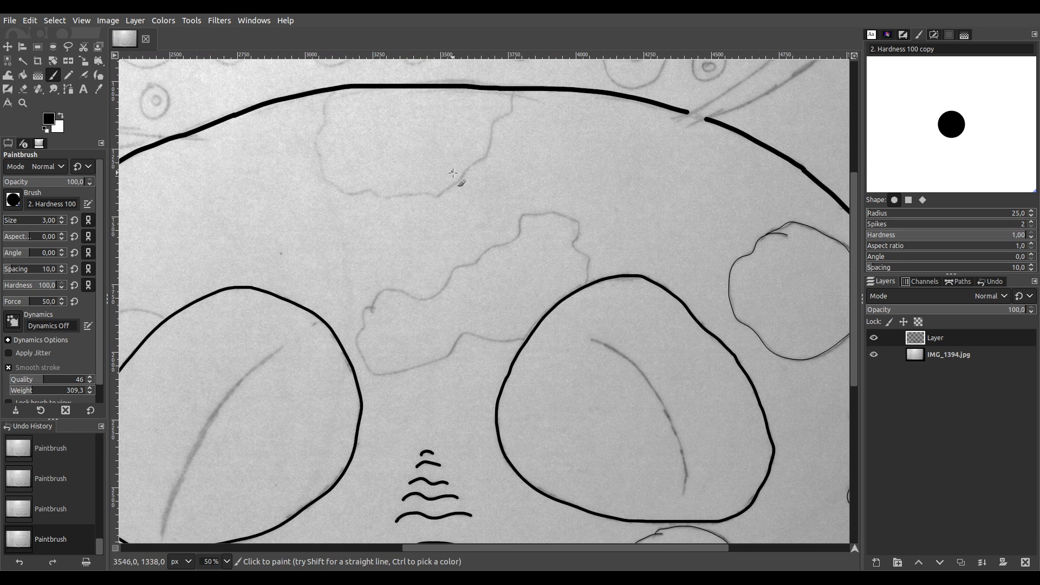
scroll(366, 110, "up", 2, "ctrl")
scroll(360, 202, "up", 3, "ctrl")
scroll(362, 200, "down", 2, "ctrl")
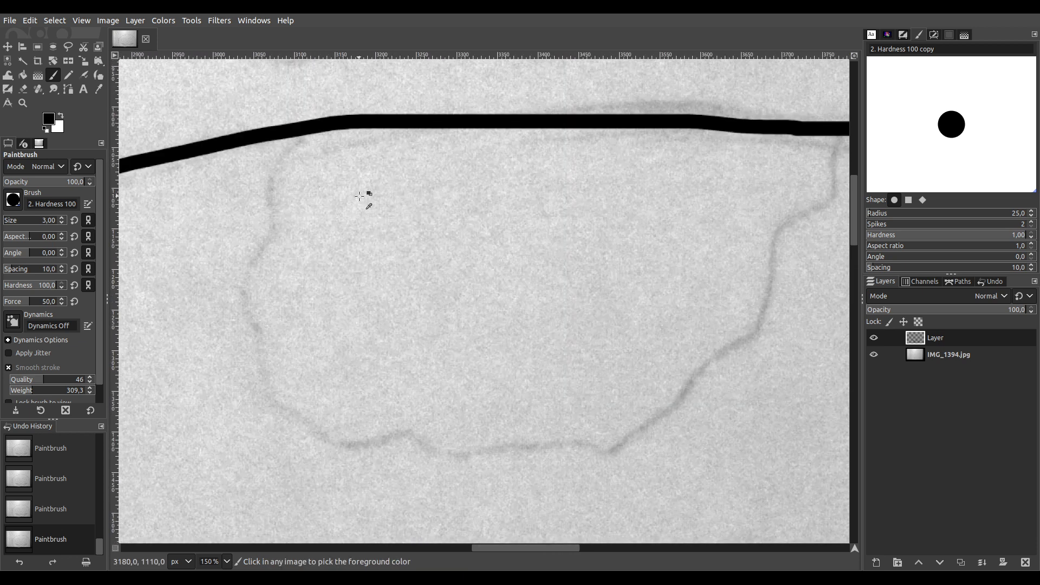
left_click_drag(524, 269, 475, 248)
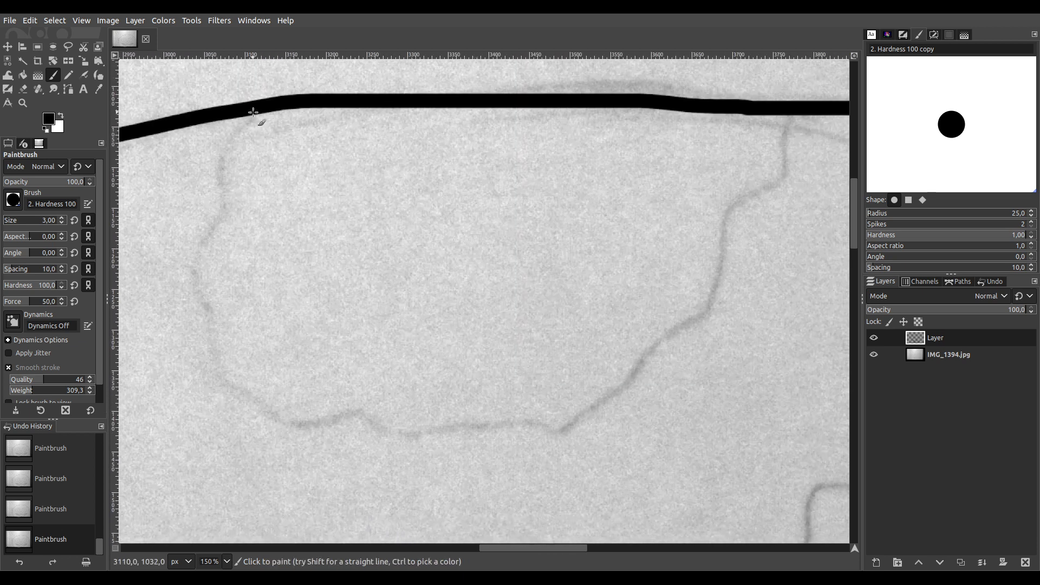
mouse_move(223, 141)
left_mouse_down()
mouse_move(224, 219)
mouse_move(187, 255)
mouse_move(213, 317)
mouse_move(210, 393)
mouse_move(268, 407)
mouse_move(291, 426)
mouse_move(361, 411)
mouse_move(393, 437)
mouse_move(511, 417)
mouse_move(557, 431)
mouse_move(631, 369)
mouse_move(654, 328)
mouse_move(700, 316)
mouse_move(725, 218)
mouse_move(783, 172)
mouse_move(792, 105)
left_mouse_up()
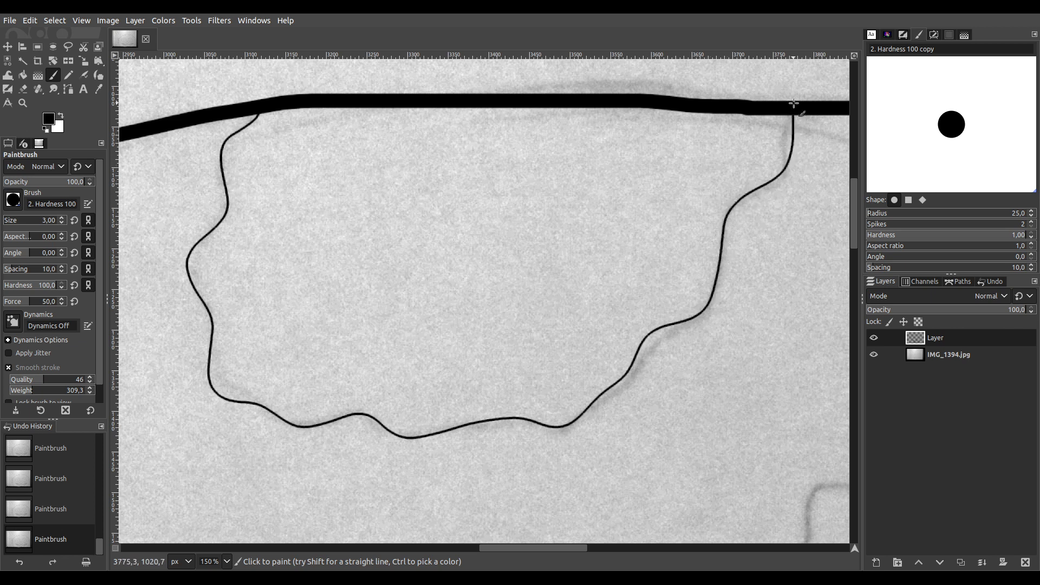
scroll(793, 119, "up", 4)
scroll(790, 133, "up", 2)
Trace the scalloped patch on the outer upper side of the left eye, joining both ends to the eye outline
scroll(780, 141, "down", 12)
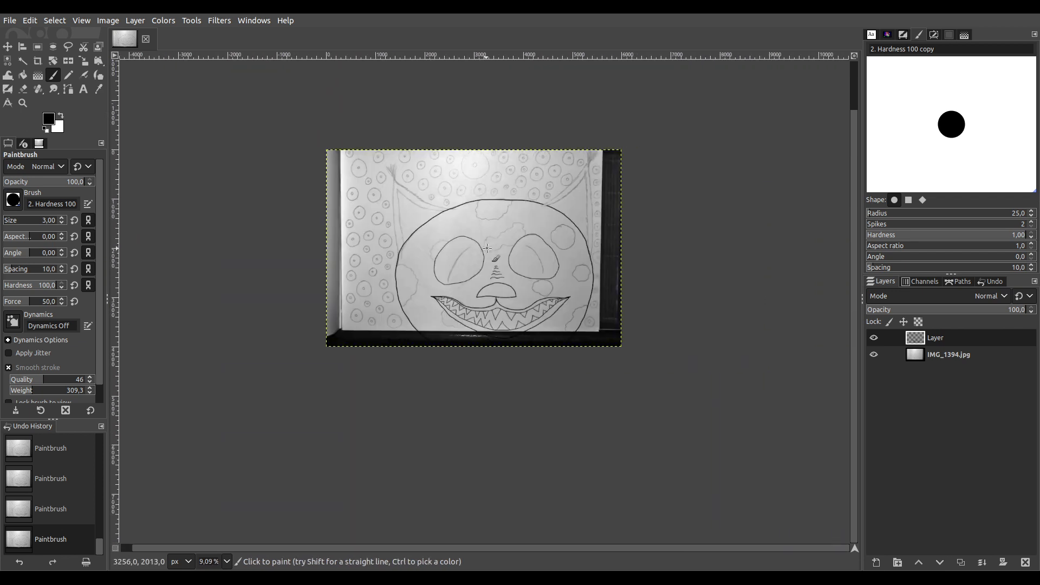
scroll(486, 249, "up", 9)
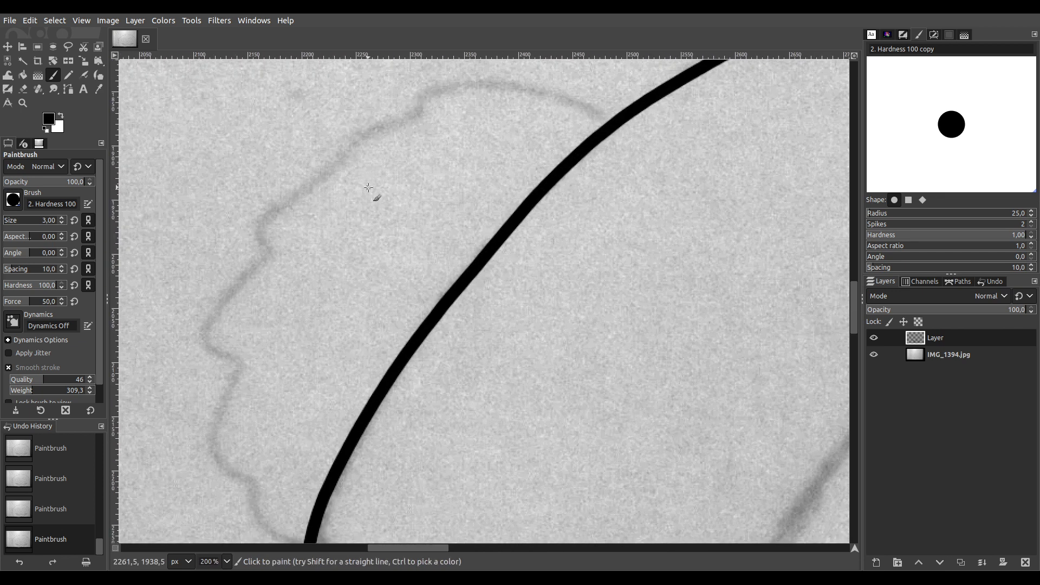
scroll(379, 193, "down", 1)
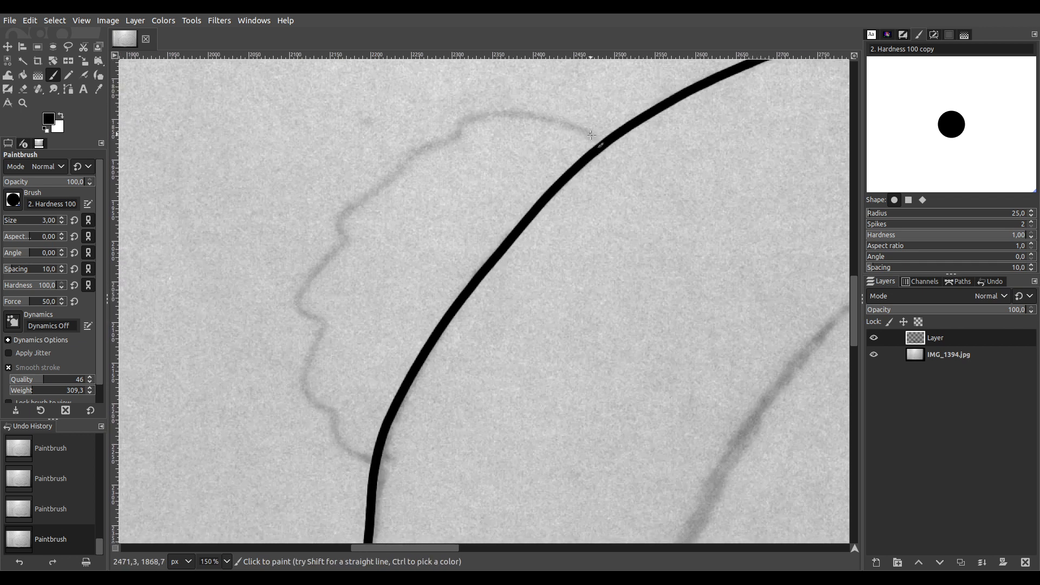
mouse_move(583, 133)
left_mouse_down()
mouse_move(475, 113)
mouse_move(445, 147)
mouse_move(405, 153)
mouse_move(397, 175)
mouse_move(352, 190)
mouse_move(346, 240)
mouse_move(303, 278)
mouse_move(320, 342)
mouse_move(297, 399)
mouse_move(339, 418)
mouse_move(342, 449)
mouse_move(383, 462)
left_mouse_up()
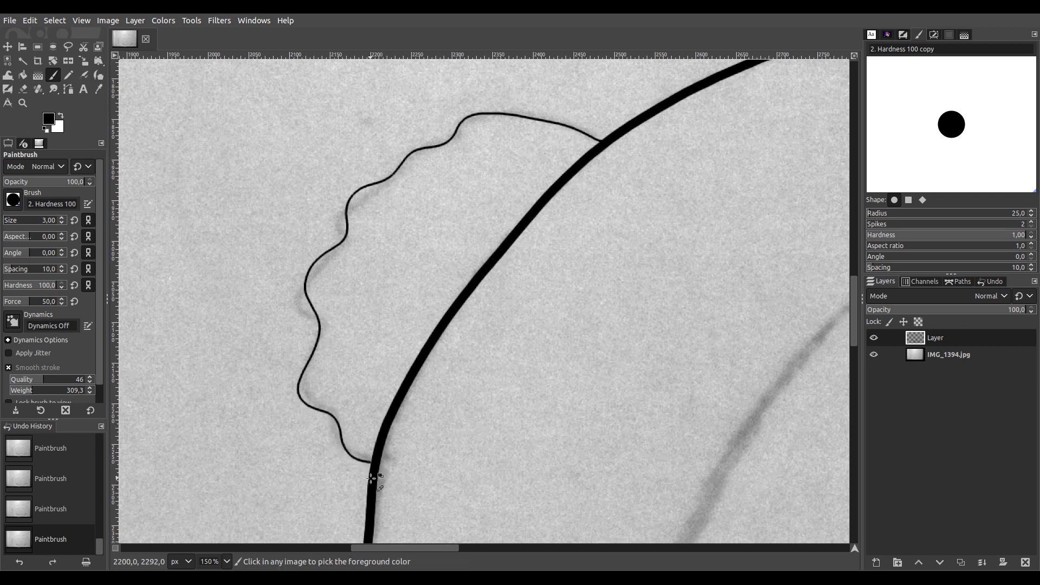
scroll(378, 477, "up", 4, "ctrl")
scroll(378, 432, "up", 4, "ctrl")
scroll(381, 427, "down", 4, "ctrl")
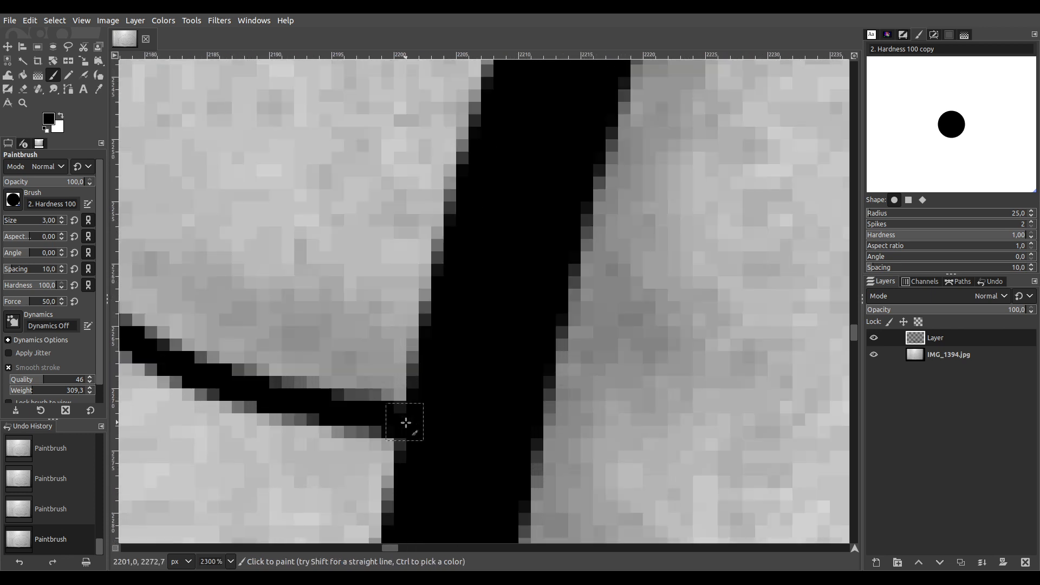
Trace the rounded patch below the left side of the mouth, joining both ends to the lower lip line
scroll(411, 427, "down", 5, "ctrl")
scroll(307, 451, "down", 3, "ctrl")
scroll(399, 297, "down", 2)
scroll(388, 281, "up", 1, "ctrl")
scroll(369, 209, "down", 5)
scroll(368, 238, "up", 4, "ctrl")
left_click_drag(354, 223, 385, 318)
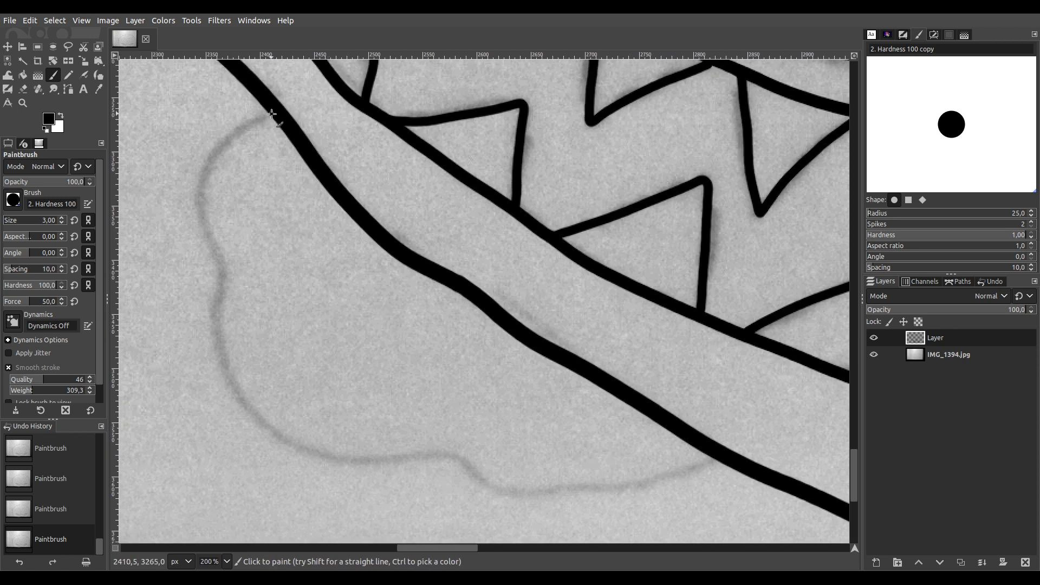
mouse_move(218, 141)
left_mouse_down()
mouse_move(224, 274)
mouse_move(206, 337)
mouse_move(224, 377)
mouse_move(293, 446)
mouse_move(452, 449)
mouse_move(521, 494)
mouse_move(669, 472)
mouse_move(724, 441)
left_mouse_up()
scroll(477, 243, "down", 4, "ctrl")
scroll(477, 243, "down", 6, "ctrl")
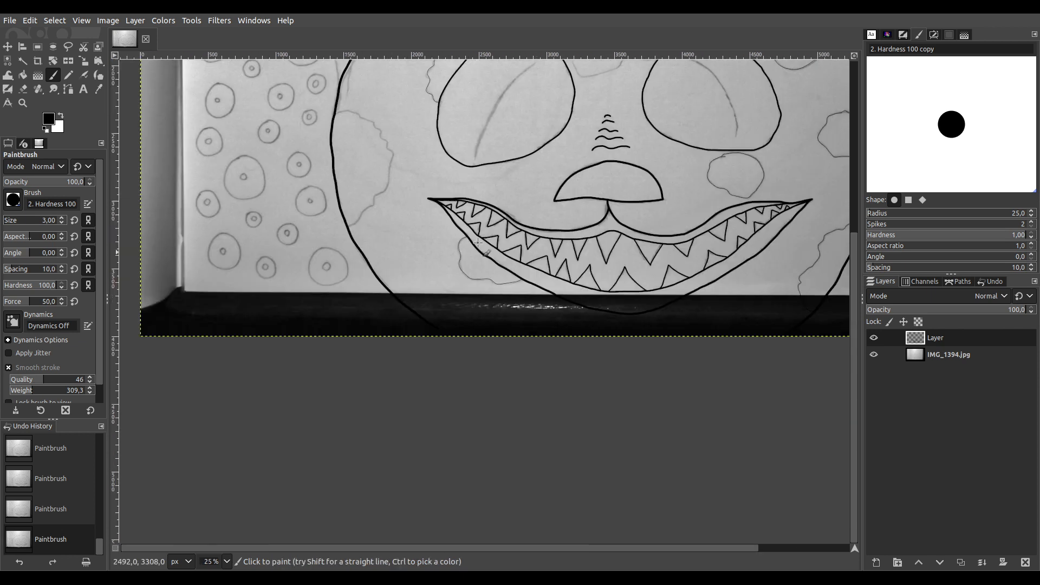
Trace the large wavy patch on the left cheek, joining both ends to the head outline
scroll(345, 131, "up", 3, "ctrl")
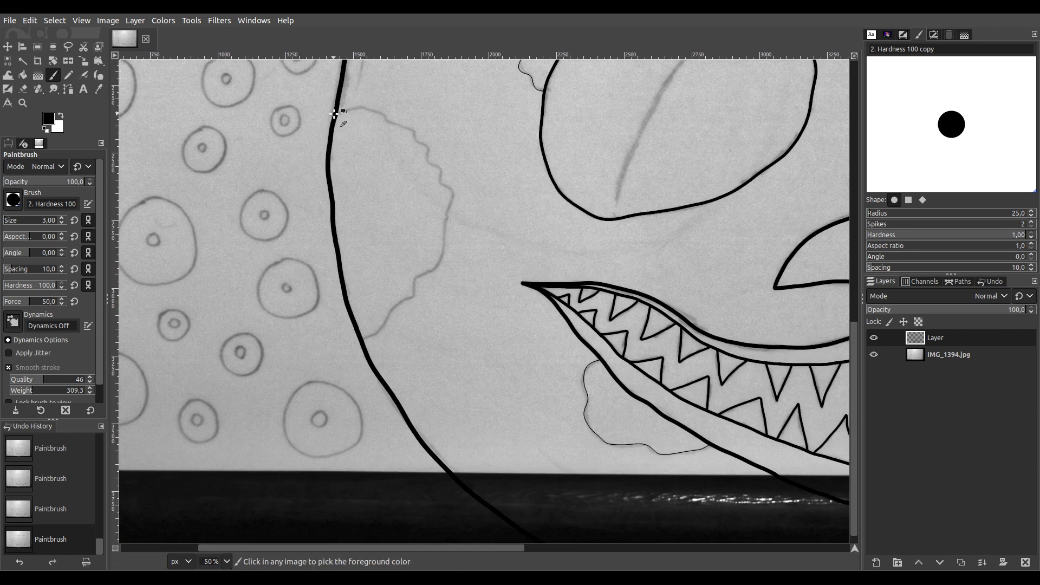
scroll(345, 135, "up", 1, "ctrl")
left_click_drag(395, 225, 367, 200)
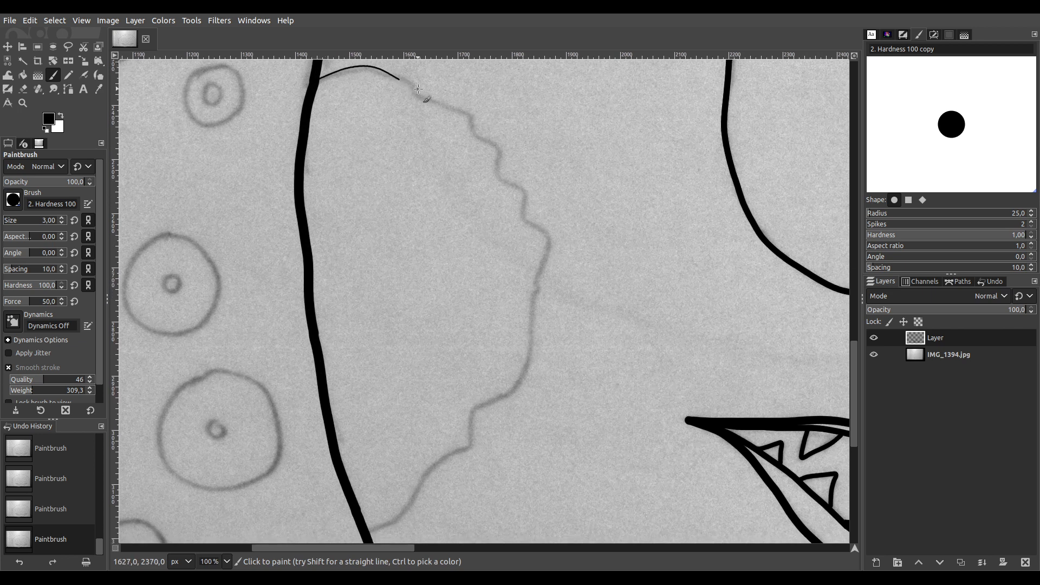
mouse_move(476, 115)
left_mouse_down()
mouse_move(484, 148)
mouse_move(513, 158)
mouse_move(493, 182)
left_mouse_up()
mouse_move(556, 250)
left_mouse_down()
mouse_move(535, 281)
mouse_move(534, 368)
mouse_move(510, 402)
mouse_move(471, 413)
left_mouse_up()
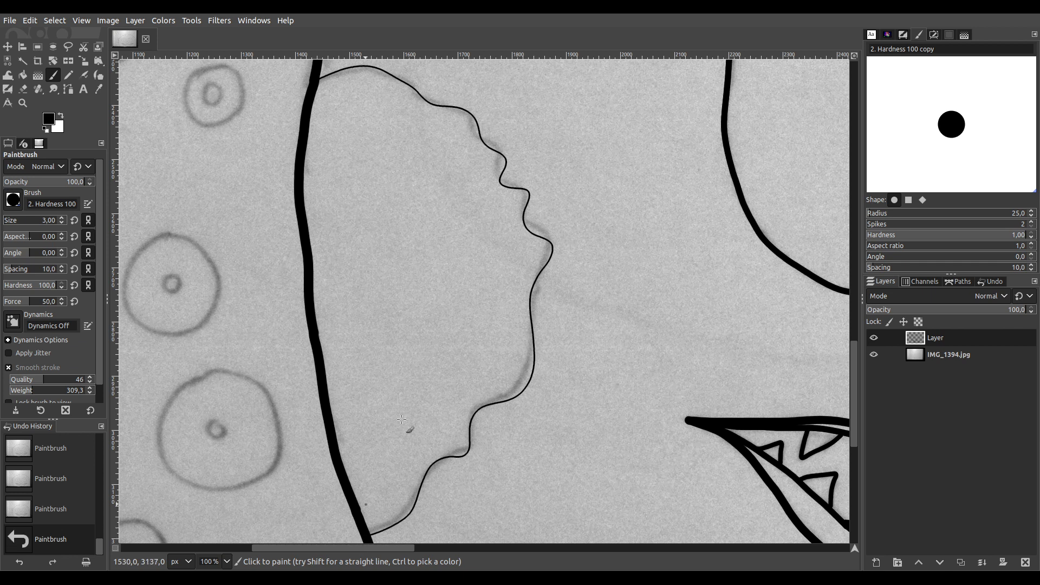
Trace the wavy upper edge of the elongated patch between the eyes, starting from the top of the right eye
scroll(423, 282, "down", 4)
scroll(465, 217, "down", 2)
scroll(484, 178, "up", 1)
scroll(484, 178, "up", 3)
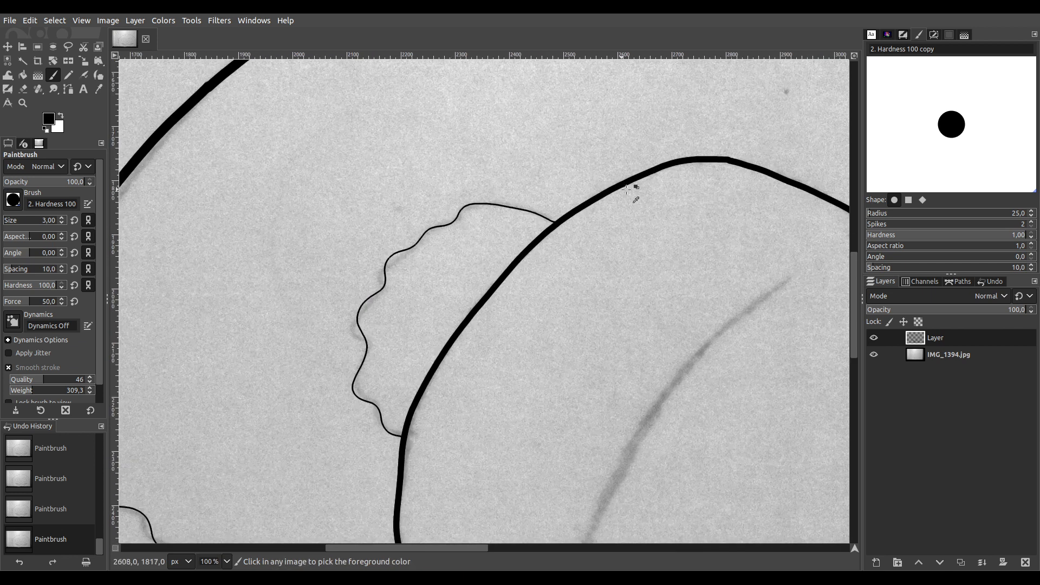
scroll(151, 292, "left", 5)
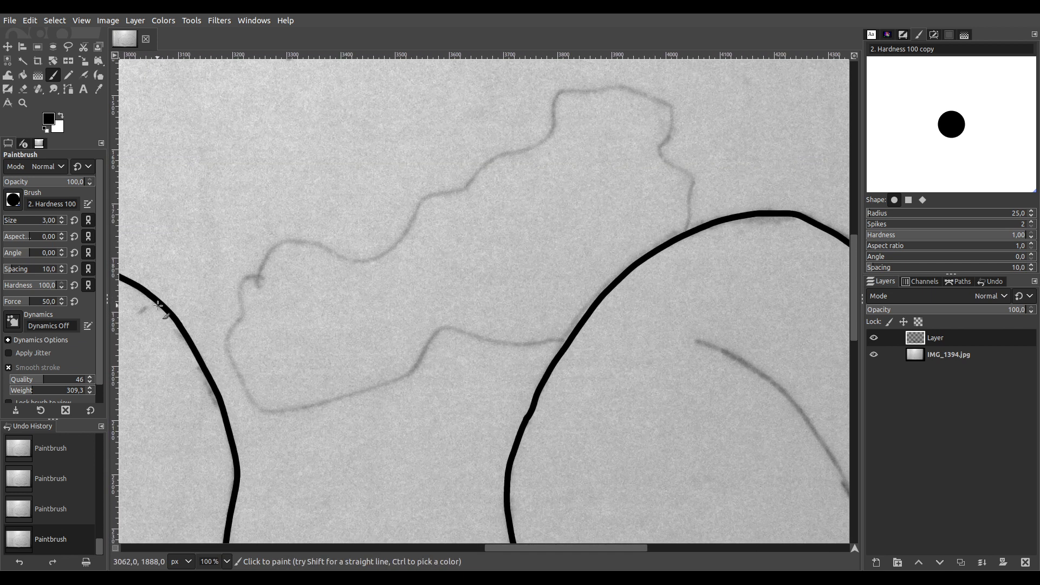
scroll(239, 279, "up", 1)
scroll(312, 297, "down", 1)
scroll(378, 334, "up", 1)
scroll(378, 334, "left", 2)
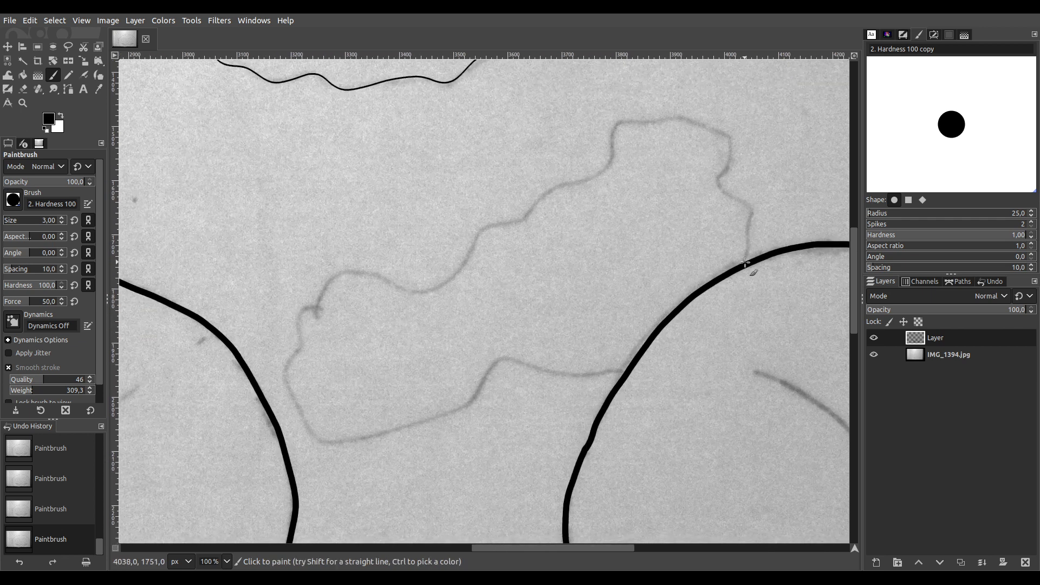
mouse_move(753, 214)
left_mouse_down()
mouse_move(718, 180)
mouse_move(730, 162)
left_mouse_up()
mouse_move(648, 119)
left_mouse_down()
mouse_move(608, 130)
mouse_move(615, 171)
mouse_move(561, 180)
mouse_move(527, 221)
mouse_move(487, 218)
mouse_move(468, 229)
mouse_move(463, 266)
mouse_move(423, 285)
left_mouse_up()
left_click_drag(357, 268, 321, 285)
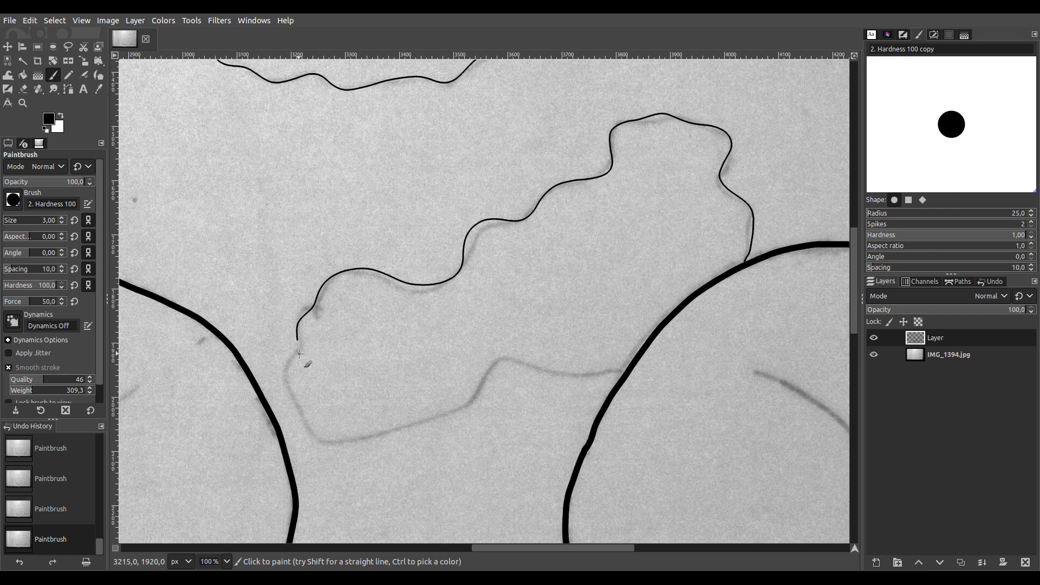
Close the patch between the eyes by tracing its lower edge back to the right eye's outline
mouse_move(280, 369)
left_mouse_down()
mouse_move(282, 403)
mouse_move(322, 450)
mouse_move(433, 426)
mouse_move(457, 407)
mouse_move(474, 369)
mouse_move(585, 376)
left_mouse_up()
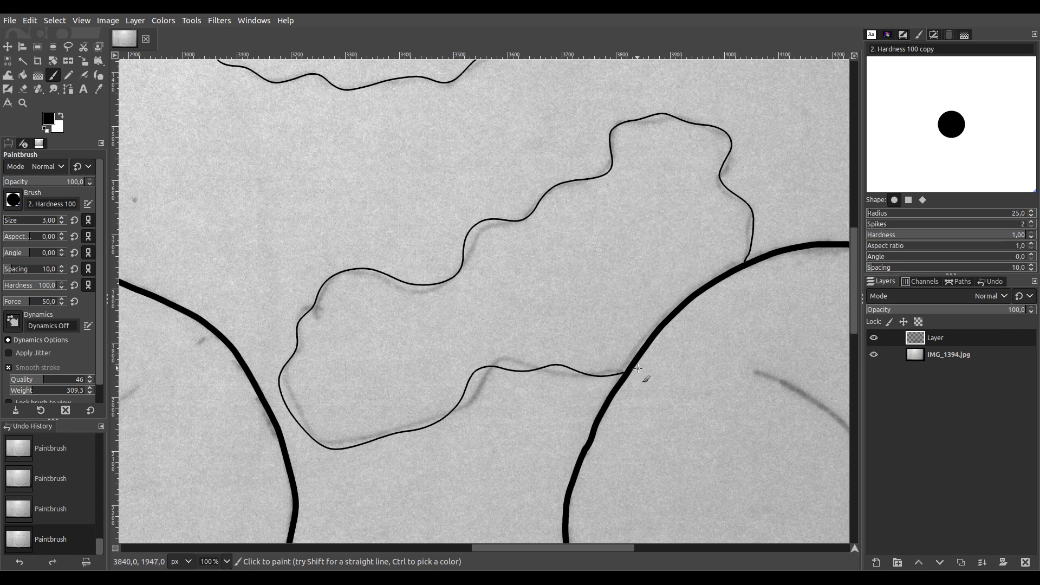
scroll(623, 367, "up", 6)
scroll(605, 362, "down", 8)
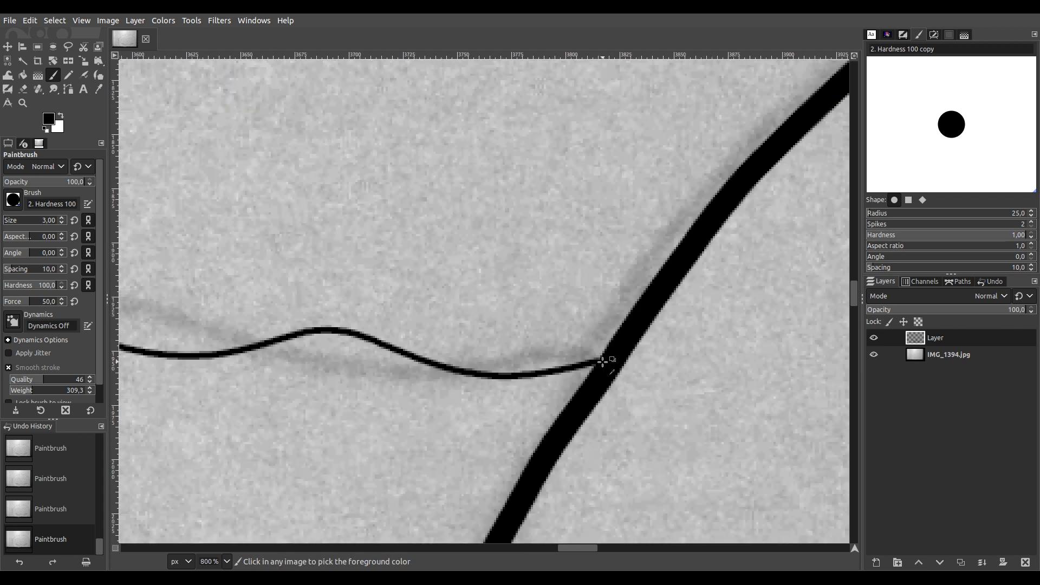
Set the brush size to 12 and draw four straight hairs fanning up from the base of the left ear's tuft
scroll(602, 362, "down", 10)
scroll(602, 361, "up", 4)
scroll(579, 262, "down", 2)
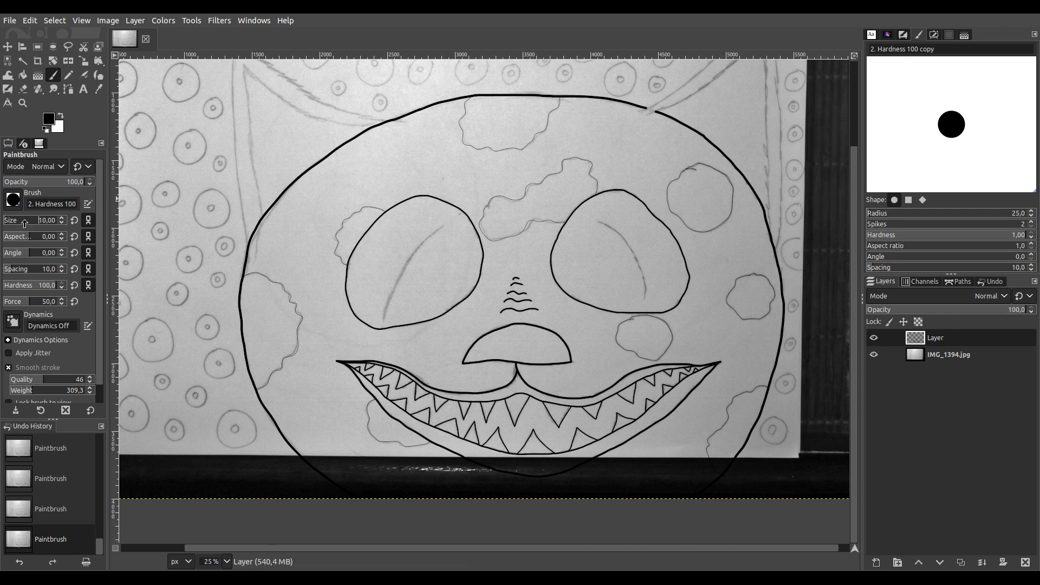
scroll(52, 223, "up", 1)
scroll(280, 227, "up", 3)
scroll(279, 116, "up", 1)
scroll(280, 125, "up", 5)
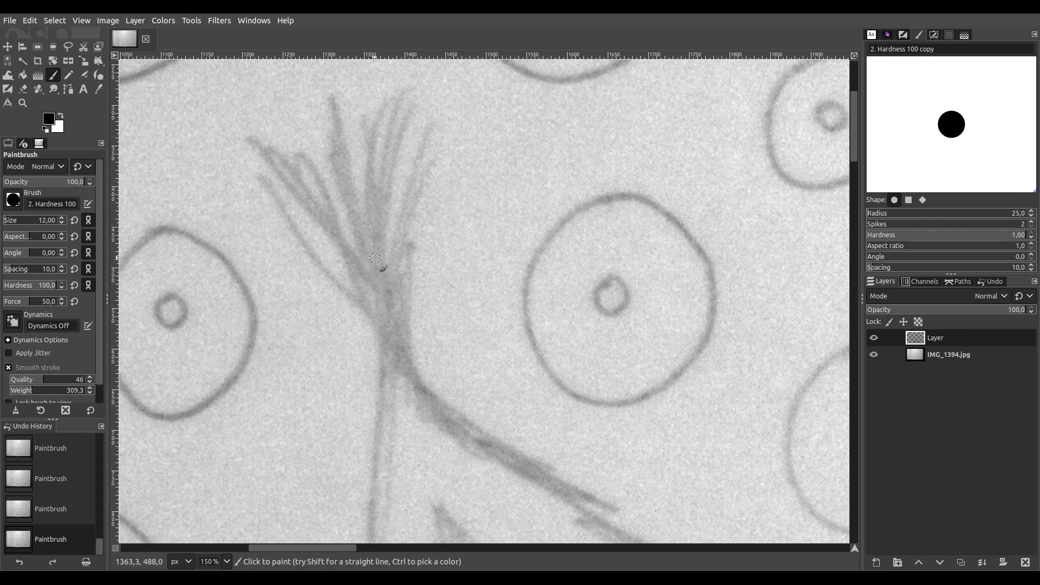
scroll(339, 224, "down", 1)
scroll(338, 224, "right", 1)
left_click(217, 111)
left_click(358, 308, "shift")
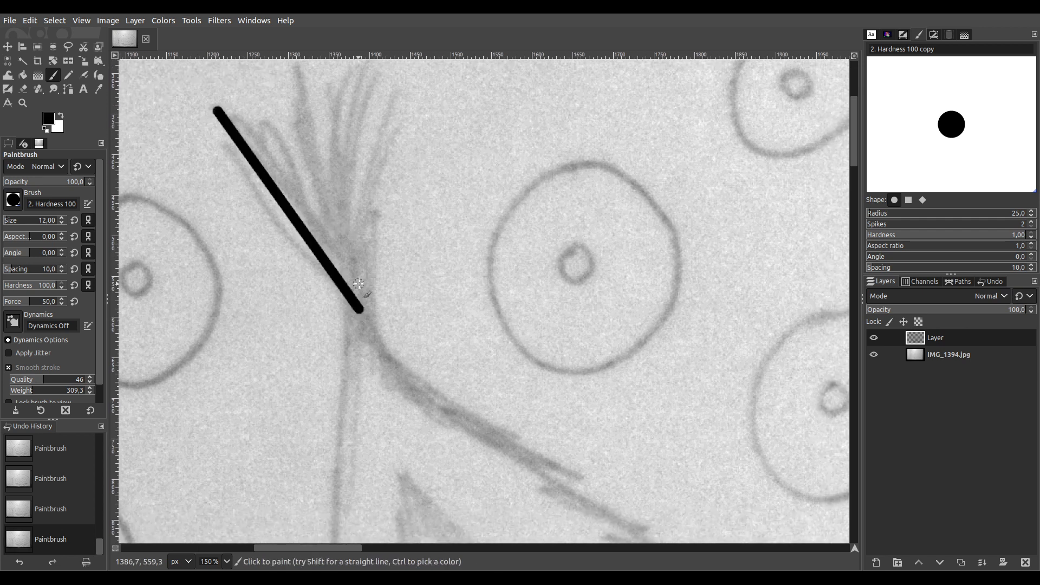
left_click(253, 94, "shift")
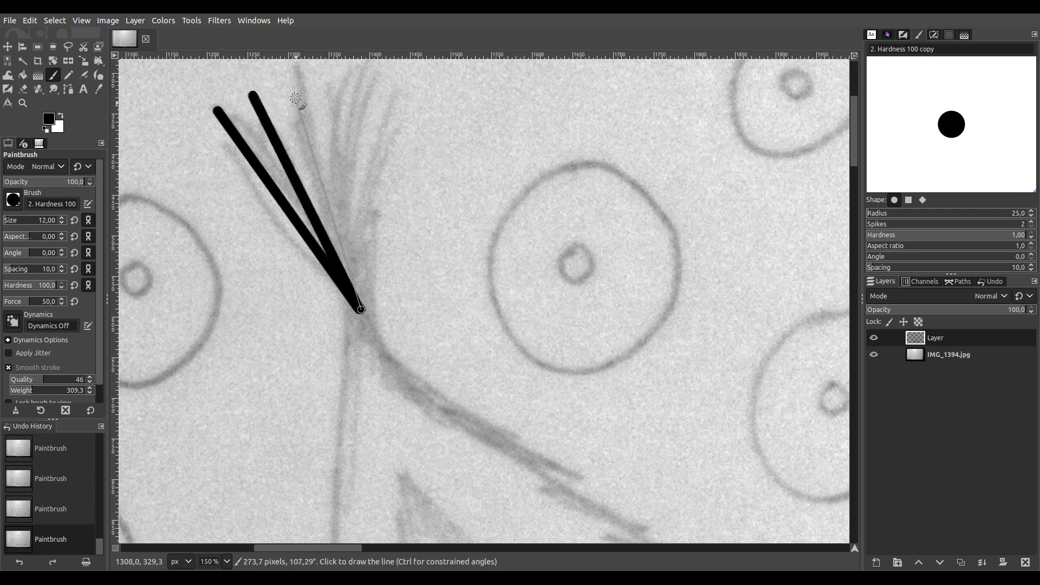
left_click(280, 88, "shift")
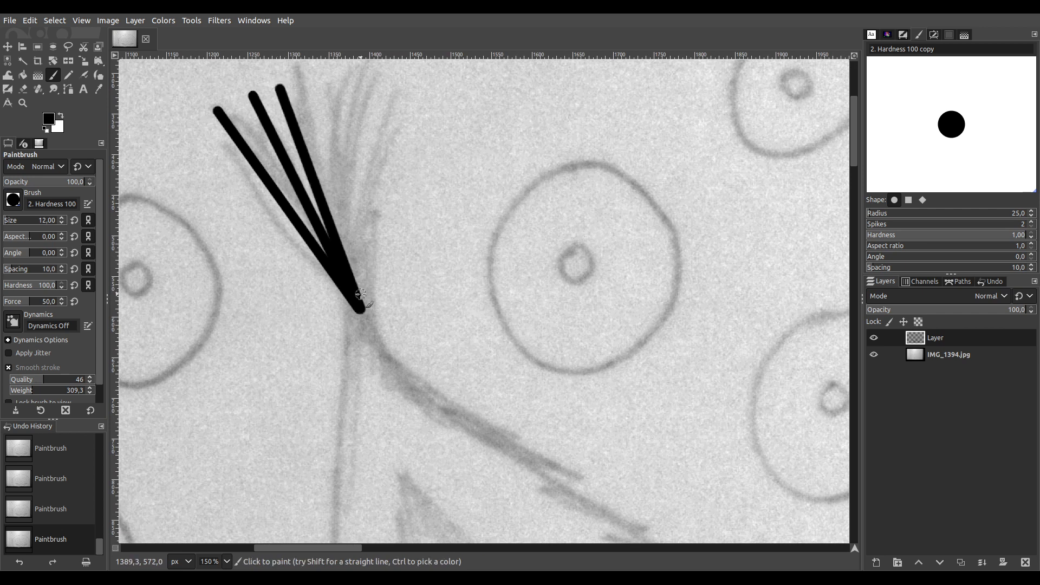
left_click(311, 80, "shift")
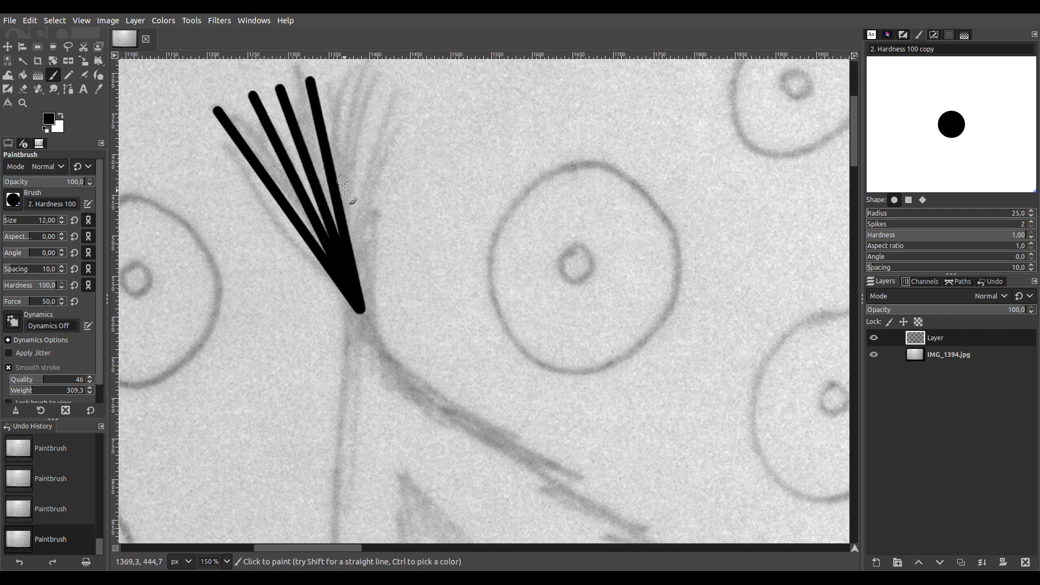
Fill out the left ear's tuft with two more straight hairs and several curved ones along its sides and middle
left_click_drag(390, 285, 386, 300)
left_click_drag(333, 122, 358, 369)
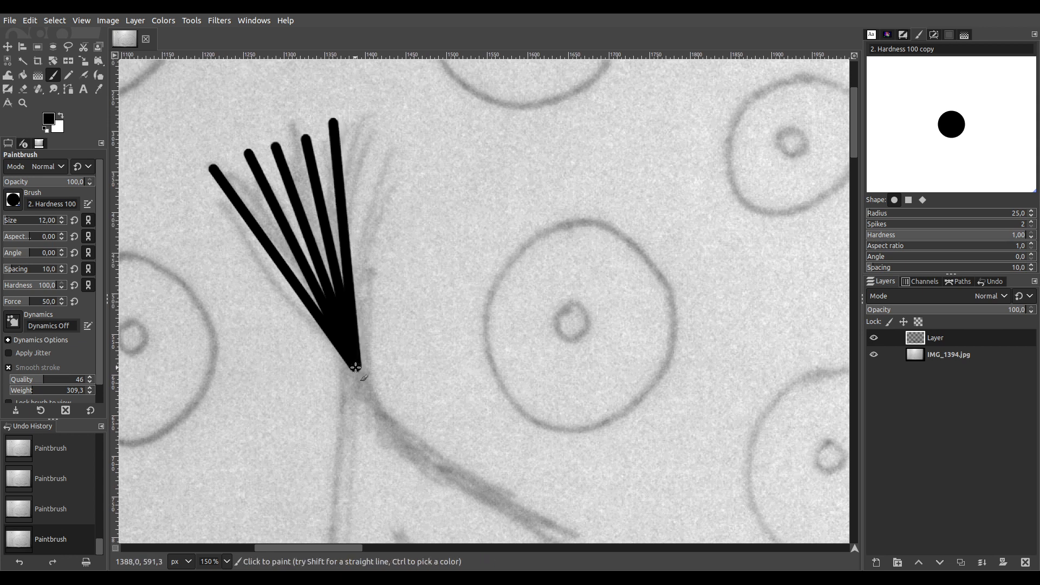
left_click(362, 125, "shift")
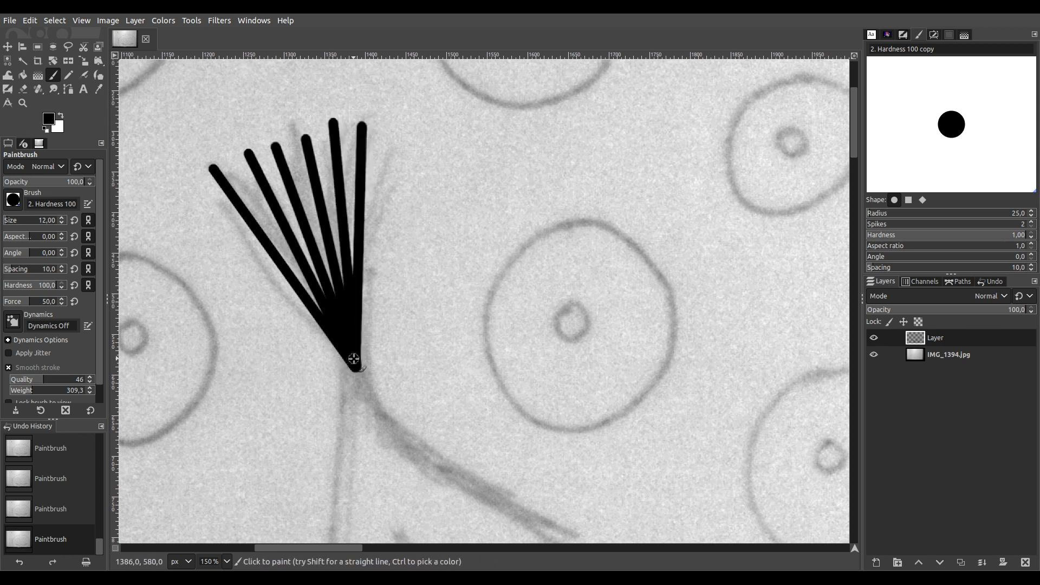
mouse_move(354, 300)
left_mouse_down()
mouse_move(360, 232)
mouse_move(407, 160)
left_mouse_up()
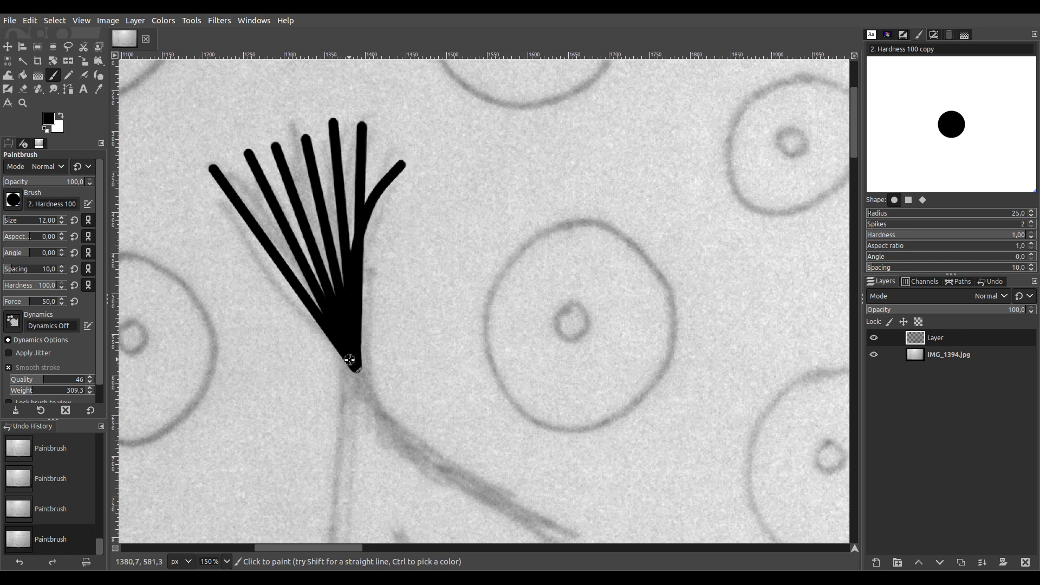
mouse_move(328, 318)
left_mouse_down()
mouse_move(294, 271)
mouse_move(202, 194)
left_mouse_up()
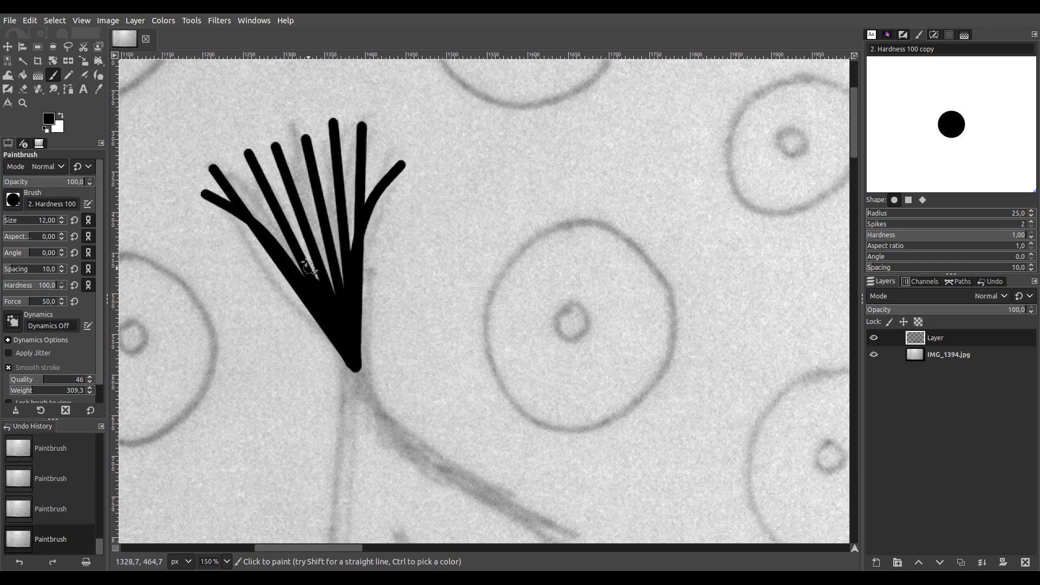
left_click_drag(322, 295, 226, 180)
left_click_drag(326, 278, 356, 163)
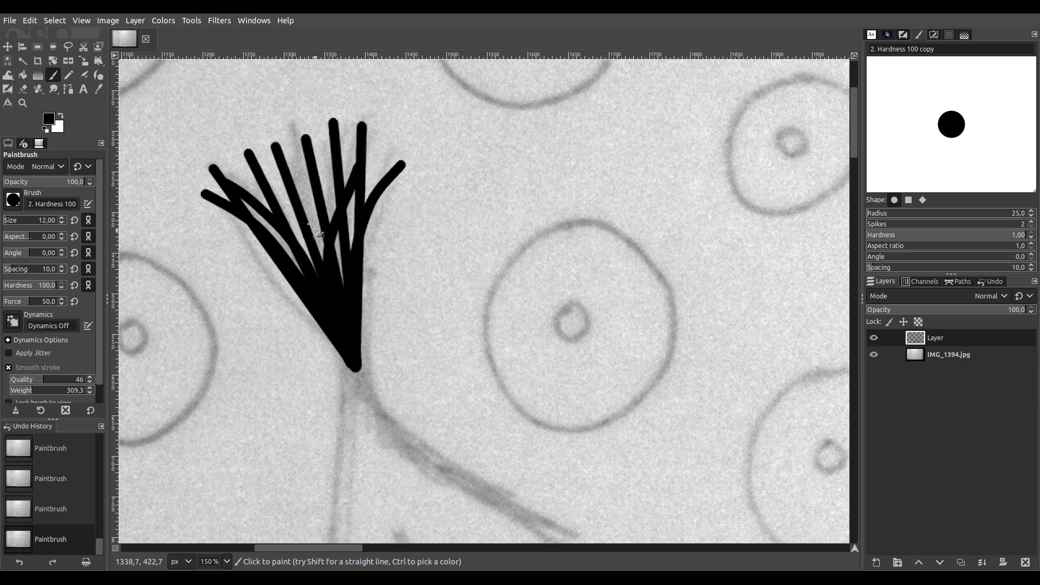
Trace the left ear's upper outer edge from the tuft's base down to the head outline, ending slightly past it
scroll(315, 194, "down", 5)
scroll(314, 195, "right", 1)
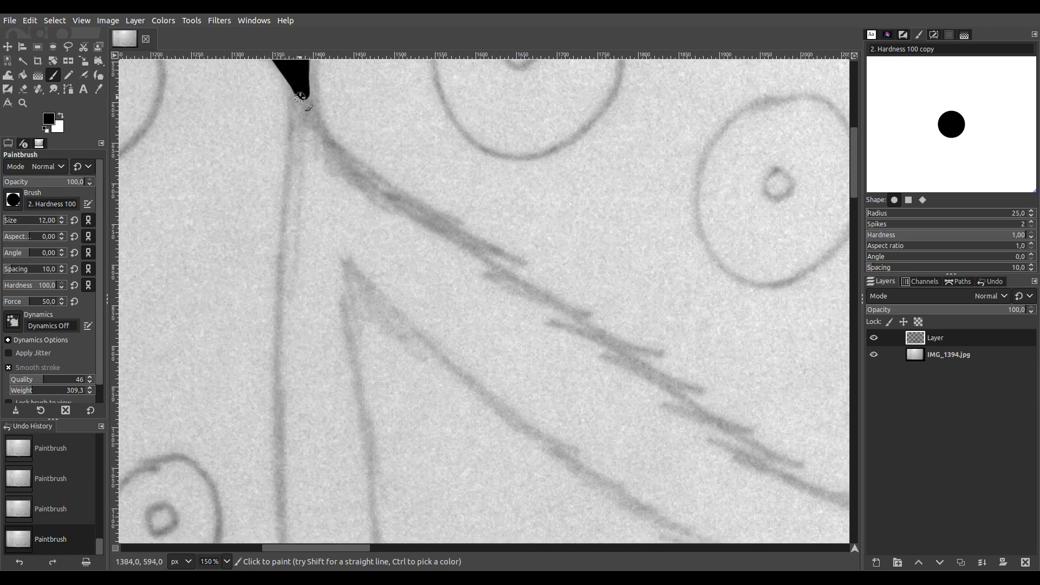
mouse_move(318, 124)
left_mouse_down()
mouse_move(359, 178)
mouse_move(702, 412)
mouse_move(720, 395)
mouse_move(425, 192)
mouse_move(299, 136)
mouse_move(232, 133)
left_mouse_up()
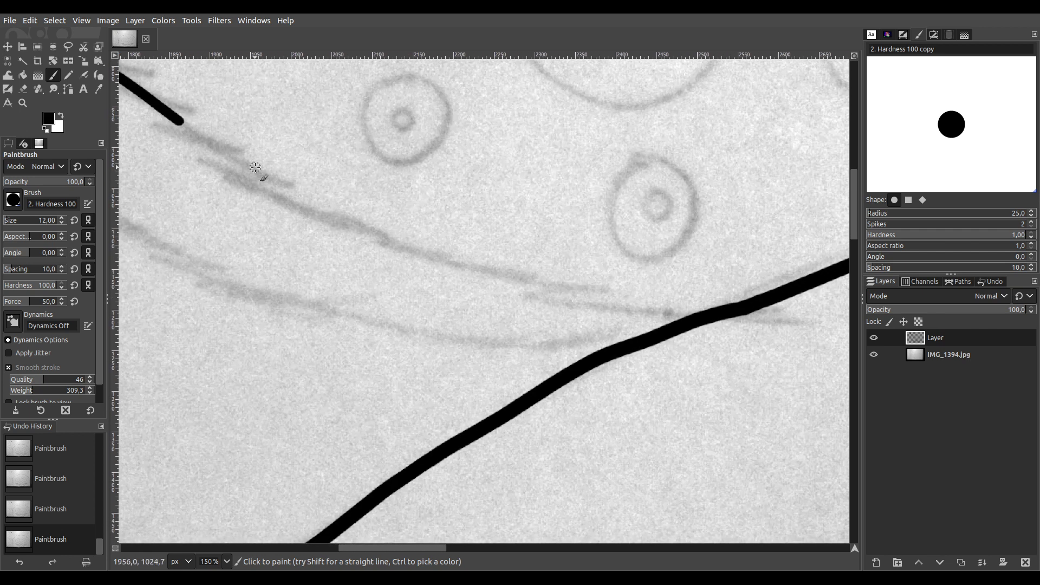
mouse_move(292, 208)
left_mouse_down()
mouse_move(164, 116)
mouse_move(359, 227)
mouse_move(670, 310)
mouse_move(814, 327)
left_mouse_up()
scroll(676, 327, "down", 5)
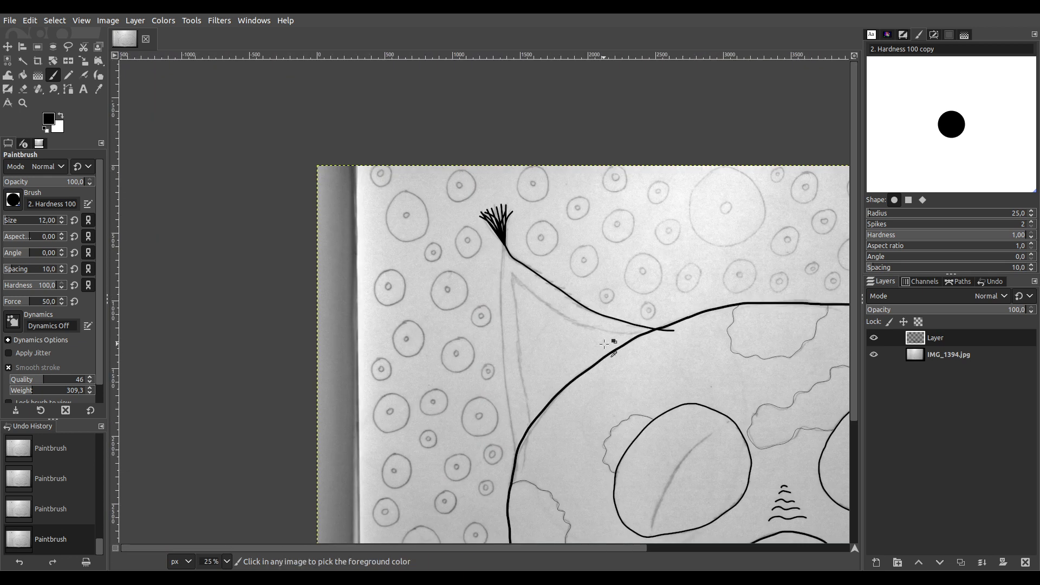
Trace the left ear's long outer side from the tuft's base down to the side of the head outline
scroll(562, 332, "up", 6)
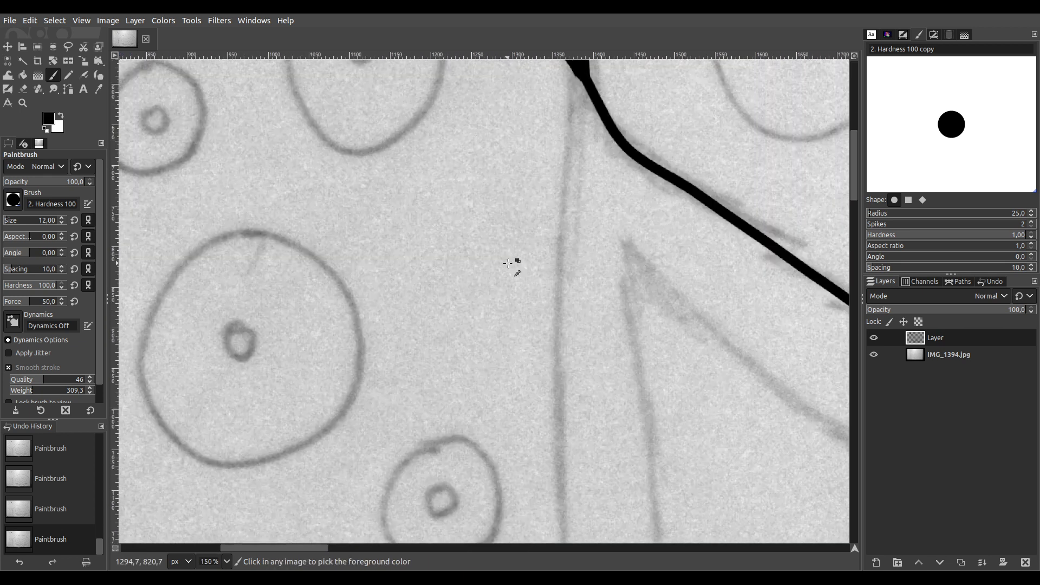
scroll(562, 133, "up", 1)
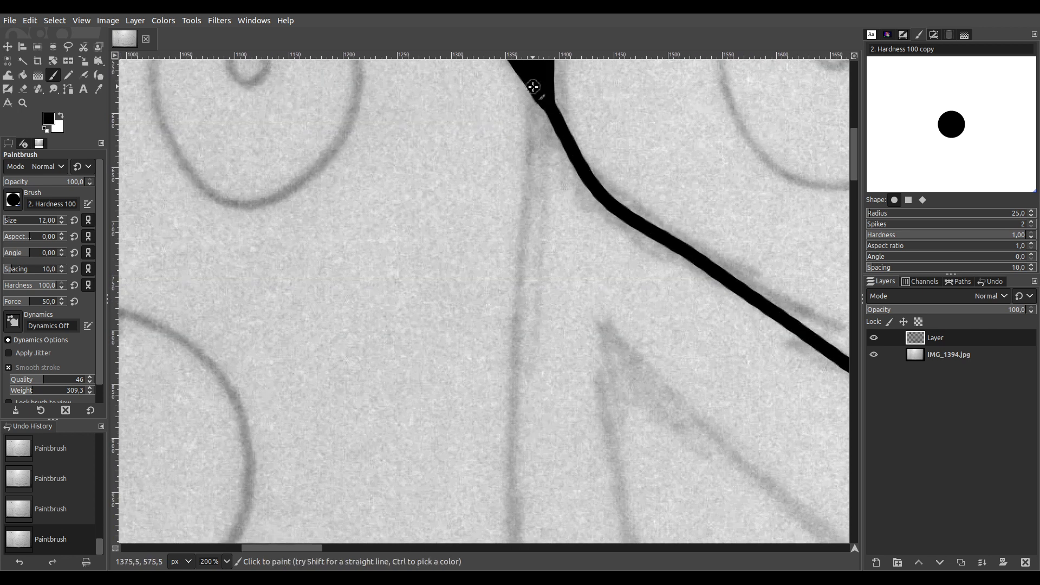
mouse_move(538, 105)
left_mouse_down()
mouse_move(521, 497)
mouse_move(475, 291)
mouse_move(332, 99)
left_mouse_up()
scroll(522, 499, "down", 1)
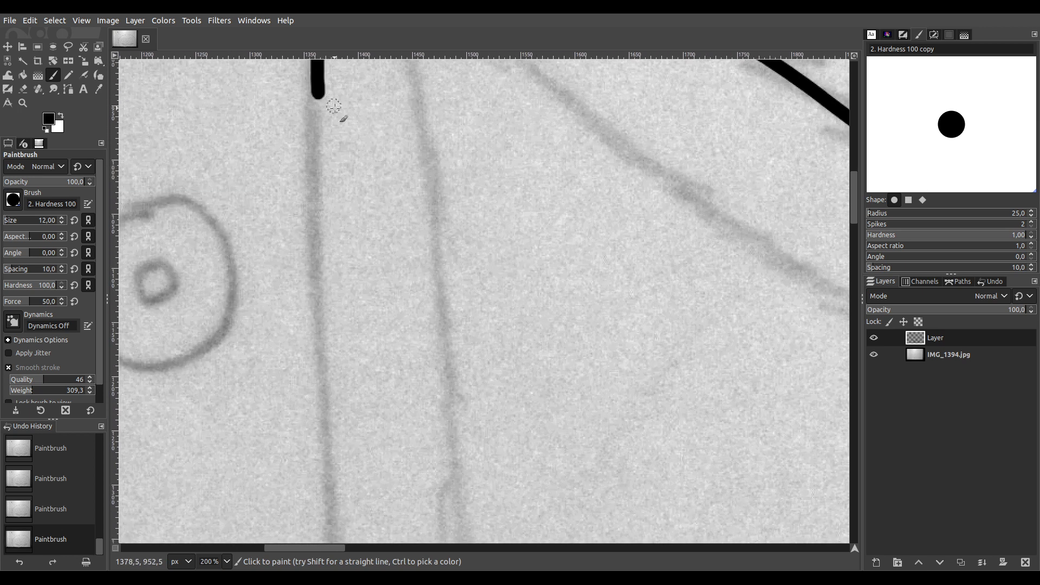
left_click_drag(348, 337, 377, 355)
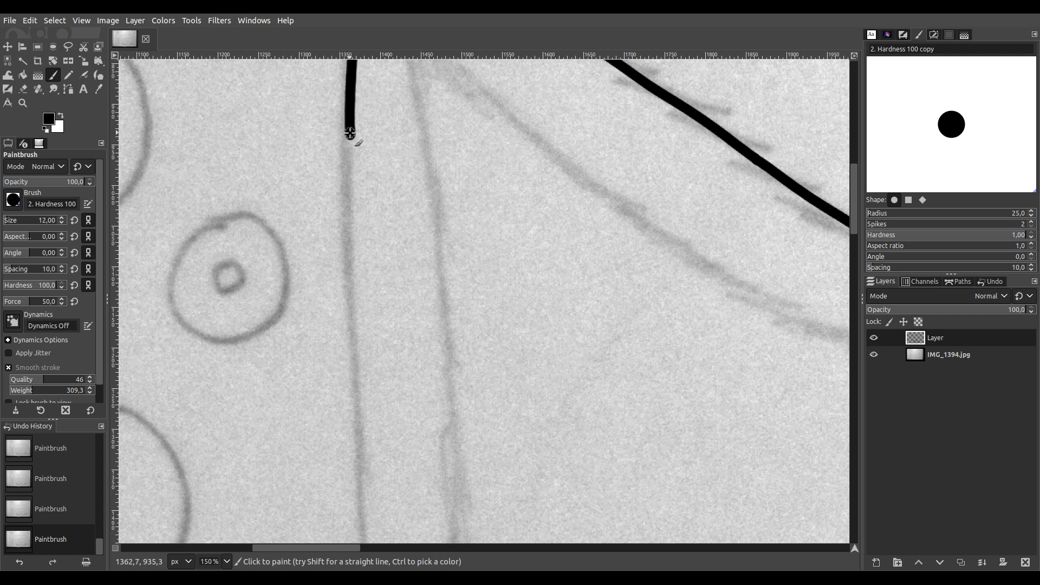
mouse_move(350, 169)
left_mouse_down()
mouse_move(349, 343)
mouse_move(366, 504)
mouse_move(378, 513)
left_mouse_up()
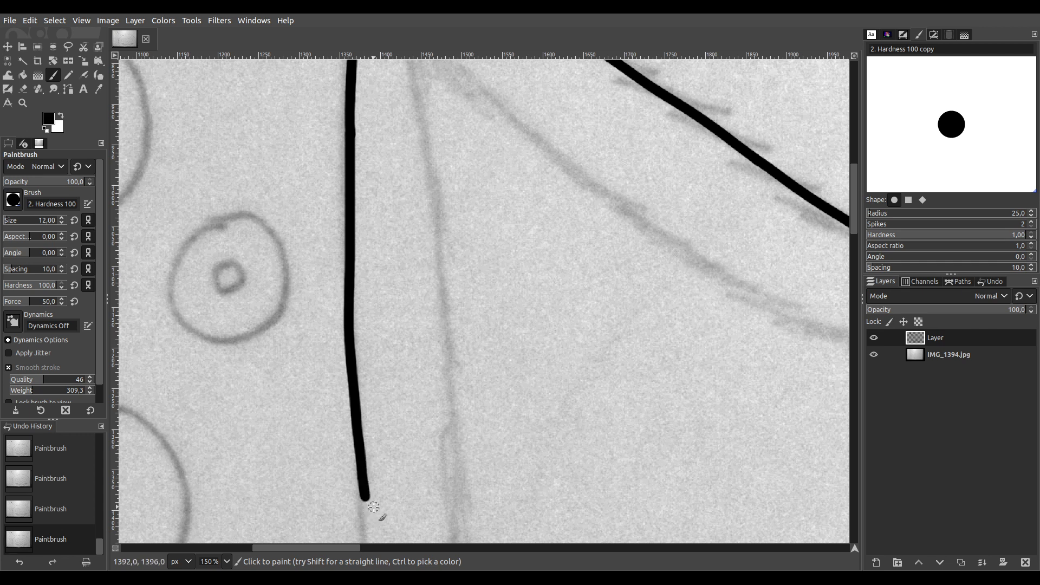
scroll(373, 325, "down", 10)
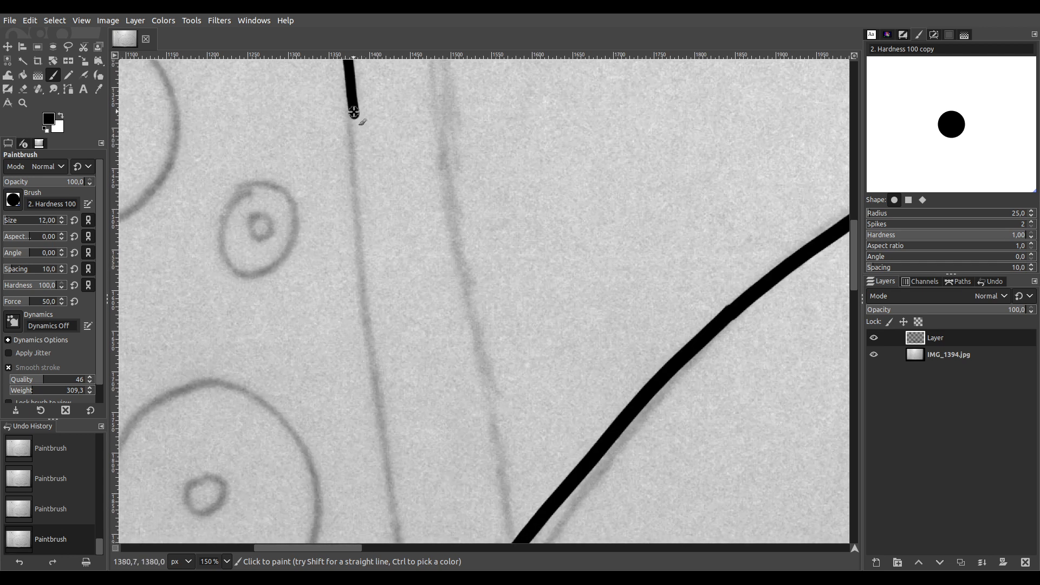
mouse_move(355, 144)
left_mouse_down()
mouse_move(359, 294)
mouse_move(393, 463)
left_mouse_up()
scroll(411, 325, "down", 7)
scroll(424, 157, "down", 1)
scroll(418, 190, "up", 1)
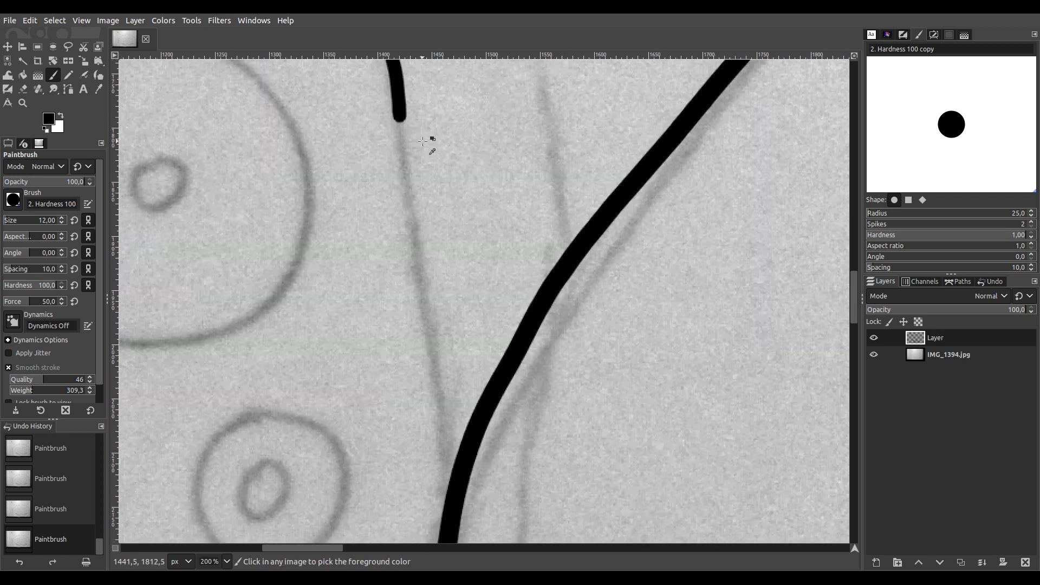
left_click_drag(400, 115, 456, 505)
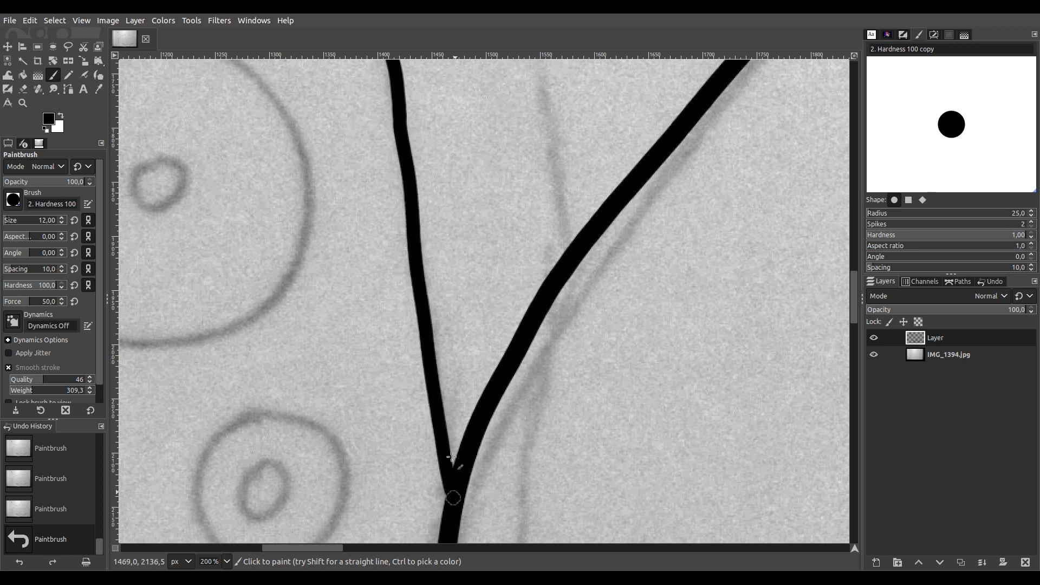
Set the brush size to 9 and trace the left ear's steep inner line upward from the head outline
scroll(459, 311, "down", 6)
mouse_move(552, 225)
left_mouse_down()
mouse_move(396, 173)
mouse_move(401, 232)
left_mouse_up()
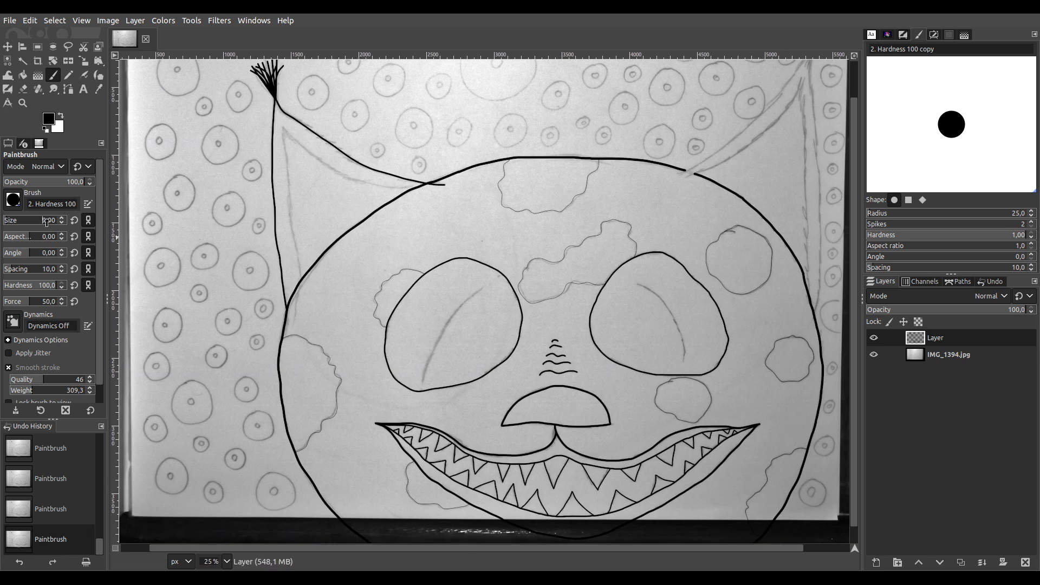
scroll(445, 308, "up", 5)
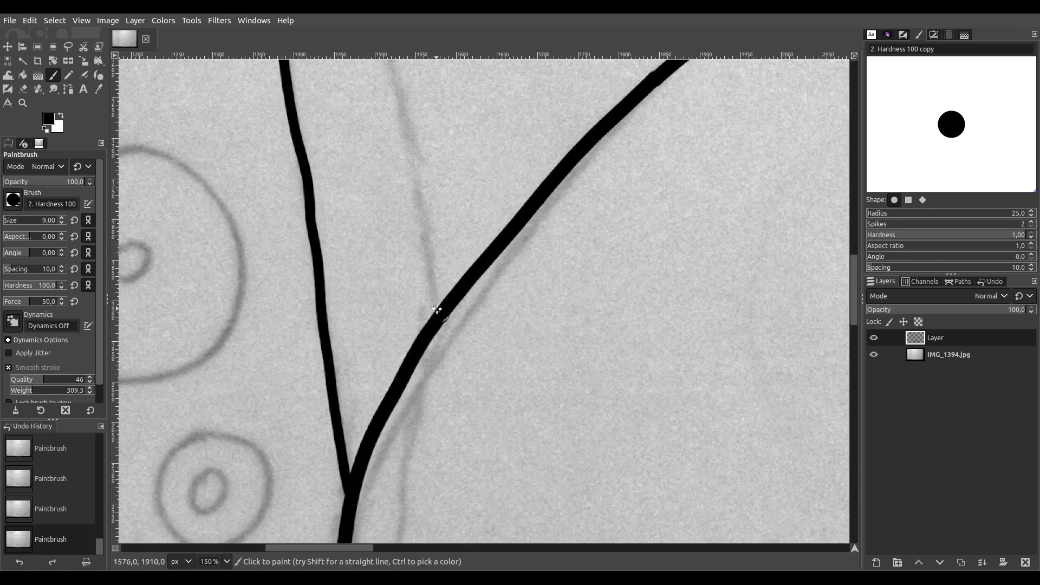
mouse_move(432, 287)
left_mouse_down()
mouse_move(390, 70)
mouse_move(437, 305)
mouse_move(465, 492)
left_mouse_up()
left_click_drag(394, 416, 360, 463)
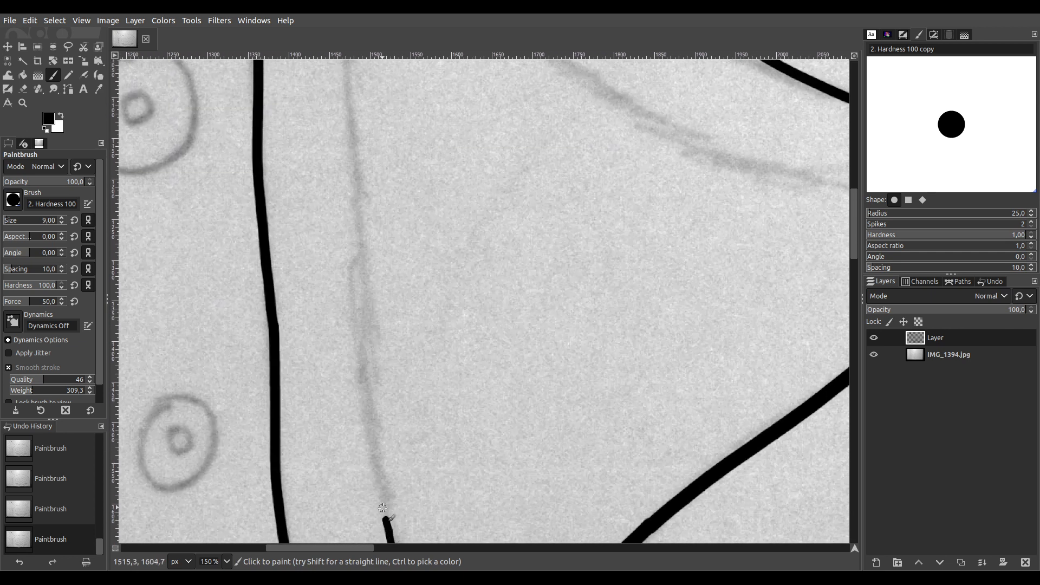
left_click_drag(381, 478, 344, 84)
left_click_drag(413, 153, 342, 435)
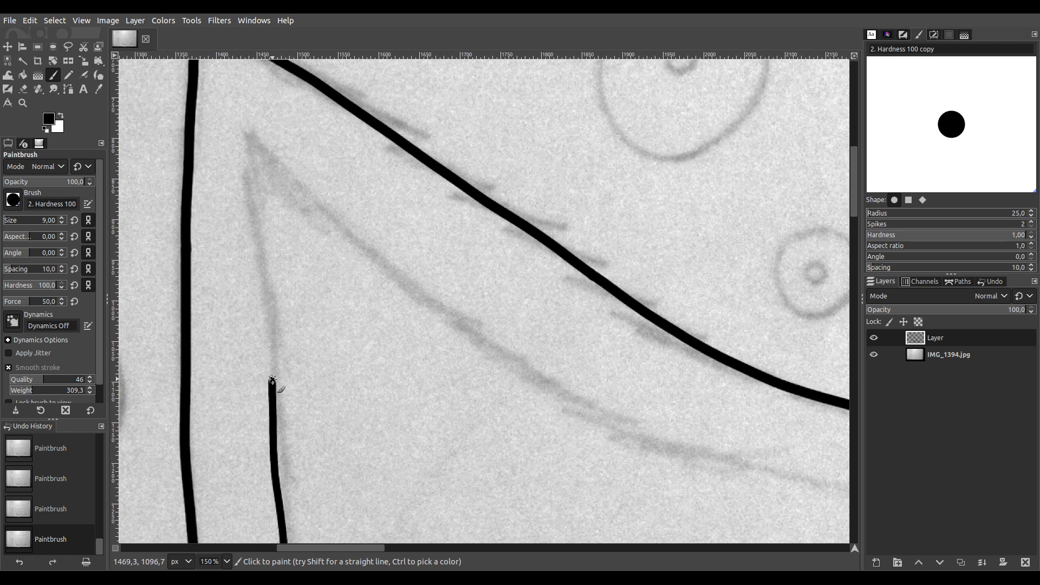
Continue the left ear's inner line around its pointed tip and along the sloping upper edge to the head outline
mouse_move(270, 340)
left_mouse_down()
mouse_move(244, 119)
mouse_move(325, 219)
mouse_move(425, 301)
mouse_move(638, 436)
mouse_move(775, 478)
mouse_move(285, 217)
left_mouse_up()
scroll(268, 214, "up", 1)
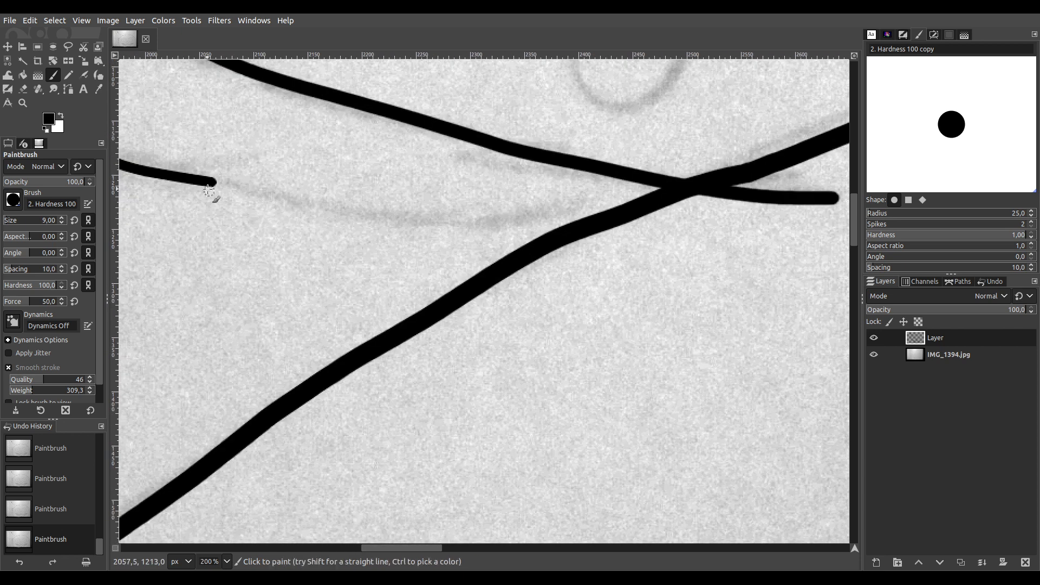
mouse_move(209, 181)
left_mouse_down()
mouse_move(311, 206)
mouse_move(615, 222)
left_mouse_up()
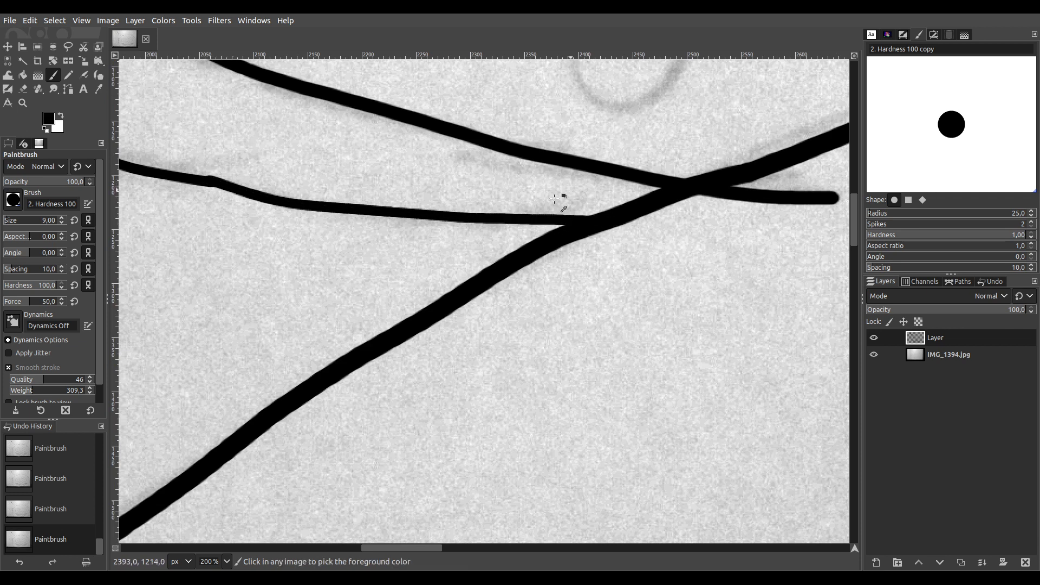
Trace the right ear's sloping inner line from the gap in the head outline up to the inner tip
scroll(570, 190, "down", 8)
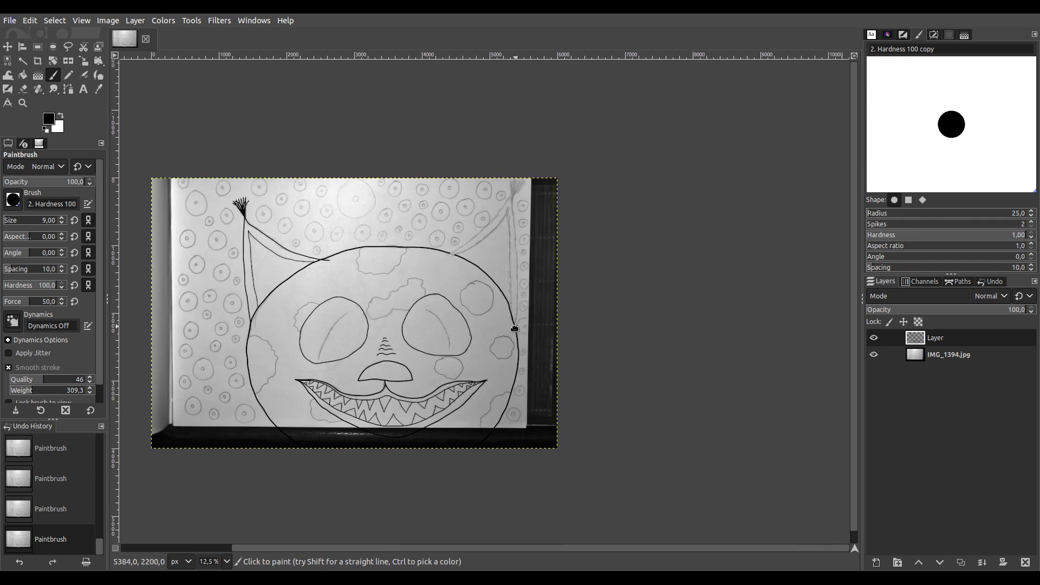
scroll(452, 279, "up", 6)
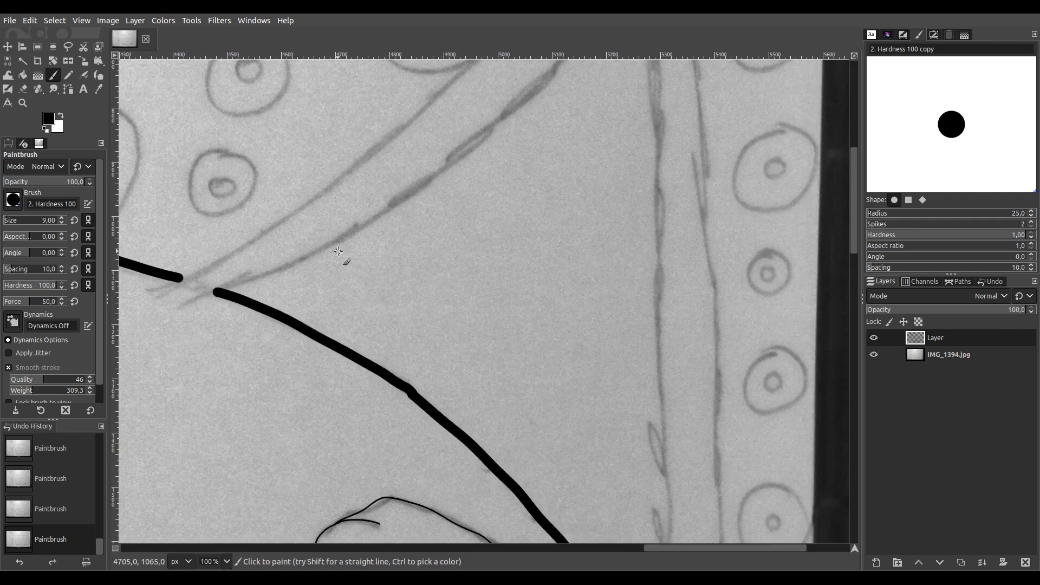
left_click_drag(338, 251, 321, 420)
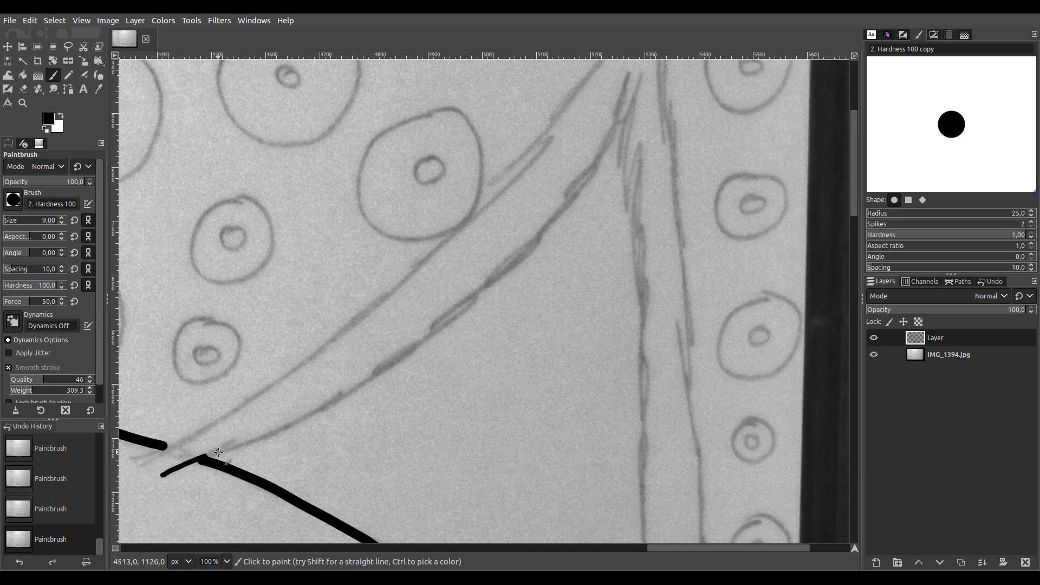
left_click_drag(352, 395, 398, 361)
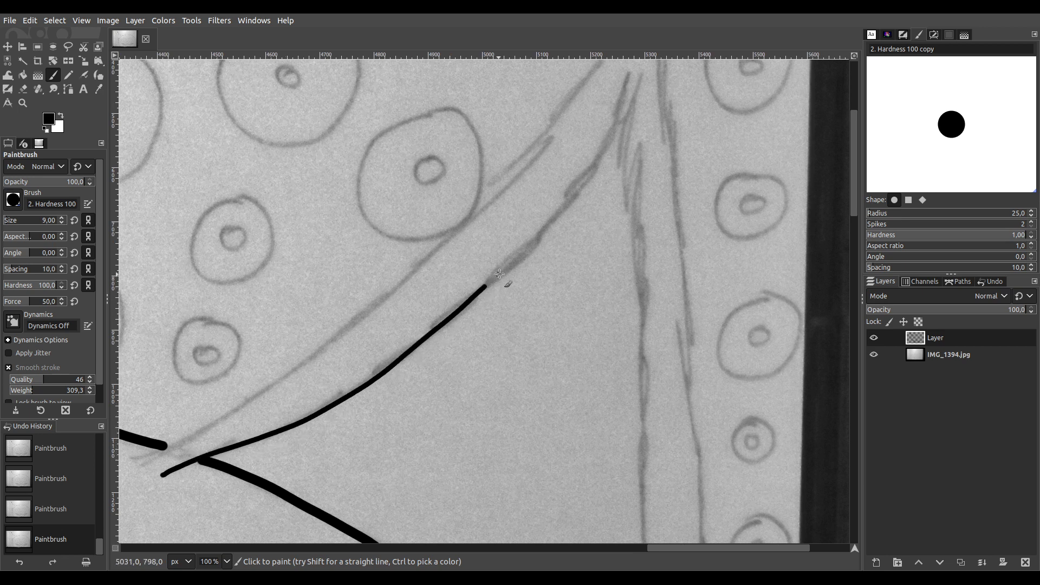
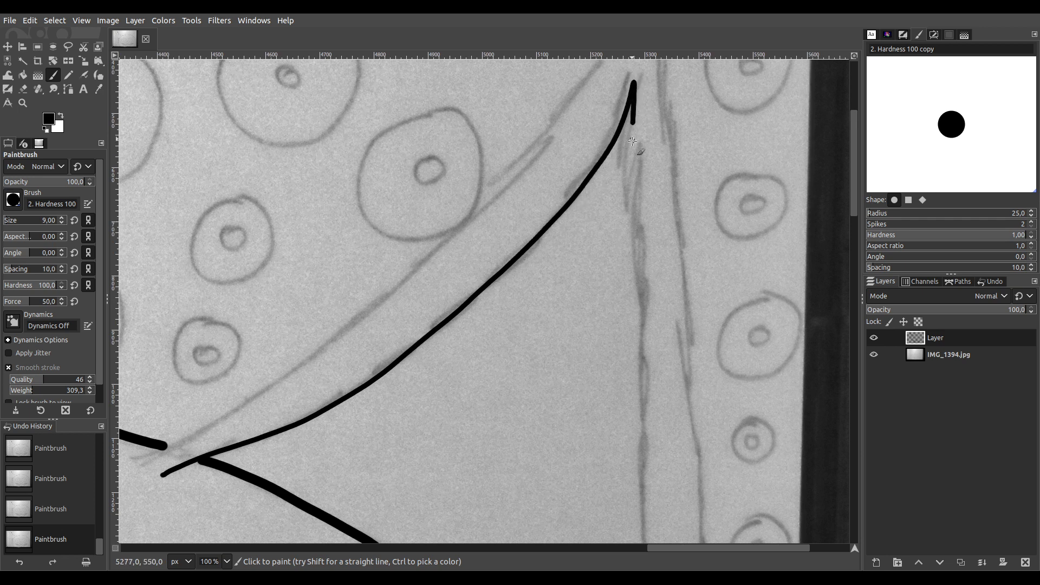
Trace the right ear's steep inner line from the inner tip down to the side of the head outline
left_click_drag(640, 189, 639, 315)
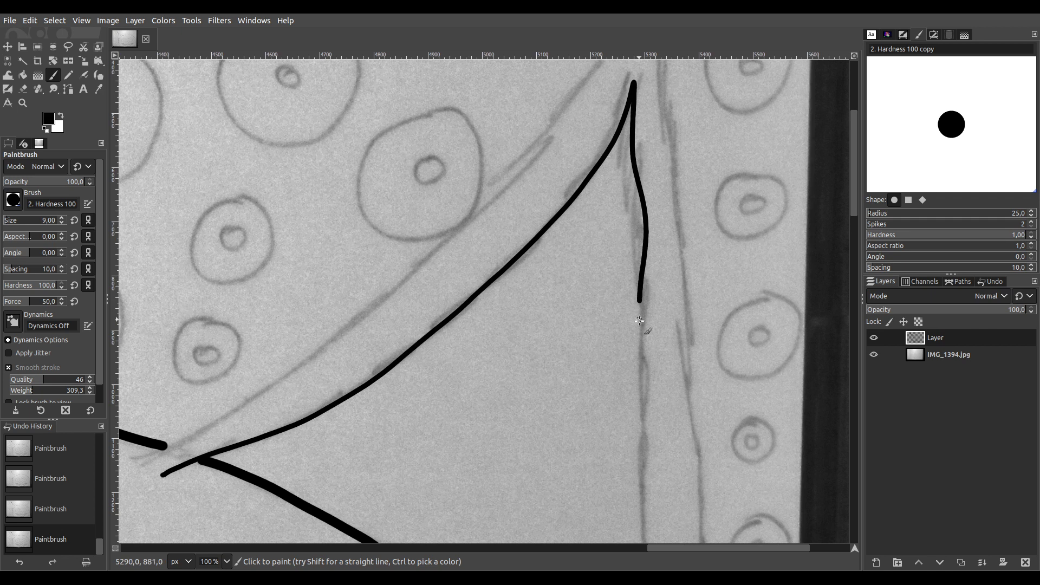
left_click_drag(643, 464, 542, 149)
left_click_drag(536, 187, 521, 156)
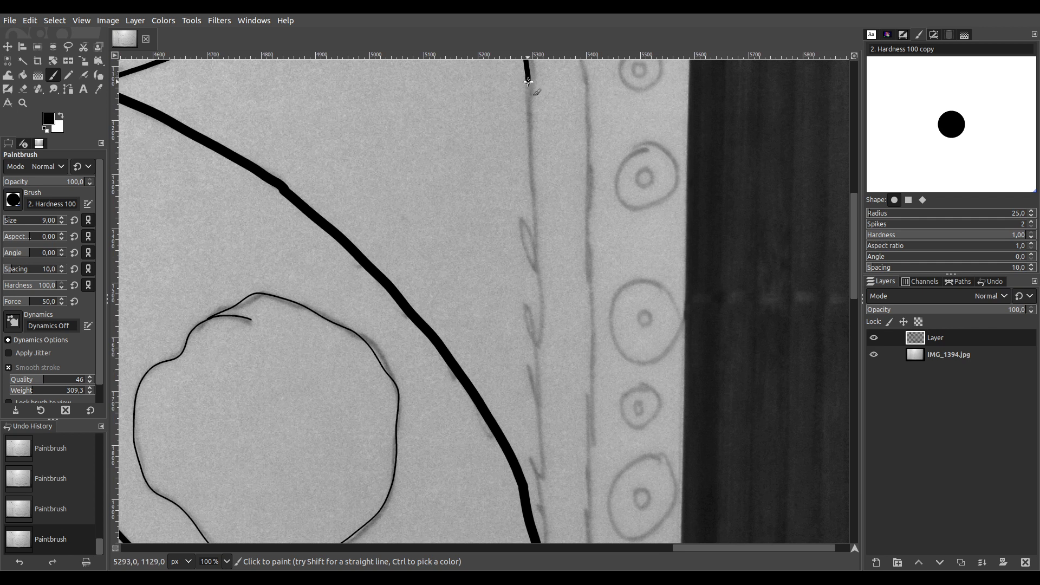
mouse_move(530, 127)
left_mouse_down()
mouse_move(551, 493)
mouse_move(502, 210)
left_mouse_up()
scroll(488, 249, "up", 2)
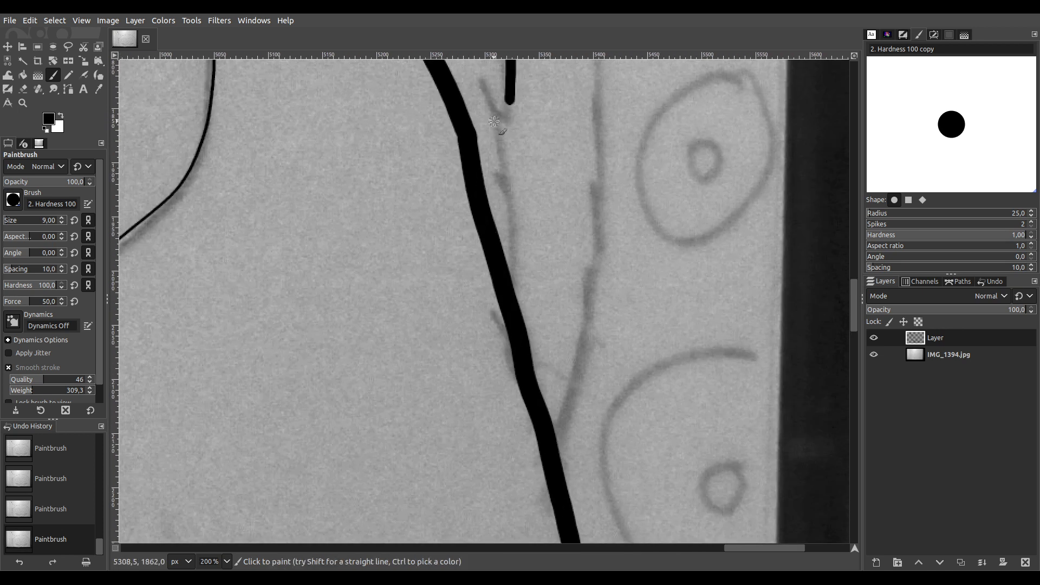
left_click_drag(509, 95, 507, 325)
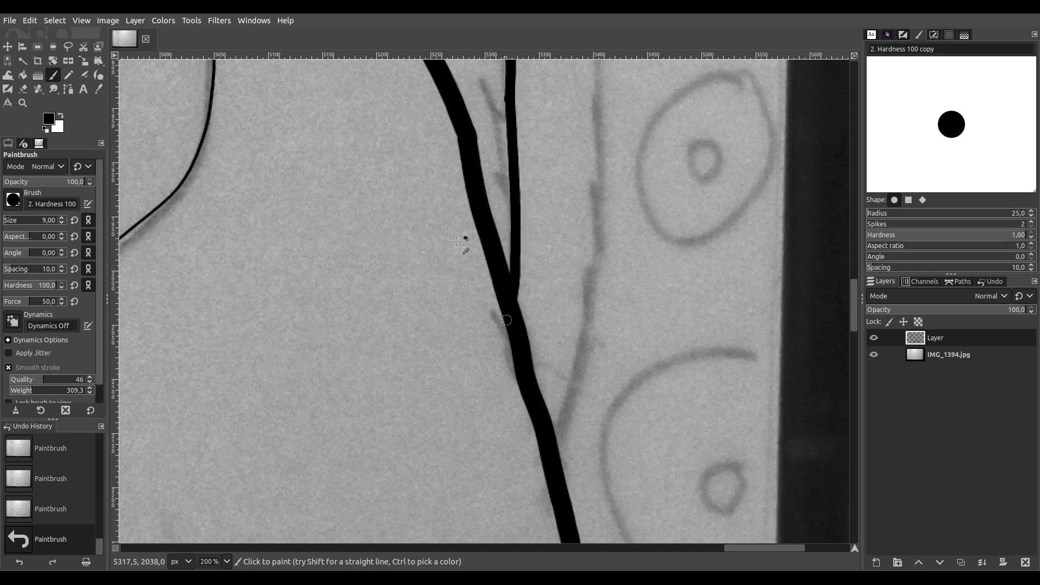
Set the brush size to 12 and draw straight black strands fanning out from the base of the right ear's tuft
scroll(379, 249, "down", 6)
scroll(325, 202, "up", 3)
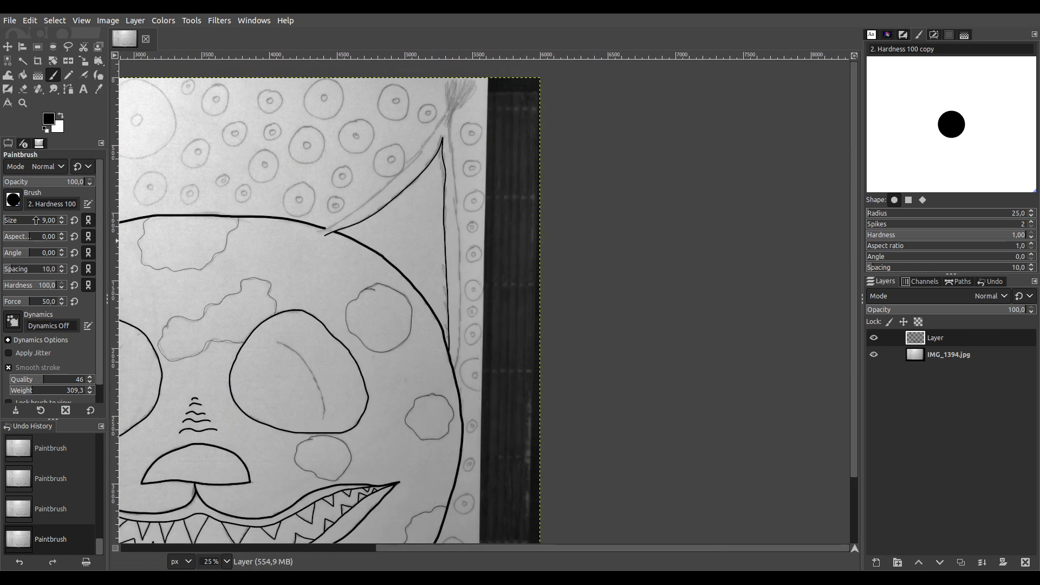
scroll(367, 184, "up", 2)
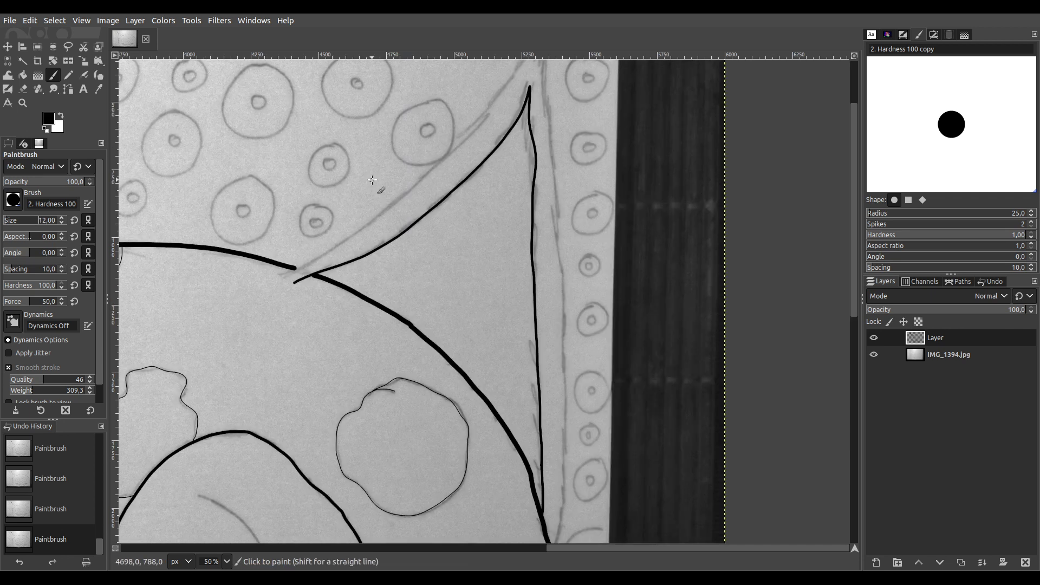
scroll(536, 120, "up", 3)
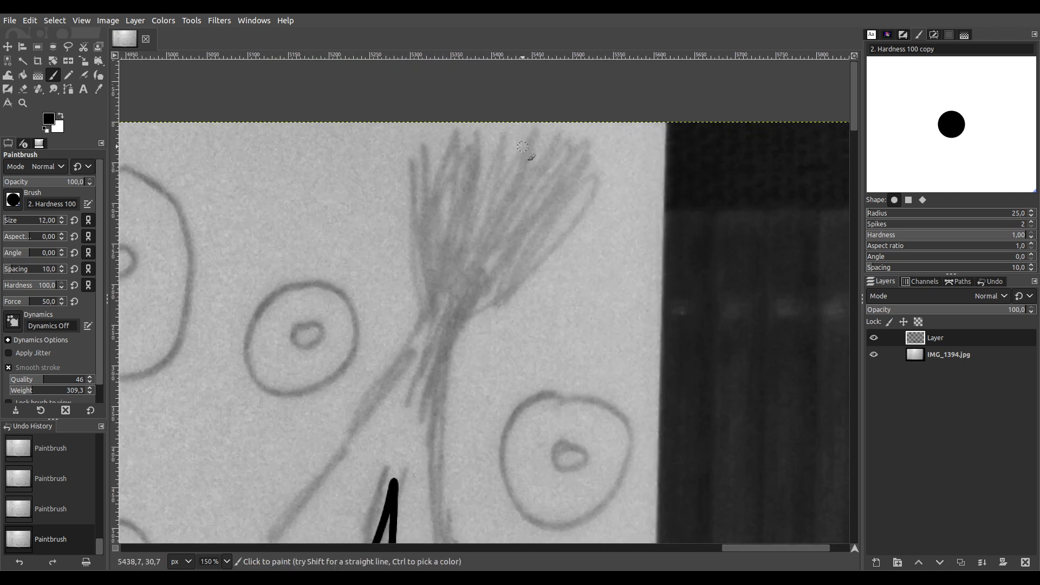
left_click(533, 133)
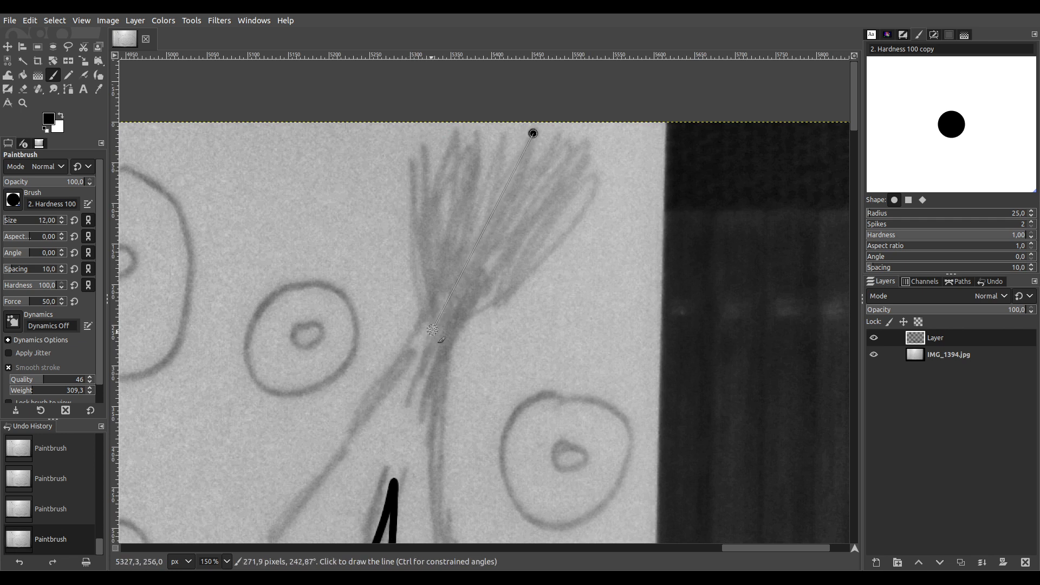
left_click(438, 330, "shift")
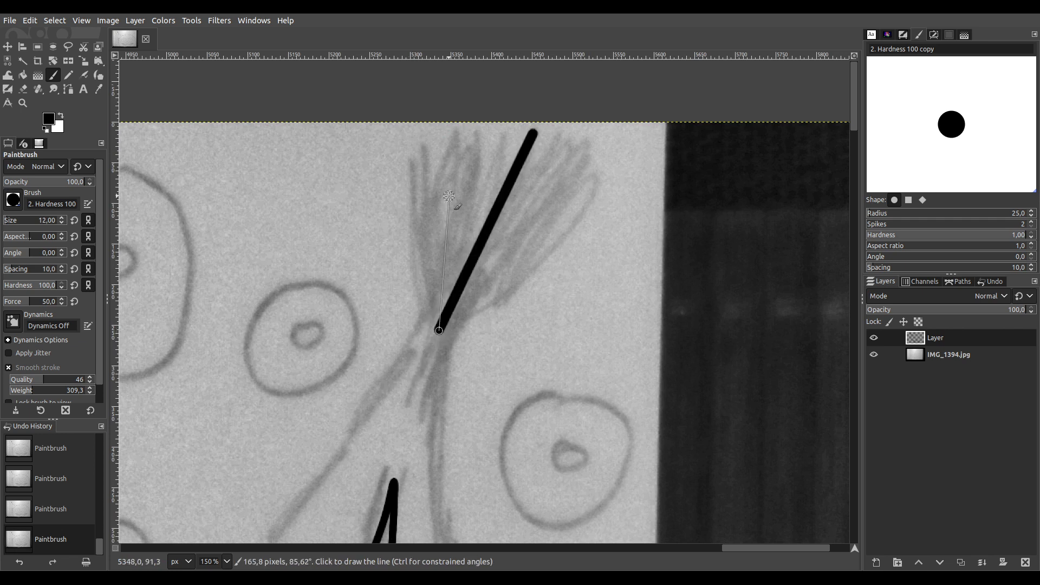
left_click(475, 138, "shift")
mouse_move(438, 328)
left_mouse_down()
mouse_move(441, 163)
mouse_move(436, 303)
mouse_move(413, 159)
mouse_move(453, 335)
left_mouse_up()
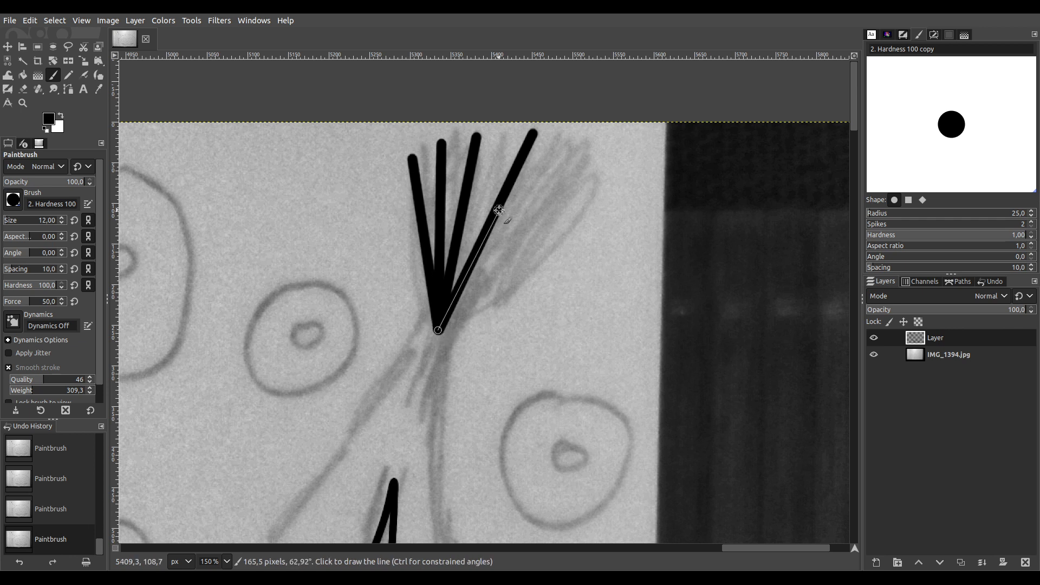
left_click(553, 141, "shift")
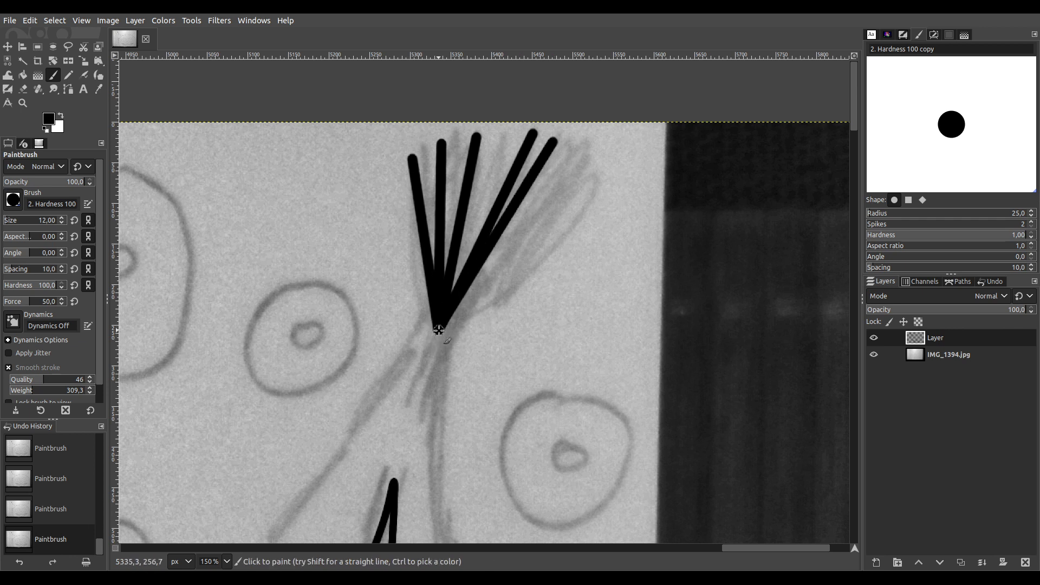
left_click(578, 162, "shift")
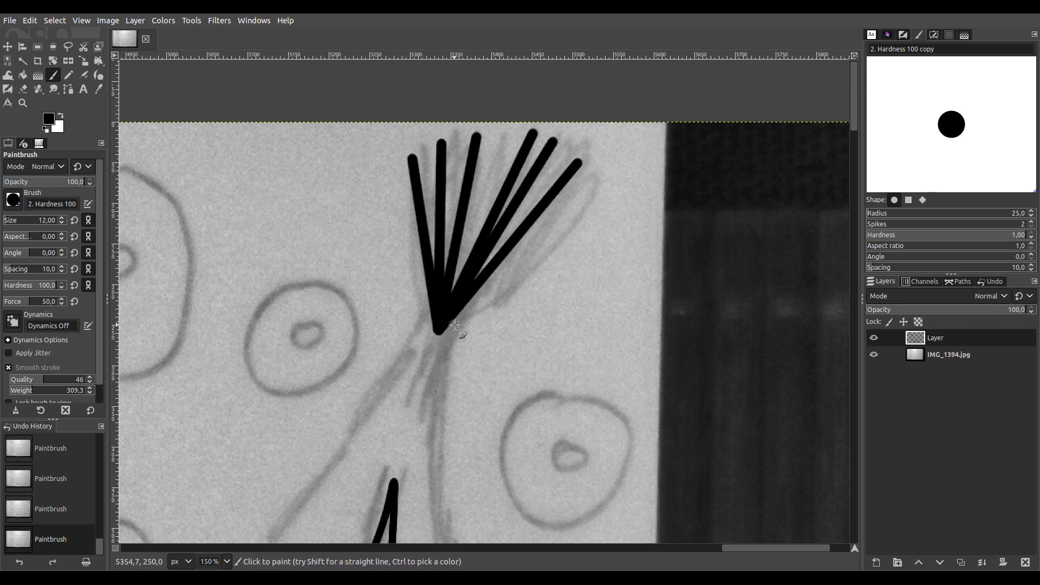
left_click(594, 184, "shift")
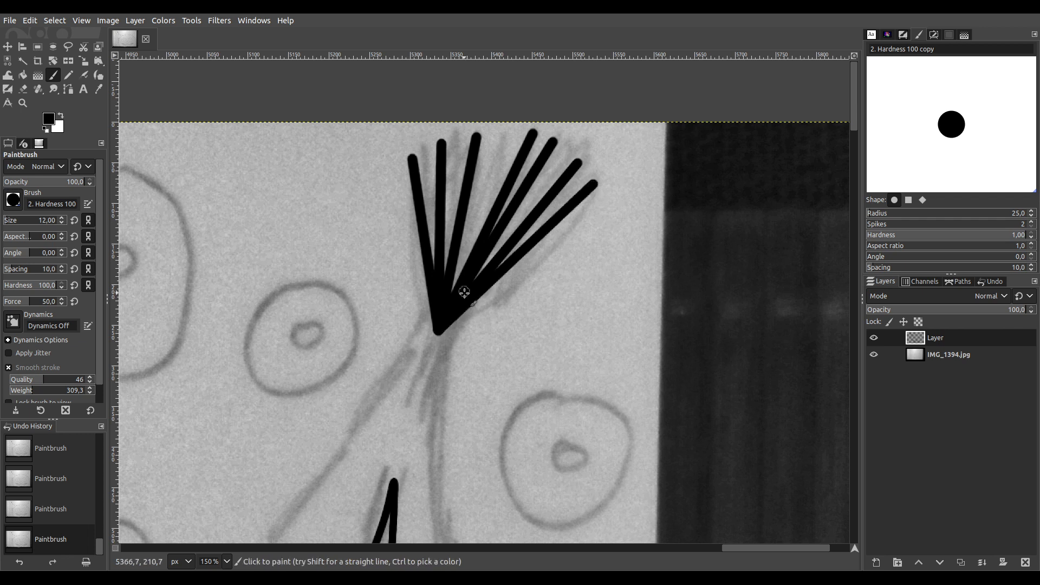
Add curved strands to the right ear's tuft, bending outward on both sides and through the middle
left_click_drag(478, 284, 610, 212)
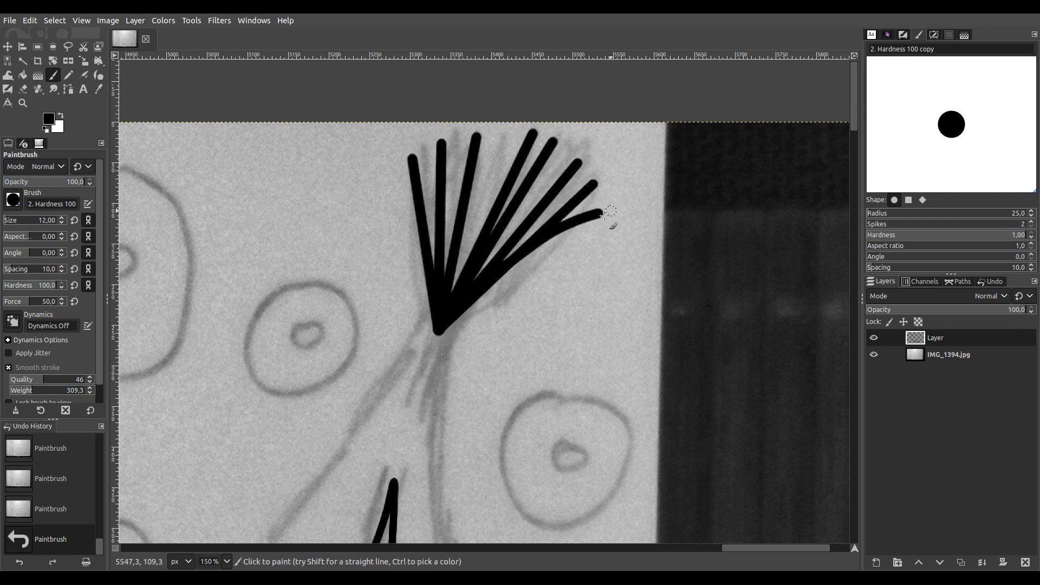
mouse_move(445, 303)
left_mouse_down()
mouse_move(411, 191)
mouse_move(372, 167)
left_mouse_up()
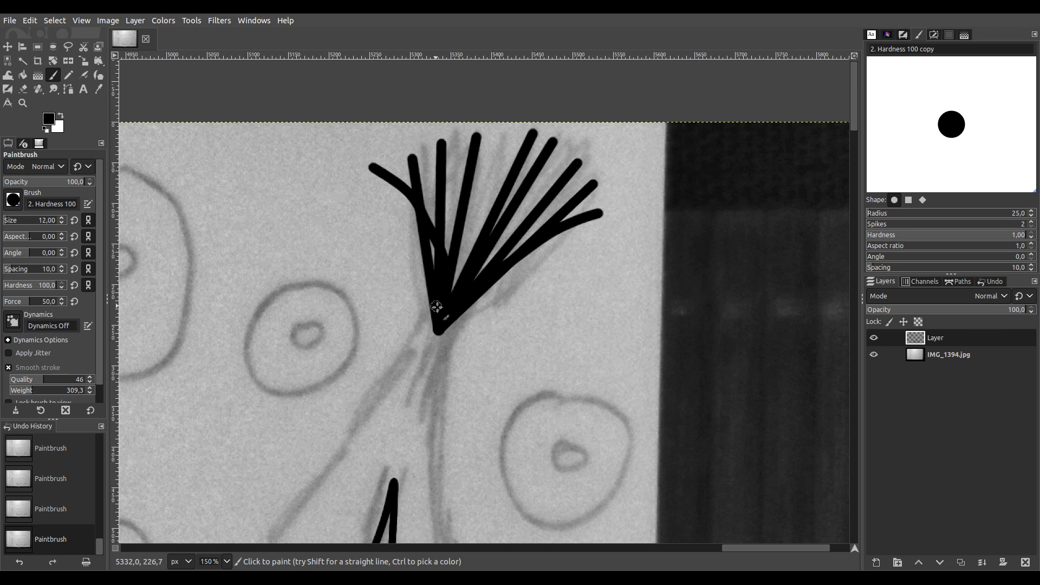
mouse_move(458, 269)
left_mouse_down()
mouse_move(486, 188)
mouse_move(559, 161)
left_mouse_up()
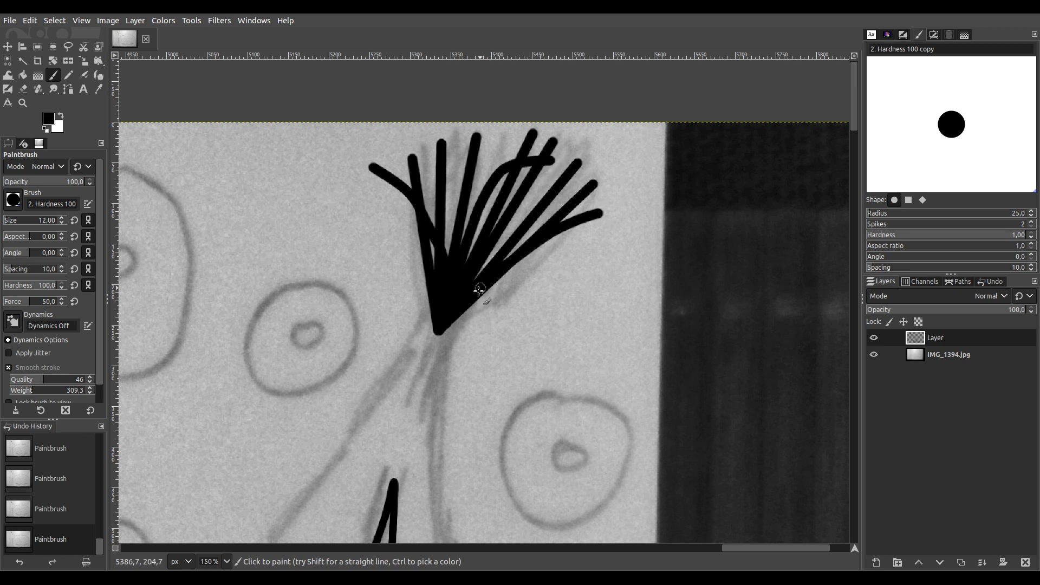
mouse_move(445, 313)
left_mouse_down()
mouse_move(467, 264)
mouse_move(459, 192)
mouse_move(426, 152)
left_mouse_up()
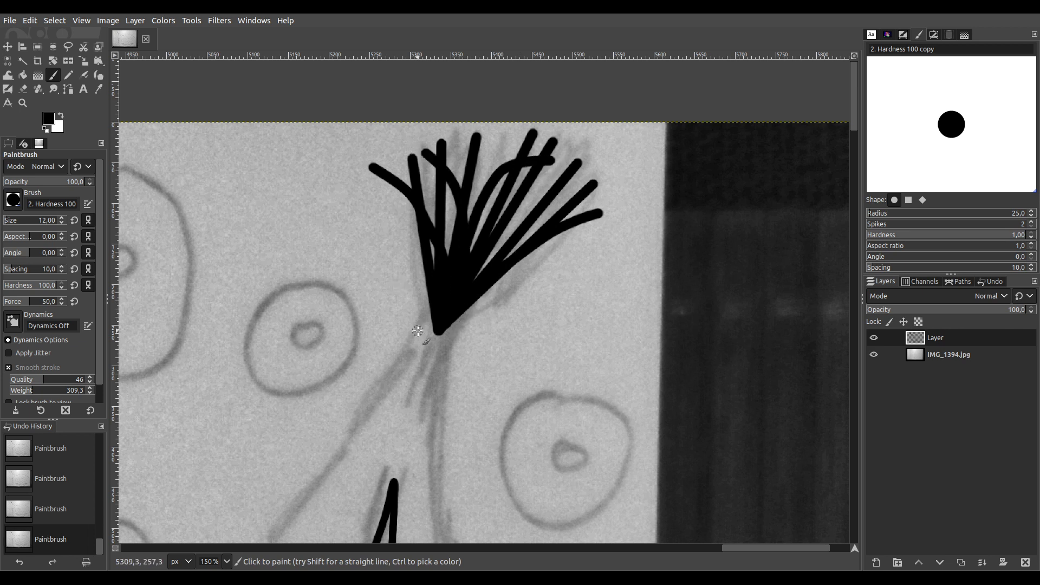
Trace the right ear's long outer side from the tuft's base down to the side of the head outline
scroll(427, 265, "down", 3)
scroll(460, 233, "down", 3)
scroll(429, 162, "up", 1)
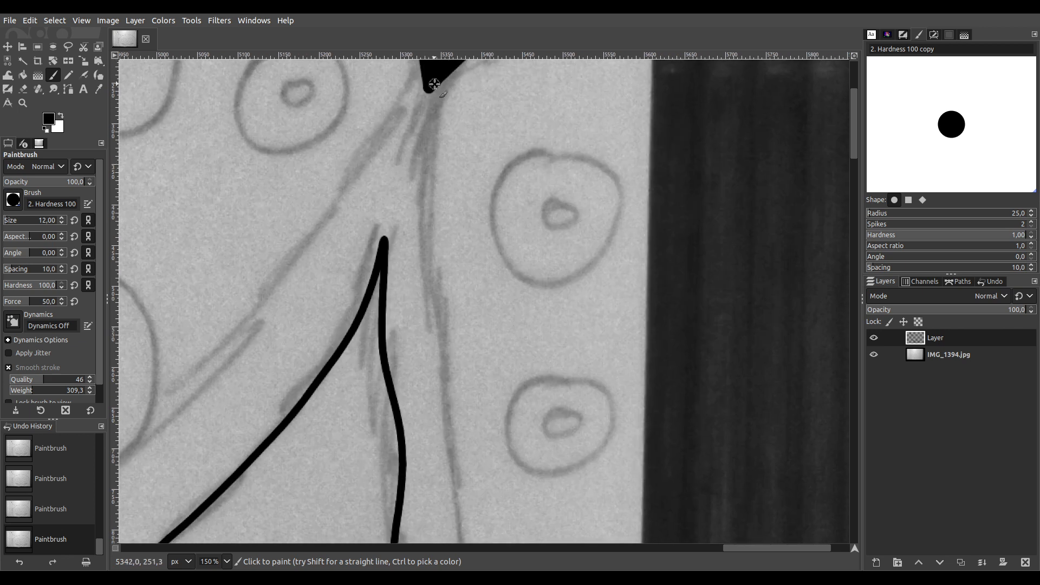
left_click_drag(429, 129, 460, 477)
scroll(460, 477, "down", 10)
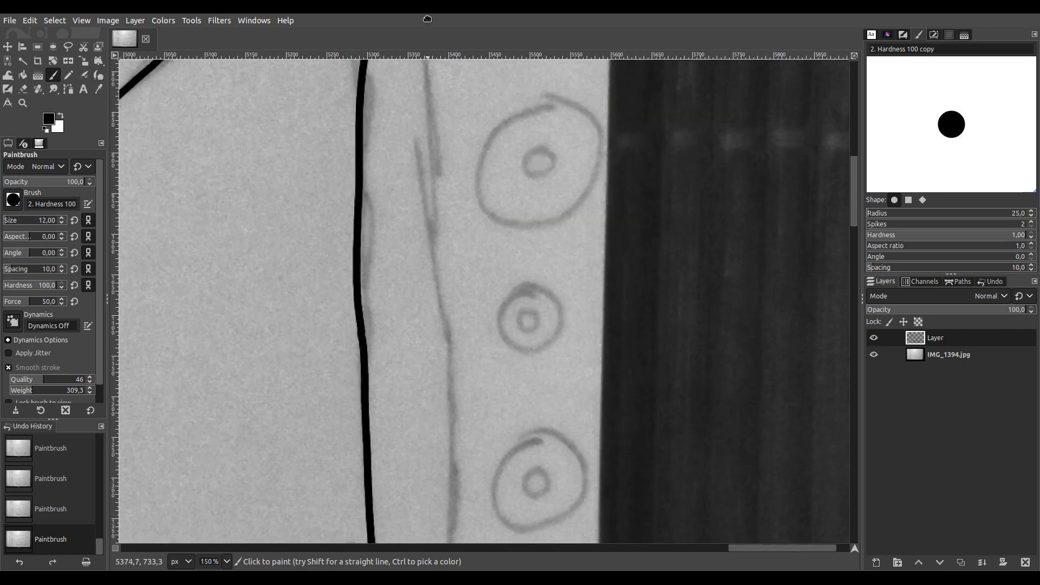
scroll(482, 229, "up", 2)
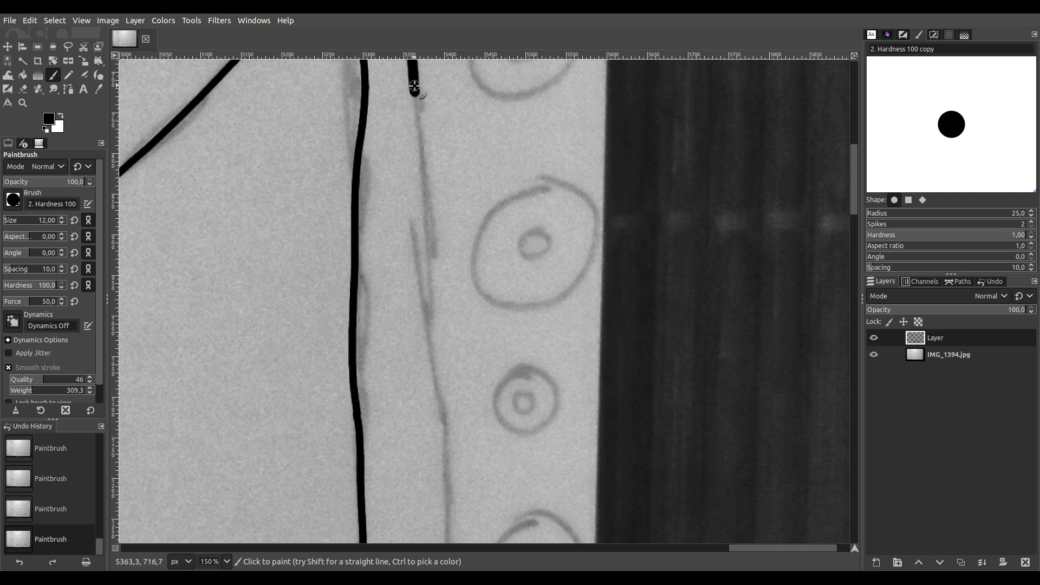
left_click_drag(416, 111, 446, 455)
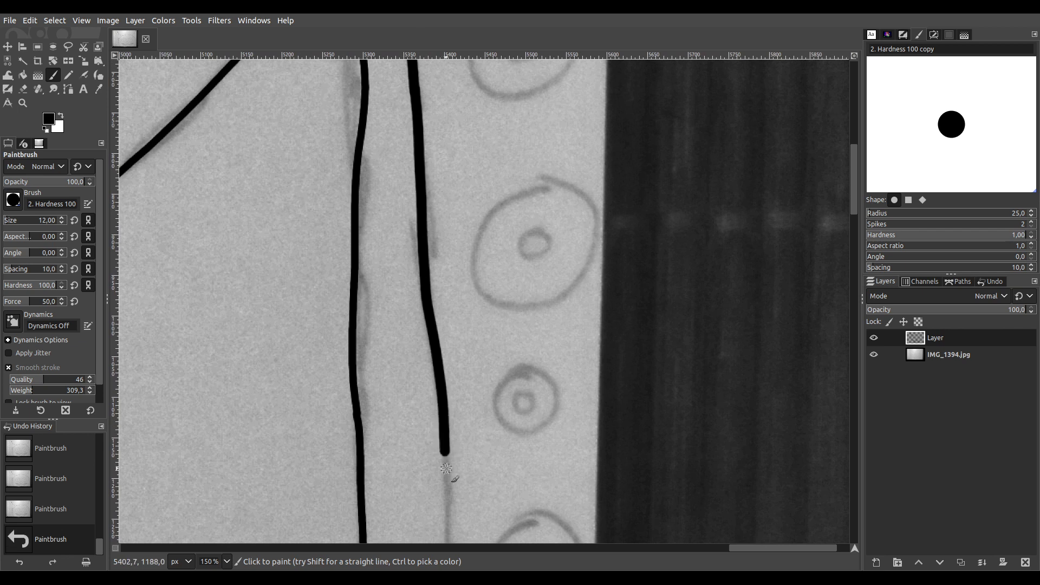
scroll(421, 102, "down", 7)
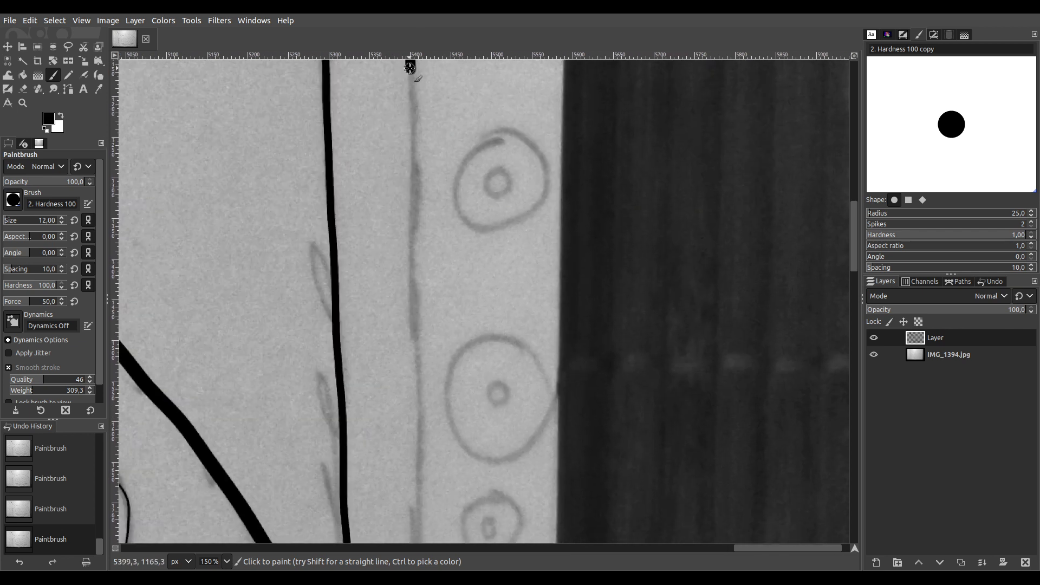
left_click_drag(414, 118, 427, 480)
scroll(427, 480, "down", 7)
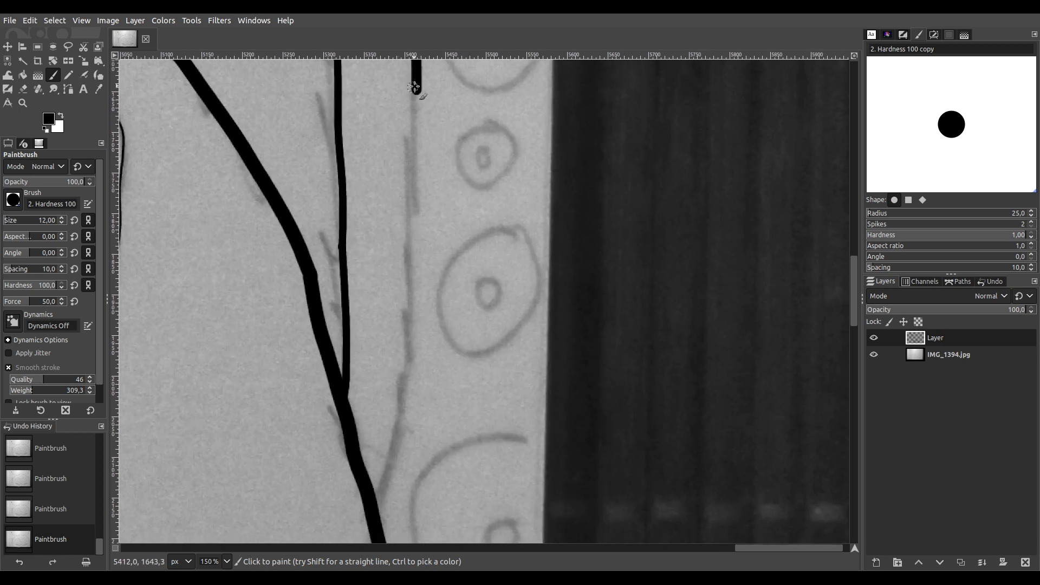
mouse_move(415, 103)
left_mouse_down()
mouse_move(402, 262)
mouse_move(411, 334)
mouse_move(372, 512)
left_mouse_up()
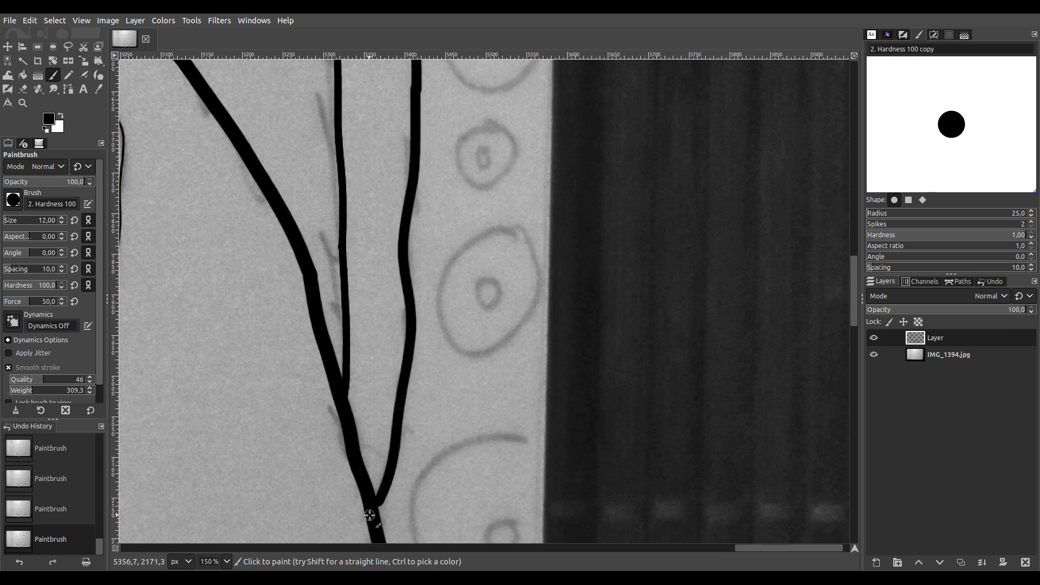
Trace the right ear's sloping upper edge from the tuft's base down to the gap in the head outline
scroll(395, 277, "down", 4)
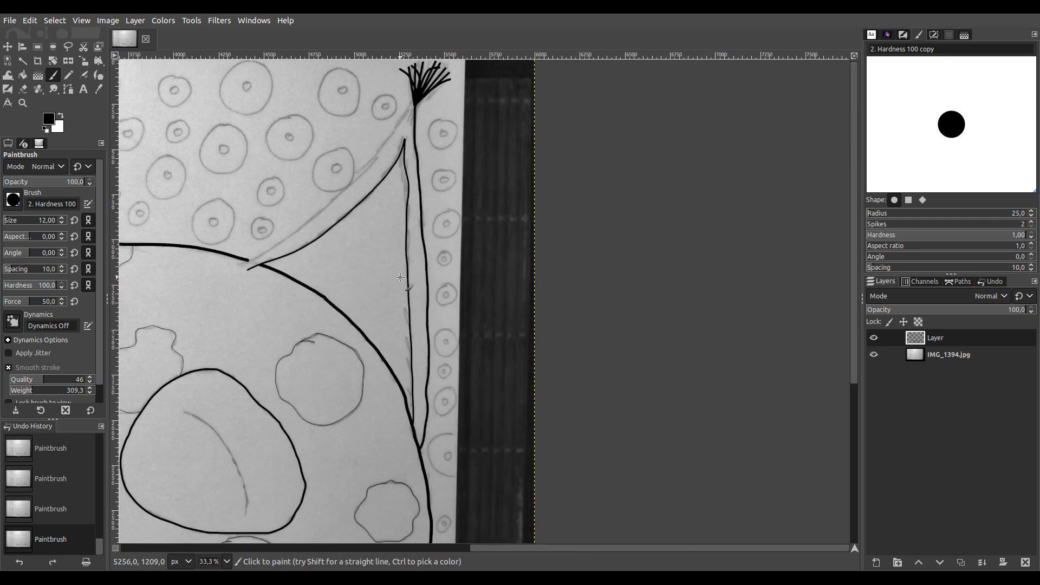
scroll(408, 186, "up", 5)
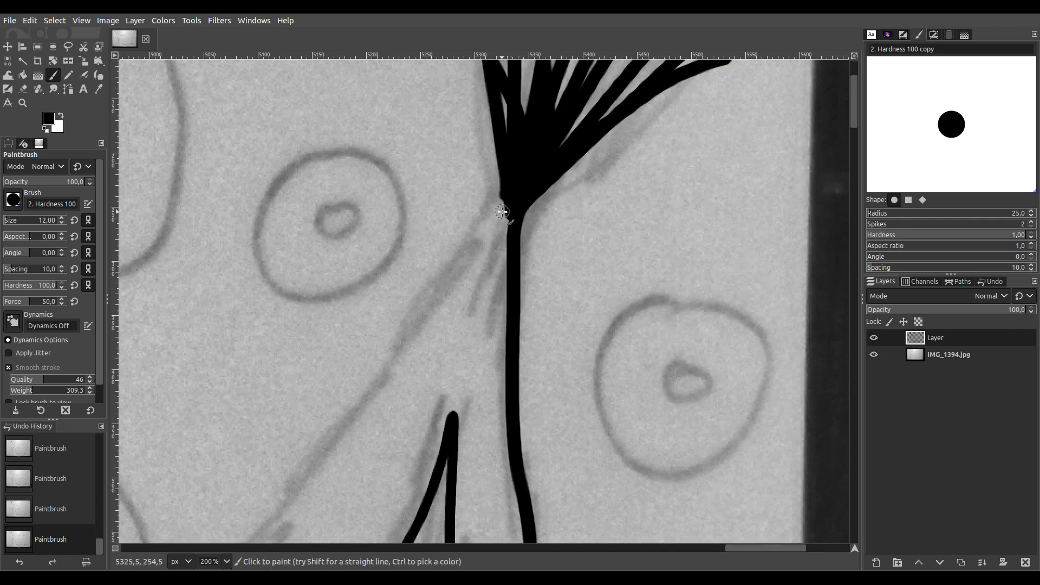
mouse_move(486, 229)
left_mouse_down()
mouse_move(468, 277)
mouse_move(421, 327)
mouse_move(391, 401)
mouse_move(288, 506)
left_mouse_up()
key("space")
mouse_move(359, 384)
left_mouse_down()
mouse_move(645, 65)
mouse_move(685, 112)
mouse_move(564, 264)
mouse_move(292, 482)
mouse_move(250, 493)
mouse_move(562, 24)
mouse_move(607, 108)
mouse_move(604, 136)
mouse_move(353, 306)
mouse_move(212, 373)
left_mouse_up()
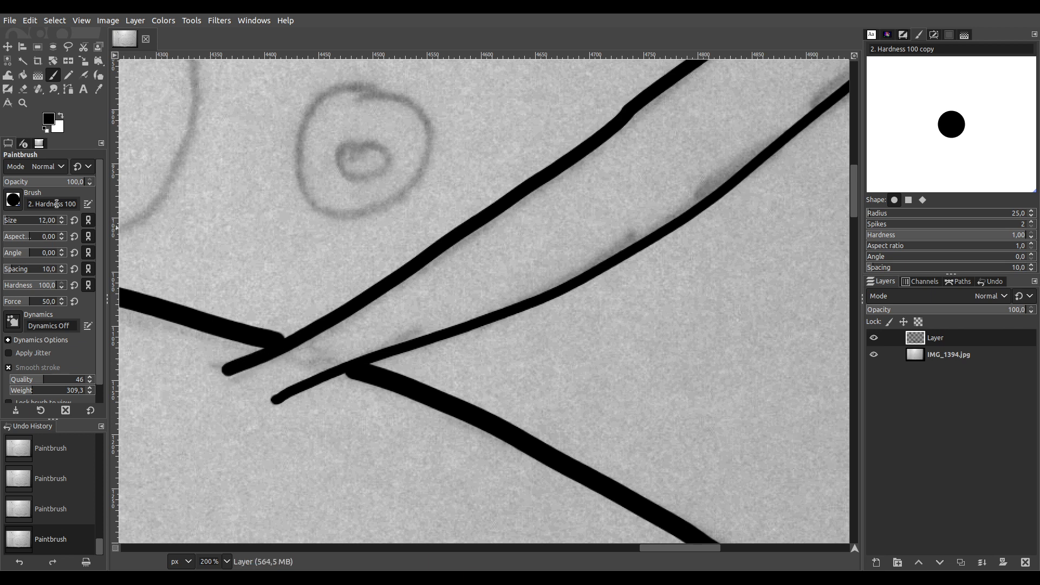
Set the brush size to 18 and touch up the head outline's end where it meets the right ear's inner line
scroll(11, 222, "up", 1)
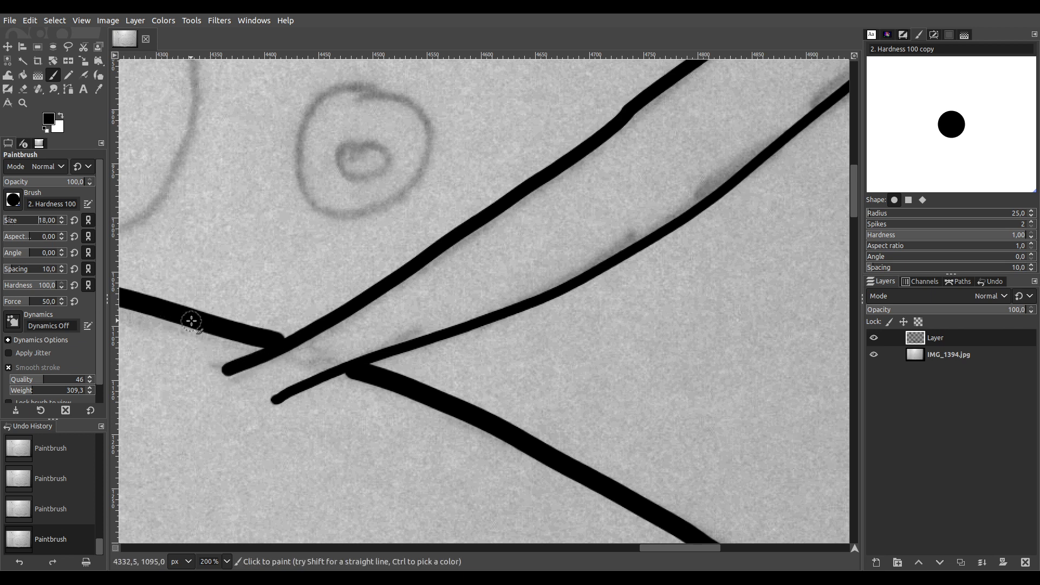
scroll(268, 355, "up", 2)
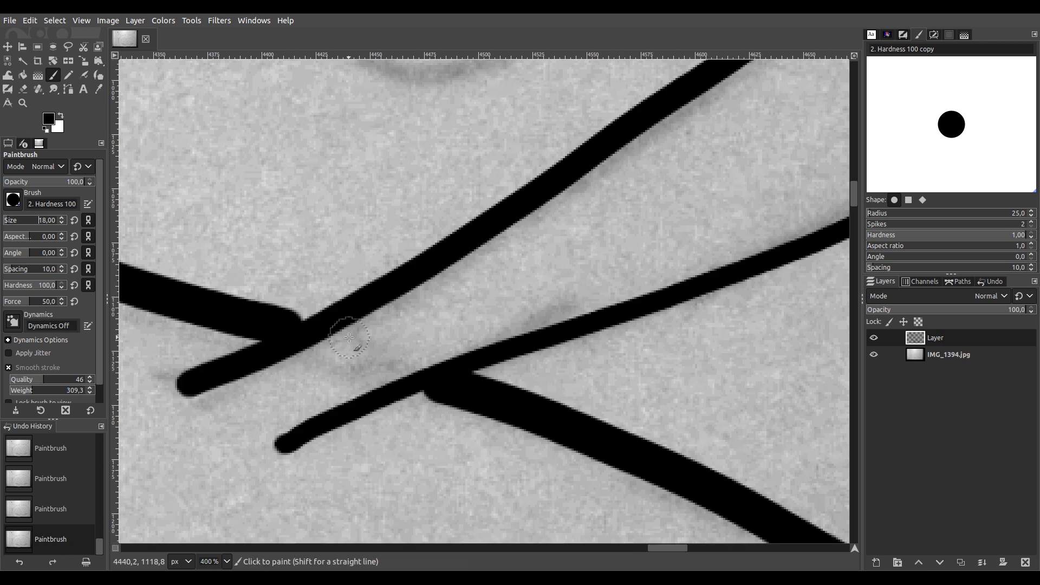
left_click(439, 389)
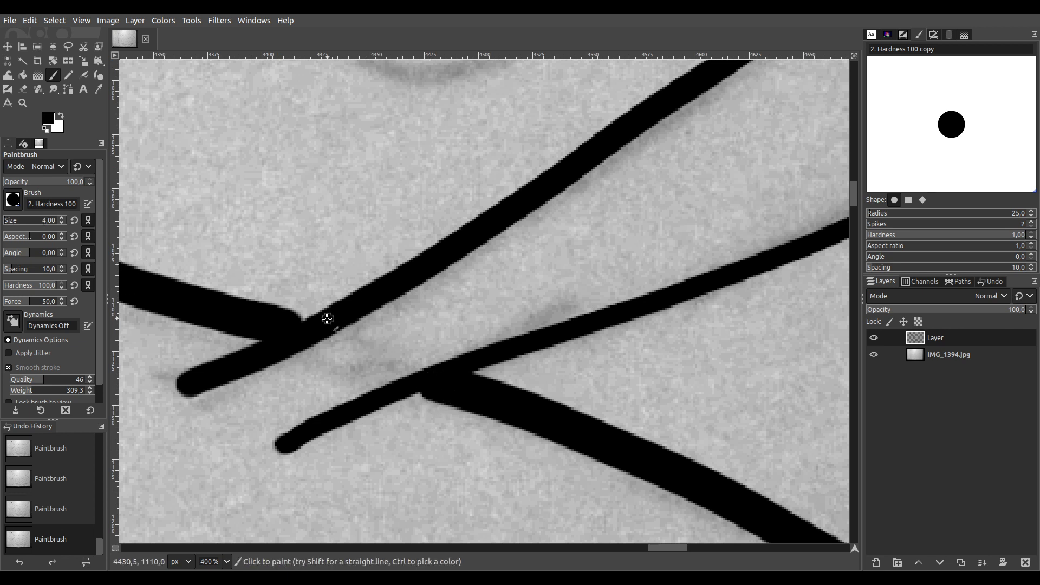
Set the brush size to 6 and trace the small inner ring of the large background circle at the sketch's lower left
scroll(309, 325, "down", 8)
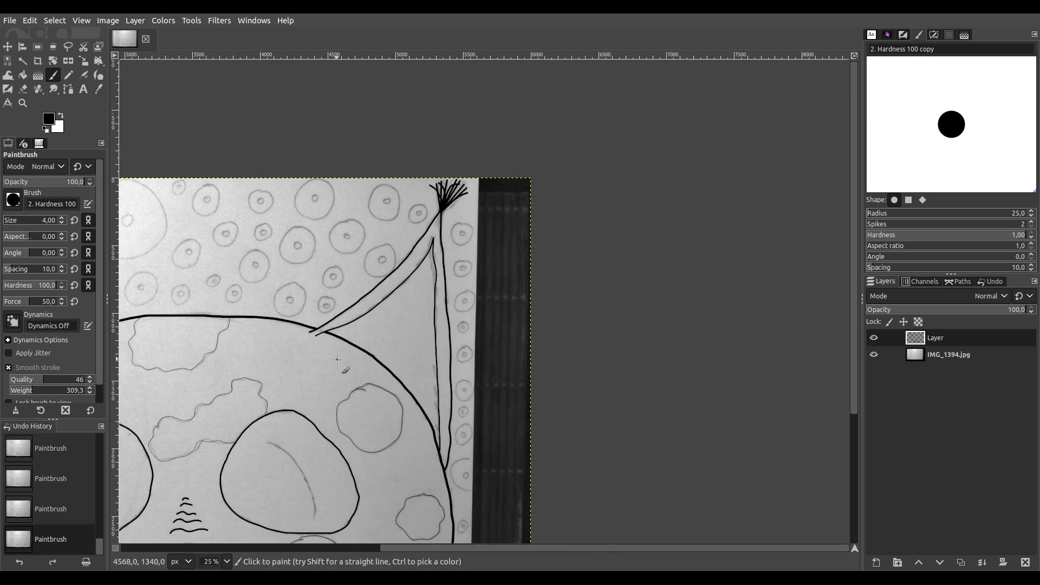
scroll(367, 323, "left", 5)
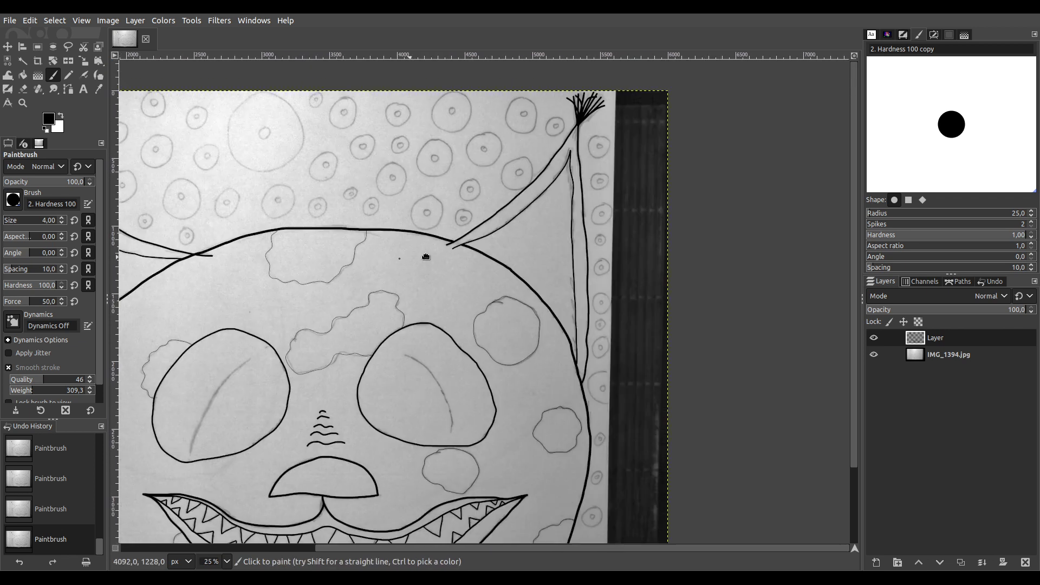
scroll(395, 252, "down", 1)
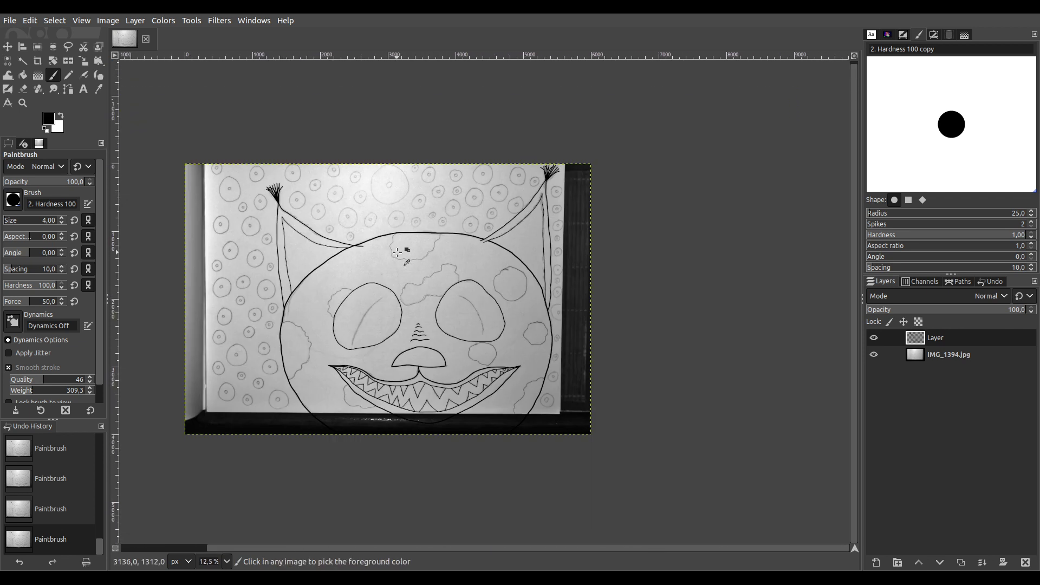
scroll(429, 278, "down", 2)
scroll(398, 228, "up", 1)
scroll(382, 239, "up", 1)
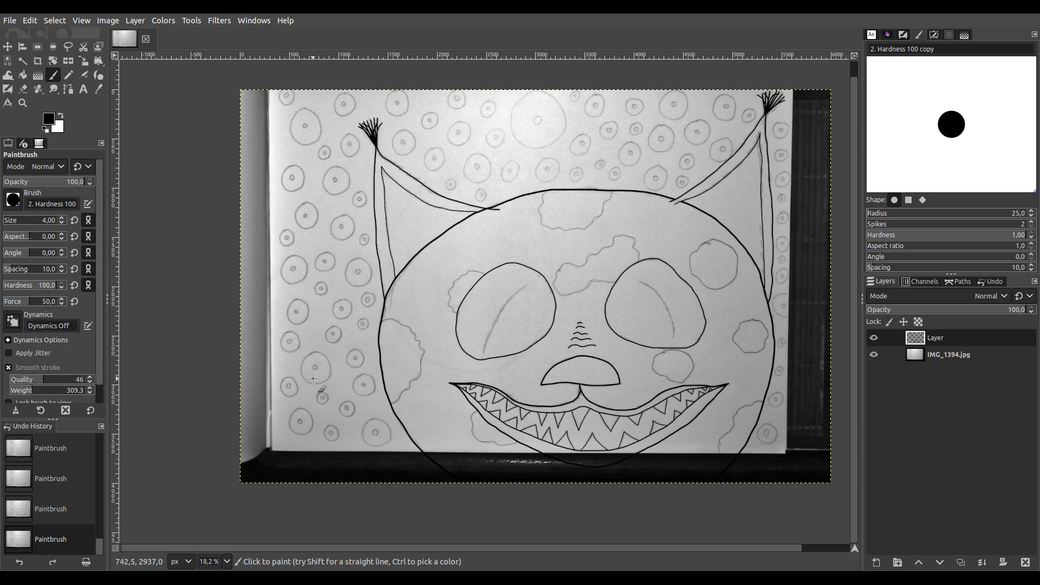
scroll(297, 342, "up", 6)
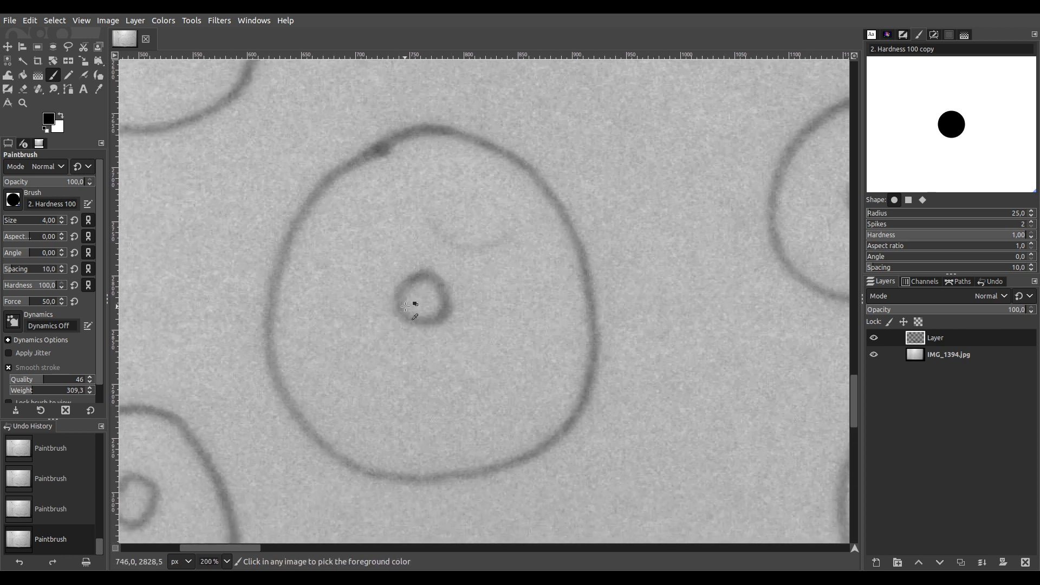
scroll(406, 306, "up", 2)
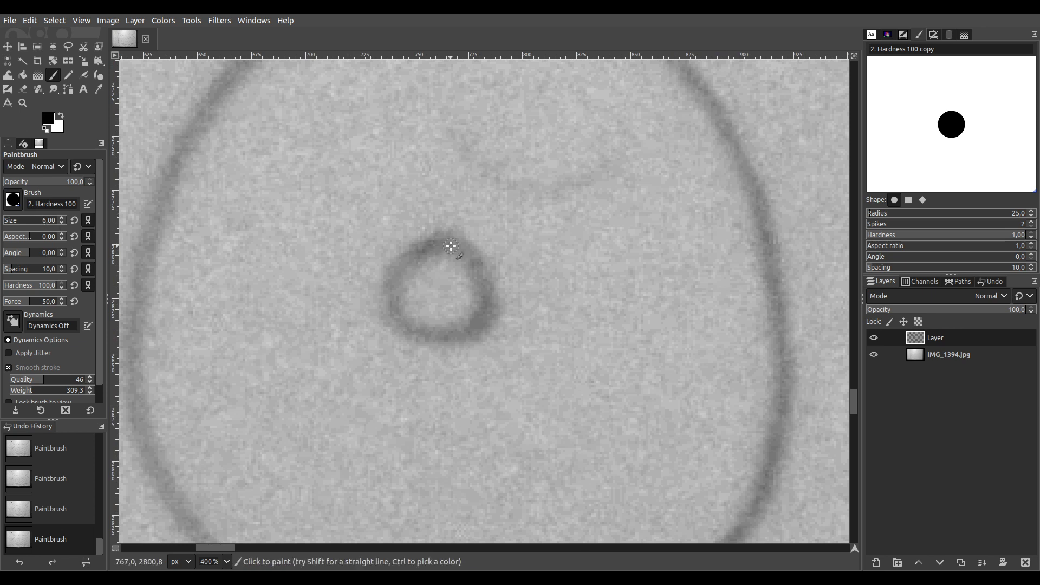
mouse_move(441, 243)
left_mouse_down()
mouse_move(400, 266)
mouse_move(391, 299)
mouse_move(412, 338)
mouse_move(441, 345)
mouse_move(479, 328)
mouse_move(491, 308)
mouse_move(489, 269)
mouse_move(426, 247)
left_mouse_up()
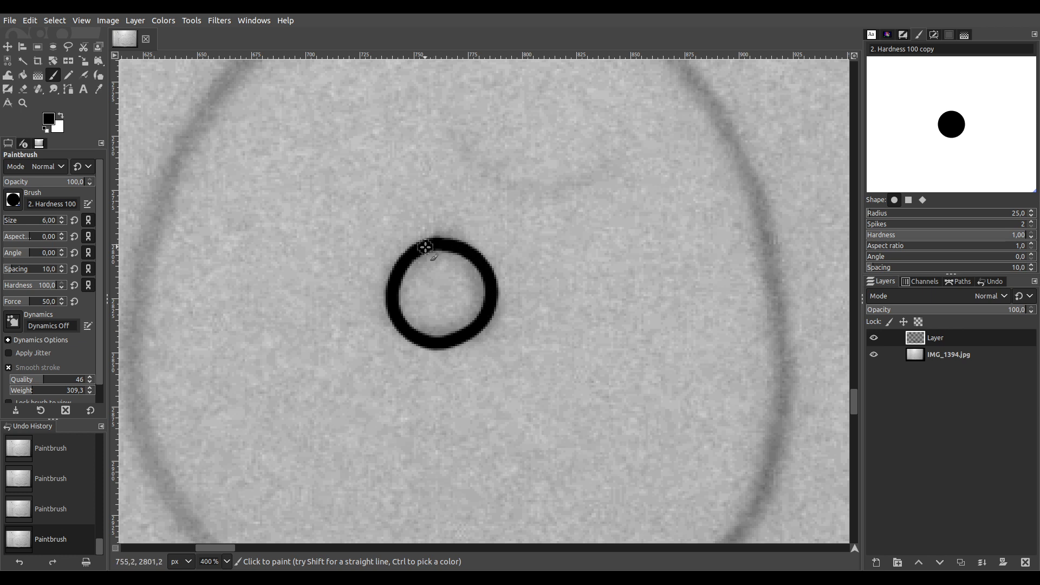
Trace the outer outline of the large background circle around its inked inner ring
scroll(426, 247, "down", 1)
scroll(426, 247, "down", 1)
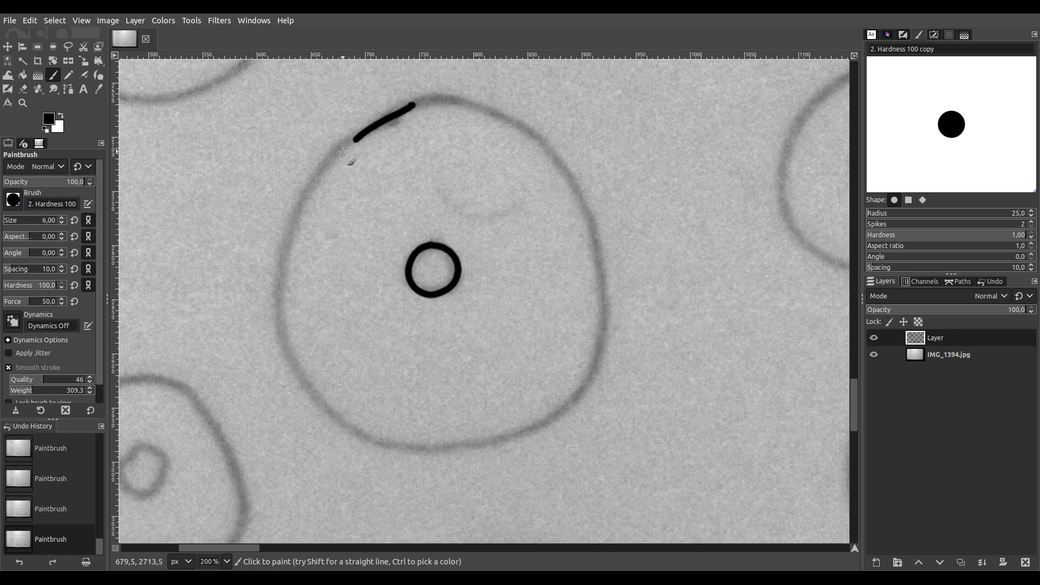
mouse_move(317, 180)
left_mouse_down()
mouse_move(281, 280)
mouse_move(285, 375)
left_mouse_up()
mouse_move(313, 408)
left_mouse_down()
mouse_move(377, 443)
mouse_move(433, 447)
mouse_move(503, 430)
mouse_move(551, 401)
mouse_move(588, 360)
mouse_move(598, 328)
mouse_move(604, 265)
mouse_move(587, 189)
left_mouse_up()
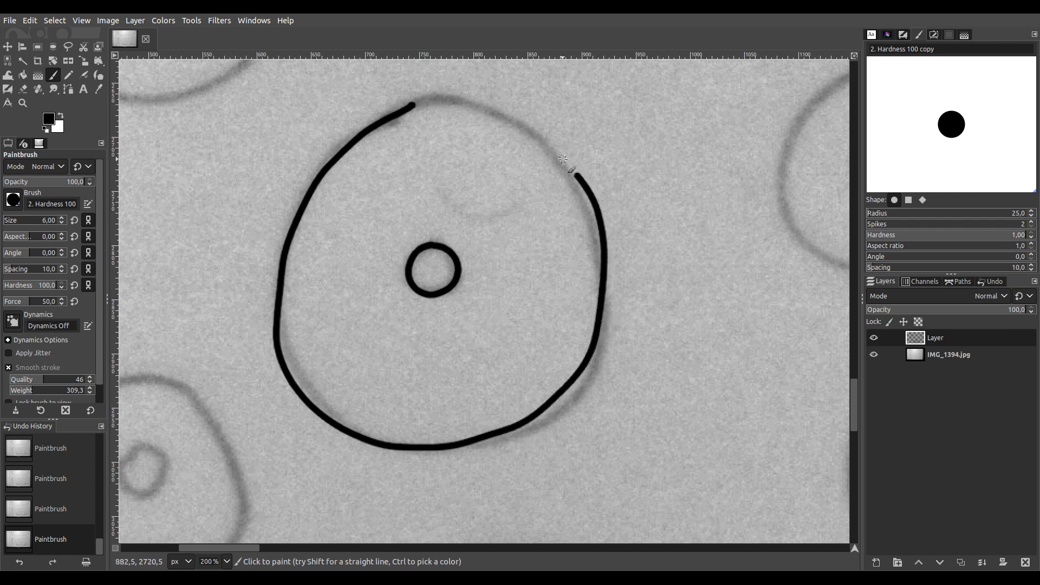
left_click_drag(479, 114, 409, 104)
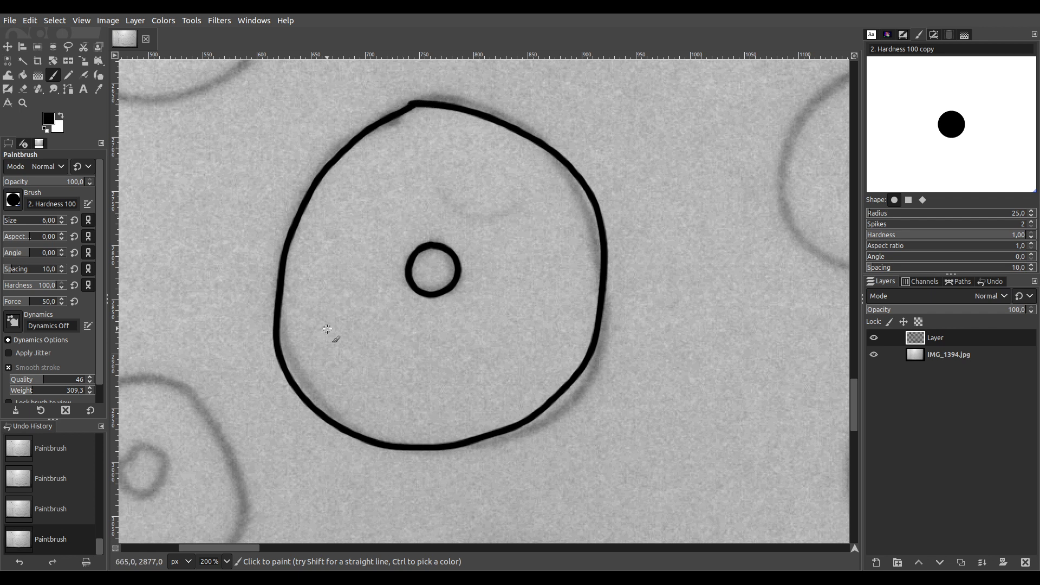
Trace the inner ring and egg-shaped outline of the background circle just below and left of the large inked circle
left_click_drag(327, 328, 590, 137)
scroll(421, 254, "up", 2)
mouse_move(404, 245)
left_mouse_down()
mouse_move(360, 275)
mouse_move(352, 296)
mouse_move(359, 322)
mouse_move(416, 338)
mouse_move(443, 315)
mouse_move(454, 274)
mouse_move(383, 243)
left_mouse_up()
scroll(434, 297, "down", 2)
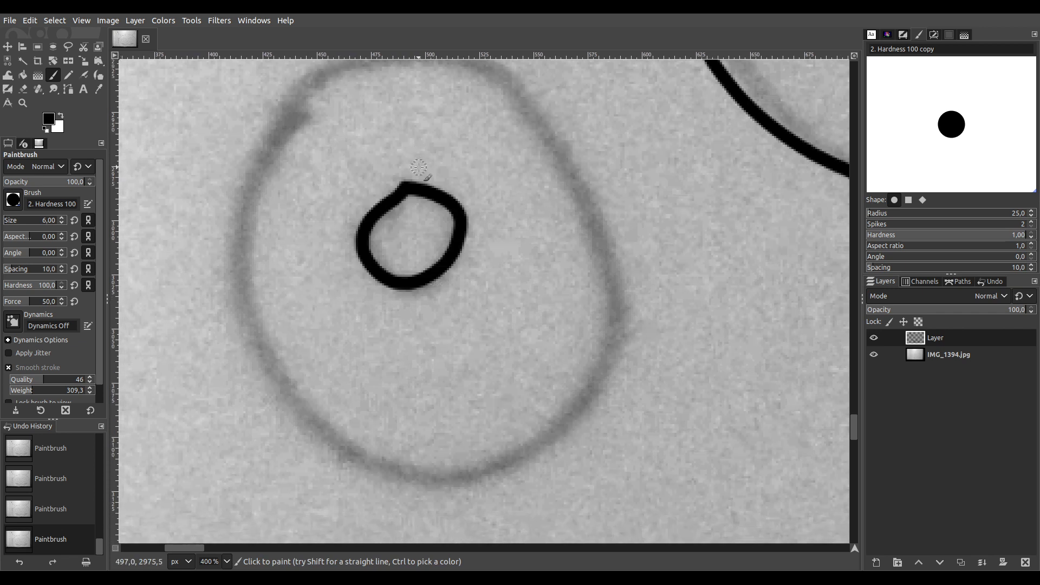
scroll(423, 191, "up", 1)
mouse_move(401, 76)
left_mouse_down()
mouse_move(334, 84)
mouse_move(292, 129)
mouse_move(266, 197)
mouse_move(256, 307)
mouse_move(284, 397)
mouse_move(321, 452)
mouse_move(378, 493)
mouse_move(444, 499)
mouse_move(499, 490)
mouse_move(573, 450)
mouse_move(632, 374)
mouse_move(639, 332)
mouse_move(620, 264)
mouse_move(567, 179)
mouse_move(483, 96)
mouse_move(394, 70)
left_mouse_up()
key("minus")
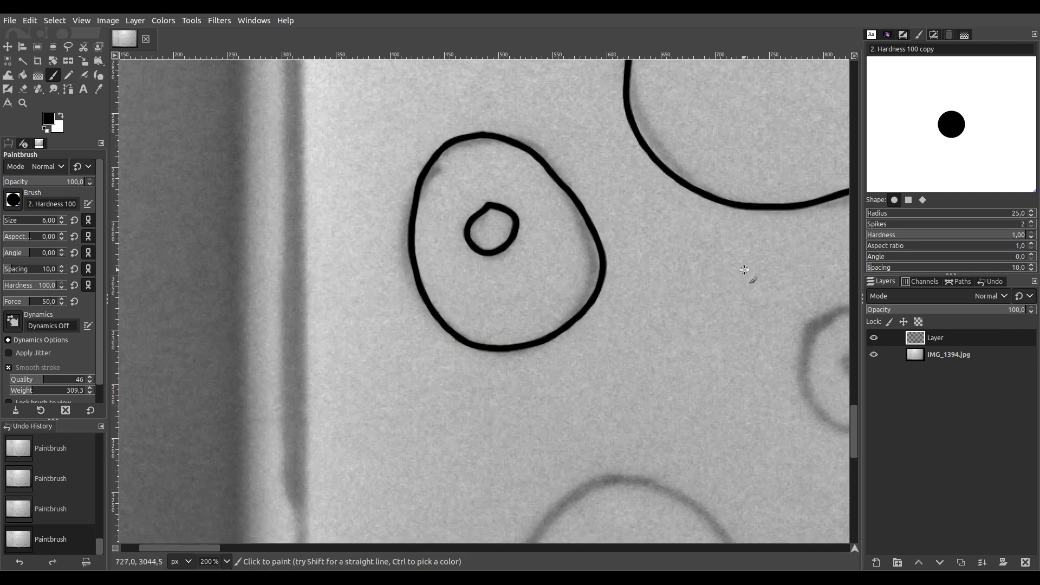
Trace the inner ring and outer outline of the lowest background circle near the page's left edge
scroll(497, 297, "down", 5)
key("plus")
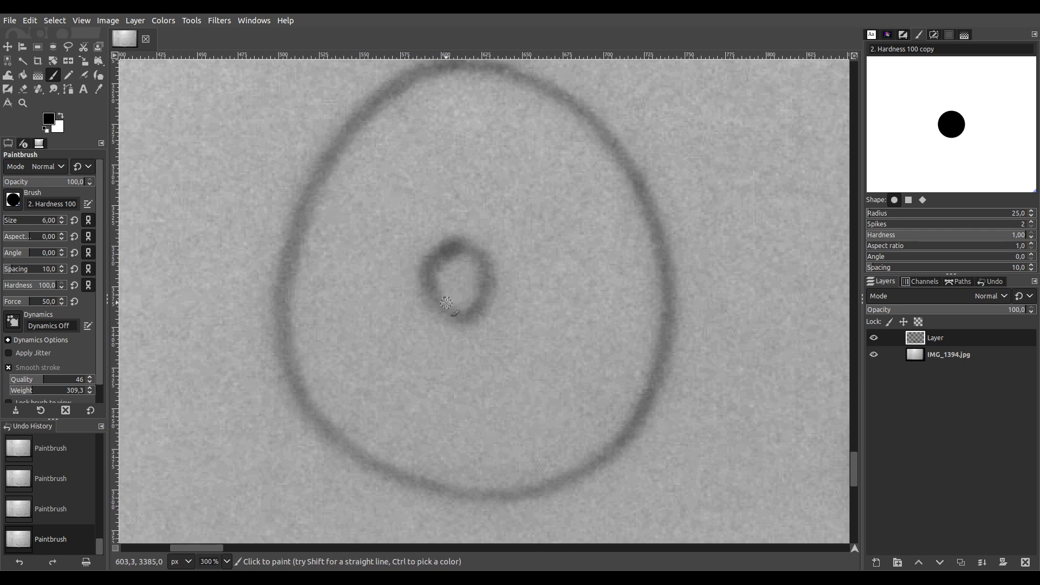
scroll(447, 318, "up", 1)
mouse_move(440, 273)
left_mouse_down()
mouse_move(426, 315)
mouse_move(443, 334)
mouse_move(476, 340)
mouse_move(489, 294)
mouse_move(460, 264)
mouse_move(435, 268)
left_mouse_up()
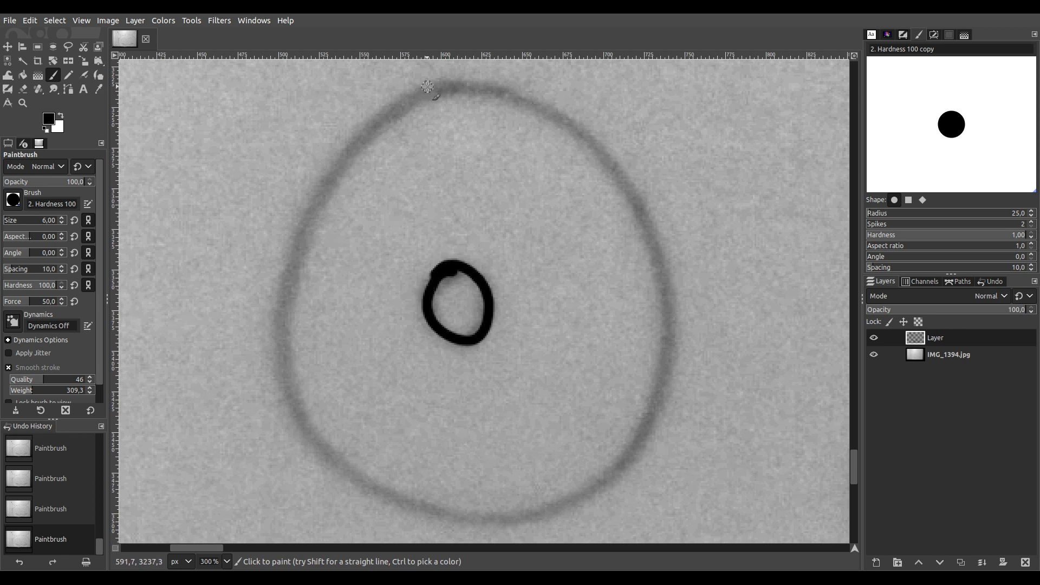
mouse_move(435, 85)
left_mouse_down()
mouse_move(378, 128)
mouse_move(321, 202)
mouse_move(292, 285)
mouse_move(291, 360)
mouse_move(334, 444)
mouse_move(374, 477)
mouse_move(466, 507)
mouse_move(548, 506)
mouse_move(606, 473)
mouse_move(668, 367)
mouse_move(676, 289)
mouse_move(666, 251)
mouse_move(619, 174)
mouse_move(567, 129)
mouse_move(488, 91)
mouse_move(425, 85)
left_mouse_up()
Trace the inner ring and outline of the small circle near the page's lower edge, undoing and redrawing the first ring attempt
scroll(577, 193, "down", 5)
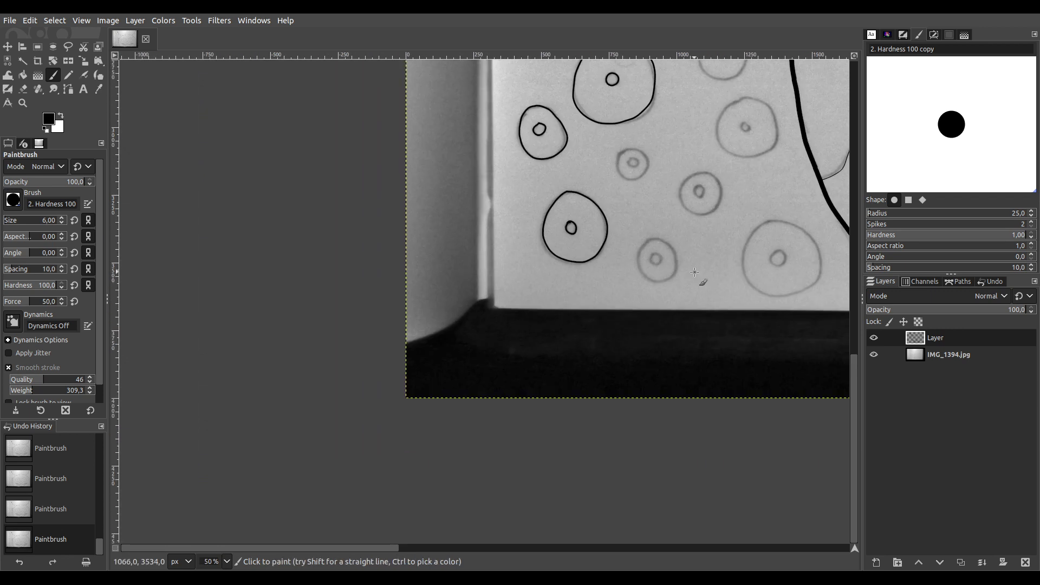
scroll(509, 286, "up", 4)
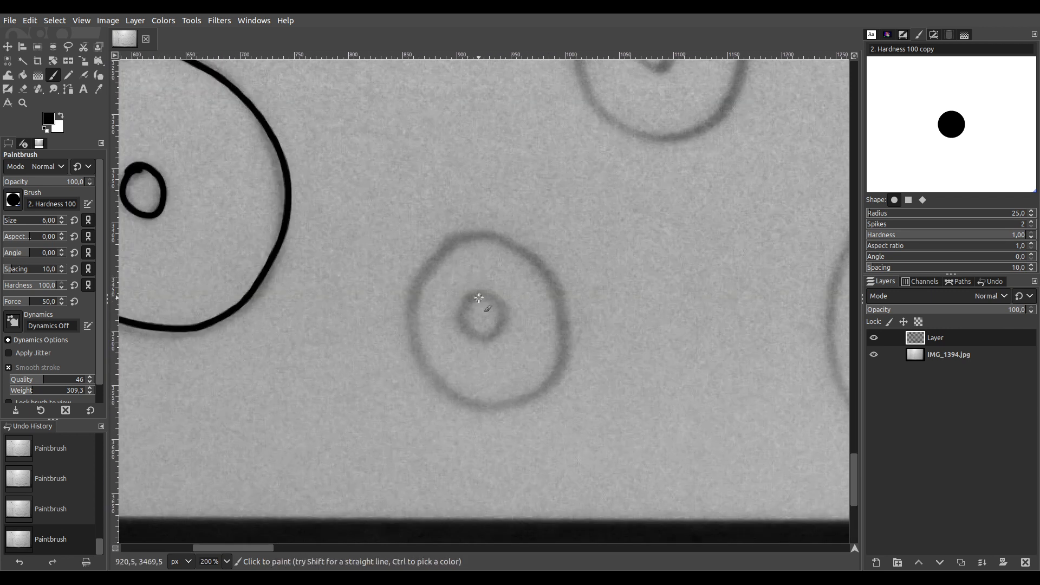
left_click_drag(479, 296, 462, 320)
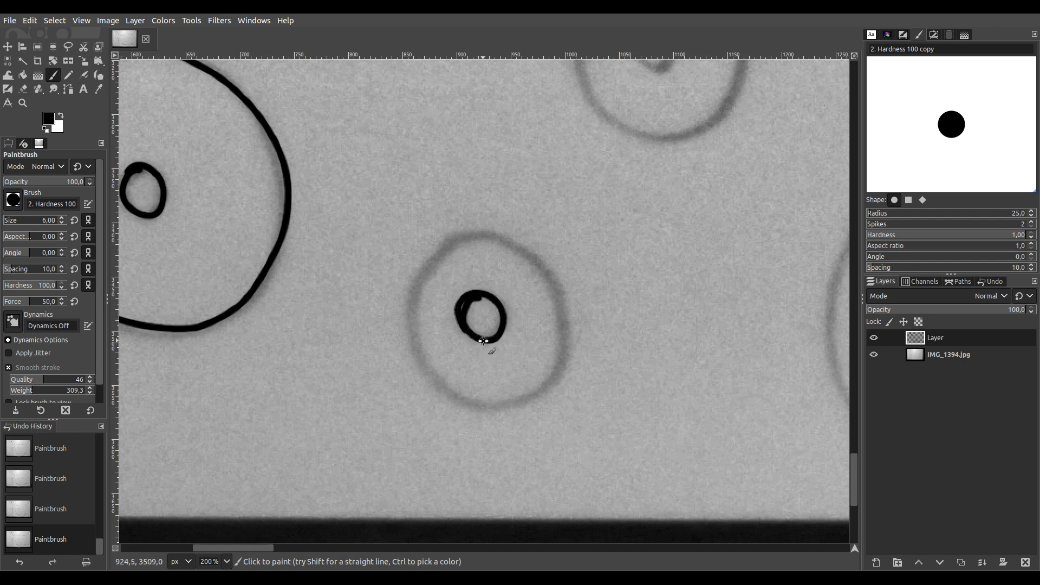
key("ctrl+z")
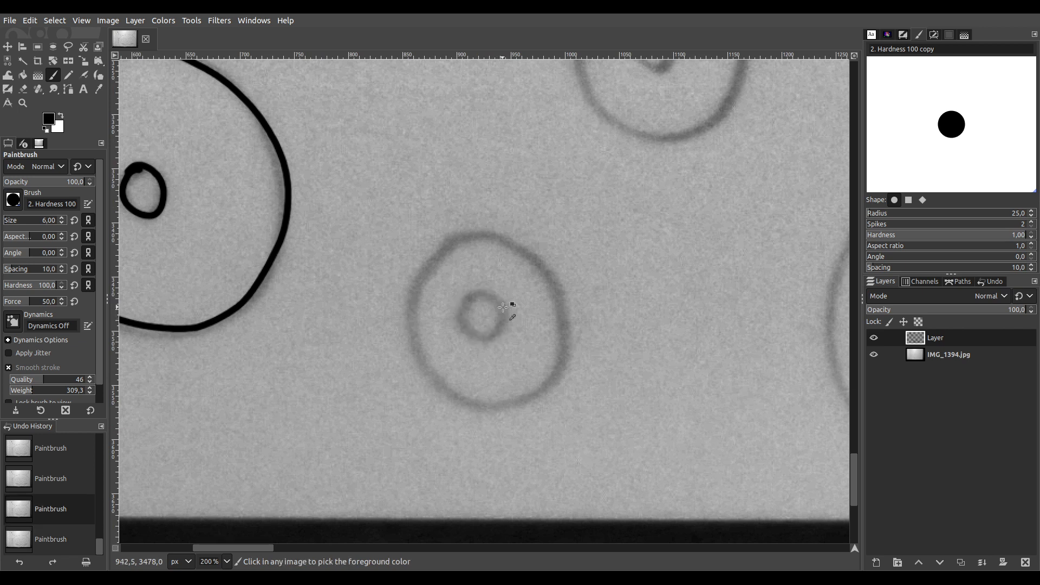
scroll(498, 307, "up", 4)
mouse_move(448, 254)
left_mouse_down()
mouse_move(399, 284)
mouse_move(382, 345)
mouse_move(390, 374)
mouse_move(444, 420)
mouse_move(485, 411)
mouse_move(517, 367)
mouse_move(525, 309)
mouse_move(479, 257)
mouse_move(435, 254)
left_mouse_up()
scroll(435, 254, "down", 3)
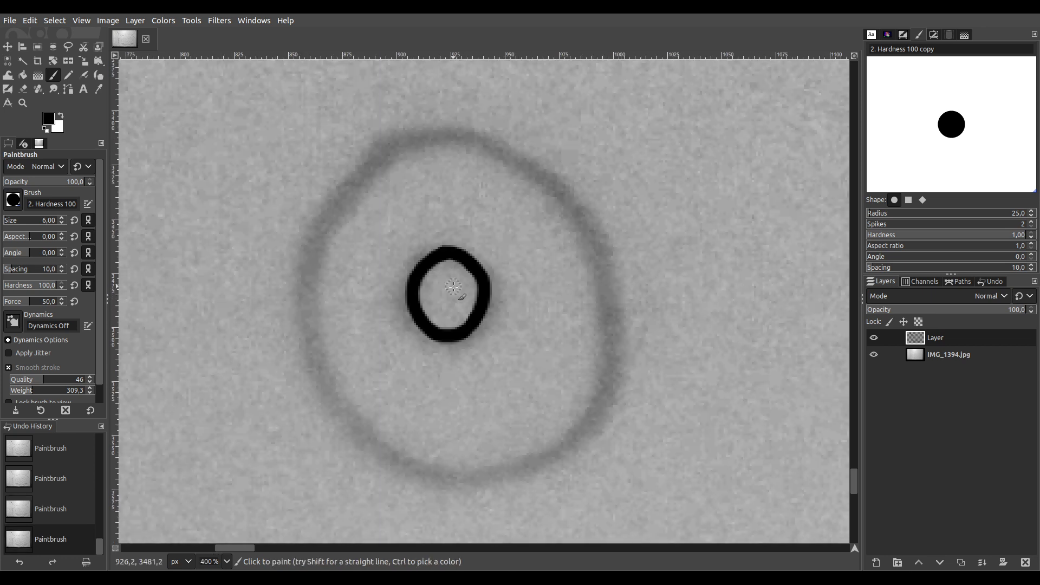
mouse_move(425, 117)
left_mouse_down()
mouse_move(395, 123)
mouse_move(337, 177)
mouse_move(313, 243)
mouse_move(309, 306)
mouse_move(345, 404)
mouse_move(385, 441)
mouse_move(446, 459)
mouse_move(509, 455)
mouse_move(578, 404)
mouse_move(595, 377)
mouse_move(608, 331)
mouse_move(599, 258)
mouse_move(565, 178)
mouse_move(537, 151)
mouse_move(479, 124)
mouse_move(401, 128)
left_mouse_up()
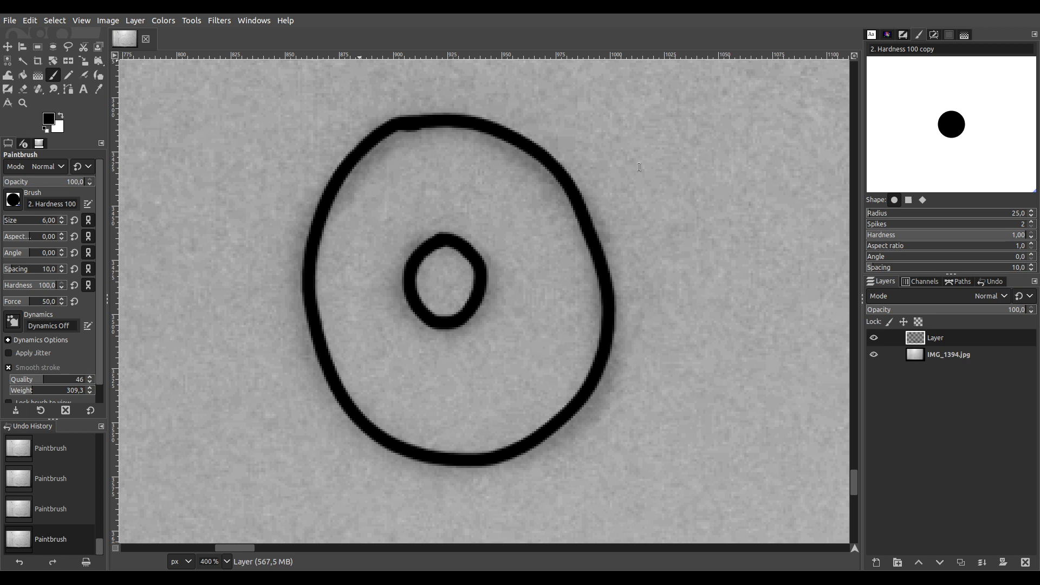
Trace the inner ring and outline of the large background circle between the page's lower edge and the head outline
scroll(650, 318, "down", 6)
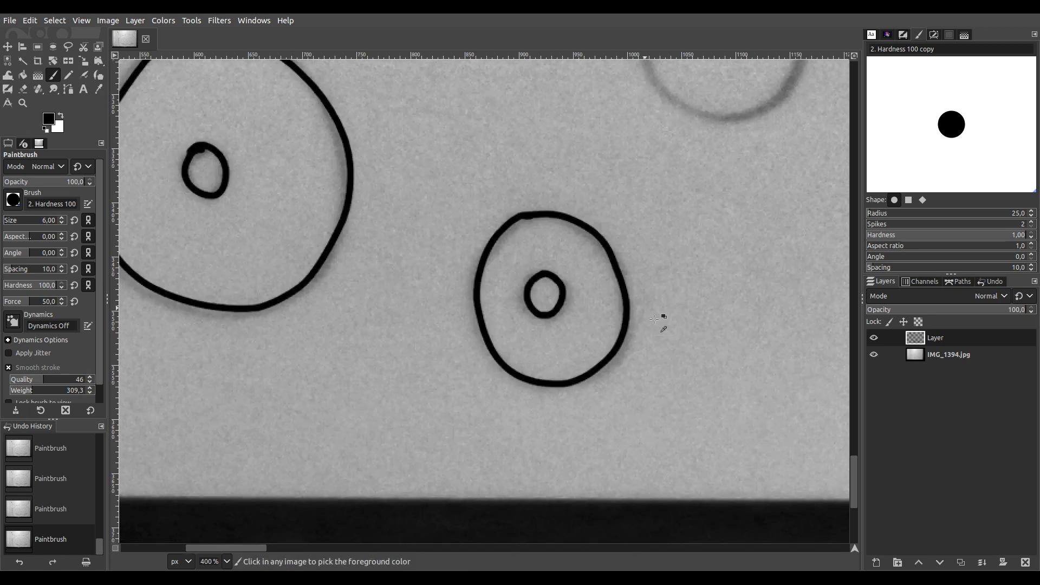
scroll(471, 301, "up", 3)
scroll(448, 262, "down", 1)
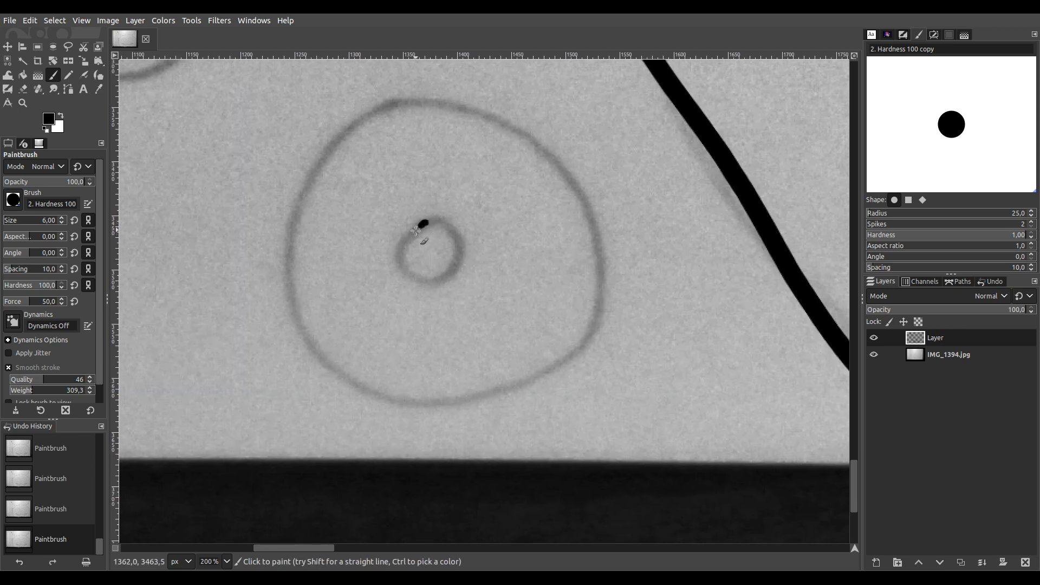
mouse_move(434, 284)
left_mouse_down()
mouse_move(461, 247)
mouse_move(452, 219)
left_mouse_up()
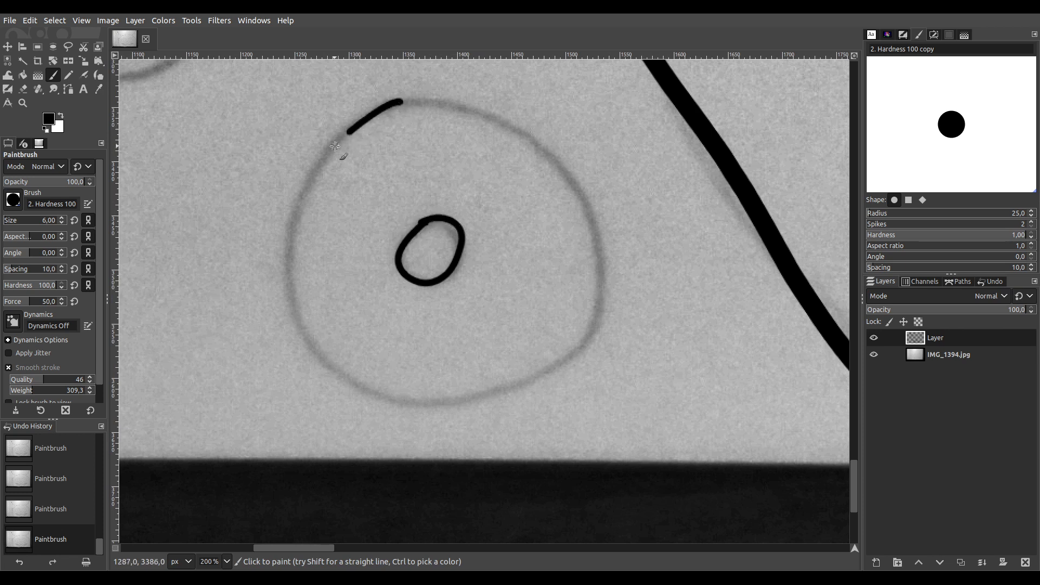
mouse_move(287, 271)
left_mouse_down()
mouse_move(324, 355)
mouse_move(356, 381)
mouse_move(384, 396)
mouse_move(453, 398)
left_mouse_up()
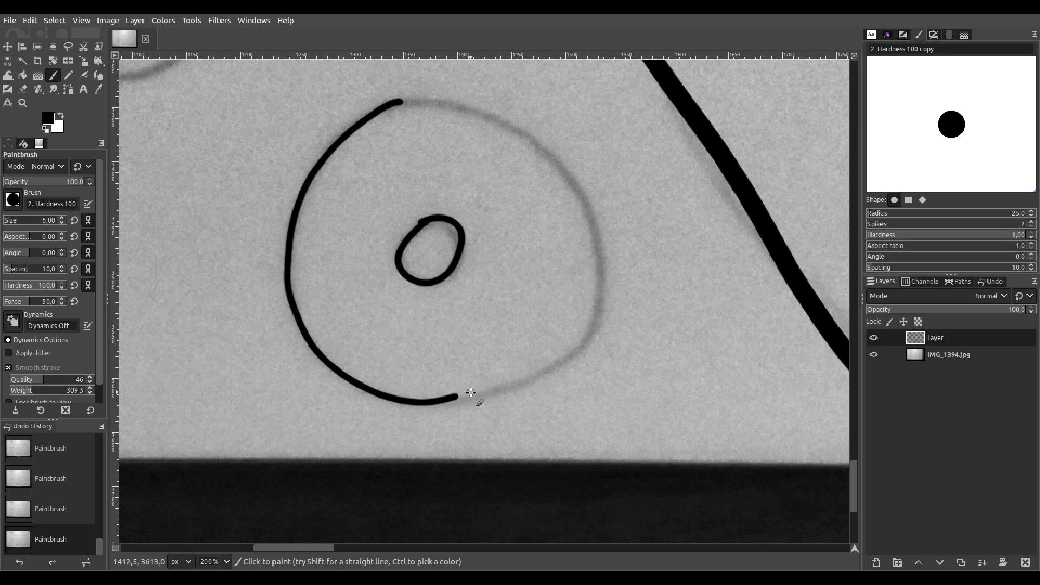
mouse_move(540, 365)
left_mouse_down()
mouse_move(578, 329)
mouse_move(589, 302)
mouse_move(596, 238)
mouse_move(577, 188)
left_mouse_up()
left_click_drag(489, 120, 458, 108)
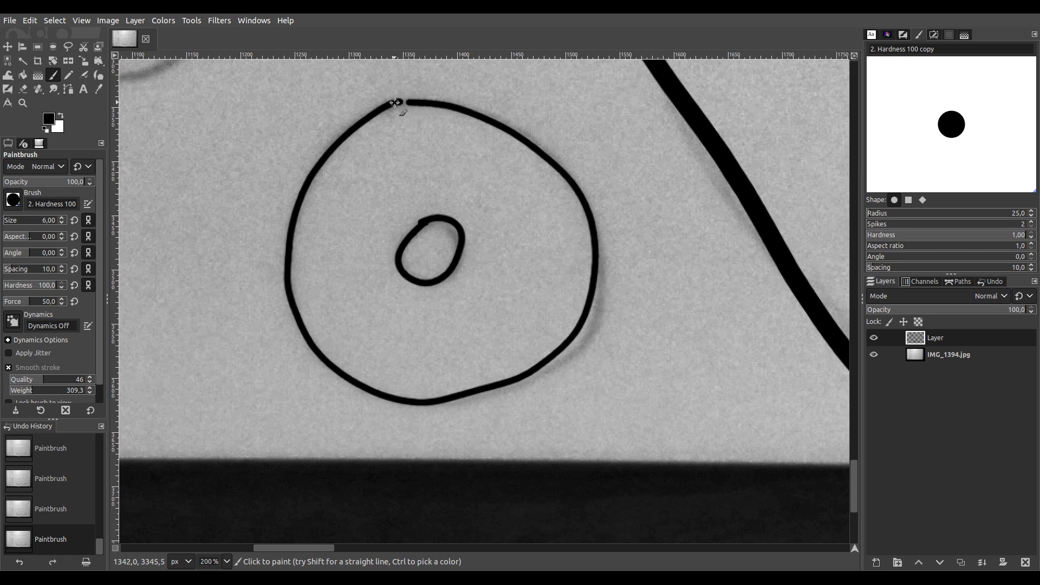
Trace the inner ring and outline of the medium circle above and between the two inked circles along the page's lower edge
scroll(477, 232, "up", 5)
scroll(564, 376, "up", 2)
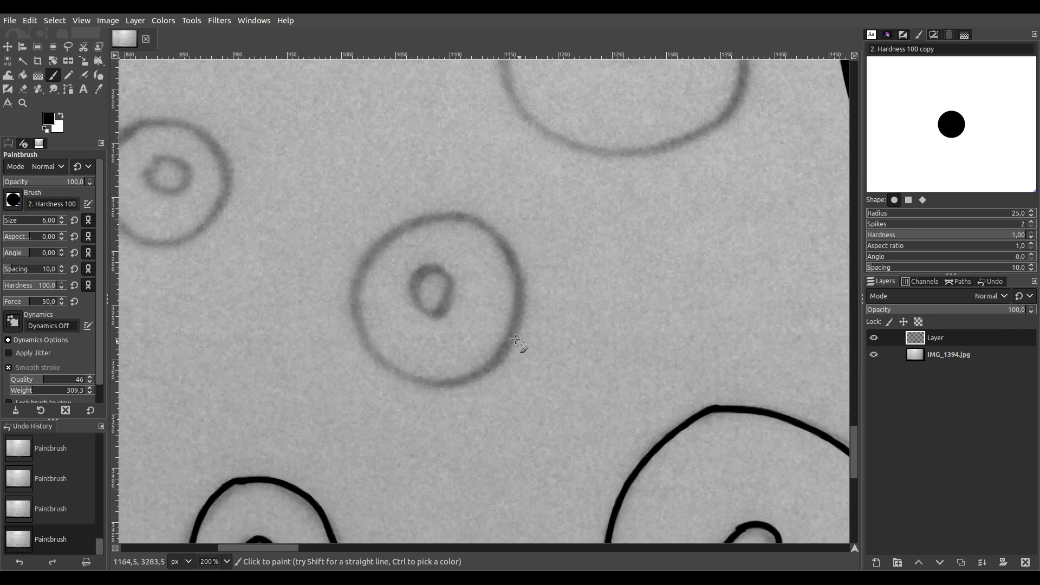
mouse_move(396, 252)
left_mouse_down()
mouse_move(381, 289)
mouse_move(396, 308)
mouse_move(415, 313)
mouse_move(431, 302)
mouse_move(431, 250)
mouse_move(396, 239)
mouse_move(384, 275)
left_mouse_up()
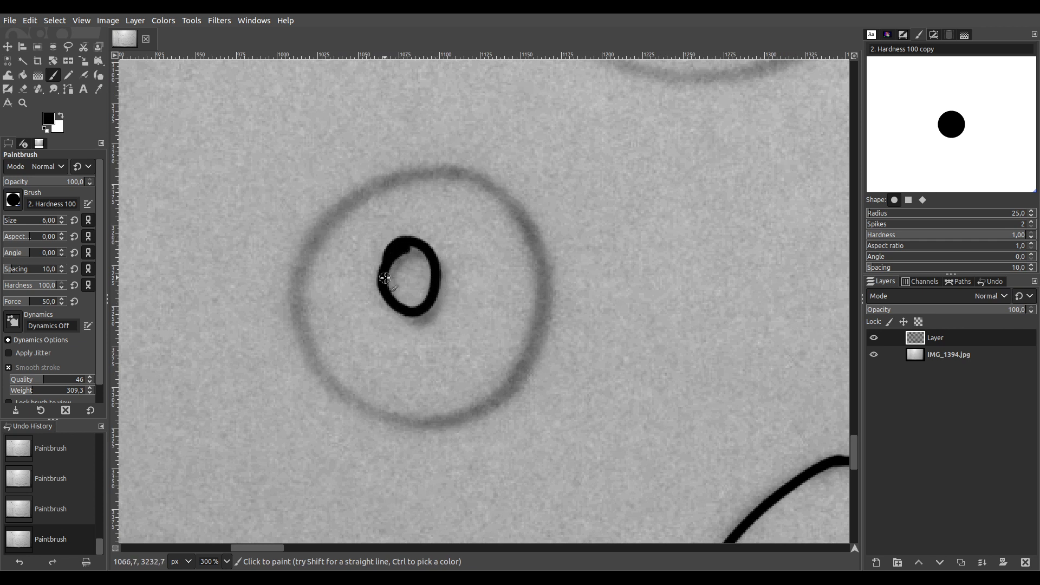
mouse_move(365, 197)
left_mouse_down()
mouse_move(329, 229)
mouse_move(307, 277)
mouse_move(316, 340)
mouse_move(350, 390)
mouse_move(397, 412)
mouse_move(476, 410)
mouse_move(538, 348)
mouse_move(553, 248)
mouse_move(522, 201)
mouse_move(471, 181)
mouse_move(399, 177)
left_mouse_up()
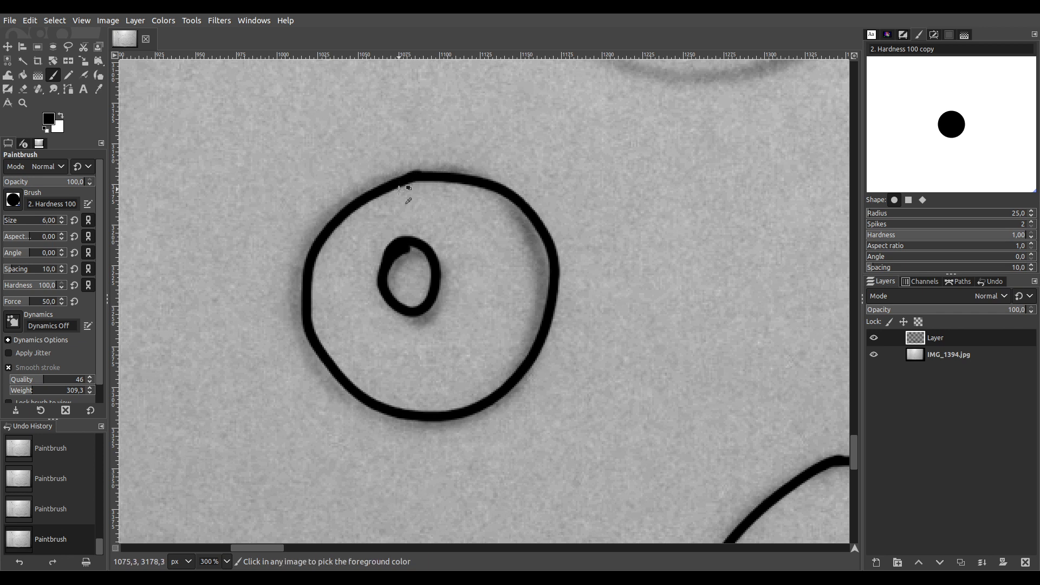
Trace the inner ring and outline of the small background circle up and left of the medium inked circle
scroll(405, 185, "down", 5)
scroll(314, 170, "up", 5)
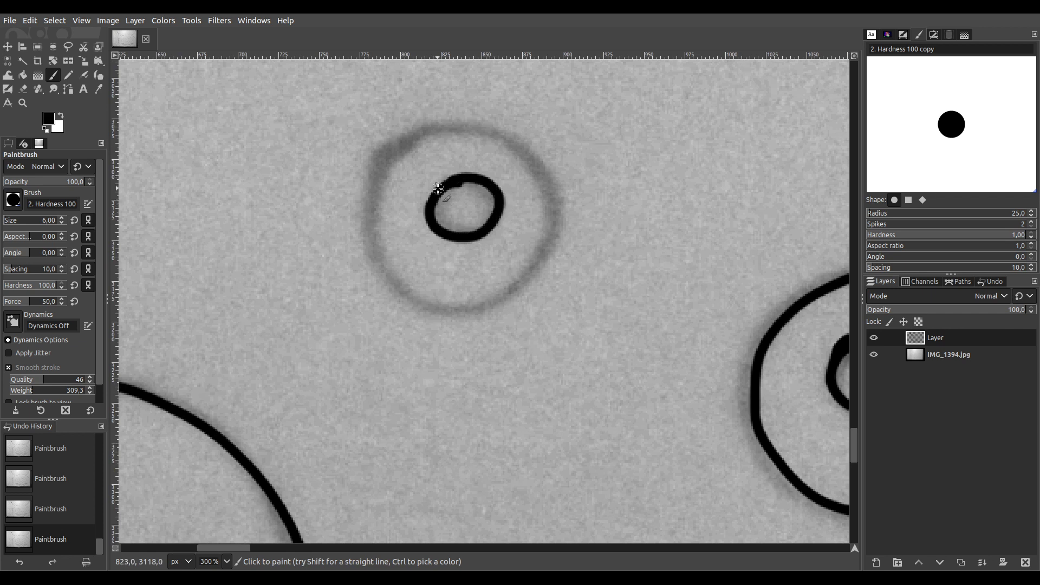
mouse_move(427, 132)
left_mouse_down()
mouse_move(382, 162)
mouse_move(364, 214)
mouse_move(363, 263)
mouse_move(415, 307)
mouse_move(454, 311)
mouse_move(512, 292)
mouse_move(553, 225)
mouse_move(542, 169)
left_mouse_up()
left_click_drag(502, 141, 457, 137)
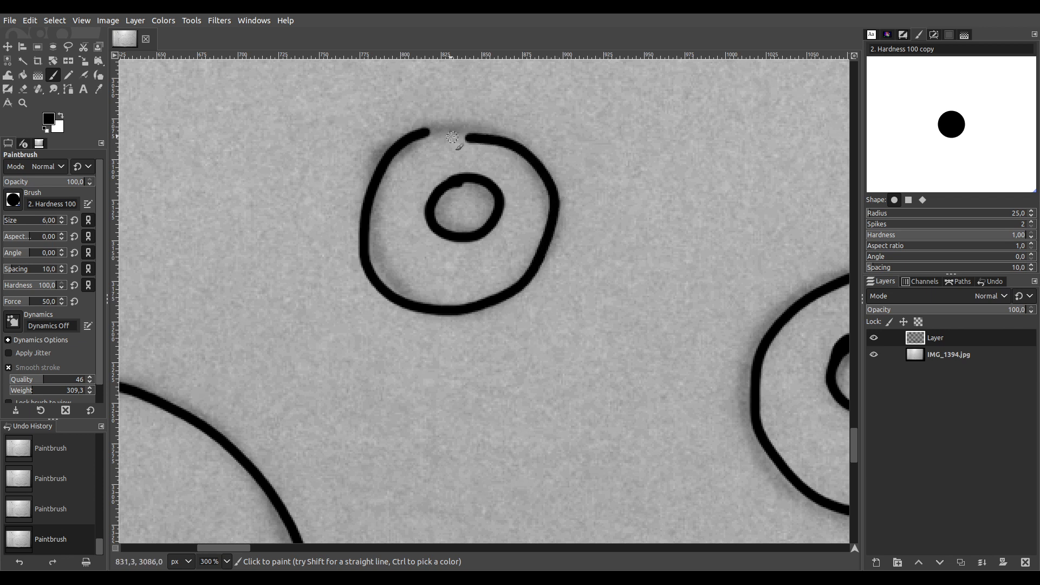
Trace the inner ring and outline of the background circle beside the head outline where the cheek patch begins
scroll(416, 133, "down", 3)
scroll(561, 231, "up", 3)
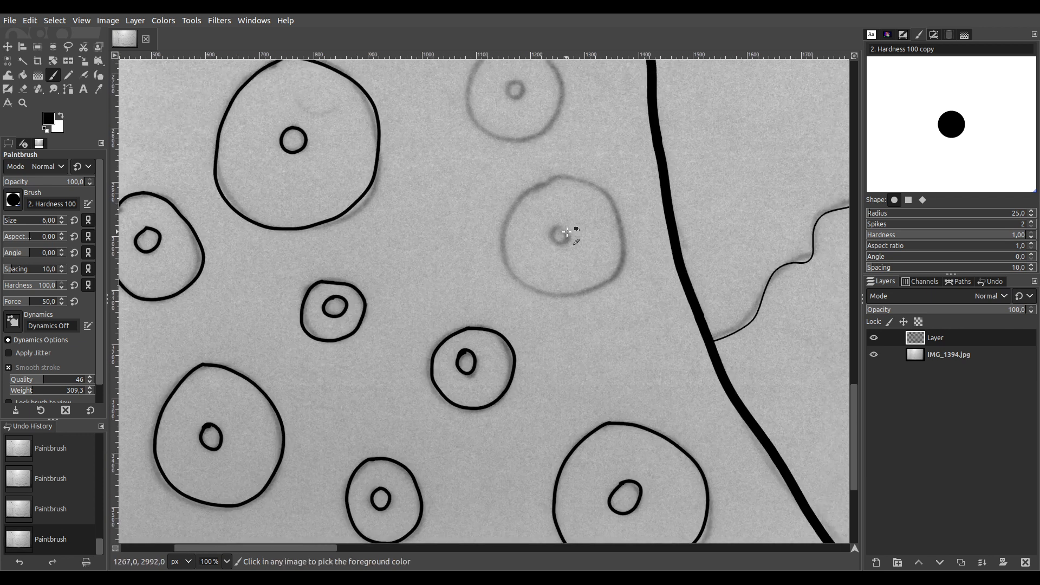
mouse_move(561, 231)
left_mouse_down()
mouse_move(417, 285)
mouse_move(428, 323)
mouse_move(470, 318)
left_mouse_up()
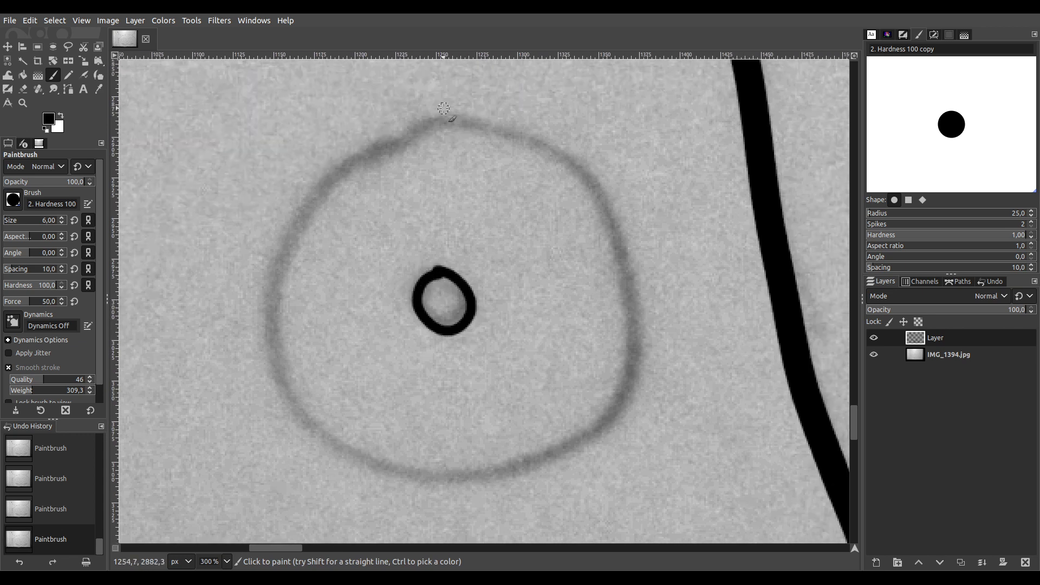
mouse_move(396, 135)
left_mouse_down()
mouse_move(317, 181)
mouse_move(279, 294)
mouse_move(284, 381)
mouse_move(318, 428)
mouse_move(369, 460)
mouse_move(424, 473)
mouse_move(494, 471)
mouse_move(609, 418)
mouse_move(629, 384)
mouse_move(634, 344)
mouse_move(605, 212)
left_mouse_up()
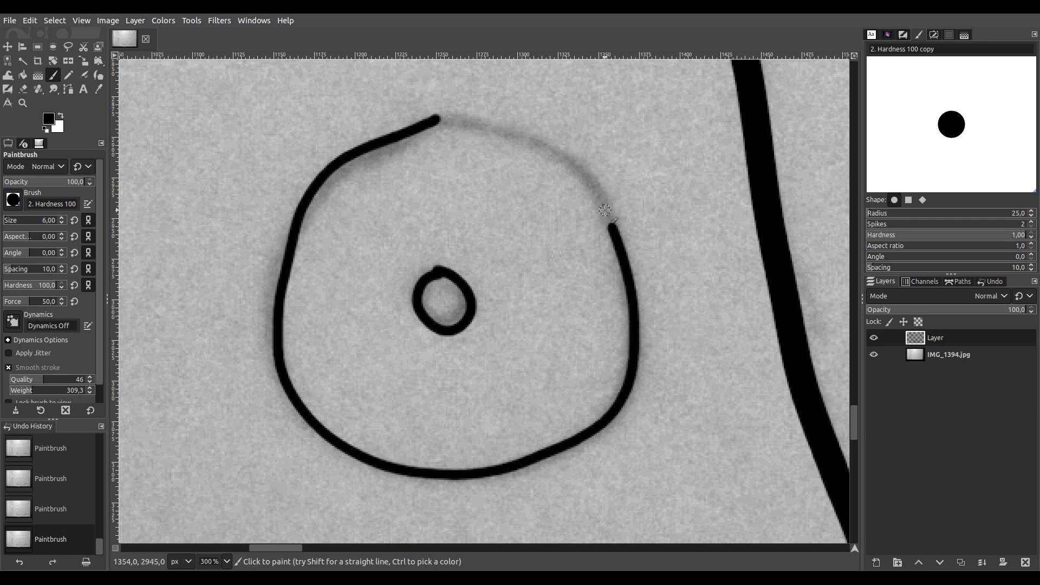
left_click_drag(580, 176, 547, 147)
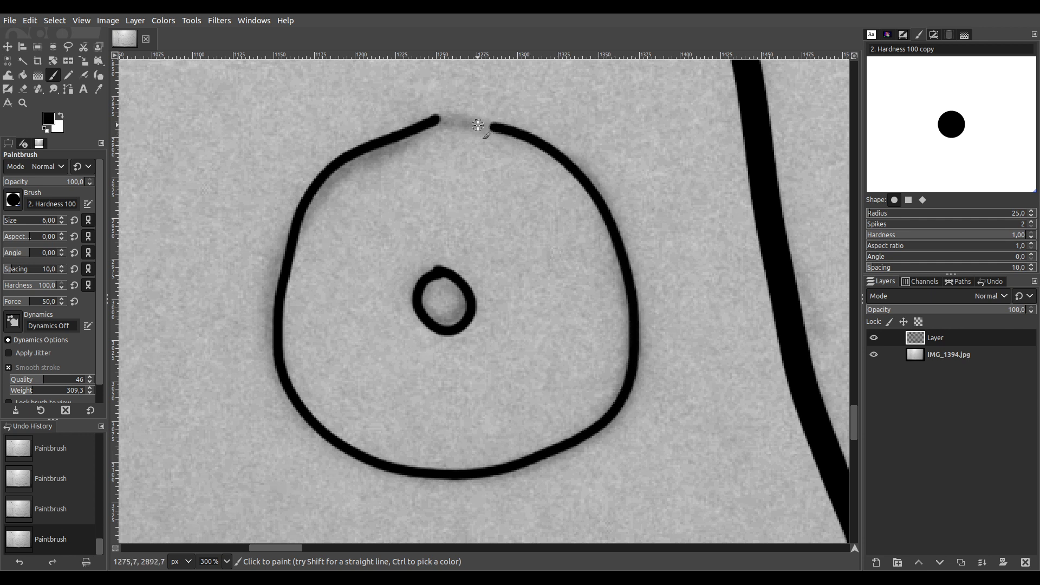
left_click_drag(480, 125, 439, 119)
scroll(428, 130, "down", 4, "ctrl")
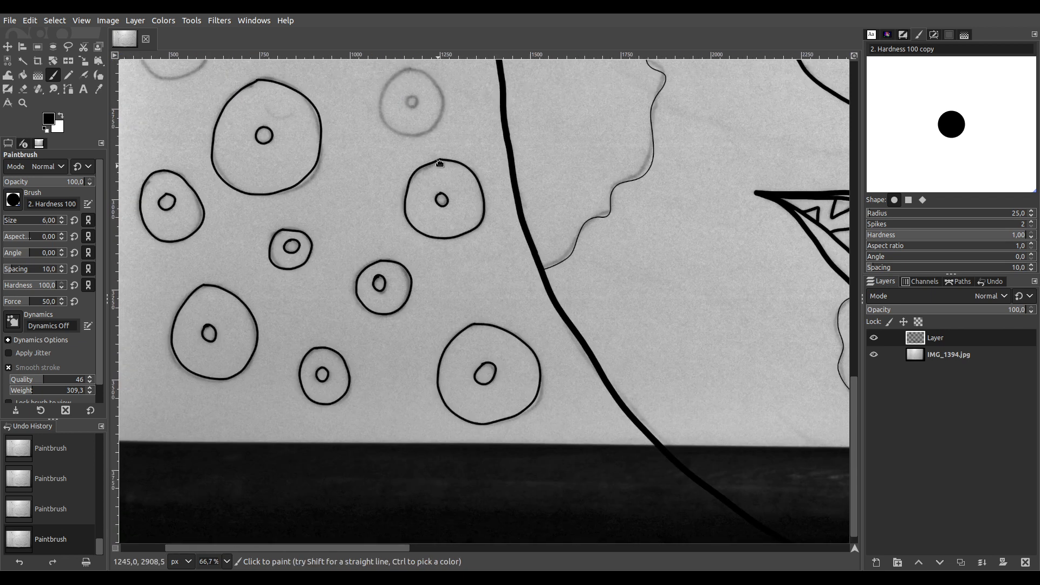
Trace the inner ring and outline of the background circle directly above the inked one beside the cheek patch's lower end
scroll(446, 253, "up", 4, "ctrl")
mouse_move(475, 261)
left_mouse_down()
mouse_move(451, 274)
mouse_move(451, 297)
left_mouse_up()
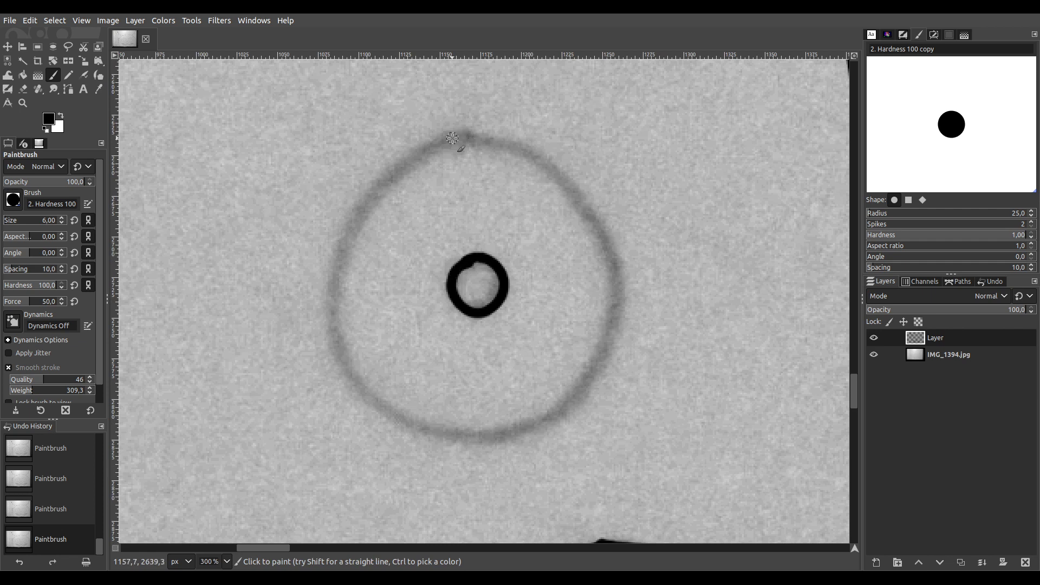
mouse_move(411, 161)
left_mouse_down()
mouse_move(348, 224)
mouse_move(331, 330)
mouse_move(375, 409)
mouse_move(478, 434)
mouse_move(535, 411)
mouse_move(571, 375)
mouse_move(598, 320)
mouse_move(604, 262)
mouse_move(594, 203)
mouse_move(543, 146)
mouse_move(496, 129)
mouse_move(445, 132)
left_mouse_up()
Trace the inner ring and outline of the medium background circle up and left of the circle just inked
scroll(417, 146, "up", 10)
scroll(368, 216, "left", 5)
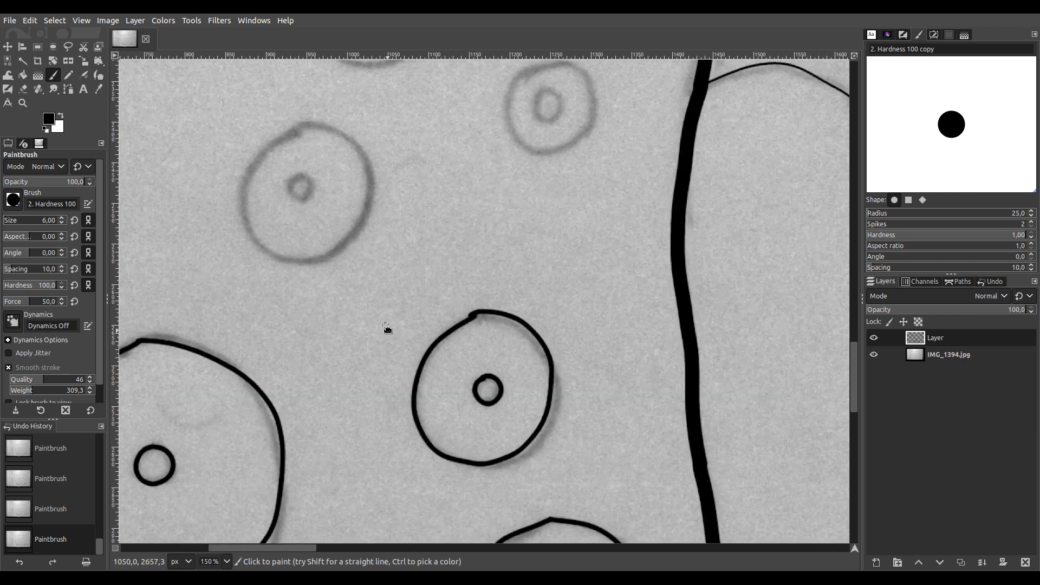
scroll(363, 222, "left", 4)
scroll(414, 252, "up", 1)
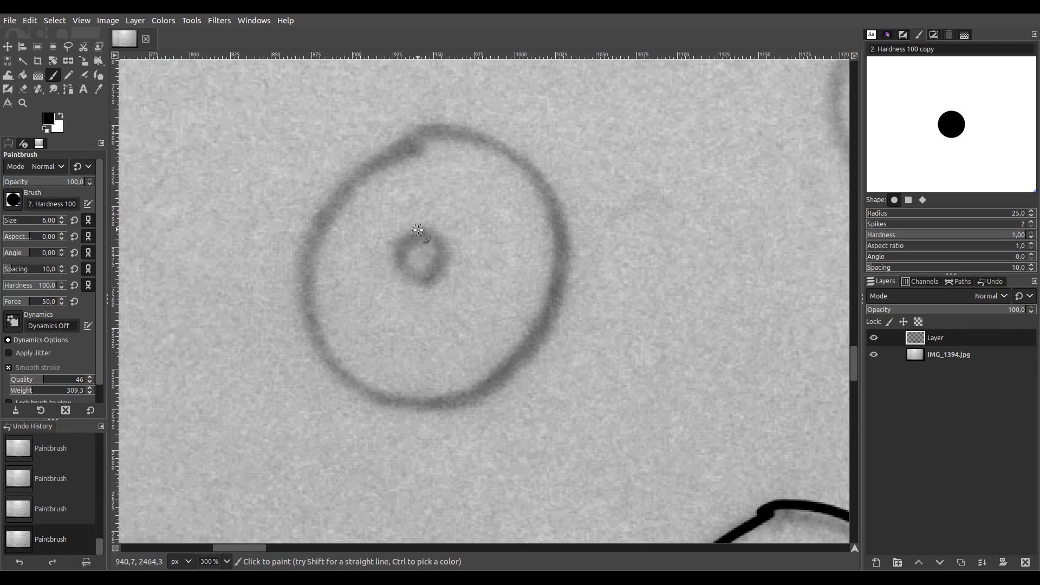
left_click_drag(399, 273, 442, 275)
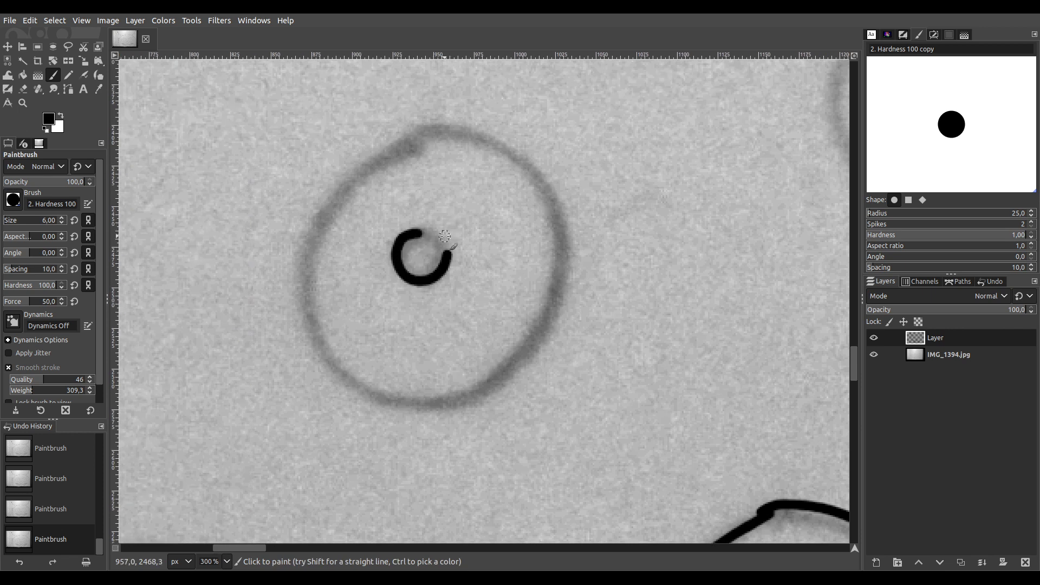
left_click_drag(415, 229, 424, 228)
mouse_move(421, 136)
left_mouse_down()
mouse_move(322, 198)
mouse_move(300, 226)
mouse_move(298, 295)
mouse_move(348, 378)
mouse_move(396, 401)
mouse_move(436, 401)
mouse_move(483, 377)
mouse_move(533, 321)
mouse_move(555, 206)
mouse_move(514, 149)
mouse_move(400, 135)
left_mouse_up()
Trace the inner ring and outline of the small background circle beside the head outline at the cheek patch's upper end
scroll(660, 142, "down", 4)
scroll(660, 141, "up", 4)
mouse_move(549, 179)
left_mouse_down()
mouse_move(530, 188)
mouse_move(526, 223)
mouse_move(536, 239)
mouse_move(563, 242)
mouse_move(584, 221)
left_mouse_up()
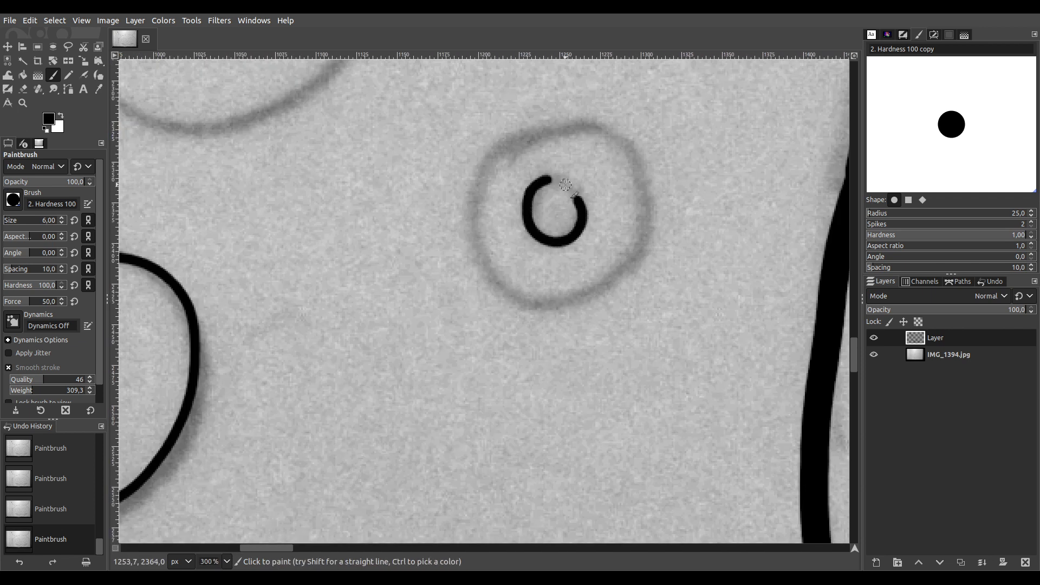
mouse_move(567, 123)
left_mouse_down()
mouse_move(495, 157)
mouse_move(478, 184)
mouse_move(478, 228)
mouse_move(503, 300)
mouse_move(576, 305)
mouse_move(632, 269)
mouse_move(655, 224)
mouse_move(632, 137)
mouse_move(550, 132)
left_mouse_up()
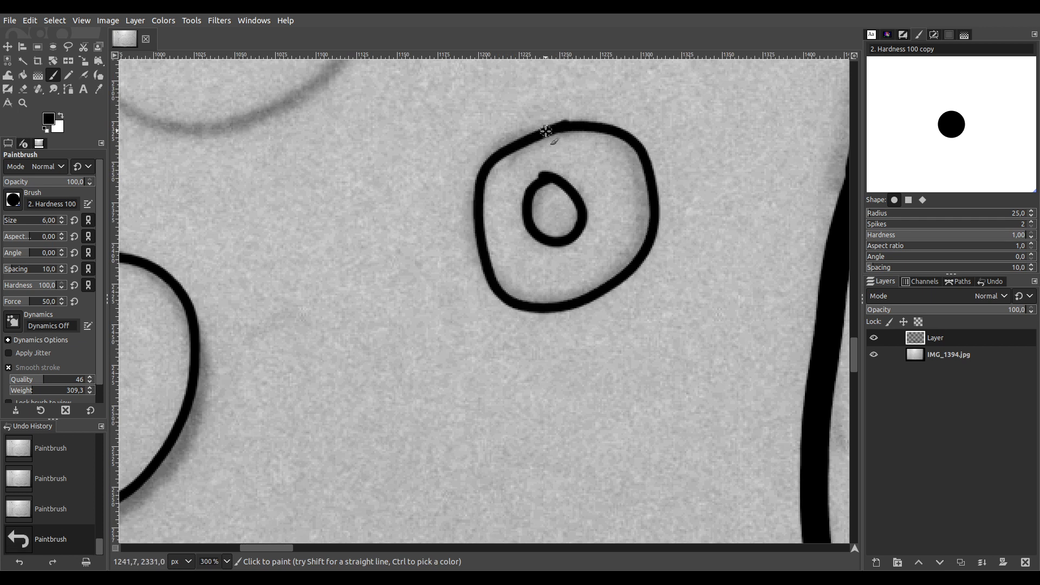
Trace the inner ring and outline of the larger circle up and left of the small circle at the cheek patch's upper end
left_click_drag(332, 218, 611, 498)
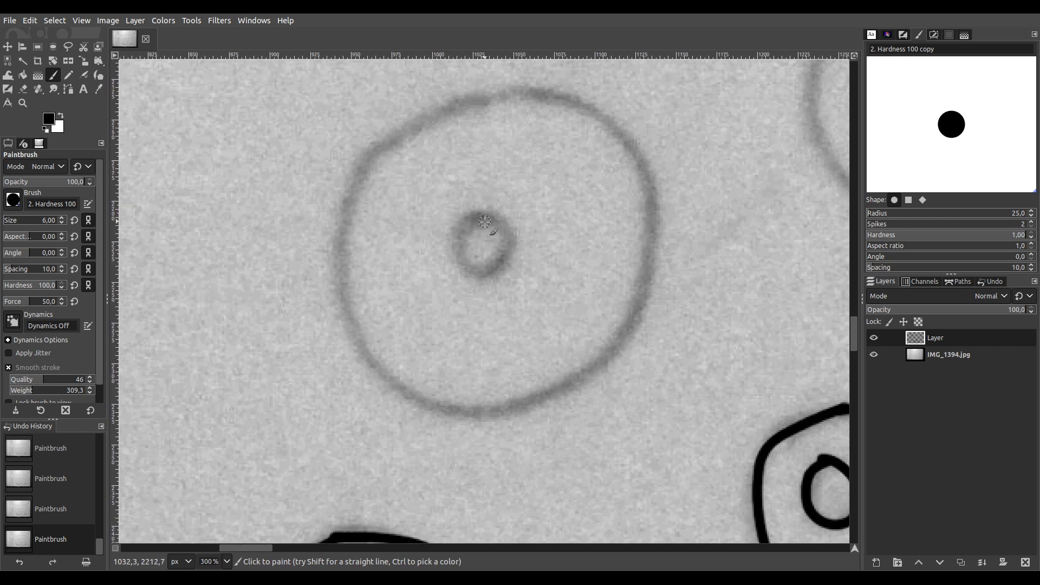
mouse_move(477, 216)
left_mouse_down()
mouse_move(455, 250)
mouse_move(463, 264)
mouse_move(500, 264)
mouse_move(510, 228)
left_mouse_up()
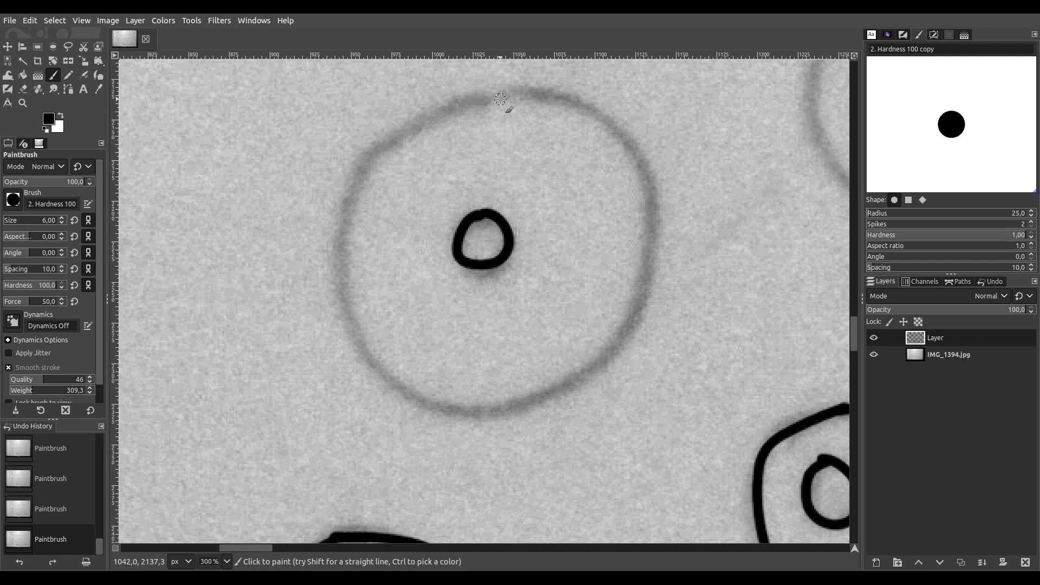
mouse_move(470, 101)
left_mouse_down()
mouse_move(409, 125)
mouse_move(364, 170)
mouse_move(350, 194)
mouse_move(337, 303)
mouse_move(389, 380)
mouse_move(477, 409)
mouse_move(562, 387)
mouse_move(607, 352)
mouse_move(638, 295)
mouse_move(652, 226)
mouse_move(640, 161)
mouse_move(626, 139)
mouse_move(561, 99)
left_mouse_up()
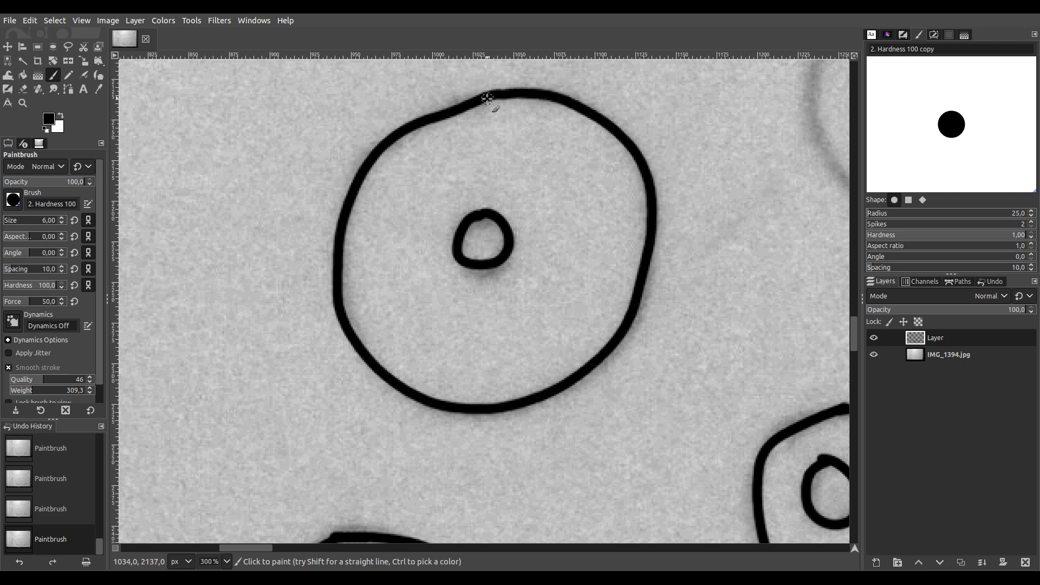
Trace the inner ring and outline of the large circle at the same height, closer to the page's left edge
scroll(232, 213, "left", 10)
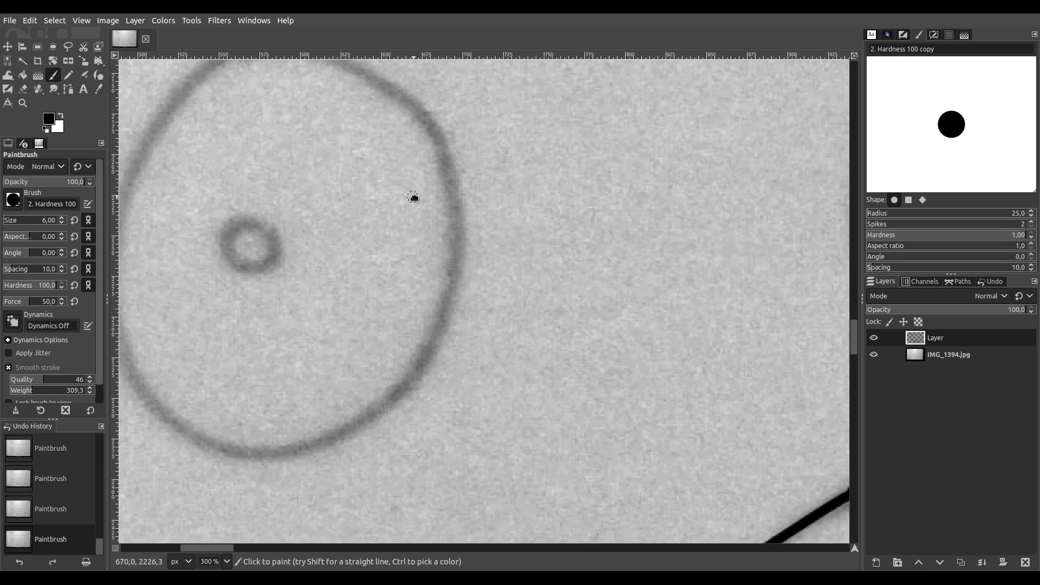
mouse_move(420, 270)
left_mouse_down()
mouse_move(388, 294)
mouse_move(393, 317)
mouse_move(432, 322)
mouse_move(451, 303)
mouse_move(440, 261)
mouse_move(417, 258)
mouse_move(402, 279)
left_mouse_up()
mouse_move(431, 91)
left_mouse_down()
mouse_move(408, 94)
mouse_move(364, 125)
mouse_move(307, 205)
mouse_move(291, 245)
mouse_move(285, 363)
mouse_move(318, 446)
mouse_move(366, 494)
mouse_move(463, 511)
mouse_move(550, 481)
mouse_move(595, 438)
mouse_move(633, 344)
mouse_move(639, 235)
mouse_move(595, 166)
mouse_move(560, 137)
mouse_move(492, 100)
mouse_move(401, 100)
left_mouse_up()
Trace the inner ring and outline of the remaining pencil circle along the page's left edge, below the large circle just inked
scroll(401, 100, "down", 5)
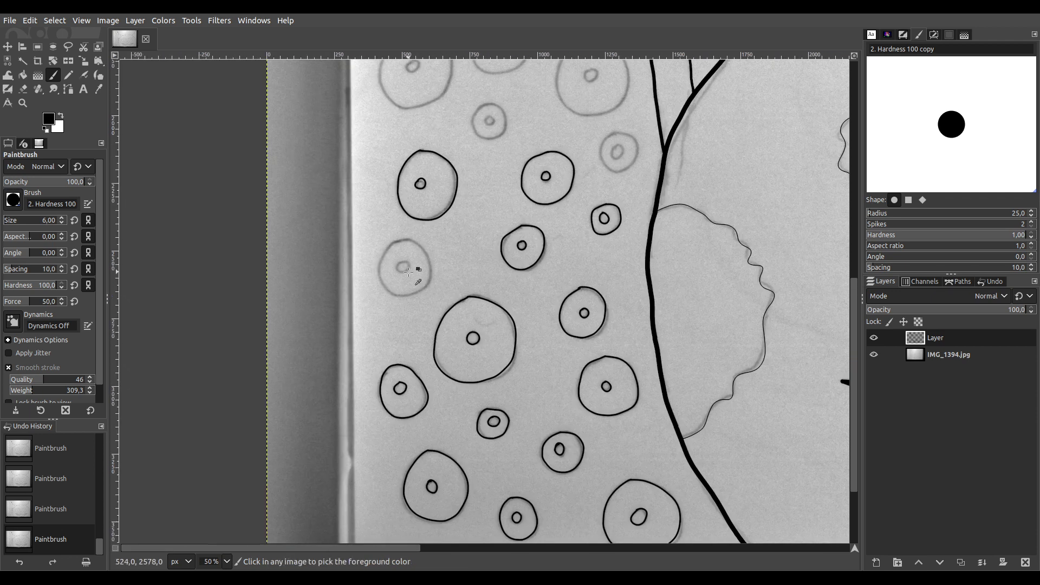
scroll(428, 279, "up", 5)
left_click_drag(416, 237, 385, 245)
mouse_move(379, 282)
left_mouse_down()
mouse_move(430, 295)
mouse_move(456, 271)
mouse_move(457, 250)
mouse_move(407, 236)
left_mouse_up()
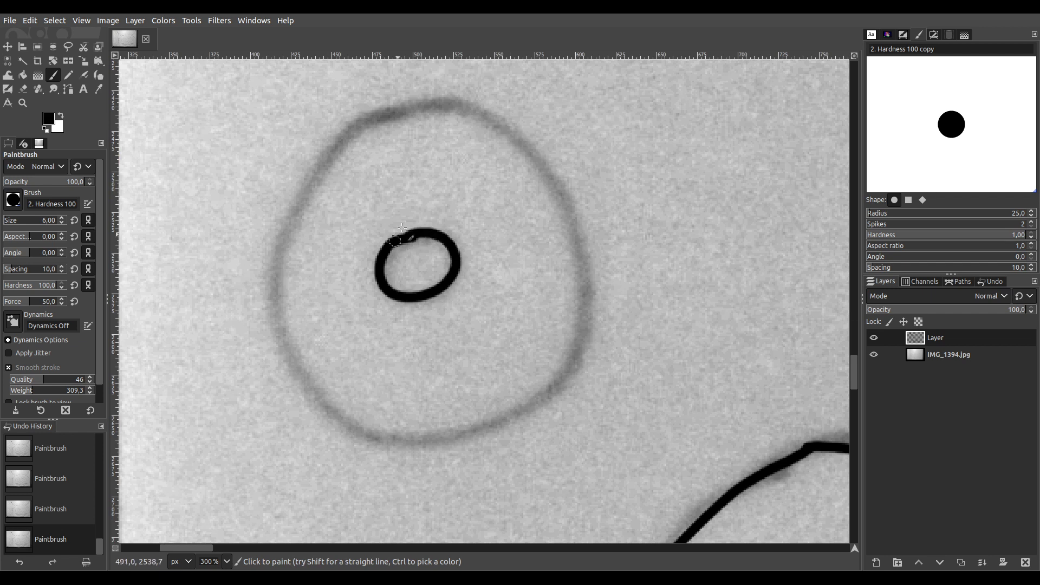
mouse_move(401, 107)
left_mouse_down()
mouse_move(338, 141)
mouse_move(270, 257)
mouse_move(270, 309)
mouse_move(299, 373)
mouse_move(338, 421)
mouse_move(400, 451)
mouse_move(470, 441)
mouse_move(548, 389)
mouse_move(583, 328)
mouse_move(594, 276)
mouse_move(586, 213)
mouse_move(560, 167)
mouse_move(505, 118)
mouse_move(403, 106)
left_mouse_up()
Trace the inner ring and outline of the small background circle beside the point where the ear meets the head outline
scroll(578, 176, "down", 5)
scroll(458, 357, "right", 5)
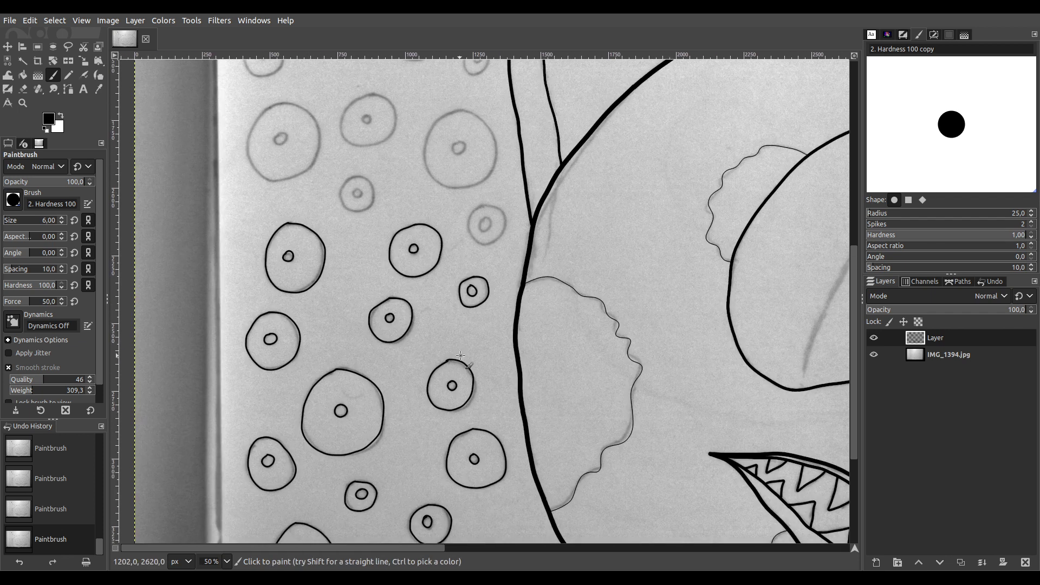
scroll(498, 226, "up", 5)
mouse_move(464, 267)
left_mouse_down()
mouse_move(475, 317)
mouse_move(503, 317)
mouse_move(521, 299)
mouse_move(525, 232)
mouse_move(505, 228)
mouse_move(458, 253)
left_mouse_up()
mouse_move(479, 160)
left_mouse_down()
mouse_move(440, 184)
mouse_move(399, 240)
mouse_move(392, 300)
mouse_move(413, 349)
mouse_move(487, 402)
mouse_move(577, 359)
mouse_move(609, 284)
mouse_move(615, 223)
mouse_move(556, 175)
mouse_move(491, 156)
mouse_move(476, 167)
left_mouse_up()
Trace the inner ring and outline of the large background circle beside the lower part of the ear
scroll(476, 167, "down", 1)
scroll(355, 204, "up", 5)
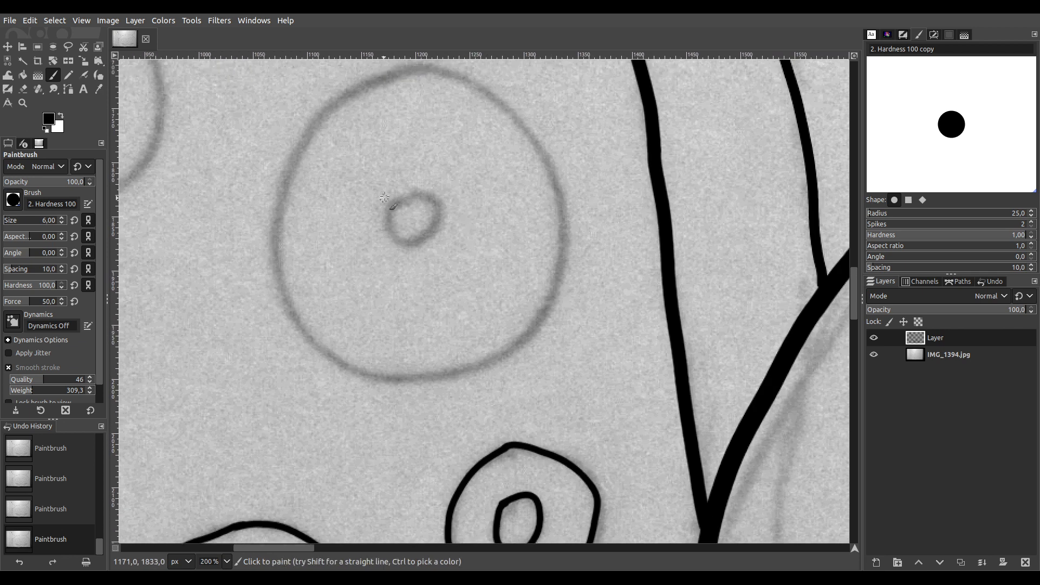
scroll(419, 217, "up", 2)
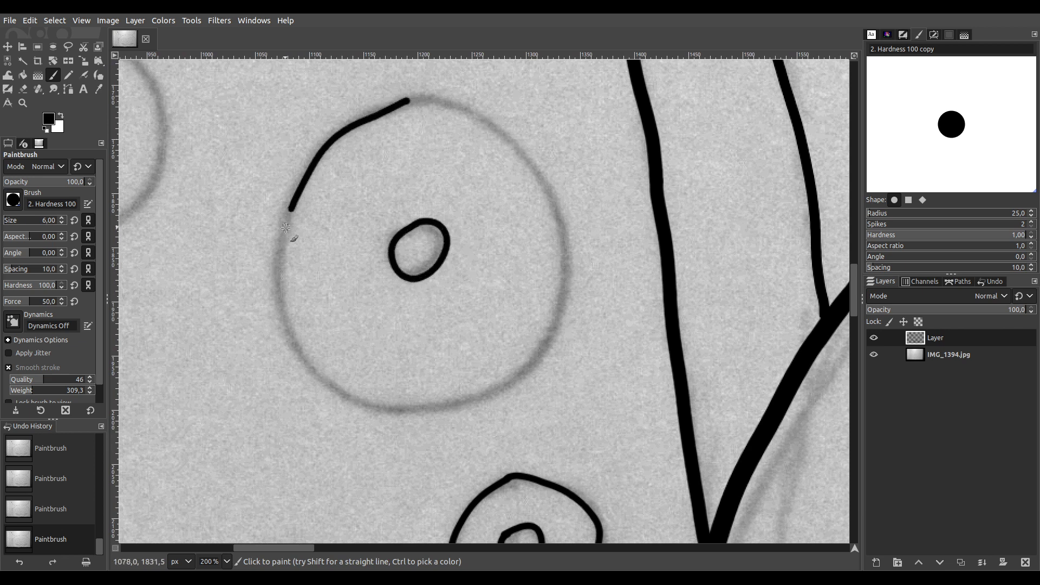
left_click_drag(280, 271, 285, 330)
mouse_move(357, 406)
left_mouse_down()
mouse_move(465, 405)
mouse_move(502, 386)
mouse_move(536, 349)
mouse_move(554, 267)
mouse_move(548, 222)
mouse_move(501, 135)
left_mouse_up()
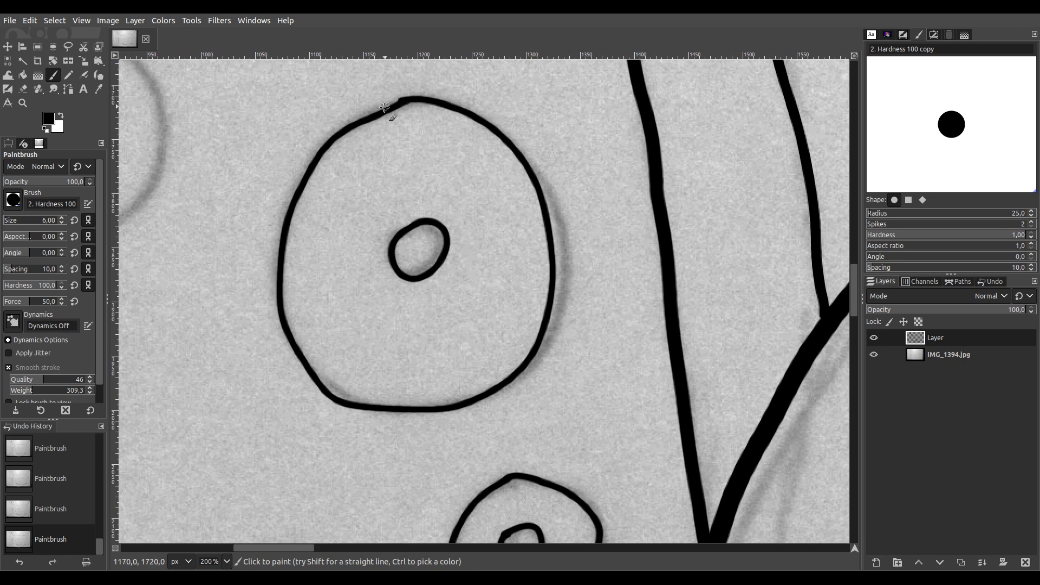
Trace the inner ring and outline of the small background circle down and left of the large circle beside the ear
left_click_drag(260, 177, 539, 320)
left_click_drag(357, 398, 462, 171)
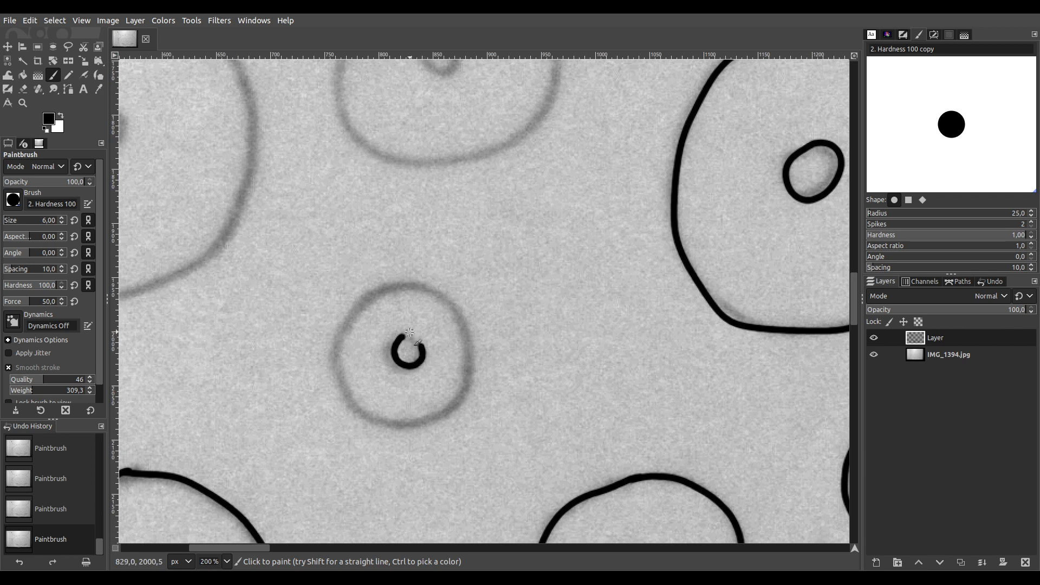
mouse_move(391, 335)
left_mouse_down()
mouse_move(398, 341)
mouse_move(441, 274)
left_mouse_up()
scroll(401, 344, "up", 2)
mouse_move(436, 152)
left_mouse_down()
mouse_move(411, 164)
mouse_move(362, 194)
mouse_move(322, 256)
mouse_move(312, 296)
mouse_move(320, 342)
mouse_move(356, 404)
mouse_move(386, 425)
mouse_move(431, 433)
mouse_move(526, 413)
mouse_move(558, 373)
mouse_move(572, 252)
mouse_move(545, 203)
mouse_move(422, 153)
left_mouse_up()
Trace the inner ring and outline of the medium background circle directly above the small circle just inked
scroll(541, 186, "down", 3)
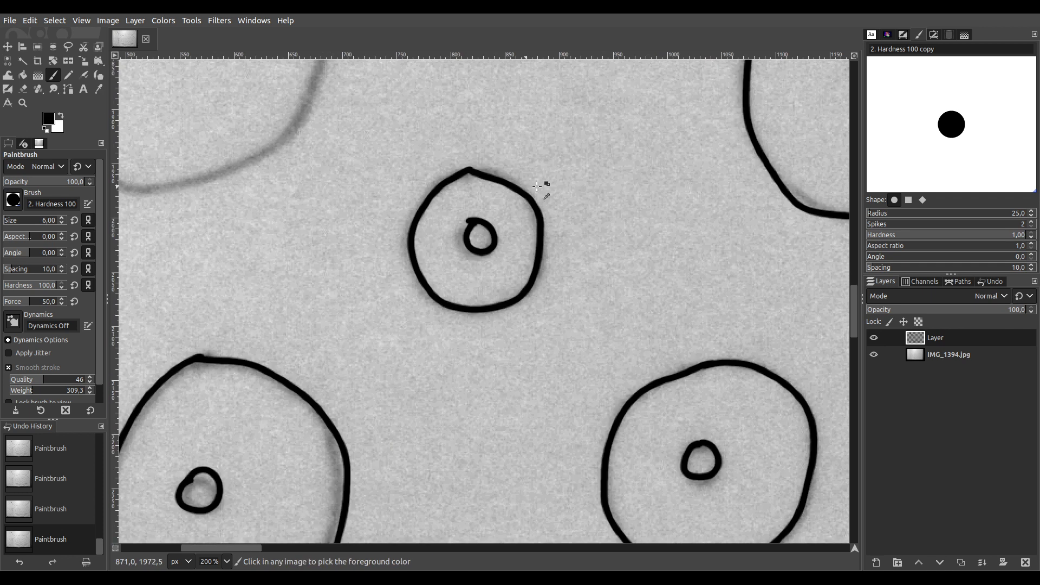
left_click_drag(541, 186, 526, 464)
scroll(518, 428, "up", 2)
scroll(494, 367, "up", 2)
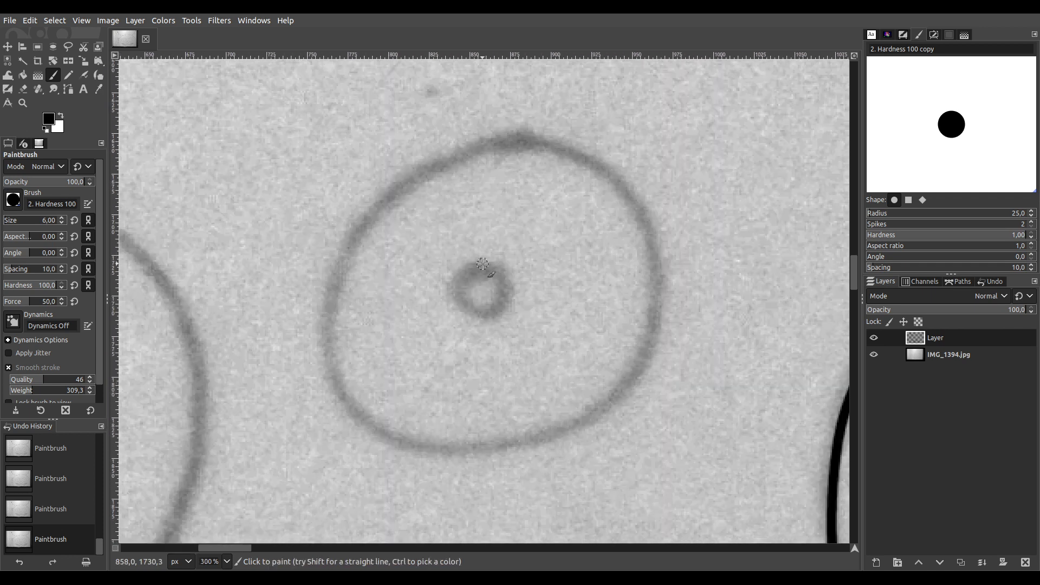
mouse_move(477, 318)
left_mouse_down()
mouse_move(508, 283)
mouse_move(455, 266)
left_mouse_up()
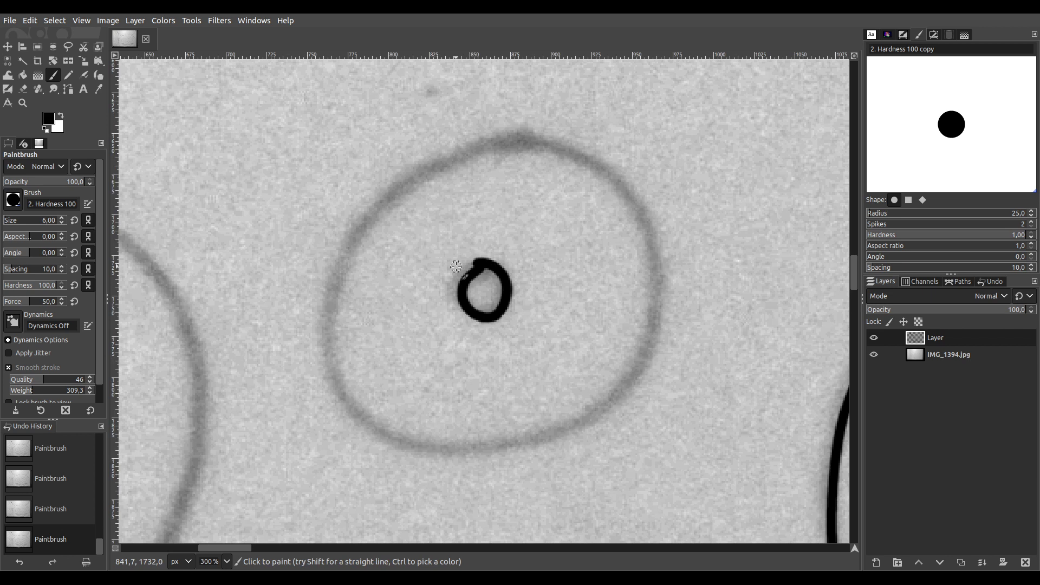
mouse_move(475, 155)
left_mouse_down()
mouse_move(415, 190)
mouse_move(368, 240)
mouse_move(336, 299)
mouse_move(333, 349)
mouse_move(375, 442)
mouse_move(416, 455)
mouse_move(501, 449)
mouse_move(567, 418)
mouse_move(622, 371)
mouse_move(652, 313)
mouse_move(632, 192)
left_mouse_up()
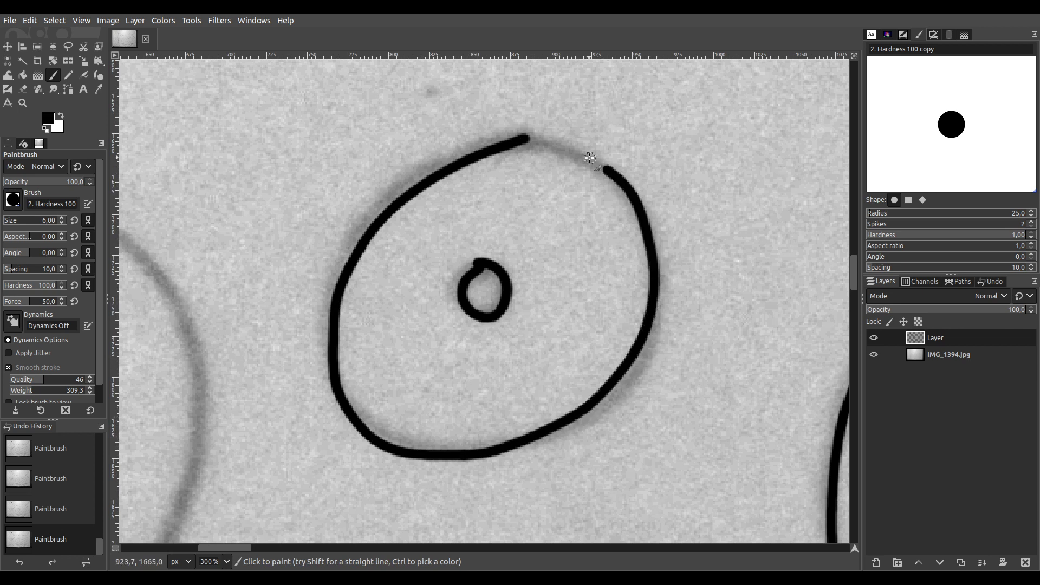
left_click_drag(519, 142, 526, 142)
Trace the inner ring and outline of the large circle between the page's left edge and the medium circle just inked
scroll(517, 141, "down", 10)
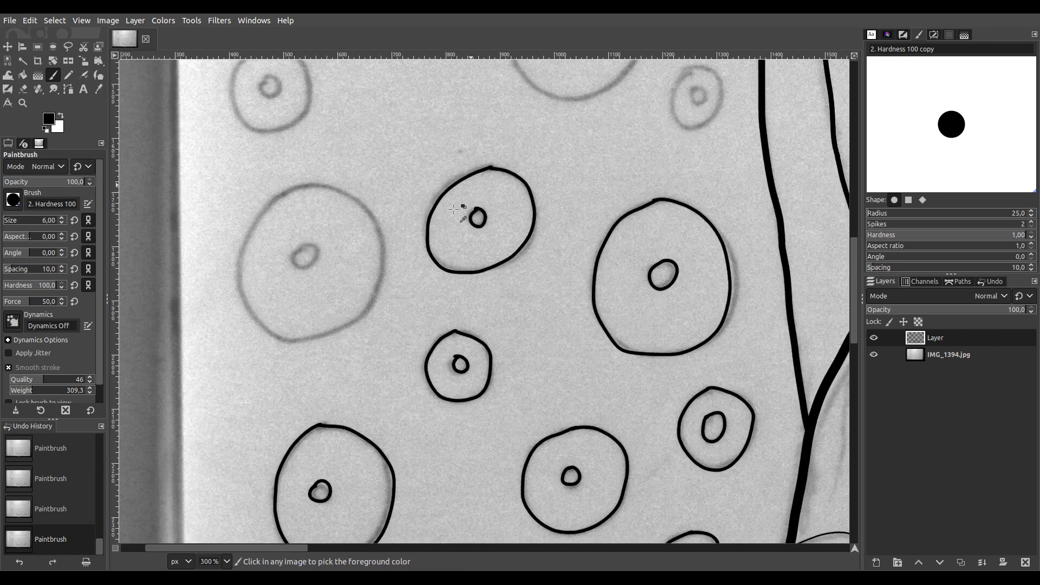
scroll(449, 219, "up", 7)
scroll(431, 254, "up", 2)
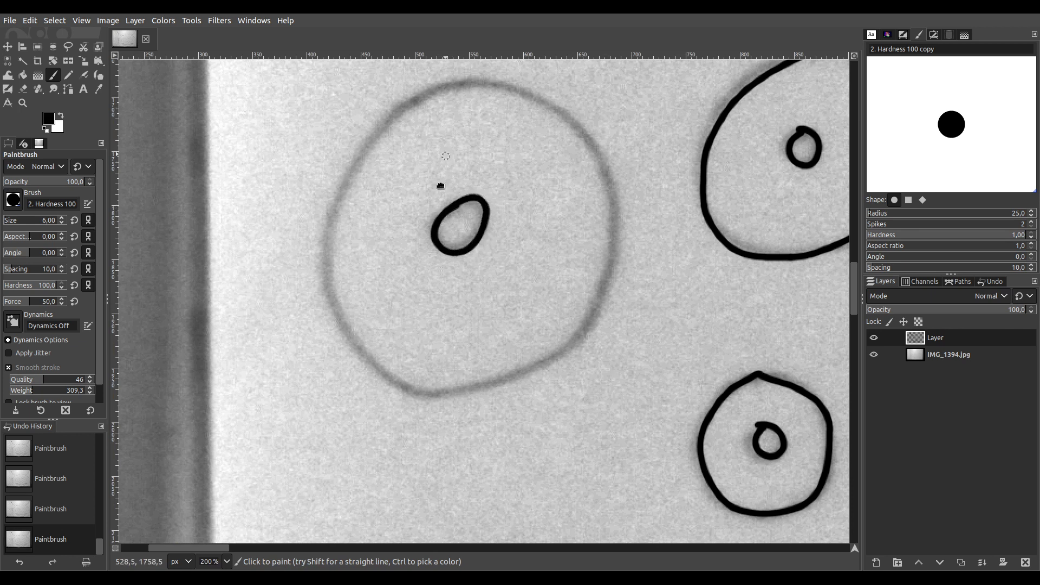
scroll(445, 154, "up", 1)
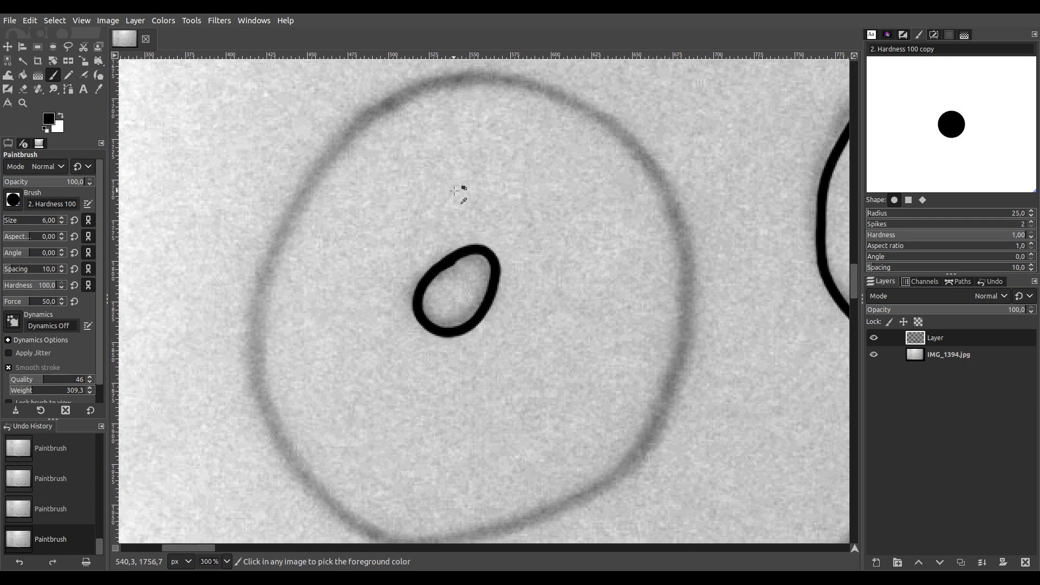
scroll(454, 190, "down", 1)
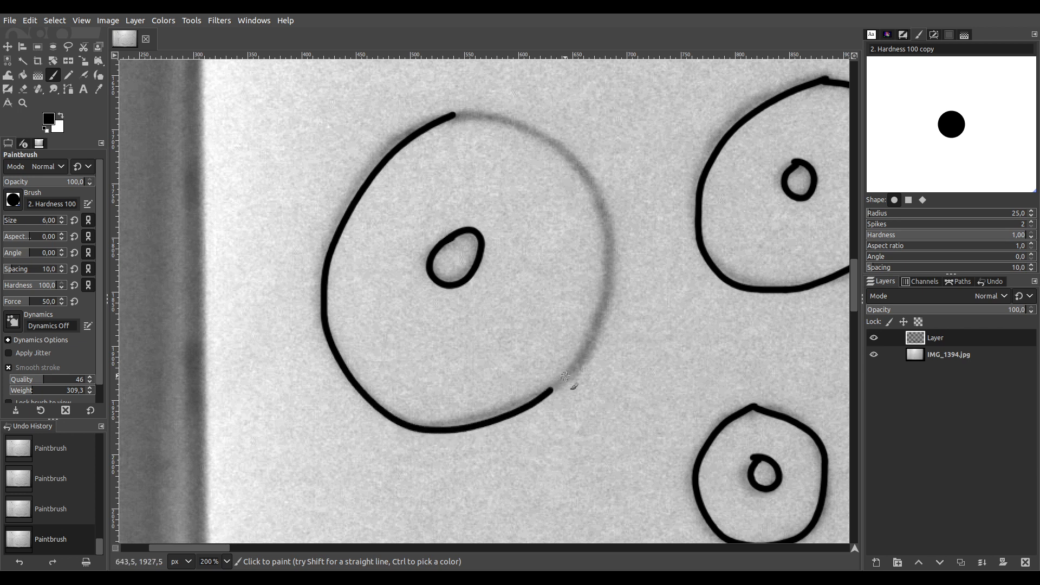
left_click_drag(602, 287, 607, 230)
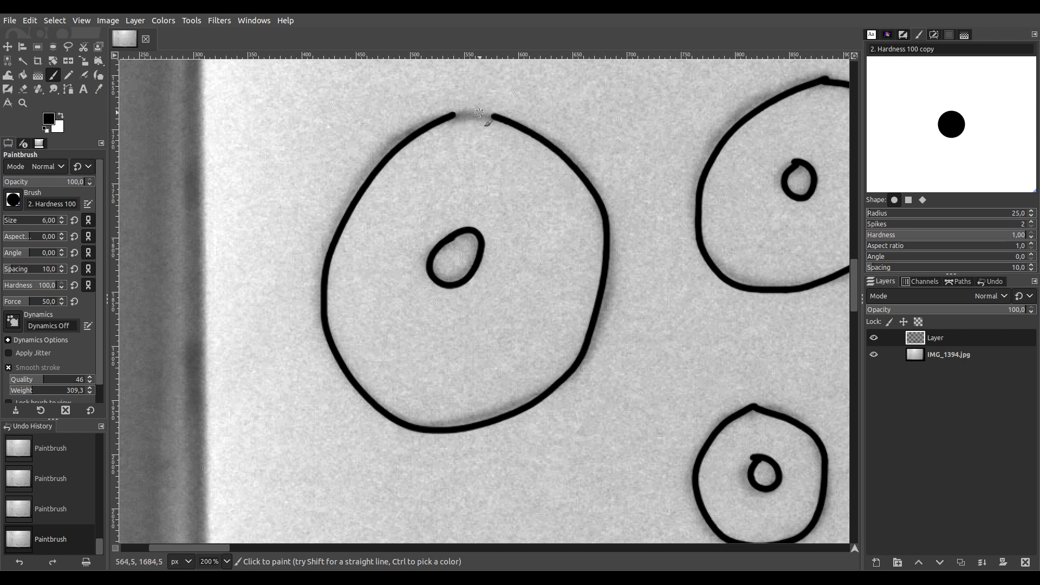
Trace the inner ring and outline of the small oval circle beside the ear outline, above the large inked circle
scroll(396, 344, "right", 15)
scroll(397, 344, "up", 6)
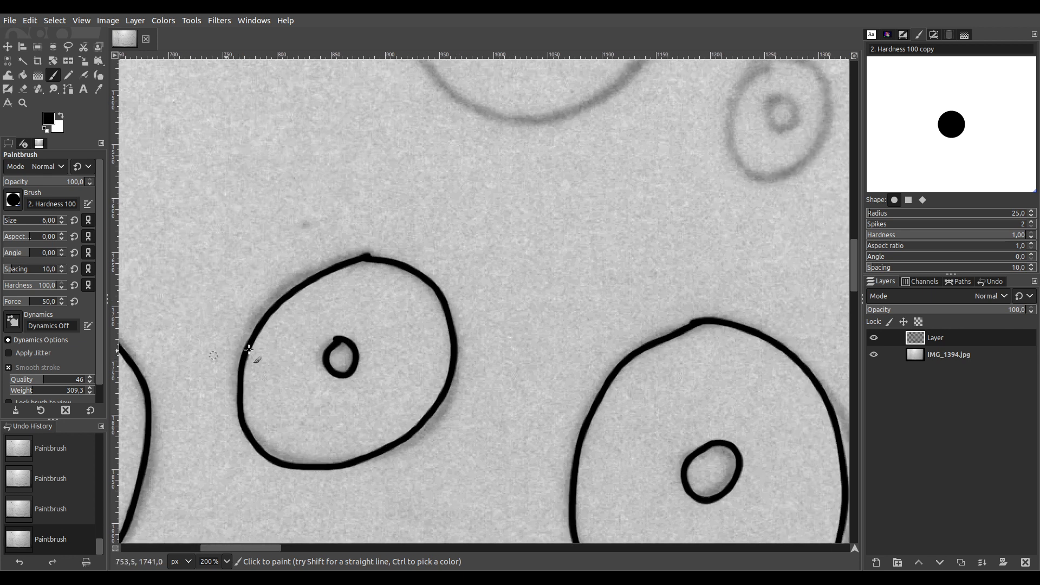
scroll(397, 345, "up", 1)
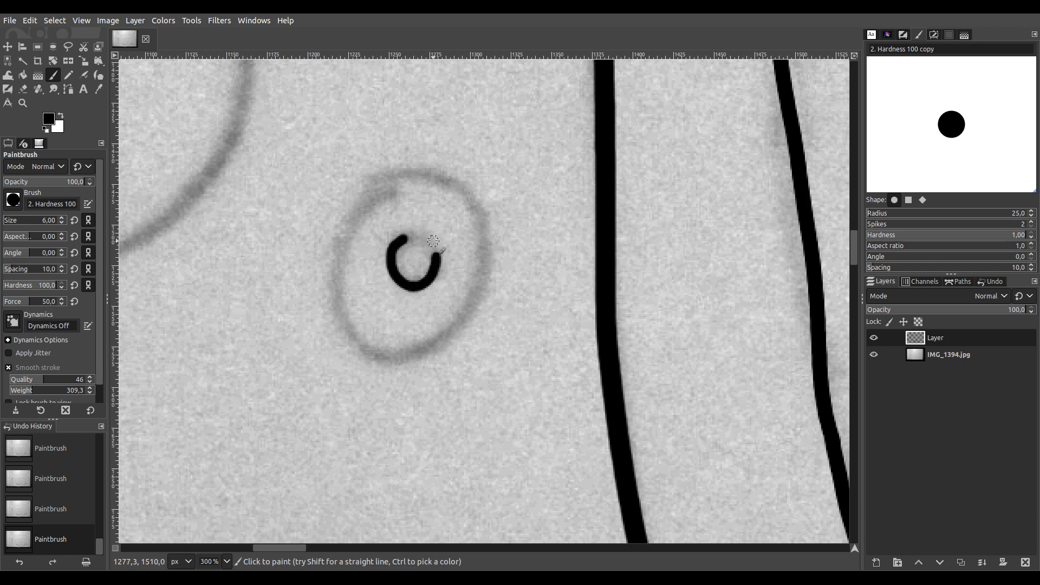
mouse_move(379, 180)
left_mouse_down()
mouse_move(340, 228)
mouse_move(330, 259)
mouse_move(340, 337)
mouse_move(370, 359)
mouse_move(431, 338)
mouse_move(483, 261)
mouse_move(482, 206)
mouse_move(454, 183)
mouse_move(400, 170)
left_mouse_up()
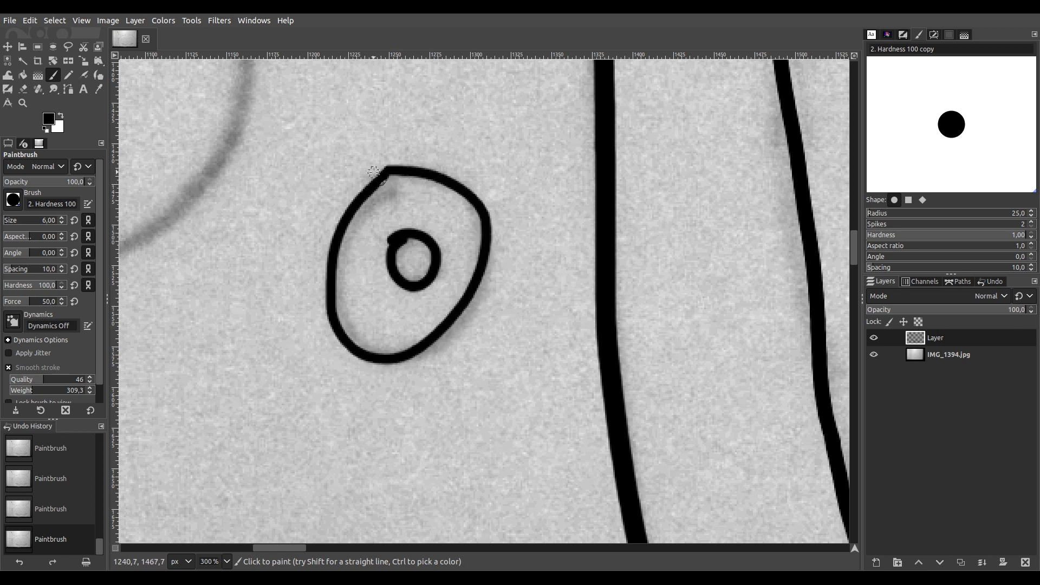
Trace the inner ring and outline of the large background circle up and left of the small oval beside the ear
mouse_move(284, 165)
left_mouse_down()
mouse_move(511, 342)
mouse_move(704, 382)
left_mouse_up()
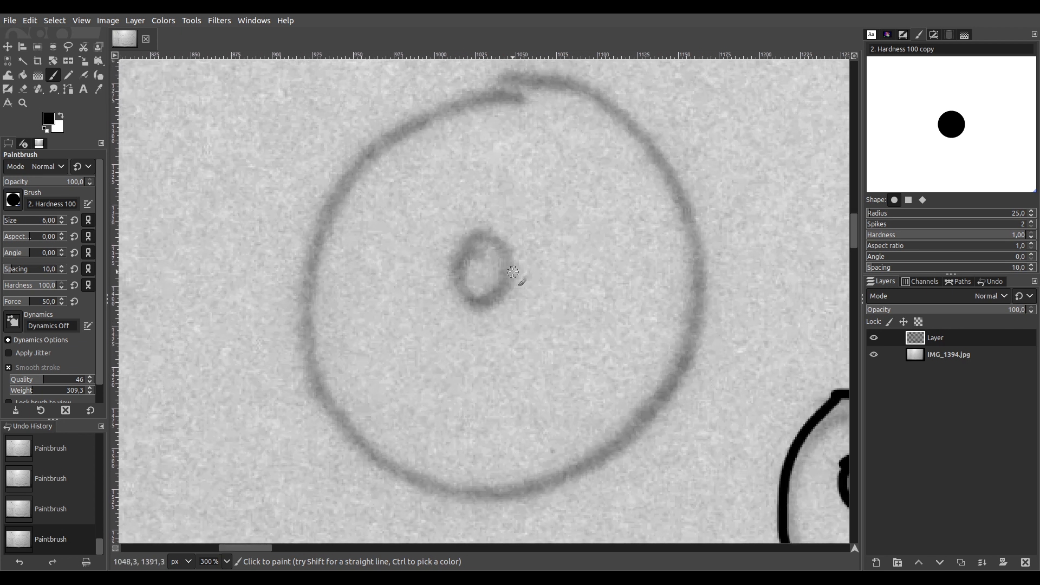
mouse_move(456, 269)
left_mouse_down()
mouse_move(465, 305)
mouse_move(500, 292)
mouse_move(506, 234)
mouse_move(472, 238)
left_mouse_up()
mouse_move(522, 80)
left_mouse_down()
mouse_move(444, 100)
mouse_move(395, 134)
mouse_move(337, 202)
mouse_move(312, 275)
mouse_move(307, 365)
mouse_move(329, 416)
mouse_move(365, 447)
mouse_move(441, 484)
mouse_move(534, 486)
mouse_move(574, 471)
mouse_move(655, 412)
mouse_move(676, 370)
mouse_move(686, 229)
mouse_move(660, 177)
mouse_move(580, 95)
left_mouse_up()
left_click_drag(519, 78, 491, 82)
Trace the inner ring and outline of the smaller circle near the page's left edge, above the large inked circle there
scroll(301, 285, "down", 4)
scroll(643, 269, "up", 1)
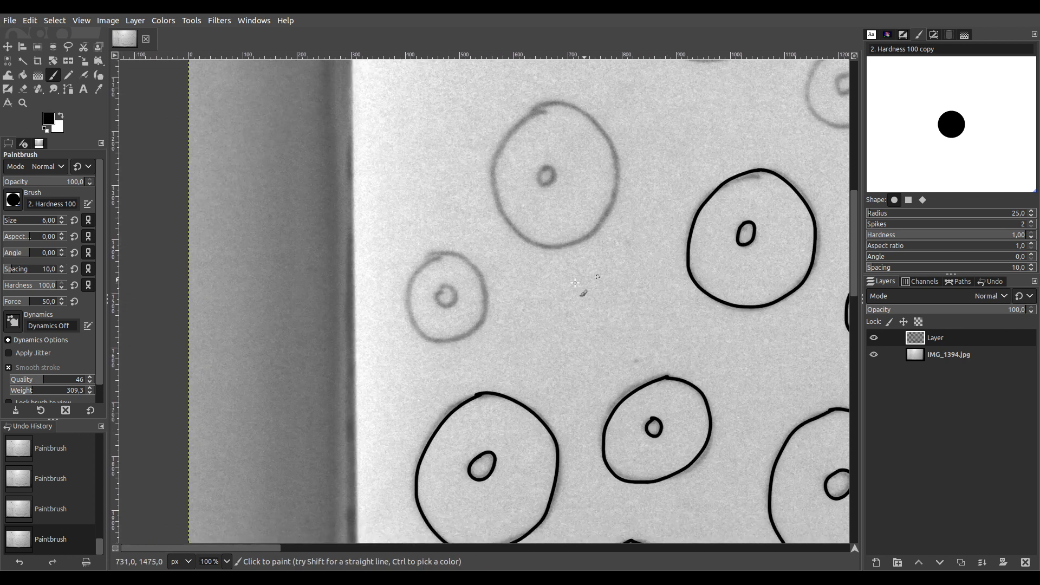
scroll(460, 290, "up", 3)
left_click_drag(425, 365, 488, 297)
scroll(488, 297, "up", 1)
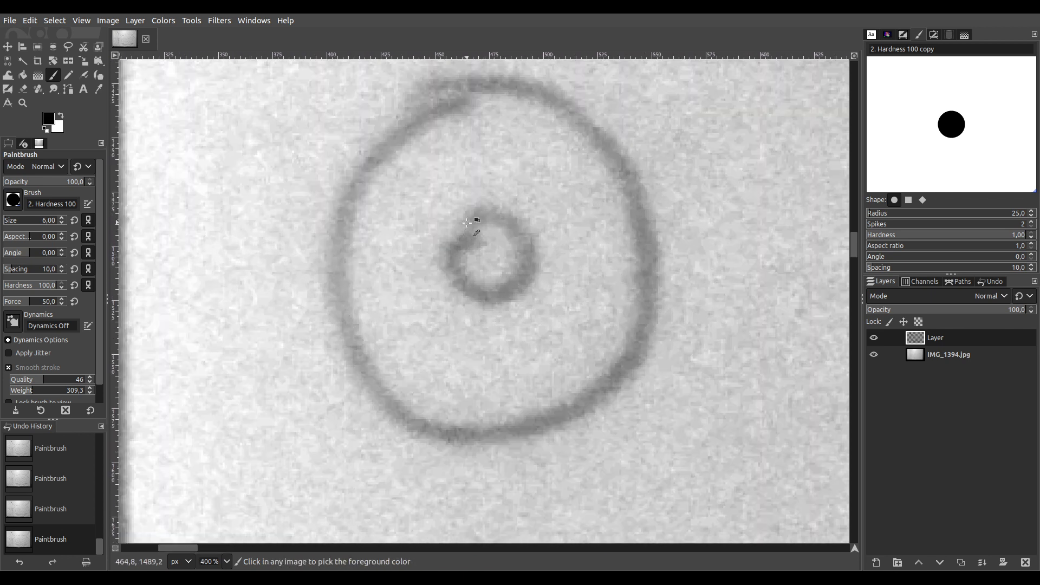
mouse_move(488, 214)
left_mouse_down()
mouse_move(455, 235)
mouse_move(445, 270)
mouse_move(452, 286)
mouse_move(499, 297)
mouse_move(524, 274)
mouse_move(524, 226)
mouse_move(507, 213)
mouse_move(460, 230)
left_mouse_up()
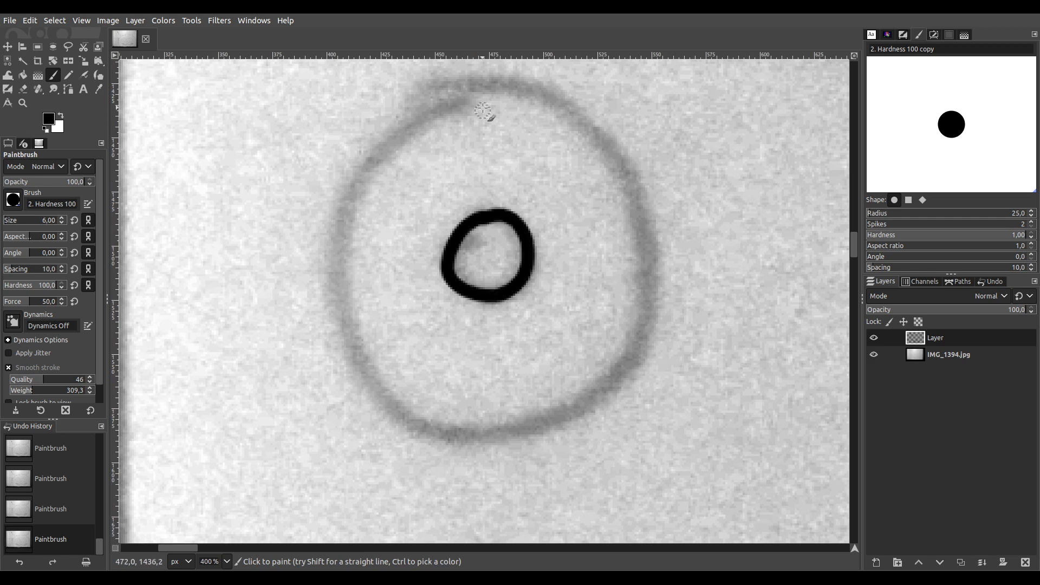
mouse_move(471, 83)
left_mouse_down()
mouse_move(371, 147)
mouse_move(339, 253)
mouse_move(339, 320)
mouse_move(389, 400)
mouse_move(418, 426)
mouse_move(516, 438)
mouse_move(609, 390)
mouse_move(633, 350)
mouse_move(656, 219)
mouse_move(649, 186)
mouse_move(595, 115)
mouse_move(457, 82)
left_mouse_up()
Trace the inner ring and outline of the large oval circle up and right of the smaller circle near the page's left edge
scroll(458, 81, "down", 3)
scroll(372, 454, "up", 1)
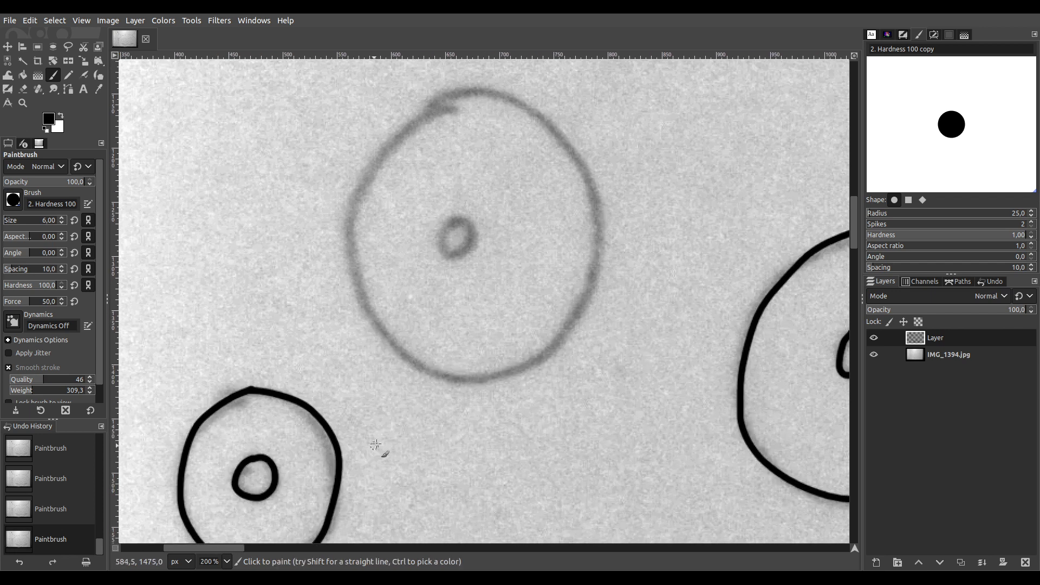
scroll(445, 267, "up", 1)
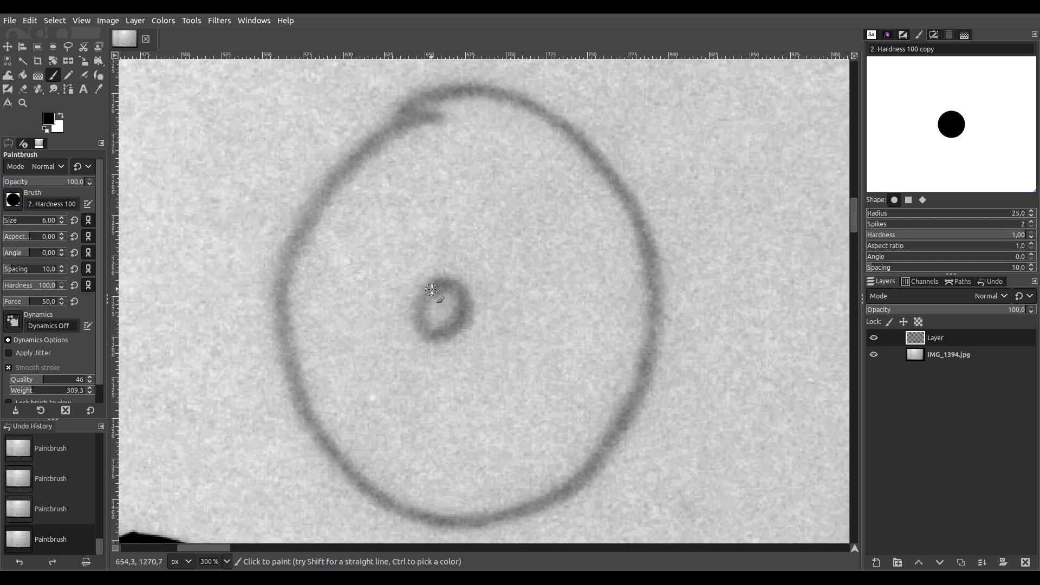
mouse_move(429, 335)
left_mouse_down()
mouse_move(454, 336)
mouse_move(470, 308)
mouse_move(461, 289)
left_mouse_up()
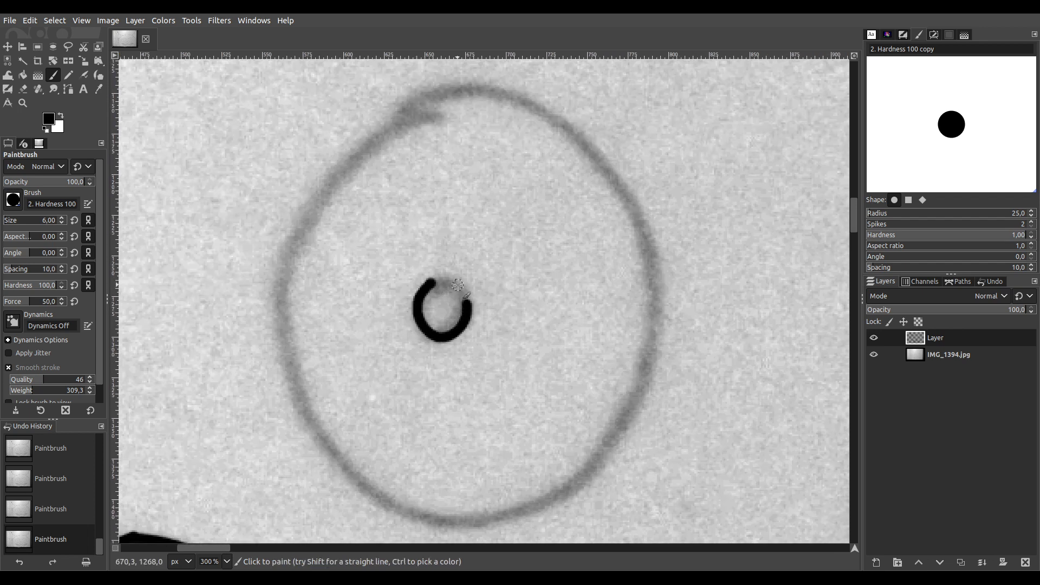
mouse_move(454, 93)
left_mouse_down()
mouse_move(387, 134)
mouse_move(345, 178)
mouse_move(303, 237)
mouse_move(289, 299)
mouse_move(286, 363)
mouse_move(316, 423)
mouse_move(352, 468)
mouse_move(423, 512)
mouse_move(494, 521)
mouse_move(555, 498)
mouse_move(597, 467)
mouse_move(642, 382)
mouse_move(657, 254)
mouse_move(626, 186)
mouse_move(567, 126)
left_mouse_up()
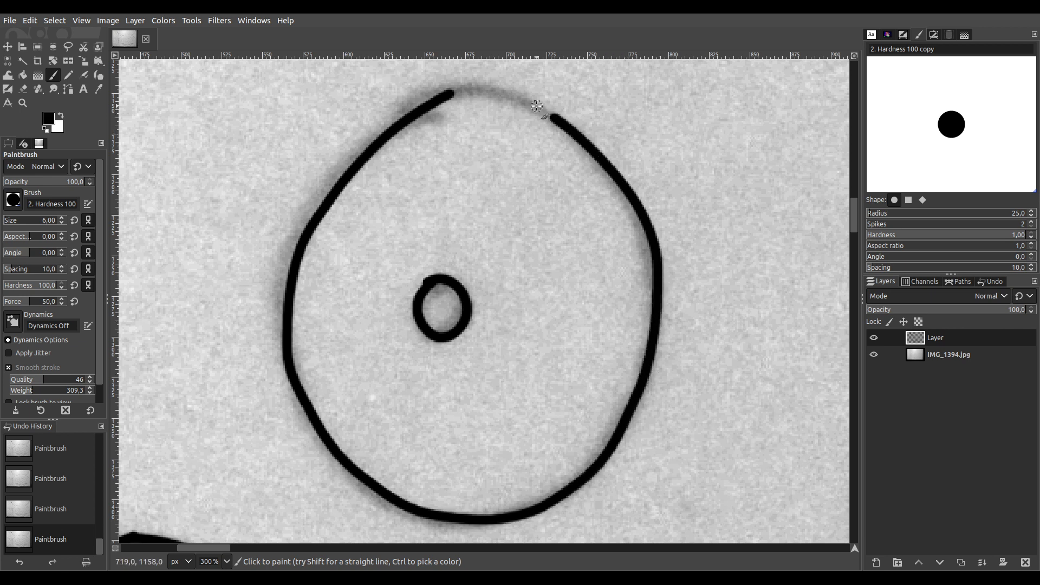
mouse_move(488, 90)
left_mouse_down()
mouse_move(453, 88)
mouse_move(425, 104)
left_mouse_up()
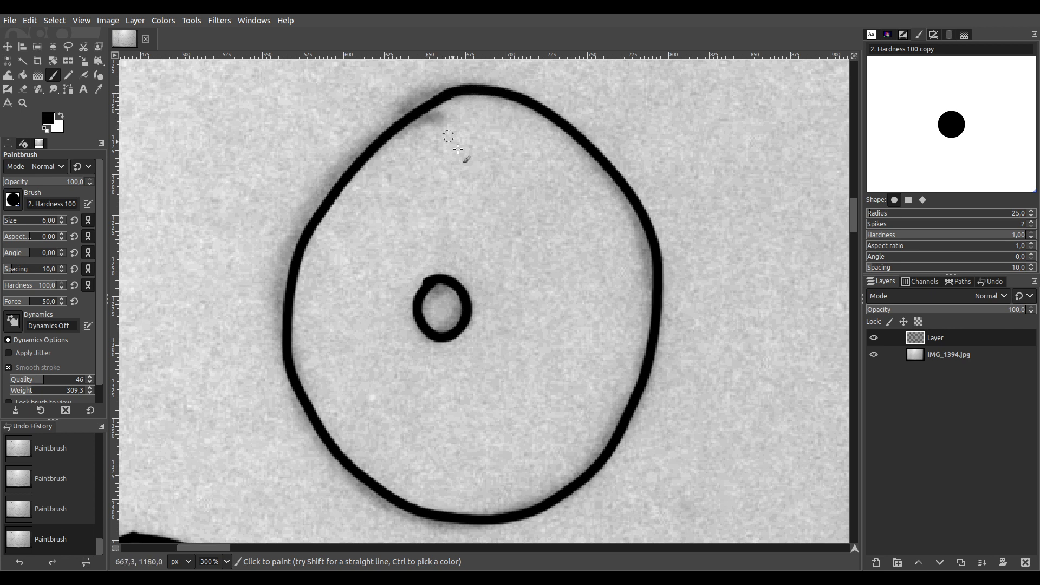
Trace the inner ring and outline of the next small circle beside the ear outline, up and right of the inked large background circle
key("1")
scroll(524, 316, "up", 3)
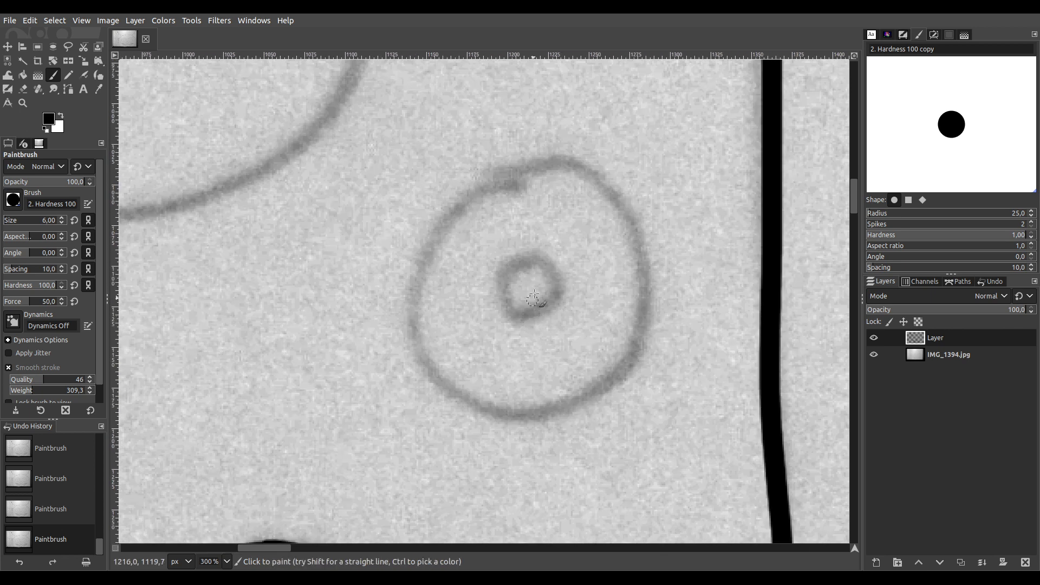
mouse_move(502, 280)
left_mouse_down()
mouse_move(508, 309)
mouse_move(538, 310)
mouse_move(558, 286)
mouse_move(557, 260)
mouse_move(533, 254)
left_mouse_up()
scroll(558, 262, "up", 1)
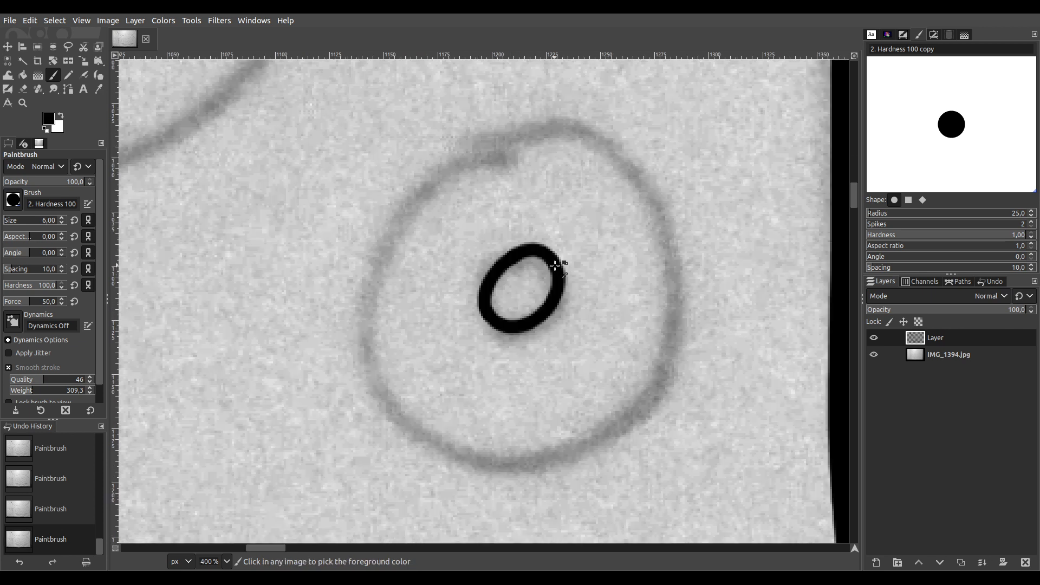
mouse_move(515, 141)
left_mouse_down()
mouse_move(449, 168)
mouse_move(402, 230)
mouse_move(373, 305)
mouse_move(382, 422)
mouse_move(454, 469)
mouse_move(520, 471)
mouse_move(598, 431)
mouse_move(657, 350)
mouse_move(665, 261)
mouse_move(644, 191)
mouse_move(566, 138)
mouse_move(511, 142)
mouse_move(519, 137)
left_mouse_up()
Trace the inner ring of the large circle up and left of the small circle just inked, undoing and redrawing the first stroke
scroll(492, 146, "down", 4)
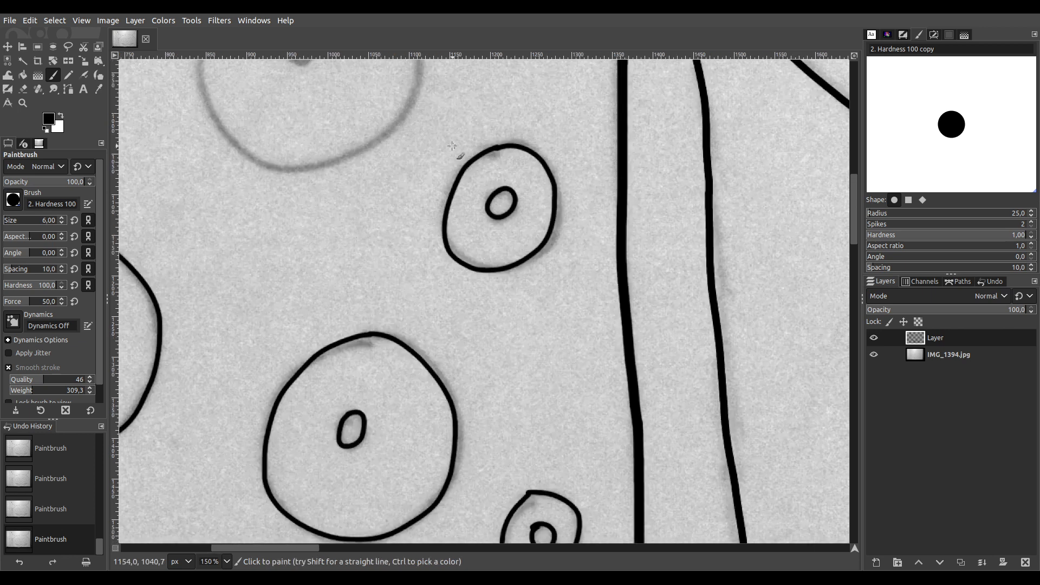
scroll(559, 445, "up", 1)
scroll(499, 362, "up", 1)
scroll(453, 364, "up", 1)
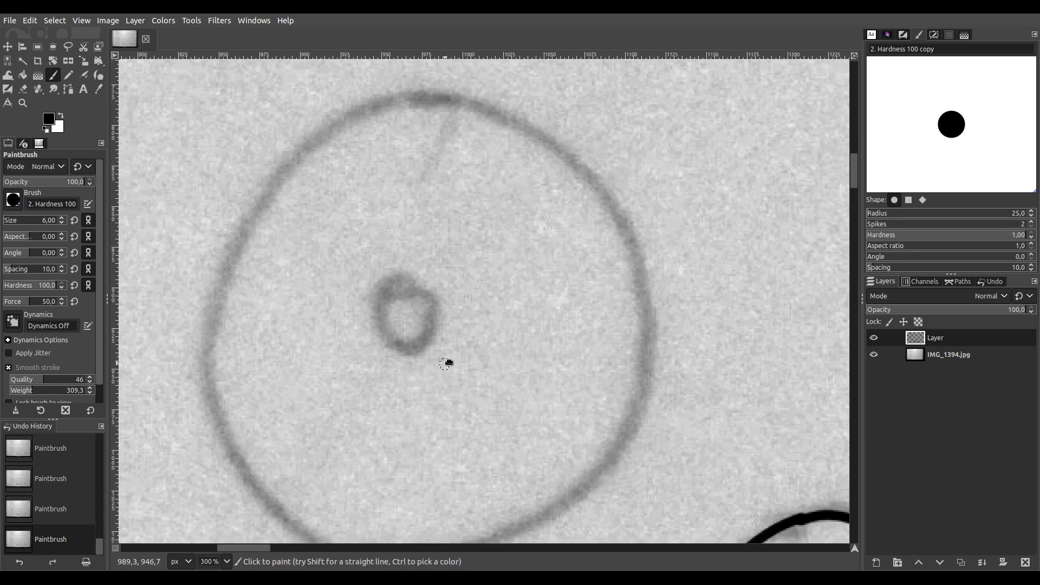
scroll(469, 342, "down", 1)
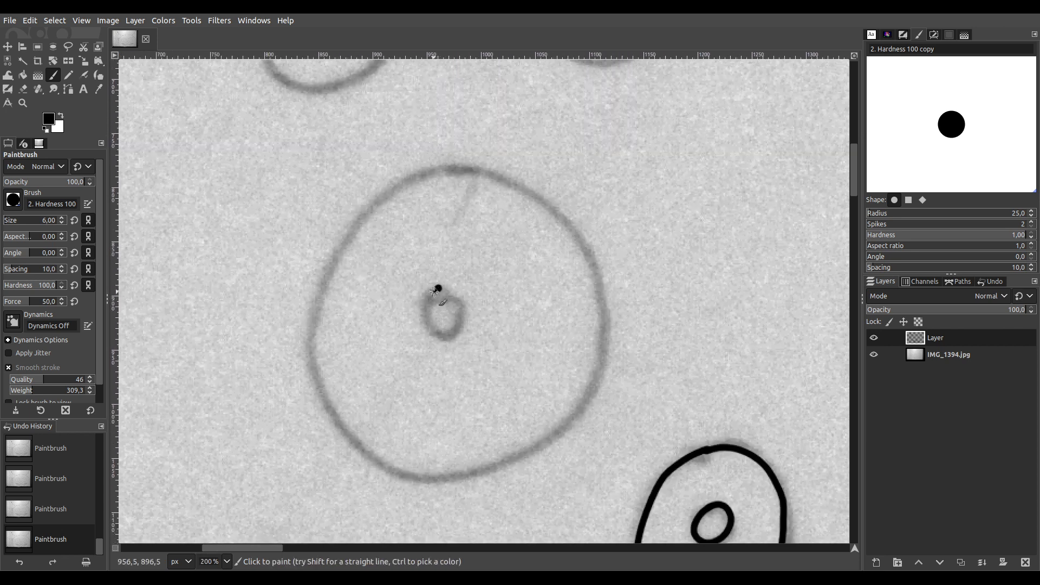
left_click_drag(443, 341, 468, 308)
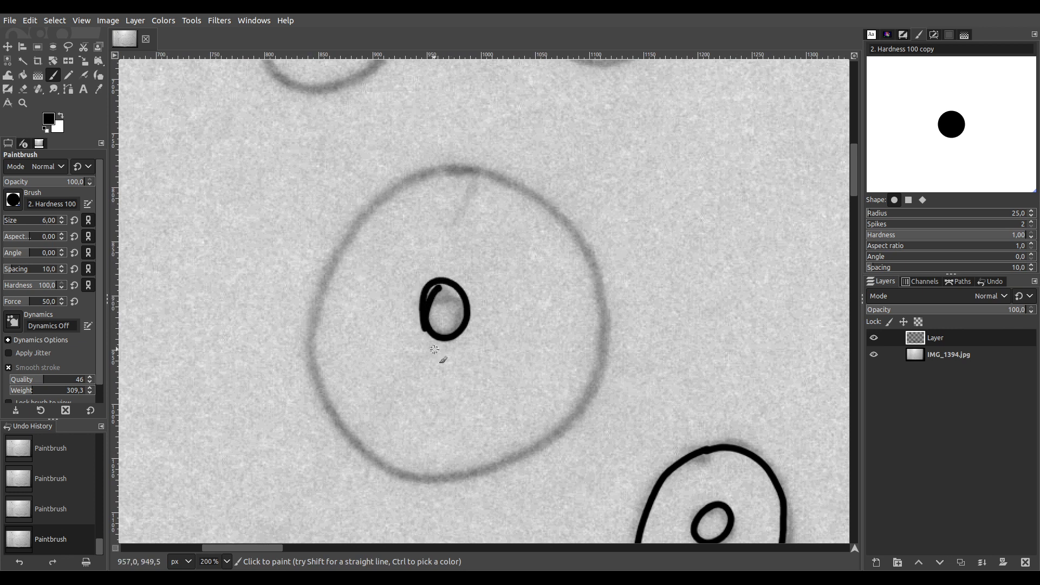
key("ctrl+z")
scroll(434, 349, "up", 1)
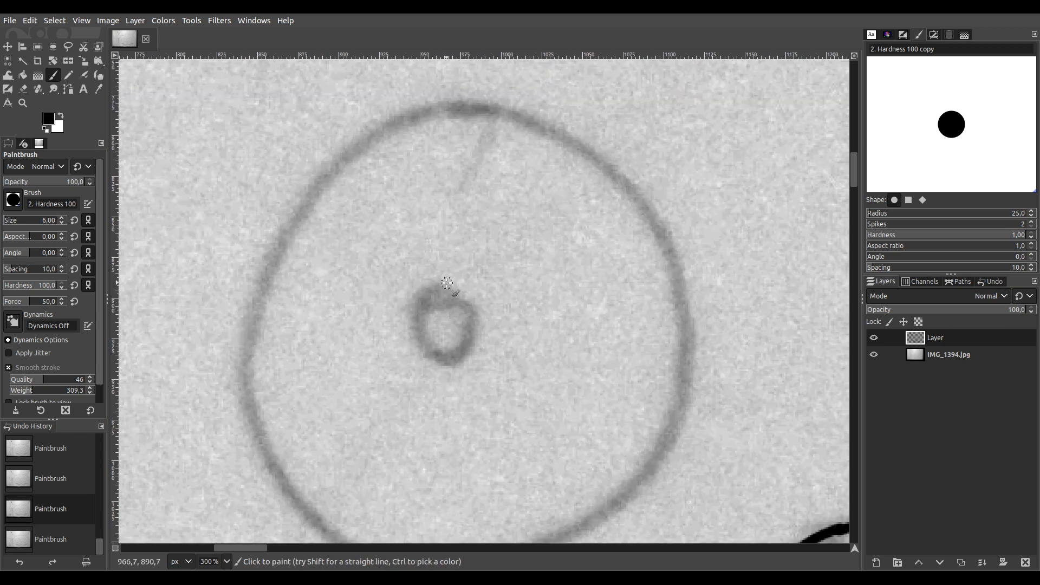
mouse_move(419, 340)
left_mouse_down()
mouse_move(433, 364)
mouse_move(466, 352)
mouse_move(476, 305)
mouse_move(433, 288)
left_mouse_up()
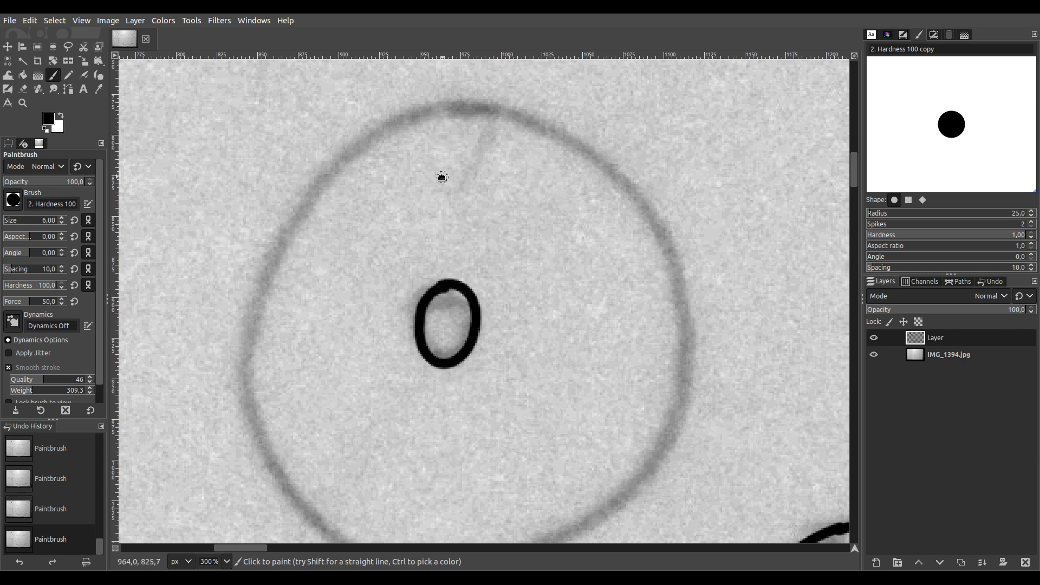
Trace the full outer outline of the large circle around the inner ring just inked, closing it at the top
scroll(442, 178, "down", 1)
scroll(436, 141, "down", 1)
left_click_drag(393, 115, 341, 158)
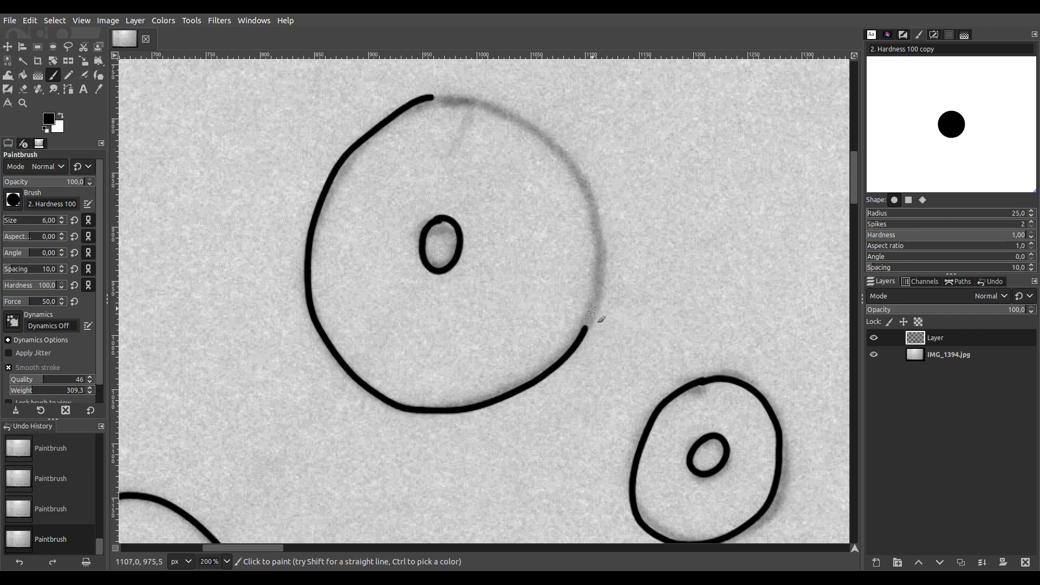
left_click_drag(590, 318, 598, 231)
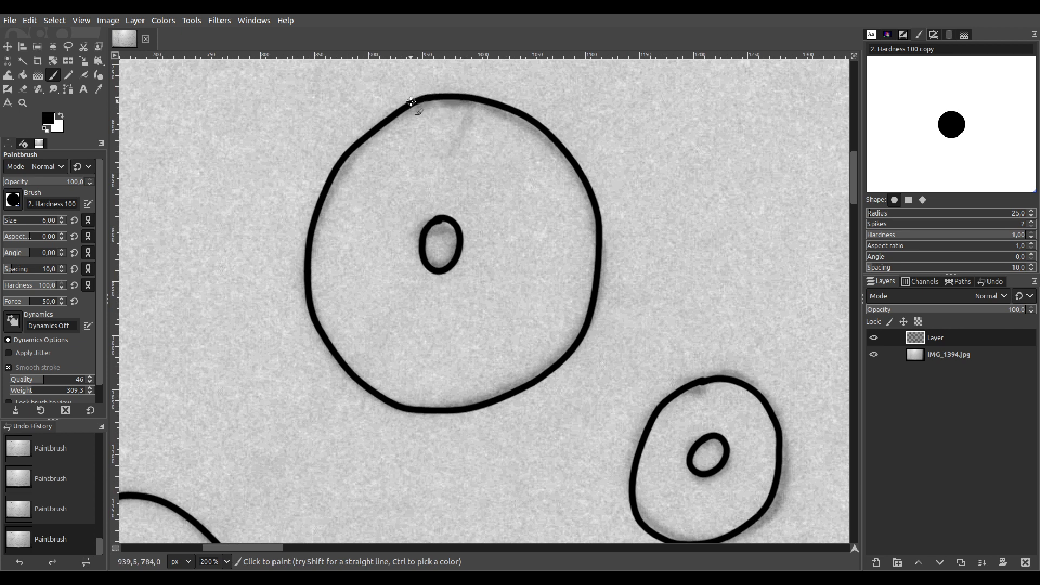
Trace the inner ring and outline of the large circle near the page's left edge, level with the large circle just inked
scroll(255, 249, "down", 5)
scroll(538, 241, "left", 5)
scroll(486, 236, "up", 6)
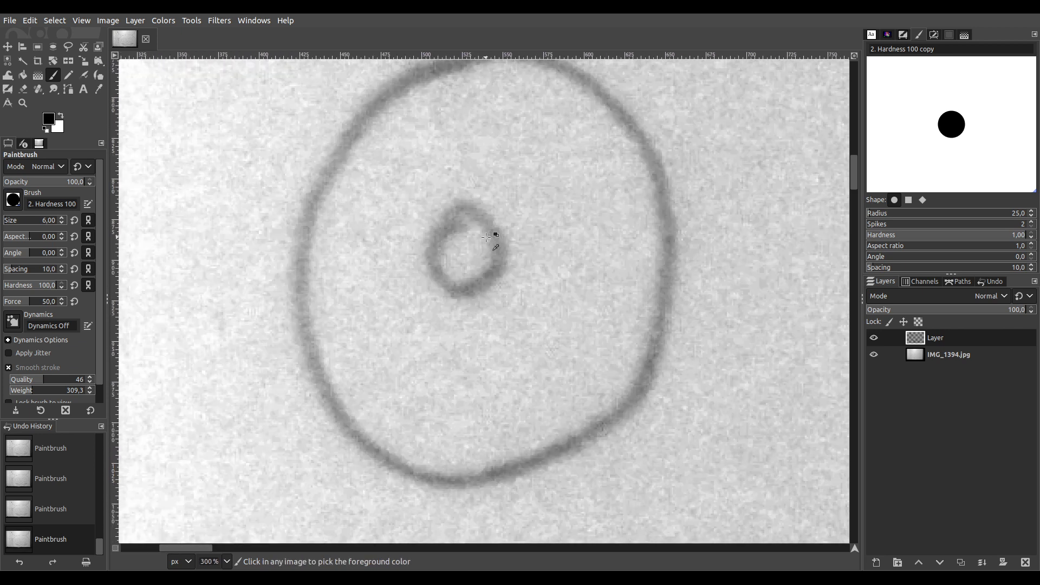
mouse_move(481, 244)
left_mouse_down()
mouse_move(474, 283)
mouse_move(425, 266)
mouse_move(415, 319)
mouse_move(429, 336)
mouse_move(453, 340)
mouse_move(483, 319)
mouse_move(497, 274)
mouse_move(460, 243)
left_mouse_up()
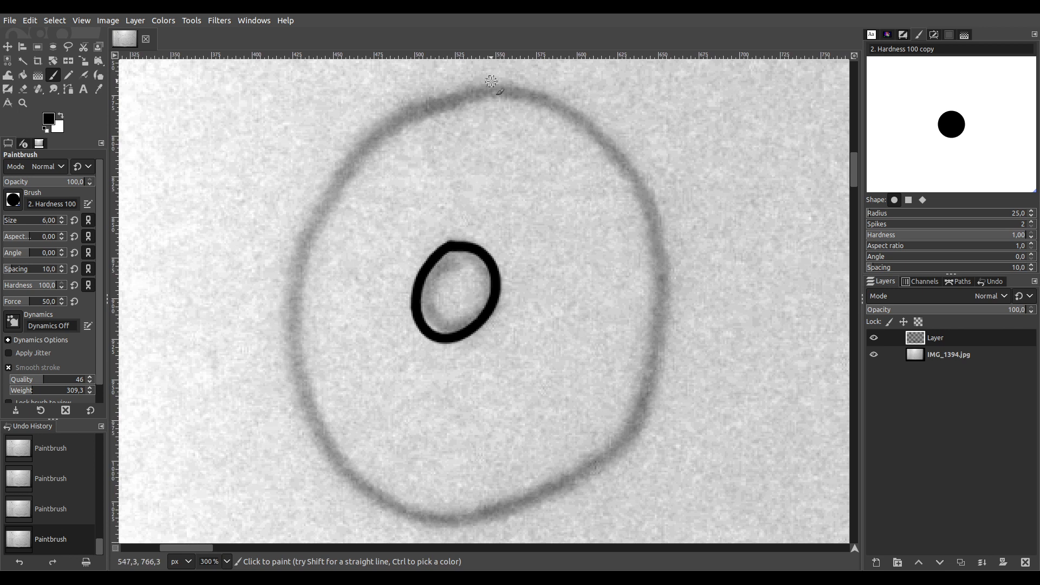
mouse_move(488, 88)
left_mouse_down()
mouse_move(431, 103)
mouse_move(360, 150)
mouse_move(324, 194)
mouse_move(295, 266)
mouse_move(294, 389)
mouse_move(337, 461)
mouse_move(372, 494)
mouse_move(429, 514)
mouse_move(485, 511)
mouse_move(563, 481)
mouse_move(631, 426)
mouse_move(646, 404)
mouse_move(664, 303)
mouse_move(663, 247)
mouse_move(640, 190)
left_mouse_up()
left_click_drag(586, 135, 509, 91)
Trace the small background circle above and slightly left of the large circle inked away from the page's left edge
scroll(578, 170, "right", 10)
scroll(577, 169, "up", 5)
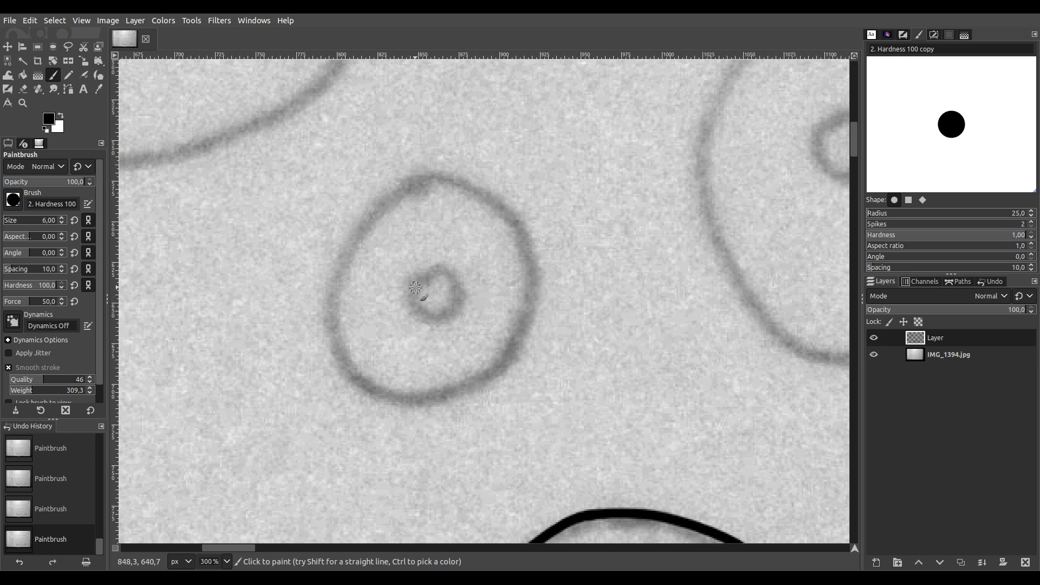
Trace the small pencil circle and its inner ring lower-left of the ear tuft with the black size 6 brush
mouse_move(416, 322)
left_mouse_down()
mouse_move(449, 318)
mouse_move(461, 288)
mouse_move(448, 265)
left_mouse_up()
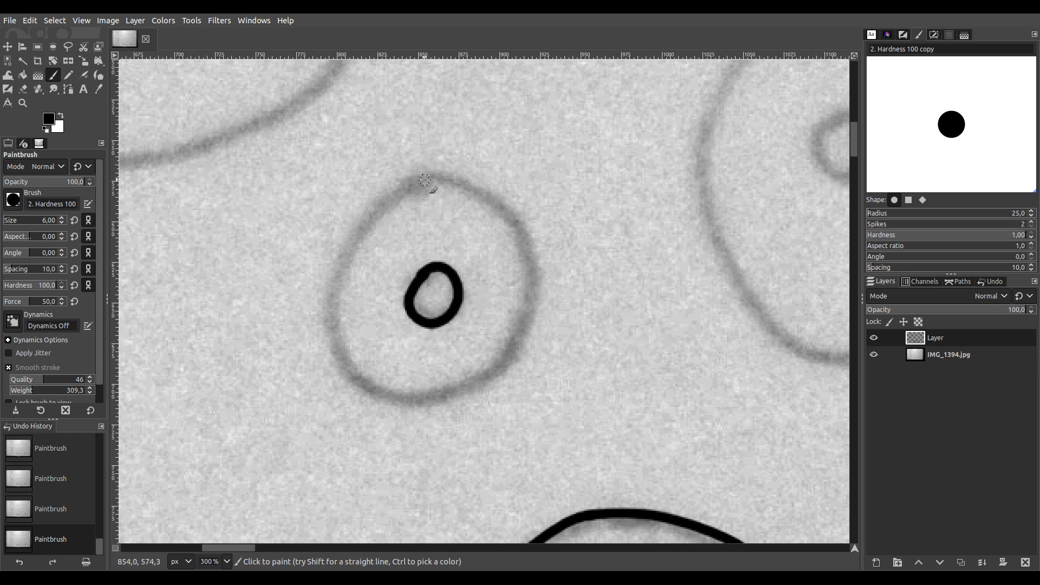
mouse_move(417, 172)
left_mouse_down()
mouse_move(348, 236)
mouse_move(325, 277)
mouse_move(312, 369)
mouse_move(343, 401)
mouse_move(392, 412)
mouse_move(468, 389)
mouse_move(509, 341)
left_mouse_up()
key("ctrl+z")
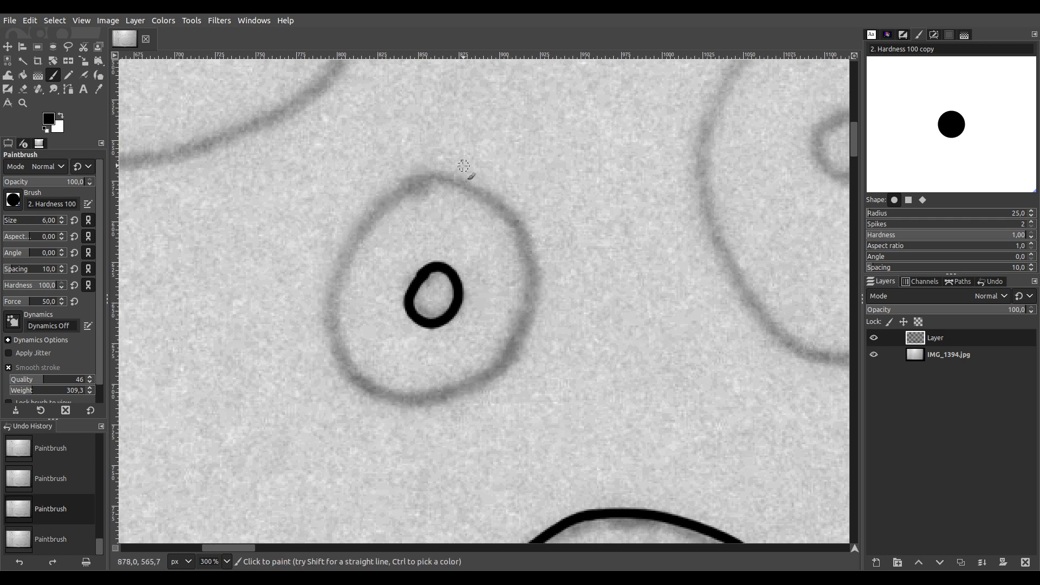
mouse_move(434, 181)
left_mouse_down()
mouse_move(390, 200)
mouse_move(341, 255)
mouse_move(333, 340)
mouse_move(343, 366)
mouse_move(375, 391)
mouse_move(463, 387)
mouse_move(500, 366)
mouse_move(527, 306)
mouse_move(529, 272)
mouse_move(506, 211)
left_mouse_up()
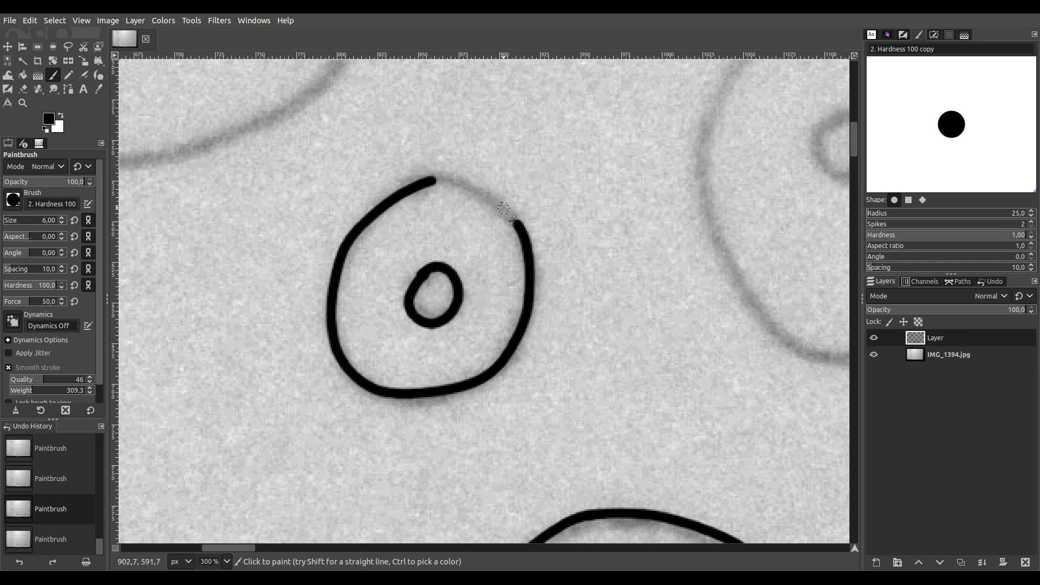
left_click_drag(463, 186, 417, 187)
Trace the inner ring and outer outline of the egg-shaped circle just below and left of the ear tuft in black
mouse_move(557, 292)
left_mouse_down()
mouse_move(510, 298)
mouse_move(188, 405)
mouse_move(325, 365)
left_mouse_up()
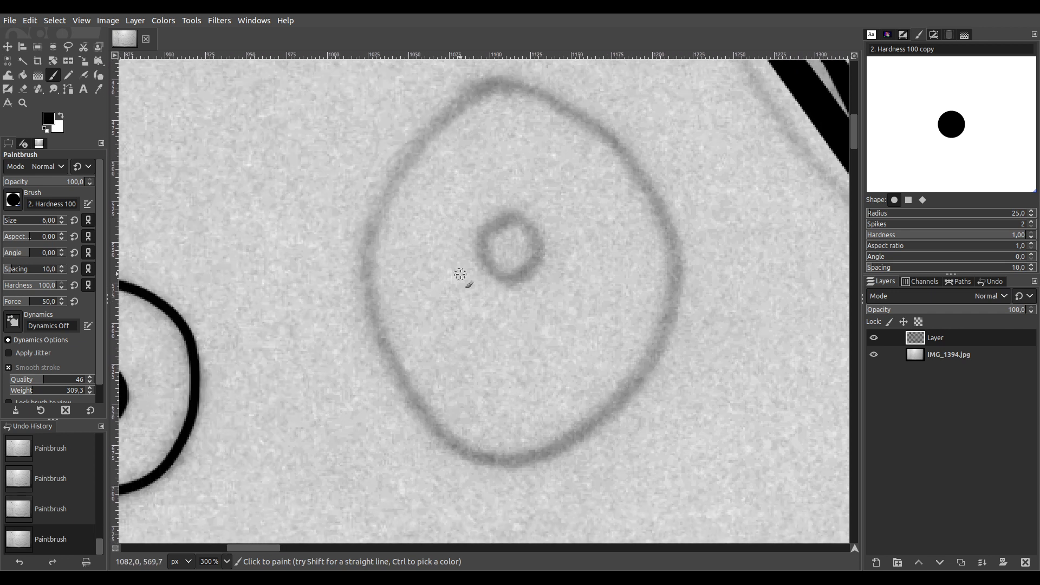
mouse_move(492, 225)
left_mouse_down()
mouse_move(477, 260)
mouse_move(493, 277)
mouse_move(535, 266)
mouse_move(537, 227)
left_mouse_up()
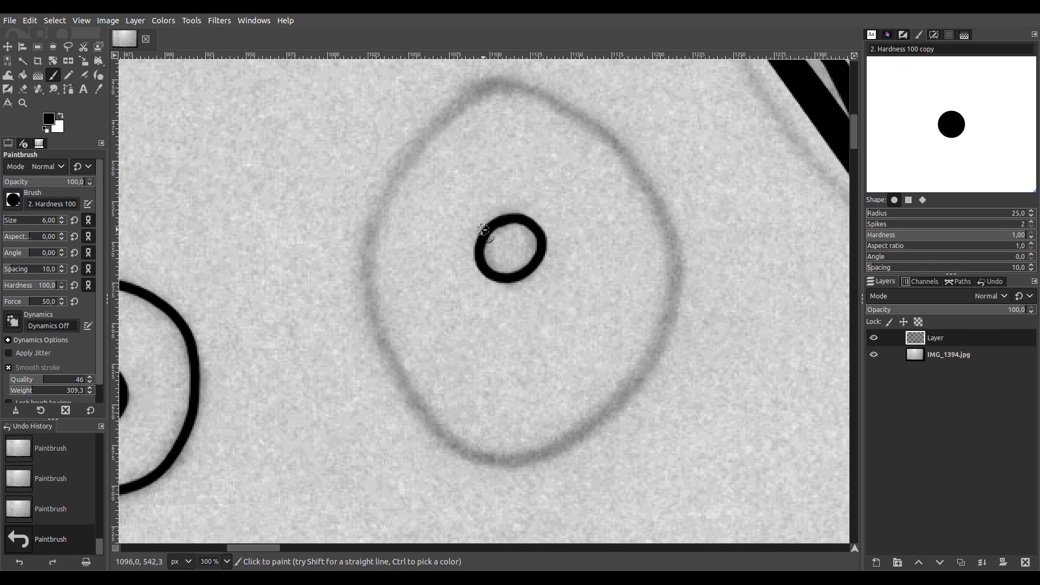
mouse_move(499, 80)
left_mouse_down()
mouse_move(412, 147)
mouse_move(373, 230)
mouse_move(371, 284)
mouse_move(377, 340)
mouse_move(414, 405)
mouse_move(439, 434)
mouse_move(496, 458)
mouse_move(533, 451)
mouse_move(639, 396)
mouse_move(672, 313)
mouse_move(683, 241)
mouse_move(621, 149)
mouse_move(549, 94)
mouse_move(498, 82)
left_mouse_up()
Trace the large untraced circle near the page's upper-left corner with its inner ring, closing the gap at its peak
scroll(463, 154, "down", 6)
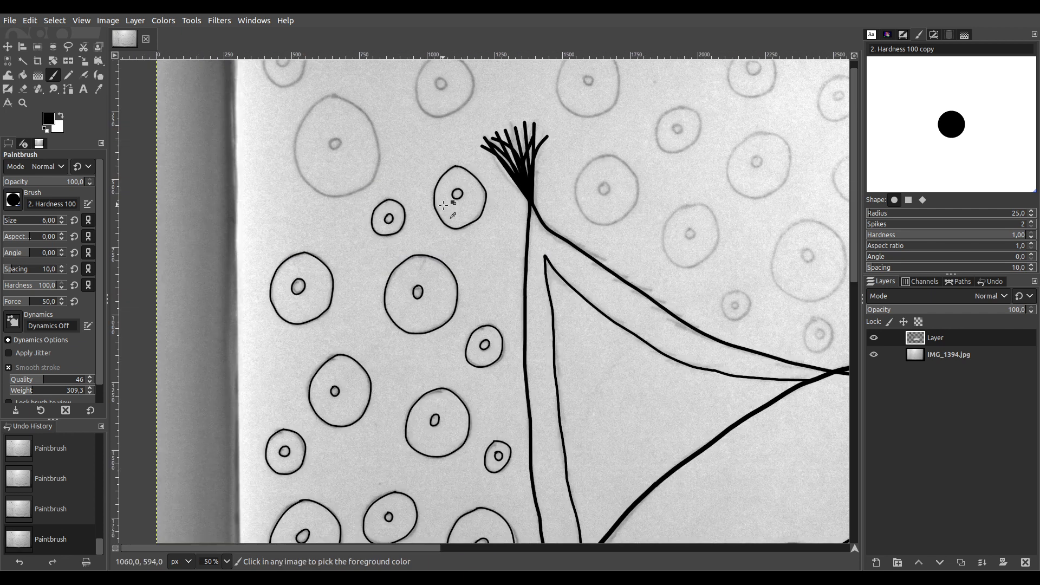
scroll(542, 312, "down", 3)
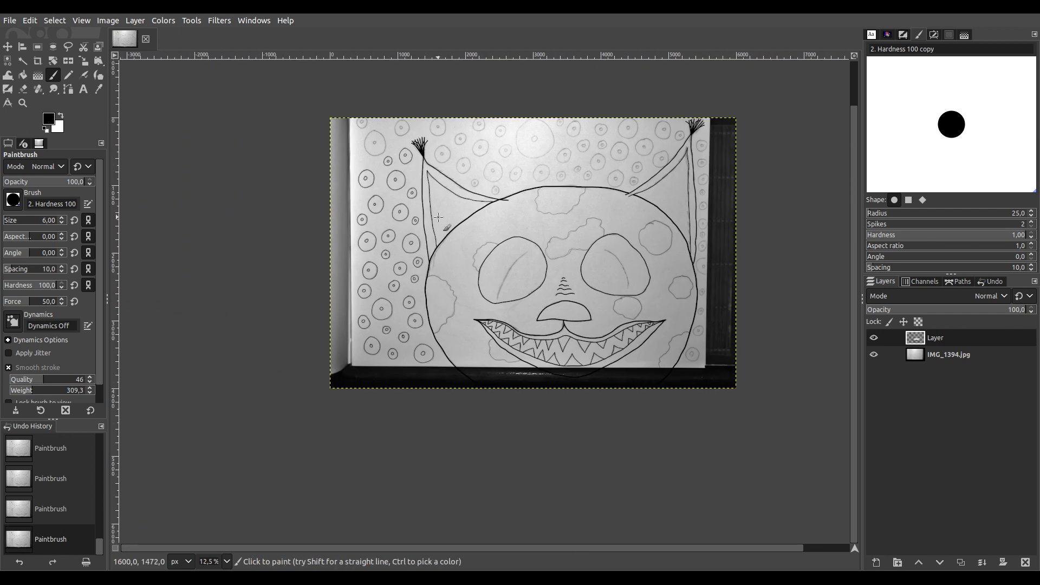
scroll(387, 163, "up", 6)
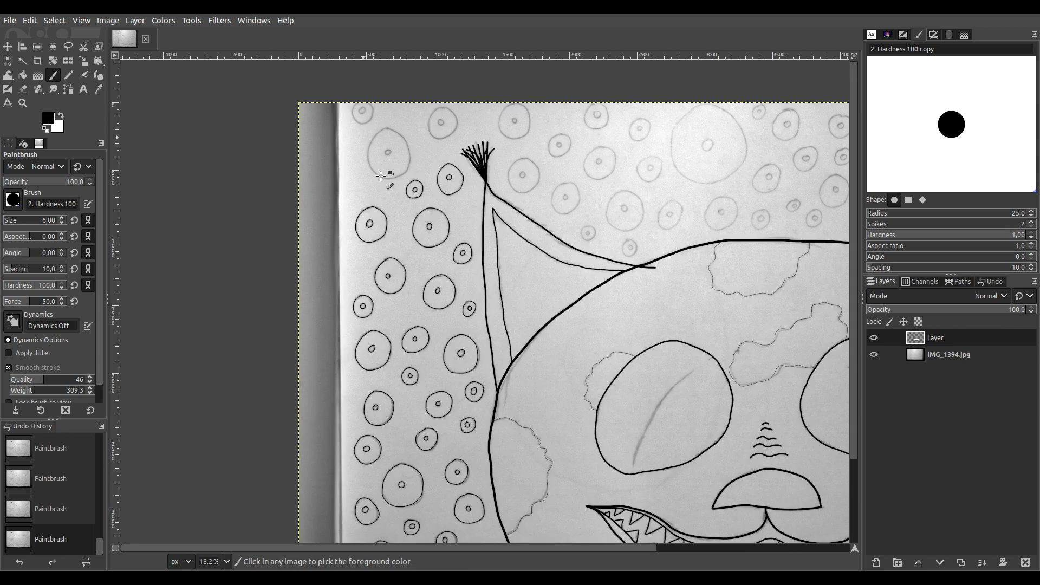
scroll(418, 260, "up", 1)
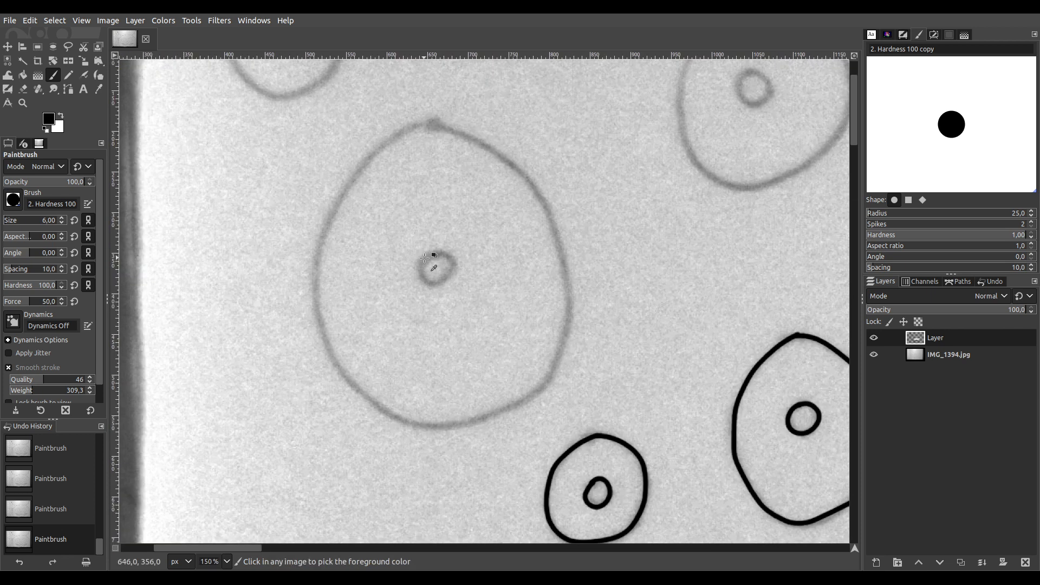
scroll(423, 258, "up", 1)
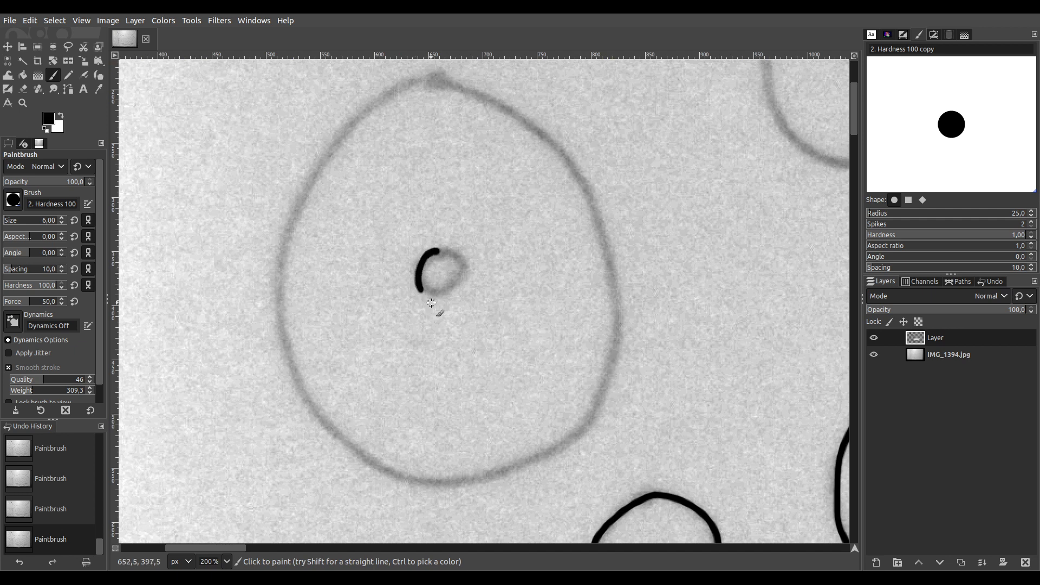
left_click_drag(430, 251, 443, 247)
left_click_drag(419, 75, 390, 94)
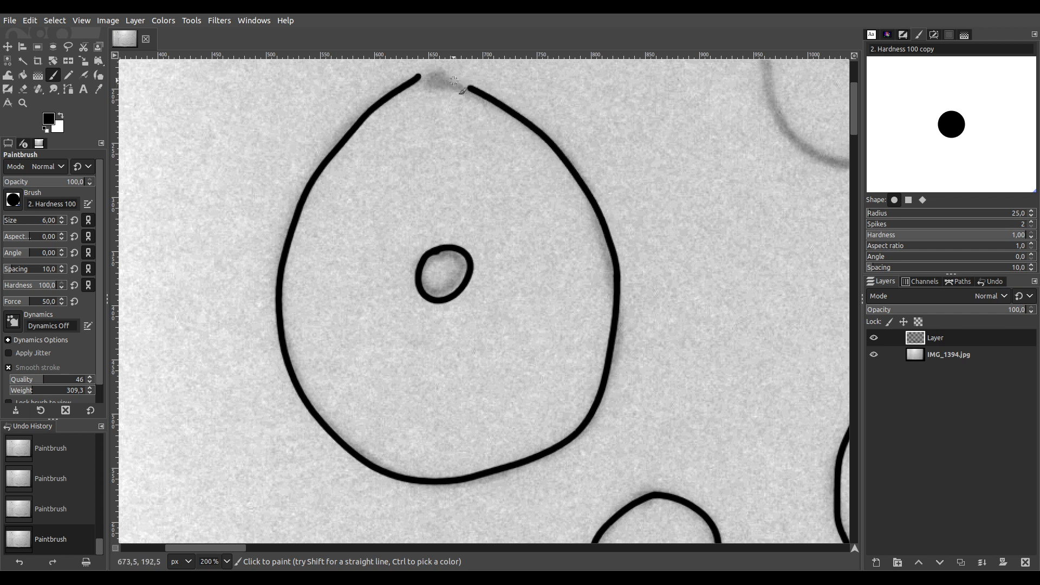
scroll(456, 81, "up", 4, "ctrl")
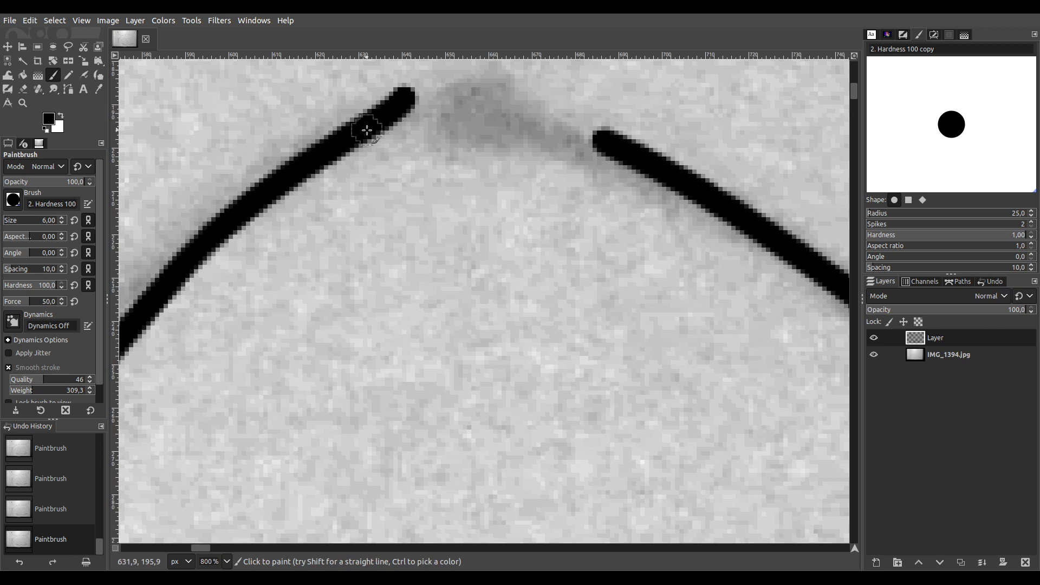
mouse_move(353, 137)
left_mouse_down()
mouse_move(421, 105)
mouse_move(470, 103)
mouse_move(516, 108)
mouse_move(639, 162)
left_mouse_up()
Trace the circle cut off by the image's top edge, above the large circle, including its inner ring
key("1")
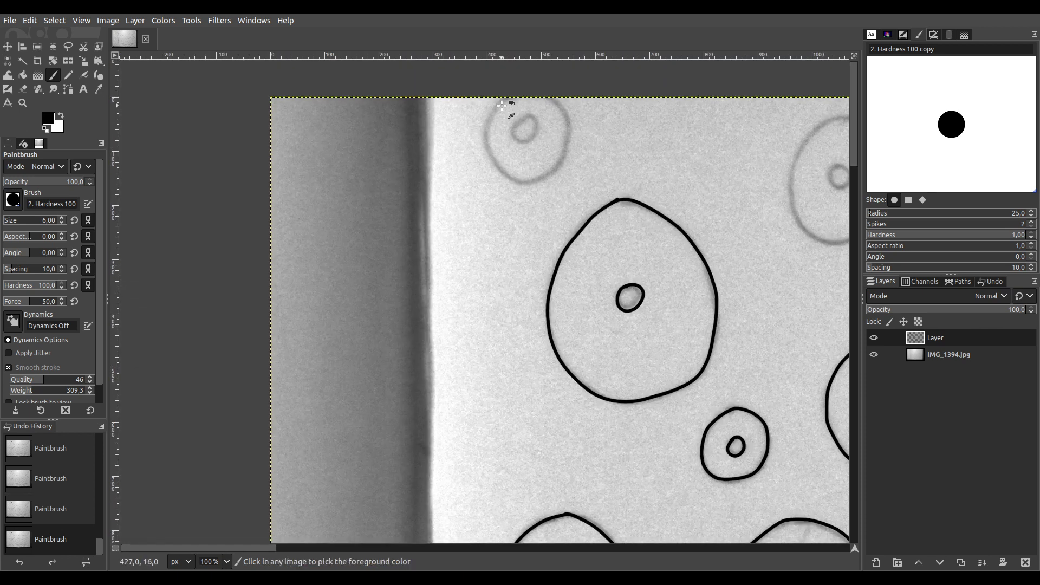
scroll(501, 111, "up", 6)
scroll(509, 184, "down", 3)
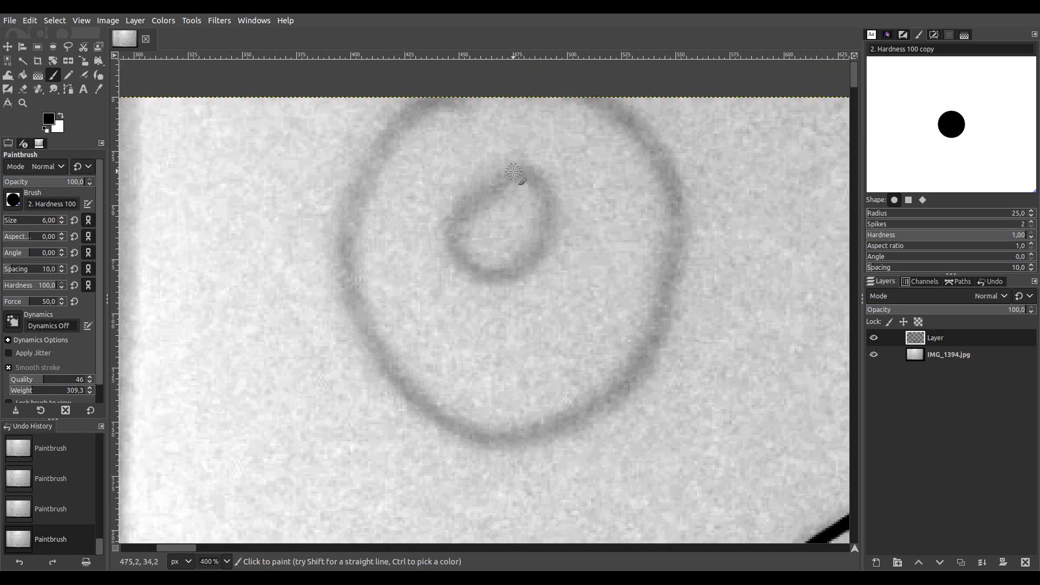
mouse_move(456, 212)
left_mouse_down()
mouse_move(461, 253)
mouse_move(503, 272)
mouse_move(534, 250)
mouse_move(547, 205)
left_mouse_up()
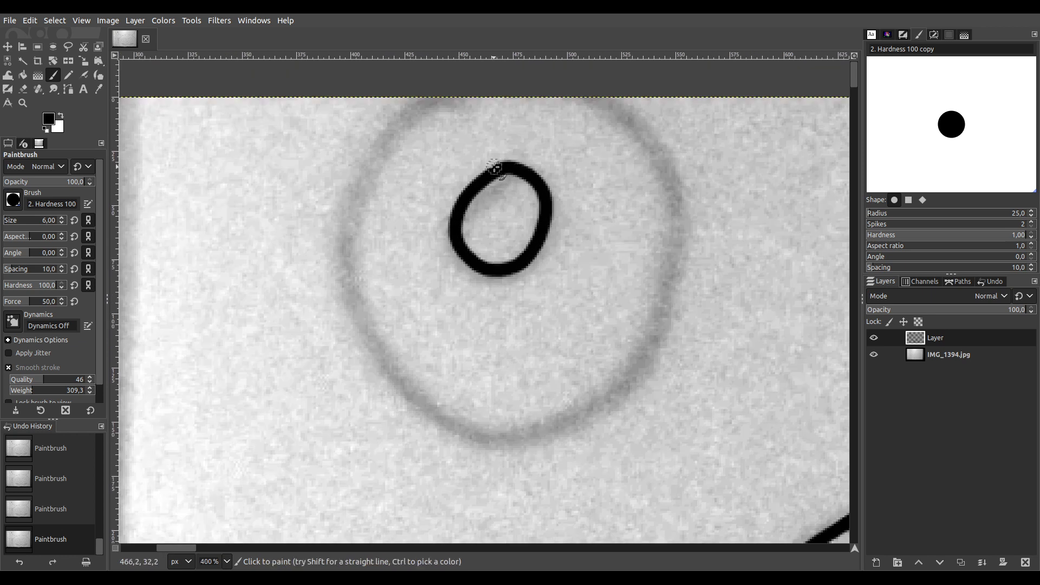
mouse_move(435, 101)
left_mouse_down()
mouse_move(395, 135)
mouse_move(361, 196)
mouse_move(354, 309)
mouse_move(399, 388)
mouse_move(458, 427)
mouse_move(497, 435)
mouse_move(556, 426)
mouse_move(610, 391)
mouse_move(662, 298)
mouse_move(673, 188)
mouse_move(653, 131)
mouse_move(606, 90)
left_mouse_up()
Trace the circle above and left of the ear tuft, painting its inner ring and a closed outer outline
scroll(622, 173, "down", 2)
scroll(379, 244, "right", 5)
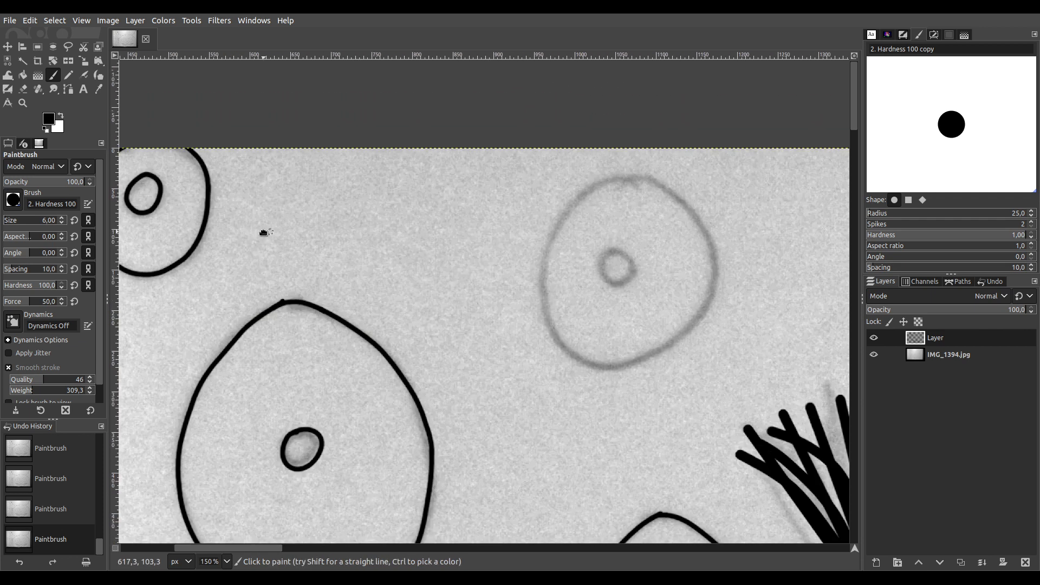
scroll(437, 272, "up", 1)
left_click_drag(585, 295, 404, 319)
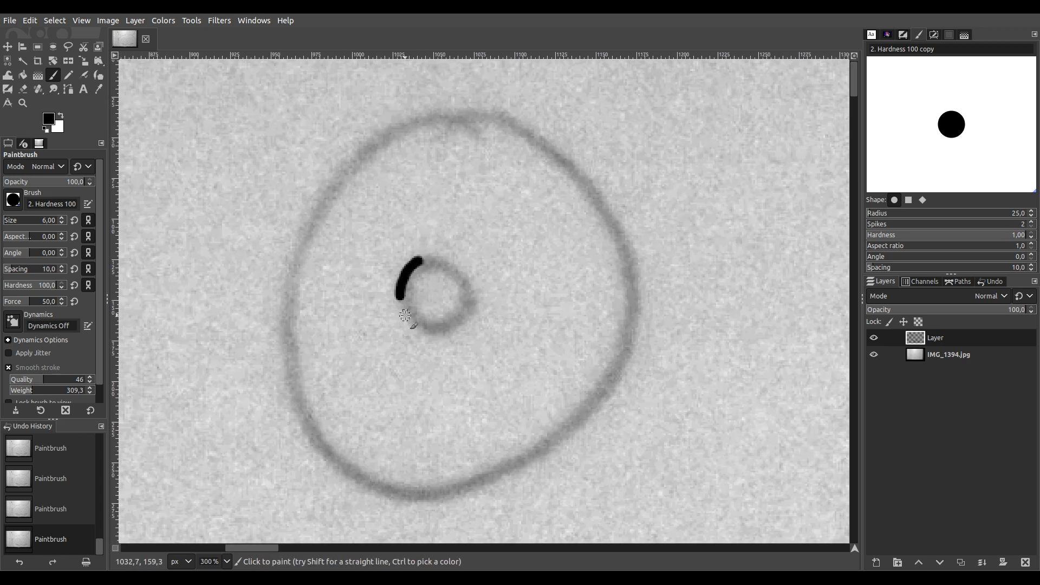
mouse_move(463, 321)
left_mouse_down()
mouse_move(470, 273)
mouse_move(405, 267)
left_mouse_up()
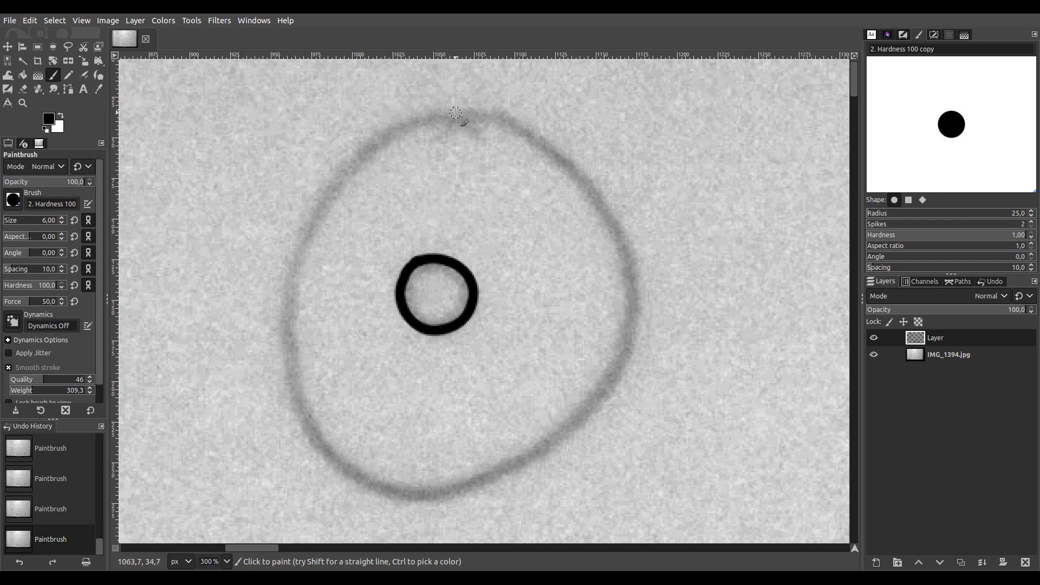
mouse_move(414, 118)
left_mouse_down()
mouse_move(377, 138)
mouse_move(328, 193)
mouse_move(302, 252)
mouse_move(295, 352)
mouse_move(304, 402)
mouse_move(329, 449)
mouse_move(388, 482)
mouse_move(442, 485)
mouse_move(549, 438)
mouse_move(614, 358)
mouse_move(634, 250)
left_mouse_up()
left_click_drag(609, 213, 572, 170)
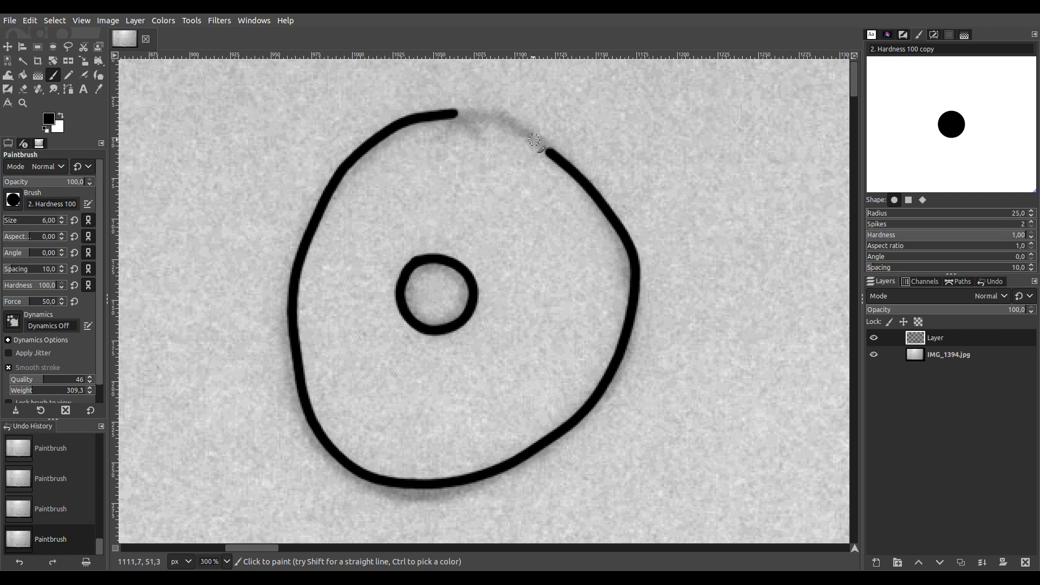
left_click_drag(442, 113, 432, 114)
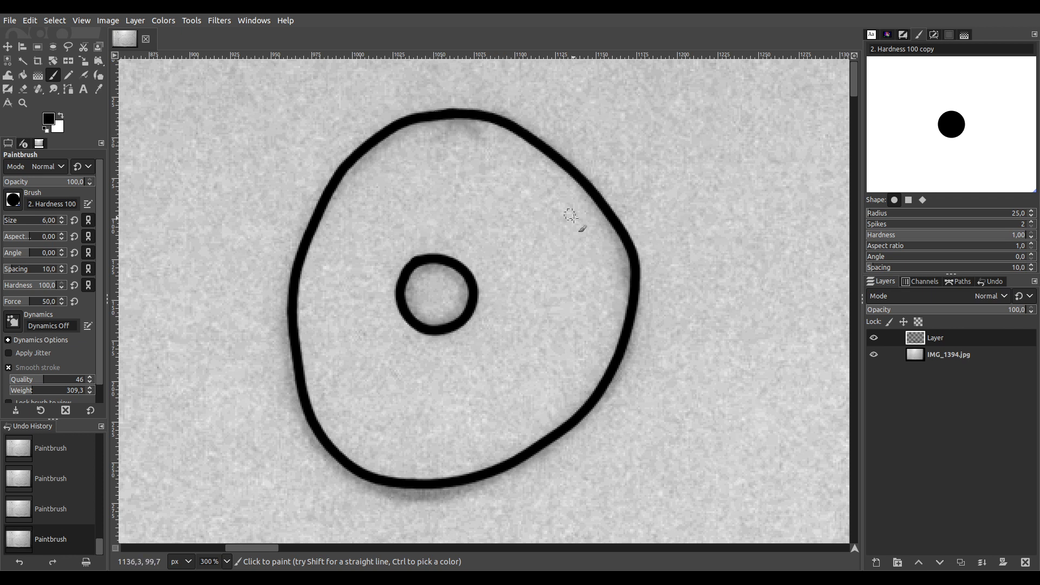
Trace the circle touching the image's top edge just right of the ear tuft, along with its inner ring
key("space")
scroll(610, 304, "down", 1)
left_click_drag(355, 315, 302, 372)
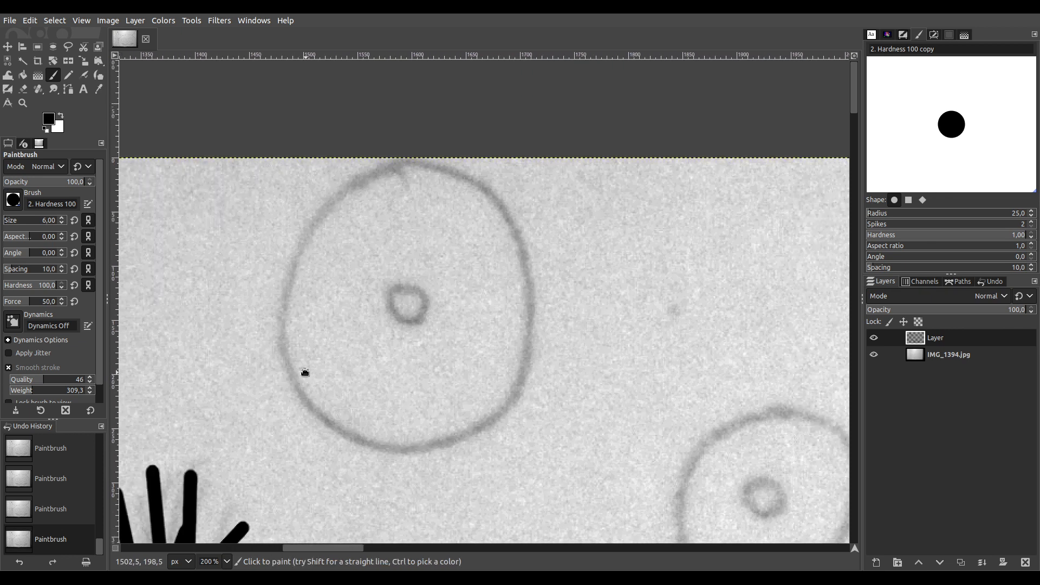
scroll(370, 293, "up", 1)
left_click_drag(419, 317, 430, 316)
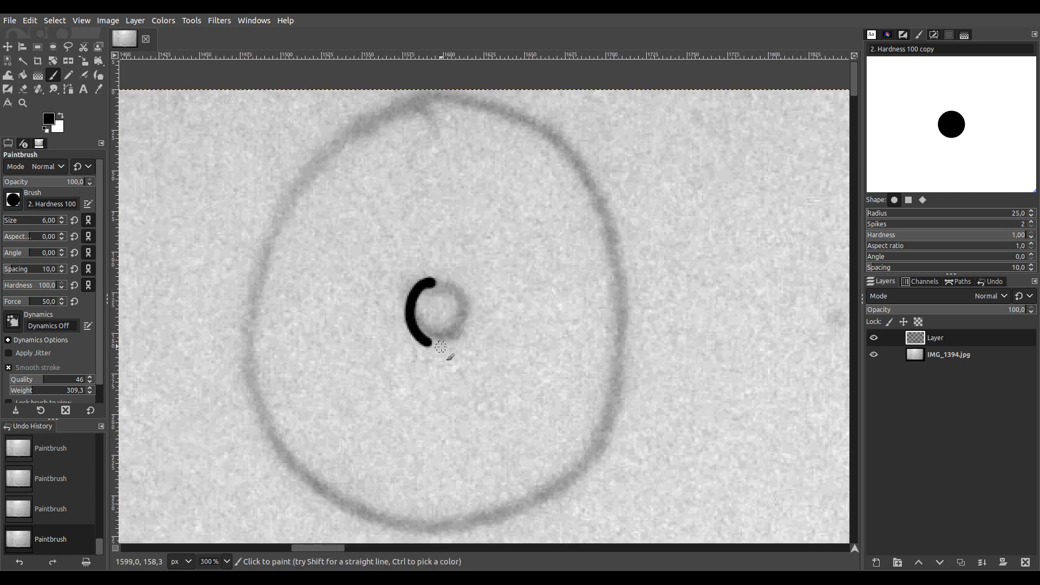
mouse_move(460, 294)
left_mouse_down()
mouse_move(436, 277)
mouse_move(410, 284)
left_mouse_up()
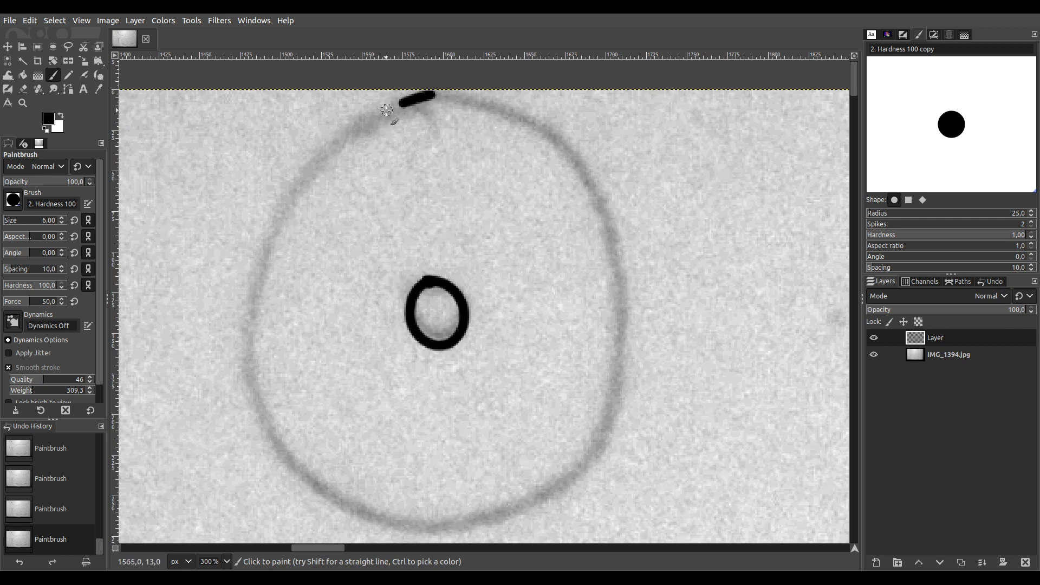
mouse_move(321, 157)
left_mouse_down()
mouse_move(270, 246)
mouse_move(248, 355)
mouse_move(261, 412)
mouse_move(331, 492)
left_mouse_up()
mouse_move(414, 527)
left_mouse_down()
mouse_move(507, 516)
mouse_move(562, 489)
mouse_move(602, 437)
mouse_move(616, 378)
mouse_move(620, 258)
mouse_move(609, 234)
mouse_move(563, 166)
mouse_move(482, 103)
left_mouse_up()
left_click_drag(406, 100, 405, 100)
Trace the circle directly right of the ear tuft's base, painting the inner ring and the outer outline in black
scroll(536, 272, "down", 4)
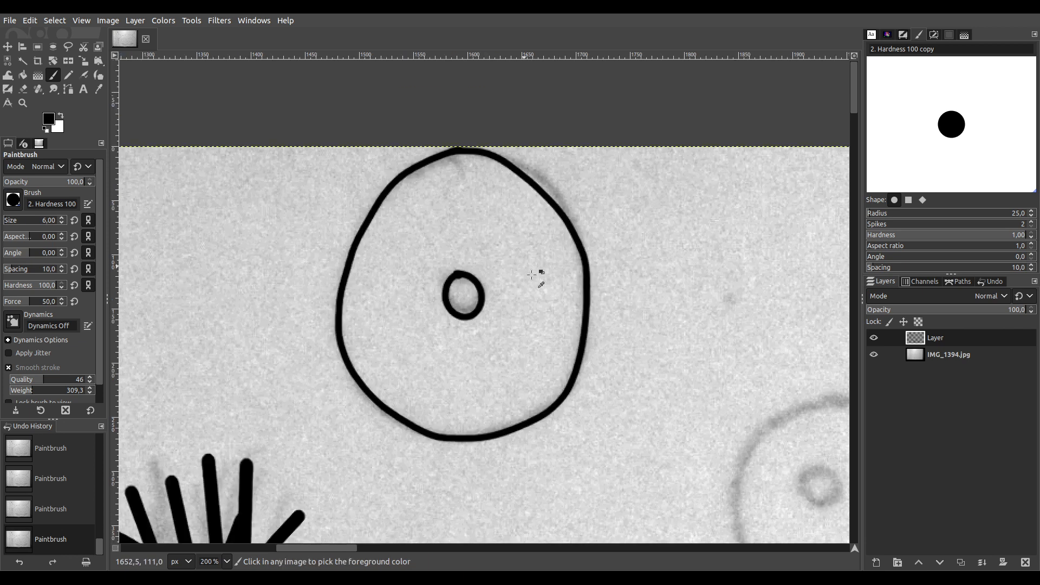
scroll(531, 395, "up", 3)
scroll(521, 391, "down", 3)
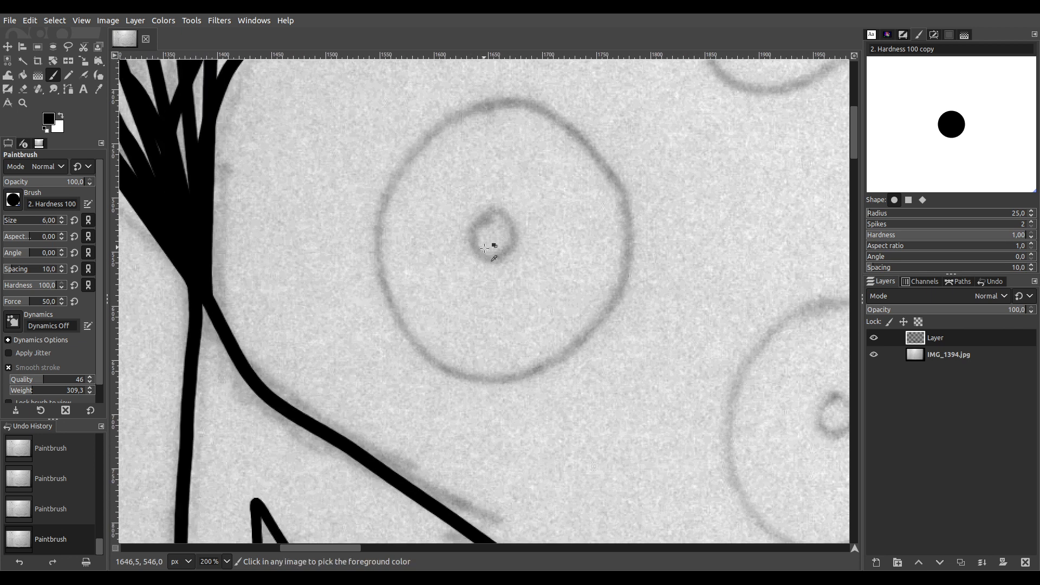
scroll(493, 249, "up", 2)
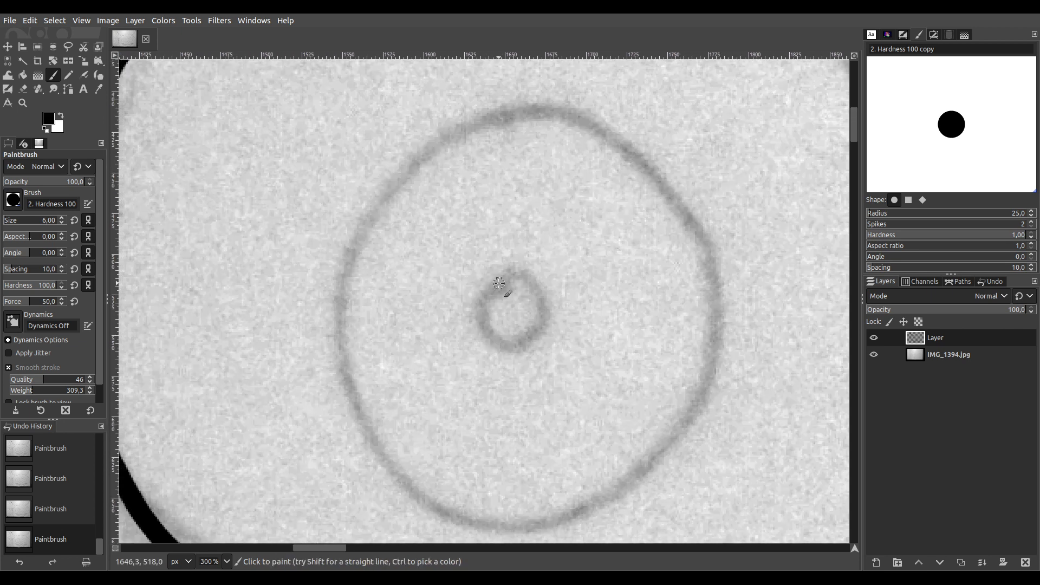
mouse_move(524, 344)
left_mouse_down()
mouse_move(540, 330)
mouse_move(547, 299)
left_mouse_up()
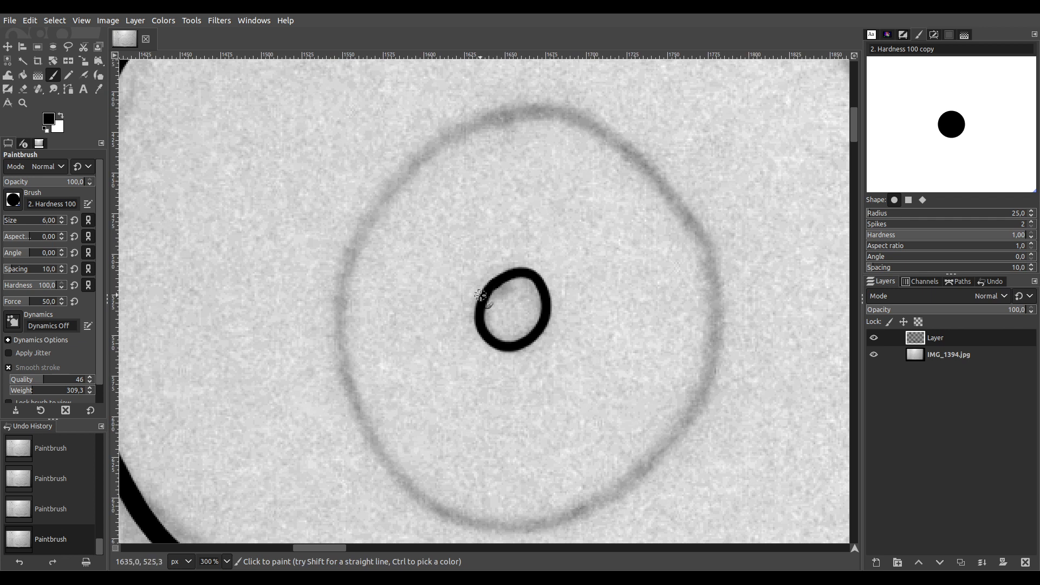
scroll(524, 168, "down", 1)
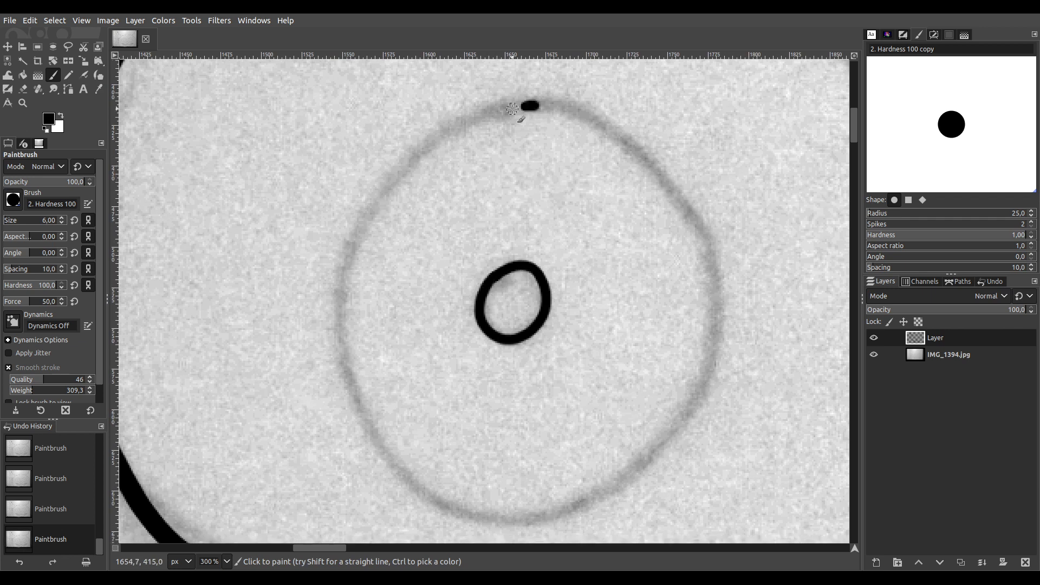
mouse_move(463, 127)
left_mouse_down()
mouse_move(419, 157)
mouse_move(370, 218)
mouse_move(347, 320)
mouse_move(346, 374)
mouse_move(375, 437)
mouse_move(405, 478)
mouse_move(456, 516)
mouse_move(542, 526)
mouse_move(618, 493)
mouse_move(656, 454)
mouse_move(689, 389)
mouse_move(706, 244)
left_mouse_up()
mouse_move(680, 203)
left_mouse_down()
mouse_move(651, 164)
mouse_move(600, 128)
left_mouse_up()
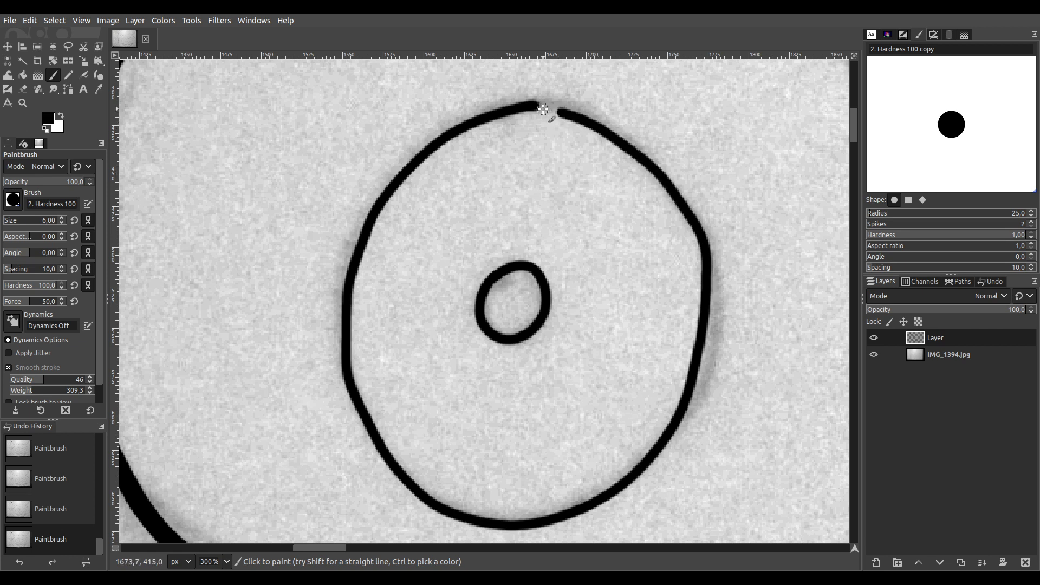
Trace the next circle to the lower right, above the ear's sloping edge, with its inner ring
scroll(185, 244, "right", 10)
scroll(390, 213, "down", 6)
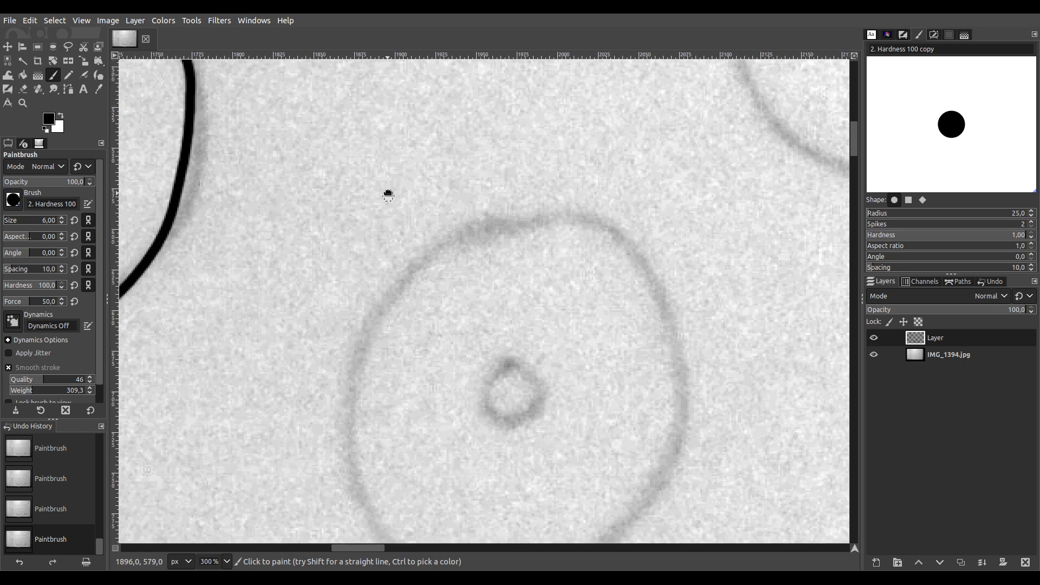
left_click_drag(489, 249, 495, 273)
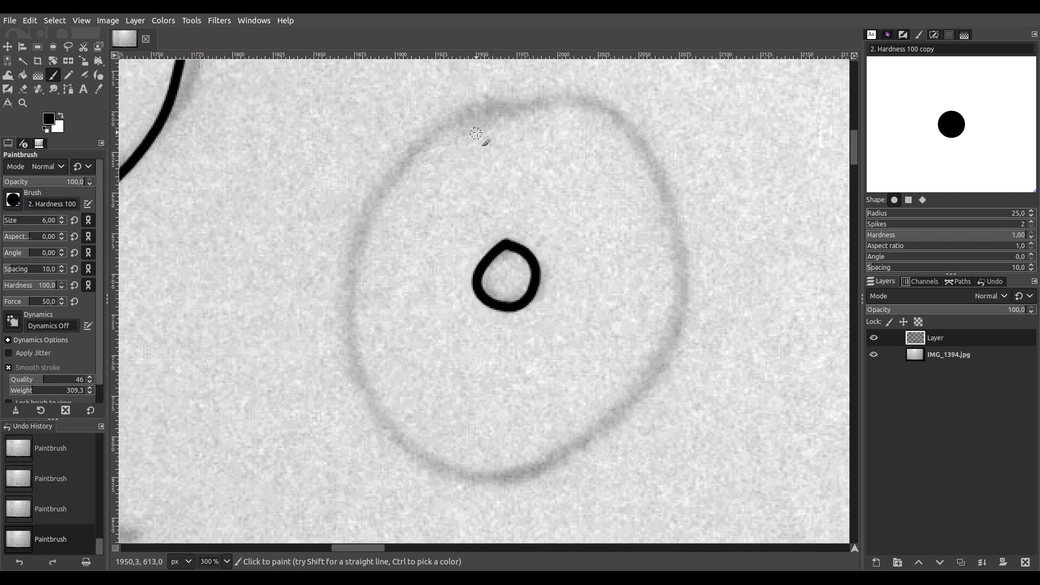
mouse_move(503, 108)
left_mouse_down()
mouse_move(442, 124)
mouse_move(417, 144)
mouse_move(350, 261)
mouse_move(352, 359)
mouse_move(423, 458)
mouse_move(512, 472)
mouse_move(554, 464)
mouse_move(635, 404)
mouse_move(668, 334)
mouse_move(677, 264)
mouse_move(673, 203)
mouse_move(651, 154)
left_mouse_up()
left_click_drag(591, 111, 531, 105)
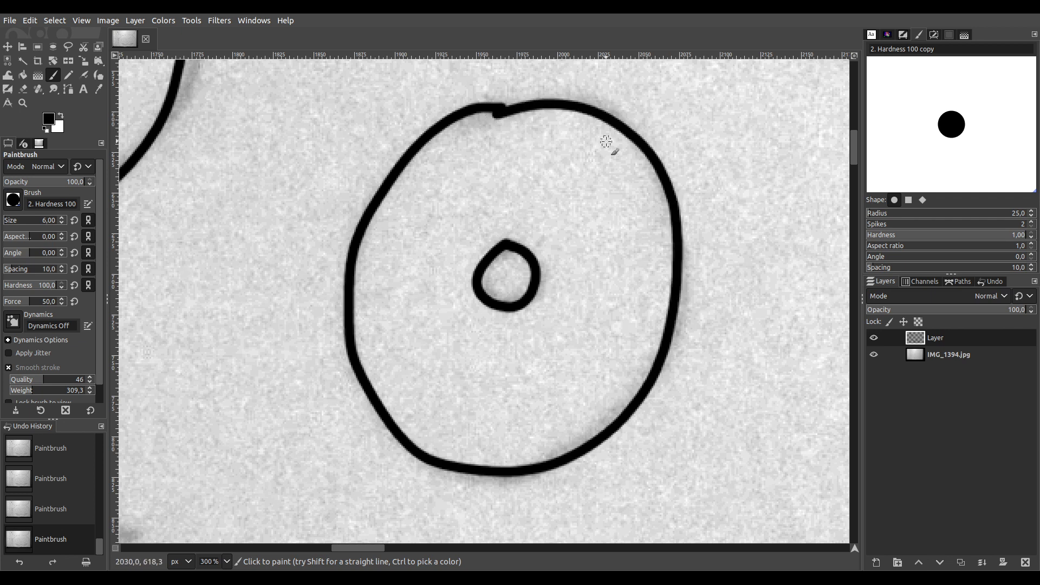
Trace the smaller tilted oval above the circle just inked, including its inner ring
left_click_drag(605, 141, 543, 389)
mouse_move(442, 209)
left_mouse_down()
mouse_move(648, 453)
mouse_move(620, 475)
left_mouse_up()
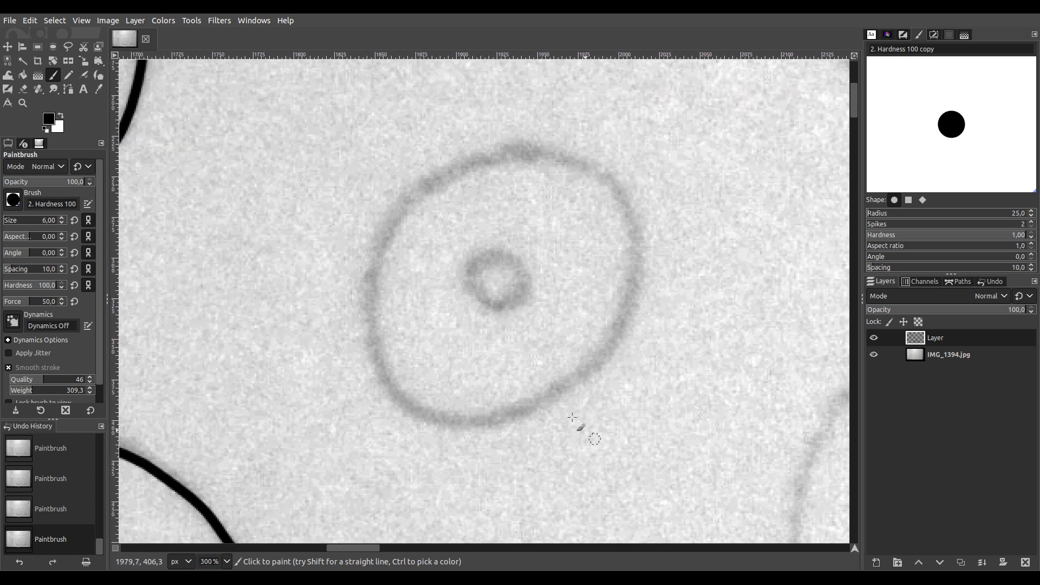
left_click_drag(484, 302, 528, 272)
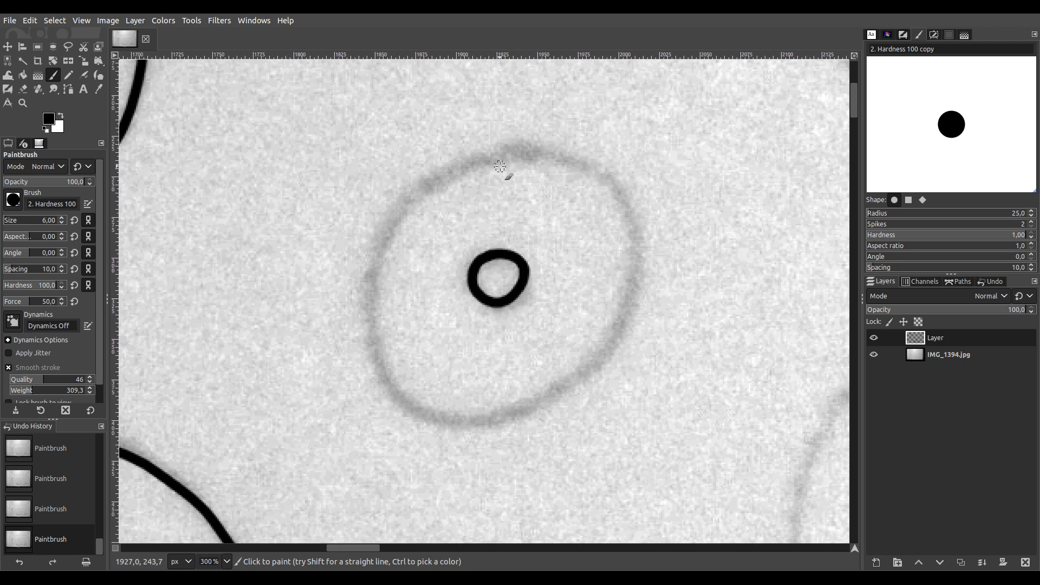
mouse_move(522, 149)
left_mouse_down()
mouse_move(434, 176)
mouse_move(399, 197)
mouse_move(378, 230)
mouse_move(368, 326)
mouse_move(384, 390)
mouse_move(405, 411)
mouse_move(463, 420)
mouse_move(504, 411)
mouse_move(600, 338)
mouse_move(637, 246)
mouse_move(635, 207)
mouse_move(599, 172)
mouse_move(538, 152)
left_mouse_up()
scroll(564, 178, "down", 4)
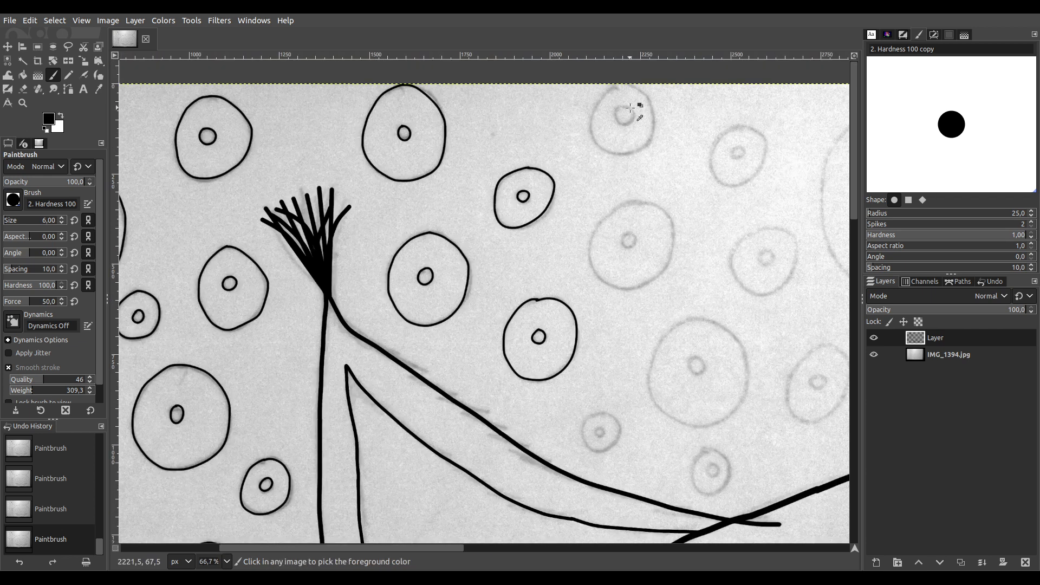
Trace the next circle along the image's top edge, right of the tilted oval, painting its inner ring and outline in black
scroll(641, 112, "up", 4)
scroll(564, 209, "up", 3)
scroll(564, 209, "right", 3)
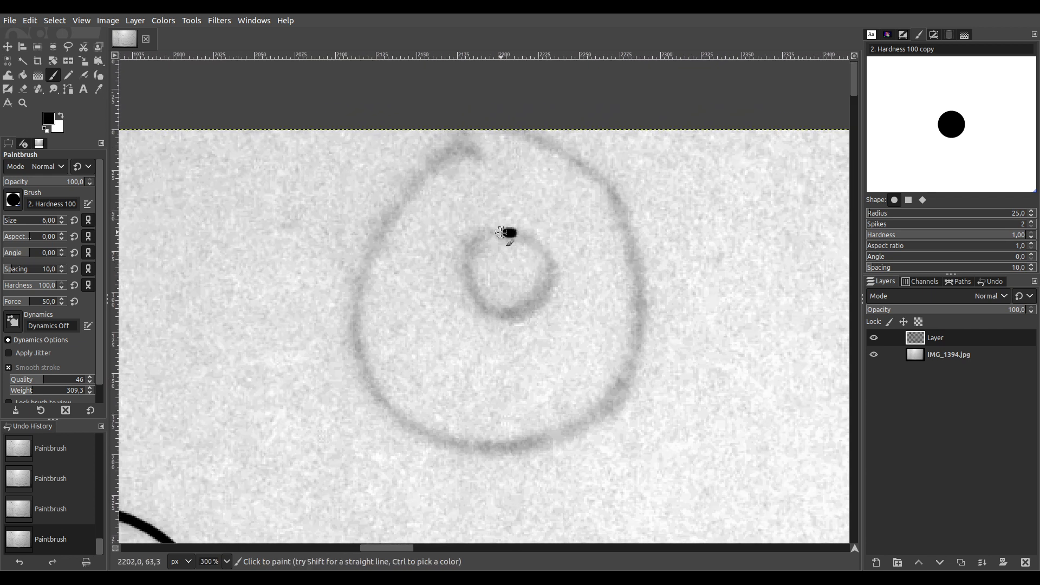
mouse_move(461, 253)
left_mouse_down()
mouse_move(457, 287)
mouse_move(495, 315)
mouse_move(524, 314)
mouse_move(544, 293)
mouse_move(549, 265)
left_mouse_up()
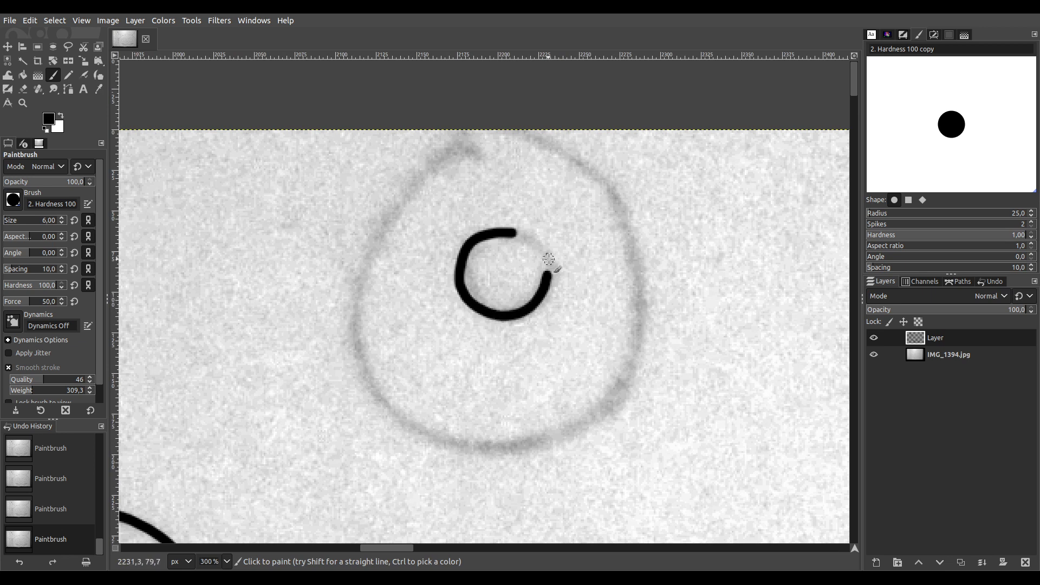
left_click_drag(499, 231, 526, 244)
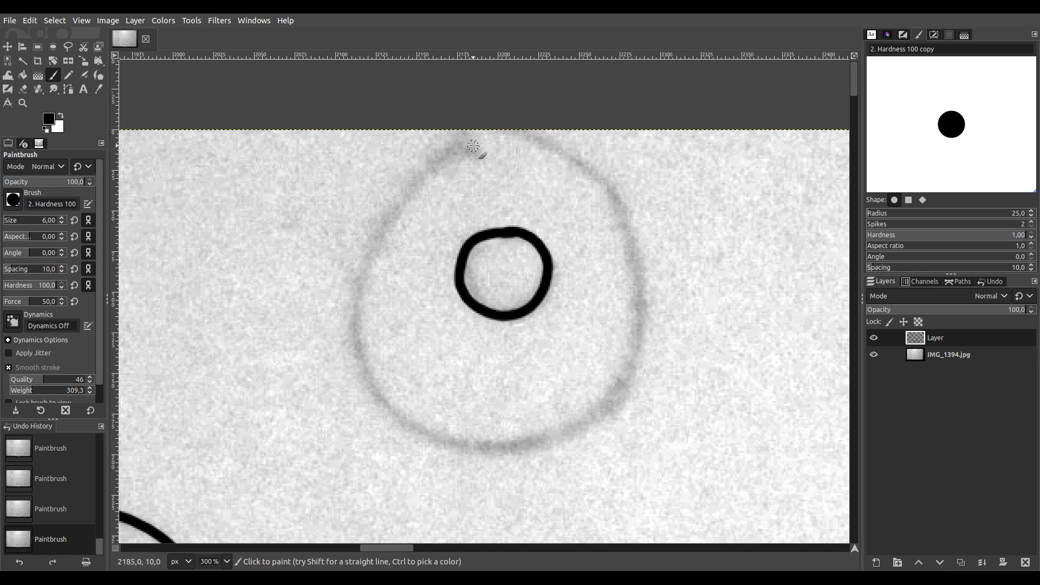
mouse_move(466, 137)
left_mouse_down()
mouse_move(390, 201)
mouse_move(361, 282)
mouse_move(357, 345)
mouse_move(370, 395)
mouse_move(389, 414)
mouse_move(471, 447)
mouse_move(549, 436)
mouse_move(610, 392)
mouse_move(633, 353)
mouse_move(642, 278)
mouse_move(633, 221)
mouse_move(611, 187)
mouse_move(562, 156)
mouse_move(460, 135)
left_mouse_up()
Trace the larger circle directly below the top-edge circle just inked, including its inner ring
scroll(509, 238, "down", 3, "ctrl")
scroll(541, 389, "up", 3, "ctrl")
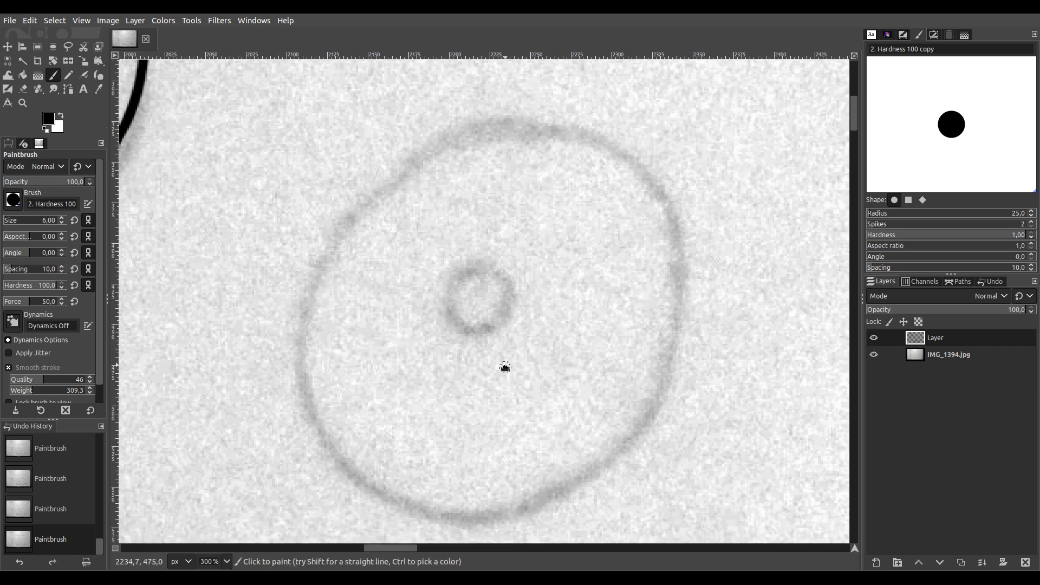
scroll(504, 388, "down", 2)
mouse_move(461, 280)
left_mouse_down()
mouse_move(508, 299)
mouse_move(530, 274)
mouse_move(525, 235)
mouse_move(477, 232)
left_mouse_up()
mouse_move(486, 93)
left_mouse_down()
mouse_move(407, 143)
mouse_move(366, 187)
mouse_move(325, 274)
mouse_move(322, 342)
mouse_move(349, 419)
mouse_move(381, 452)
mouse_move(507, 478)
mouse_move(593, 453)
mouse_move(647, 409)
mouse_move(682, 316)
mouse_move(694, 186)
mouse_move(679, 146)
mouse_move(640, 110)
mouse_move(572, 90)
mouse_move(478, 100)
left_mouse_up()
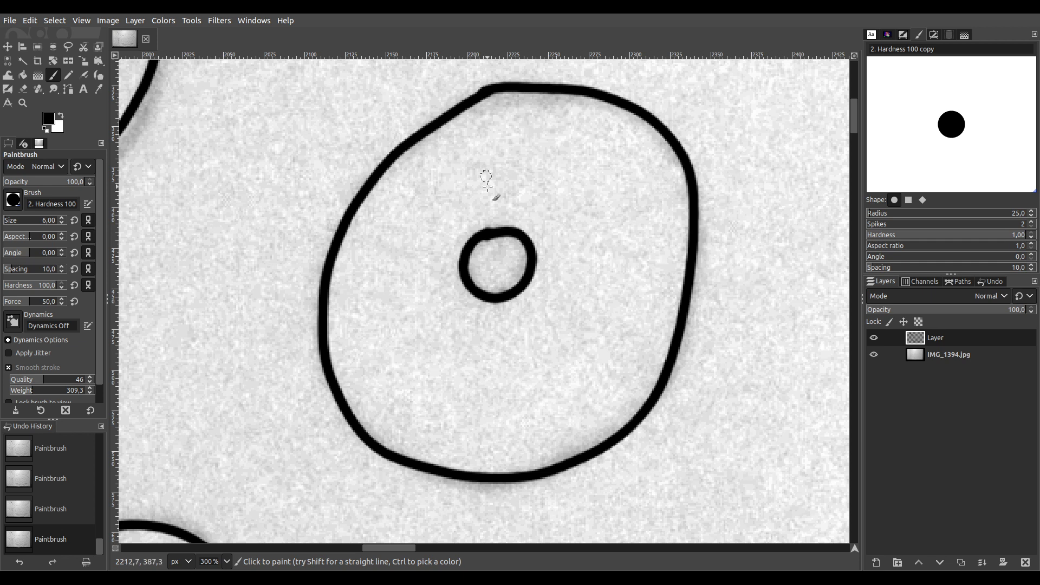
Trace the small round circle farther down, just above the ear's sloping edge, with its inner ring
scroll(522, 433, "down", 3)
left_click_drag(520, 425, 434, 290)
scroll(348, 364, "up", 4)
mouse_move(337, 383)
left_mouse_down()
mouse_move(437, 336)
mouse_move(436, 310)
mouse_move(431, 328)
mouse_move(443, 349)
mouse_move(470, 350)
mouse_move(476, 307)
mouse_move(430, 302)
left_mouse_up()
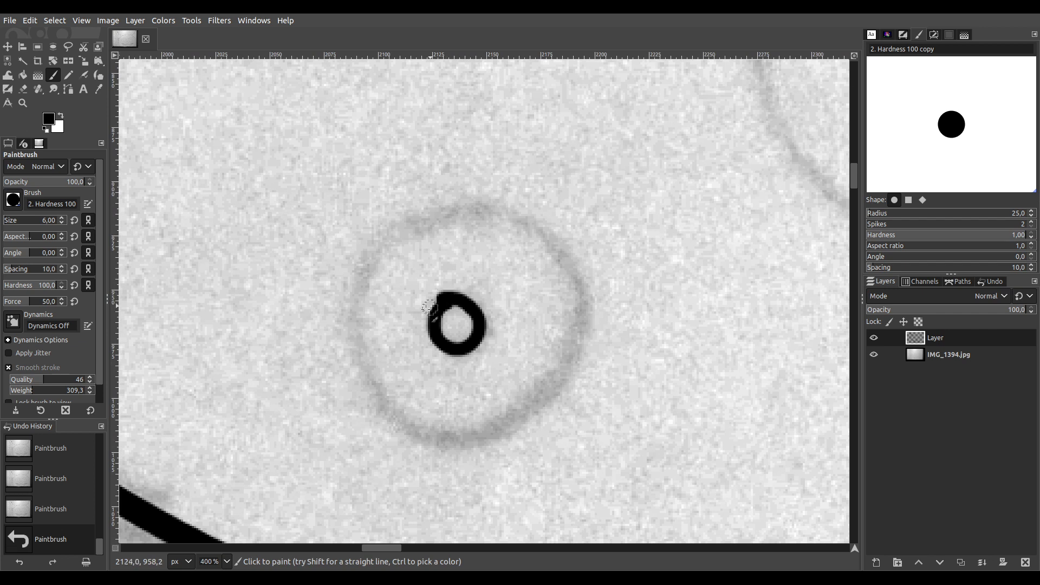
mouse_move(418, 222)
left_mouse_down()
mouse_move(374, 250)
mouse_move(353, 319)
mouse_move(373, 411)
mouse_move(391, 430)
mouse_move(487, 448)
mouse_move(552, 373)
mouse_move(571, 281)
mouse_move(529, 230)
mouse_move(459, 216)
mouse_move(410, 225)
left_mouse_up()
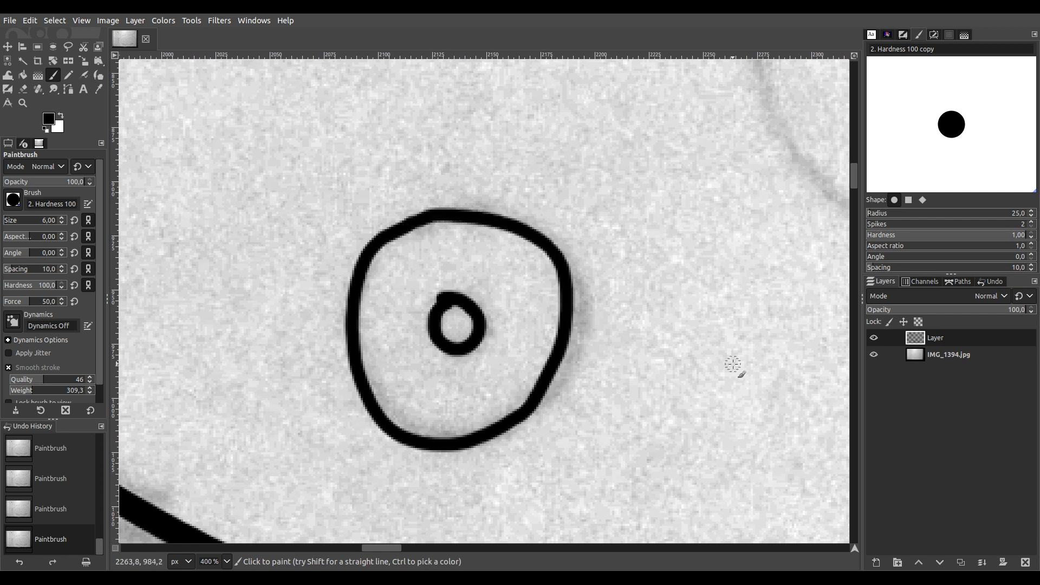
Trace the small circle just above where the ear's sloping edge meets the head line, including its inner ring
scroll(726, 362, "right", 10)
scroll(371, 262, "down", 5)
mouse_move(487, 222)
left_mouse_down()
mouse_move(483, 286)
mouse_move(519, 290)
mouse_move(542, 274)
mouse_move(521, 222)
left_mouse_up()
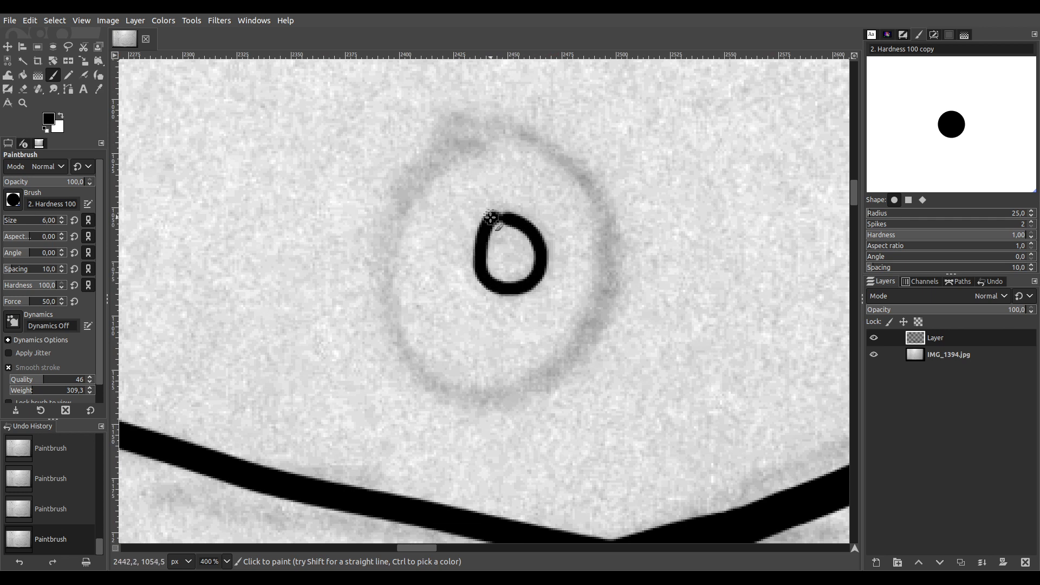
mouse_move(480, 119)
left_mouse_down()
mouse_move(395, 224)
mouse_move(378, 324)
mouse_move(428, 388)
mouse_move(491, 405)
mouse_move(609, 322)
mouse_move(612, 193)
mouse_move(532, 111)
mouse_move(480, 117)
mouse_move(456, 458)
left_mouse_up()
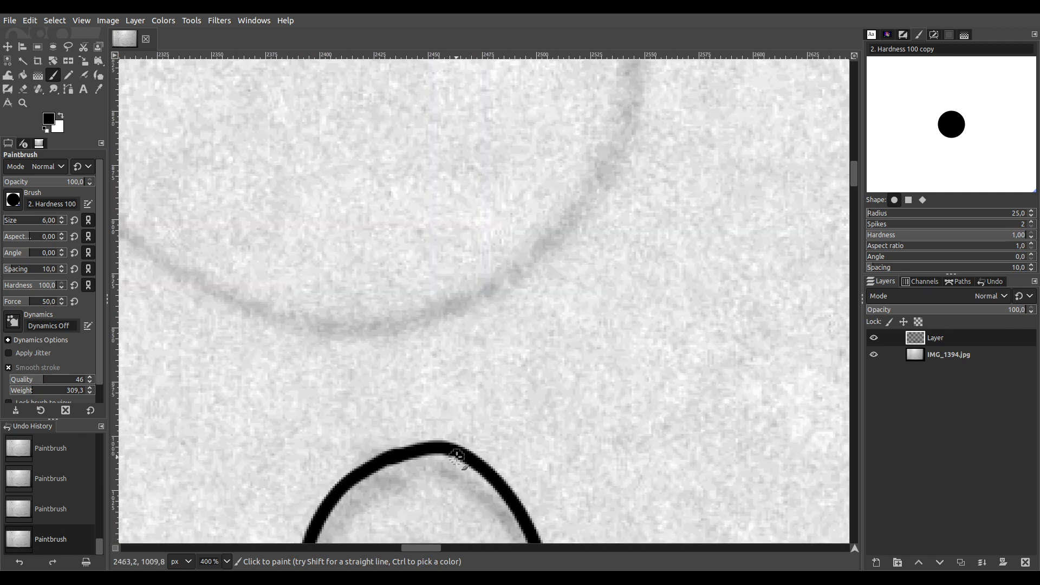
Trace the large circle above the two small ones just inked, painting its inner ring and full outline in black
scroll(490, 248, "down", 1)
scroll(528, 394, "right", 3)
scroll(542, 449, "up", 1)
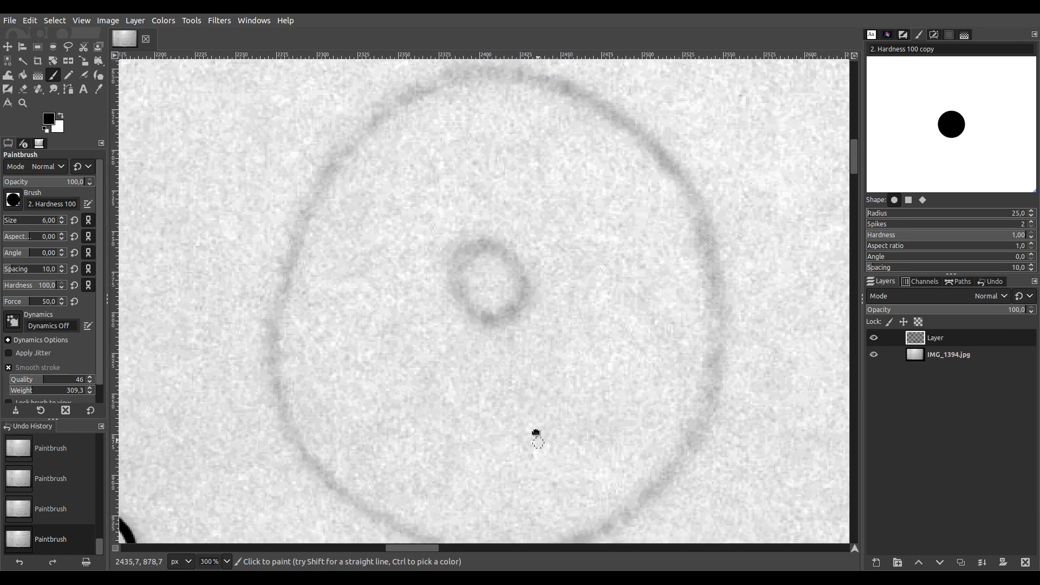
scroll(536, 428, "down", 1)
scroll(492, 336, "down", 1)
scroll(493, 336, "right", 1)
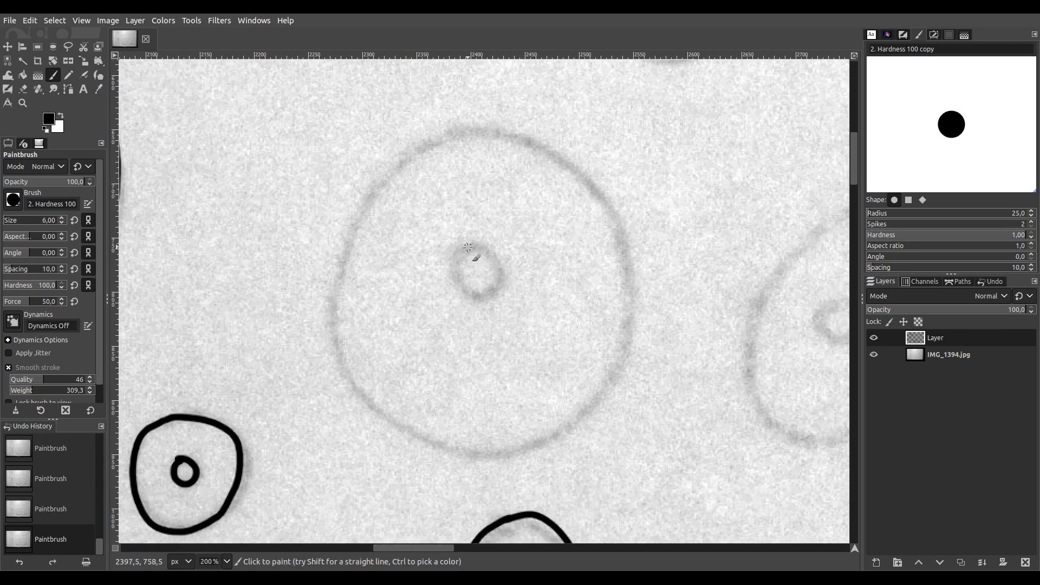
left_click_drag(461, 250, 482, 241)
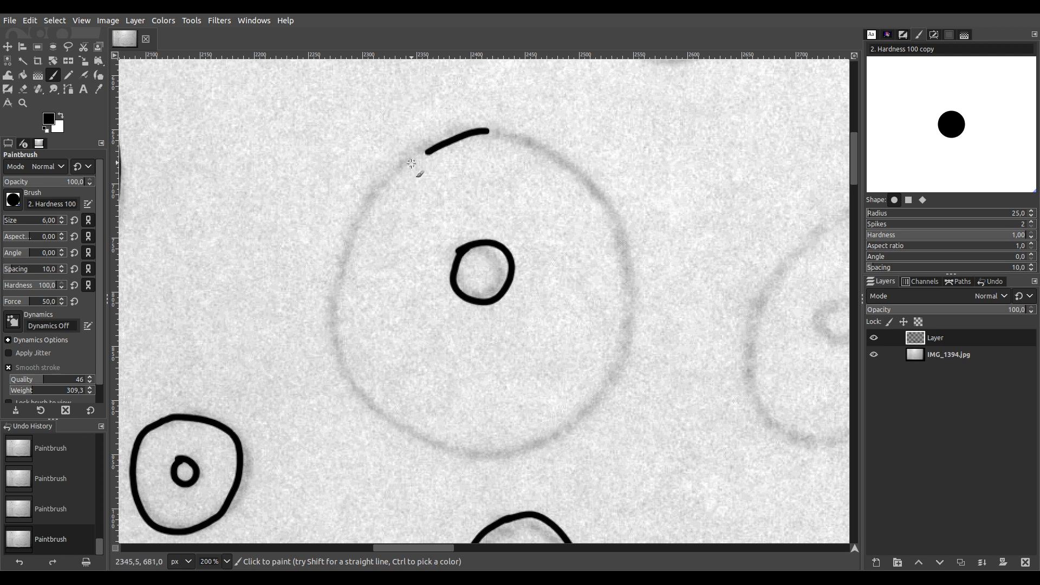
left_click_drag(336, 258, 326, 337)
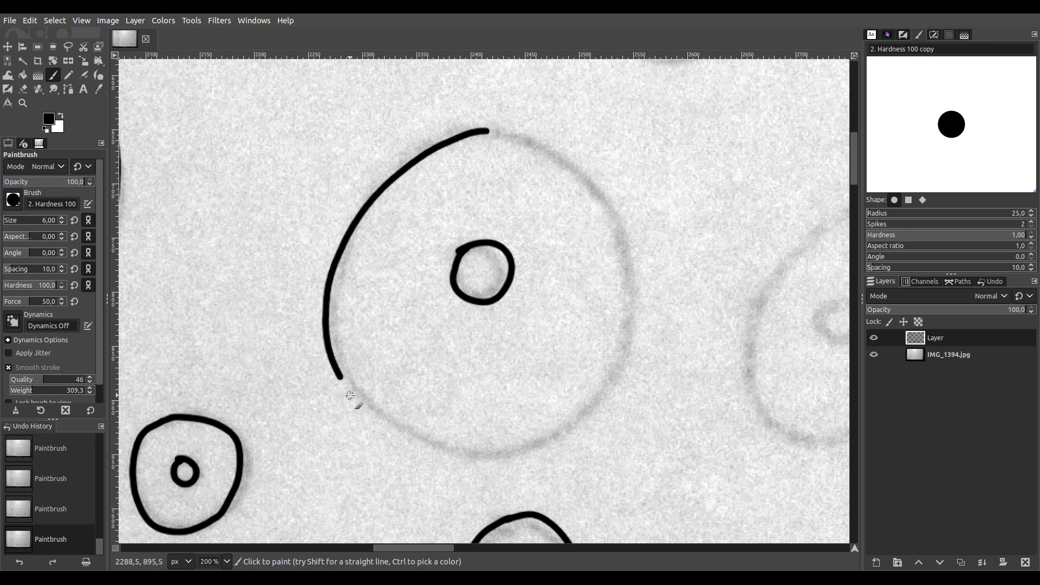
mouse_move(566, 430)
left_mouse_down()
mouse_move(620, 366)
mouse_move(632, 285)
mouse_move(613, 209)
left_mouse_up()
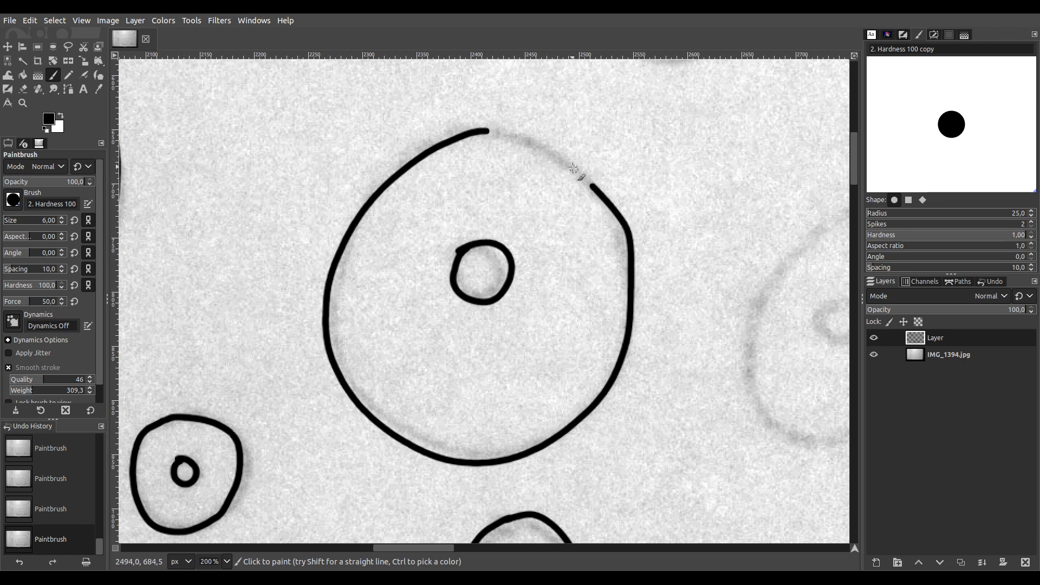
Trace the tilted oval to the right of the large circle, including its small inner ring
left_click_drag(754, 377, 392, 329)
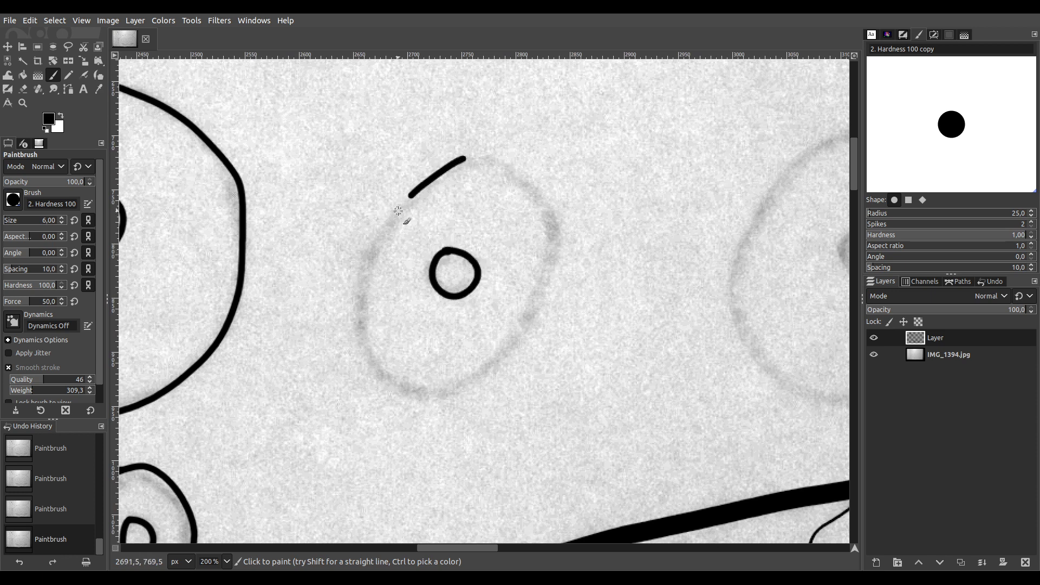
left_click_drag(349, 310, 356, 366)
left_click_drag(397, 399, 469, 385)
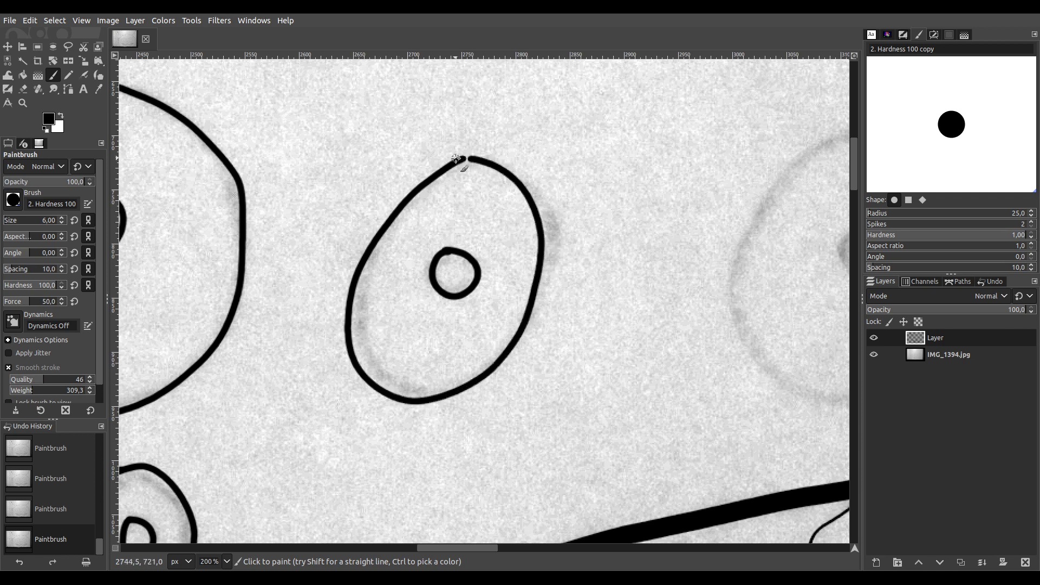
Trace the medium circle above the gap between the large circle and the tilted oval, with its inner ring
scroll(459, 149, "down", 2)
scroll(487, 271, "up", 5)
scroll(434, 265, "up", 3)
mouse_move(408, 279)
left_mouse_down()
mouse_move(407, 339)
mouse_move(448, 339)
mouse_move(476, 304)
left_mouse_up()
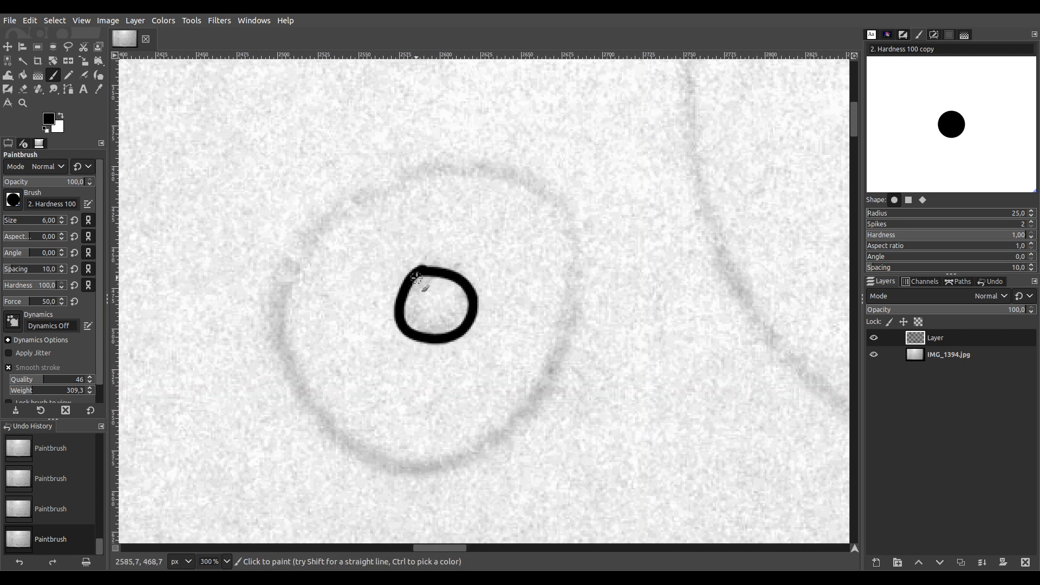
mouse_move(428, 159)
left_mouse_down()
mouse_move(368, 171)
mouse_move(335, 193)
mouse_move(290, 257)
mouse_move(282, 299)
mouse_move(294, 359)
mouse_move(330, 424)
mouse_move(374, 458)
mouse_move(450, 466)
mouse_move(508, 438)
mouse_move(541, 401)
mouse_move(575, 297)
mouse_move(576, 225)
mouse_move(557, 194)
mouse_move(516, 163)
mouse_move(420, 157)
left_mouse_up()
Trace the slightly tilted circle above the medium one, near the image's top edge, with its inner ring and outline
scroll(434, 298, "up", 5)
scroll(434, 297, "down", 1)
scroll(452, 314, "up", 4)
scroll(424, 208, "up", 1)
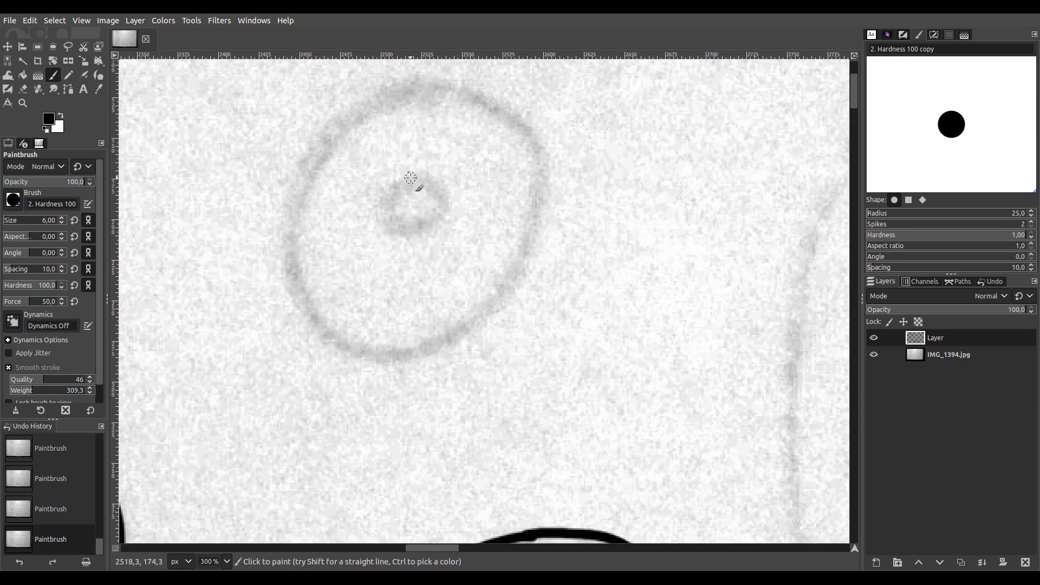
mouse_move(391, 236)
left_mouse_down()
mouse_move(451, 209)
mouse_move(446, 171)
mouse_move(380, 192)
left_mouse_up()
mouse_move(381, 94)
left_mouse_down()
mouse_move(306, 151)
mouse_move(289, 237)
left_mouse_up()
mouse_move(382, 358)
left_mouse_down()
mouse_move(425, 354)
mouse_move(484, 323)
mouse_move(524, 258)
mouse_move(536, 173)
left_mouse_up()
left_click_drag(526, 127, 457, 87)
Trace the very large circle near the image's top edge, right of the two medium circles, including its inner ring
scroll(372, 94, "down", 3)
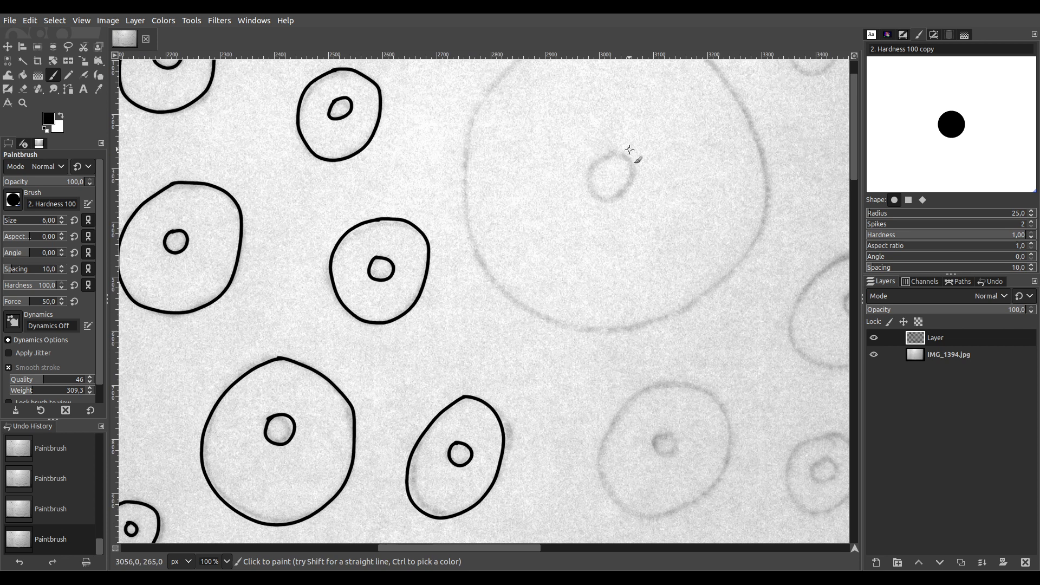
left_click_drag(629, 150, 481, 290)
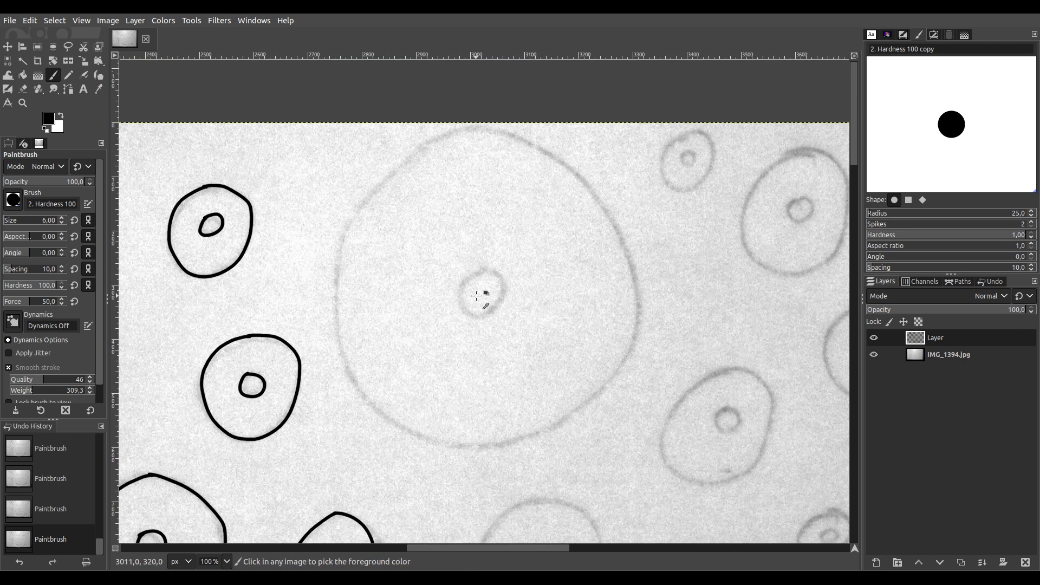
scroll(480, 290, "up", 2)
scroll(478, 290, "down", 1)
scroll(480, 292, "up", 1)
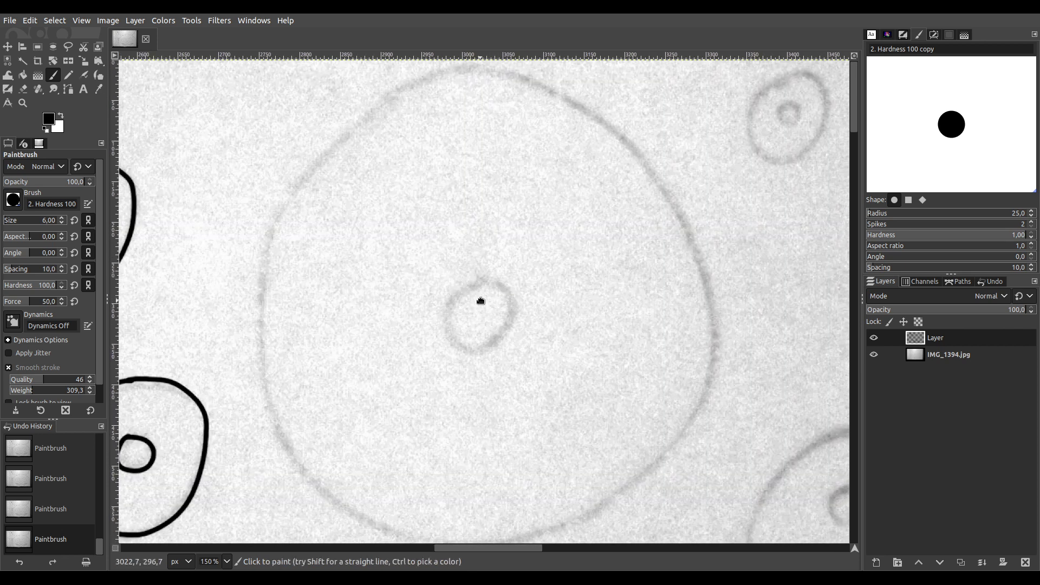
scroll(478, 297, "down", 1)
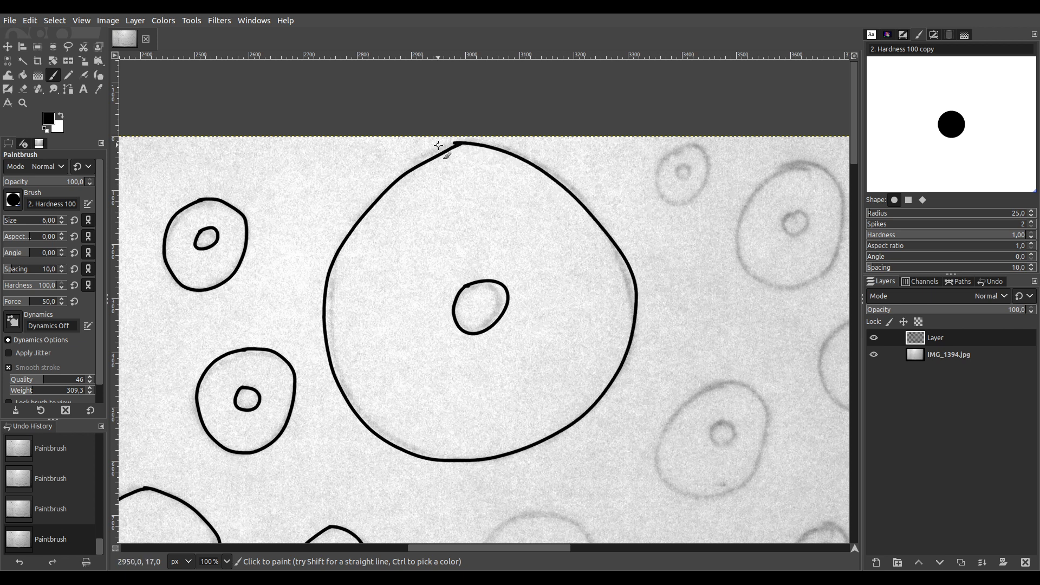
Trace the small circle at the image's top edge, just right of the very large circle, with its inner ring
scroll(687, 157, "up", 5)
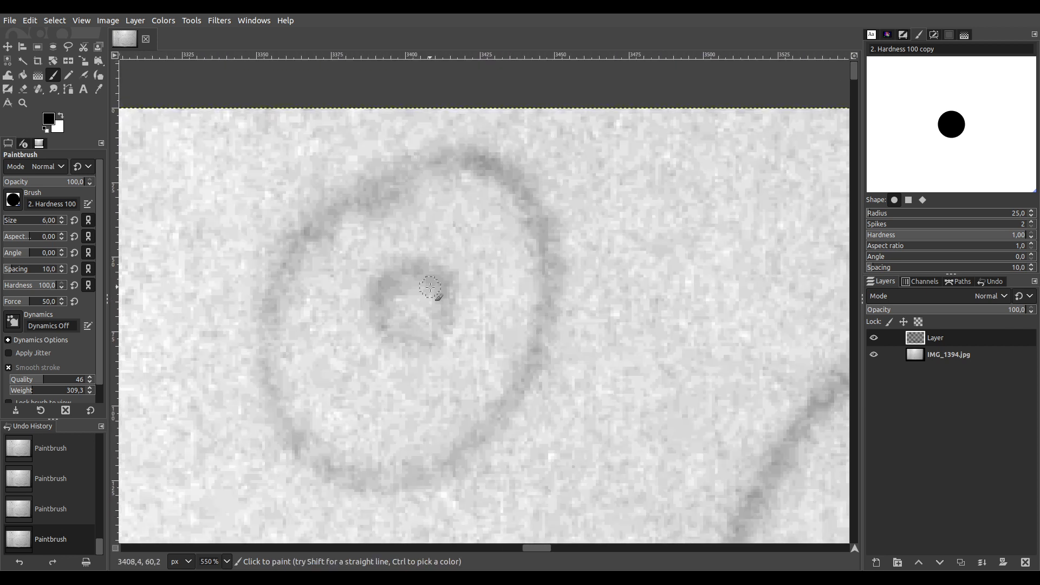
mouse_move(395, 281)
left_mouse_down()
mouse_move(383, 322)
mouse_move(411, 349)
mouse_move(450, 327)
mouse_move(448, 286)
mouse_move(421, 268)
mouse_move(378, 281)
left_mouse_up()
mouse_move(417, 155)
left_mouse_down()
mouse_move(308, 199)
mouse_move(266, 293)
mouse_move(264, 353)
mouse_move(281, 428)
mouse_move(322, 476)
mouse_move(345, 484)
mouse_move(399, 489)
mouse_move(459, 464)
mouse_move(508, 419)
mouse_move(551, 307)
mouse_move(548, 243)
mouse_move(529, 184)
mouse_move(498, 161)
mouse_move(453, 151)
mouse_move(382, 168)
left_mouse_up()
Trace the rounded circle below the very large one, painting its oval inner ring and outer outline in black
key("1")
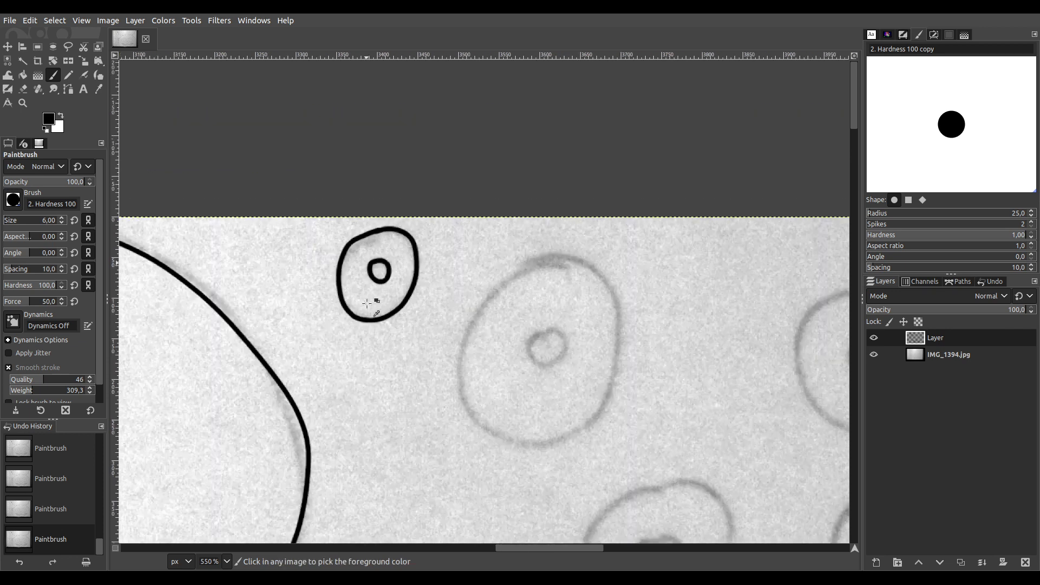
scroll(354, 467, "down", 2)
scroll(408, 371, "up", 4)
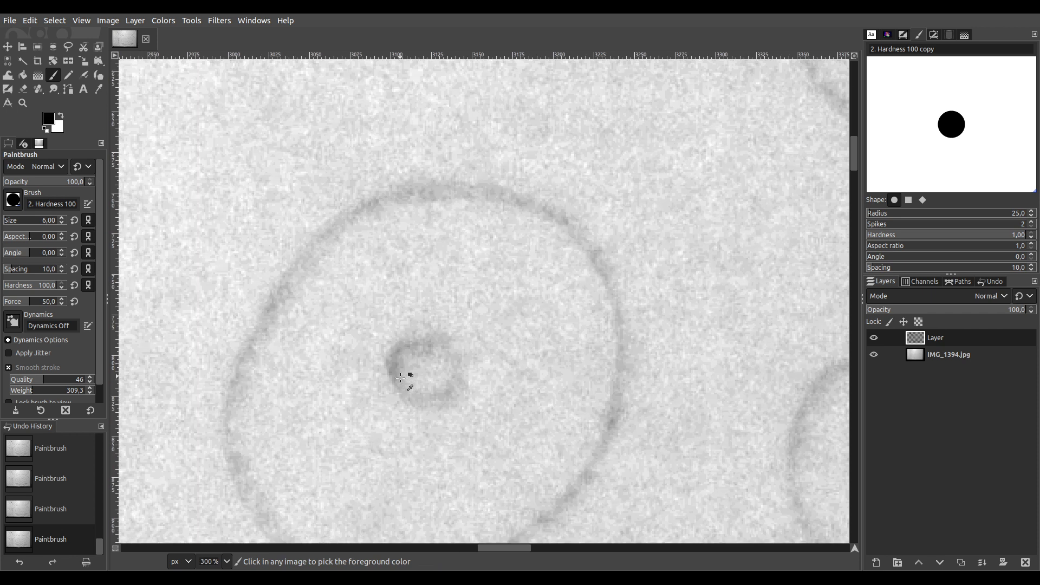
scroll(451, 281, "up", 1)
mouse_move(451, 281)
left_mouse_down()
mouse_move(483, 251)
mouse_move(460, 274)
mouse_move(468, 300)
mouse_move(493, 310)
mouse_move(515, 305)
mouse_move(542, 272)
left_mouse_up()
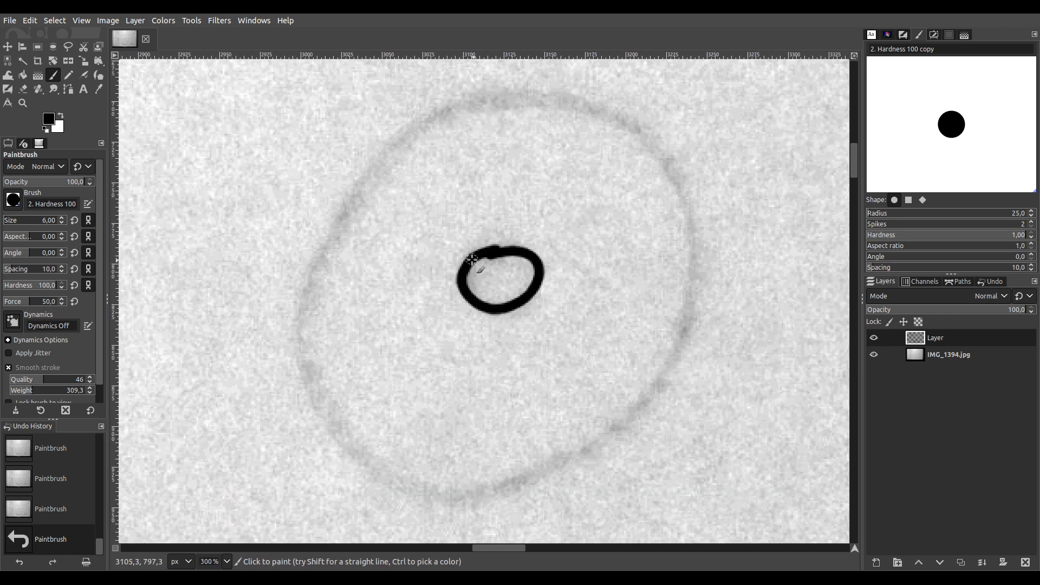
mouse_move(475, 100)
left_mouse_down()
mouse_move(399, 145)
mouse_move(304, 319)
mouse_move(299, 368)
mouse_move(312, 401)
mouse_move(338, 439)
mouse_move(413, 487)
mouse_move(519, 480)
mouse_move(563, 460)
mouse_move(637, 406)
mouse_move(670, 358)
mouse_move(690, 231)
mouse_move(663, 161)
mouse_move(611, 117)
left_mouse_up()
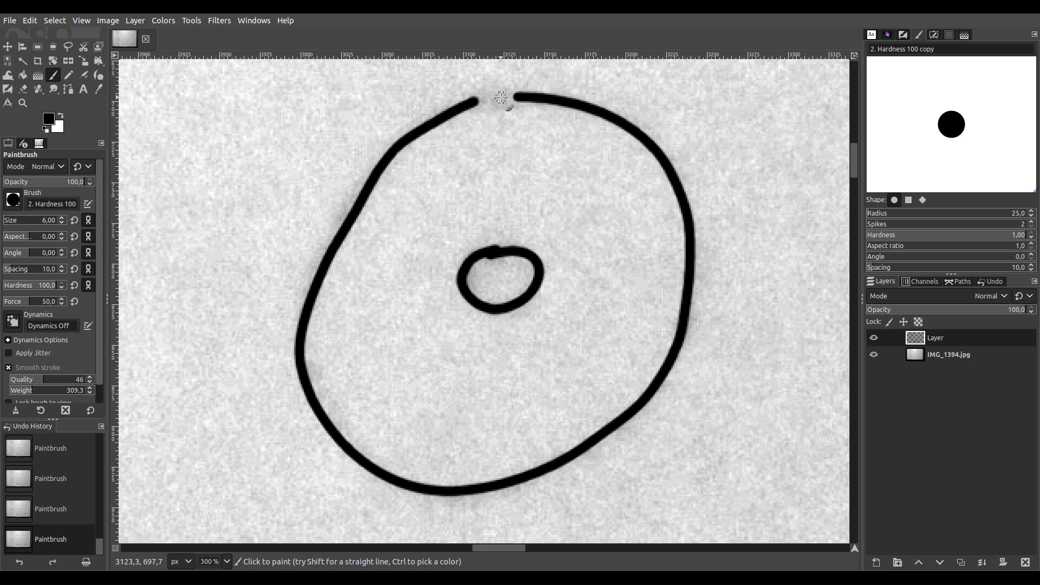
Trace the smaller circle to the lower right, just above the thick horizontal head line, including its inner ring
scroll(587, 213, "right", 10)
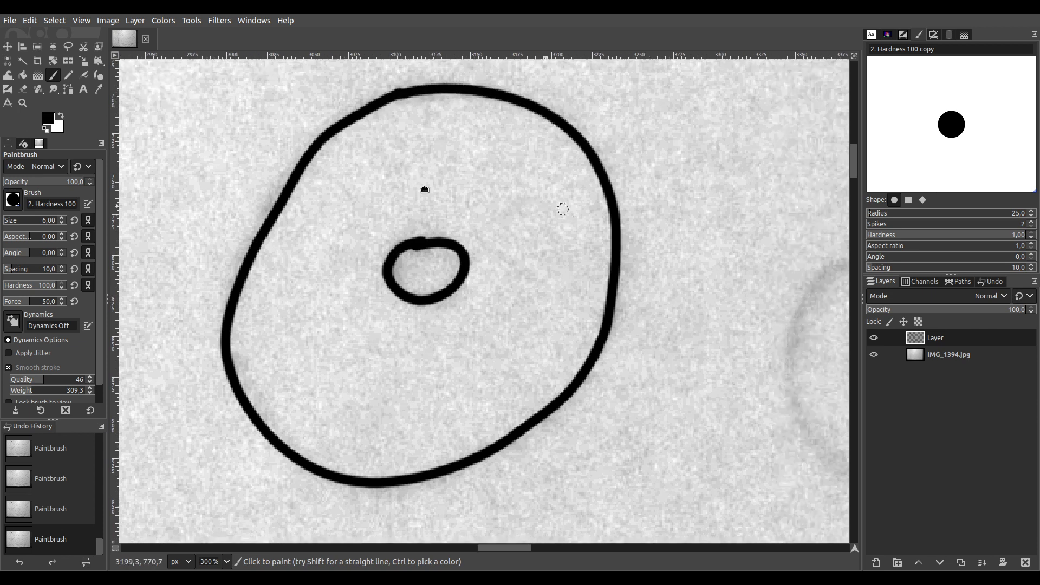
scroll(529, 309, "down", 3)
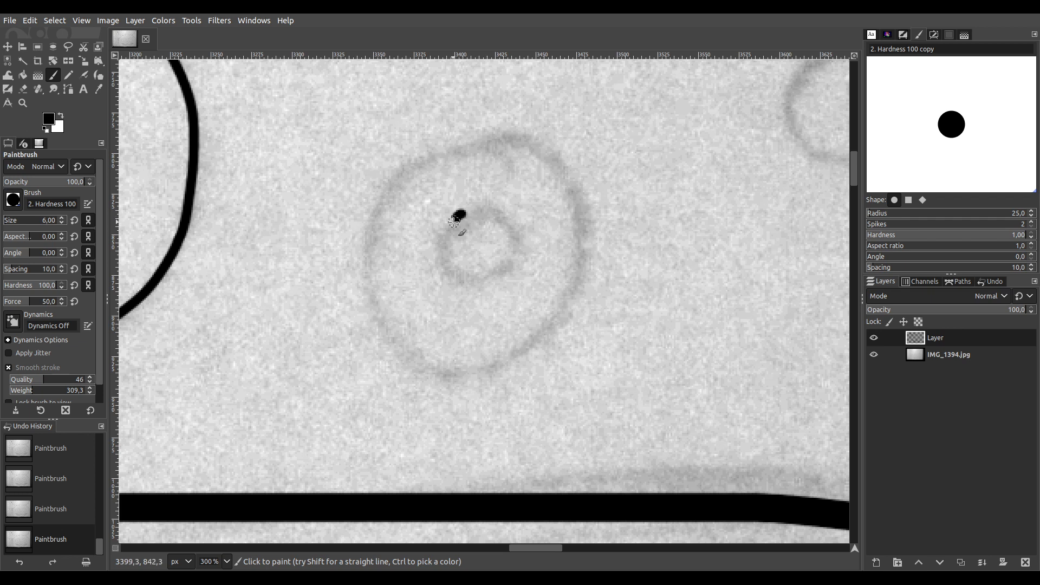
mouse_move(441, 269)
left_mouse_down()
mouse_move(491, 287)
mouse_move(514, 257)
mouse_move(506, 208)
left_mouse_up()
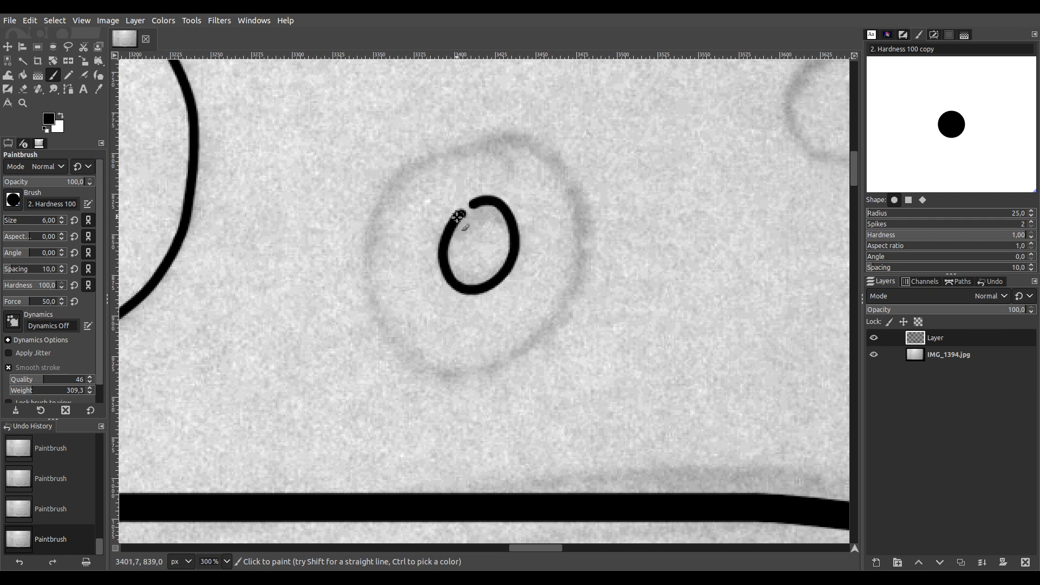
mouse_move(388, 188)
left_mouse_down()
mouse_move(362, 288)
mouse_move(378, 330)
mouse_move(428, 373)
mouse_move(484, 373)
mouse_move(546, 336)
mouse_move(567, 284)
mouse_move(568, 167)
mouse_move(510, 147)
mouse_move(431, 158)
left_mouse_up()
Trace the small tilted oval to the upper right of the circle just inked, including its inner ring
left_click_drag(778, 269, 314, 402)
scroll(409, 219, "up", 2)
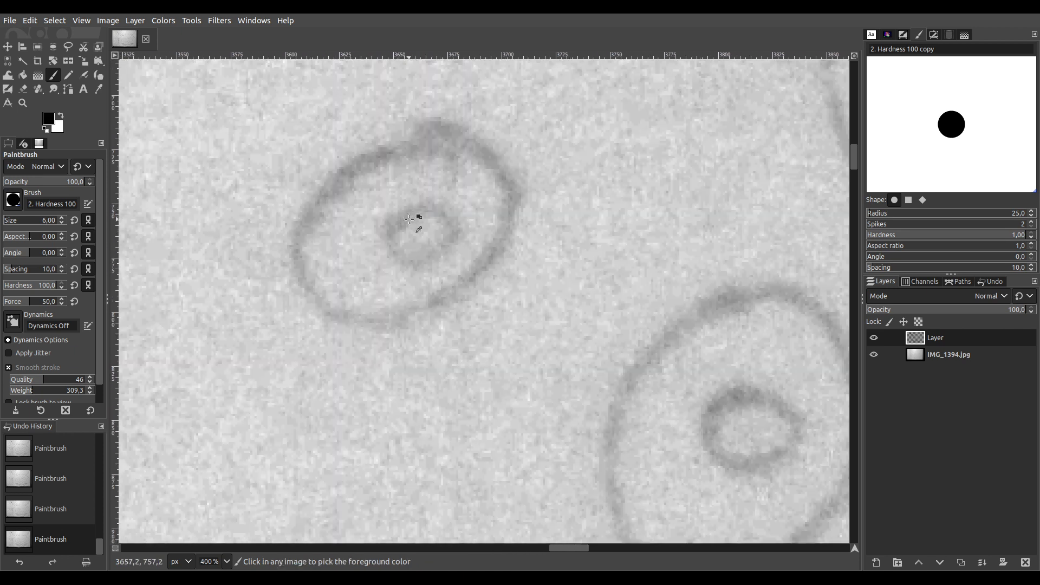
mouse_move(412, 204)
left_mouse_down()
mouse_move(385, 250)
mouse_move(415, 275)
mouse_move(465, 240)
mouse_move(449, 206)
mouse_move(402, 209)
left_mouse_up()
mouse_move(390, 115)
left_mouse_down()
mouse_move(283, 187)
mouse_move(269, 293)
mouse_move(301, 345)
mouse_move(385, 352)
mouse_move(480, 331)
mouse_move(538, 287)
mouse_move(556, 218)
mouse_move(548, 156)
mouse_move(515, 125)
mouse_move(464, 108)
mouse_move(362, 137)
left_mouse_up()
Trace the upright oval to the lower right of the small tilted one, with its wide inner ring and outline
scroll(352, 216, "down", 4)
scroll(351, 216, "right", 6)
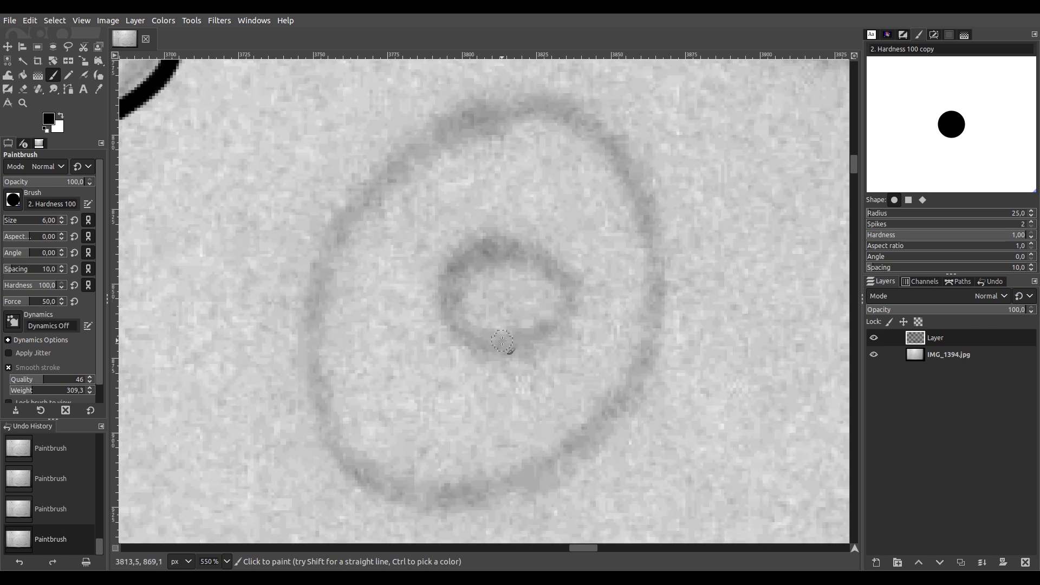
scroll(501, 334, "down", 1)
scroll(501, 334, "right", 1)
mouse_move(499, 235)
left_mouse_down()
mouse_move(449, 248)
mouse_move(445, 284)
mouse_move(463, 314)
mouse_move(519, 319)
mouse_move(564, 298)
mouse_move(565, 247)
mouse_move(490, 232)
left_mouse_up()
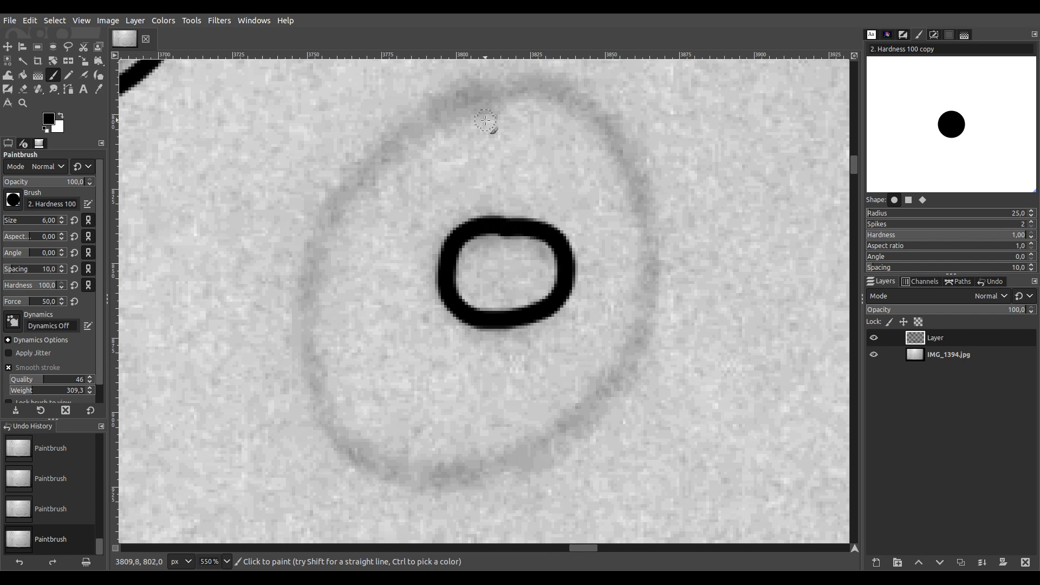
mouse_move(473, 88)
left_mouse_down()
mouse_move(412, 120)
mouse_move(375, 163)
mouse_move(321, 282)
mouse_move(320, 402)
mouse_move(349, 445)
mouse_move(384, 467)
mouse_move(435, 474)
mouse_move(522, 455)
mouse_move(589, 413)
mouse_move(640, 342)
mouse_move(663, 286)
mouse_move(666, 207)
mouse_move(647, 150)
mouse_move(611, 112)
mouse_move(543, 85)
mouse_move(459, 97)
left_mouse_up()
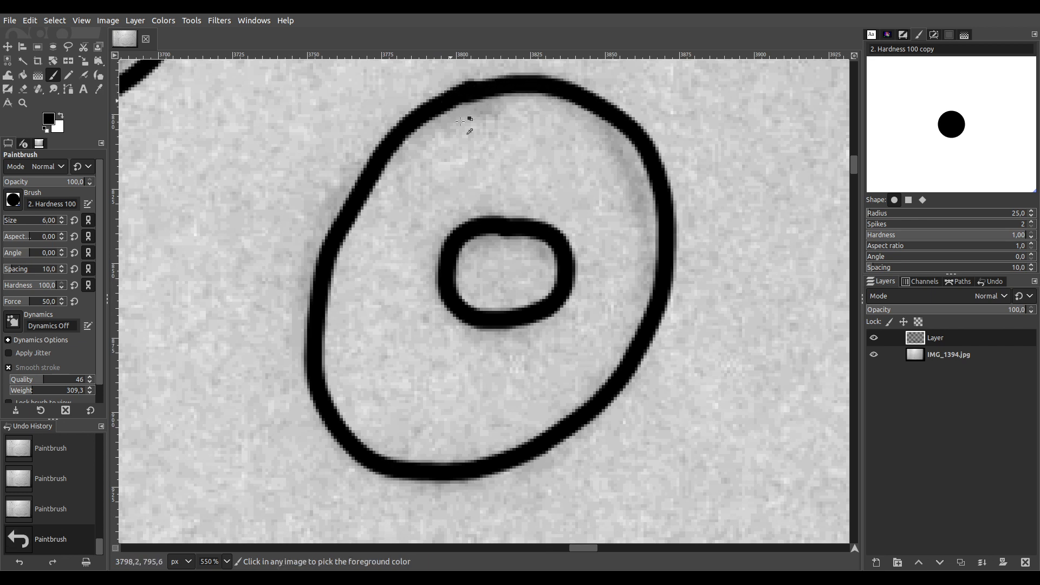
key("1")
left_click_drag(508, 140, 463, 376)
left_click_drag(299, 288, 578, 439)
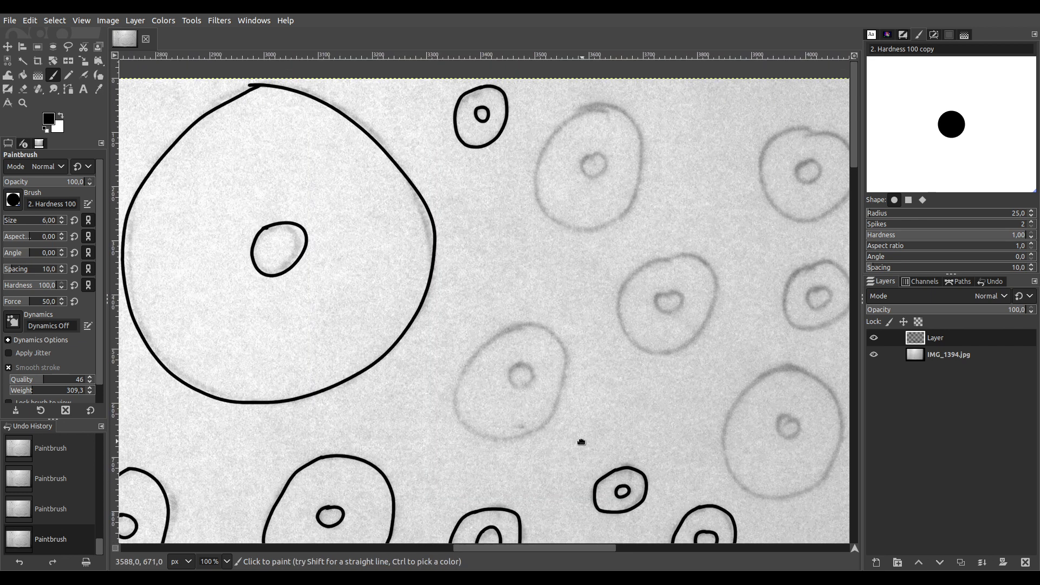
Trace the tilted oval to the lower right of the very large circle, painting its inner ring and outline in black
scroll(542, 370, "up", 3)
scroll(529, 376, "down", 2)
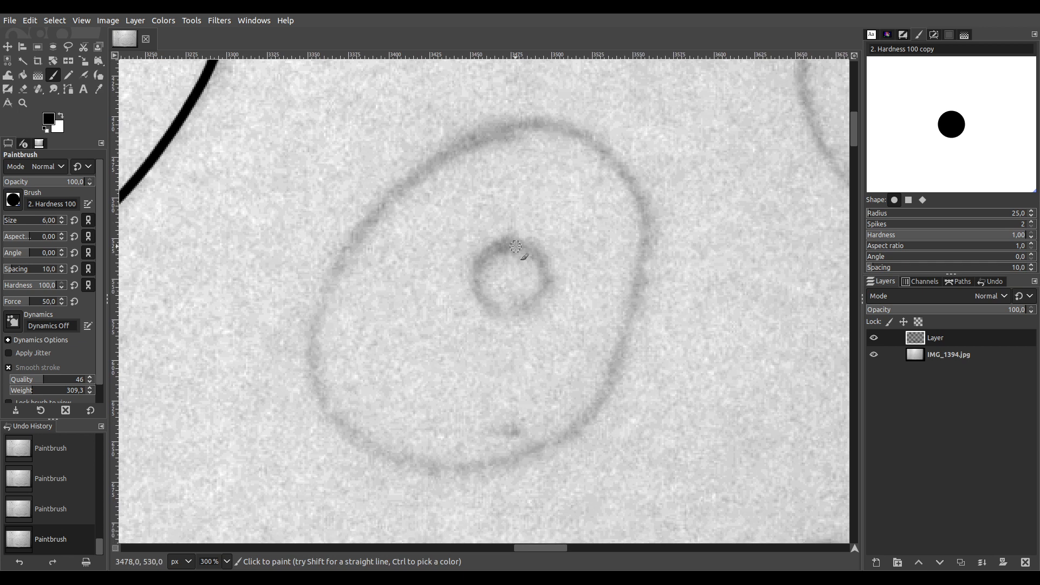
mouse_move(503, 314)
left_mouse_down()
mouse_move(553, 290)
mouse_move(552, 250)
mouse_move(495, 246)
left_mouse_up()
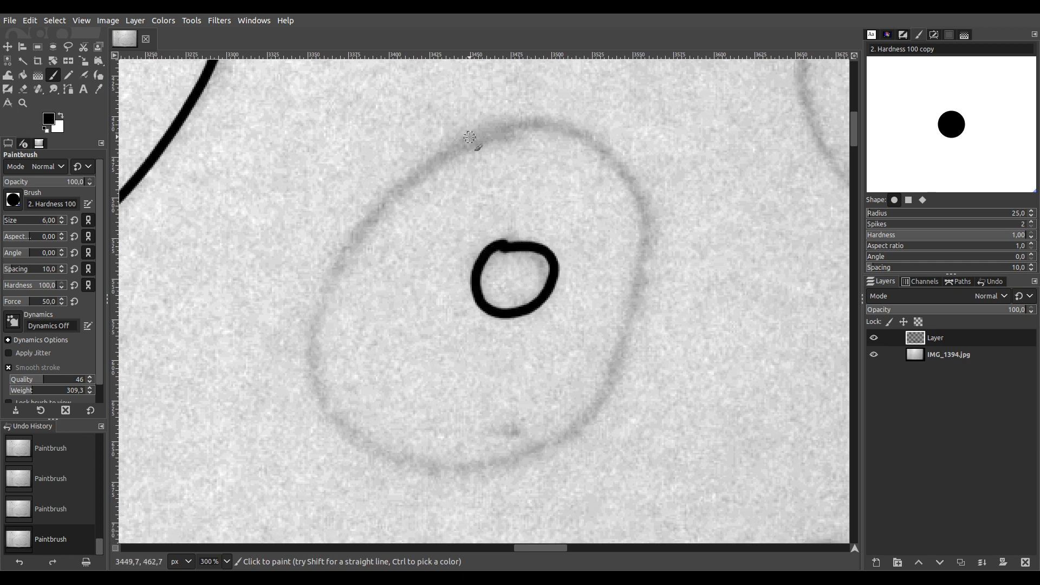
mouse_move(434, 154)
left_mouse_down()
mouse_move(377, 200)
mouse_move(332, 271)
mouse_move(315, 342)
mouse_move(333, 409)
mouse_move(373, 454)
mouse_move(444, 471)
mouse_move(512, 471)
mouse_move(591, 426)
mouse_move(637, 341)
mouse_move(652, 240)
mouse_move(639, 180)
mouse_move(581, 137)
mouse_move(519, 131)
mouse_move(447, 141)
left_mouse_up()
Trace the upright oval near the drawing's upper edge, beside the small inked one, including its round inner ring
mouse_move(677, 185)
left_mouse_down()
mouse_move(524, 506)
mouse_move(420, 548)
left_mouse_up()
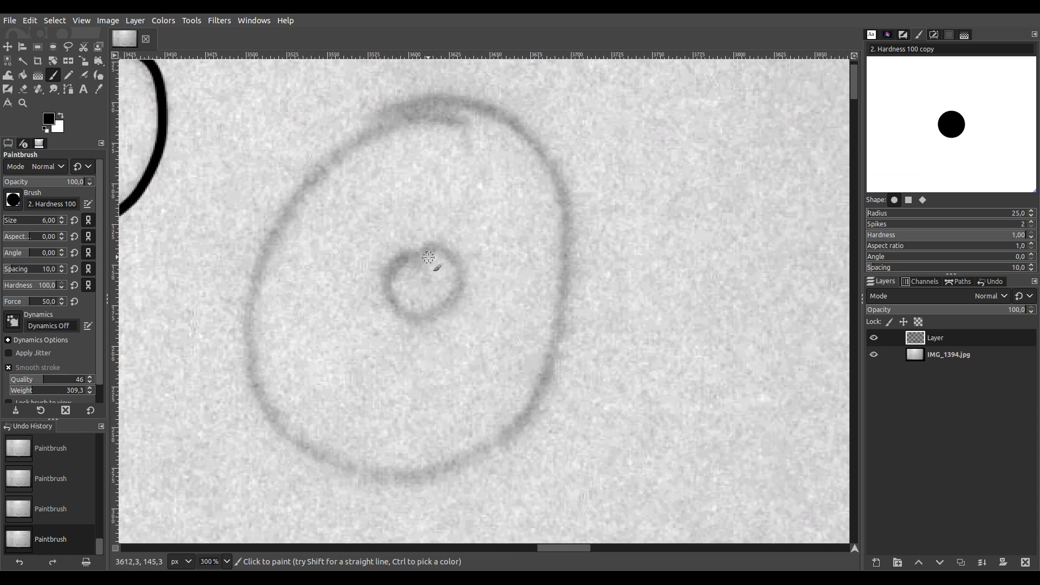
mouse_move(416, 326)
left_mouse_down()
mouse_move(441, 319)
mouse_move(462, 283)
left_mouse_up()
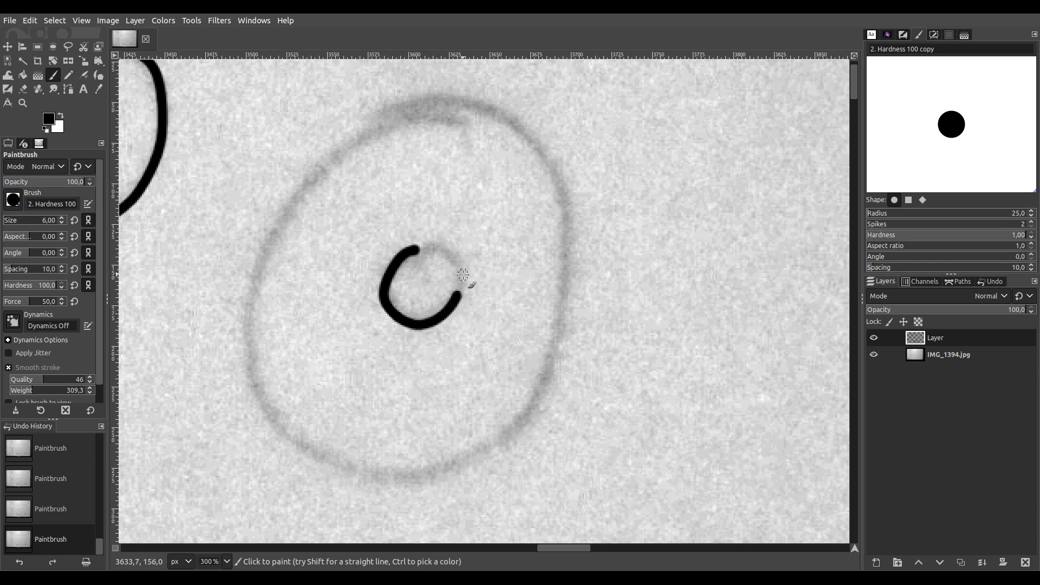
left_click_drag(422, 357, 463, 363)
mouse_move(459, 96)
left_mouse_down()
mouse_move(388, 142)
mouse_move(322, 219)
left_mouse_up()
mouse_move(309, 275)
left_mouse_down()
mouse_move(310, 374)
mouse_move(345, 431)
mouse_move(405, 467)
mouse_move(459, 470)
mouse_move(506, 456)
left_mouse_up()
mouse_move(560, 422)
left_mouse_down()
mouse_move(582, 397)
mouse_move(608, 327)
left_mouse_up()
left_click_drag(621, 269, 620, 172)
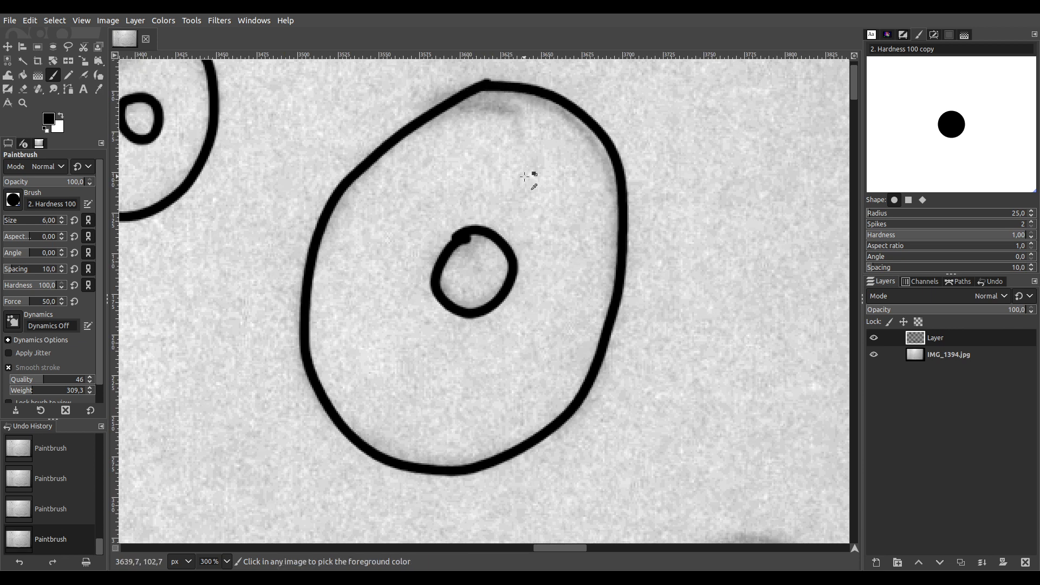
Trace the rounded circle to the lower right of the upright oval, with its heart-shaped inner ring and outer outline
scroll(518, 163, "down", 5)
scroll(596, 332, "up", 5)
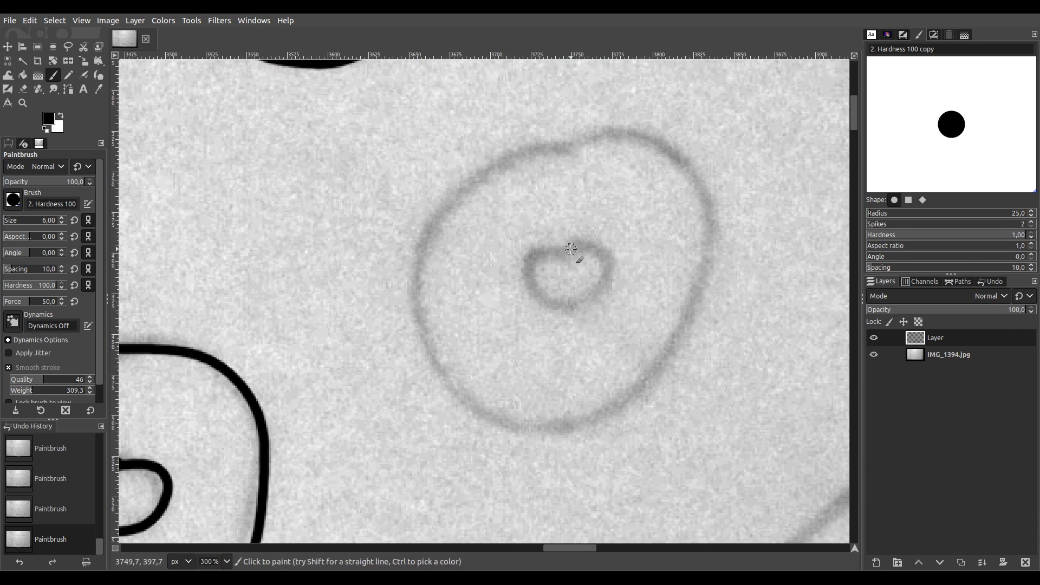
mouse_move(549, 312)
left_mouse_down()
mouse_move(574, 312)
mouse_move(609, 284)
mouse_move(610, 247)
mouse_move(593, 235)
left_mouse_up()
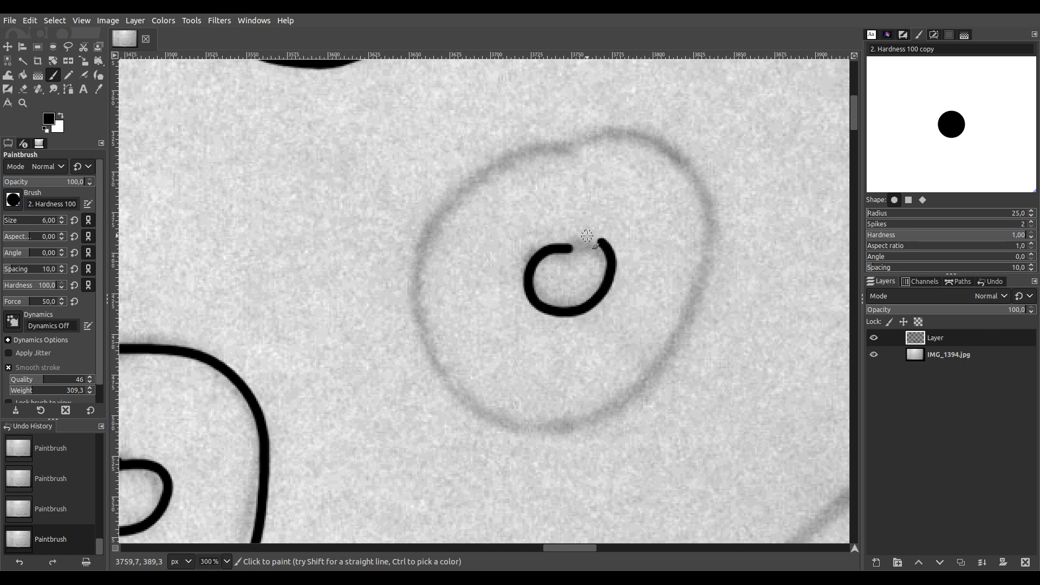
left_click_drag(561, 147, 494, 170)
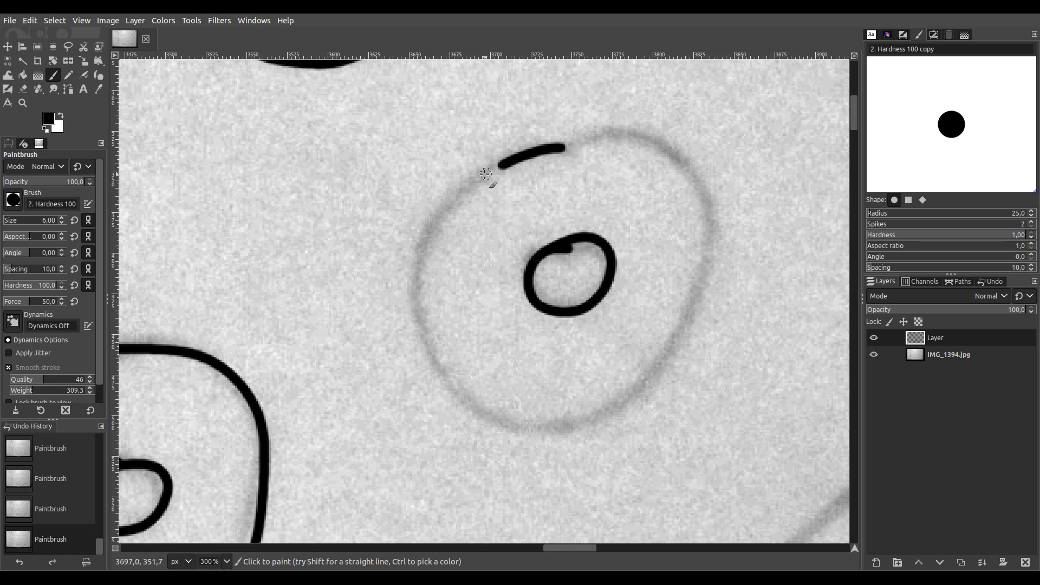
mouse_move(440, 207)
left_mouse_down()
mouse_move(417, 278)
mouse_move(430, 361)
left_mouse_up()
mouse_move(469, 409)
left_mouse_down()
mouse_move(548, 433)
mouse_move(594, 429)
mouse_move(668, 357)
mouse_move(689, 303)
mouse_move(706, 198)
mouse_move(689, 169)
mouse_move(635, 136)
mouse_move(571, 139)
mouse_move(534, 160)
left_mouse_up()
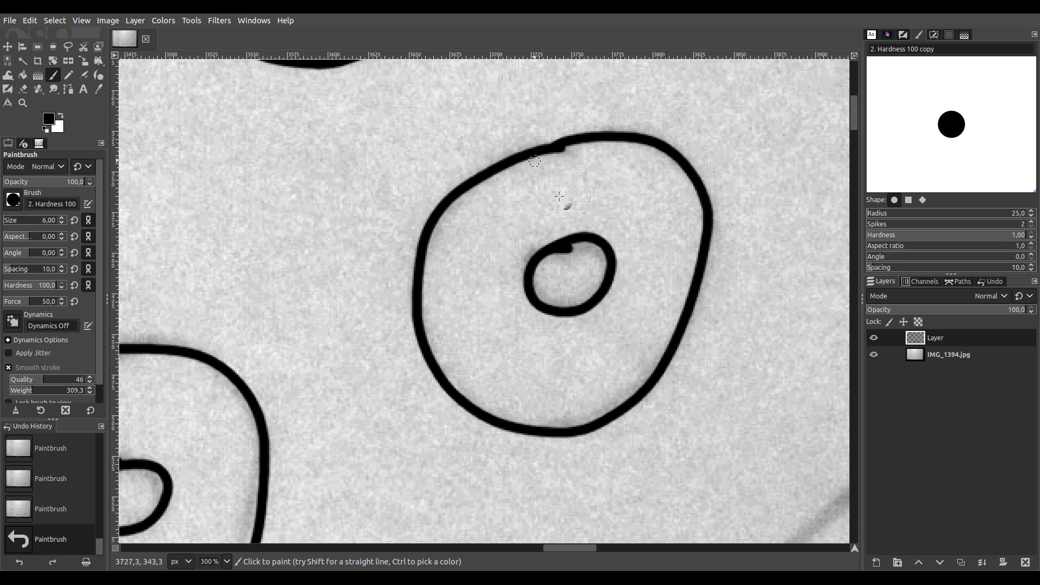
Trace the larger circle to the lower right of the one just inked, including its small round inner ring
scroll(534, 161, "down", 3)
scroll(681, 290, "down", 5)
scroll(450, 173, "up", 3)
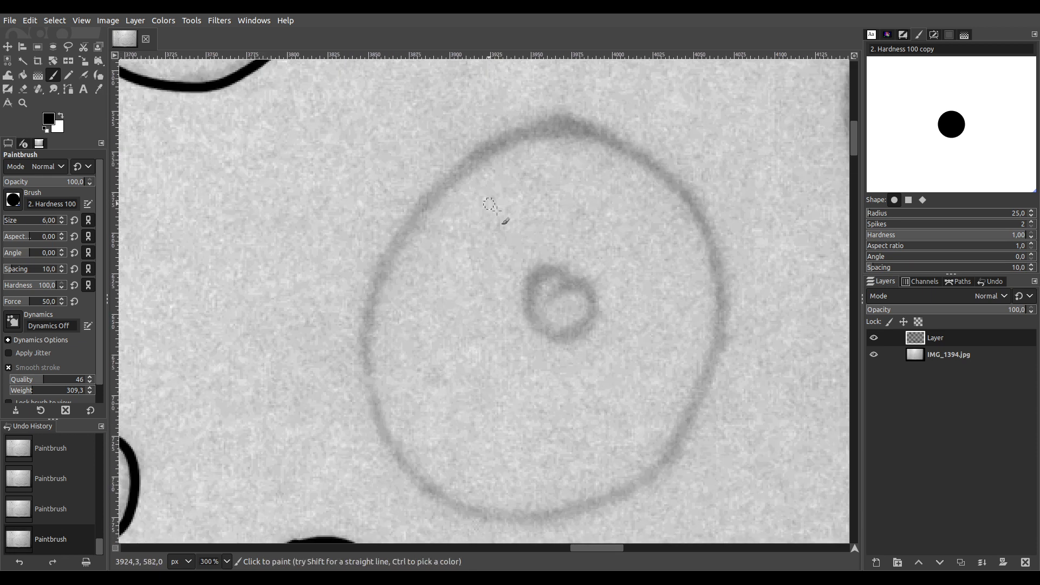
mouse_move(525, 326)
left_mouse_down()
mouse_move(543, 343)
mouse_move(568, 347)
mouse_move(600, 302)
left_mouse_up()
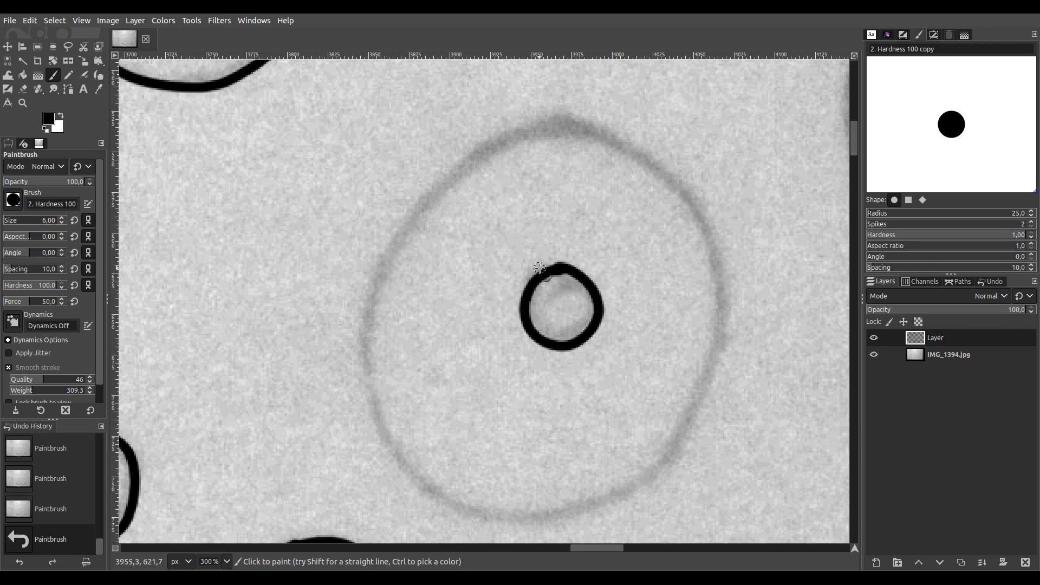
scroll(539, 267, "down", 2)
mouse_move(555, 93)
left_mouse_down()
mouse_move(498, 104)
mouse_move(433, 160)
mouse_move(381, 235)
mouse_move(369, 297)
mouse_move(384, 385)
mouse_move(408, 446)
left_mouse_up()
mouse_move(456, 480)
left_mouse_down()
mouse_move(565, 490)
mouse_move(662, 435)
mouse_move(703, 339)
mouse_move(716, 262)
mouse_move(713, 228)
mouse_move(657, 141)
left_mouse_up()
left_click_drag(558, 94, 544, 96)
Trace the small rounded circle directly above the larger one, painting its inner ring and outer outline
scroll(436, 287, "up", 5)
scroll(436, 287, "right", 3)
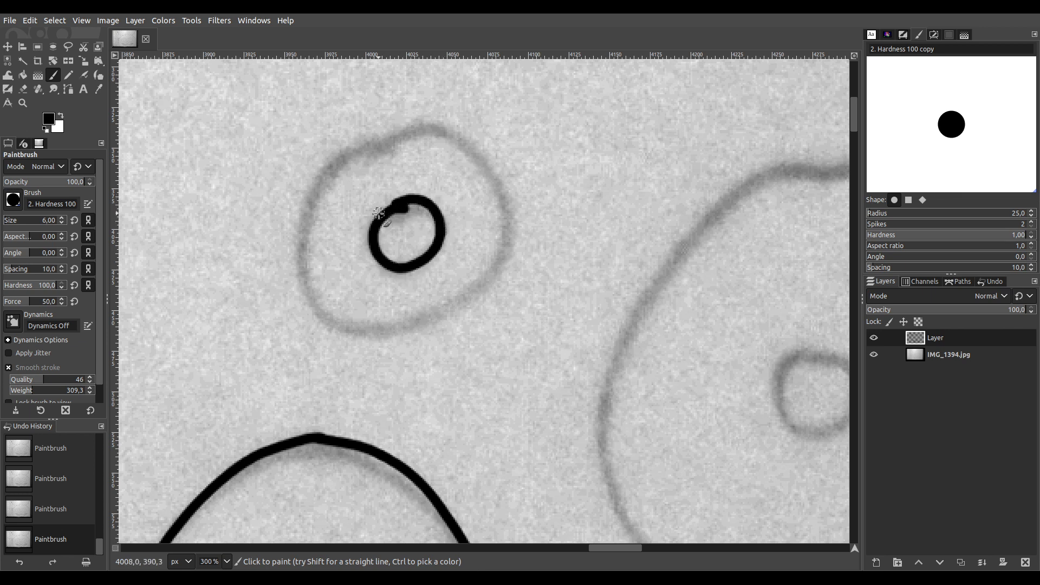
scroll(382, 214, "up", 1)
scroll(411, 189, "left", 2)
mouse_move(482, 130)
left_mouse_down()
mouse_move(436, 136)
mouse_move(368, 169)
mouse_move(322, 227)
mouse_move(323, 316)
mouse_move(369, 383)
mouse_move(430, 395)
mouse_move(544, 362)
mouse_move(601, 296)
mouse_move(601, 178)
mouse_move(541, 120)
mouse_move(490, 113)
mouse_move(465, 130)
left_mouse_up()
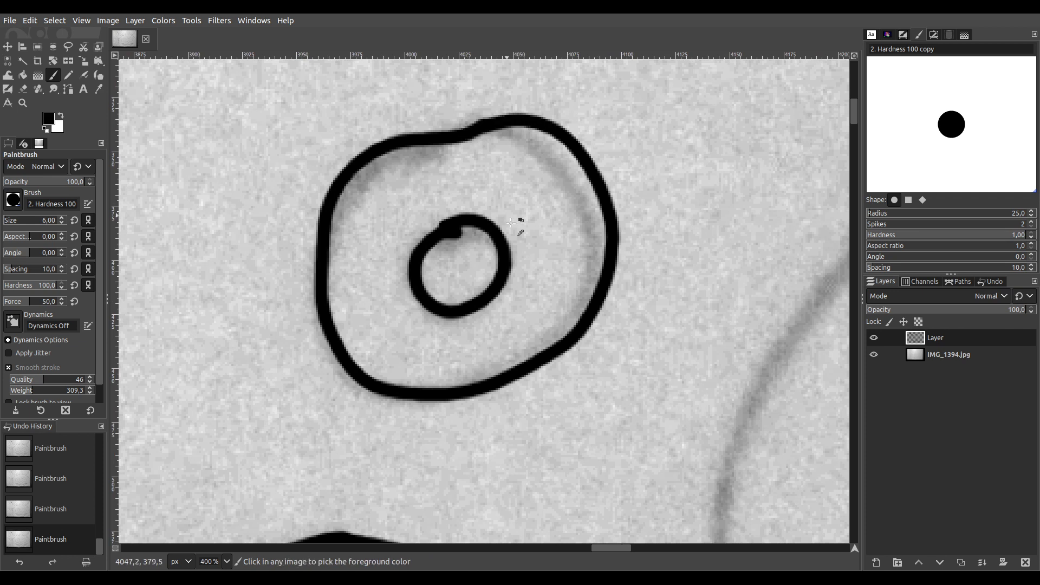
Trace the notched circle above the small one, near the drawing's upper edge, including its inner ring
scroll(497, 202, "down", 4)
scroll(520, 103, "up", 3)
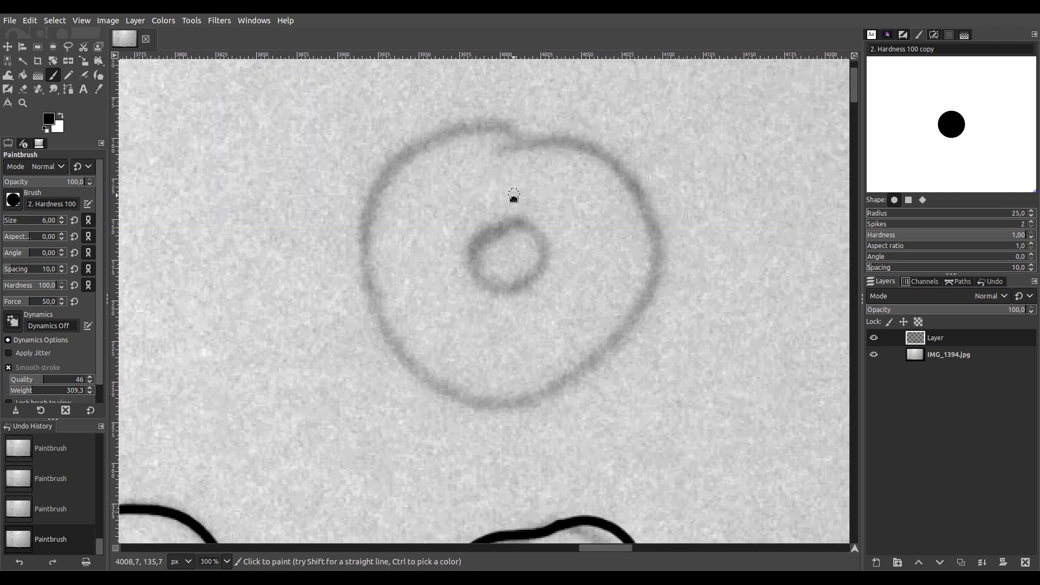
mouse_move(478, 302)
left_mouse_down()
mouse_move(549, 286)
mouse_move(511, 235)
mouse_move(477, 278)
left_mouse_up()
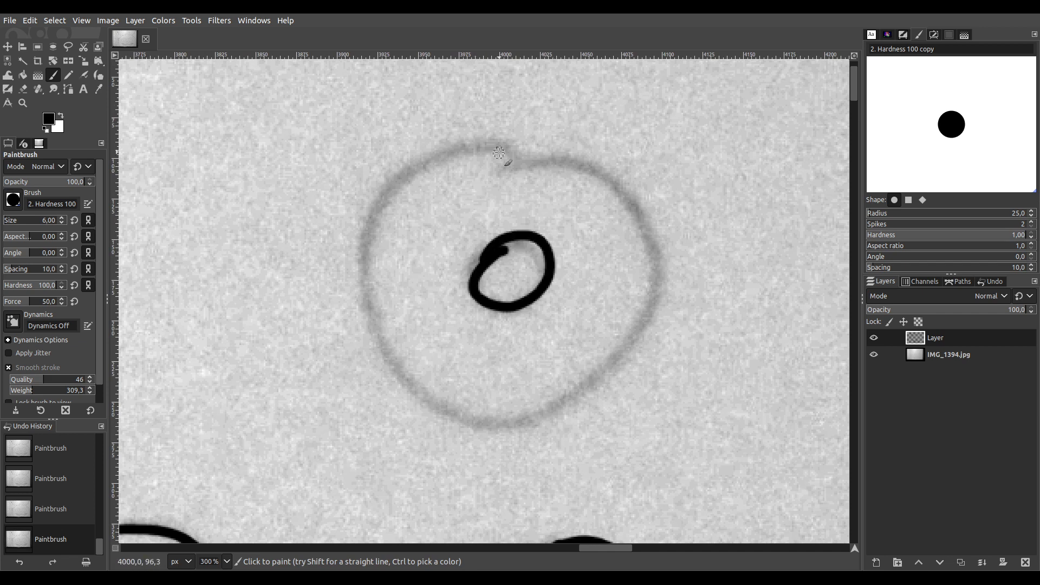
mouse_move(463, 145)
left_mouse_down()
mouse_move(395, 182)
mouse_move(363, 259)
mouse_move(388, 345)
mouse_move(434, 407)
left_mouse_up()
mouse_move(492, 422)
left_mouse_down()
mouse_move(578, 402)
mouse_move(643, 331)
mouse_move(659, 242)
mouse_move(623, 180)
left_mouse_up()
left_click_drag(567, 149, 477, 150)
Trace the large circle to the right of the small rounded one, including its inner ring and full outline
scroll(477, 151, "down", 4)
scroll(594, 307, "up", 4)
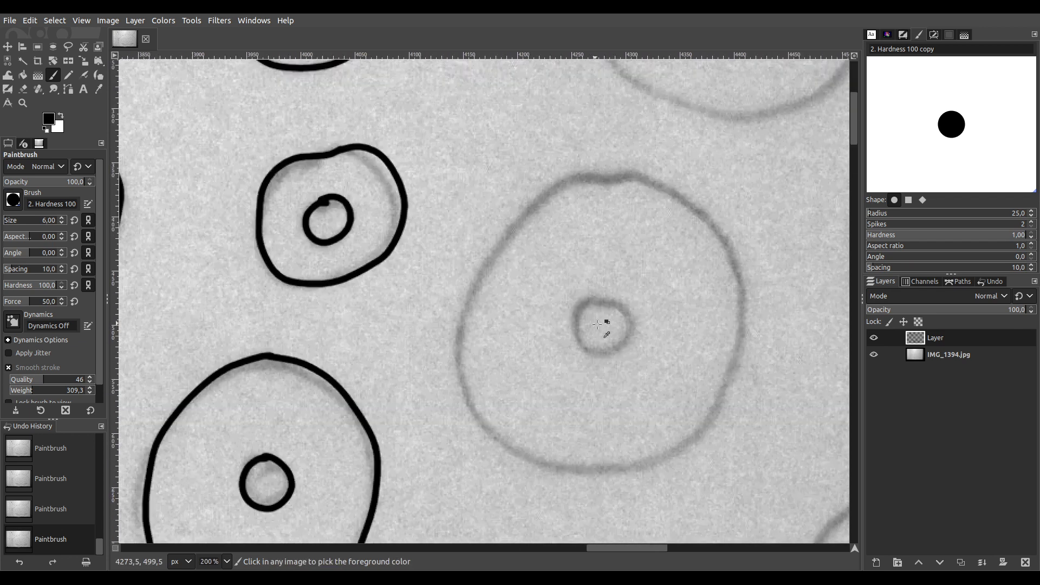
mouse_move(508, 267)
left_mouse_down()
mouse_move(476, 358)
mouse_move(553, 331)
mouse_move(533, 263)
left_mouse_up()
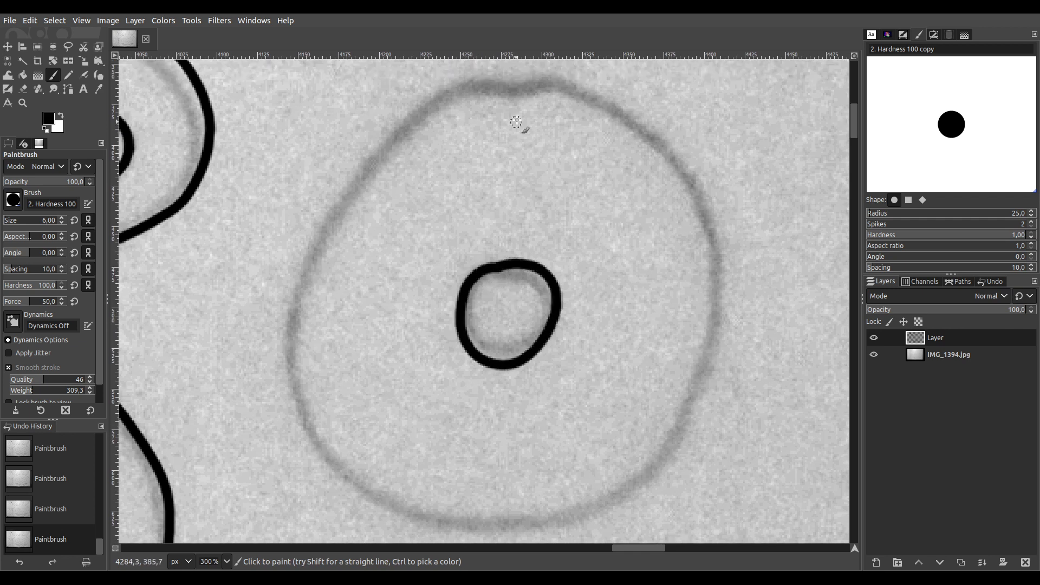
mouse_move(442, 95)
left_mouse_down()
mouse_move(336, 223)
mouse_move(295, 340)
mouse_move(301, 396)
left_mouse_up()
mouse_move(328, 453)
left_mouse_down()
mouse_move(384, 499)
mouse_move(445, 519)
left_mouse_up()
mouse_move(509, 519)
left_mouse_down()
mouse_move(574, 525)
mouse_move(659, 463)
mouse_move(715, 343)
mouse_move(724, 275)
mouse_move(714, 215)
mouse_move(674, 152)
mouse_move(624, 106)
mouse_move(590, 86)
mouse_move(489, 88)
left_mouse_up()
Trace the small circle to the lower right of the large one, with its inner ring and outline
left_click_drag(714, 343, 282, 247)
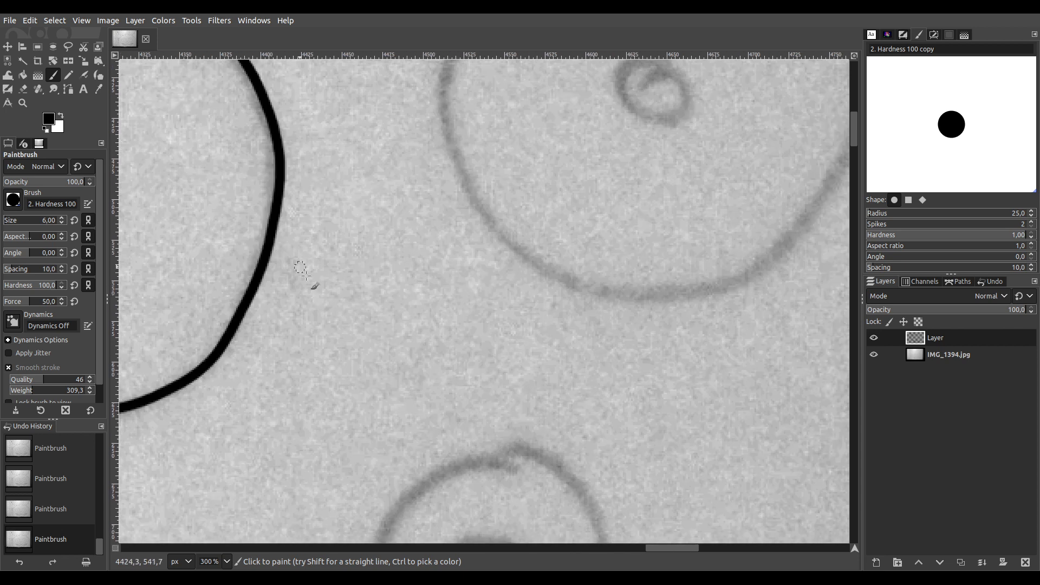
left_click_drag(516, 426, 523, 203)
mouse_move(483, 301)
left_mouse_down()
mouse_move(476, 353)
mouse_move(504, 370)
mouse_move(526, 359)
mouse_move(543, 319)
mouse_move(528, 292)
mouse_move(507, 289)
mouse_move(475, 311)
mouse_move(519, 232)
left_mouse_up()
mouse_move(517, 145)
left_mouse_down()
mouse_move(449, 197)
mouse_move(421, 268)
mouse_move(423, 341)
mouse_move(456, 374)
mouse_move(497, 385)
mouse_move(581, 372)
mouse_move(640, 330)
mouse_move(655, 290)
mouse_move(651, 193)
mouse_move(585, 142)
mouse_move(547, 142)
left_mouse_up()
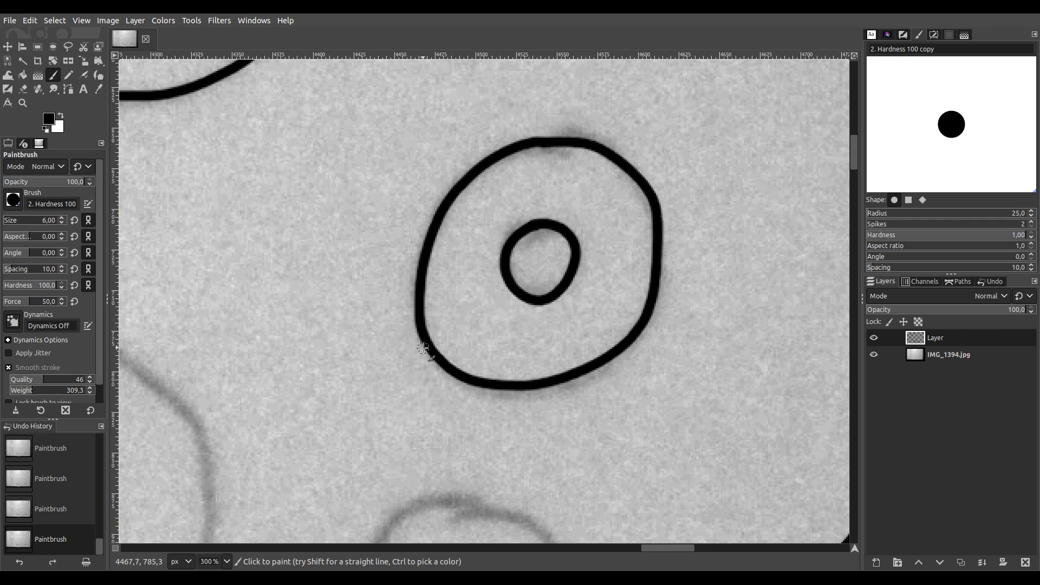
Trace the large circle just above the thick head line, painting its rounded triangular inner ring and outer outline
scroll(492, 251, "down", 5)
scroll(492, 251, "left", 8)
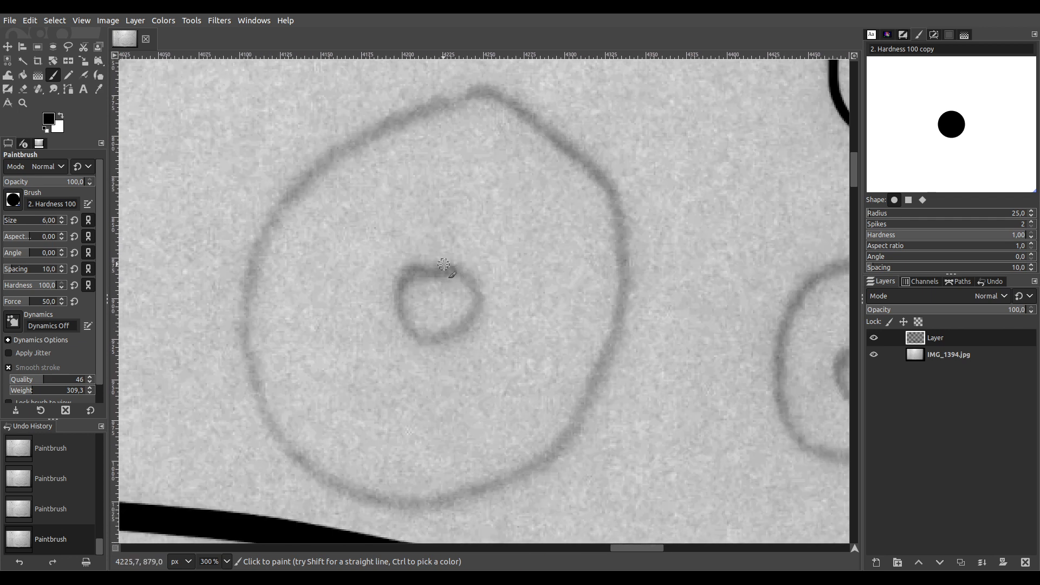
mouse_move(405, 275)
left_mouse_down()
mouse_move(410, 337)
mouse_move(456, 332)
mouse_move(474, 293)
left_mouse_up()
left_click_drag(437, 264, 417, 266)
mouse_move(461, 94)
left_mouse_down()
mouse_move(334, 138)
mouse_move(249, 285)
mouse_move(261, 394)
mouse_move(292, 452)
mouse_move(346, 493)
mouse_move(465, 497)
mouse_move(529, 461)
mouse_move(564, 434)
mouse_move(596, 381)
mouse_move(618, 312)
mouse_move(619, 208)
mouse_move(600, 170)
mouse_move(540, 112)
mouse_move(455, 93)
left_mouse_up()
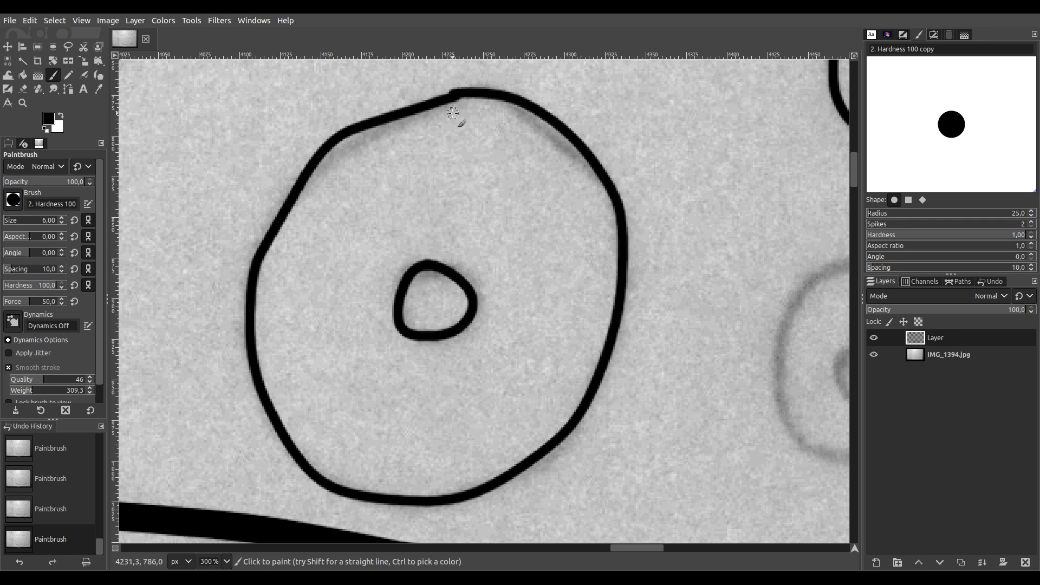
Trace the small circle above the corner where the thick head line meets the ear line, including its inner ring
scroll(584, 337, "right", 10)
scroll(584, 338, "down", 3)
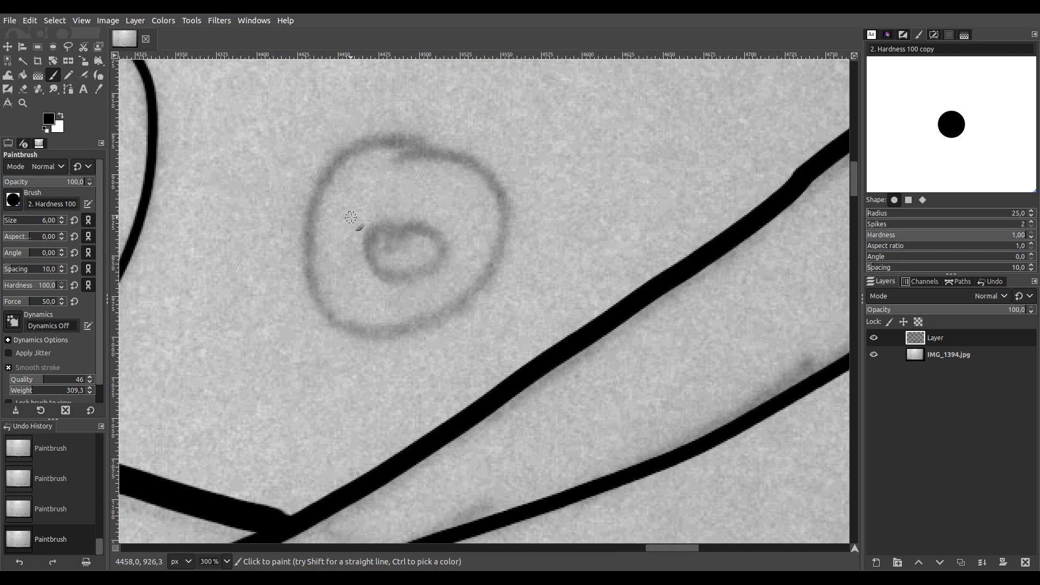
mouse_move(387, 268)
left_mouse_down()
mouse_move(425, 256)
mouse_move(427, 224)
mouse_move(409, 213)
left_mouse_up()
mouse_move(382, 136)
left_mouse_down()
mouse_move(344, 152)
mouse_move(310, 196)
mouse_move(307, 270)
mouse_move(320, 307)
mouse_move(349, 330)
mouse_move(398, 337)
mouse_move(452, 319)
mouse_move(487, 270)
mouse_move(500, 227)
mouse_move(493, 179)
mouse_move(434, 137)
mouse_move(365, 159)
left_mouse_up()
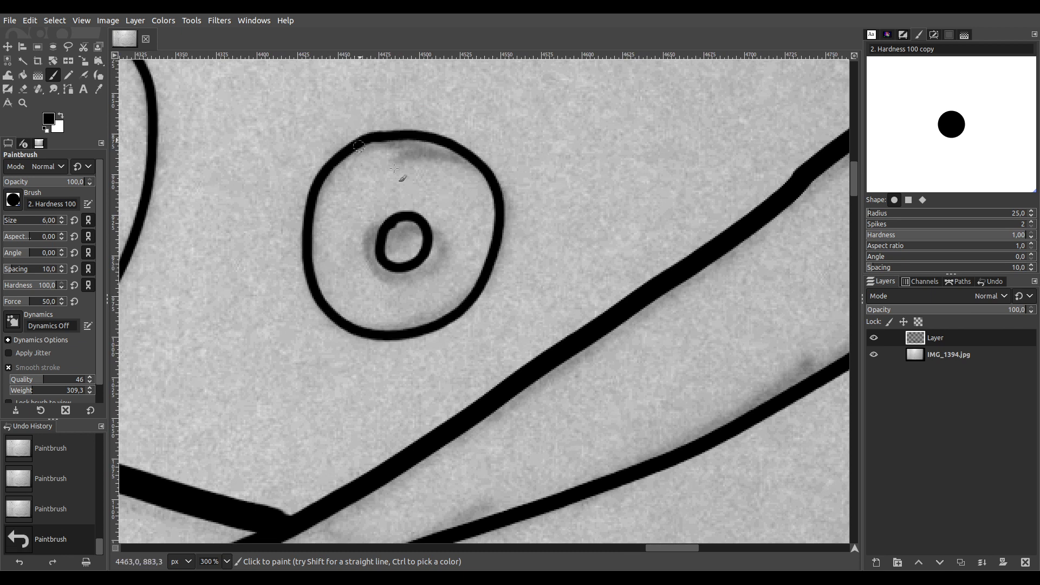
Trace the large circle touching the drawing's upper edge, painting its small oval inner ring and outer outline
scroll(365, 159, "down", 4)
left_click_drag(493, 141, 353, 351)
left_click_drag(261, 132, 397, 280)
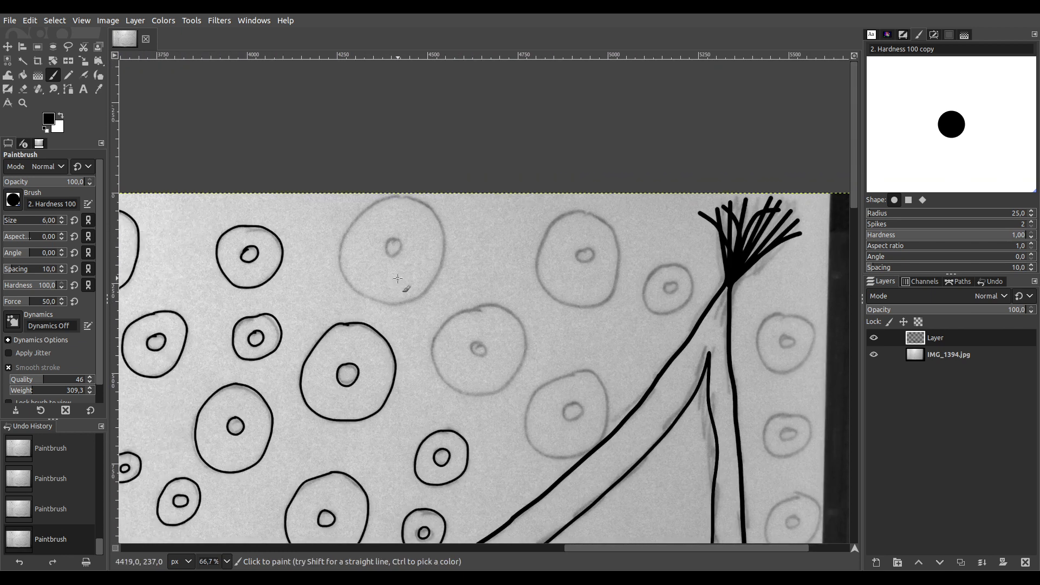
scroll(398, 279, "up", 3)
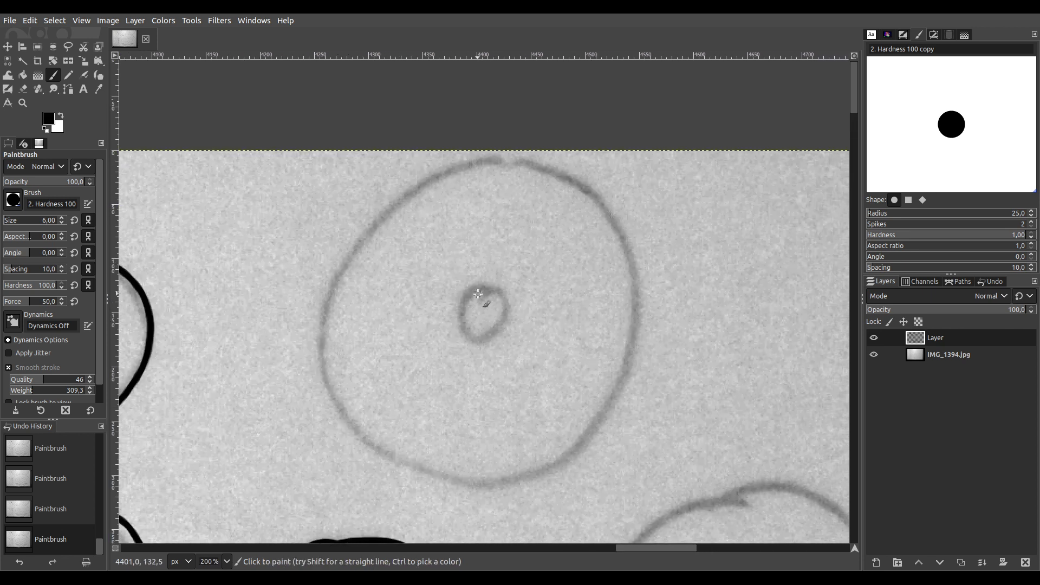
mouse_move(463, 305)
left_mouse_down()
mouse_move(469, 343)
mouse_move(489, 346)
mouse_move(508, 322)
left_mouse_up()
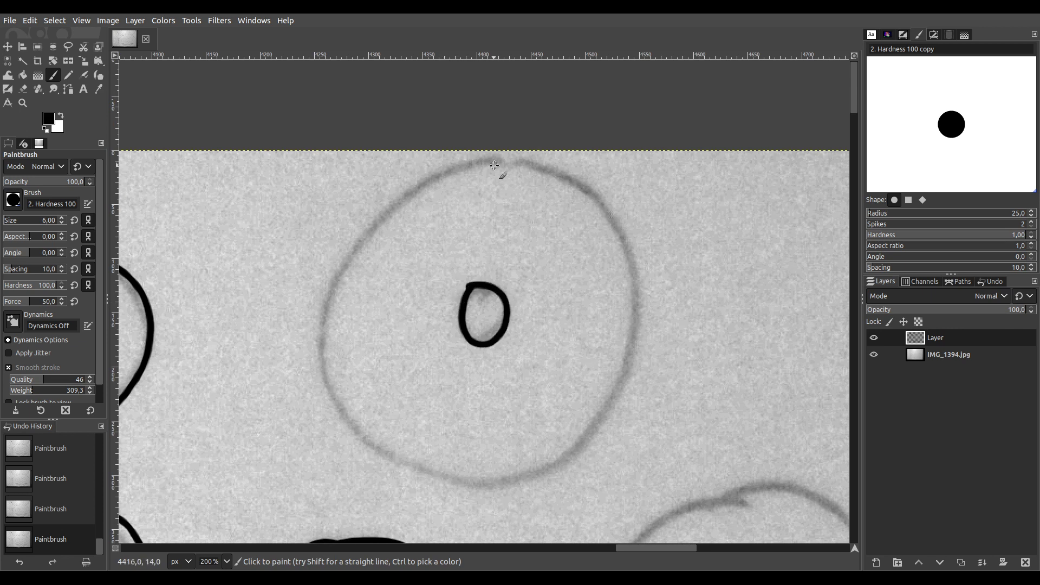
left_click_drag(428, 186, 371, 223)
mouse_move(331, 279)
left_mouse_down()
mouse_move(319, 344)
mouse_move(343, 424)
left_mouse_up()
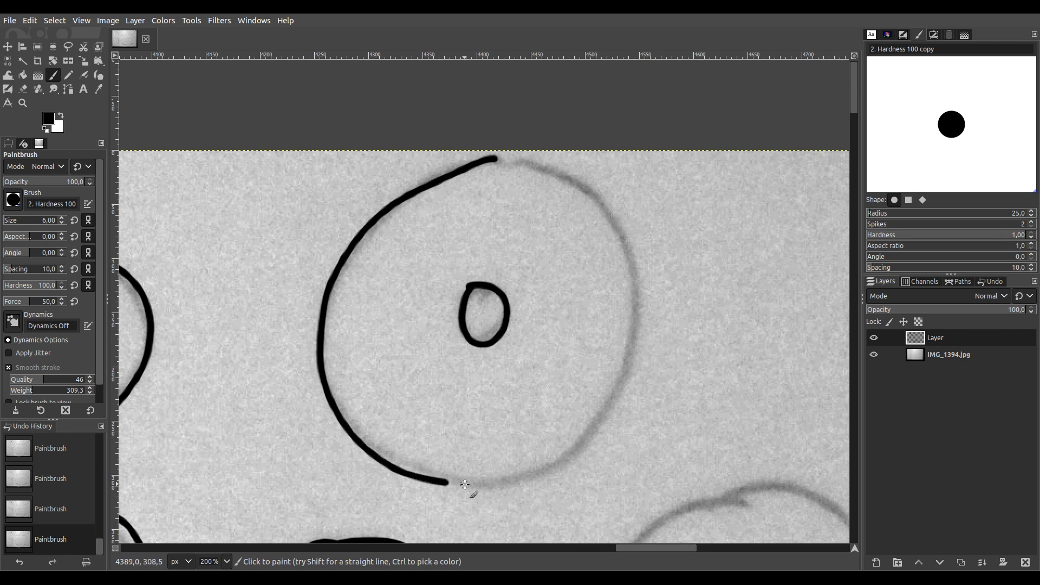
left_click_drag(599, 406, 628, 344)
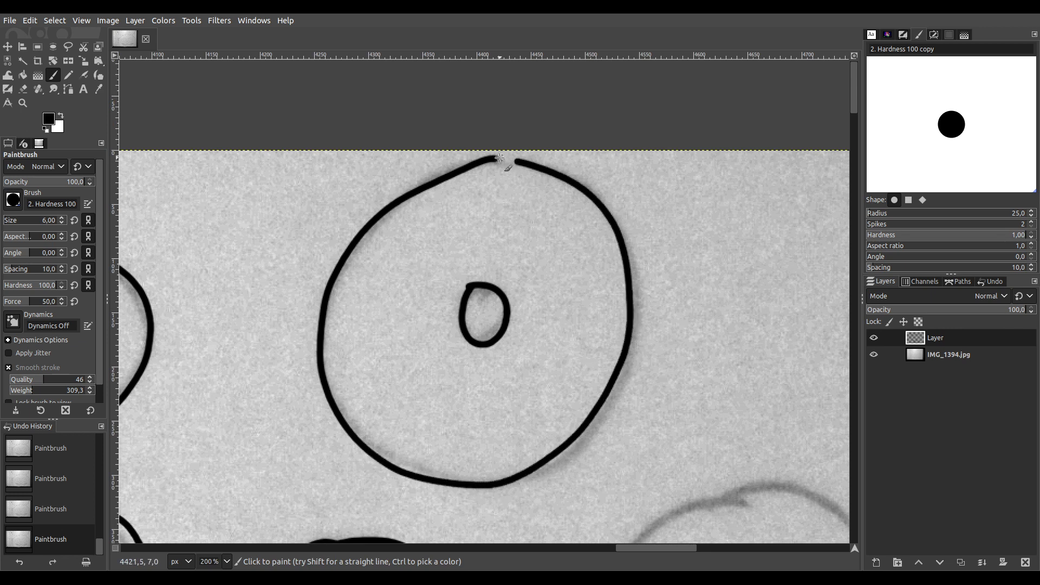
Trace the circle to the lower right of the one at the upper edge, including its inner ring
scroll(475, 159, "down", 5)
scroll(696, 365, "right", 5)
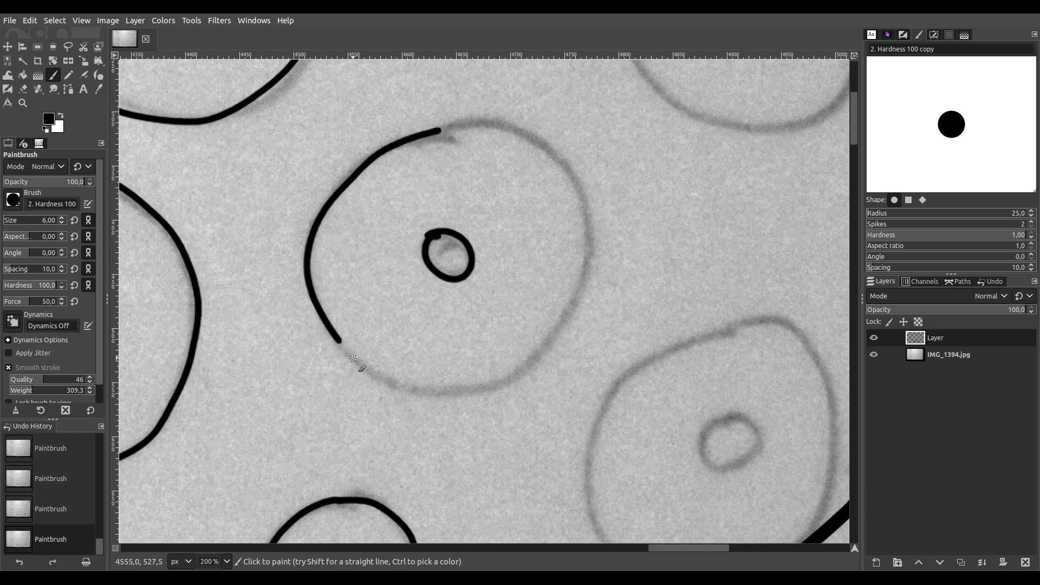
left_click_drag(522, 374, 565, 324)
left_click_drag(582, 277, 590, 196)
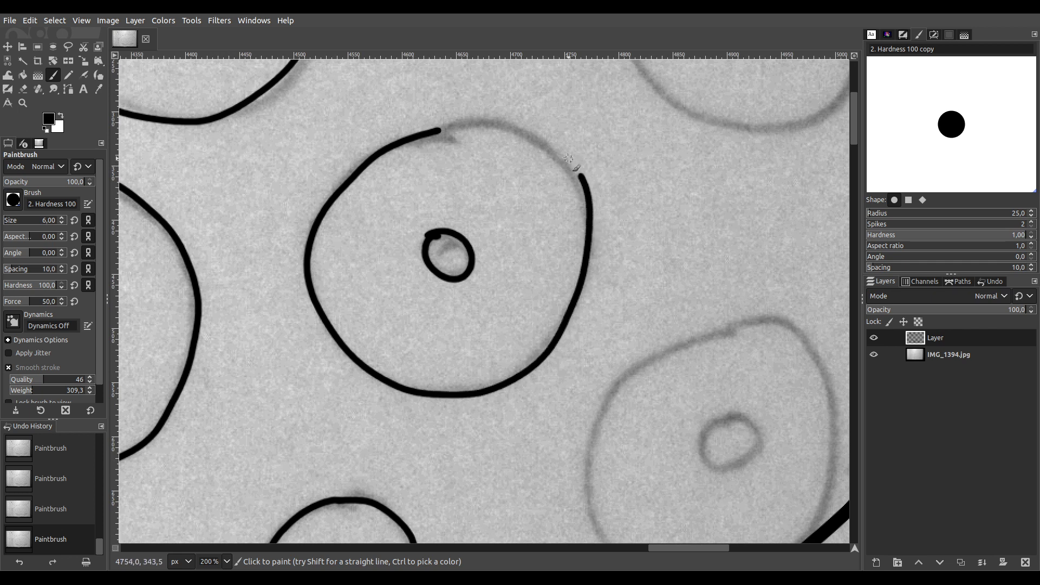
left_click_drag(424, 131, 422, 137)
Trace the circle that meets the thick slanted ear line, painting its inner ring and joining its outline to that line
left_click_drag(640, 378, 431, 197)
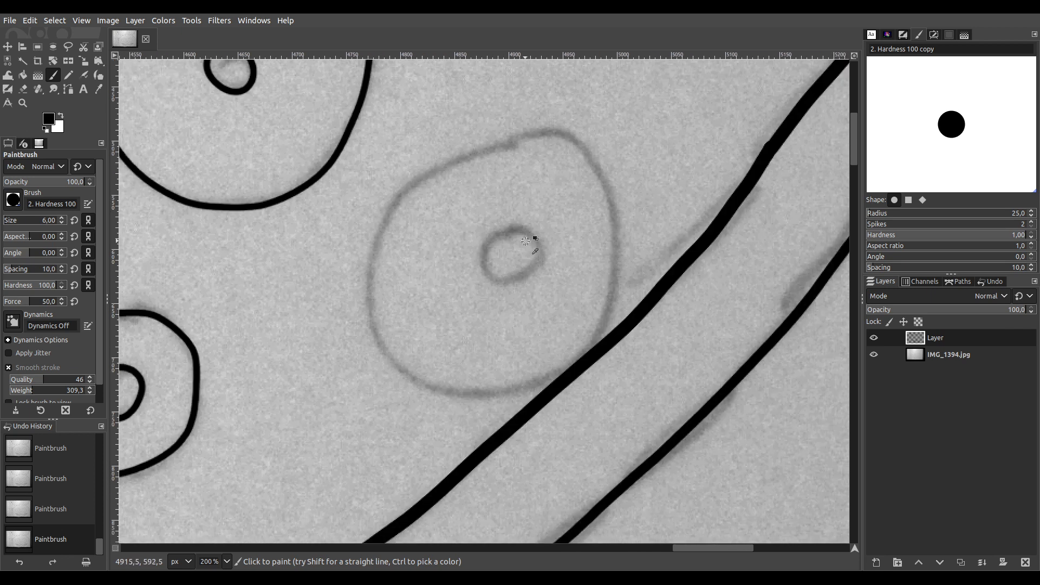
scroll(525, 240, "up", 1)
mouse_move(495, 226)
left_mouse_down()
mouse_move(464, 276)
mouse_move(482, 296)
mouse_move(530, 288)
mouse_move(538, 233)
mouse_move(490, 225)
left_mouse_up()
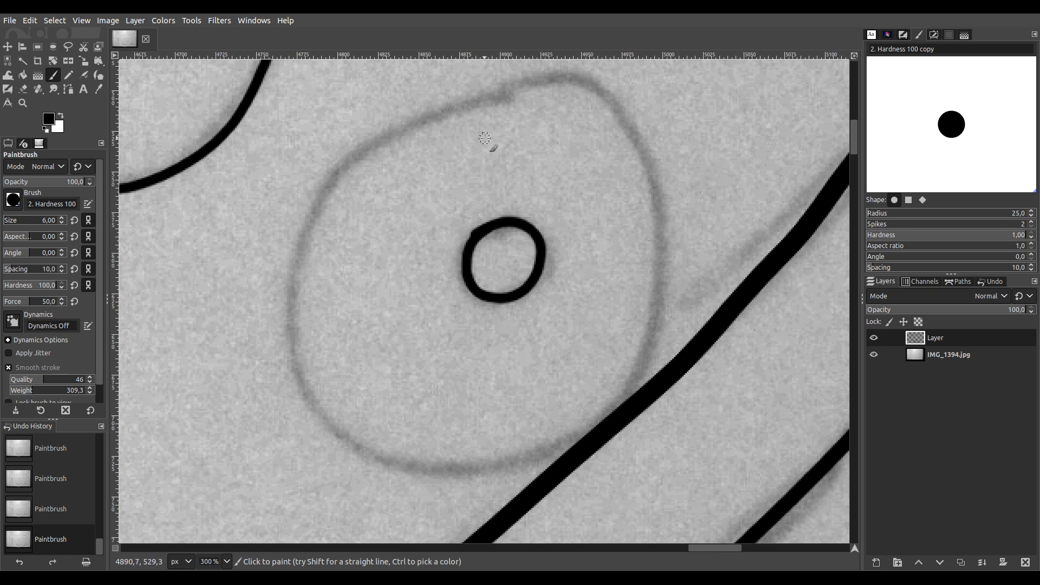
mouse_move(502, 85)
left_mouse_down()
mouse_move(372, 143)
mouse_move(324, 184)
mouse_move(296, 271)
mouse_move(292, 345)
mouse_move(315, 400)
mouse_move(354, 445)
mouse_move(424, 473)
mouse_move(500, 466)
mouse_move(594, 432)
left_mouse_up()
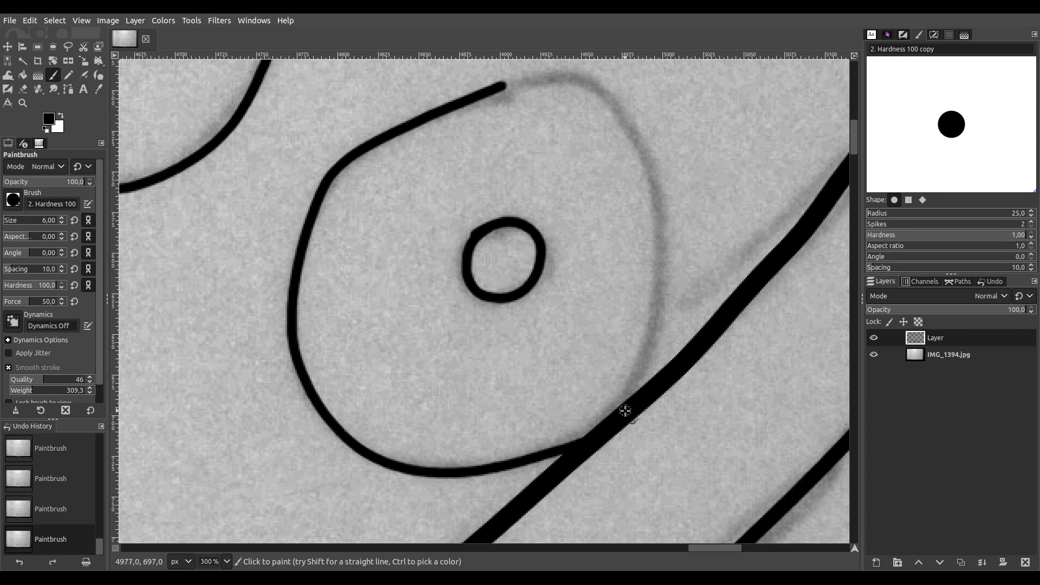
left_click_drag(649, 355, 650, 328)
mouse_move(653, 289)
left_mouse_down()
mouse_move(662, 190)
mouse_move(652, 161)
left_mouse_up()
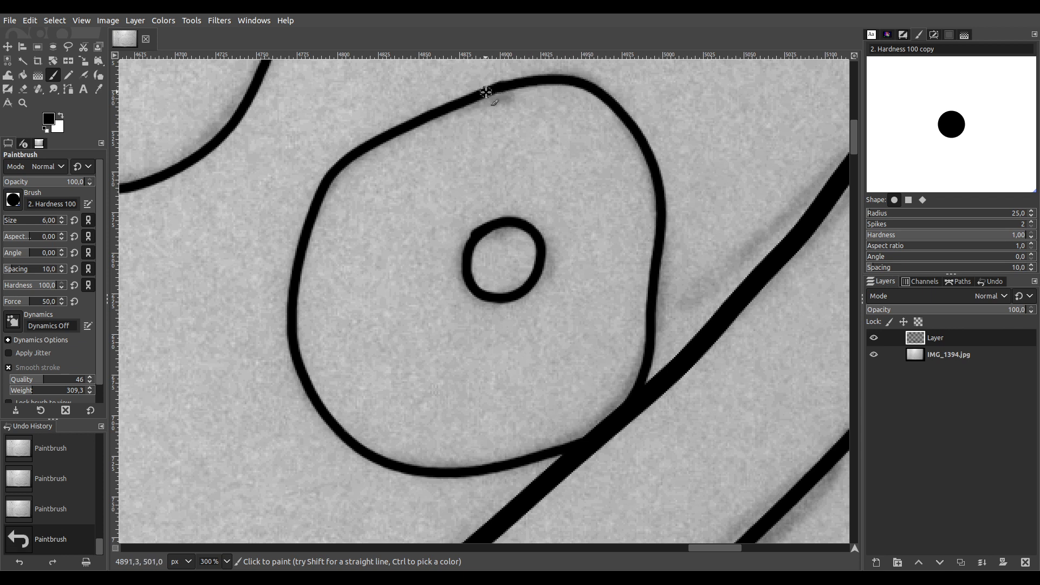
scroll(486, 92, "down", 5)
scroll(466, 206, "up", 2)
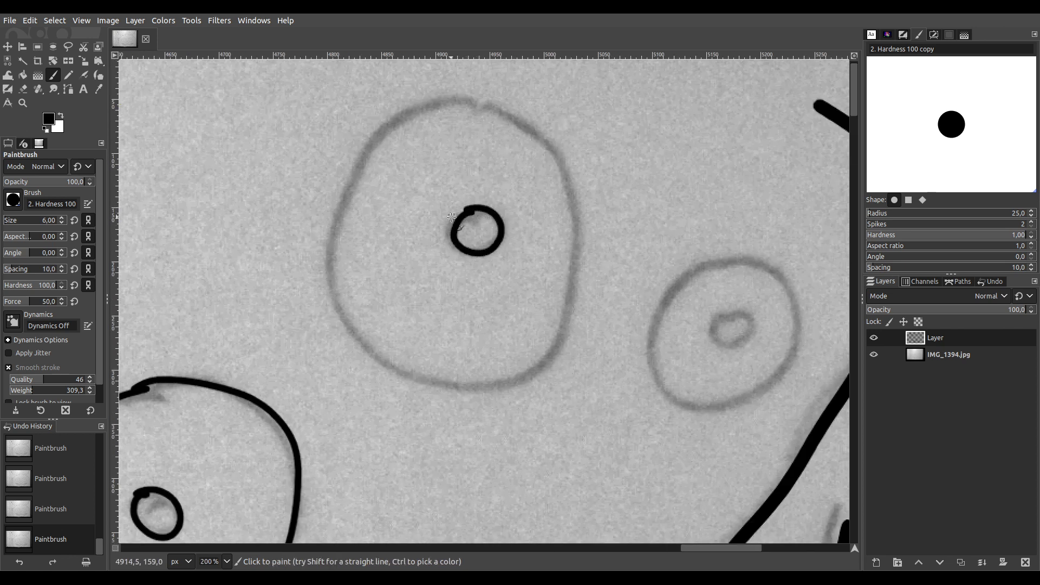
left_click_drag(389, 119, 379, 128)
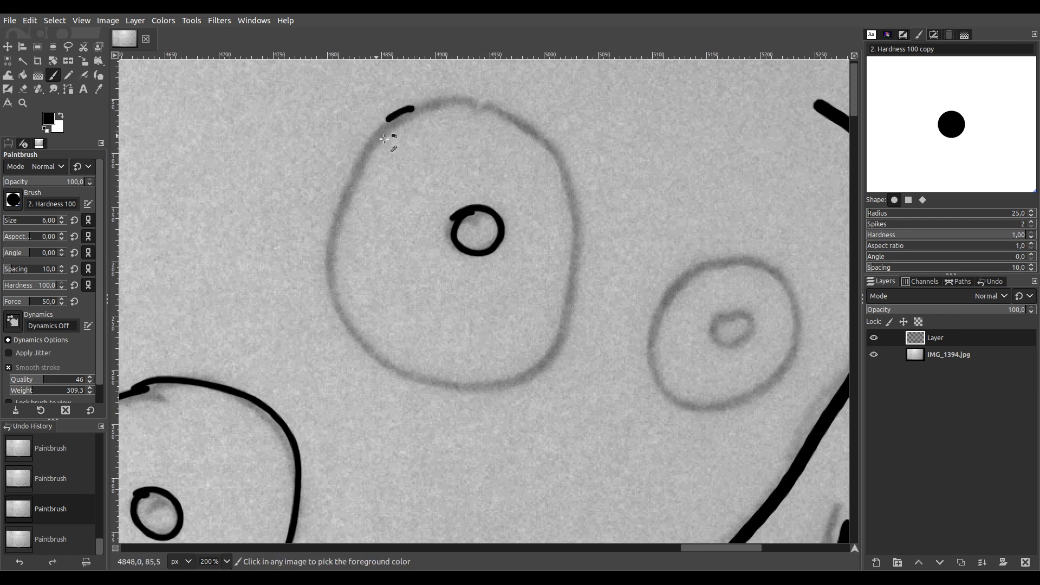
key("ctrl+z")
key("ctrl+z")
Trace the large circle near the paper's upper edge between the traced circles and the right ear tuft, including its inner ring
scroll(479, 219, "up", 2)
mouse_move(464, 211)
left_mouse_down()
mouse_move(425, 241)
mouse_move(432, 273)
mouse_move(452, 284)
mouse_move(485, 281)
mouse_move(515, 256)
mouse_move(524, 219)
mouse_move(509, 202)
mouse_move(456, 213)
left_mouse_up()
scroll(455, 214, "down", 1)
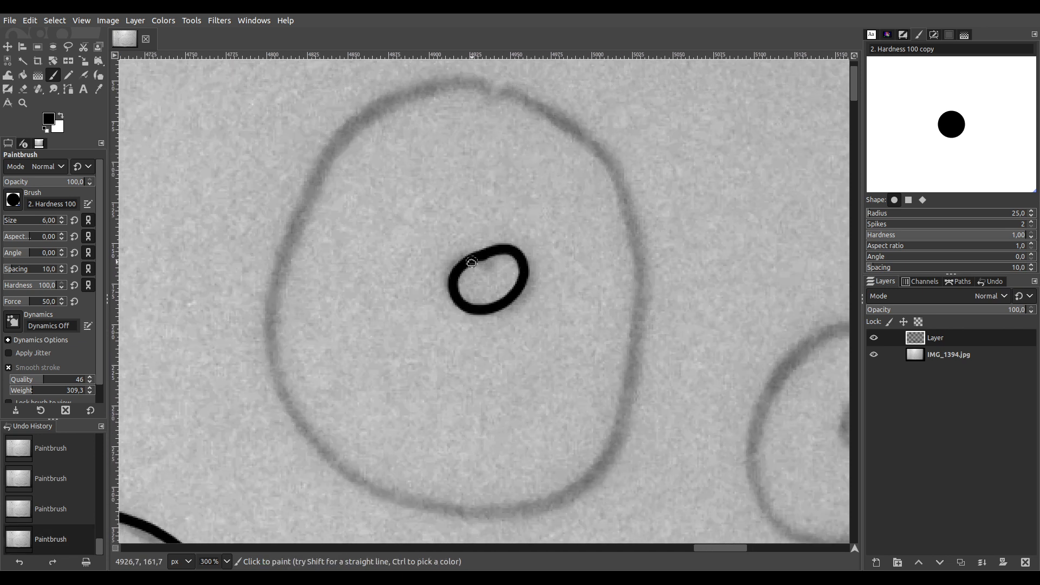
mouse_move(459, 83)
left_mouse_down()
mouse_move(434, 82)
mouse_move(390, 107)
mouse_move(346, 141)
mouse_move(315, 186)
mouse_move(282, 274)
mouse_move(287, 380)
mouse_move(305, 420)
mouse_move(365, 483)
mouse_move(505, 512)
mouse_move(551, 500)
mouse_move(598, 469)
mouse_move(623, 429)
mouse_move(646, 254)
mouse_move(636, 184)
mouse_move(609, 143)
mouse_move(531, 97)
mouse_move(482, 85)
left_mouse_up()
Trace the small circle just left of the right ear's tuft, painting its inner ring and its outline
left_click_drag(681, 351, 302, 208)
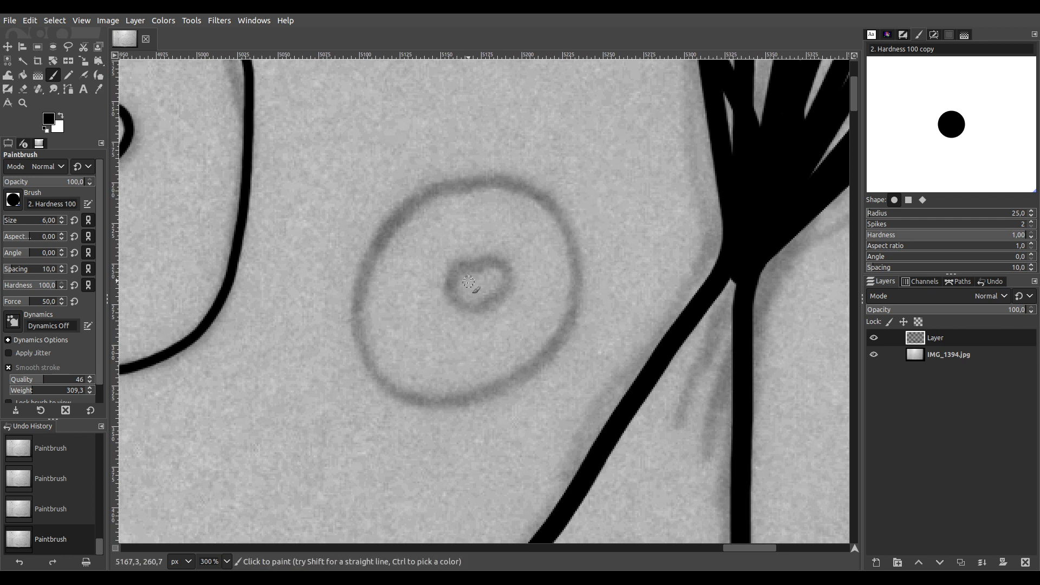
mouse_move(447, 295)
left_mouse_down()
mouse_move(482, 310)
mouse_move(510, 290)
mouse_move(509, 267)
mouse_move(494, 252)
mouse_move(463, 258)
left_mouse_up()
mouse_move(424, 192)
left_mouse_down()
mouse_move(379, 236)
mouse_move(361, 284)
mouse_move(362, 343)
left_mouse_up()
mouse_move(381, 378)
left_mouse_down()
mouse_move(420, 403)
mouse_move(474, 405)
mouse_move(535, 366)
mouse_move(563, 316)
mouse_move(568, 235)
mouse_move(555, 212)
mouse_move(517, 189)
mouse_move(423, 196)
left_mouse_up()
Check the background around both ears and down the drawing's left side for circles that are still untraced
scroll(541, 352, "down", 5)
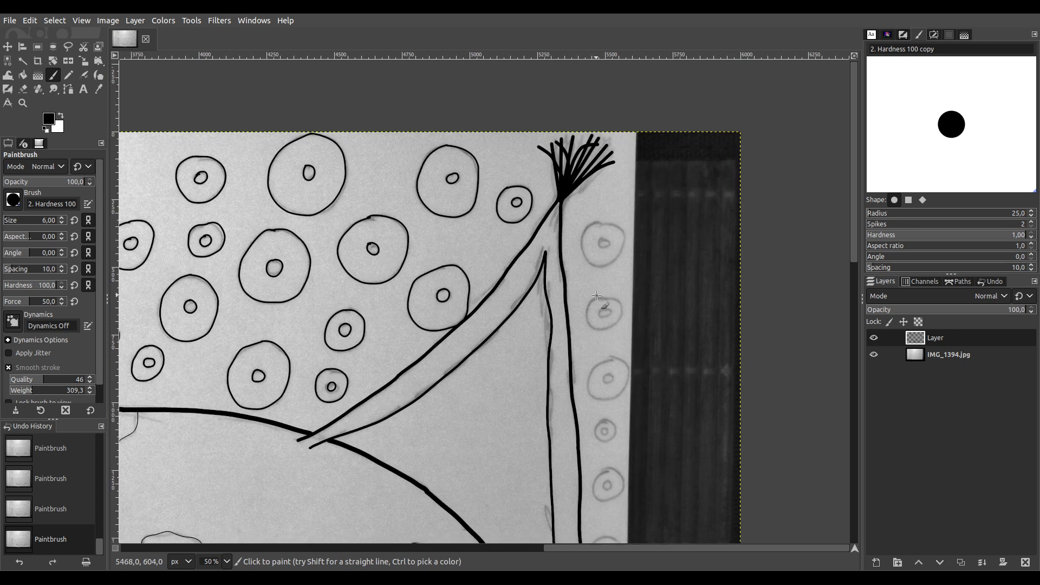
scroll(225, 359, "down", 2)
scroll(424, 359, "left", 10)
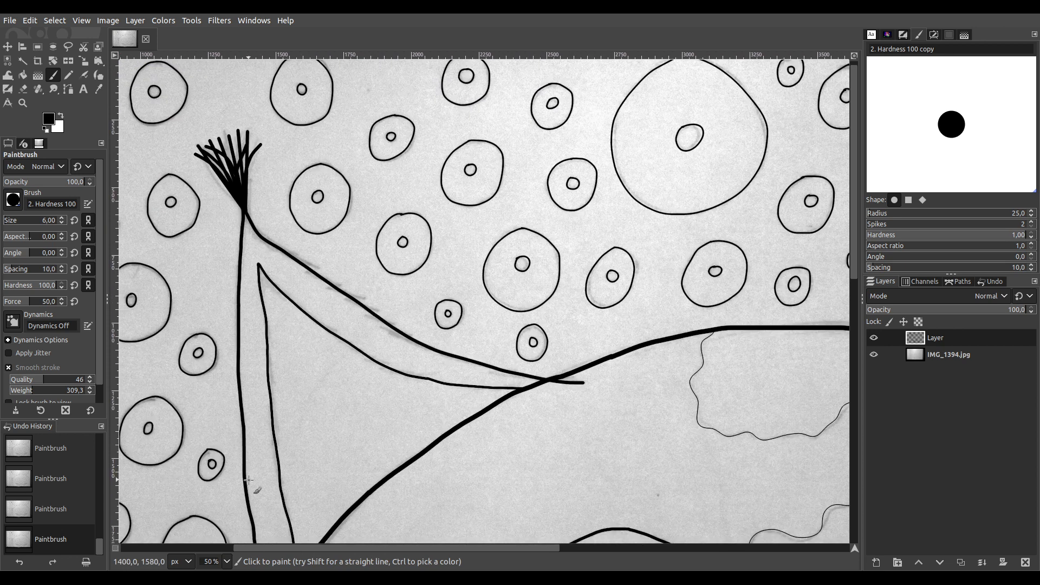
scroll(513, 188, "down", 4)
scroll(513, 188, "left", 4)
scroll(484, 140, "down", 4)
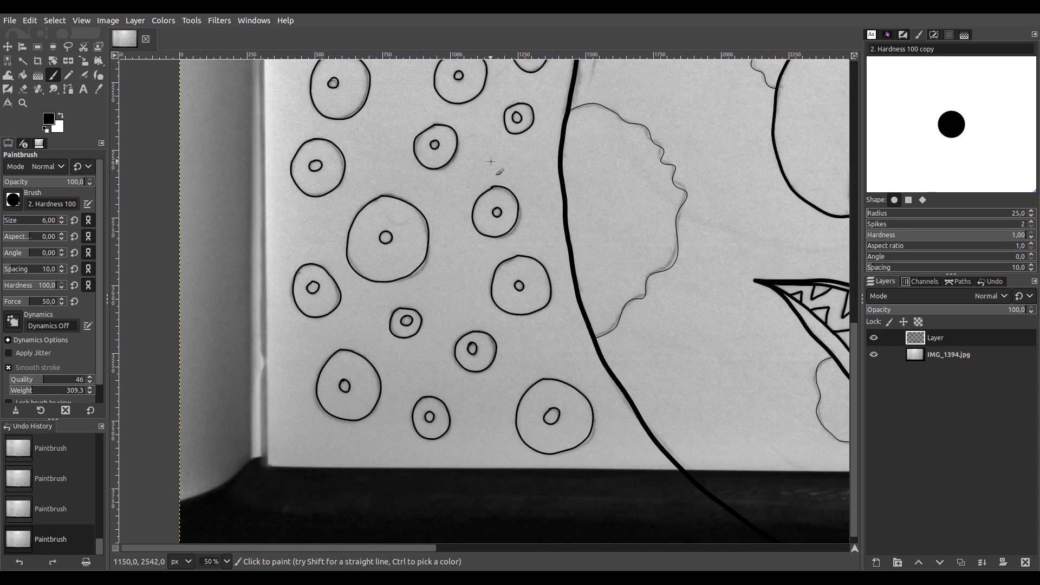
scroll(605, 236, "up", 6)
scroll(568, 290, "down", 6)
scroll(568, 290, "up", 6)
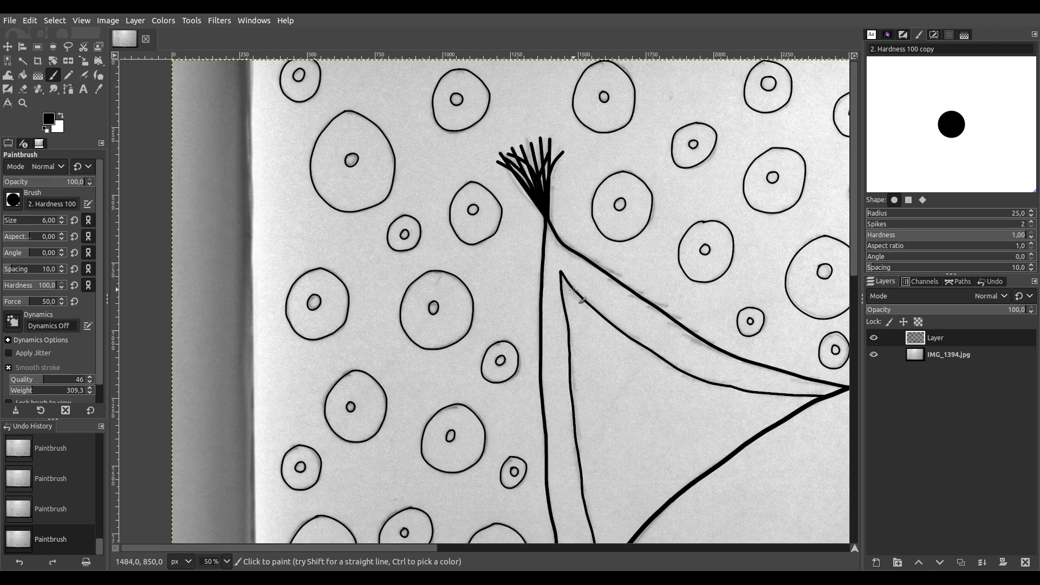
scroll(574, 291, "right", 10)
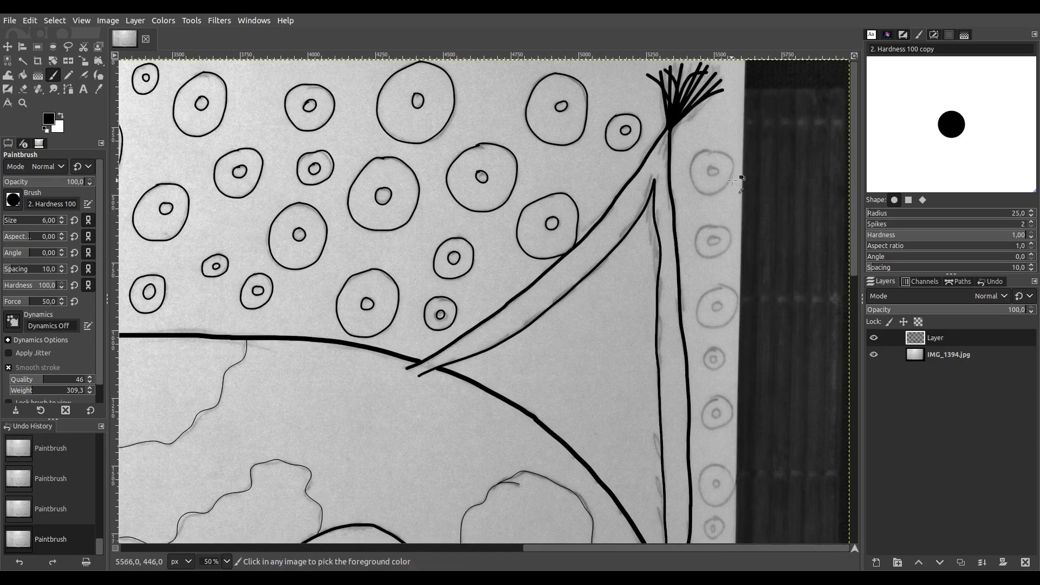
Trace the top two circles in the column between the right ear and the paper's edge, including their inner rings
scroll(724, 191, "up", 4)
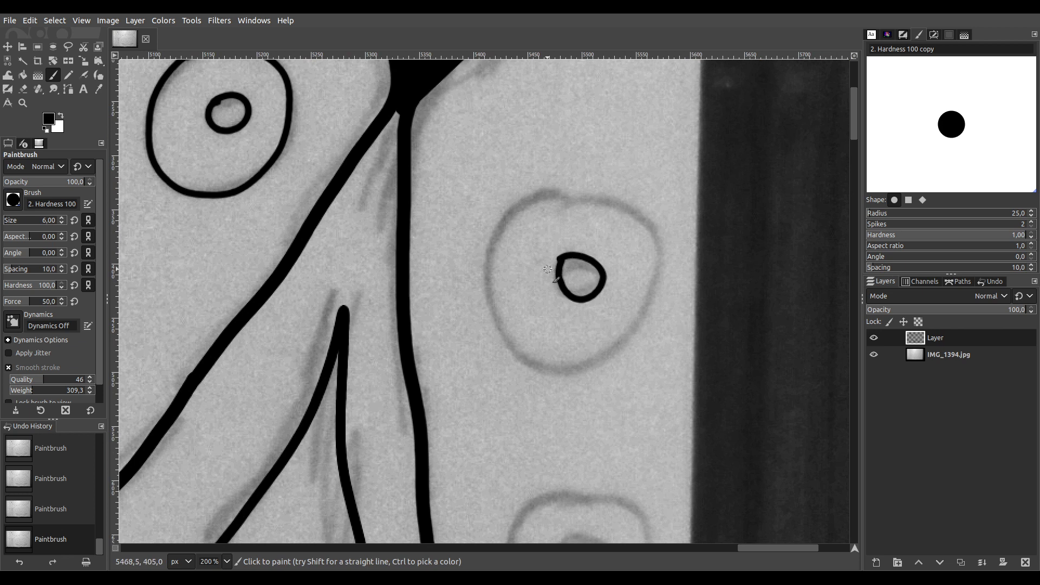
scroll(547, 269, "up", 1)
mouse_move(558, 157)
left_mouse_down()
mouse_move(533, 160)
mouse_move(476, 199)
mouse_move(454, 284)
mouse_move(475, 345)
mouse_move(524, 397)
mouse_move(616, 395)
mouse_move(675, 356)
mouse_move(697, 267)
mouse_move(693, 208)
mouse_move(678, 180)
mouse_move(626, 161)
mouse_move(549, 160)
left_mouse_up()
left_click_drag(604, 484, 548, 77)
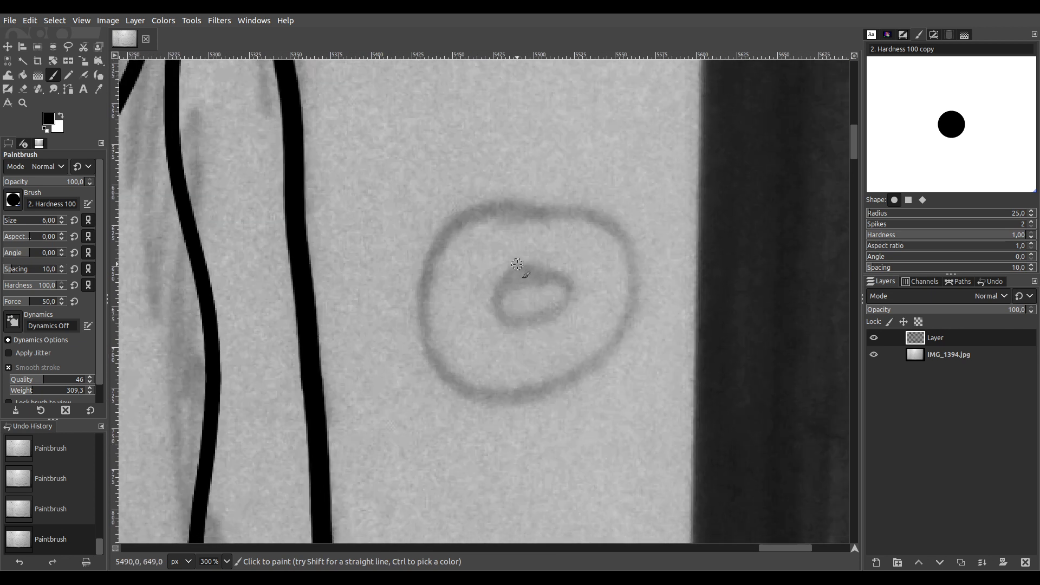
mouse_move(496, 282)
left_mouse_down()
mouse_move(500, 321)
mouse_move(525, 323)
mouse_move(561, 307)
mouse_move(544, 264)
left_mouse_up()
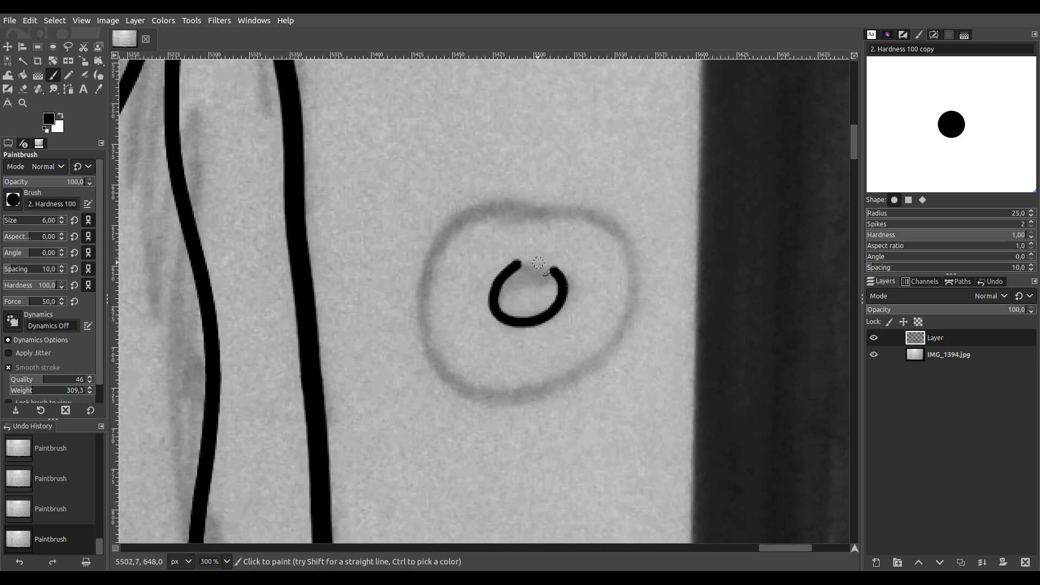
mouse_move(504, 204)
left_mouse_down()
mouse_move(457, 220)
mouse_move(433, 246)
mouse_move(419, 292)
mouse_move(423, 346)
mouse_move(474, 396)
mouse_move(565, 381)
mouse_move(609, 346)
mouse_move(636, 280)
mouse_move(617, 224)
mouse_move(561, 203)
mouse_move(481, 207)
left_mouse_up()
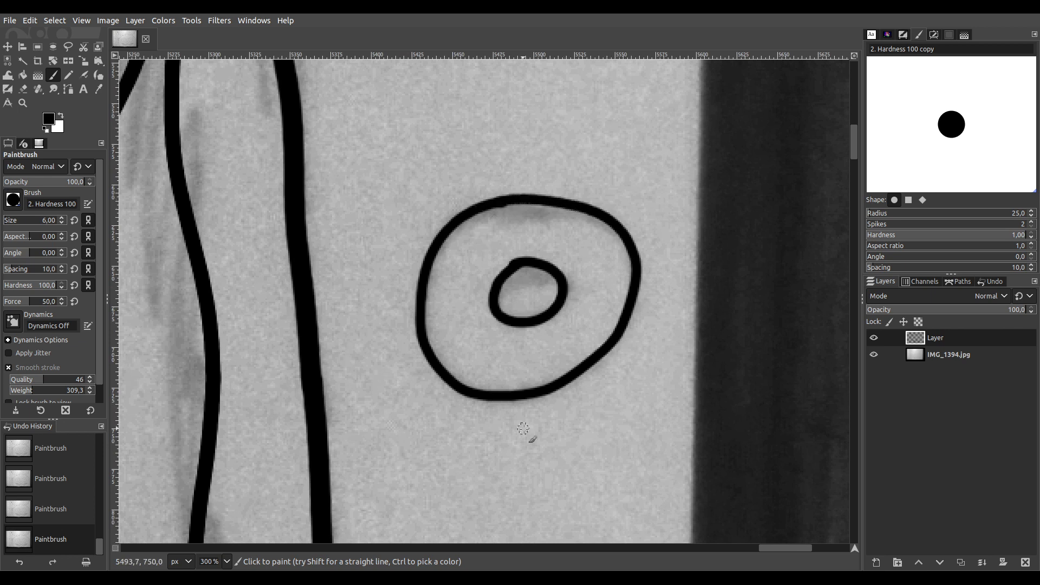
Trace the third circle down in the column beside the right ear, painting its inner ring and outline
left_click_drag(523, 429, 530, 65)
mouse_move(537, 278)
left_mouse_down()
mouse_move(519, 210)
mouse_move(492, 254)
mouse_move(524, 301)
mouse_move(569, 266)
mouse_move(543, 226)
mouse_move(513, 232)
left_mouse_up()
scroll(545, 251, "up", 1)
mouse_move(572, 95)
left_mouse_down()
mouse_move(442, 158)
mouse_move(398, 242)
mouse_move(389, 299)
mouse_move(420, 382)
mouse_move(490, 425)
mouse_move(644, 394)
mouse_move(694, 259)
mouse_move(706, 187)
mouse_move(667, 125)
mouse_move(609, 98)
mouse_move(536, 96)
left_mouse_up()
Trace the small fourth circle down in the column beside the right ear, including its tiny inner ring
left_click_drag(543, 371, 531, 320)
scroll(531, 321, "down", 5)
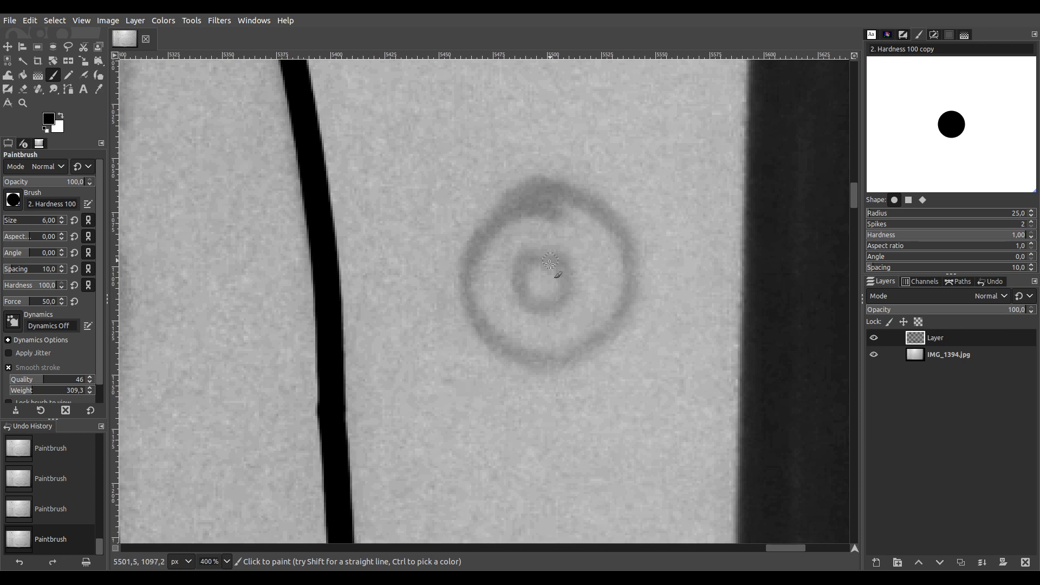
scroll(535, 247, "up", 1)
mouse_move(536, 246)
left_mouse_down()
mouse_move(520, 292)
mouse_move(556, 335)
mouse_move(575, 267)
mouse_move(542, 256)
mouse_move(514, 265)
left_mouse_up()
mouse_move(524, 170)
left_mouse_down()
mouse_move(503, 175)
mouse_move(462, 228)
mouse_move(432, 289)
mouse_move(458, 351)
mouse_move(499, 388)
mouse_move(553, 406)
left_mouse_up()
mouse_move(655, 337)
left_mouse_down()
mouse_move(669, 303)
mouse_move(666, 253)
mouse_move(629, 189)
mouse_move(558, 163)
mouse_move(495, 174)
left_mouse_up()
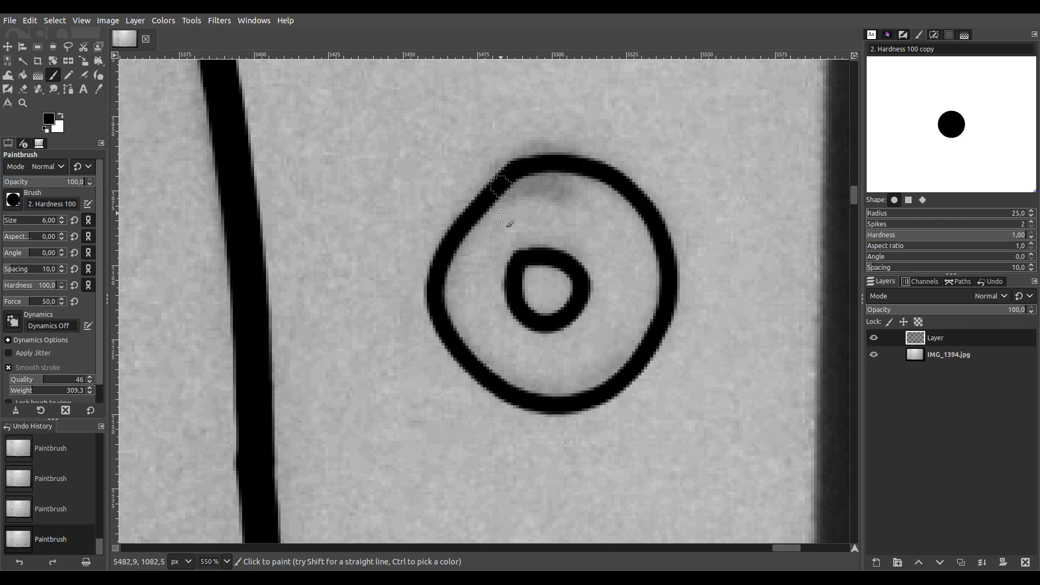
Trace the fifth circle down beside the right ear, painting the inner ring and closing the gap in its pencilled outline
scroll(494, 174, "down", 3)
scroll(495, 162, "down", 5)
scroll(494, 146, "up", 2)
scroll(517, 196, "up", 1)
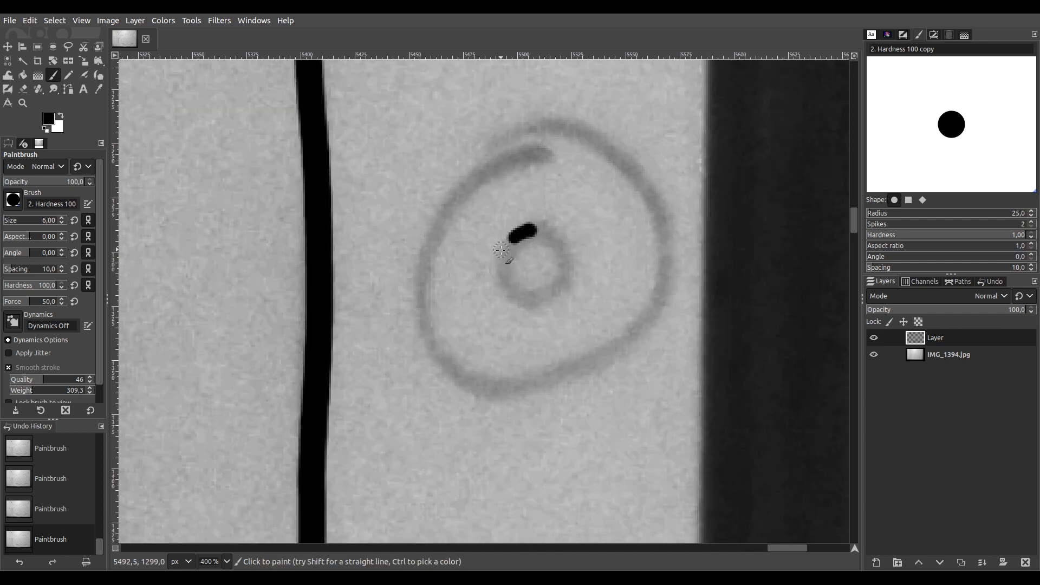
mouse_move(503, 297)
left_mouse_down()
mouse_move(530, 304)
mouse_move(557, 291)
mouse_move(573, 265)
mouse_move(554, 225)
mouse_move(514, 238)
left_mouse_up()
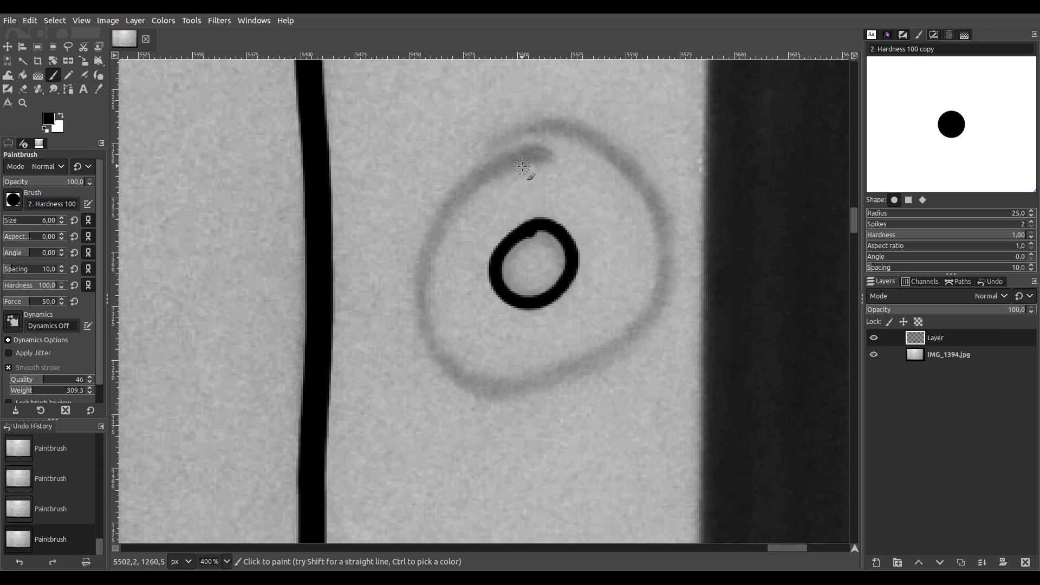
mouse_move(518, 134)
left_mouse_down()
mouse_move(454, 183)
mouse_move(428, 236)
mouse_move(424, 308)
mouse_move(437, 361)
mouse_move(468, 389)
mouse_move(567, 386)
mouse_move(622, 357)
mouse_move(657, 314)
mouse_move(672, 255)
mouse_move(656, 174)
left_mouse_up()
mouse_move(622, 140)
left_mouse_down()
mouse_move(569, 125)
mouse_move(518, 130)
left_mouse_up()
Trace the large circle that touches the paper's right edge beside the ear, including its inner ring
left_click_drag(519, 375, 499, 105)
scroll(493, 162, "down", 5)
scroll(492, 162, "left", 1)
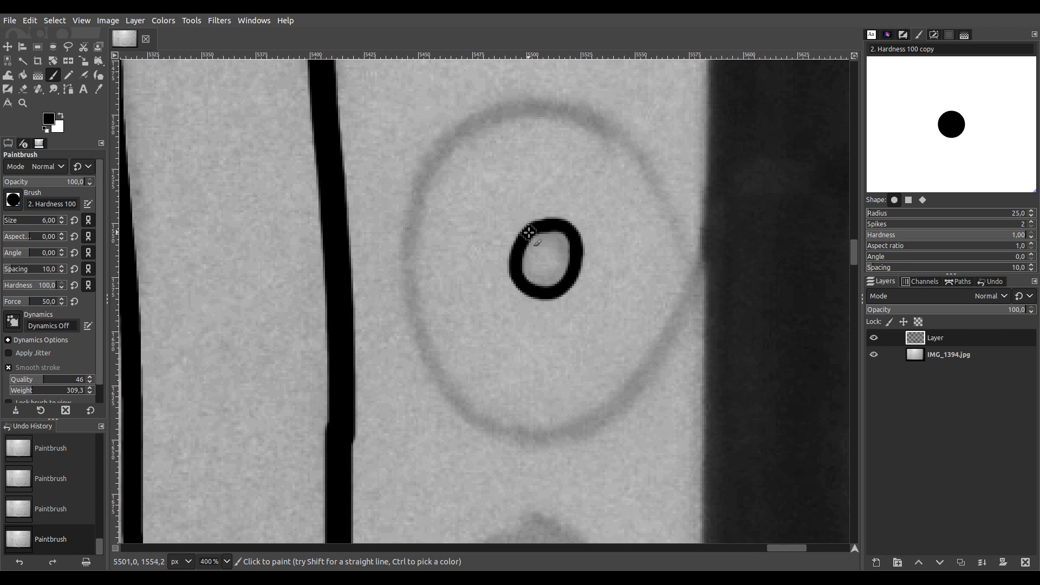
mouse_move(508, 105)
left_mouse_down()
mouse_move(449, 138)
mouse_move(406, 241)
mouse_move(422, 368)
mouse_move(466, 417)
left_mouse_up()
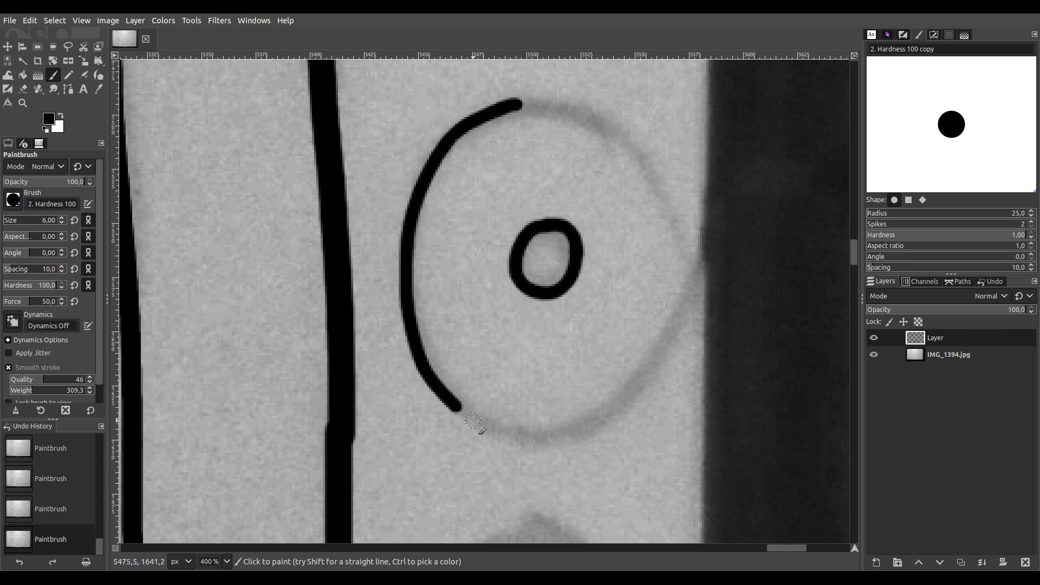
mouse_move(517, 442)
left_mouse_down()
mouse_move(622, 417)
mouse_move(671, 333)
mouse_move(689, 255)
mouse_move(683, 210)
mouse_move(638, 155)
mouse_move(542, 107)
mouse_move(502, 106)
left_mouse_up()
Trace the small circle directly below the one touching the paper's right edge, including its inner ring
scroll(452, 401, "down", 10)
scroll(521, 295, "up", 1)
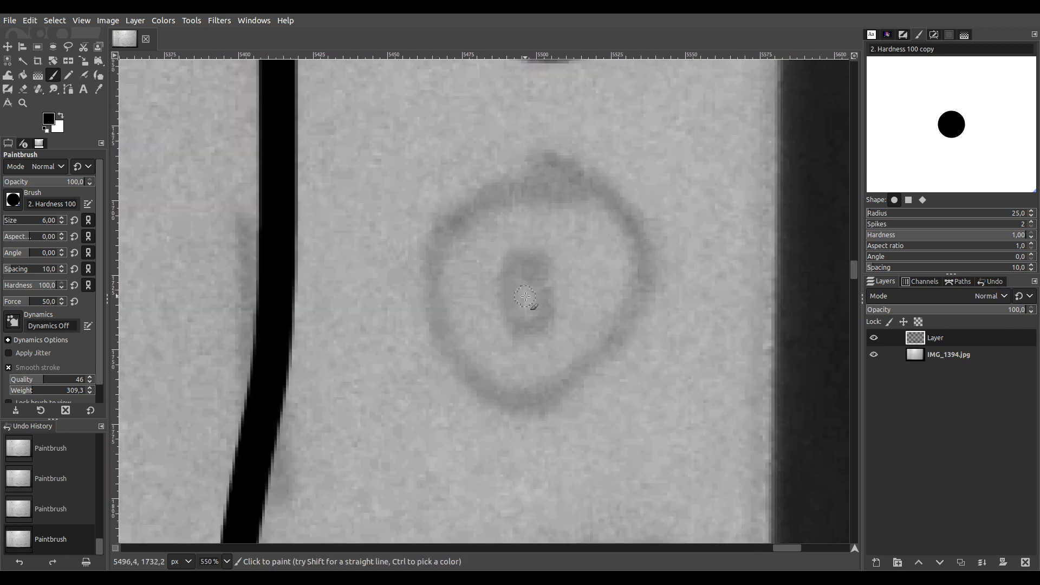
mouse_move(527, 259)
left_mouse_down()
mouse_move(514, 277)
mouse_move(511, 312)
mouse_move(535, 332)
mouse_move(563, 308)
mouse_move(565, 277)
mouse_move(550, 263)
mouse_move(509, 259)
left_mouse_up()
mouse_move(517, 179)
left_mouse_down()
mouse_move(451, 219)
mouse_move(431, 260)
mouse_move(430, 303)
mouse_move(438, 345)
mouse_move(461, 379)
mouse_move(494, 406)
mouse_move(541, 411)
mouse_move(596, 384)
mouse_move(644, 326)
mouse_move(656, 255)
mouse_move(634, 196)
mouse_move(605, 177)
mouse_move(573, 166)
mouse_move(506, 179)
left_mouse_up()
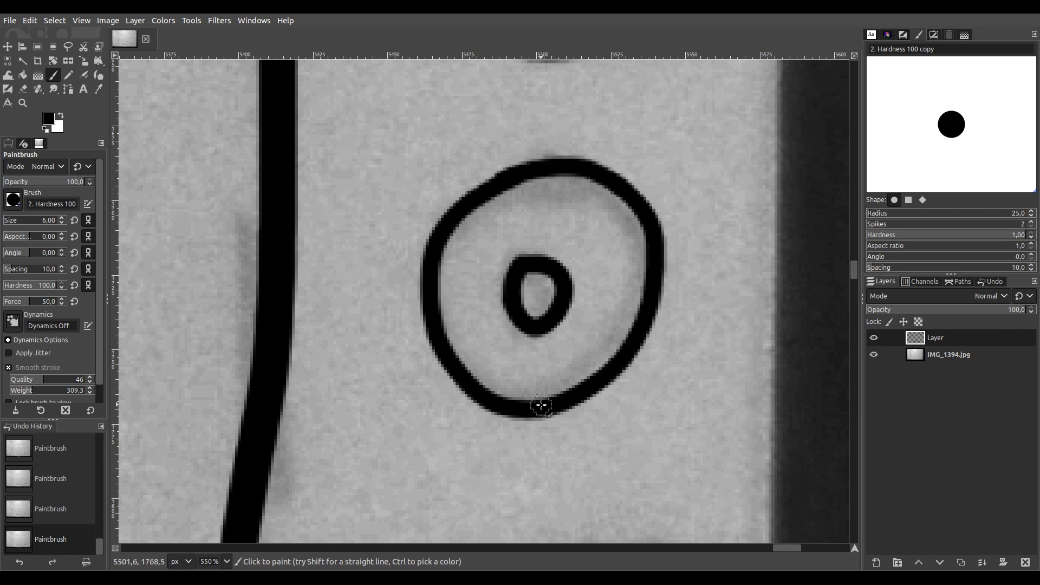
Trace the slanted oval beside the lower part of the right ear, painting its inner ring and outline
scroll(541, 181, "down", 5)
scroll(543, 204, "down", 1, "ctrl")
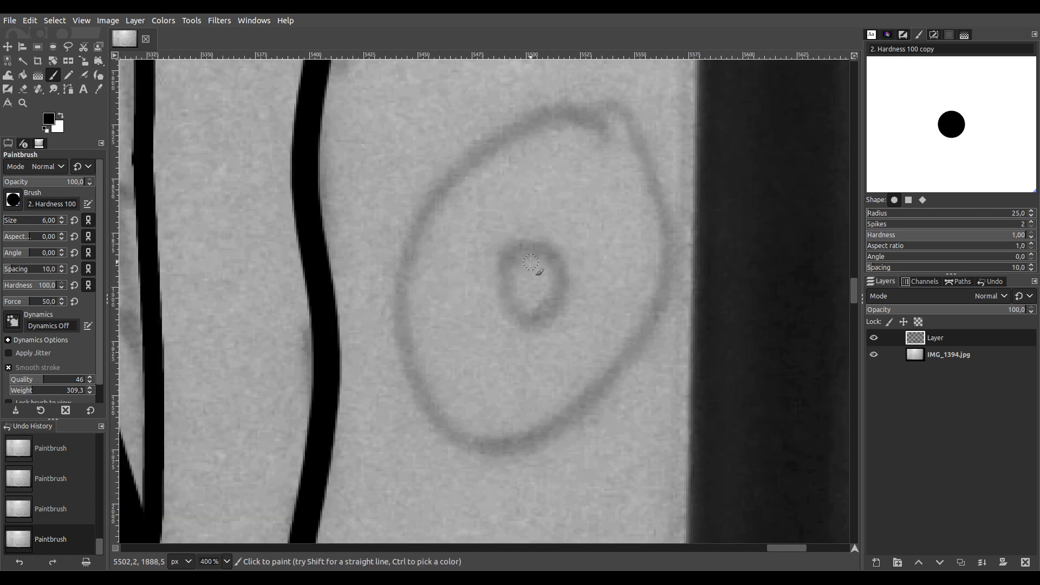
mouse_move(536, 322)
left_mouse_down()
mouse_move(553, 309)
mouse_move(565, 269)
mouse_move(558, 248)
mouse_move(510, 253)
left_mouse_up()
mouse_move(560, 112)
left_mouse_down()
mouse_move(469, 163)
mouse_move(421, 223)
left_mouse_up()
mouse_move(410, 267)
left_mouse_down()
mouse_move(408, 344)
mouse_move(457, 443)
mouse_move(512, 442)
mouse_move(566, 425)
mouse_move(610, 394)
mouse_move(651, 338)
mouse_move(676, 206)
mouse_move(629, 114)
mouse_move(542, 111)
left_mouse_up()
Trace the large cut-off circle where the right ear meets the head, completing its outline beyond the paper's edge and painting its inner ring
scroll(496, 211, "down", 3, "ctrl")
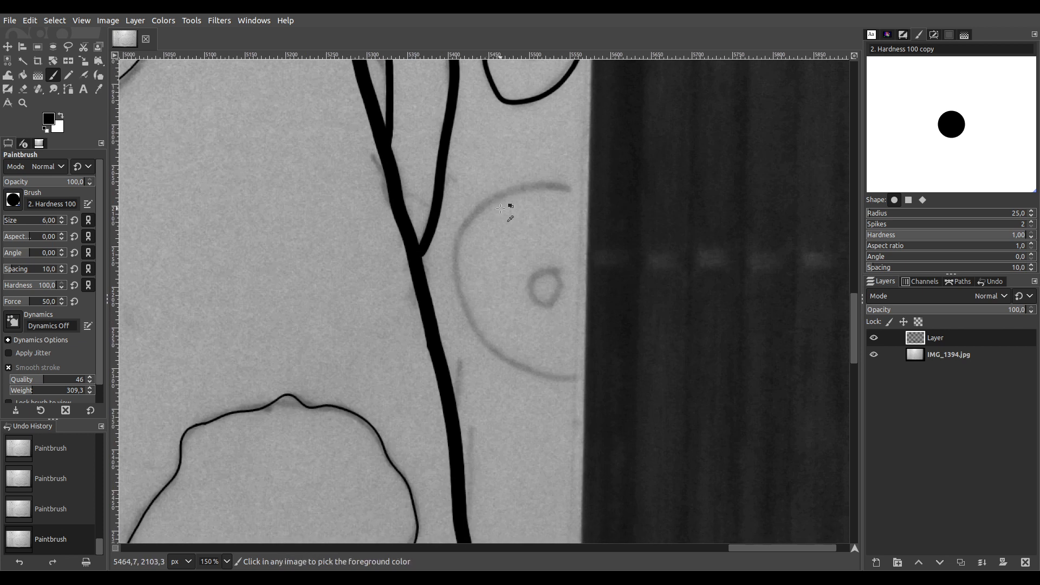
scroll(497, 211, "up", 3, "ctrl")
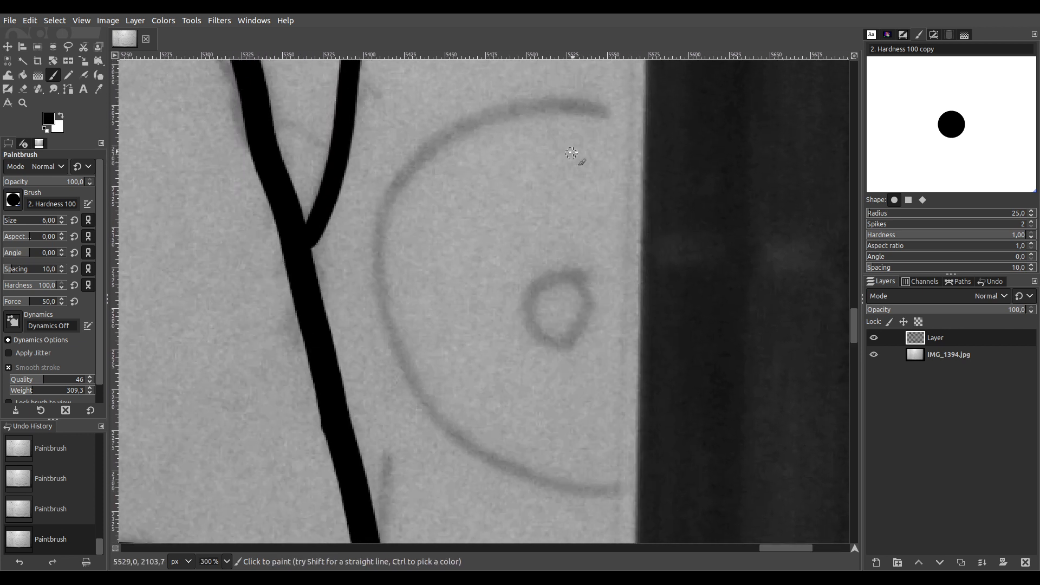
mouse_move(563, 101)
left_mouse_down()
mouse_move(530, 103)
mouse_move(441, 145)
left_mouse_up()
mouse_move(406, 178)
left_mouse_down()
mouse_move(393, 195)
mouse_move(378, 263)
mouse_move(385, 338)
mouse_move(411, 390)
left_mouse_up()
mouse_move(454, 438)
left_mouse_down()
mouse_move(506, 466)
mouse_move(557, 477)
mouse_move(629, 481)
mouse_move(678, 460)
mouse_move(721, 405)
mouse_move(722, 267)
left_mouse_up()
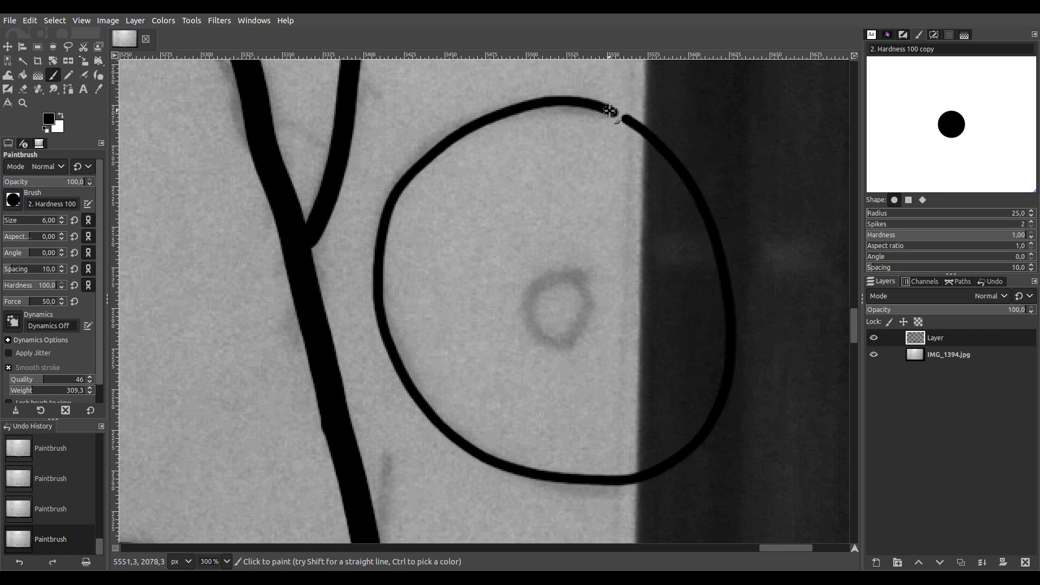
scroll(550, 362, "up", 1)
mouse_move(547, 253)
left_mouse_down()
mouse_move(517, 303)
mouse_move(532, 336)
mouse_move(553, 347)
mouse_move(578, 344)
mouse_move(598, 316)
mouse_move(586, 254)
left_mouse_up()
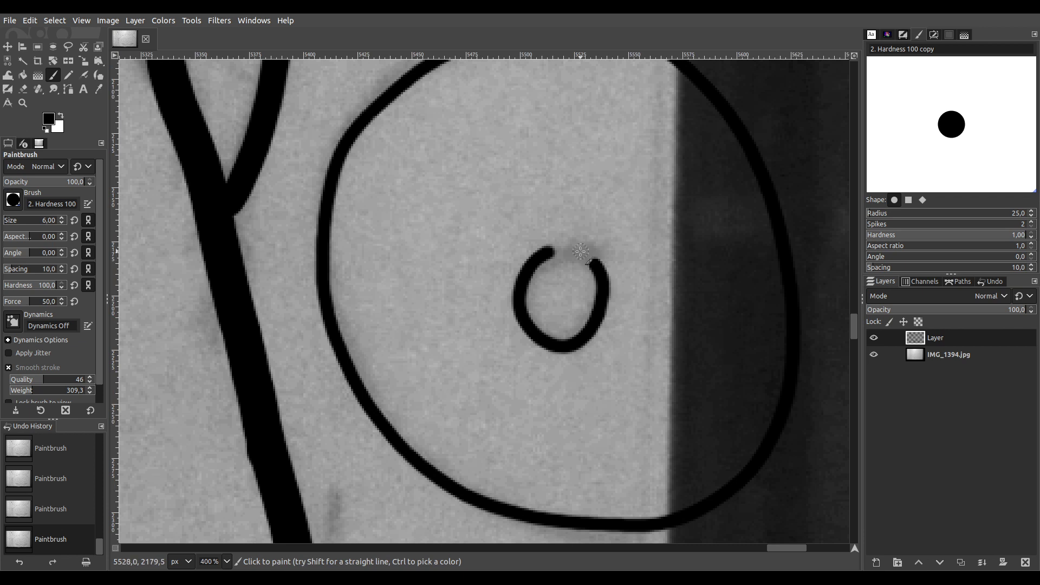
Trace the small slanted oval between the head line and the paper's right edge, below the large cut-off circle, including its inner ring
scroll(539, 254, "down", 2)
scroll(534, 325, "down", 6)
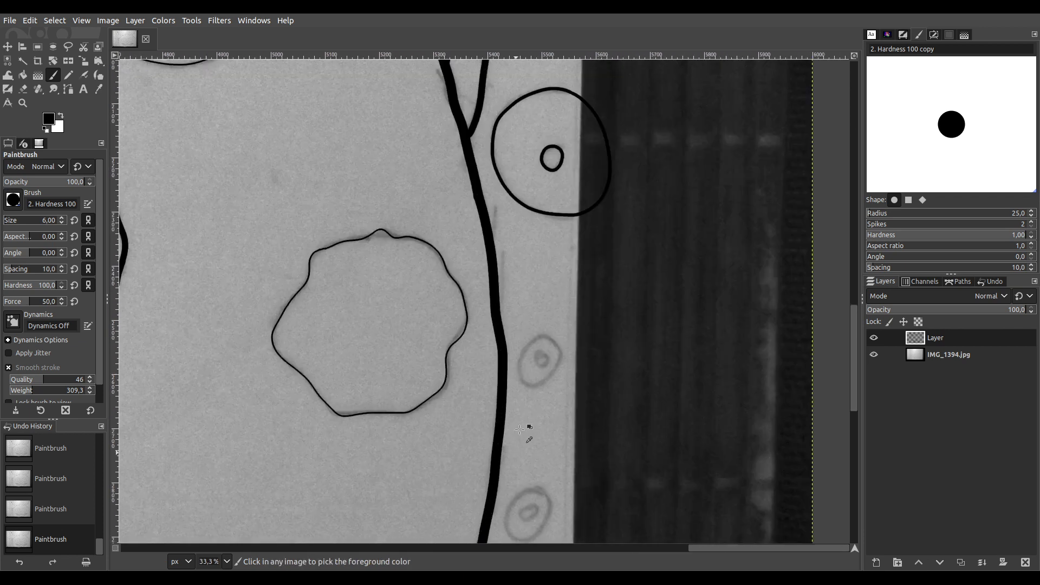
scroll(566, 311, "up", 2)
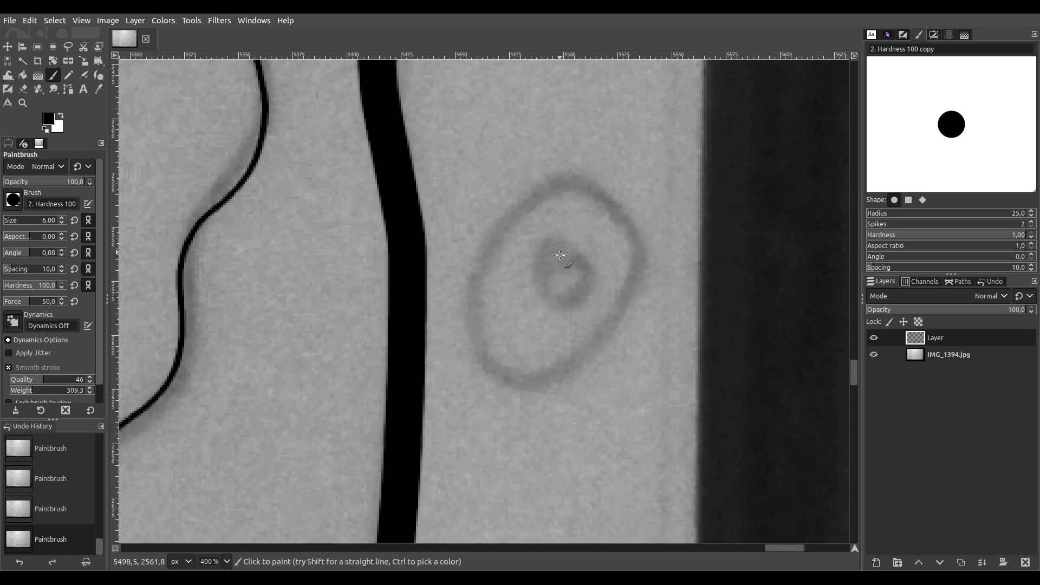
left_click_drag(560, 303, 587, 267)
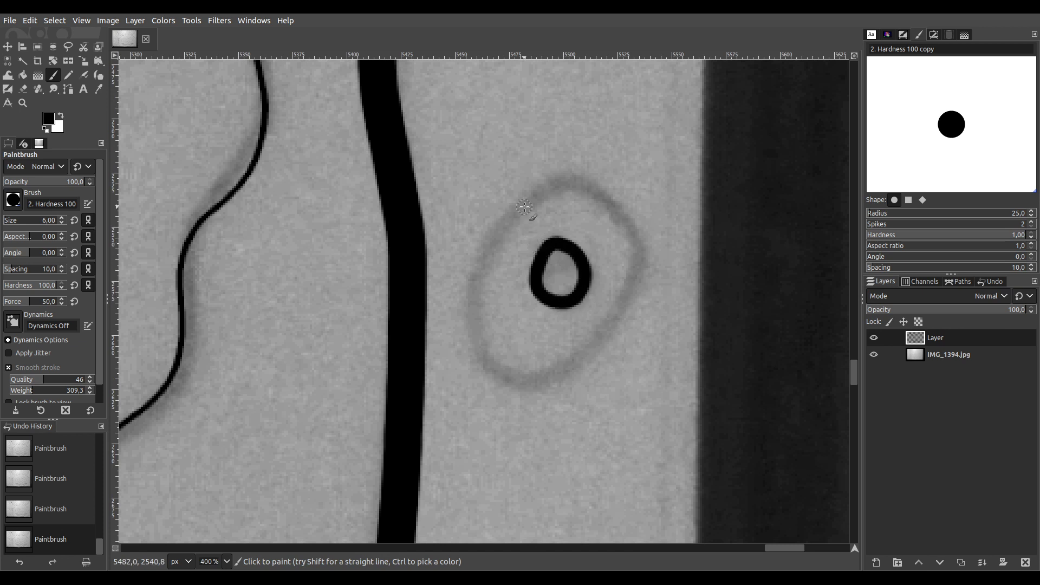
mouse_move(503, 222)
left_mouse_down()
mouse_move(475, 266)
mouse_move(471, 317)
left_mouse_up()
mouse_move(480, 355)
left_mouse_down()
mouse_move(505, 378)
mouse_move(533, 383)
mouse_move(579, 368)
mouse_move(622, 316)
mouse_move(643, 258)
mouse_move(636, 222)
mouse_move(583, 184)
mouse_move(533, 198)
left_mouse_up()
Trace the next slanted oval down along the head's right side, painting its inner ring and outline
scroll(501, 223, "down", 10)
scroll(666, 130, "left", 3)
mouse_move(645, 175)
left_mouse_down()
mouse_move(614, 205)
mouse_move(614, 231)
mouse_move(639, 232)
mouse_move(678, 207)
mouse_move(677, 177)
left_mouse_up()
mouse_move(638, 113)
left_mouse_down()
mouse_move(586, 133)
mouse_move(561, 171)
mouse_move(544, 244)
mouse_move(562, 282)
left_mouse_up()
mouse_move(596, 321)
left_mouse_down()
mouse_move(635, 318)
mouse_move(669, 298)
mouse_move(718, 225)
mouse_move(729, 167)
mouse_move(721, 132)
mouse_move(693, 115)
mouse_move(609, 120)
left_mouse_up()
Trace the circle just above the large one in the paper's lower right corner, including its inner ring
scroll(639, 144, "down", 10)
scroll(692, 116, "up", 1)
mouse_move(599, 255)
left_mouse_down()
mouse_move(614, 298)
mouse_move(647, 300)
mouse_move(671, 261)
mouse_move(668, 234)
mouse_move(643, 222)
mouse_move(609, 227)
left_mouse_up()
mouse_move(653, 111)
left_mouse_down()
mouse_move(558, 145)
mouse_move(510, 198)
mouse_move(485, 248)
mouse_move(477, 322)
mouse_move(499, 364)
mouse_move(567, 416)
mouse_move(657, 433)
mouse_move(747, 374)
mouse_move(789, 282)
mouse_move(785, 199)
mouse_move(745, 130)
mouse_move(619, 111)
left_mouse_up()
Trace the large circle in the paper's lower right corner, painting its tall oval inner ring and outer outline
scroll(655, 87, "down", 5)
scroll(654, 87, "down", 8)
scroll(652, 221, "left", 2)
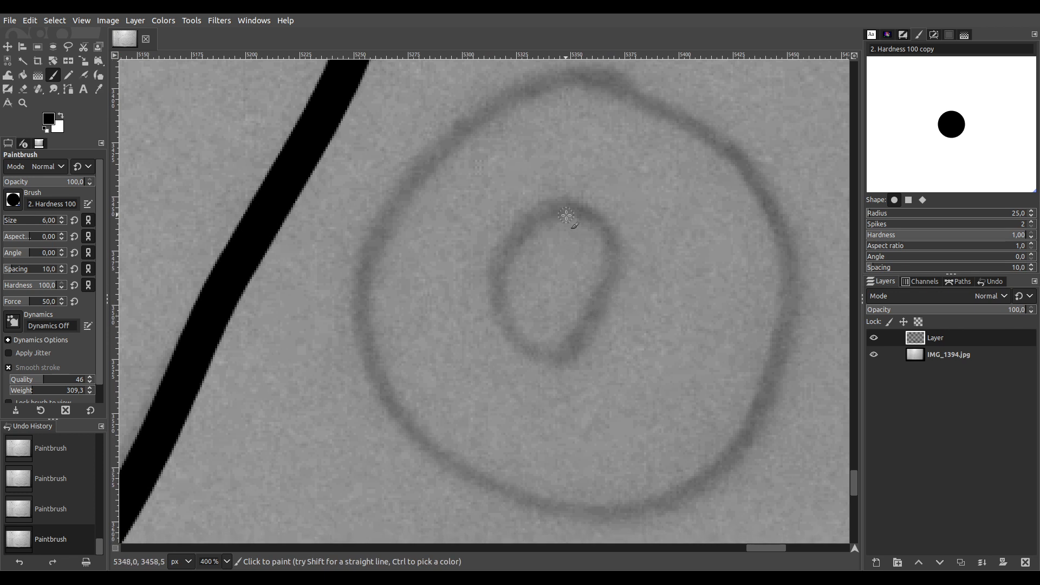
mouse_move(546, 205)
left_mouse_down()
mouse_move(494, 265)
mouse_move(490, 325)
mouse_move(511, 356)
mouse_move(535, 362)
mouse_move(585, 346)
mouse_move(612, 268)
mouse_move(607, 210)
mouse_move(549, 202)
mouse_move(529, 223)
left_mouse_up()
scroll(530, 223, "down", 1)
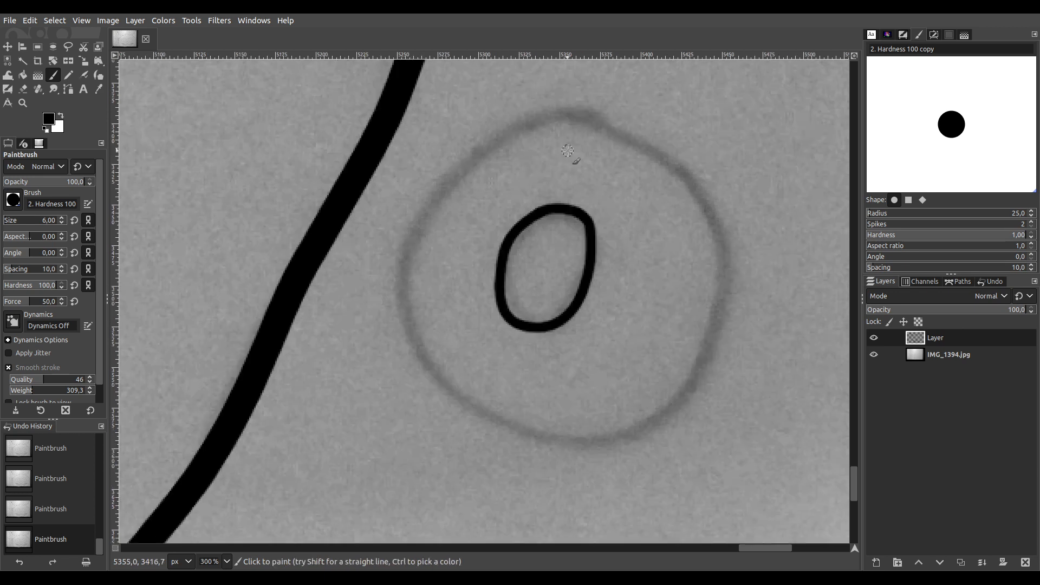
mouse_move(464, 169)
left_mouse_down()
mouse_move(420, 221)
mouse_move(398, 298)
left_mouse_up()
mouse_move(443, 394)
left_mouse_down()
mouse_move(502, 426)
mouse_move(602, 441)
mouse_move(684, 392)
mouse_move(709, 356)
left_mouse_up()
left_click_drag(726, 302, 722, 234)
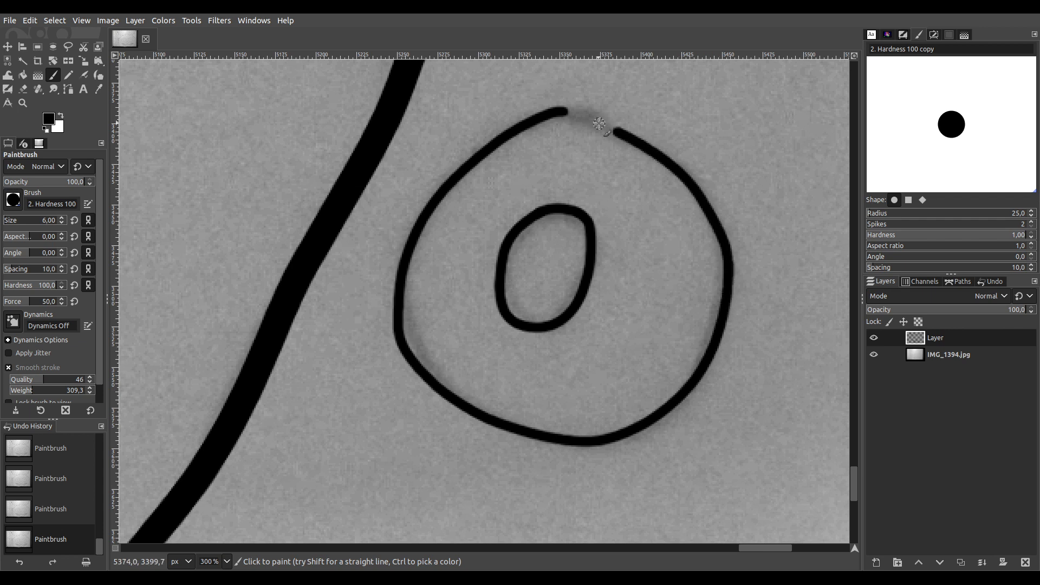
scroll(543, 277, "down", 7)
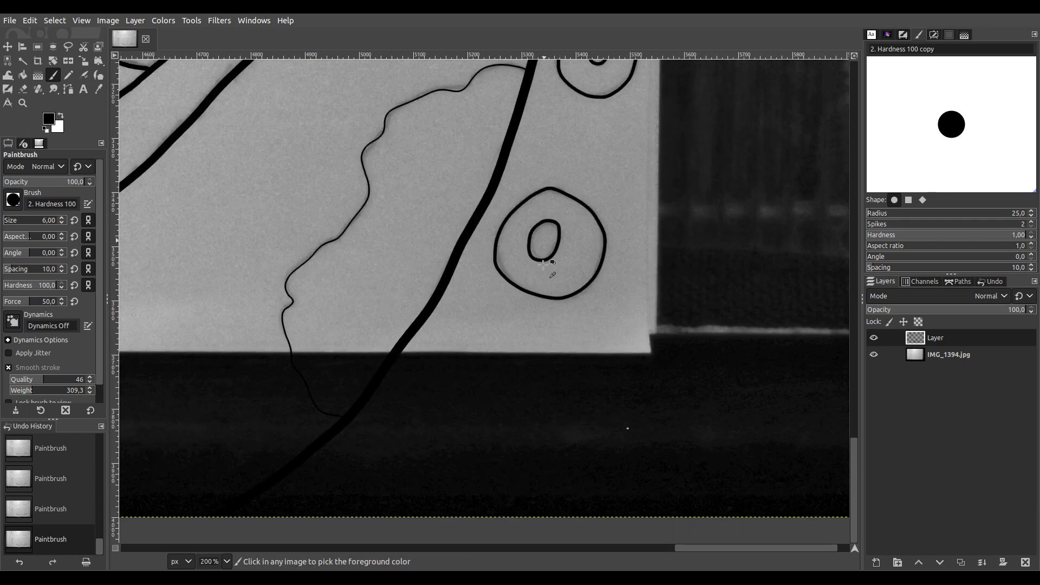
scroll(543, 277, "down", 1)
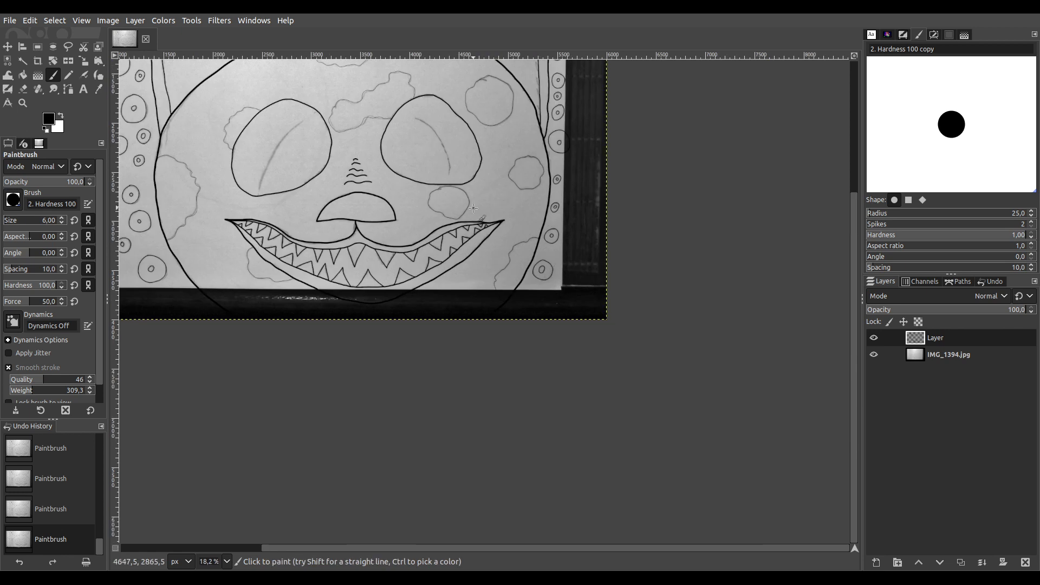
mouse_move(441, 184)
left_mouse_down()
mouse_move(450, 209)
mouse_move(565, 320)
mouse_move(598, 376)
mouse_move(615, 359)
left_mouse_up()
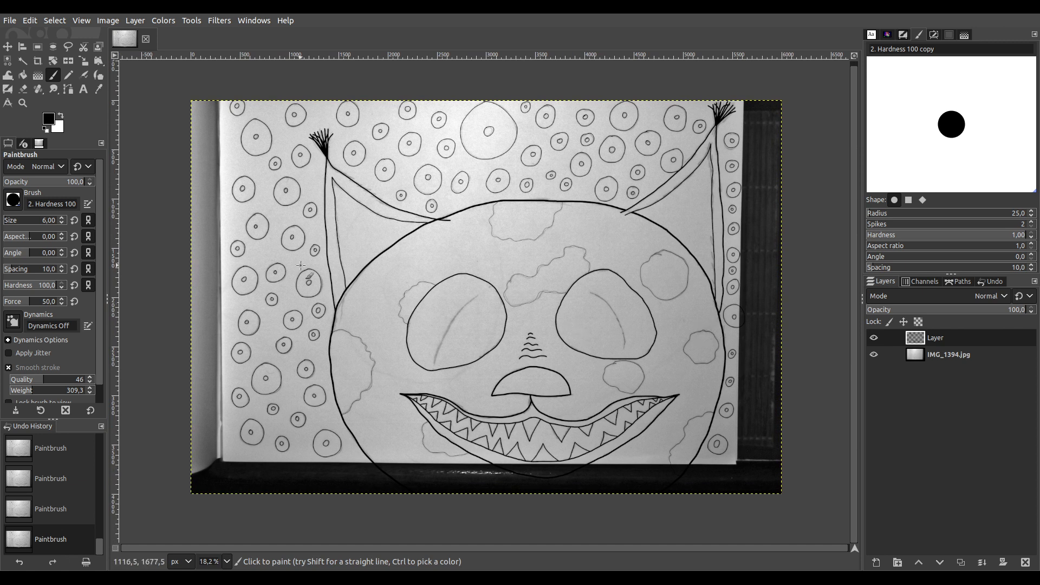
Select the cat's face area with Fuzzy Select and paint it light blue with a size 739 paintbrush
left_click(20, 62)
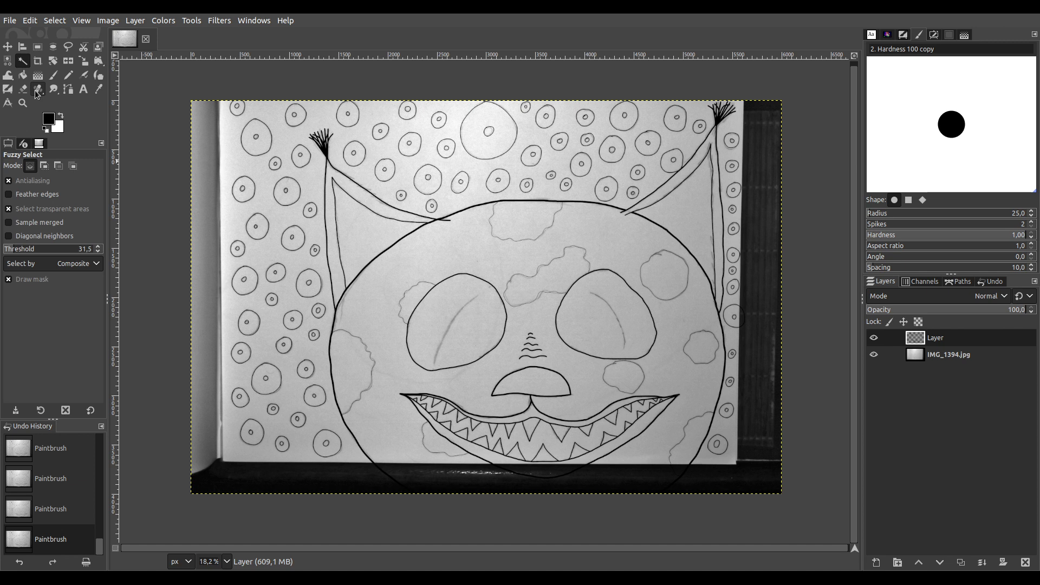
left_click(422, 248)
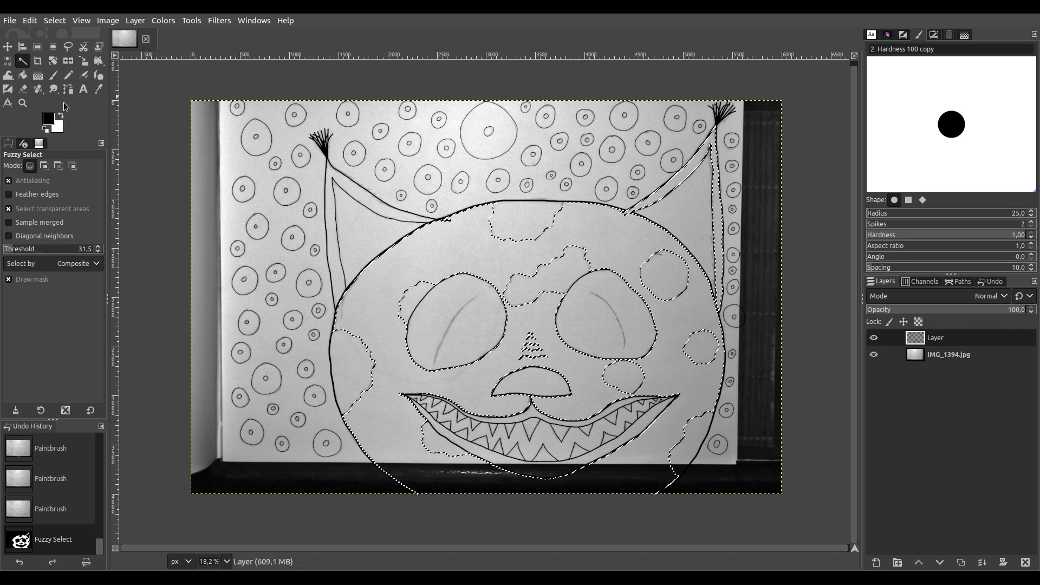
left_click(53, 77)
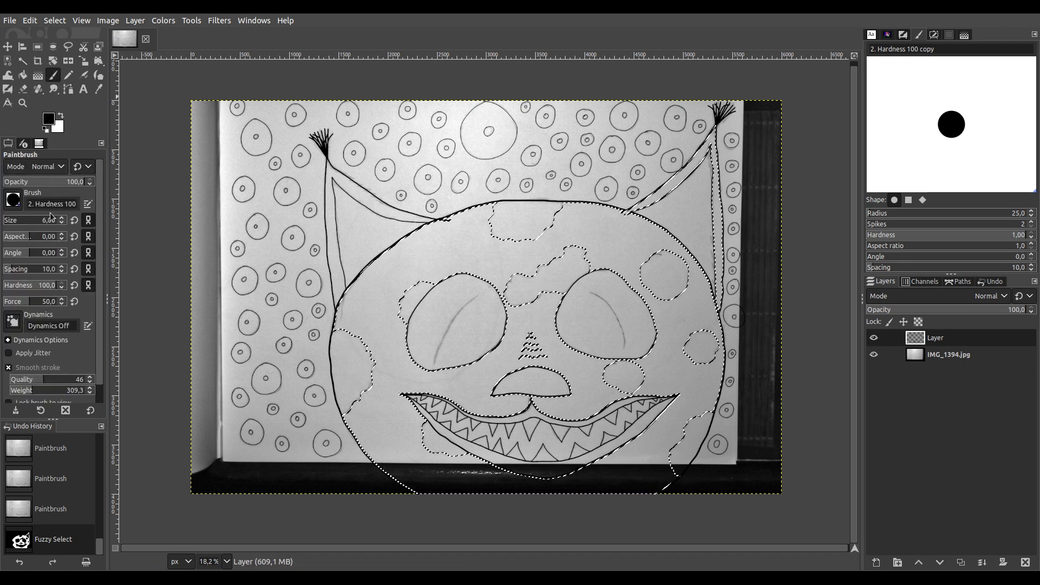
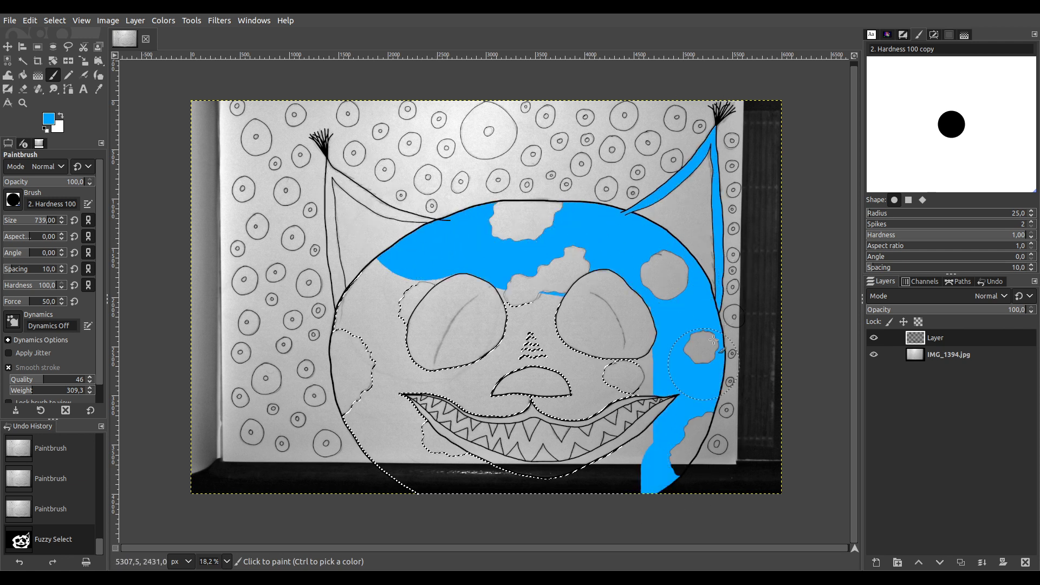
mouse_move(562, 555)
left_mouse_down()
mouse_move(593, 514)
mouse_move(623, 373)
mouse_move(398, 527)
mouse_move(372, 499)
mouse_move(357, 411)
mouse_move(379, 319)
left_mouse_up()
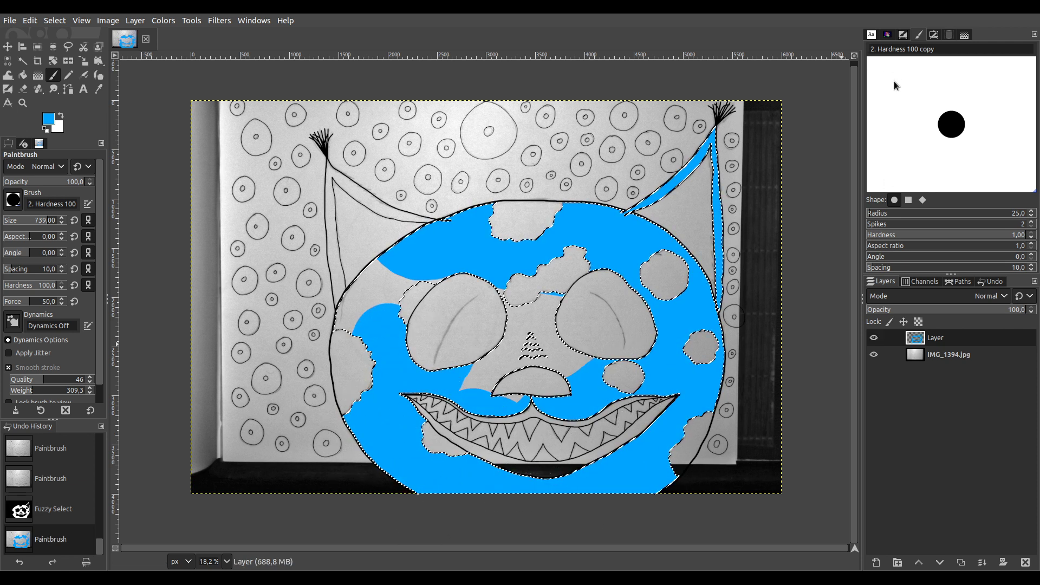
Repaint the whole selected face area, including the right ear's edges, in a deeper blue
mouse_move(574, 254)
left_mouse_down()
mouse_move(539, 222)
mouse_move(406, 307)
mouse_move(312, 342)
left_mouse_up()
mouse_move(339, 466)
left_mouse_down()
mouse_move(383, 442)
mouse_move(410, 339)
mouse_move(448, 431)
mouse_move(473, 422)
mouse_move(487, 394)
mouse_move(528, 427)
mouse_move(526, 473)
mouse_move(579, 479)
mouse_move(595, 442)
mouse_move(640, 429)
mouse_move(672, 459)
mouse_move(699, 357)
mouse_move(682, 289)
mouse_move(658, 259)
mouse_move(716, 138)
left_mouse_up()
mouse_move(615, 253)
left_mouse_down()
mouse_move(583, 335)
mouse_move(470, 415)
mouse_move(489, 503)
mouse_move(544, 491)
mouse_move(620, 424)
left_mouse_up()
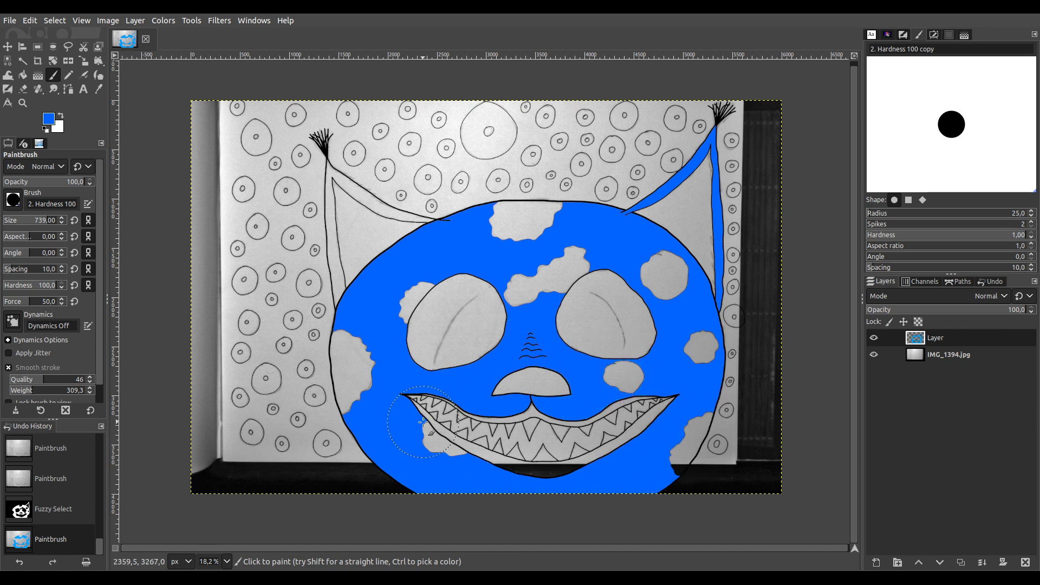
left_click_drag(422, 422, 422, 422)
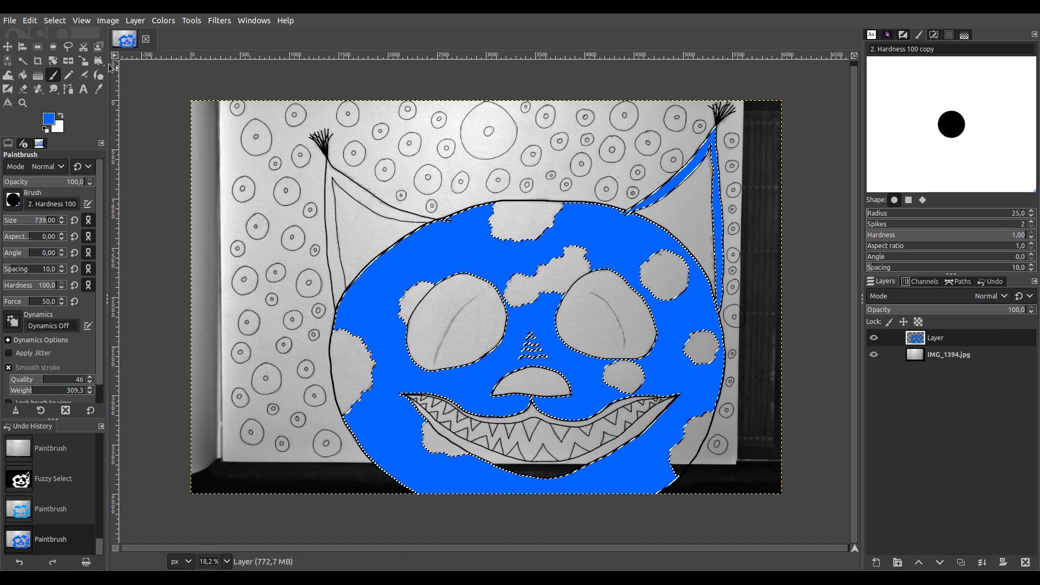
Select the large patch on the face's left edge and paint it bright green
left_click(23, 65)
left_click(350, 368)
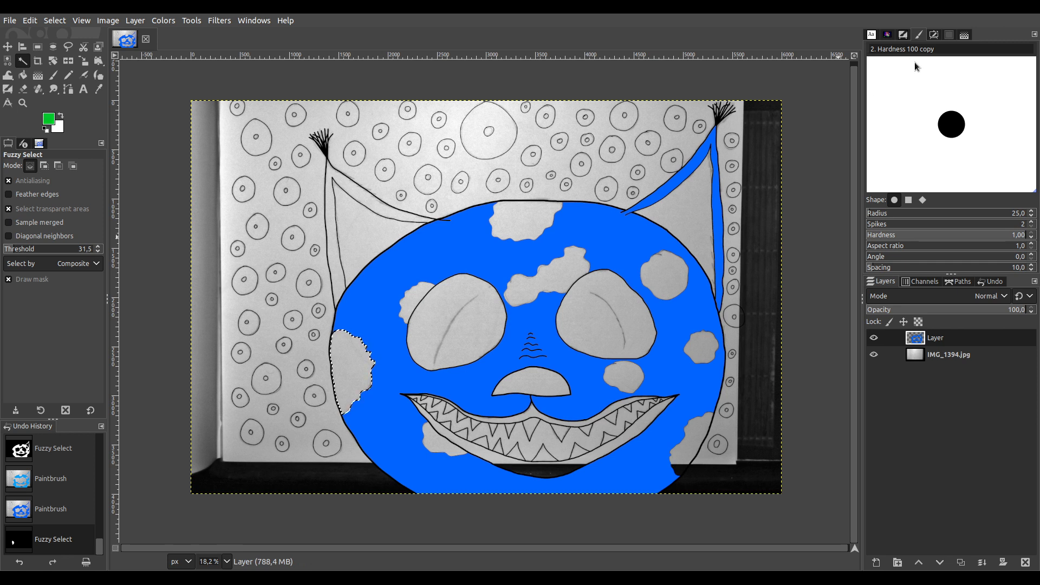
left_click(53, 76)
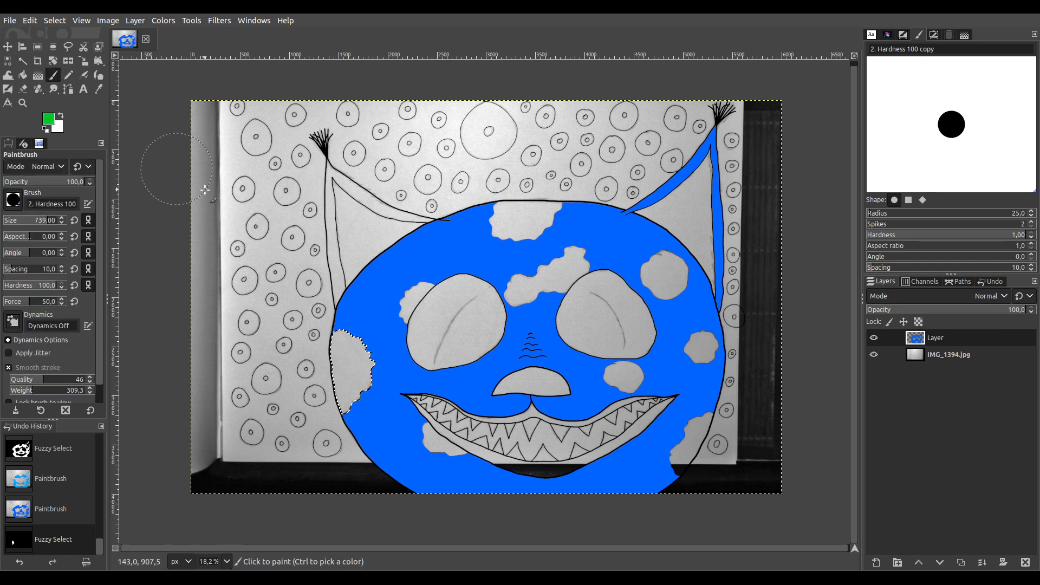
left_click_drag(347, 420, 349, 416)
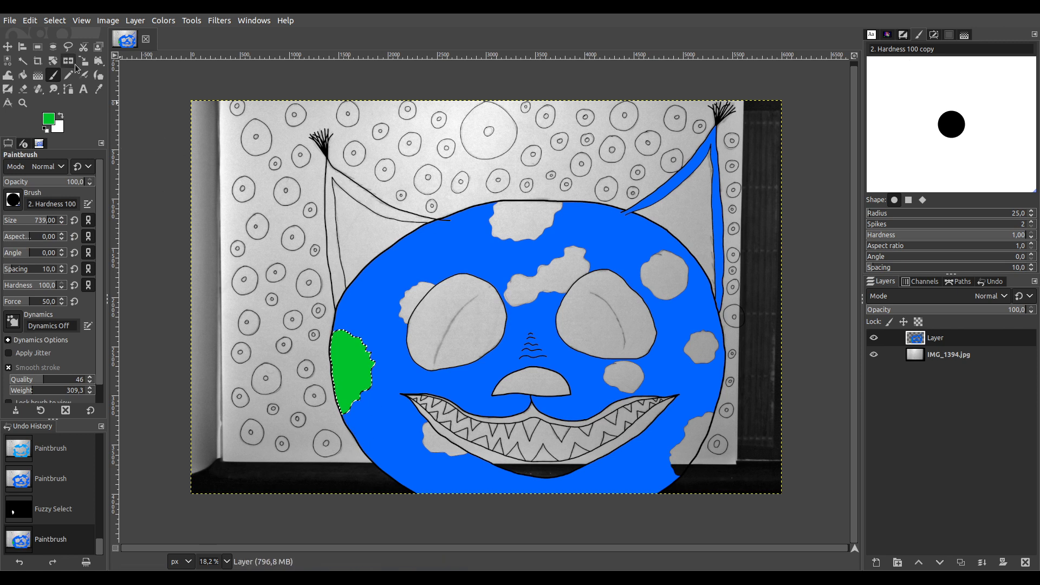
Select the long wavy patch between the eyes and paint it khaki
left_click(22, 60)
left_click(555, 280)
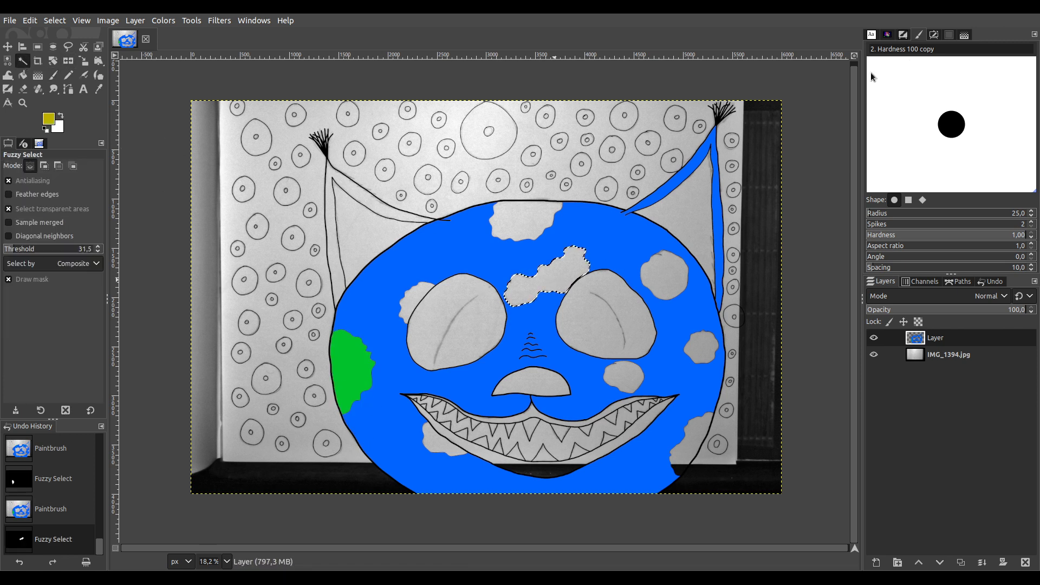
left_click(53, 75)
left_click_drag(482, 309, 608, 239)
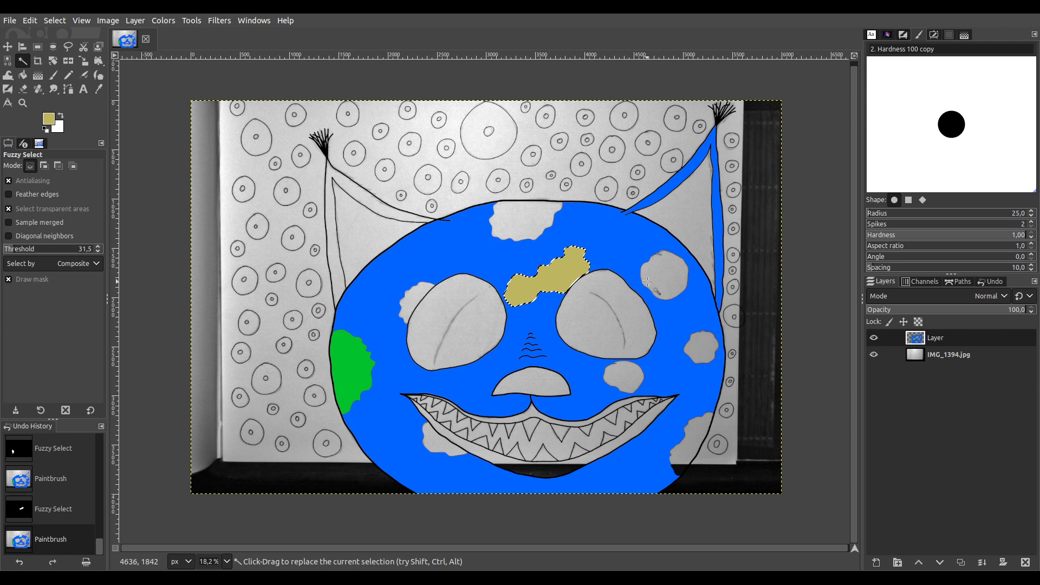
Select the seven remaining unpainted face patches together, adding each one to the same selection
left_click(697, 420)
key("shift")
left_click(432, 444)
left_click(414, 300)
left_click(560, 227)
left_click(701, 346)
left_click_drag(622, 377, 659, 338)
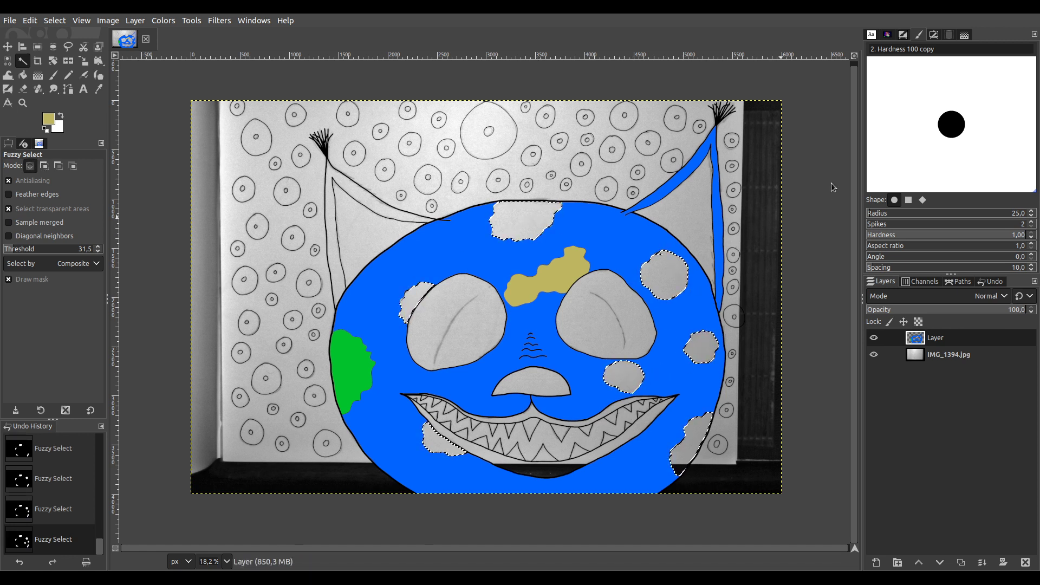
Paint the selected patches on the face's lower right edge and below the mouth's left side khaki
left_click(53, 75)
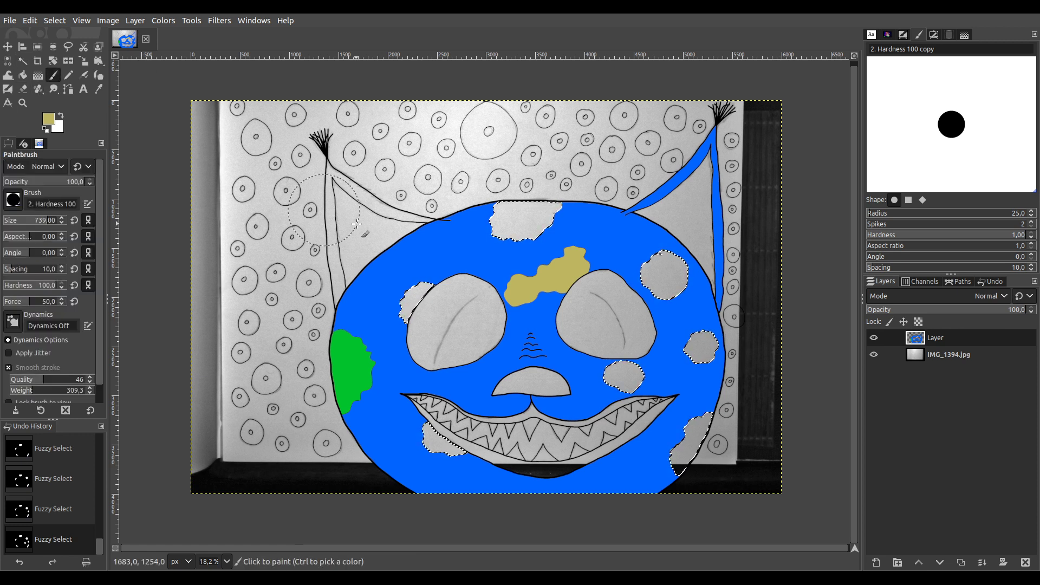
left_click_drag(678, 477, 678, 476)
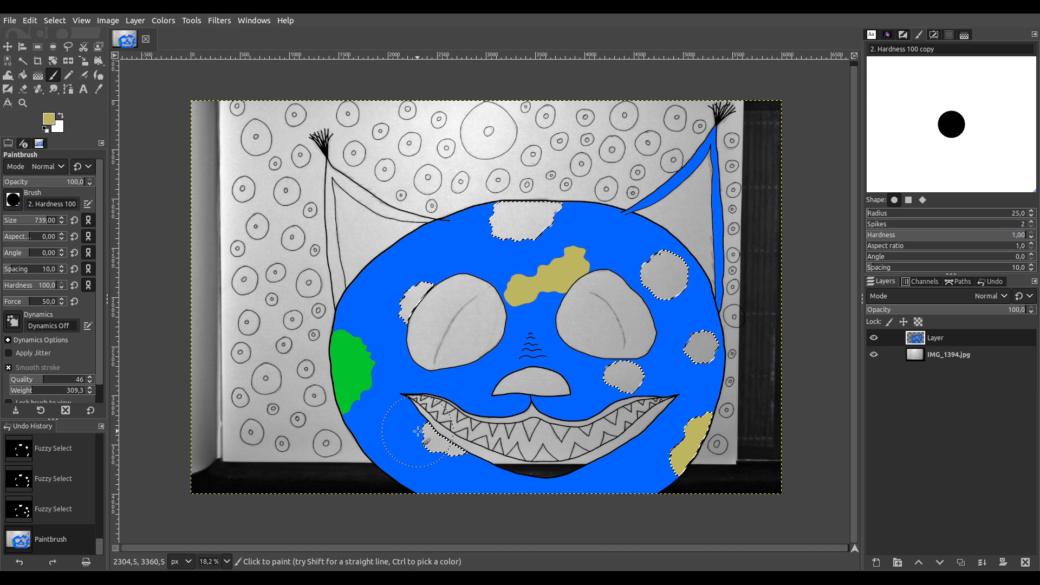
left_click_drag(417, 431, 447, 440)
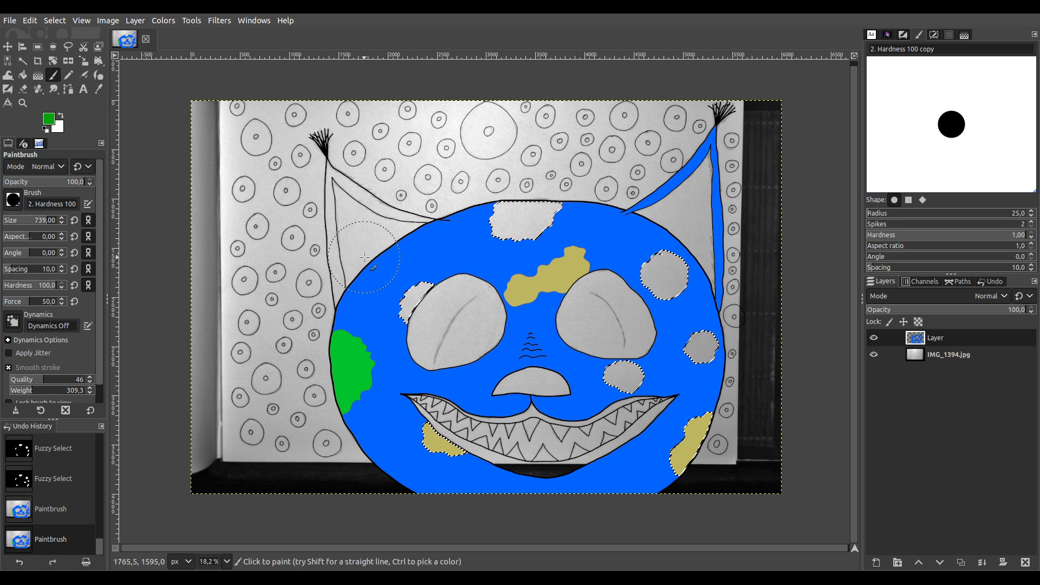
Paint the selected patches on the forehead and around both eyes dark green and the right cheek patch brown, replacing the selection with the whole image
left_click_drag(403, 329, 403, 329)
mouse_move(507, 224)
left_mouse_down()
mouse_move(547, 217)
mouse_move(617, 231)
left_mouse_up()
mouse_move(648, 268)
left_mouse_down()
mouse_move(685, 293)
mouse_move(674, 290)
left_mouse_up()
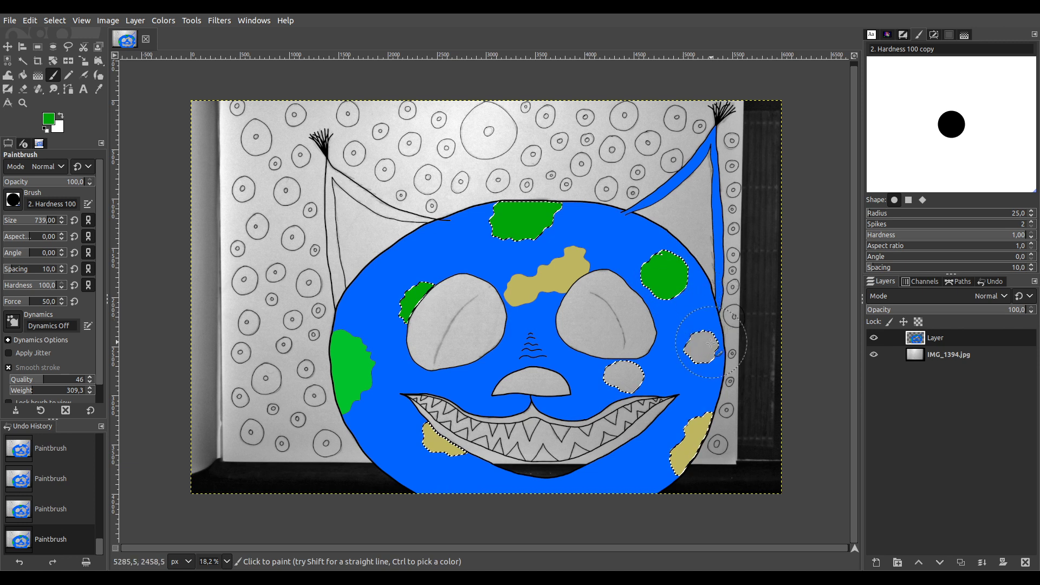
left_click(625, 373)
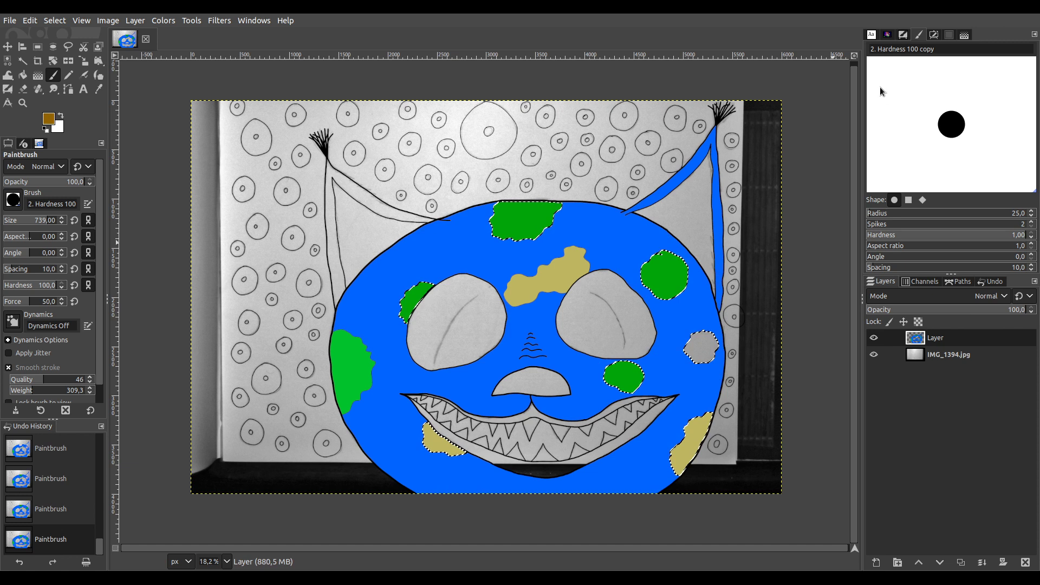
left_click_drag(753, 344, 704, 347)
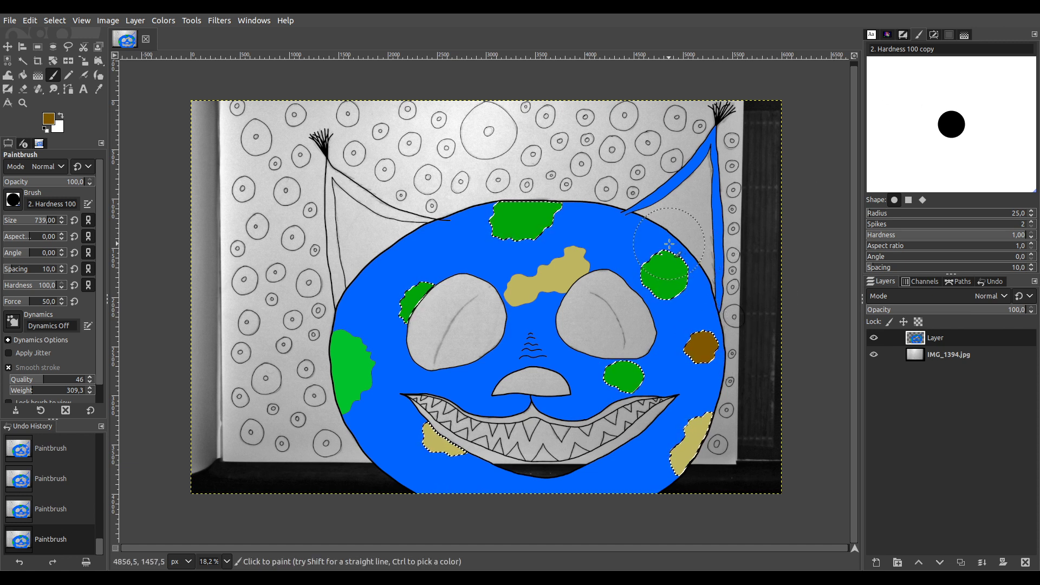
key("ctrl+a")
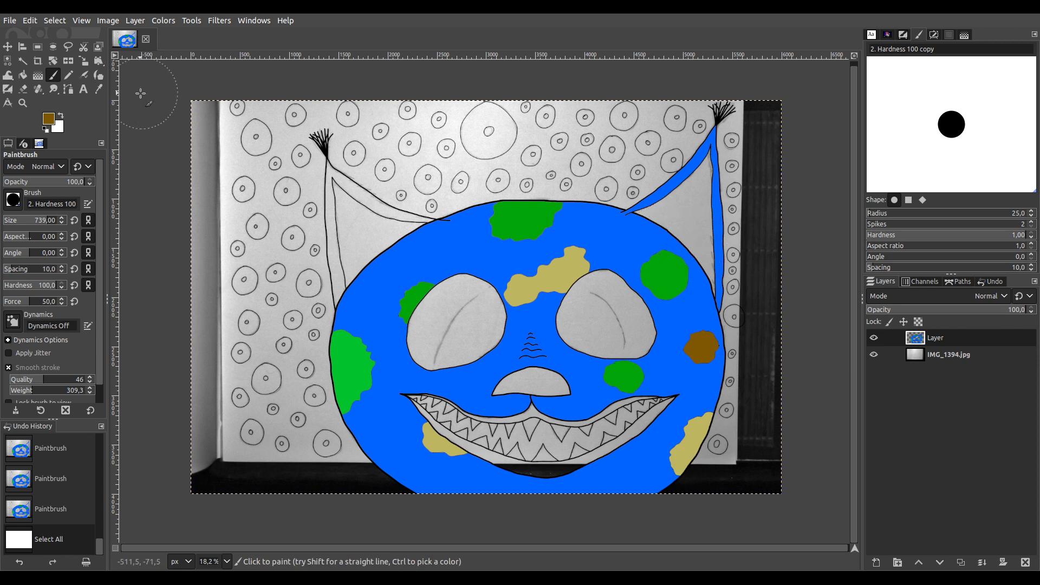
Select both of the cat's eyes and paint them red
left_click(22, 60)
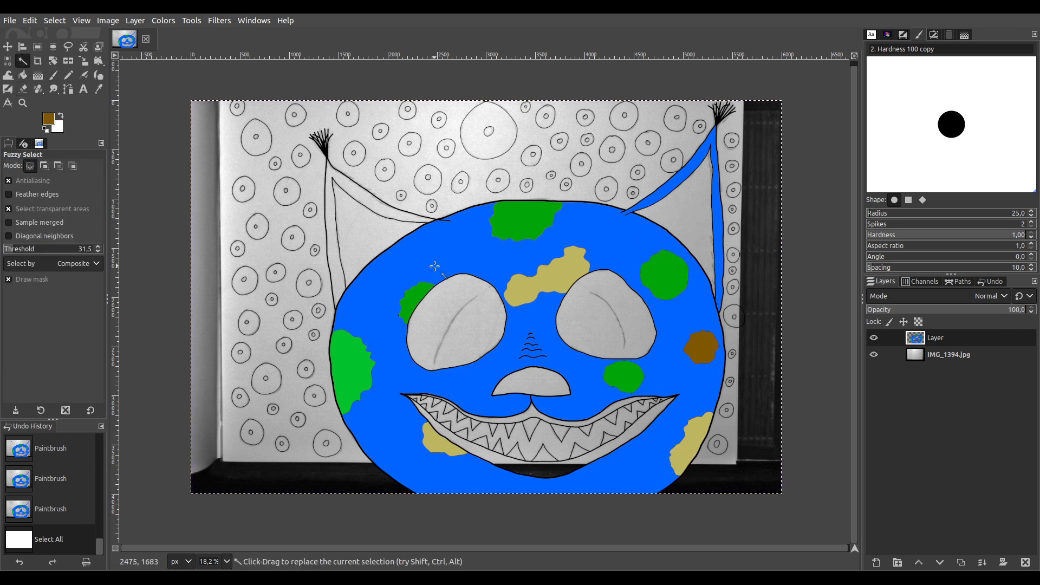
left_click(444, 301)
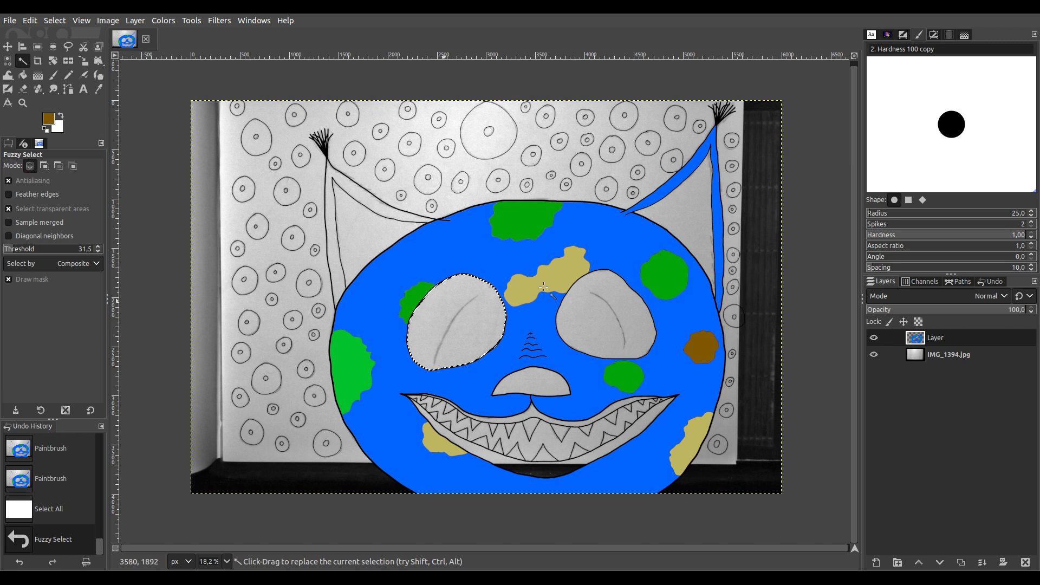
left_click(627, 308, "shift")
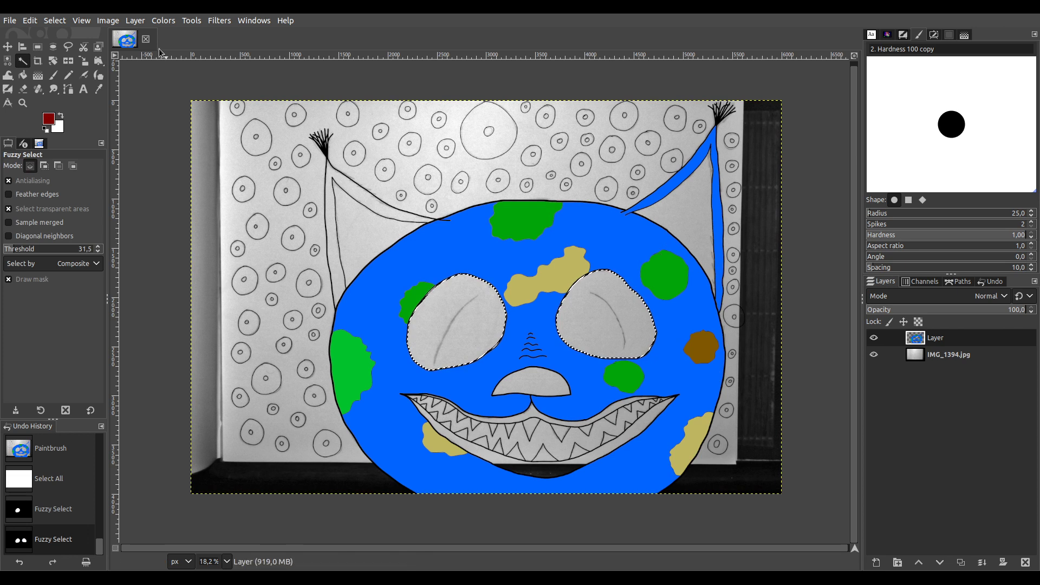
left_click(53, 75)
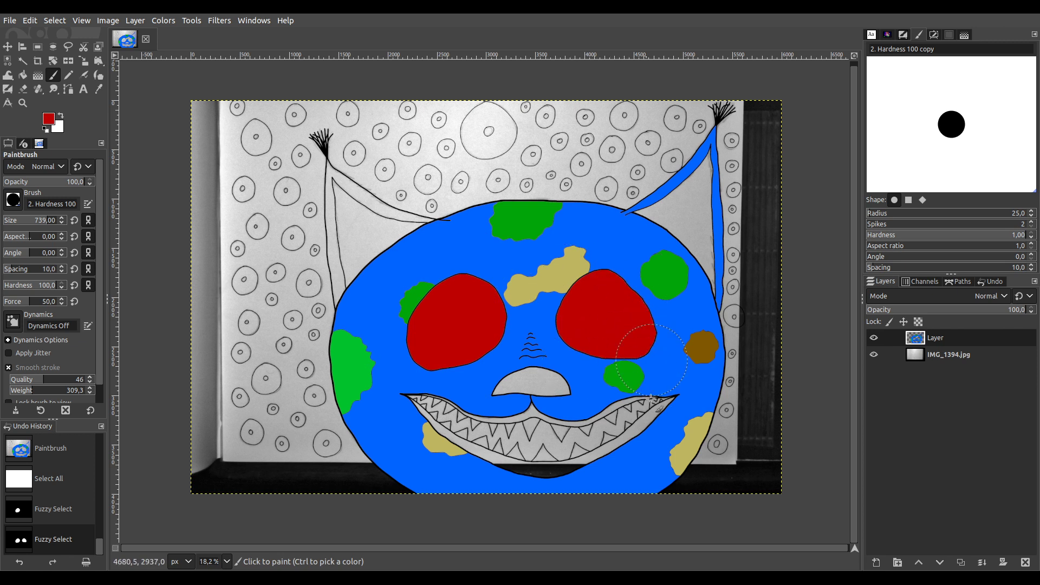
left_click_drag(652, 380, 627, 375)
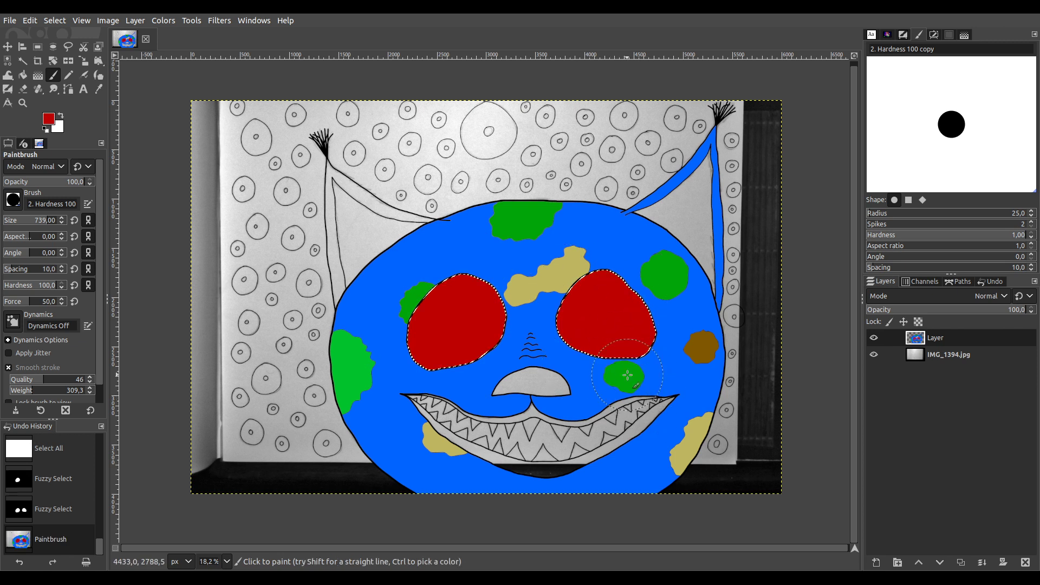
With the layer opacity at 58.6, trace the left eye's slit pupil in bright green with the size 51 Hardness 025 brush, and restore full opacity
left_click(959, 313)
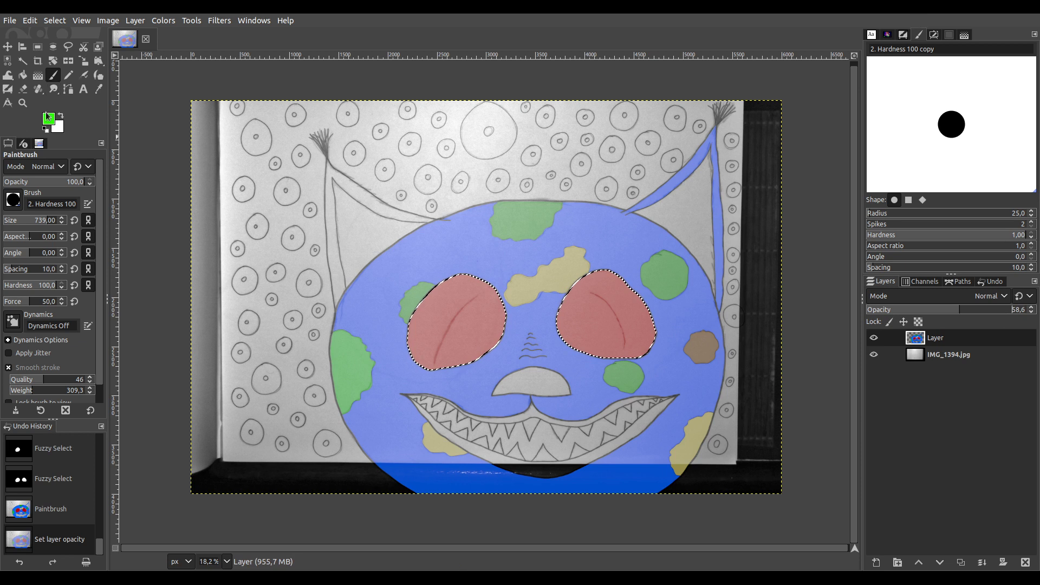
left_click(13, 222)
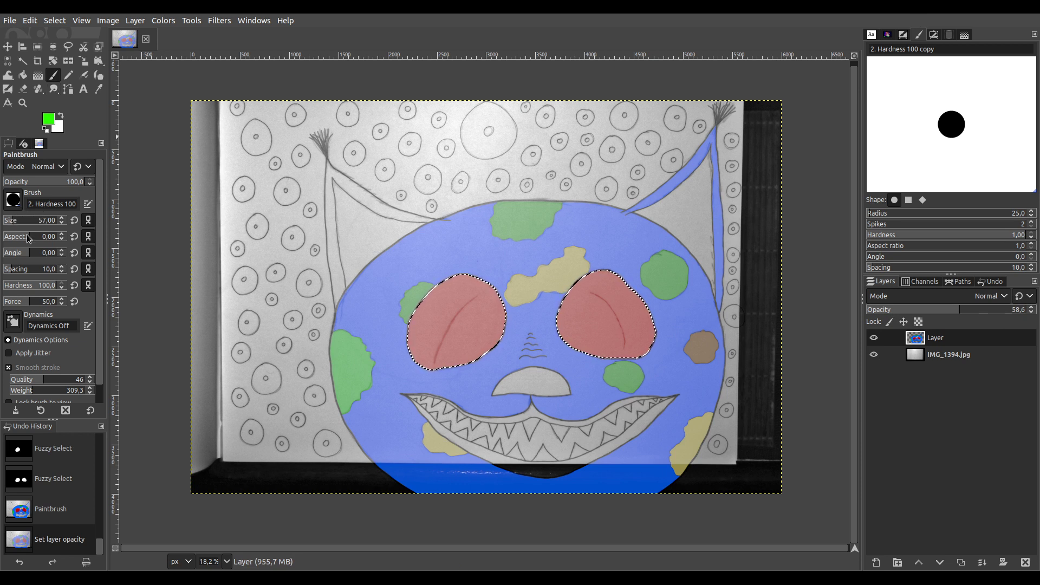
key("comma")
scroll(465, 316, "up", 5)
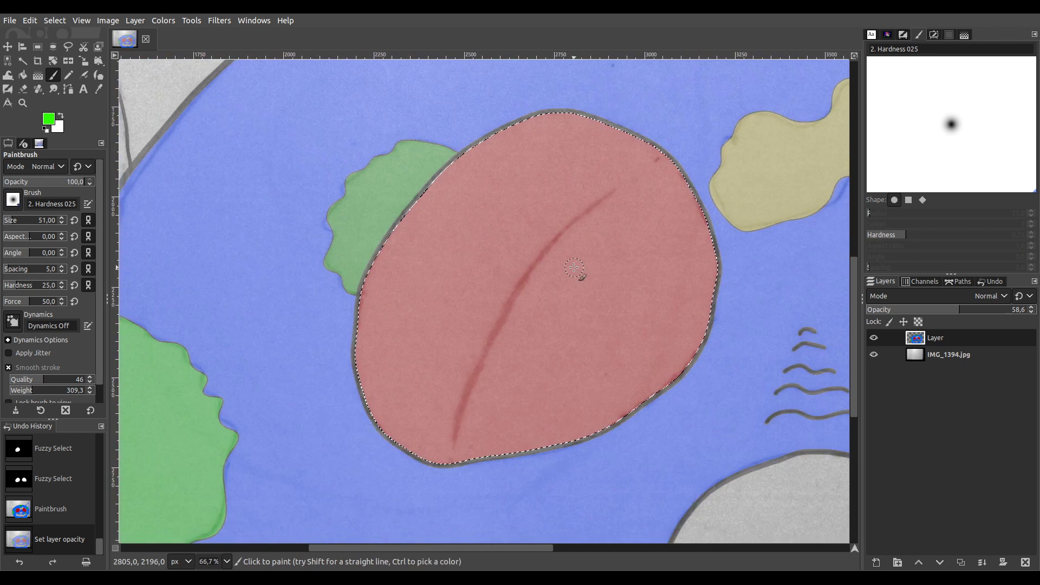
scroll(575, 269, "up", 1)
scroll(564, 225, "down", 1)
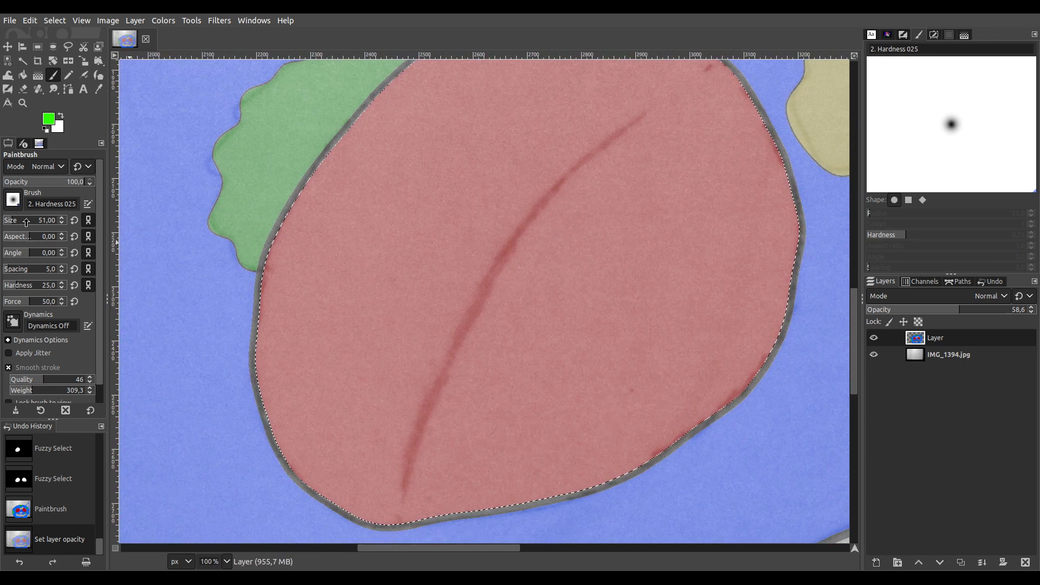
mouse_move(643, 119)
left_mouse_down()
mouse_move(544, 205)
mouse_move(469, 314)
mouse_move(438, 380)
mouse_move(405, 508)
mouse_move(405, 497)
left_mouse_up()
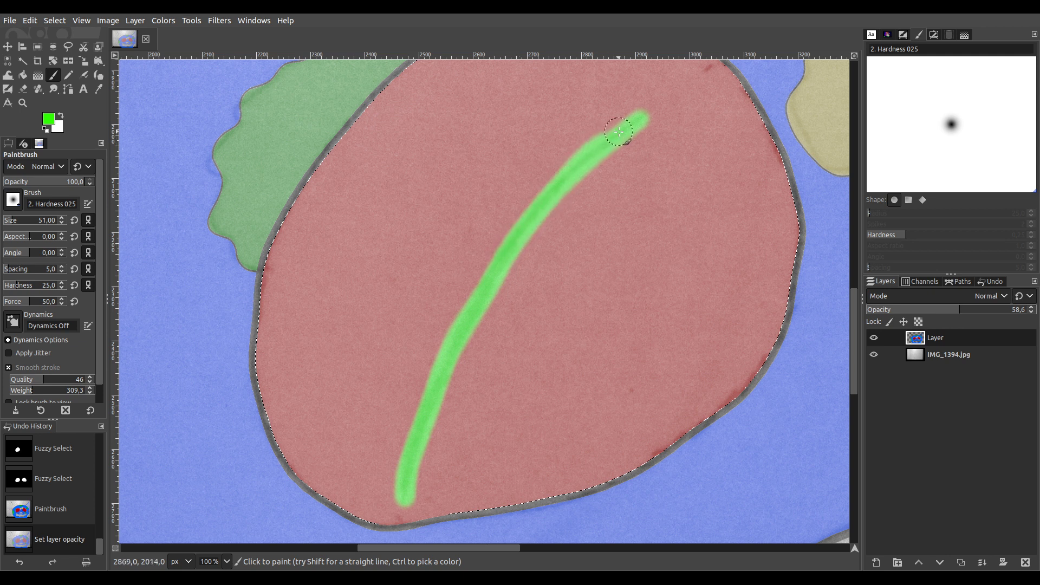
left_click_drag(646, 117, 657, 121)
scroll(657, 121, "down", 3)
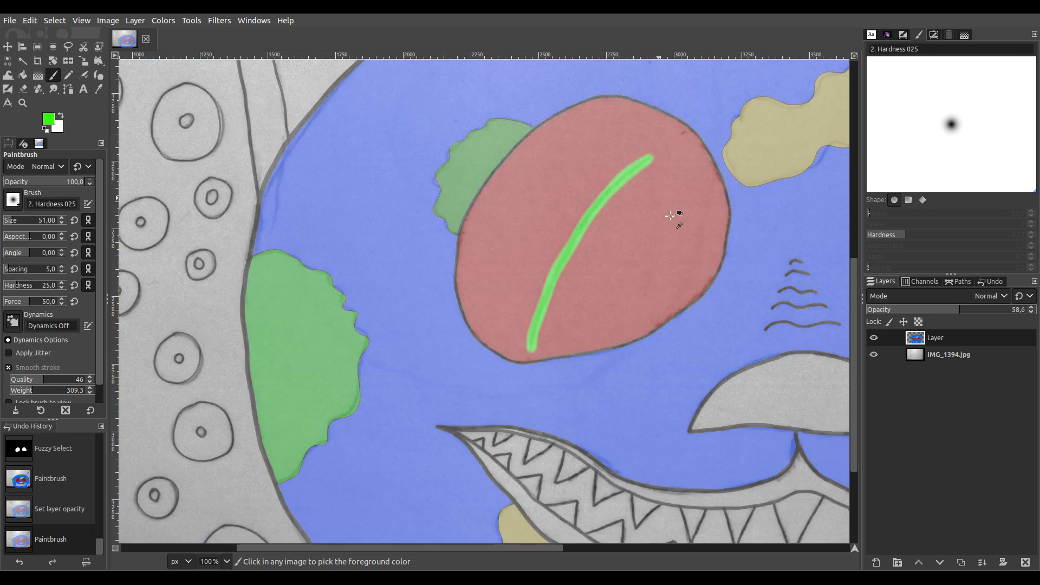
left_click_drag(947, 316, 1029, 314)
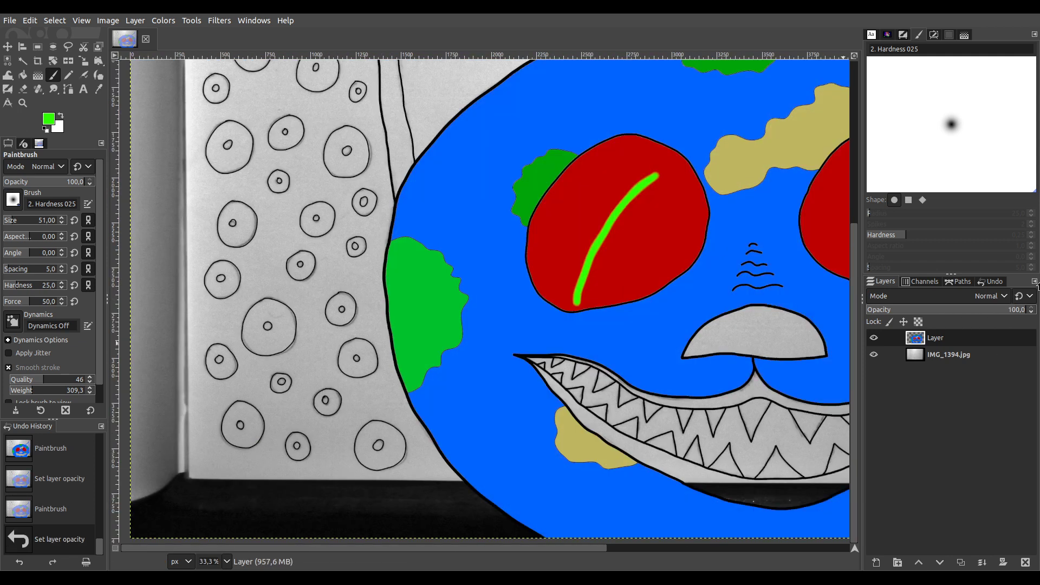
left_click_drag(741, 312, 491, 281)
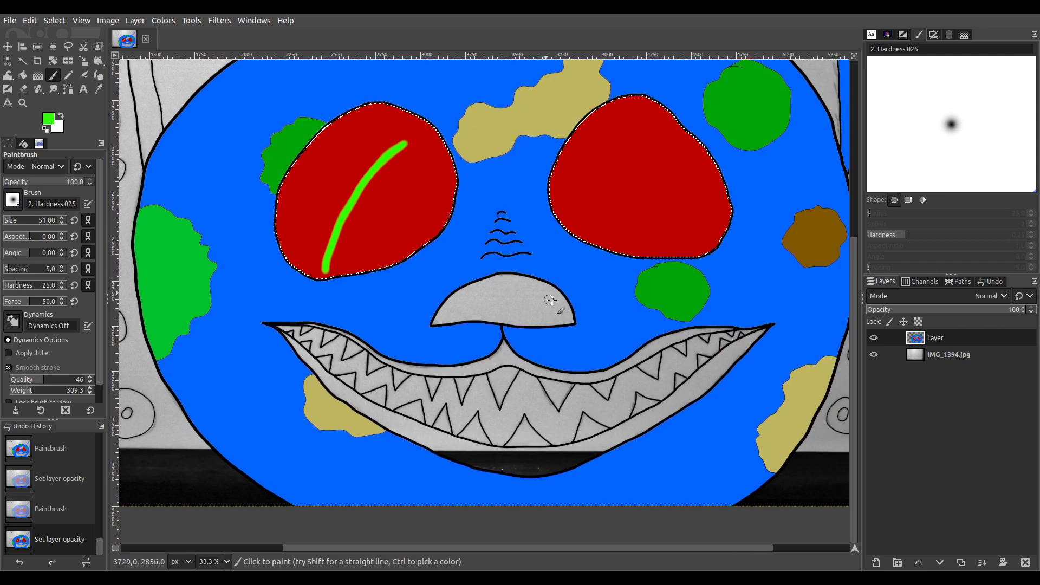
With the layer opacity at 52.9, trace the right eye's slit pupil in bright green, restore full opacity, and select the whole image
left_click(949, 309)
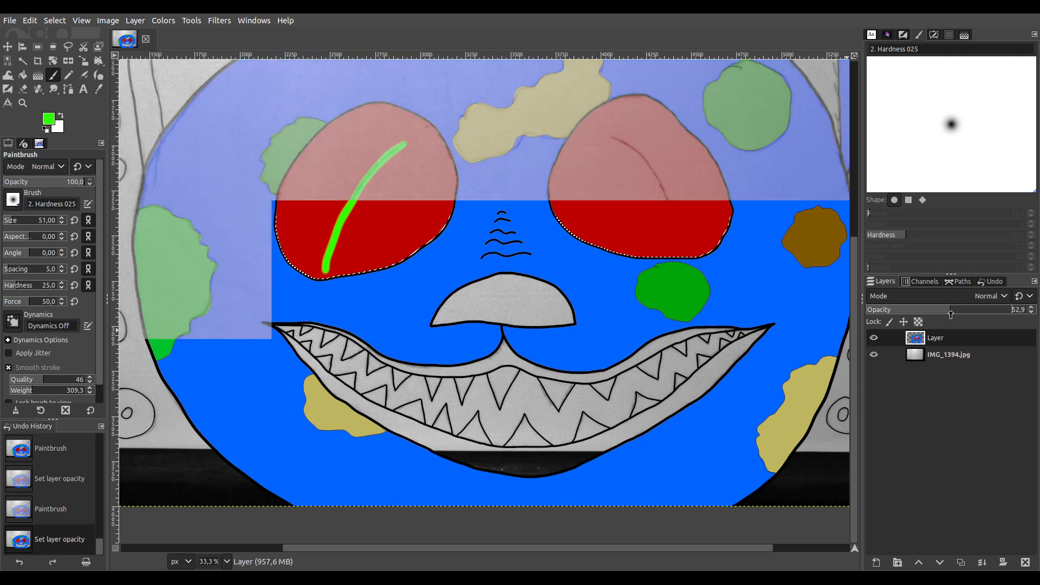
scroll(637, 143, "up", 3)
scroll(616, 249, "right", 5)
scroll(616, 249, "down", 3)
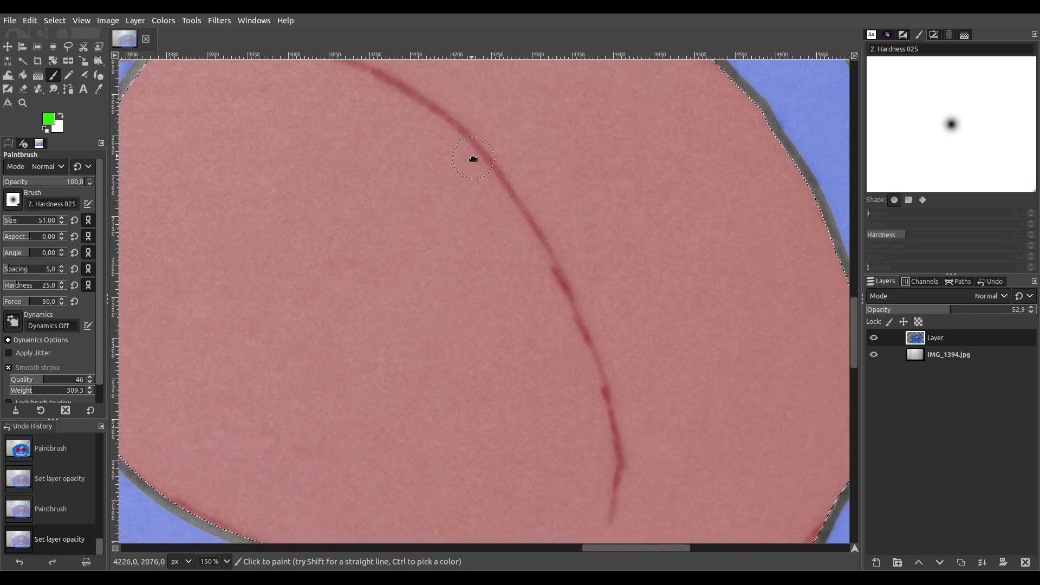
scroll(480, 179, "down", 2)
scroll(485, 201, "up", 2)
scroll(485, 201, "up", 1)
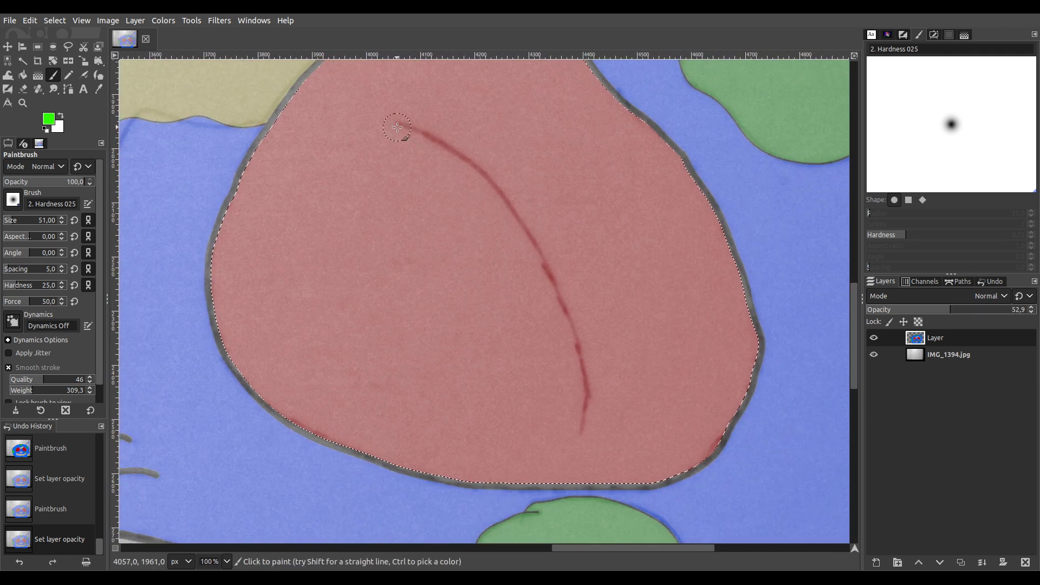
mouse_move(399, 125)
left_mouse_down()
mouse_move(502, 196)
mouse_move(534, 239)
mouse_move(585, 361)
mouse_move(580, 443)
left_mouse_up()
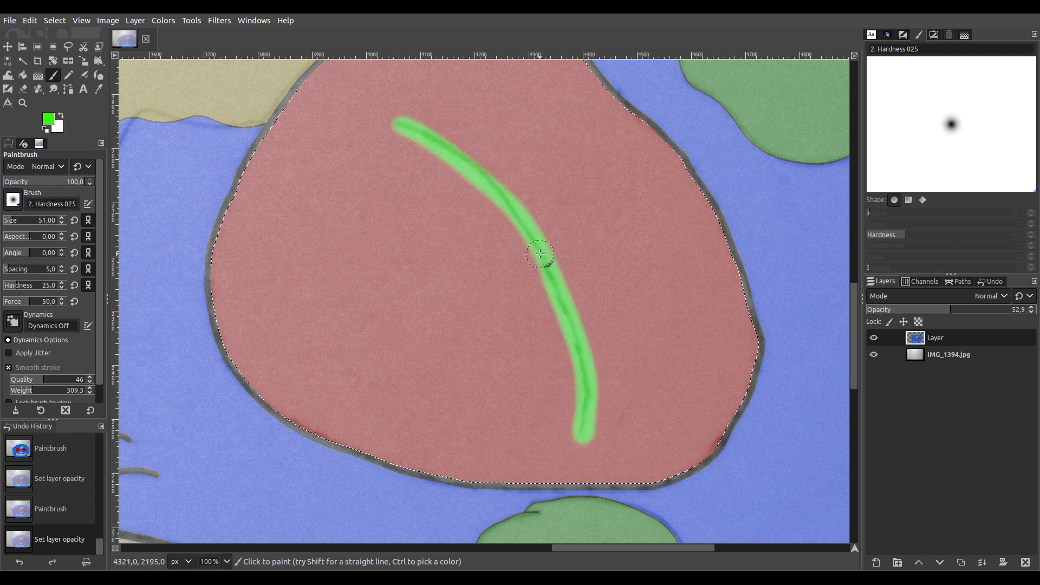
mouse_move(499, 190)
left_mouse_down()
mouse_move(443, 140)
mouse_move(391, 126)
left_mouse_up()
key("ctrl+shift+j")
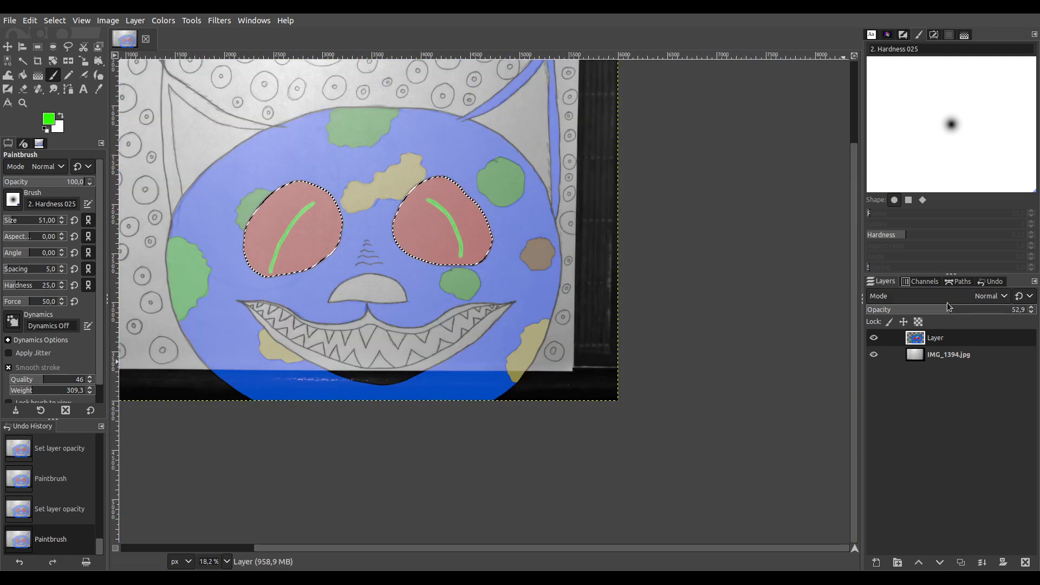
left_click_drag(947, 306, 1029, 309)
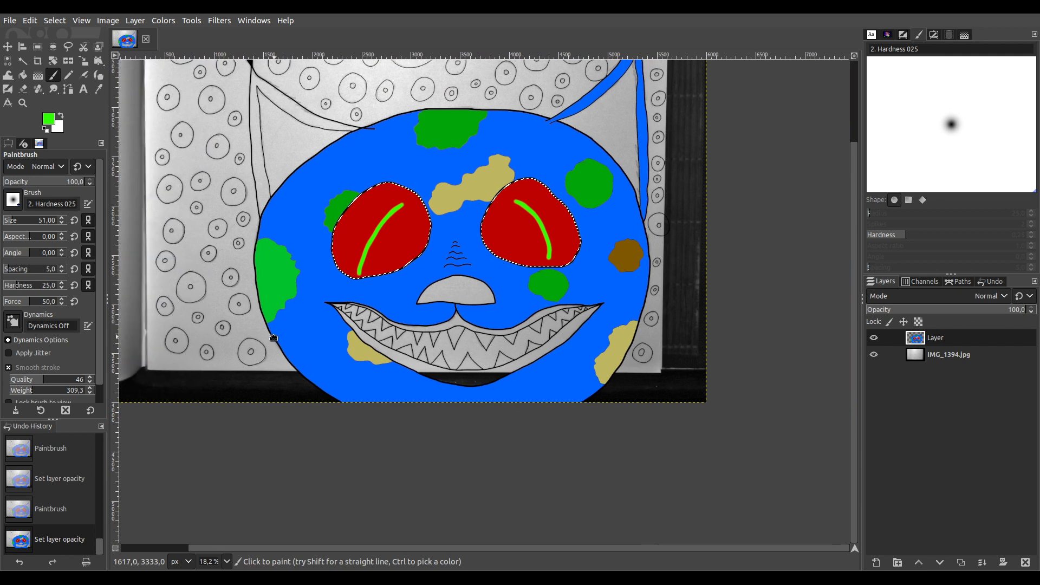
key("ctrl+a")
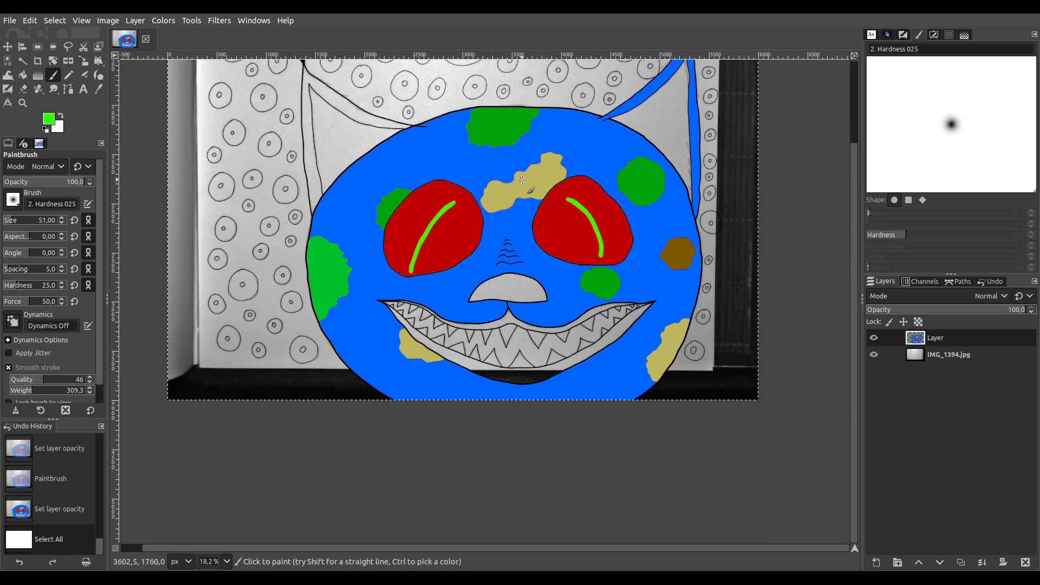
Try other blend modes on the colour layer, including Split, Luma darken only and Burn, and return it to Normal
scroll(513, 217, "up", 1)
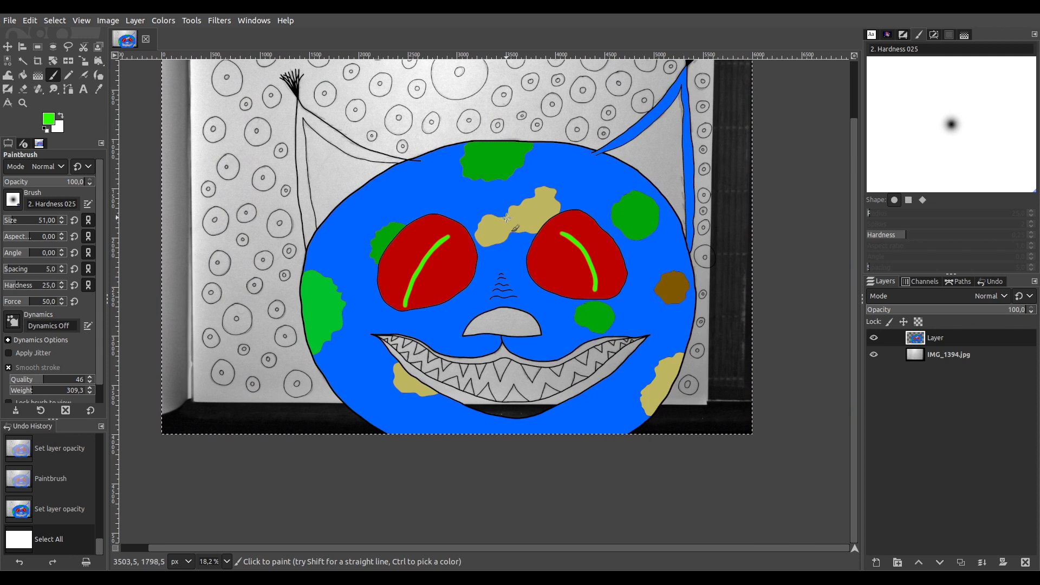
scroll(990, 297, "down", 5)
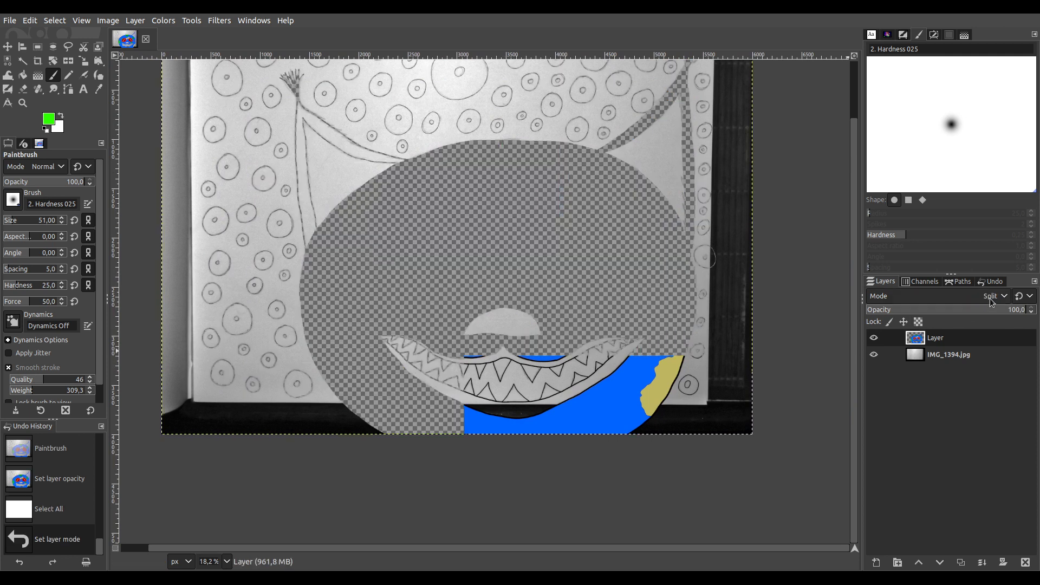
scroll(989, 298, "down", 8)
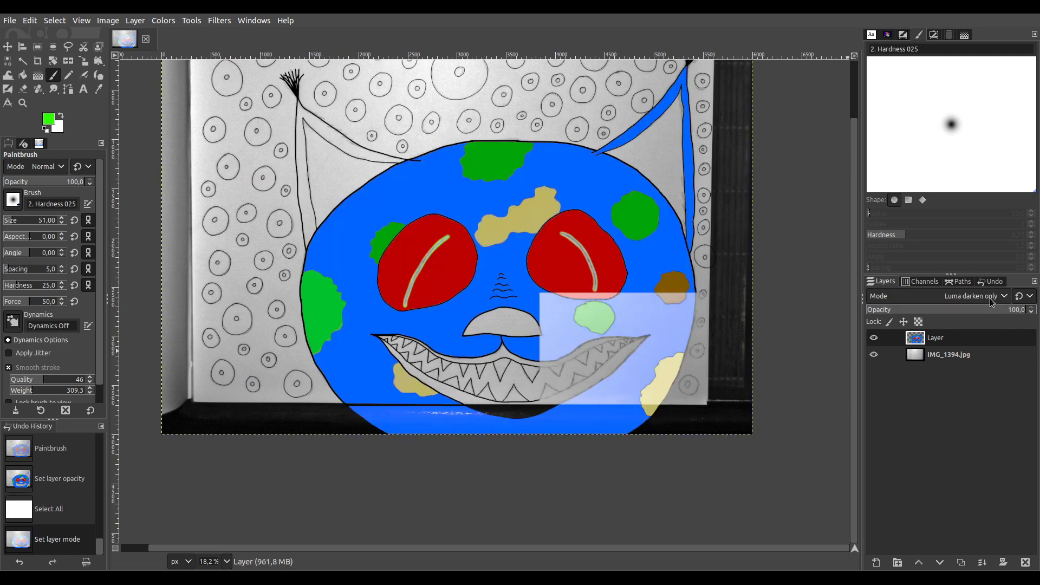
scroll(990, 297, "down", 1)
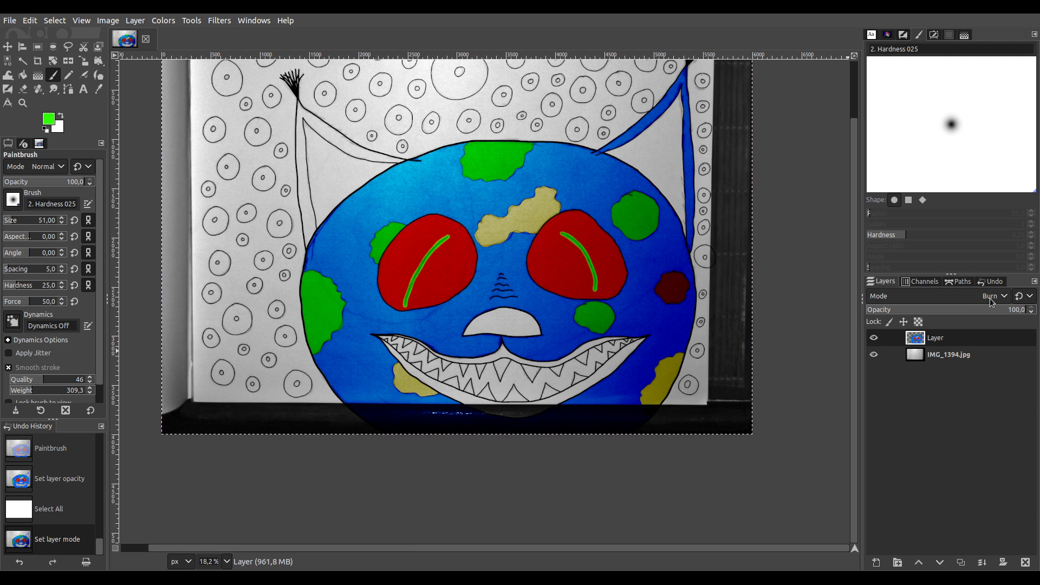
scroll(989, 298, "up", 10)
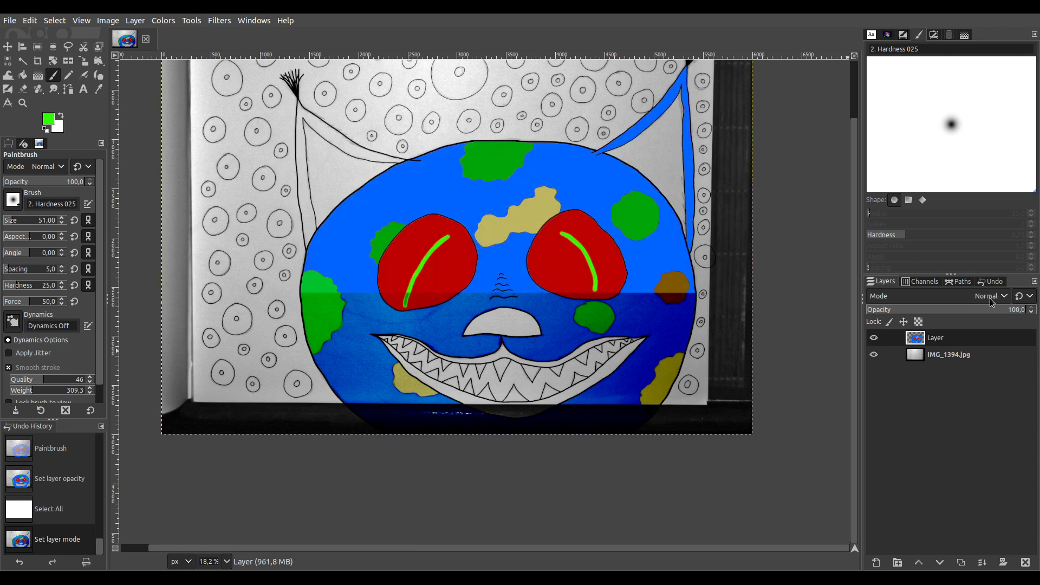
Select the cat's nose together with the lower and upper lips using Fuzzy Select
left_click(22, 61)
left_click(491, 321)
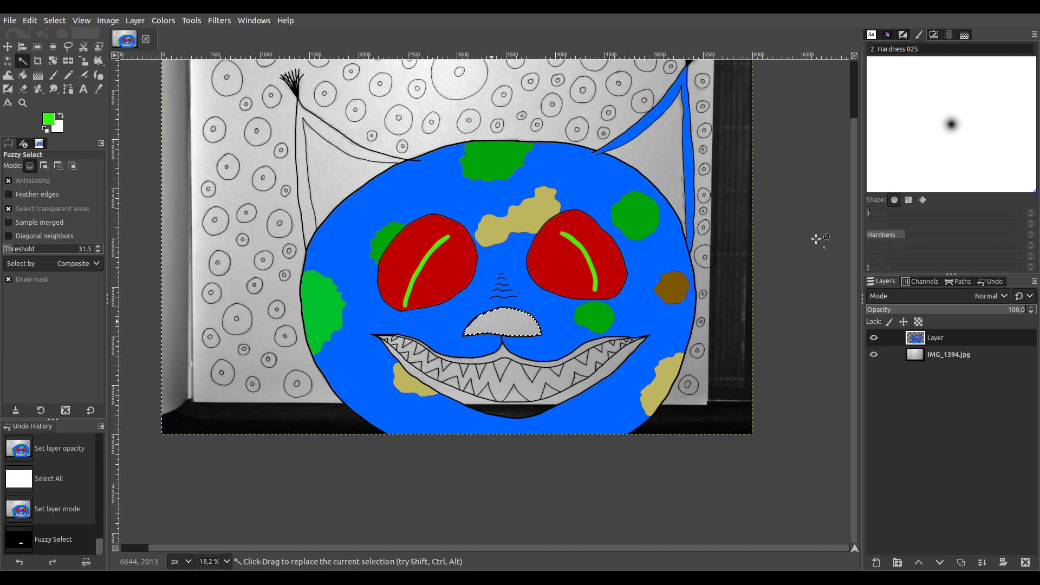
scroll(621, 268, "right", 3)
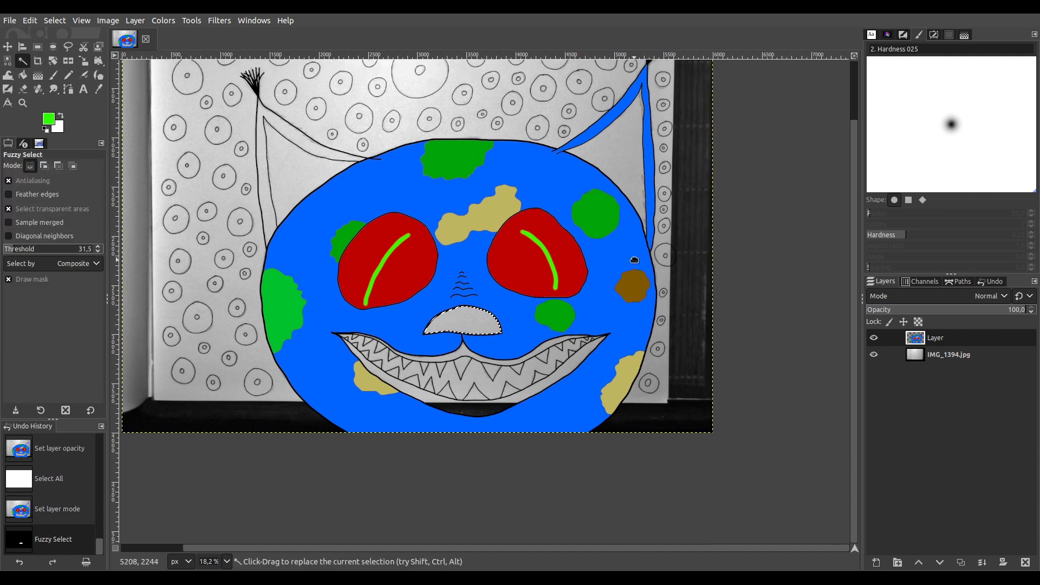
left_click(420, 411, "shift")
left_click(542, 355, "shift")
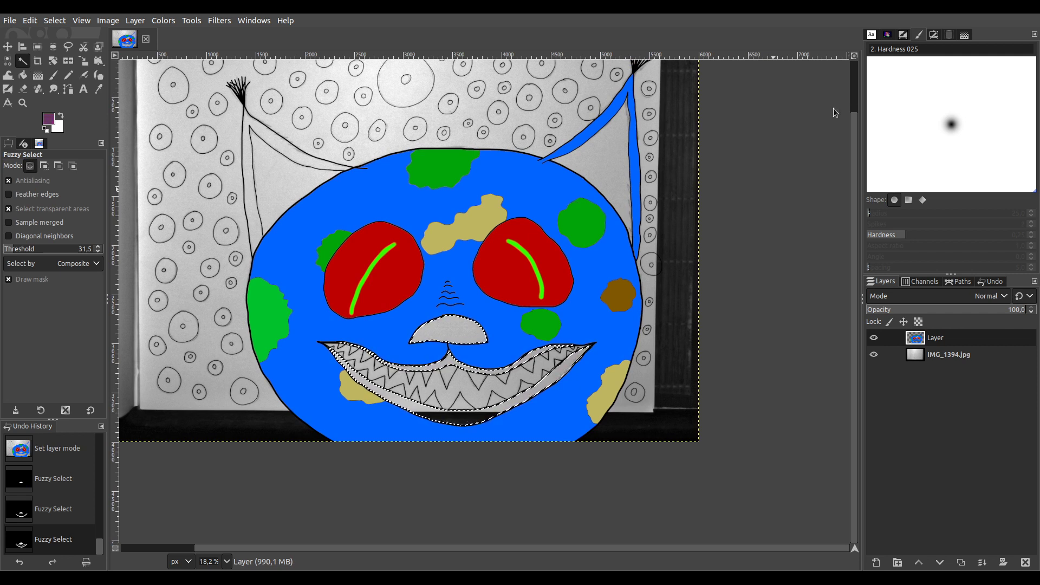
Paint the selected nose dark purple with the Hardness 100 brush at size 524
key("p")
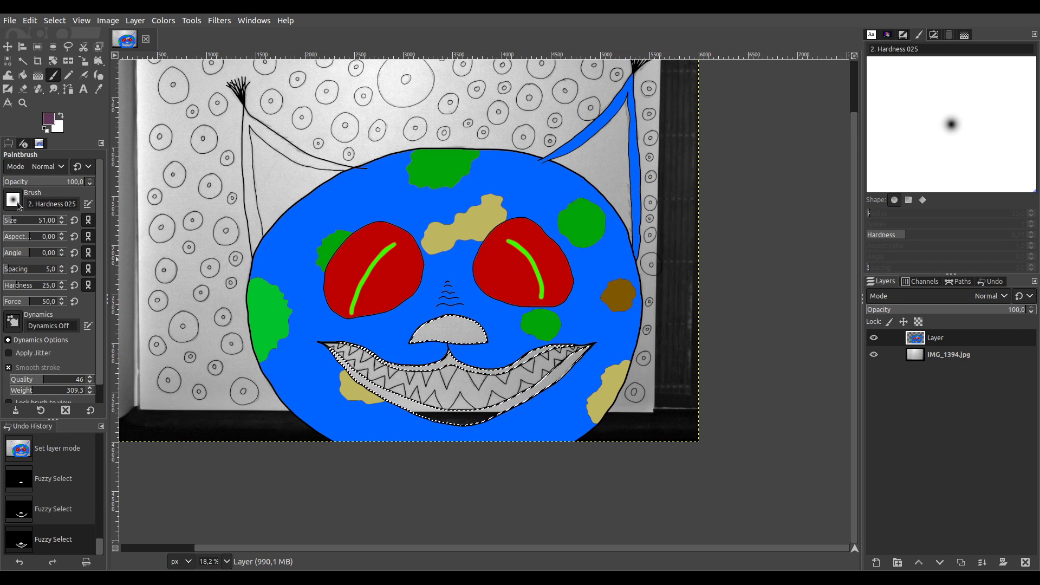
key("period")
left_click(39, 225)
scroll(432, 315, "up", 3)
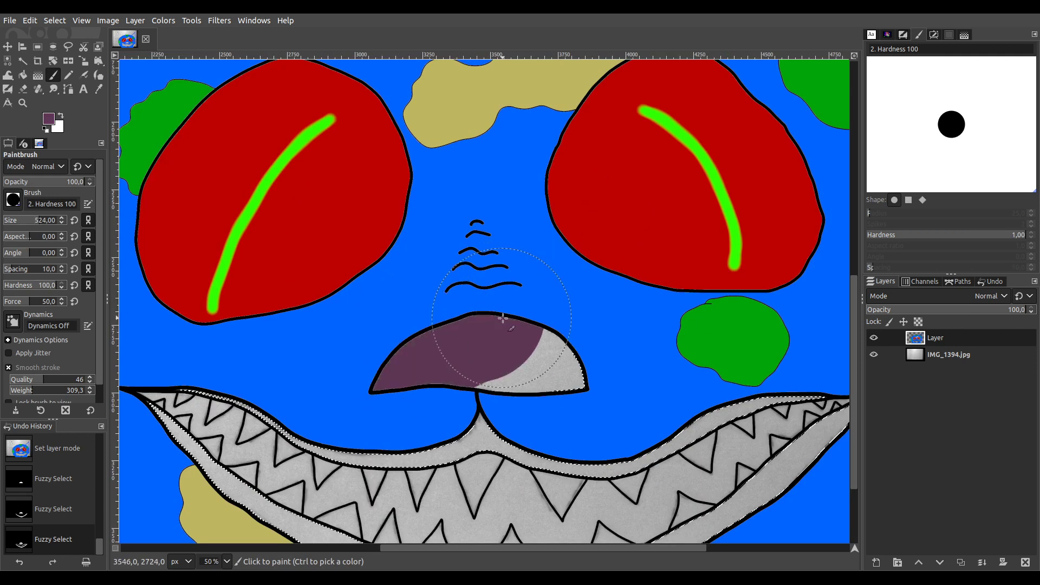
left_click(476, 329)
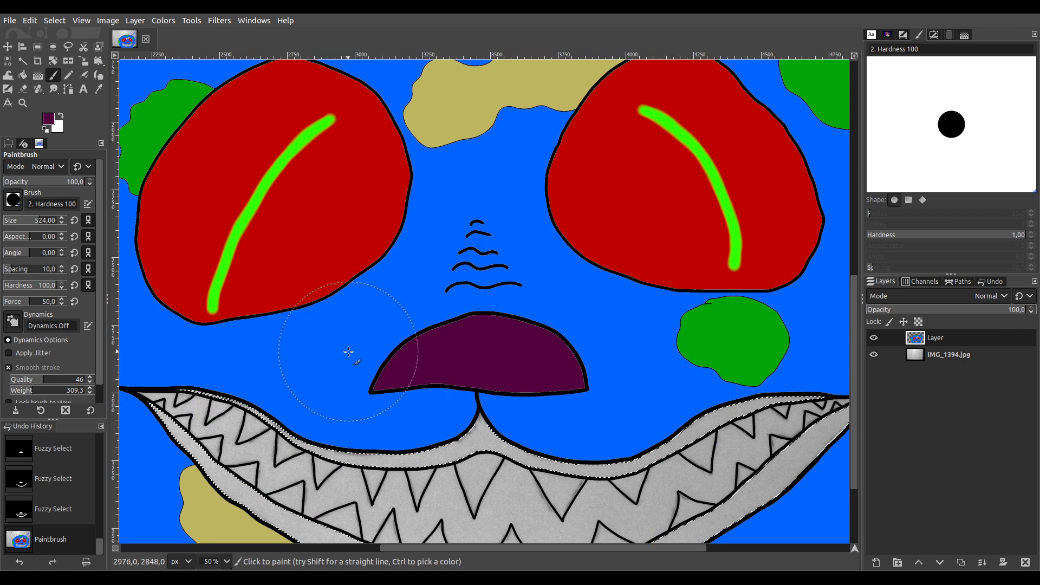
left_click(441, 336)
Paint the selected upper and lower lips deep blue
scroll(444, 336, "down", 4)
scroll(463, 349, "up", 2)
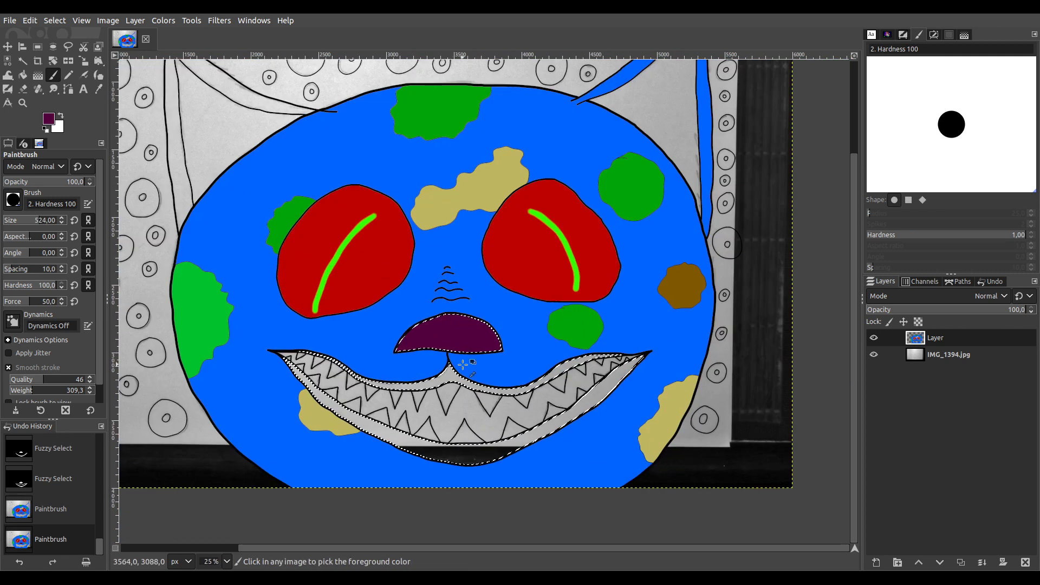
scroll(436, 268, "down", 1)
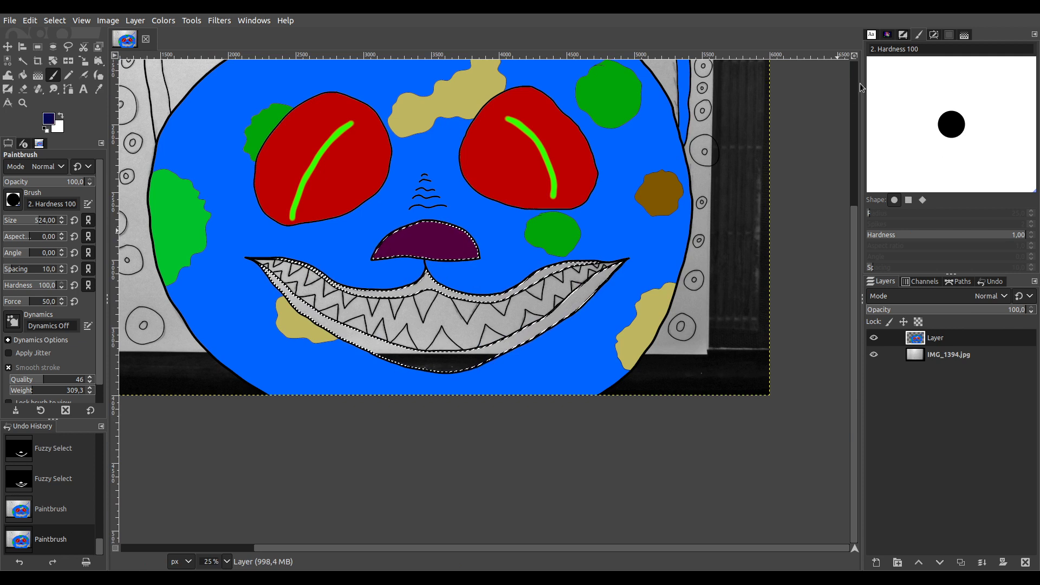
left_click(248, 305, "ctrl")
mouse_move(248, 305)
left_mouse_down()
mouse_move(300, 302)
mouse_move(333, 314)
left_mouse_up()
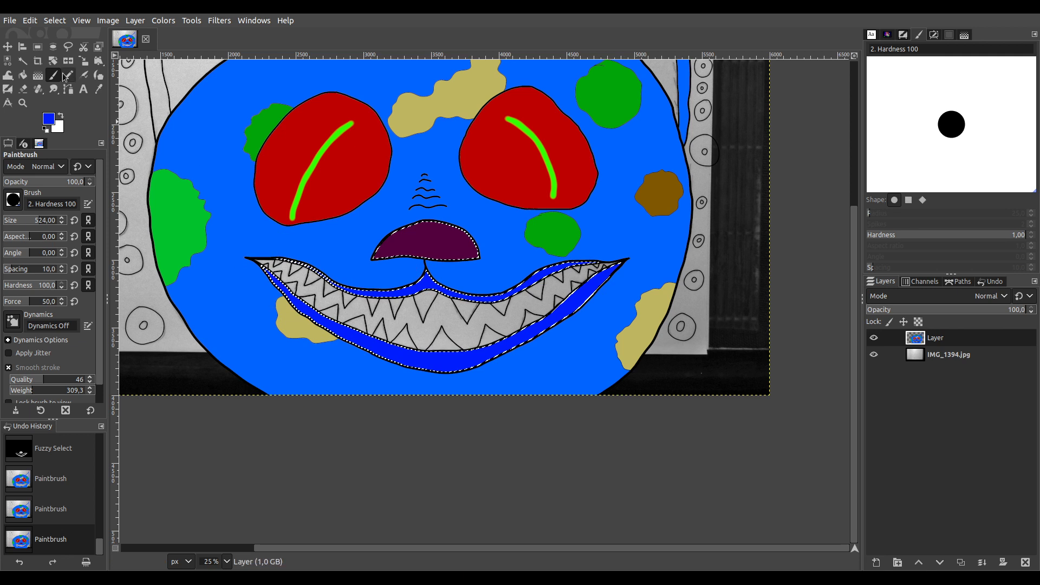
Select the gap between the upper and lower teeth and paint it dark plum
left_click(22, 61)
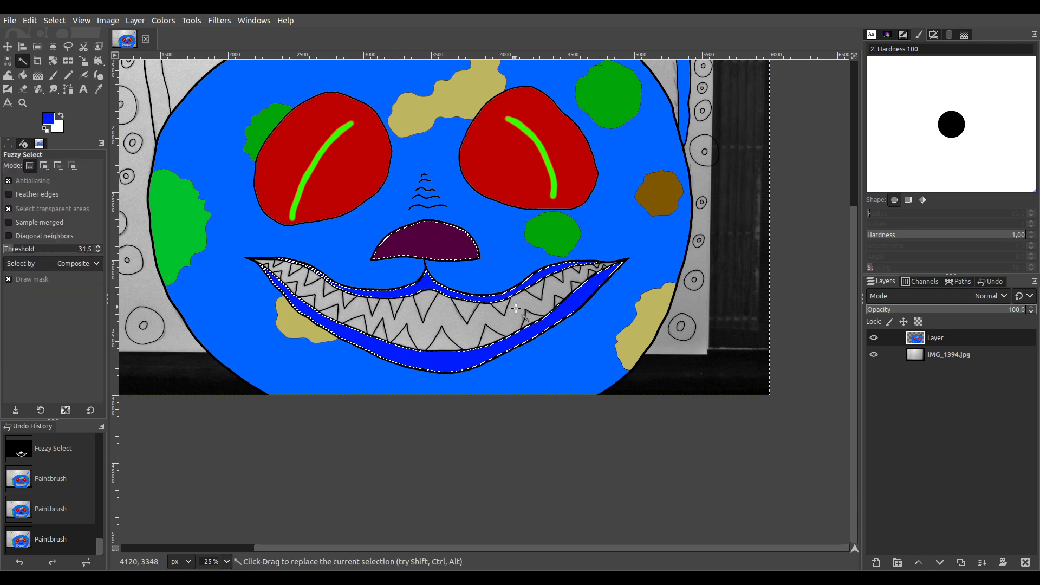
left_click(460, 324)
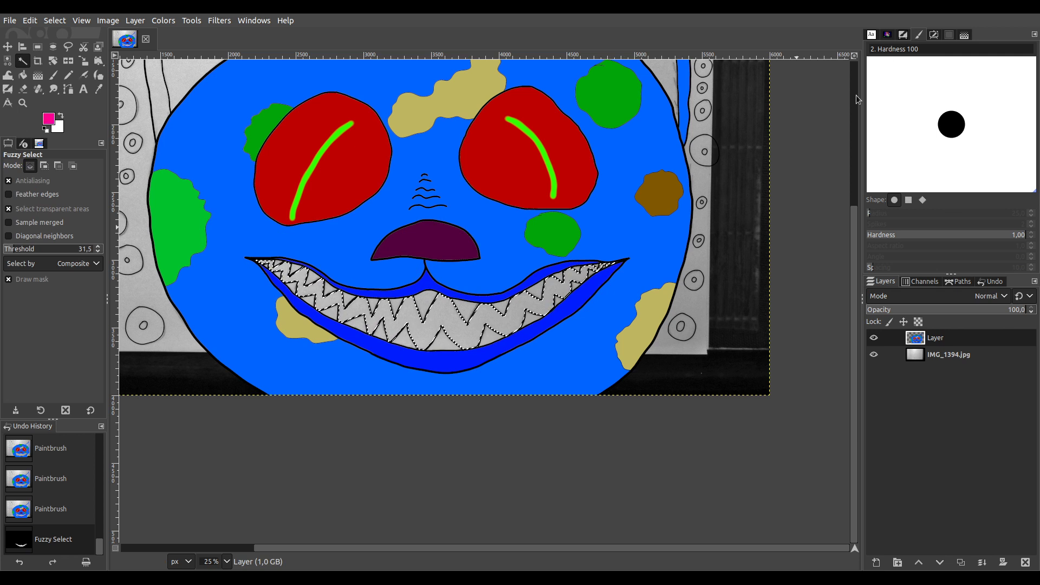
left_click(53, 74)
mouse_move(254, 273)
left_mouse_down()
mouse_move(345, 305)
mouse_move(480, 313)
mouse_move(621, 255)
left_mouse_up()
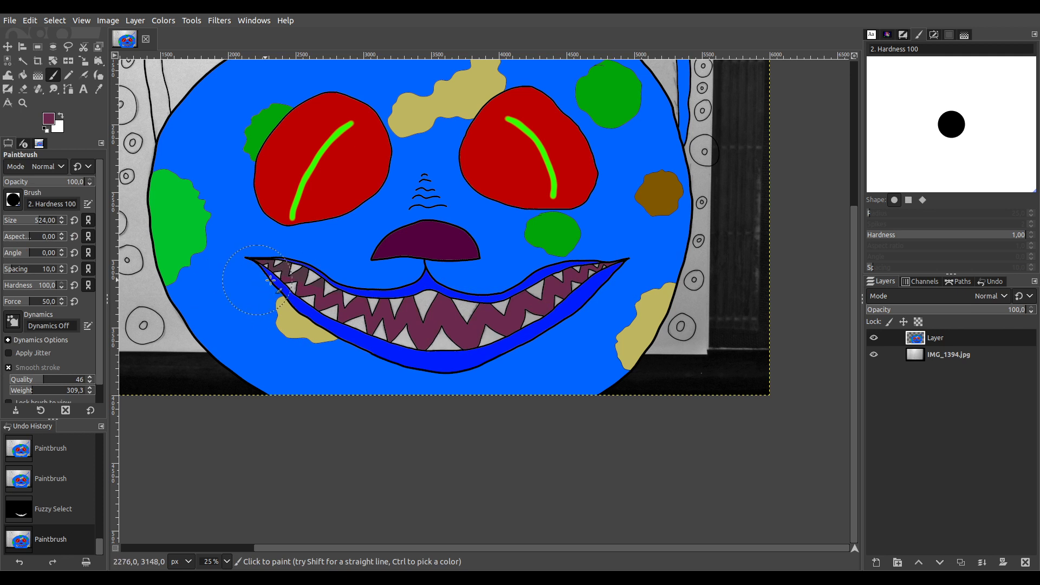
left_click(632, 262)
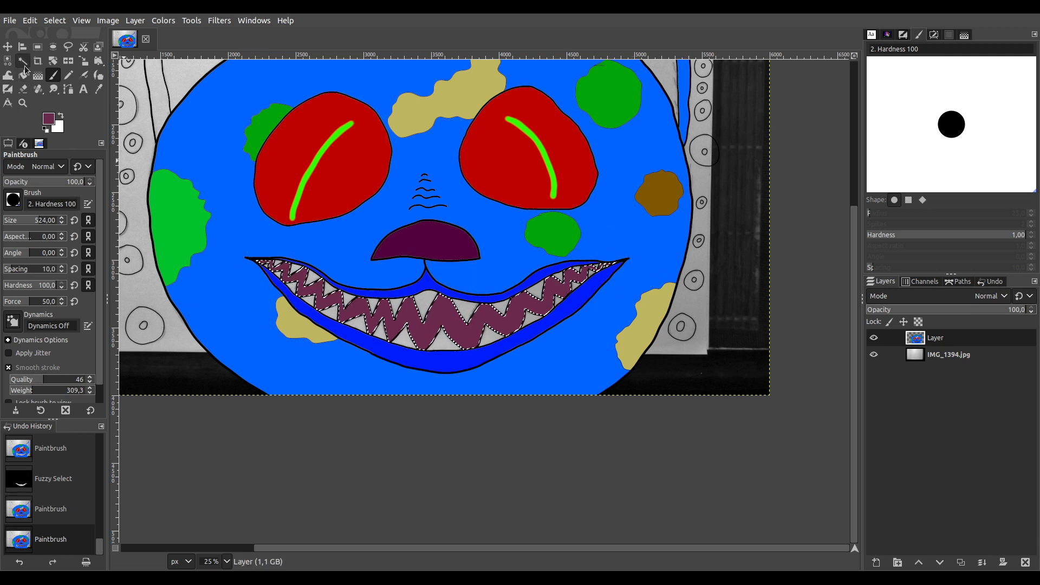
Select the upper and lower teeth in the left part of the mouth with Fuzzy Select
key("u")
key("1")
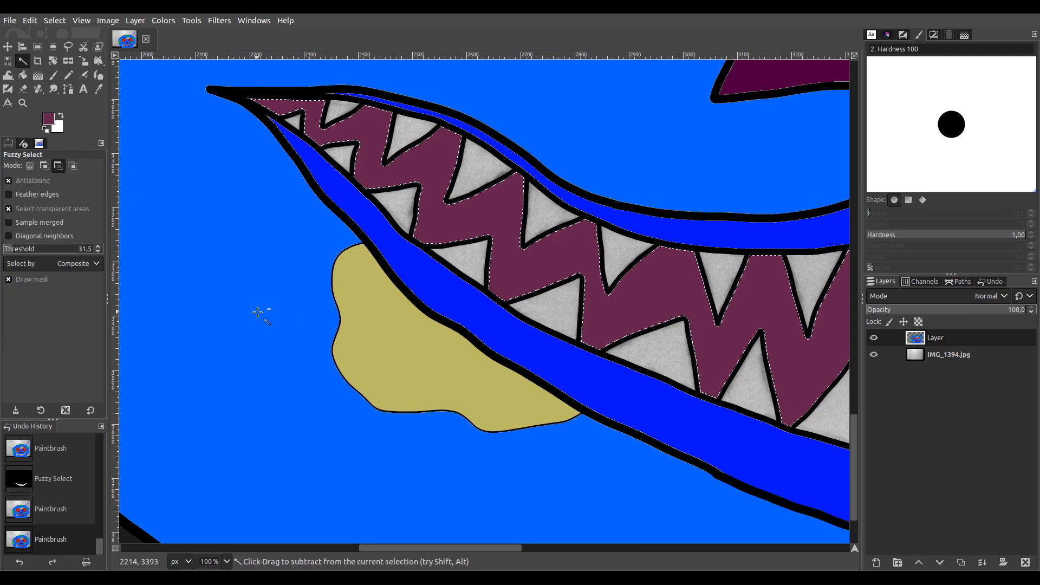
left_click(293, 123)
left_click(340, 109, "shift")
left_click(341, 154, "shift")
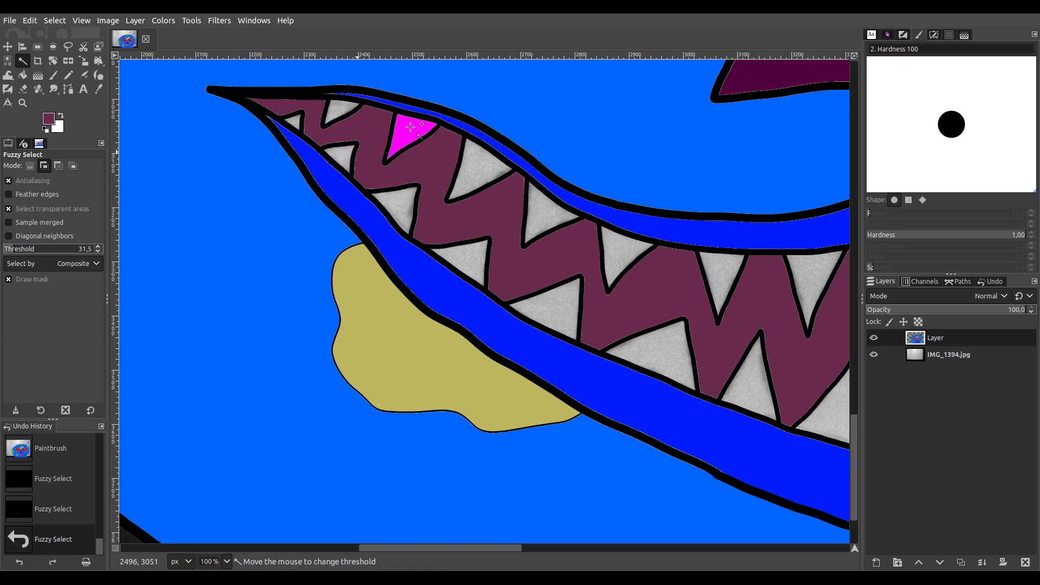
left_click(410, 126, "shift")
left_click(399, 210, "shift")
left_click(471, 168, "shift")
left_click_drag(466, 259, 517, 233)
left_click(547, 205, "shift")
left_click(555, 304, "shift")
left_click(622, 249, "shift")
left_click(661, 359, "shift")
left_click_drag(662, 359, 243, 238)
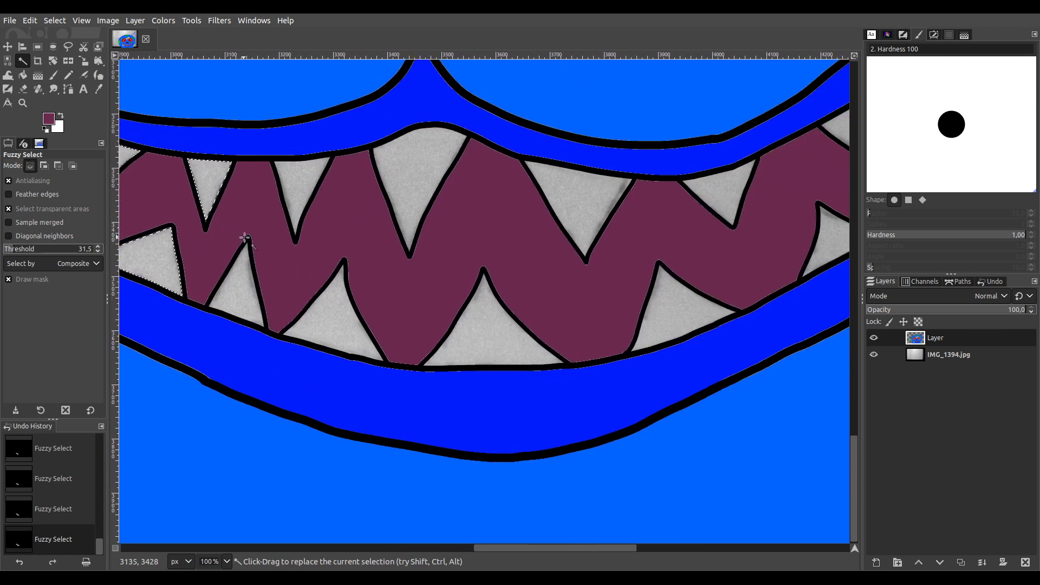
Add the remaining teeth in the middle and right part of the mouth to the selection
left_click(241, 306, "shift")
left_click(300, 195, "shift")
left_click_drag(417, 179, 479, 344)
left_click_drag(655, 272, 130, 379)
left_click(238, 414, "shift")
left_click_drag(338, 248, 339, 250)
left_click(340, 344)
left_click_drag(405, 283, 471, 233)
left_click_drag(413, 215, 413, 215)
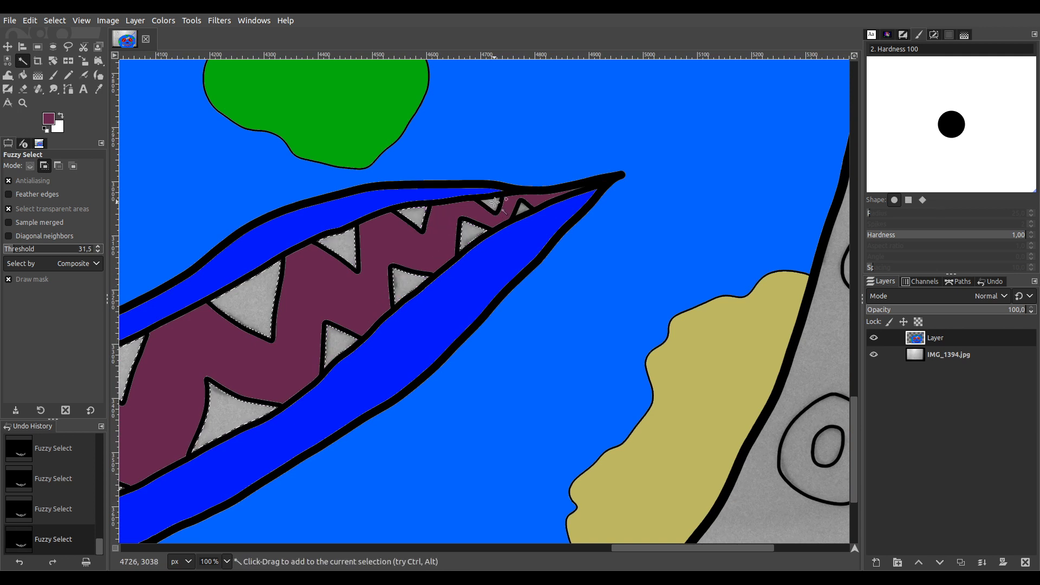
left_click_drag(494, 202, 494, 202)
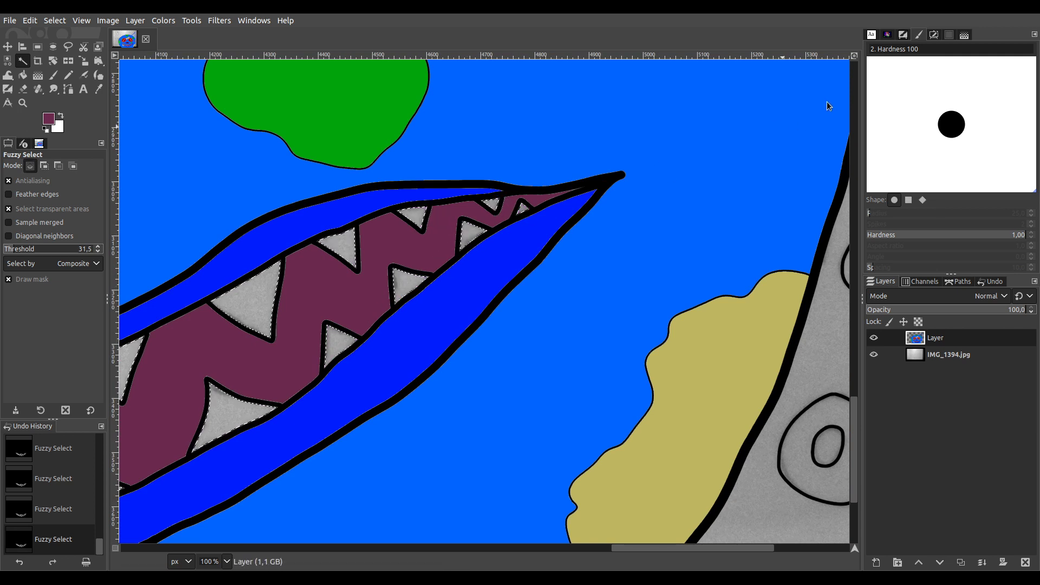
Paint all the selected teeth white and replace the selection with the whole image
key("ctrl+shift+j")
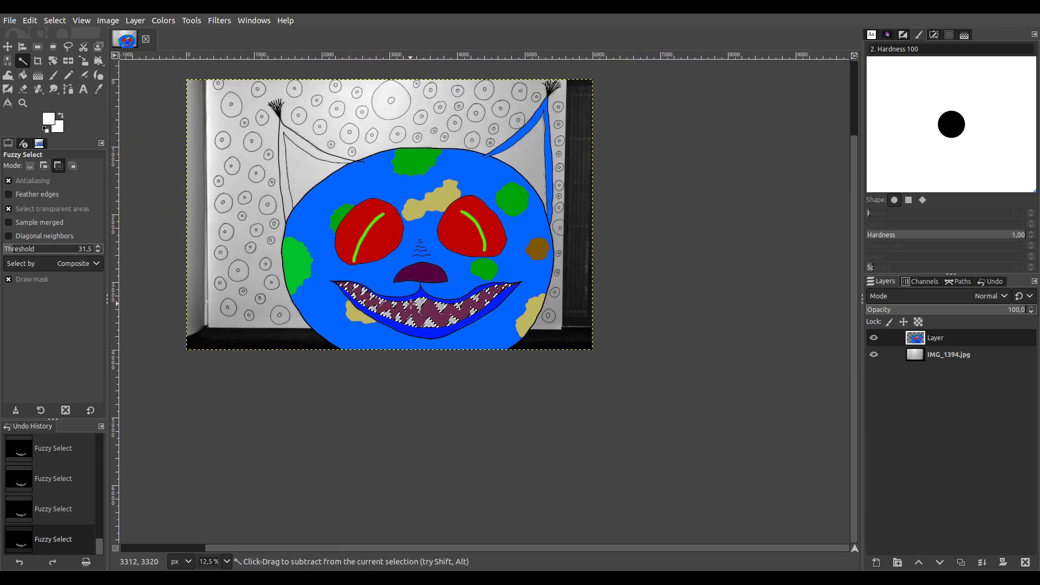
scroll(414, 304, "up", 2)
key("p")
mouse_move(313, 285)
left_mouse_down()
mouse_move(450, 306)
mouse_move(604, 258)
left_mouse_up()
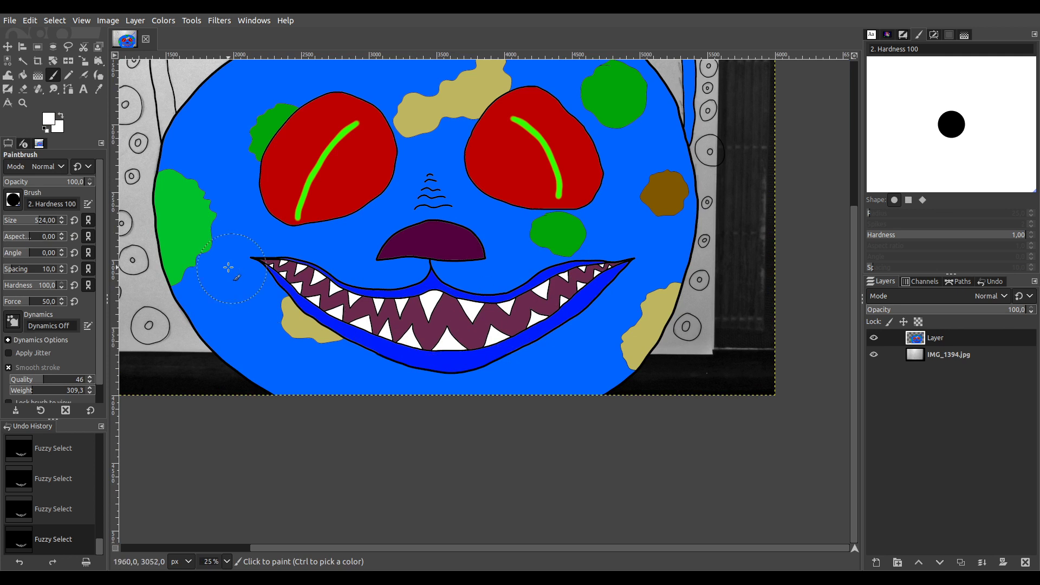
key("ctrl+a")
Select the outer rim of the left ear with Fuzzy Select and paint it the same blue as the right ear's rim
scroll(482, 227, "up", 1)
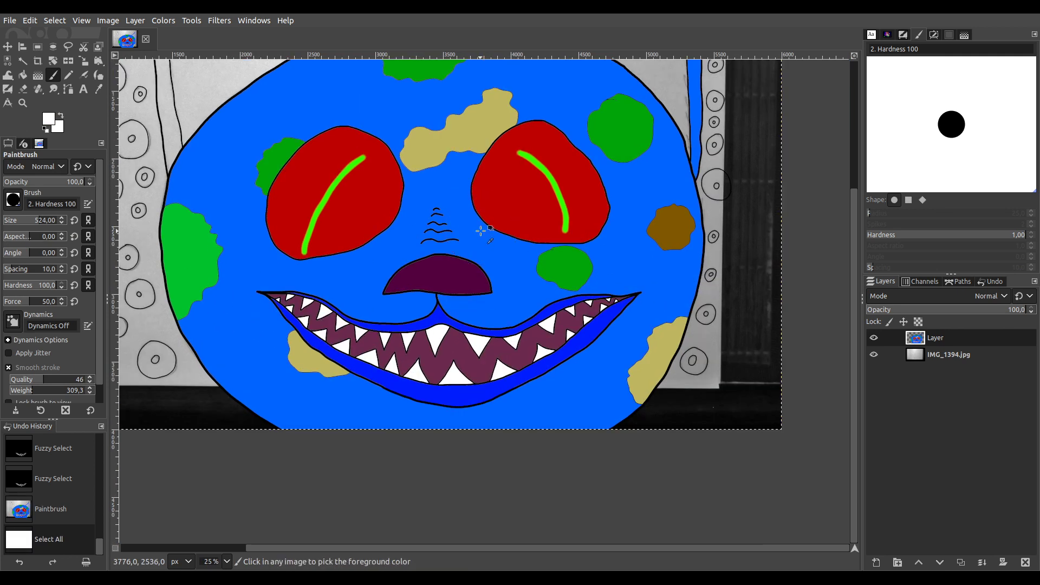
scroll(479, 232, "down", 2, "ctrl")
scroll(404, 279, "up", 2)
scroll(403, 279, "left", 1)
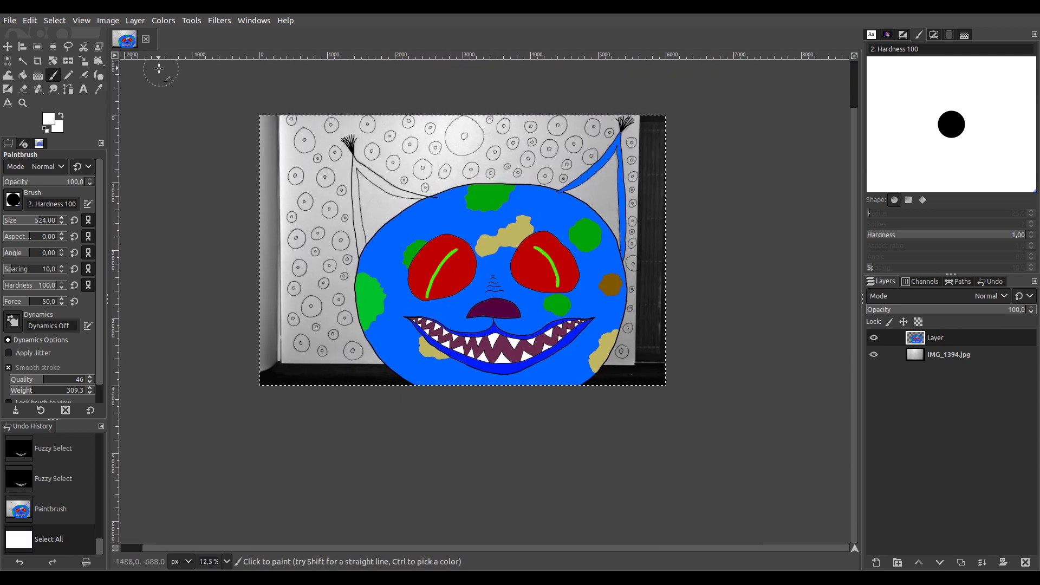
left_click(22, 62)
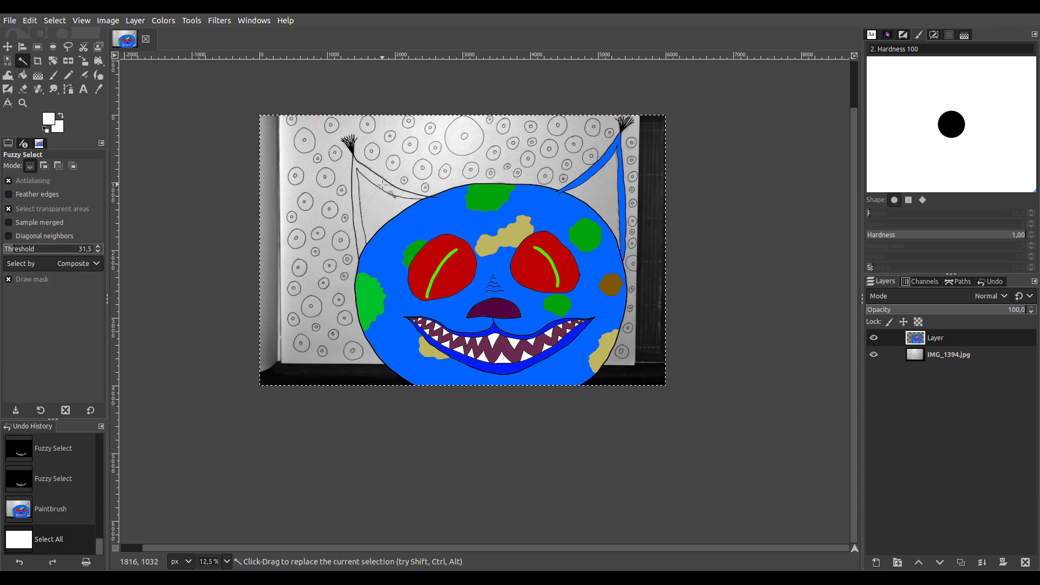
left_click(383, 185)
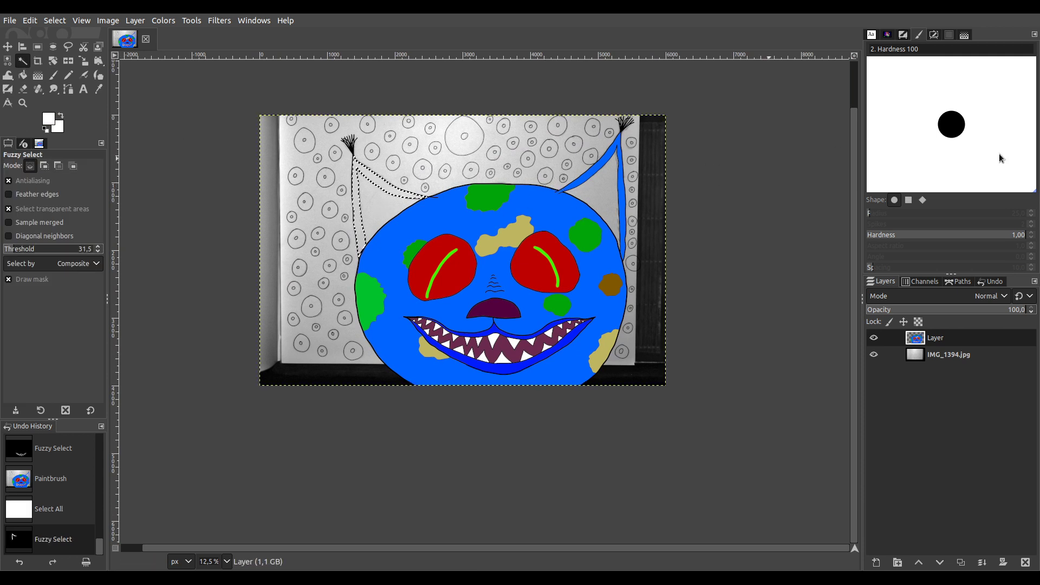
left_click(567, 200)
left_click(54, 76)
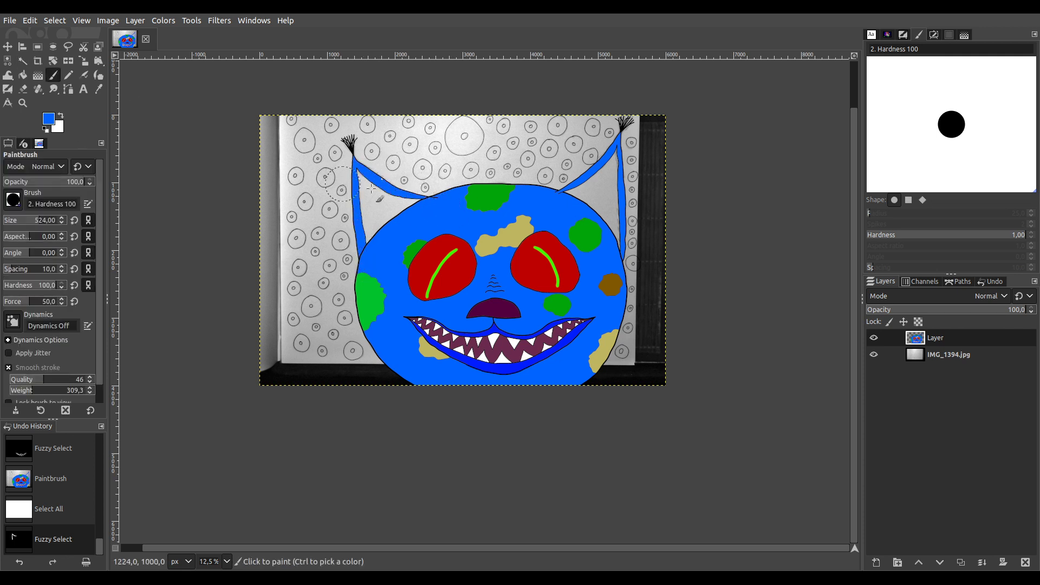
left_click_drag(329, 174, 379, 206)
Select the inner areas of both ears with Fuzzy Select and paint them mauve
left_click(23, 61)
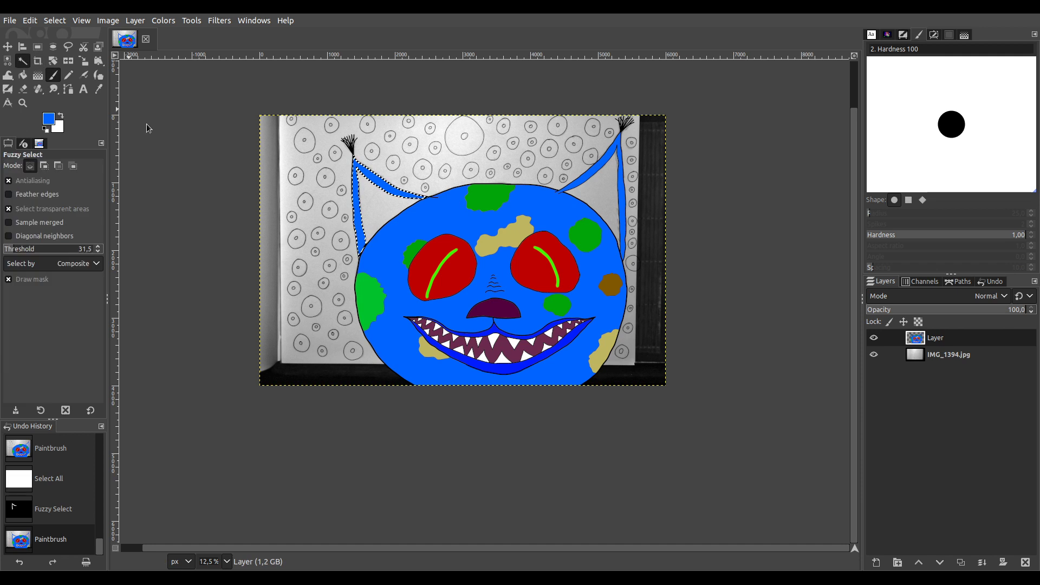
left_click(407, 211)
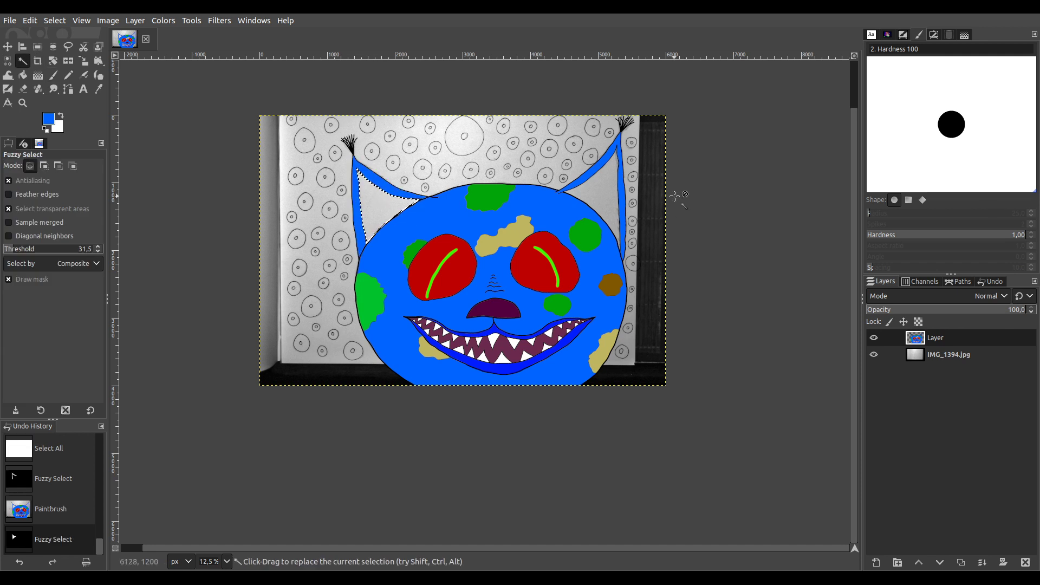
left_click(605, 191, "shift")
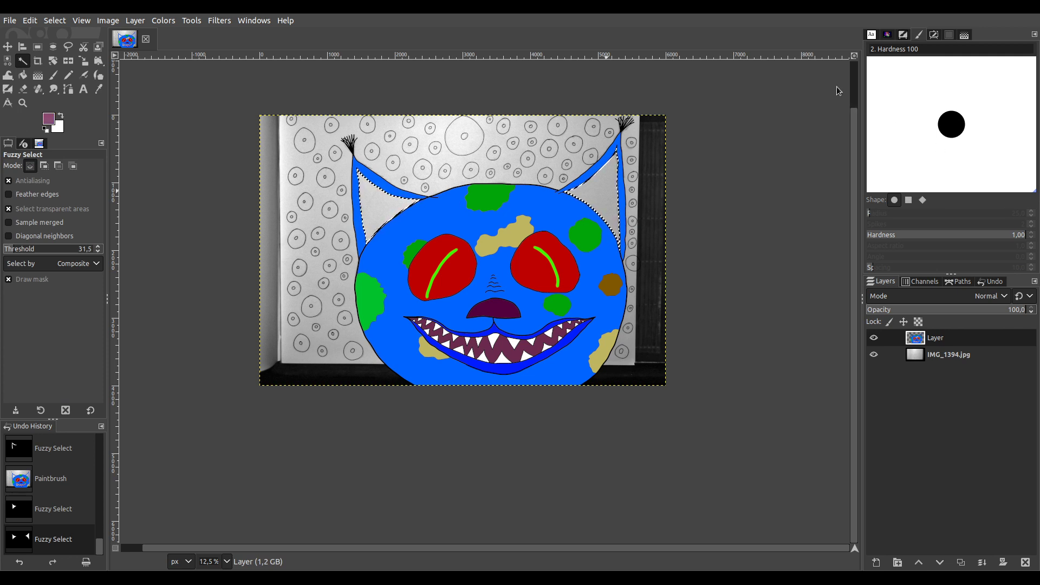
left_click(55, 75)
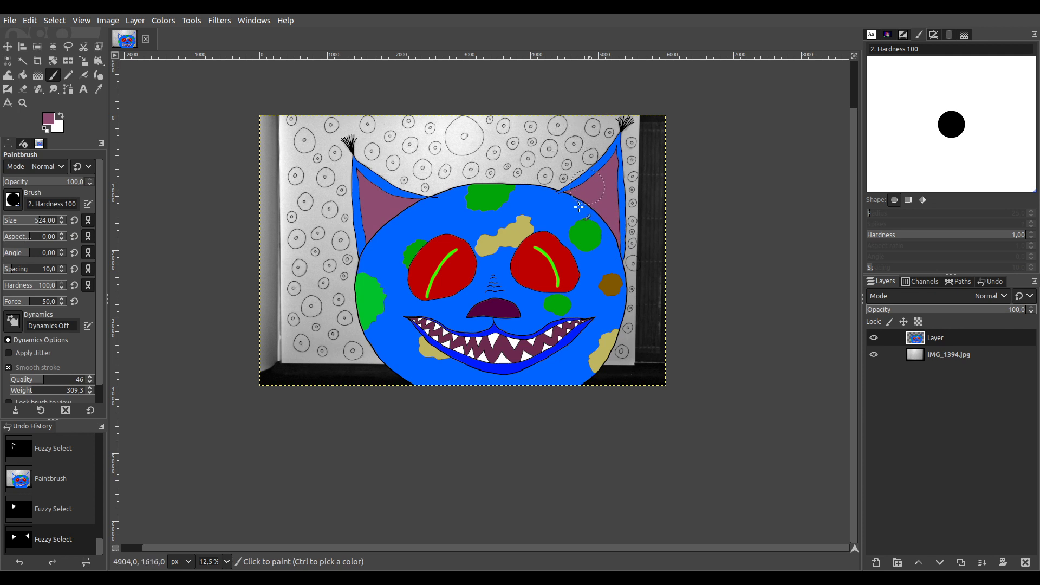
left_click(567, 164)
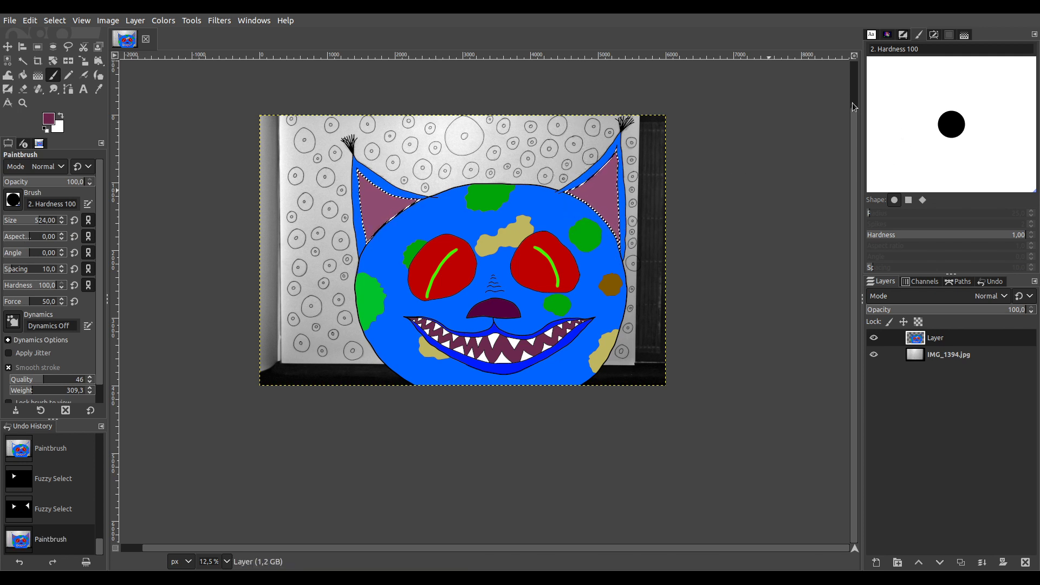
Shade the inside of the left ear in dark plum with the Airbrush, using the Hardness 075 brush at size 150
left_click(83, 76)
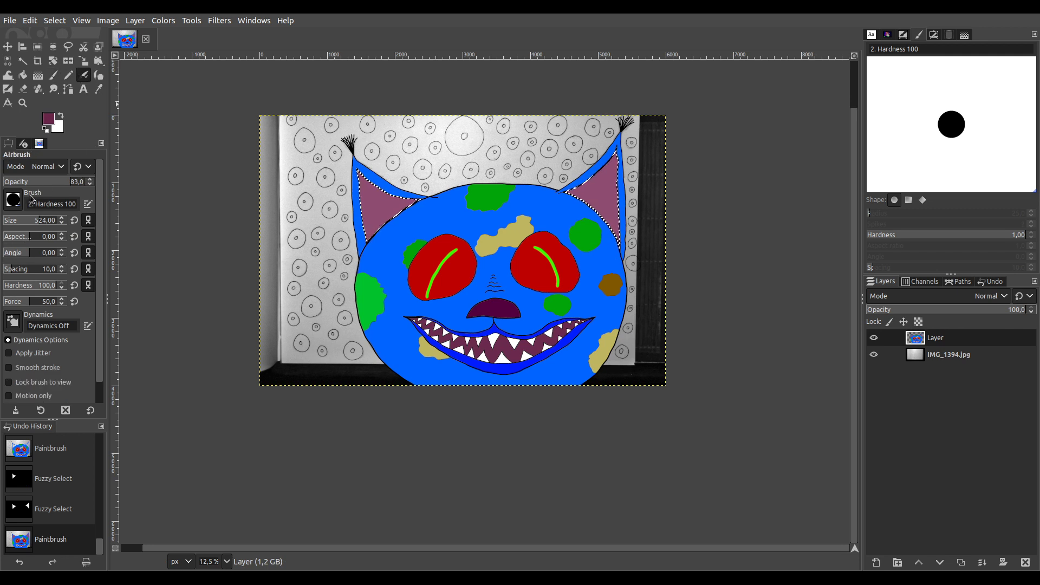
key("comma")
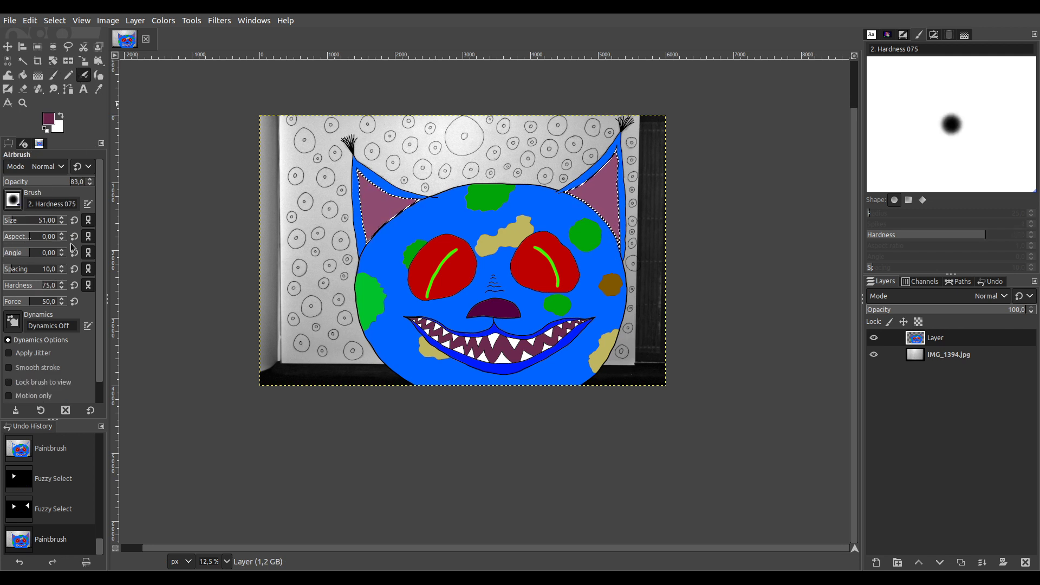
scroll(388, 197, "up", 4)
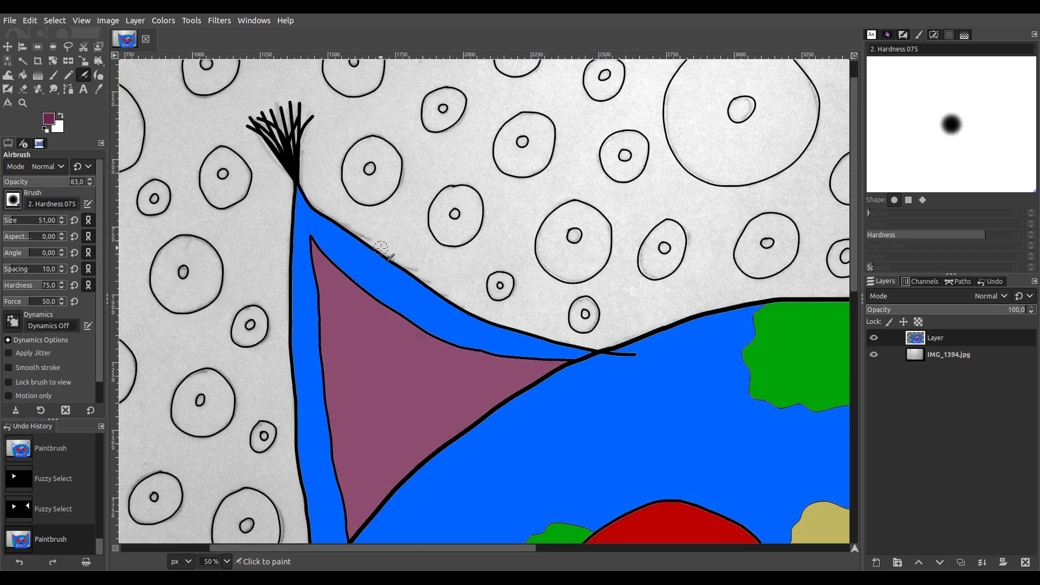
scroll(357, 162, "up", 2)
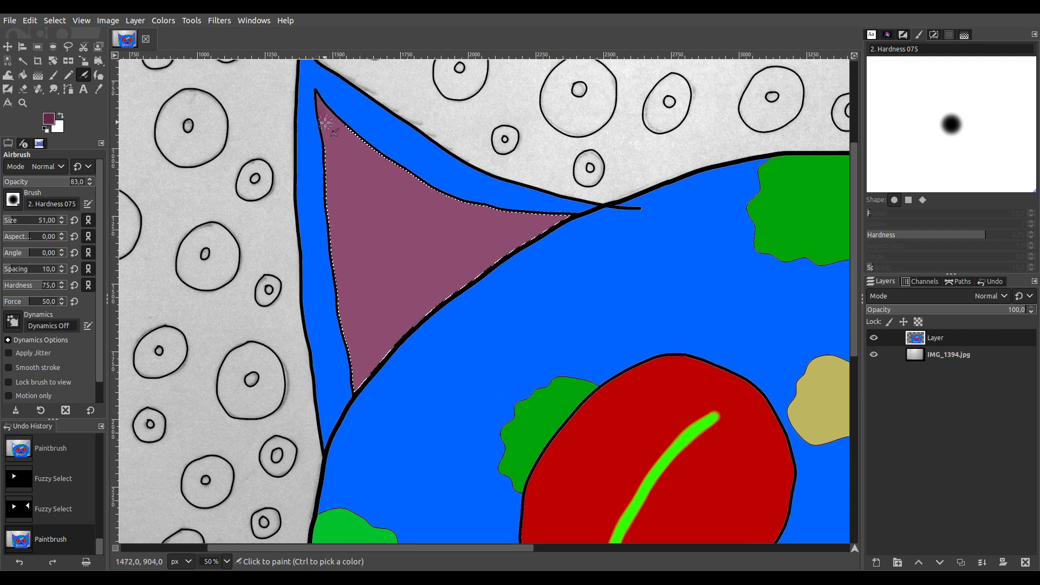
left_click(315, 93)
left_click(315, 95)
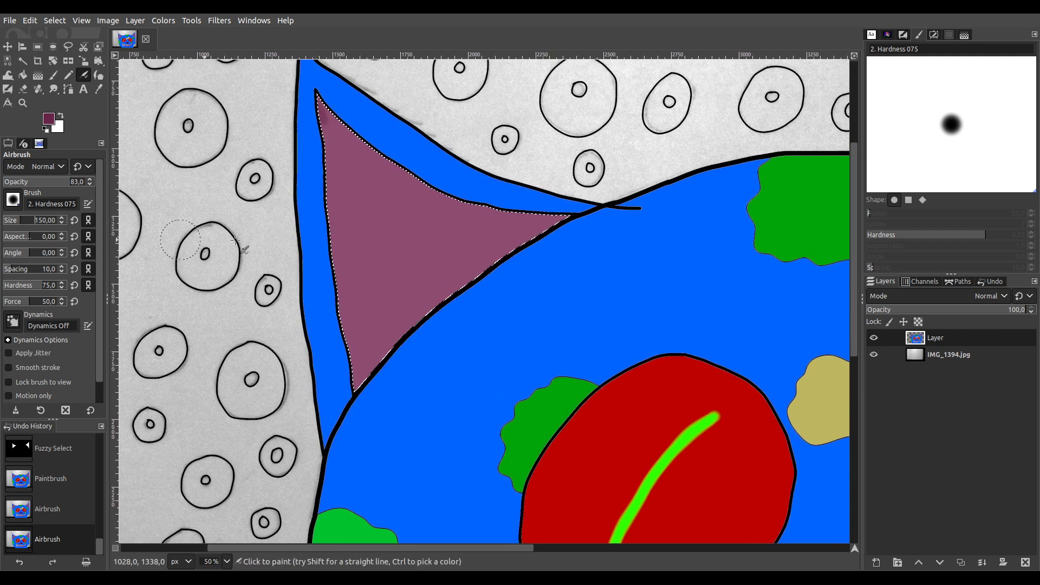
mouse_move(320, 103)
left_mouse_down()
mouse_move(352, 184)
mouse_move(390, 232)
mouse_move(358, 195)
mouse_move(442, 259)
left_mouse_up()
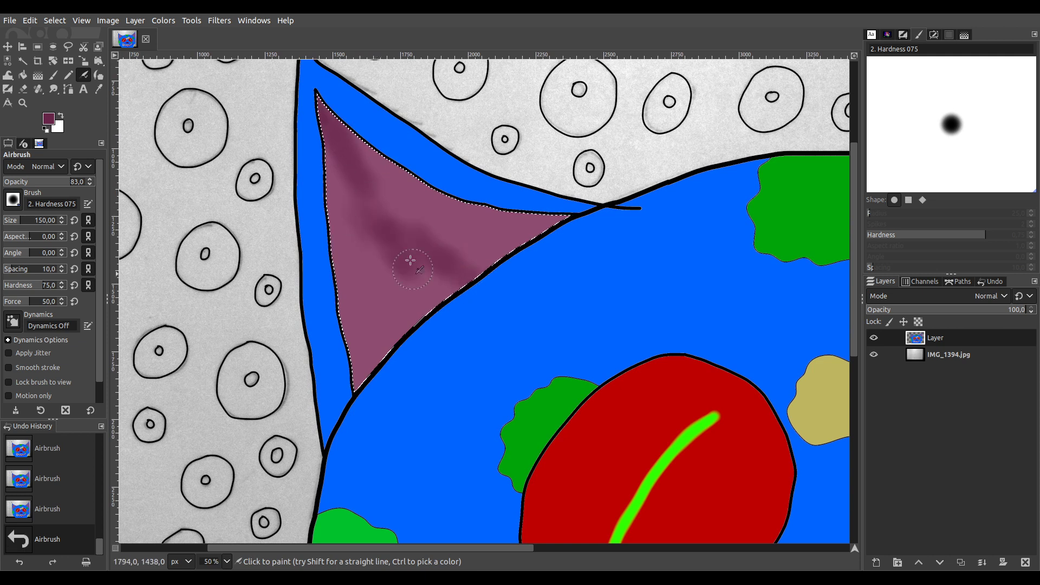
mouse_move(378, 225)
left_mouse_down()
mouse_move(398, 333)
mouse_move(390, 244)
mouse_move(443, 274)
left_mouse_up()
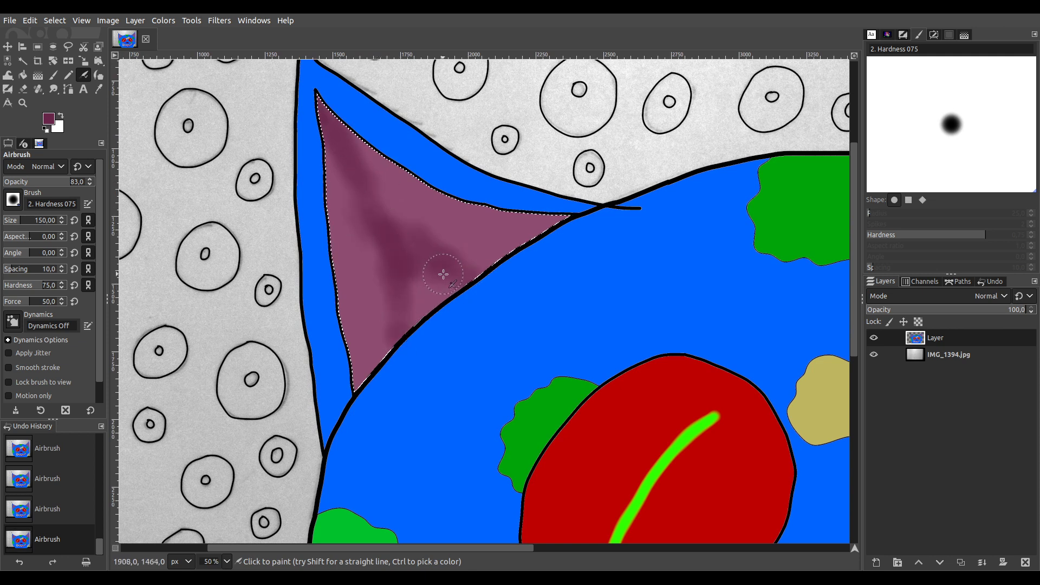
mouse_move(363, 187)
left_mouse_down()
mouse_move(434, 249)
mouse_move(336, 163)
mouse_move(385, 353)
mouse_move(455, 302)
mouse_move(453, 340)
left_mouse_up()
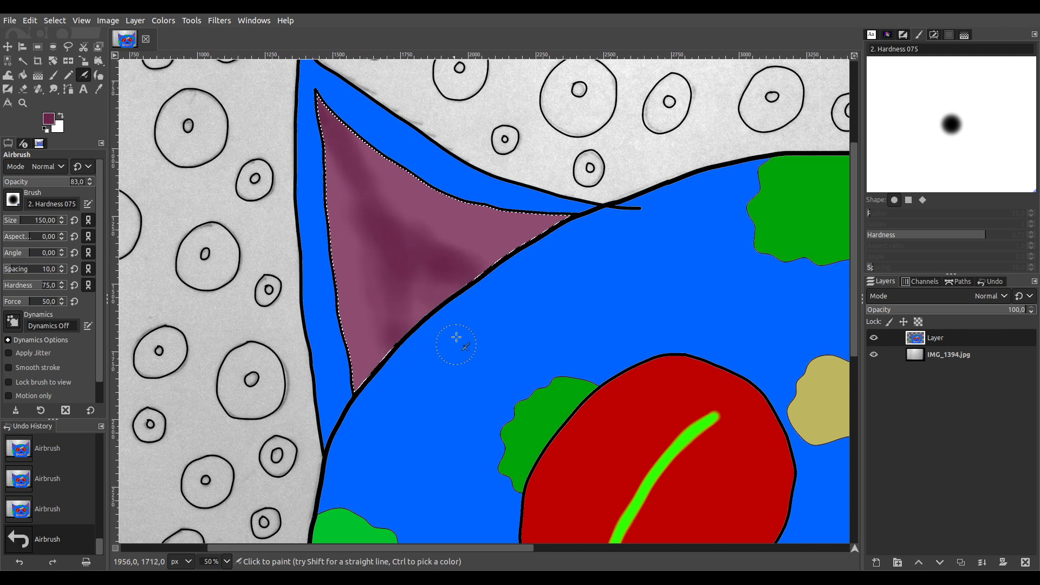
mouse_move(443, 287)
left_mouse_down()
mouse_move(360, 197)
mouse_move(457, 232)
mouse_move(379, 191)
left_mouse_up()
mouse_move(296, 149)
left_mouse_down()
mouse_move(455, 239)
mouse_move(449, 256)
mouse_move(415, 266)
mouse_move(435, 292)
left_mouse_up()
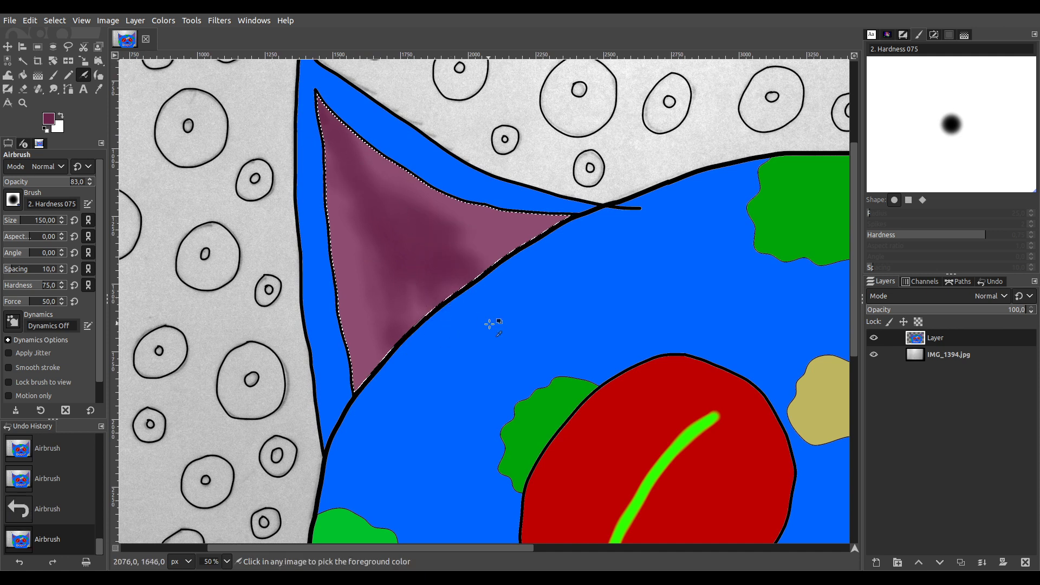
Shade the inside of the right ear with dark plum Airbrush strokes
scroll(485, 318, "down", 3, "ctrl")
scroll(587, 366, "right", 5)
scroll(437, 249, "up", 2, "ctrl")
scroll(442, 249, "up", 1, "ctrl")
scroll(527, 248, "down", 1, "ctrl")
scroll(527, 248, "right", 1)
scroll(527, 248, "up", 1)
mouse_move(485, 179)
left_mouse_down()
mouse_move(439, 260)
mouse_move(399, 298)
mouse_move(398, 288)
left_mouse_up()
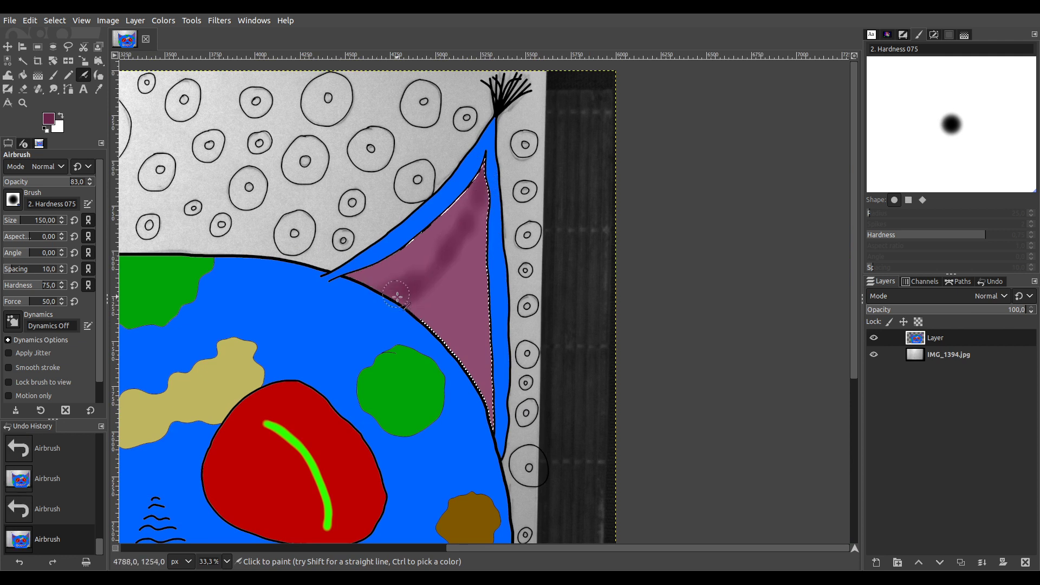
mouse_move(483, 200)
left_mouse_down()
mouse_move(463, 335)
mouse_move(439, 291)
mouse_move(406, 317)
mouse_move(432, 347)
left_mouse_up()
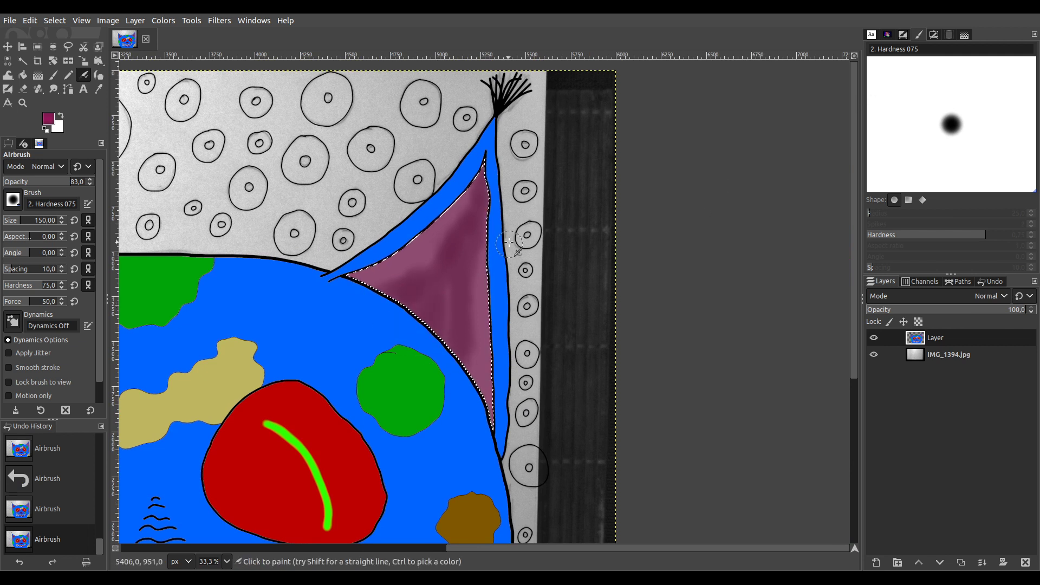
Airbrush magenta accents inside both ears and replace the selection with the whole image
mouse_move(347, 296)
left_mouse_down()
mouse_move(428, 248)
mouse_move(403, 278)
left_mouse_up()
mouse_move(488, 266)
left_mouse_down()
mouse_move(483, 321)
mouse_move(492, 422)
left_mouse_up()
scroll(470, 361, "left", 10)
scroll(469, 362, "up", 2)
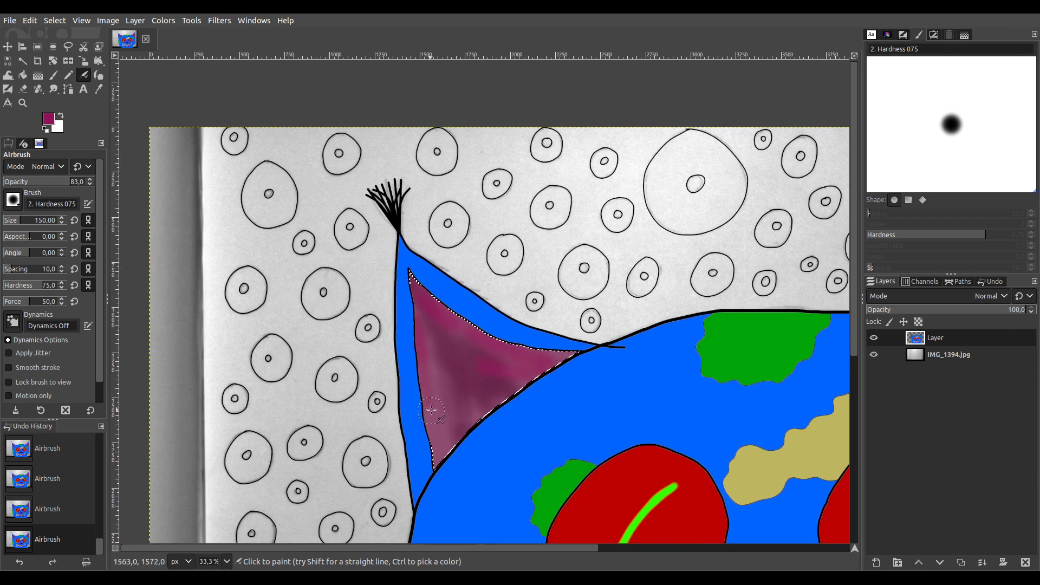
left_click_drag(430, 410, 448, 476)
key("ctrl+a")
Select the background around the cat and the circles with Fuzzy Select
scroll(496, 368, "down", 2)
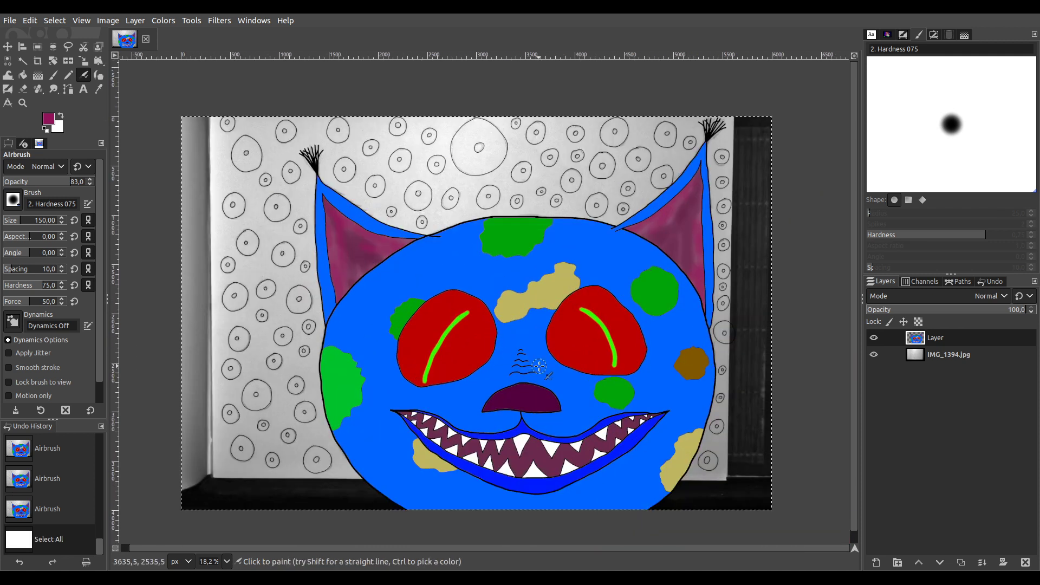
left_click_drag(519, 338, 515, 317)
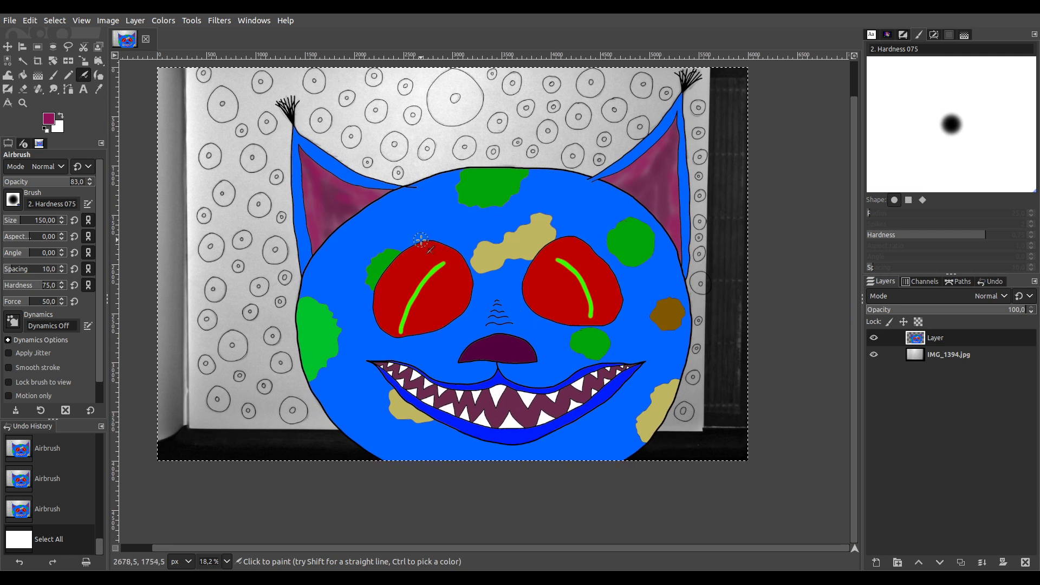
left_click_drag(421, 241, 429, 282)
left_click(23, 60)
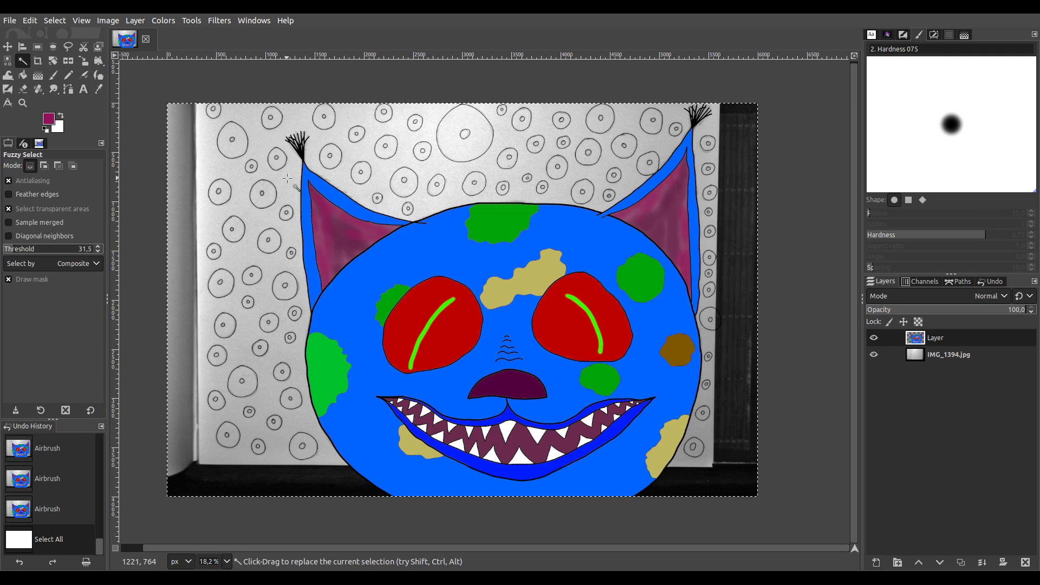
left_click(441, 273)
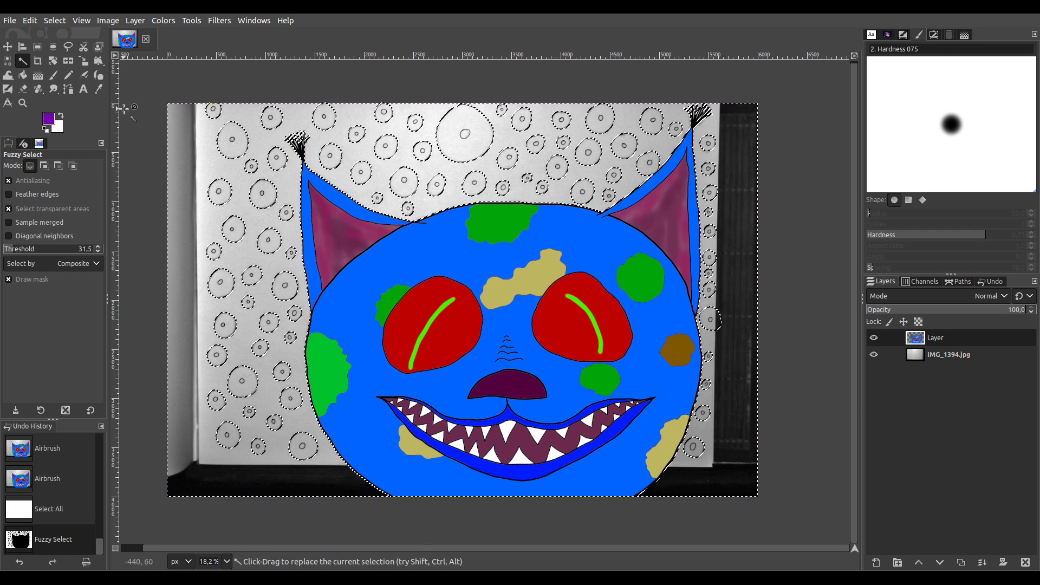
Paint the selected background purple with the Paintbrush, using the Hardness 100 brush at size 1143
left_click(54, 76)
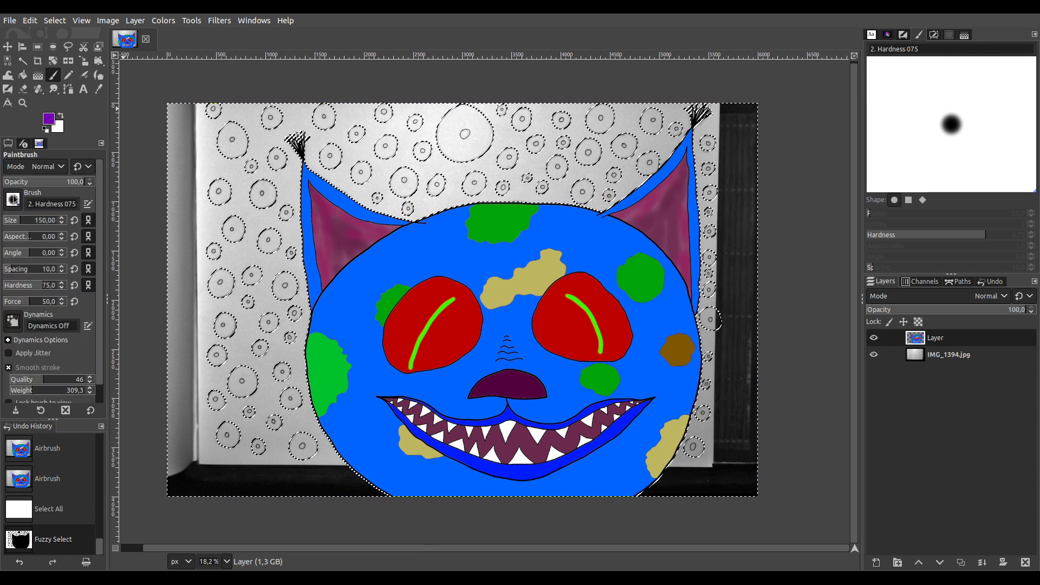
key("period")
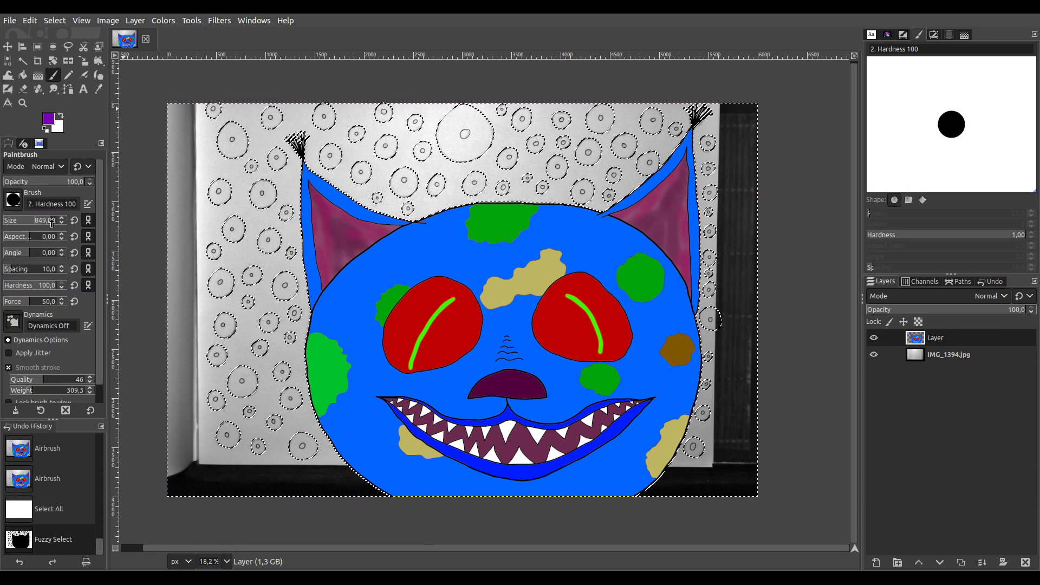
mouse_move(184, 107)
left_mouse_down()
mouse_move(181, 373)
mouse_move(251, 449)
left_mouse_up()
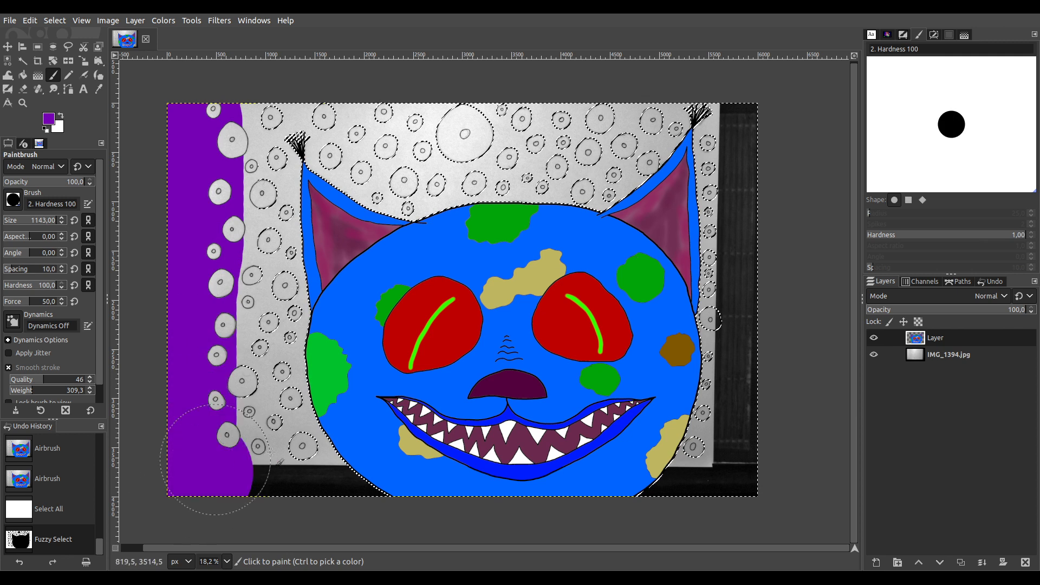
mouse_move(741, 434)
left_mouse_down()
mouse_move(741, 89)
mouse_move(448, 116)
mouse_move(172, 117)
left_mouse_up()
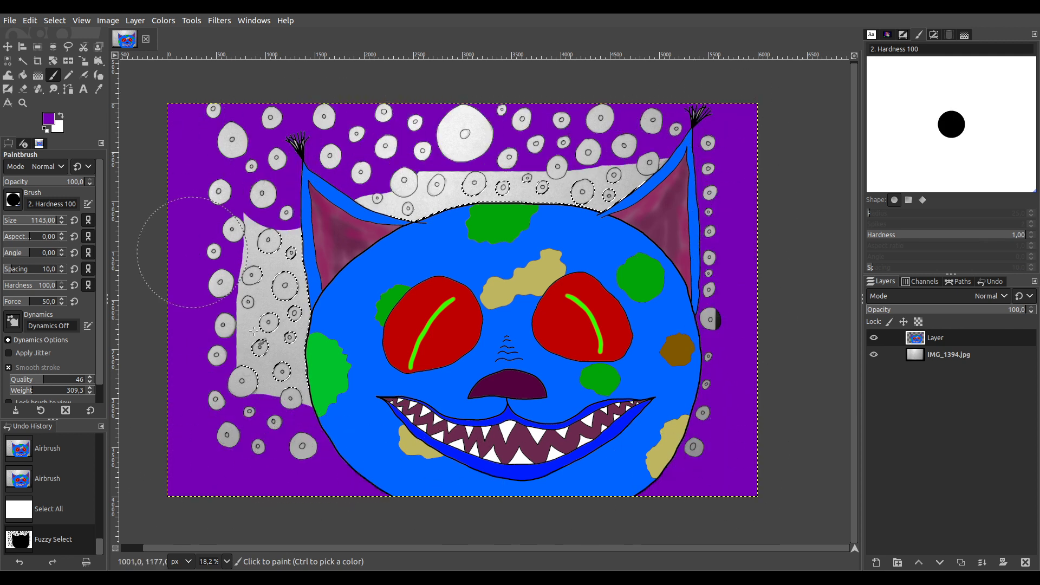
mouse_move(242, 346)
left_mouse_down()
mouse_move(252, 514)
mouse_move(302, 456)
mouse_move(348, 432)
left_mouse_up()
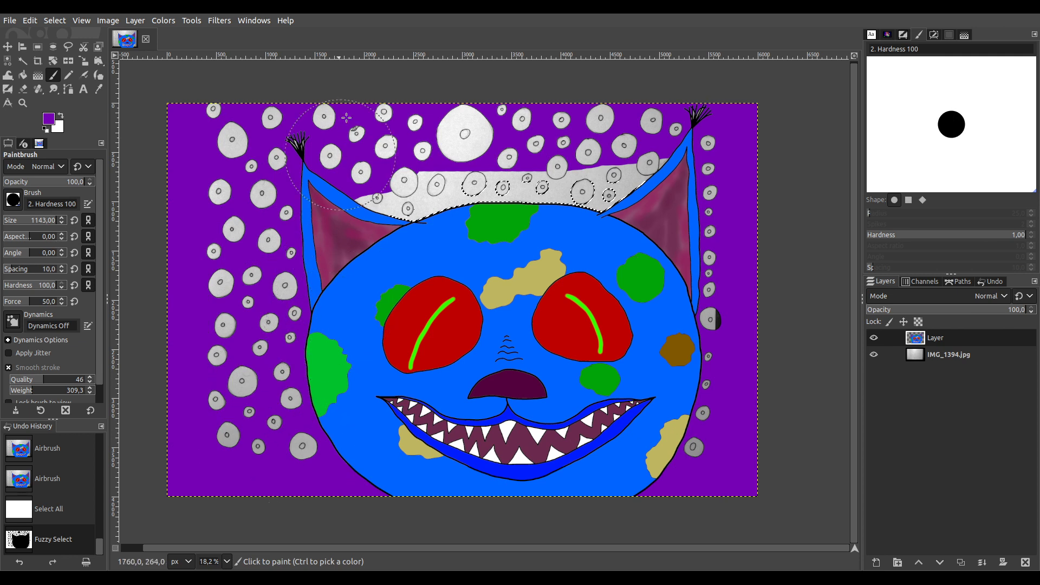
left_click_drag(340, 108, 707, 193)
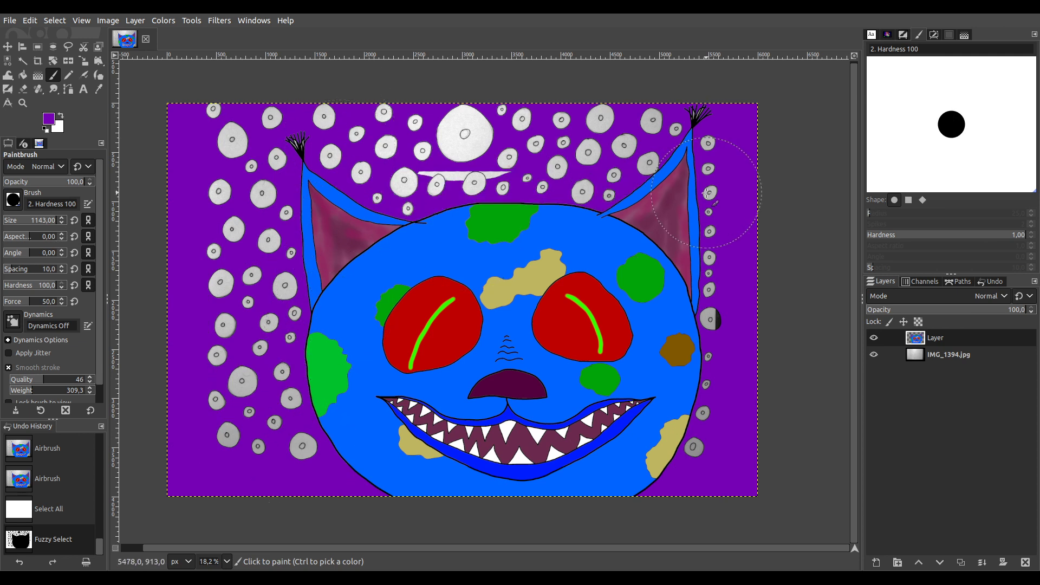
left_click_drag(448, 180, 391, 170)
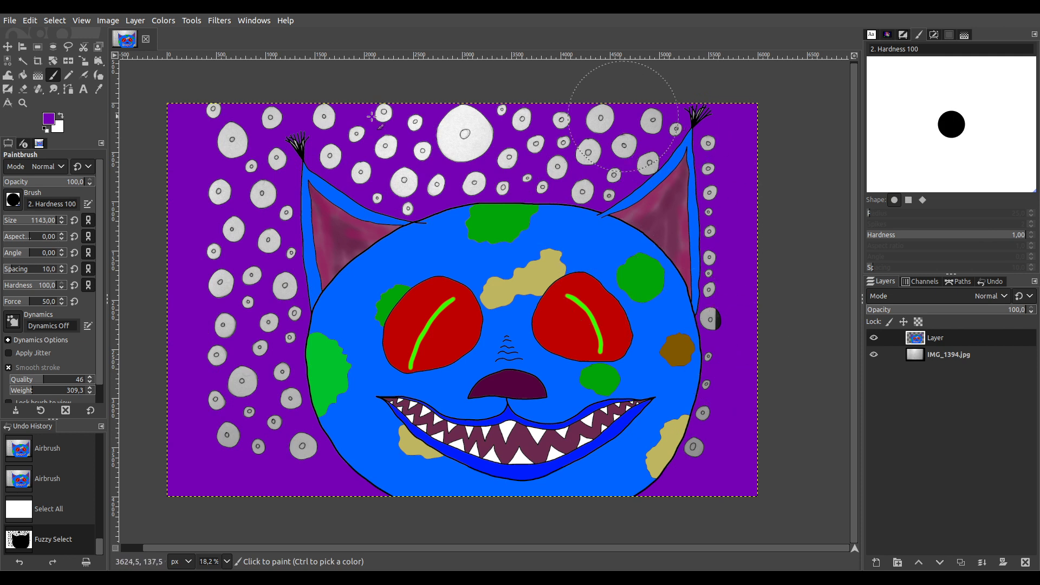
left_click(237, 114)
Select the grey gaps between the hairs of the left ear's tuft with Fuzzy Select, replacing the background selection
key("u")
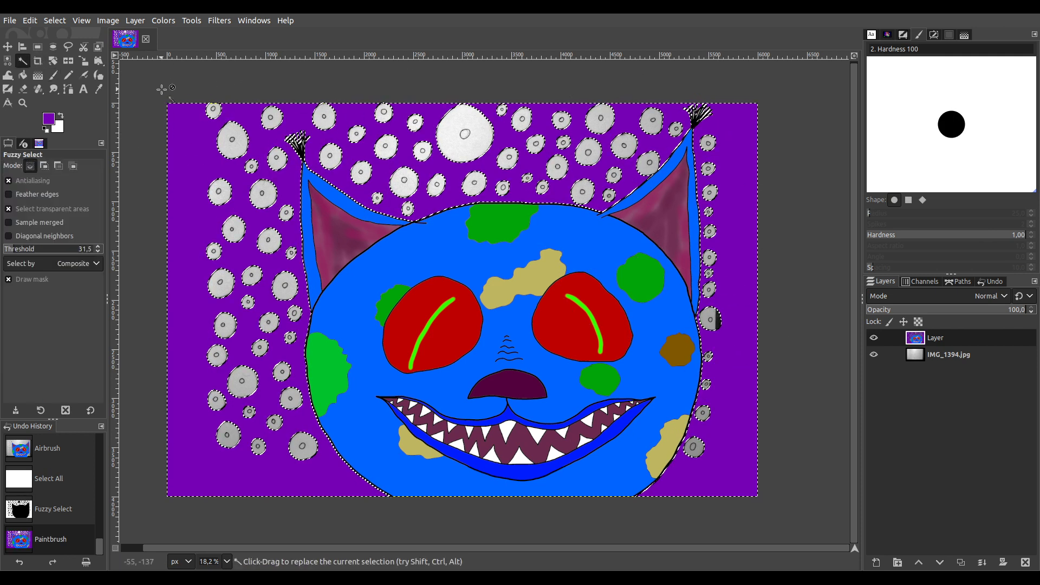
scroll(297, 141, "up", 9)
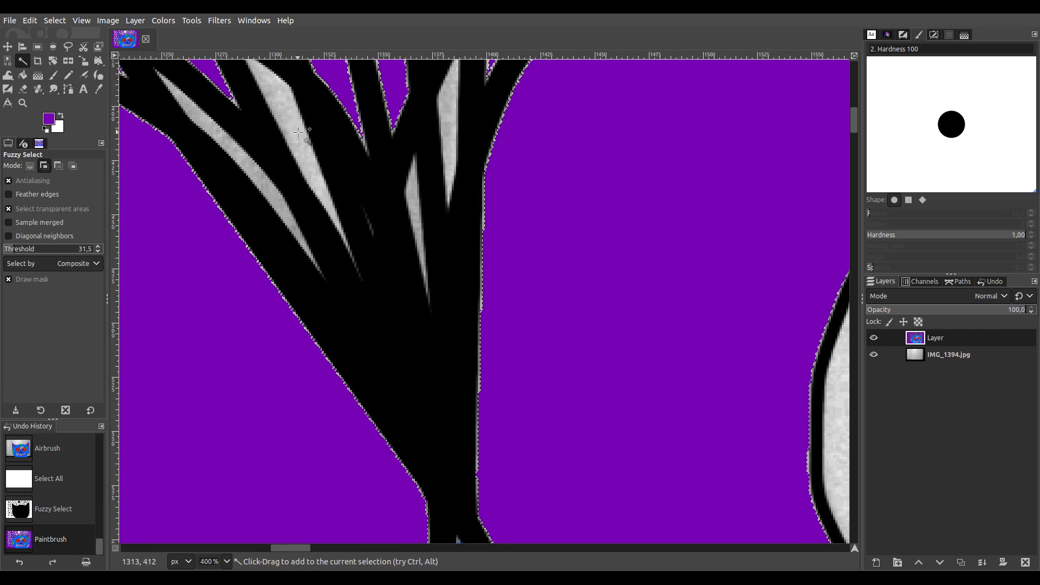
left_click(296, 144, "shift")
left_click(274, 194, "shift")
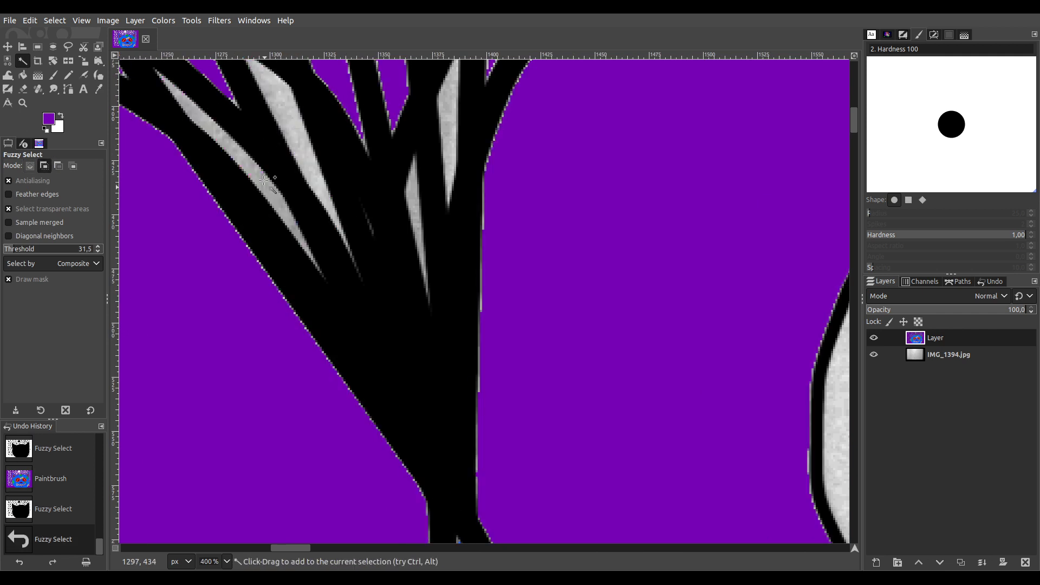
left_click(425, 184, "shift")
left_click(450, 135, "shift")
left_click_drag(395, 153, 478, 332)
key("ctrl")
scroll(489, 338, "down", 4)
scroll(501, 286, "up", 4)
key("shift")
left_click(477, 276)
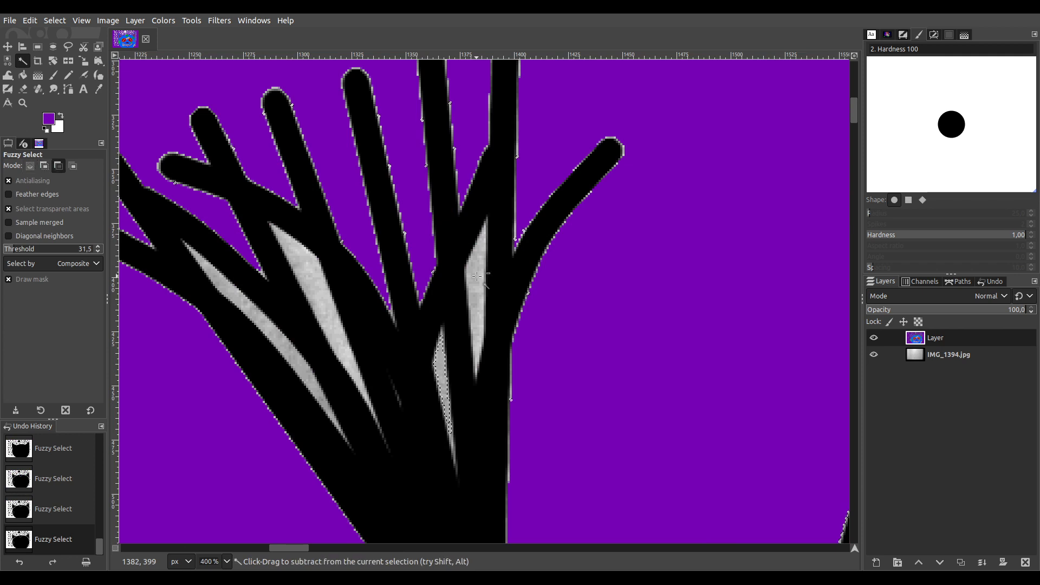
left_click(477, 277)
key("shift")
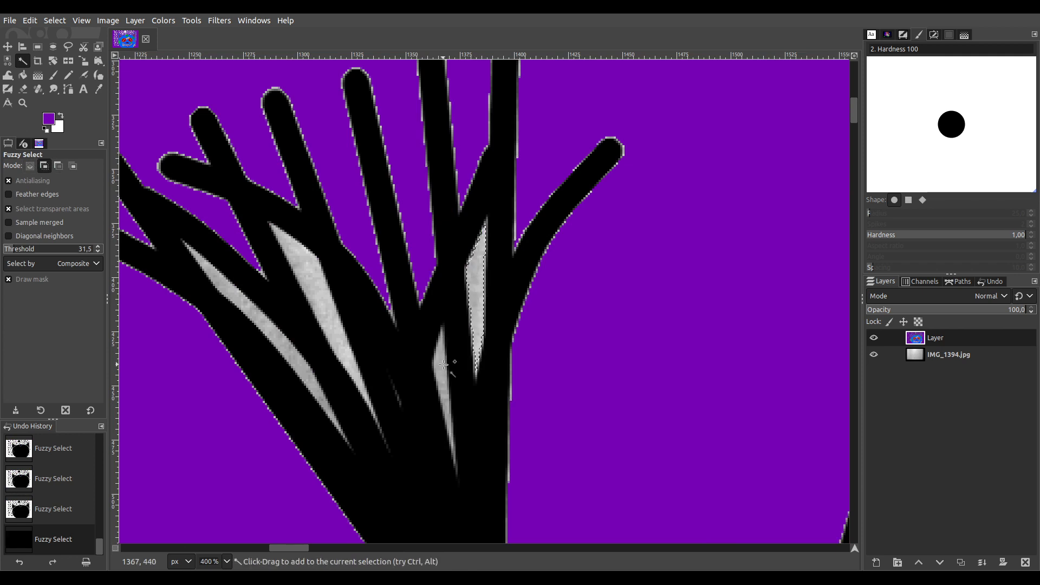
left_click(323, 300, "shift")
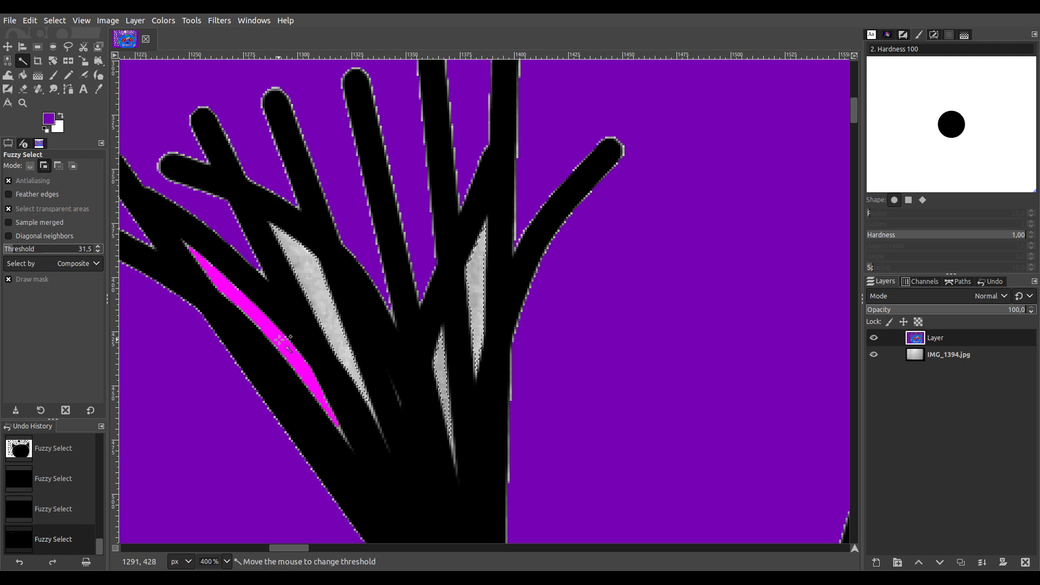
Add the grey gaps between the hairs of the right ear's tuft to the Fuzzy Select selection
scroll(558, 312, "down", 2)
scroll(217, 346, "down", 3, "ctrl")
scroll(443, 359, "right", 10)
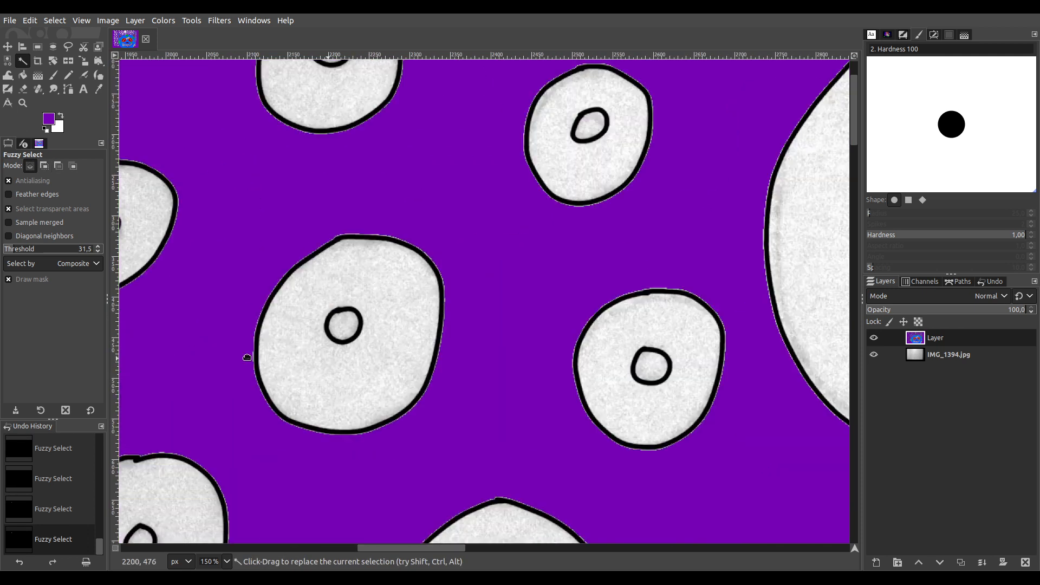
scroll(598, 346, "down", 4, "ctrl")
scroll(611, 115, "up", 2, "ctrl")
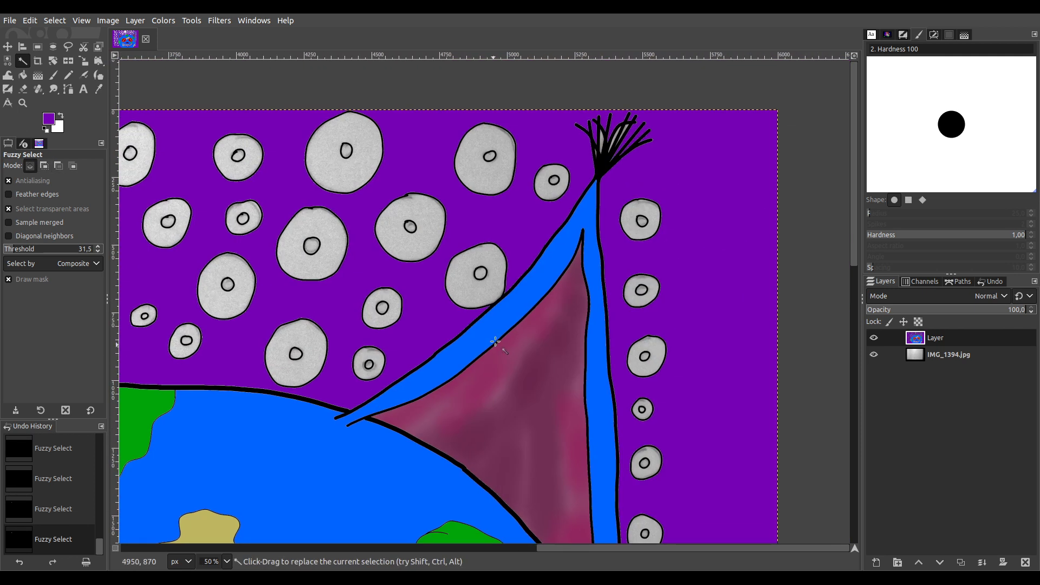
scroll(607, 160, "up", 3, "ctrl")
scroll(606, 160, "up", 2, "ctrl")
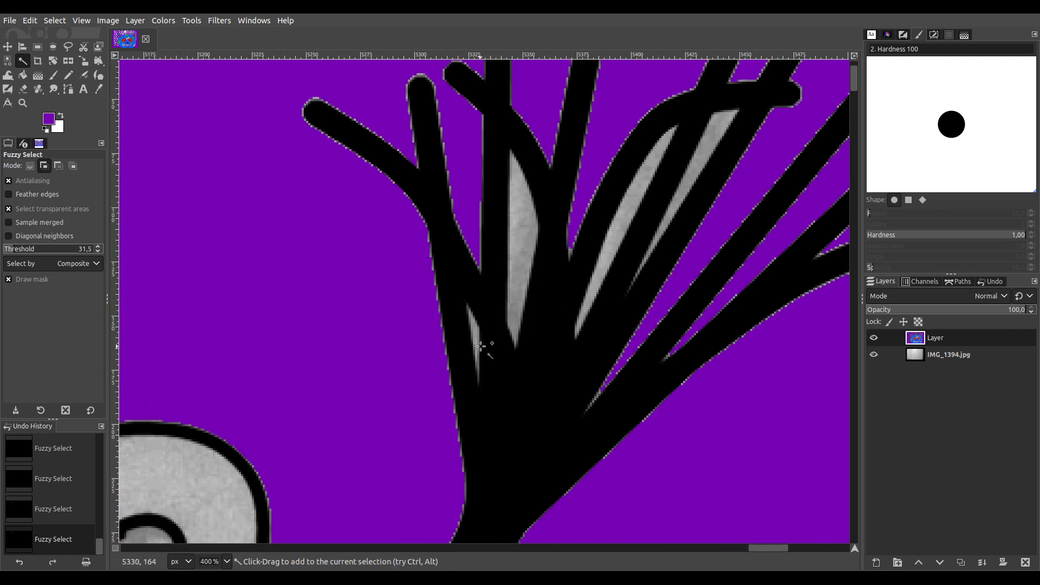
left_click(506, 274, "shift")
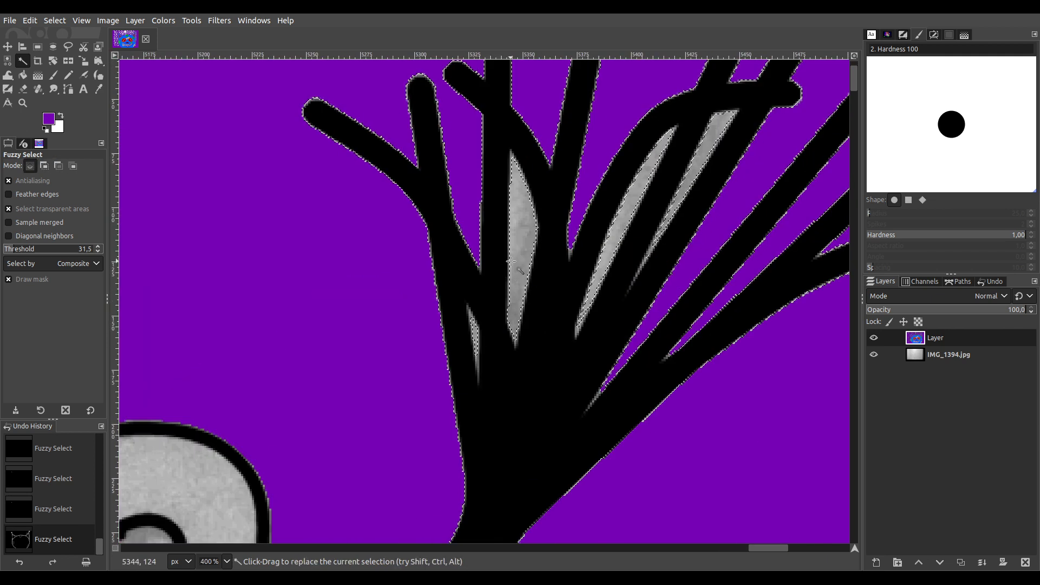
key("ctrl+z")
scroll(483, 352, "up", 3, "ctrl")
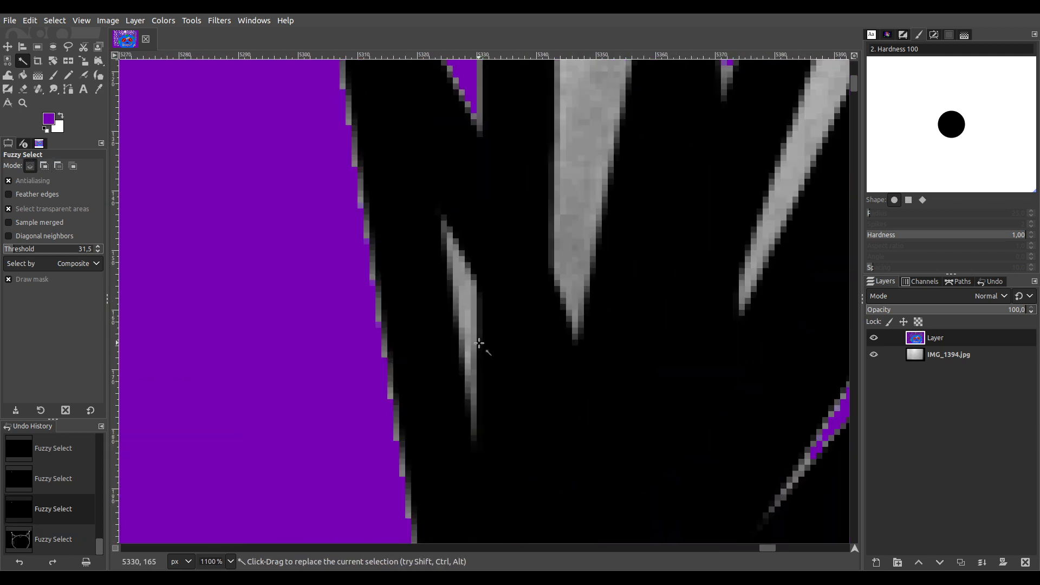
left_click(467, 325, "shift")
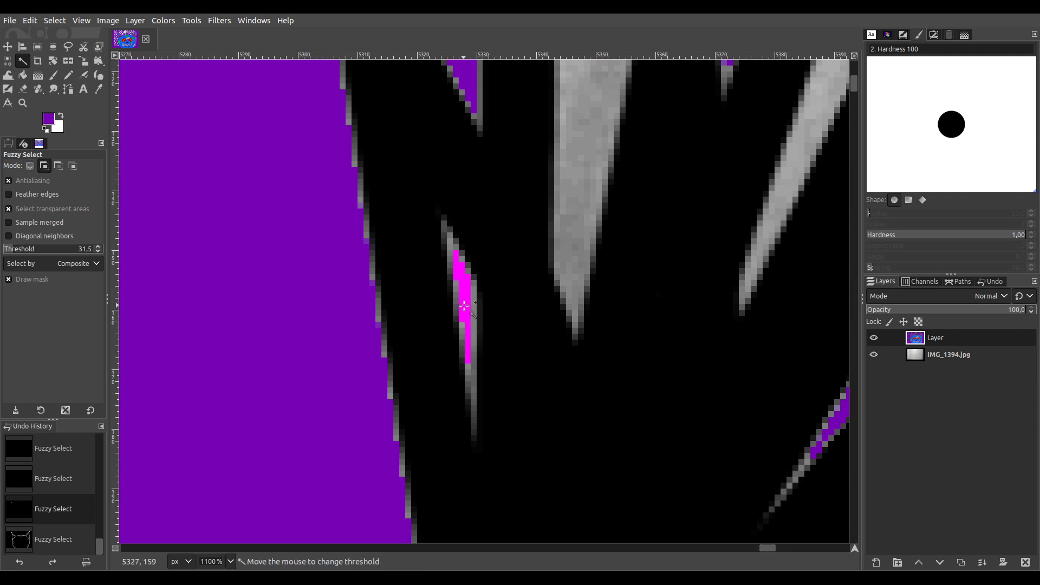
scroll(640, 188, "down", 4, "ctrl")
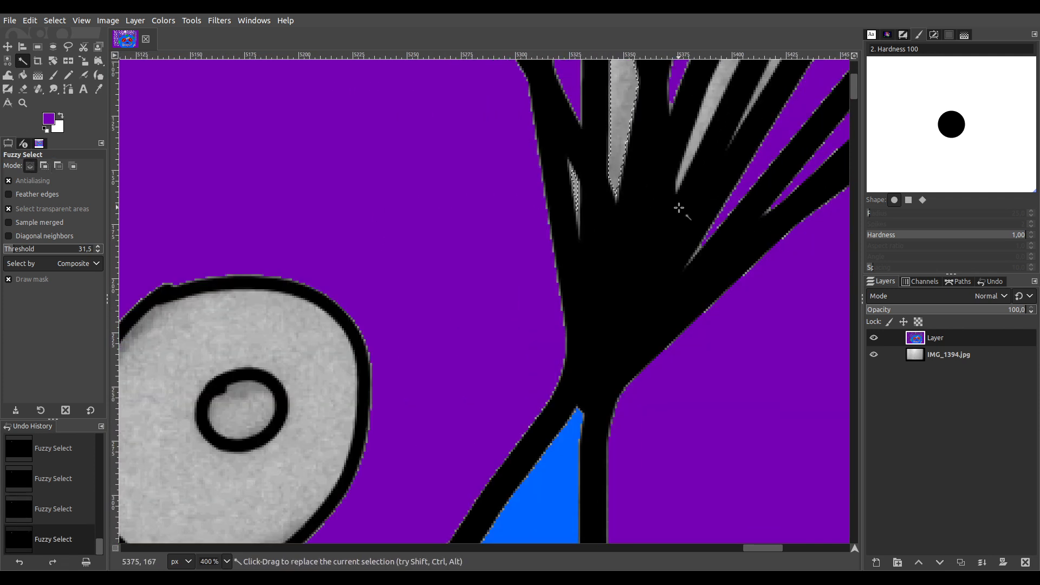
left_click(452, 265, "shift")
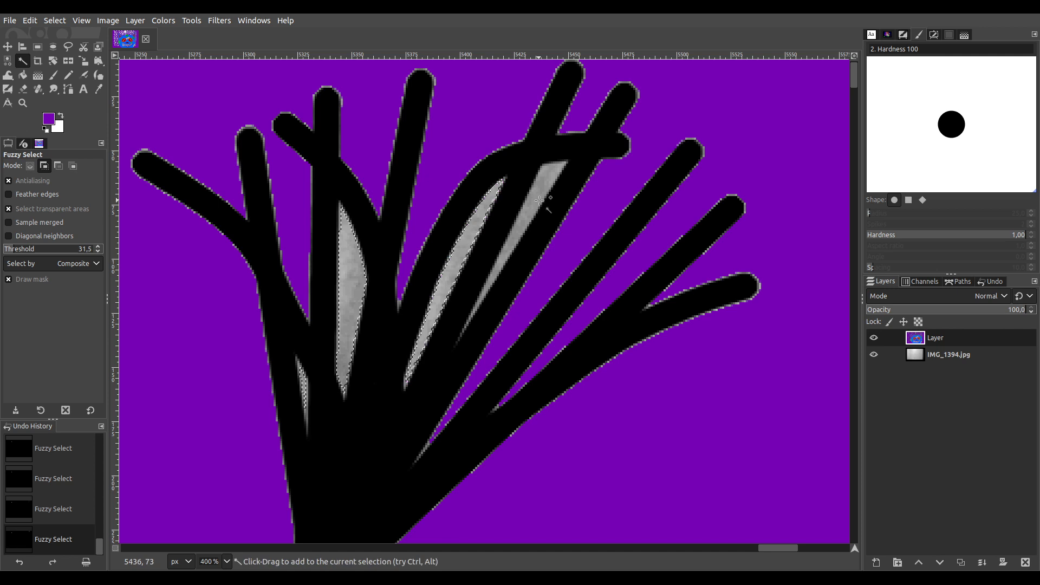
left_click(538, 196, "shift")
Paint the selected tuft gaps purple with the Paintbrush, and replace the selection with the whole image
scroll(537, 322, "down", 10, "ctrl")
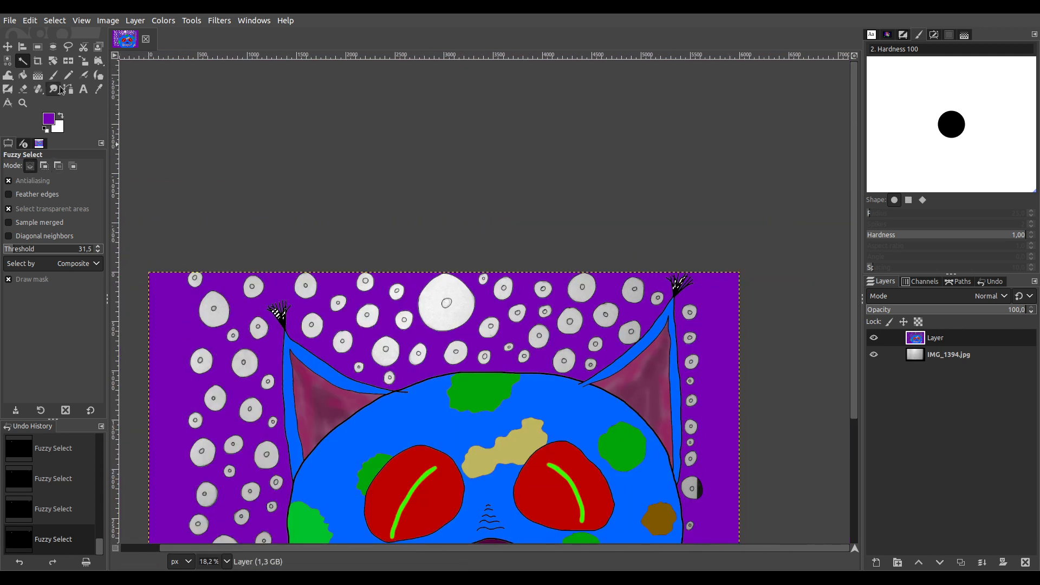
left_click(54, 77)
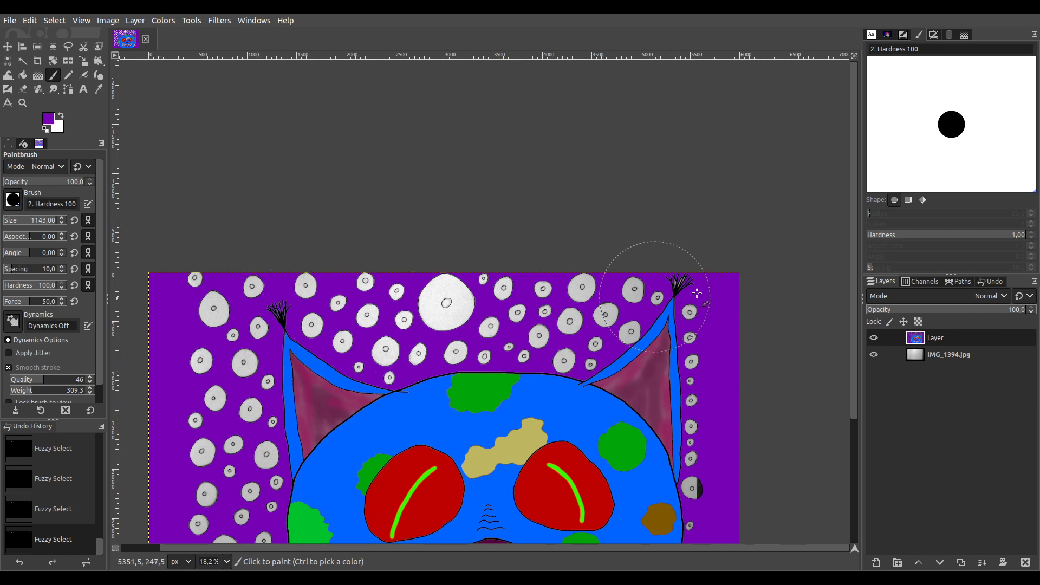
left_click(714, 292)
key("ctrl+a")
Select the three lowest background circles left of the cat's face with Fuzzy Select
scroll(569, 228, "down", 1)
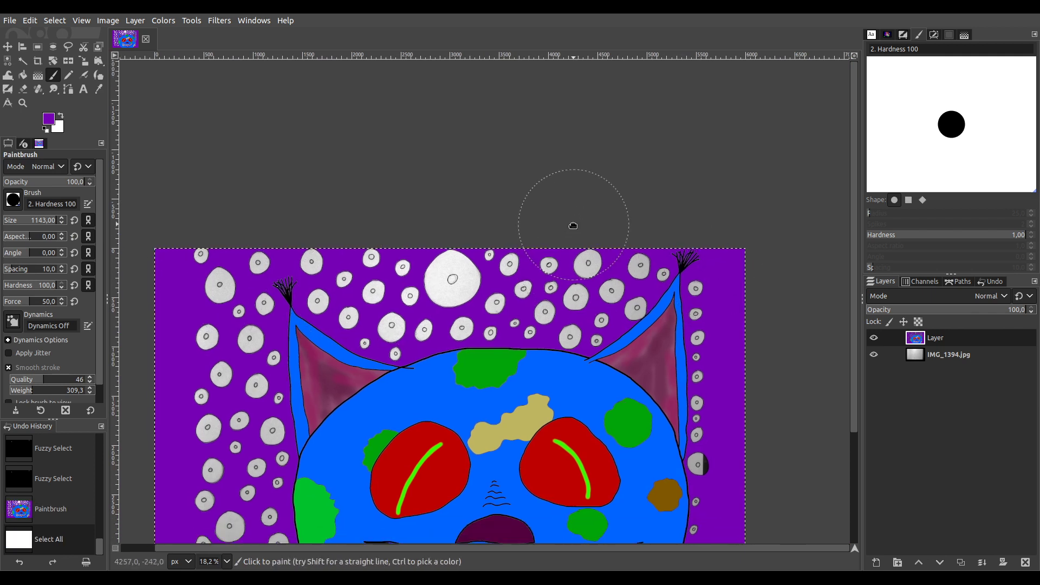
left_click_drag(485, 327, 558, 183)
left_click_drag(280, 187, 268, 237)
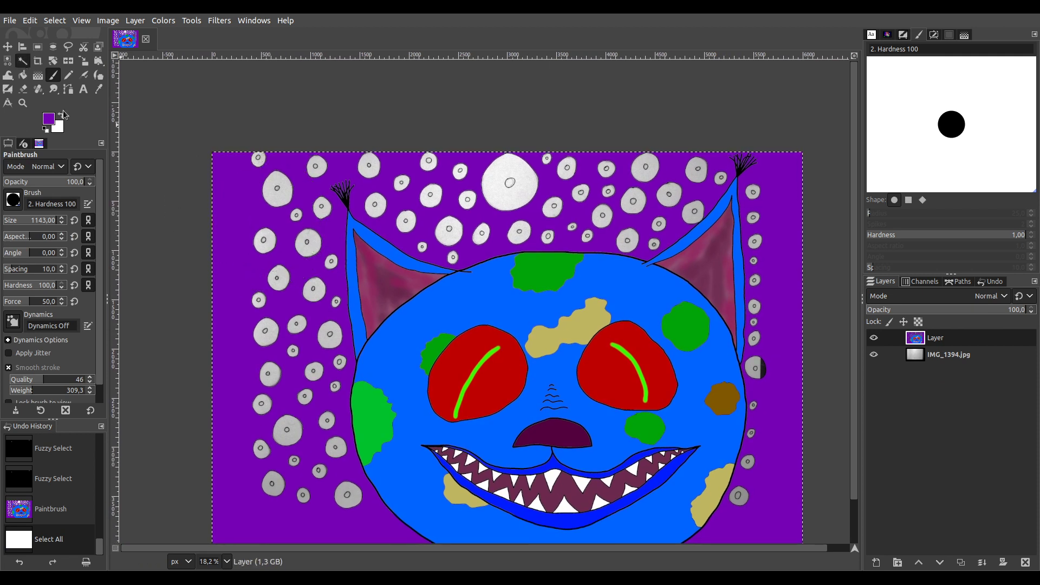
left_click(23, 61)
scroll(331, 510, "up", 2)
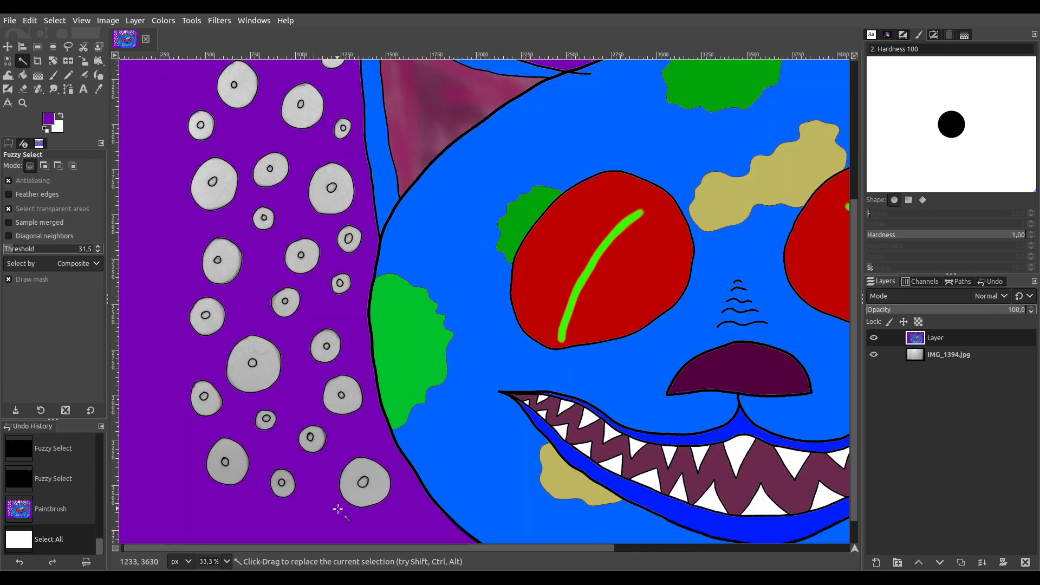
left_click_drag(361, 482, 290, 486)
left_click(242, 462)
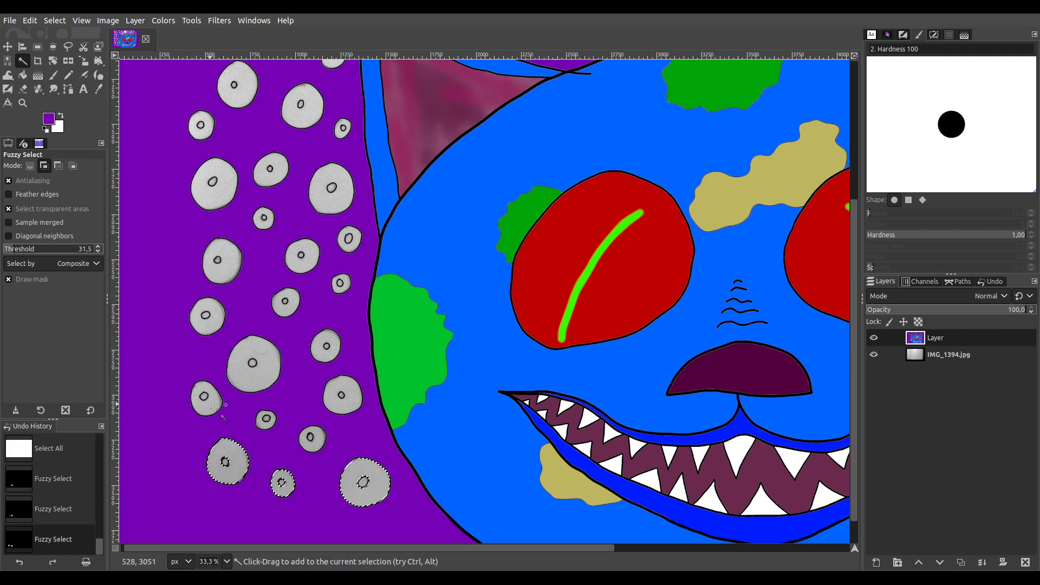
Add the next seven circles above those three, left of the green cheek patch, to the selection
left_click(210, 404)
left_click(265, 425)
left_click(310, 437)
left_click_drag(341, 394, 310, 386)
left_click(252, 363)
left_click(207, 316)
left_click_drag(224, 267, 249, 280)
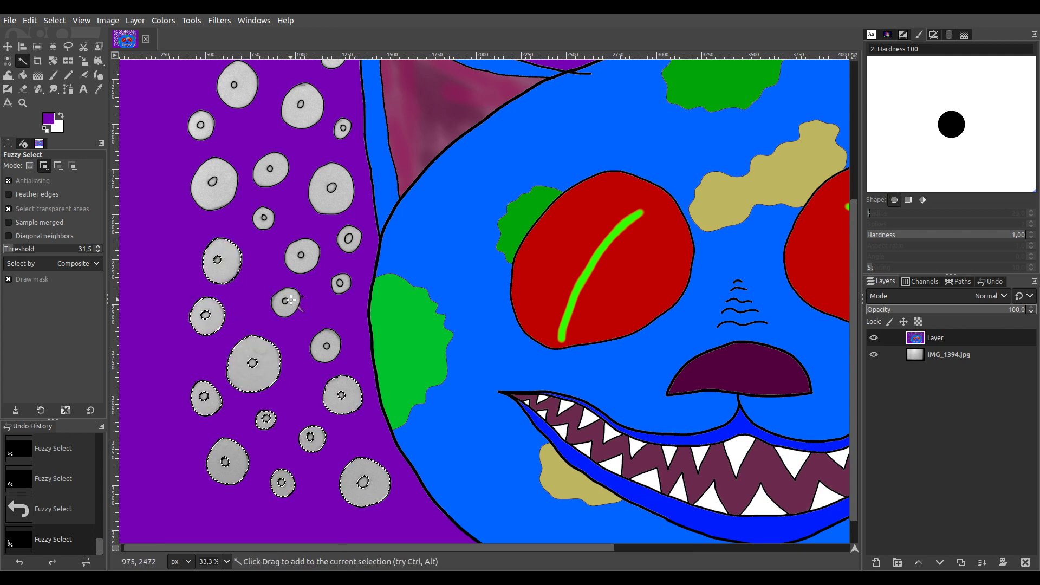
Add the circles beside the left edge of the face, up to the base of the left ear, to the selection
left_click(291, 300)
left_click(332, 338)
left_click(340, 283)
left_click(307, 251)
left_click(347, 238)
left_click(325, 188)
left_click(270, 168)
left_click(231, 179)
Add the circles beside the left ear and around its tuft, up to the image's top edge, to the selection
scroll(366, 426, "up", 5)
scroll(366, 426, "left", 1)
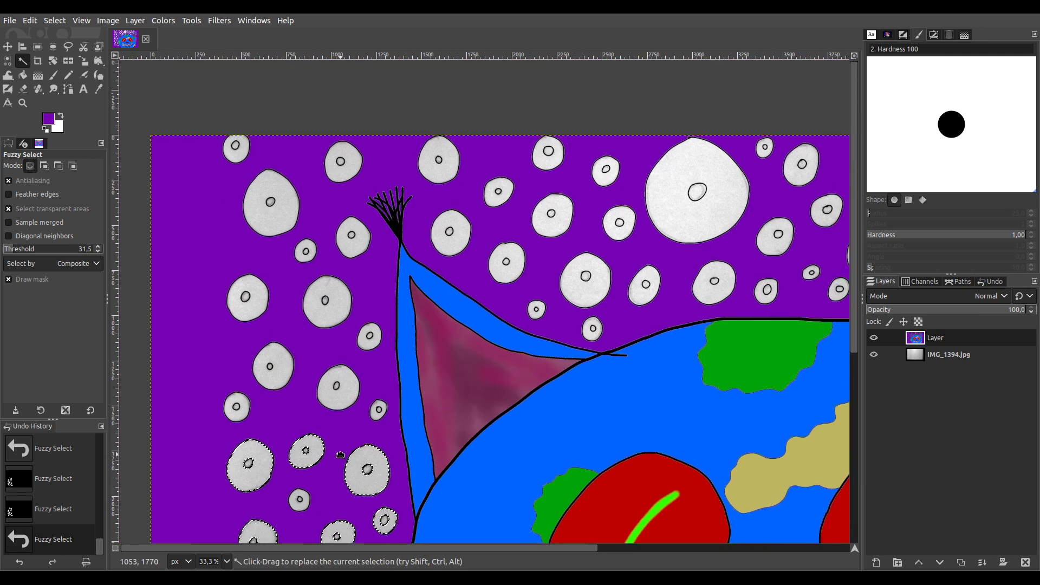
left_click(374, 415)
left_click(343, 385)
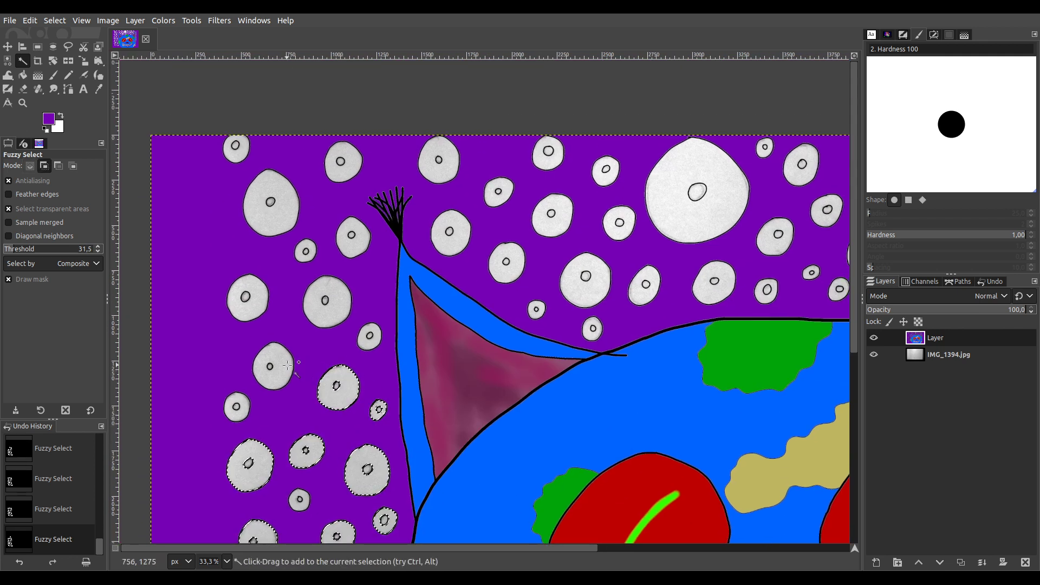
key("ctrl+shift+a")
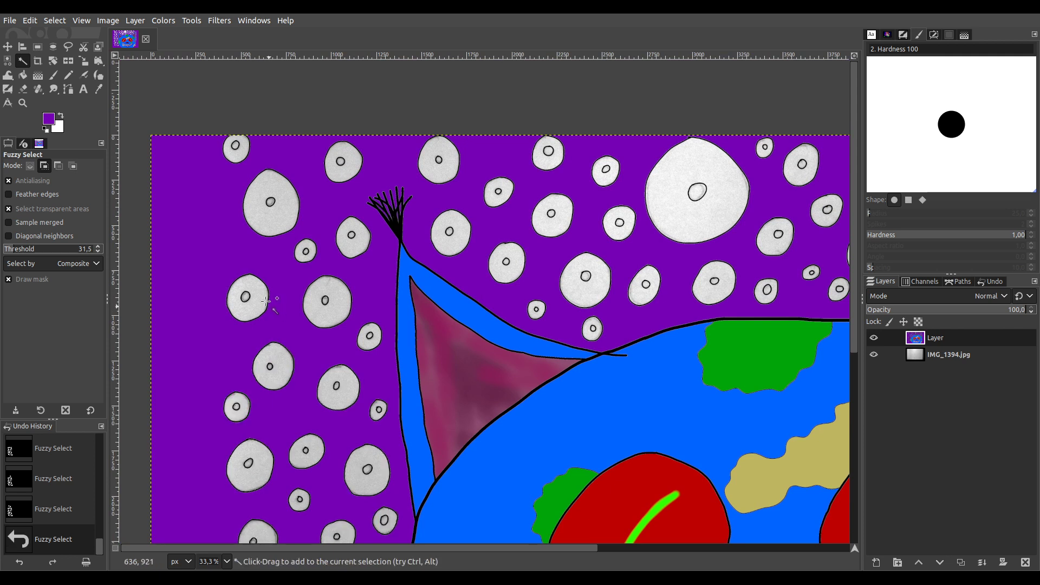
left_click_drag(260, 276, 261, 276)
left_click(279, 230)
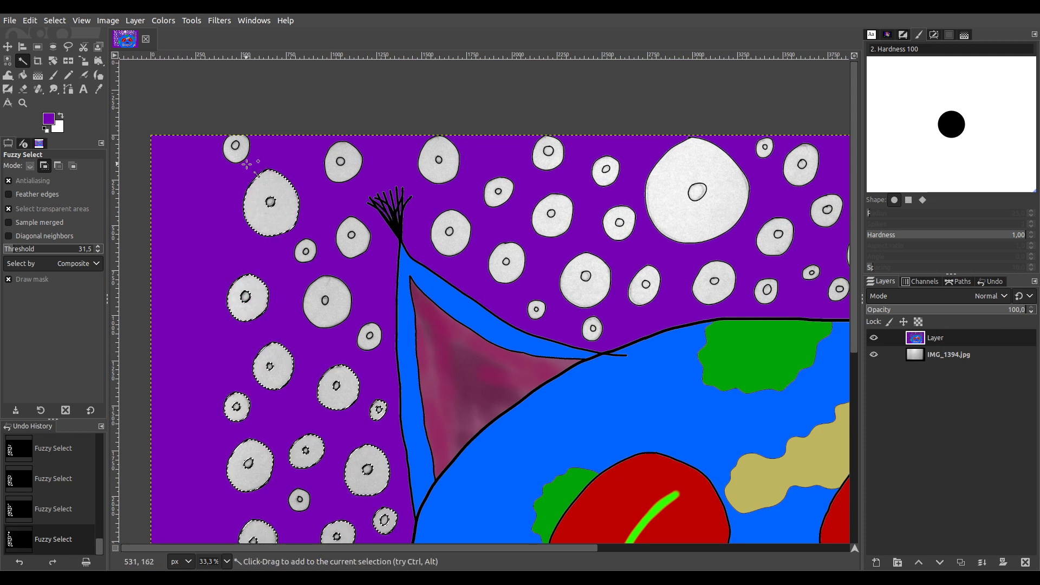
left_click_drag(352, 238, 347, 290)
key("ctrl+z")
key("ctrl+z")
key("ctrl+z")
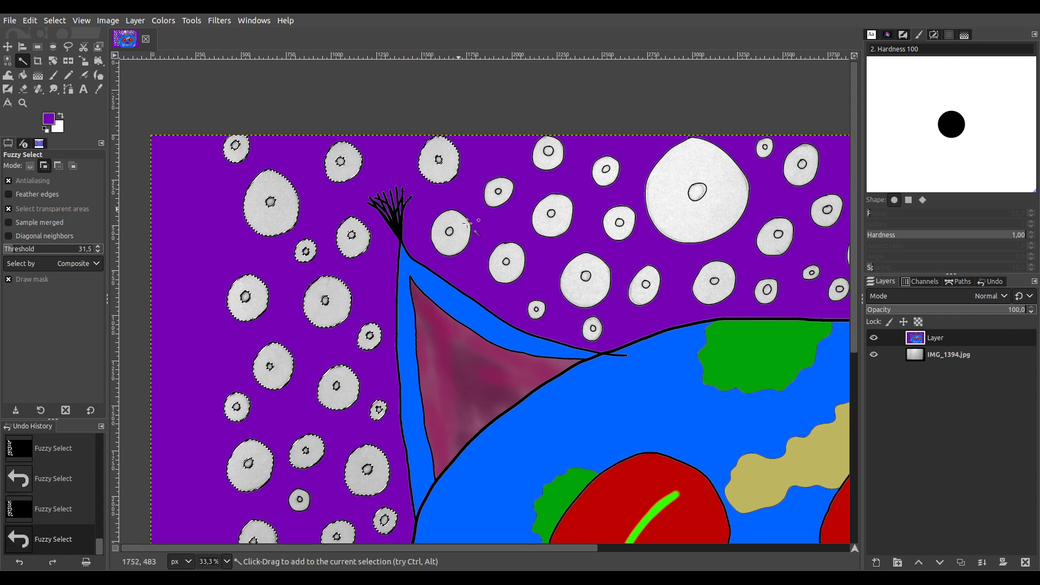
Add the circles between the left ear and the middle of the forehead to the selection, including the large white circle
left_click_drag(467, 221, 513, 249)
left_click_drag(536, 307, 592, 328)
left_click_drag(585, 275, 585, 274)
left_click_drag(552, 212, 548, 160)
left_click(633, 234)
left_click(674, 221)
left_click_drag(723, 300, 319, 283)
key("ctrl+z")
key("ctrl+z")
key("ctrl+z")
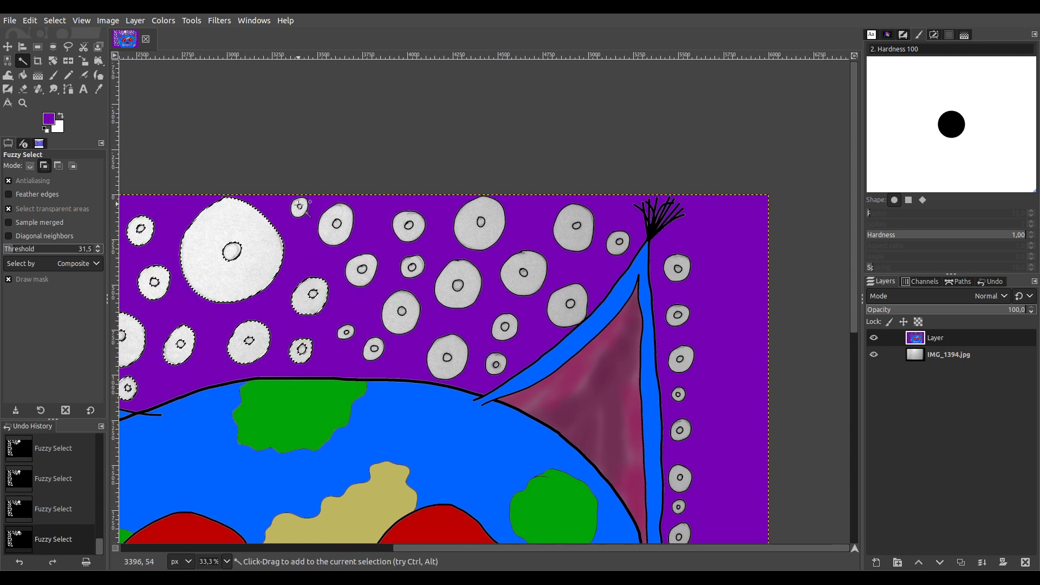
Add the circles right of the large white one, down to the forehead outline, to the selection
left_click(336, 223)
left_click(347, 329)
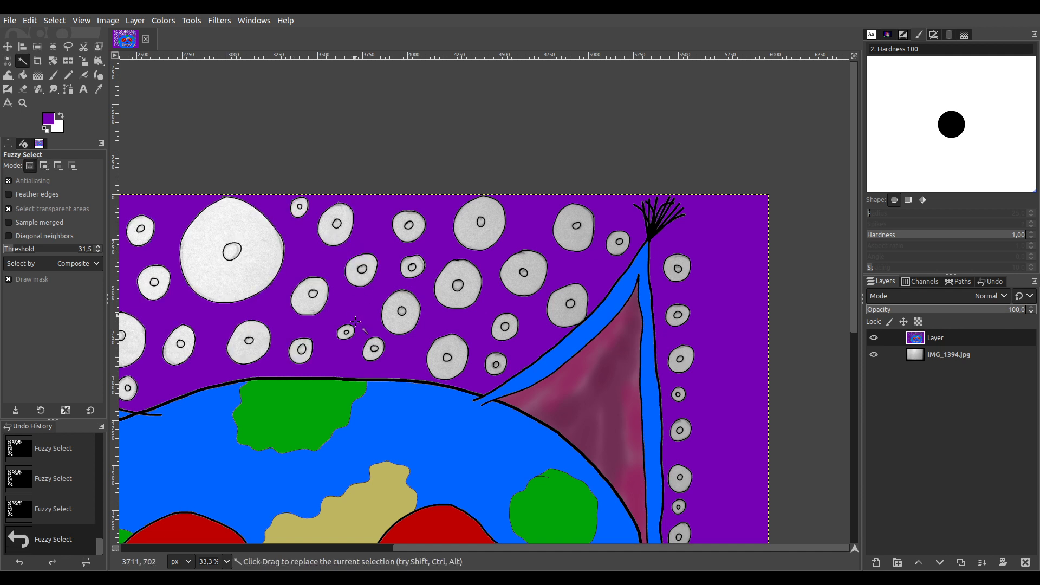
scroll(352, 326, "up", 3)
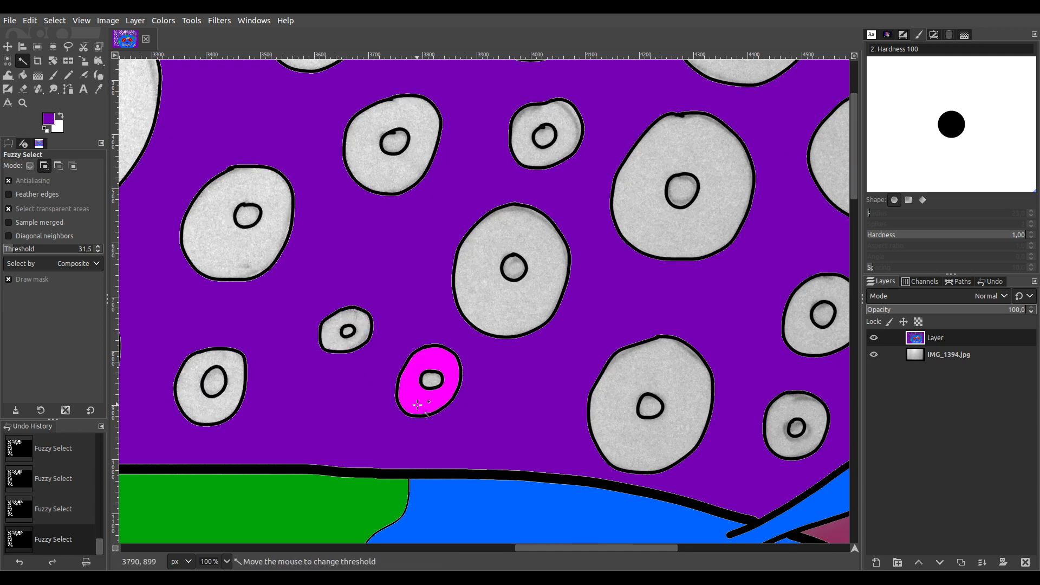
left_click_drag(648, 447, 534, 301)
key("ctrl+z")
key("ctrl+z")
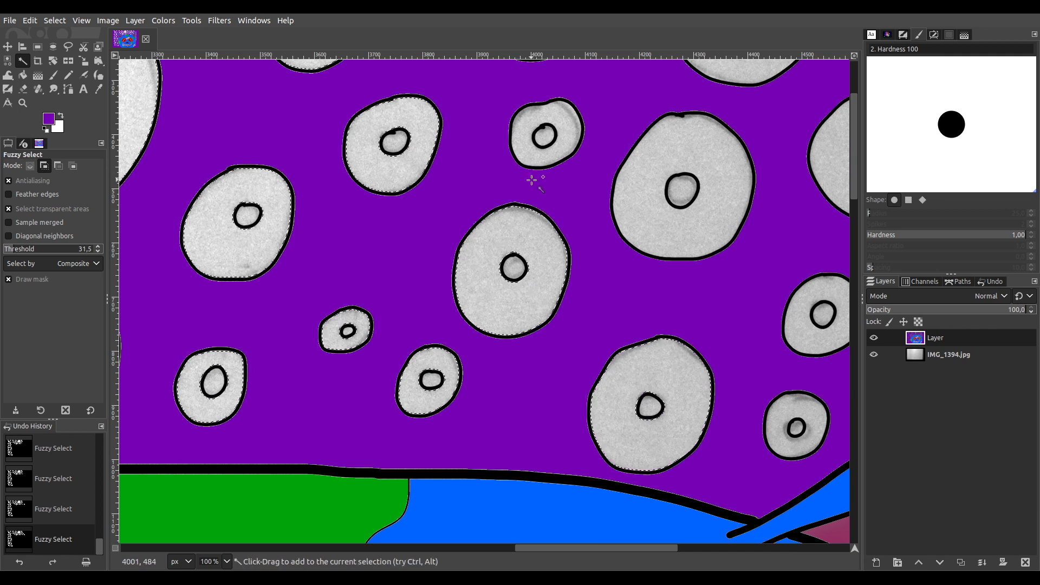
Add the circles on the inner side of the right ear, up to its tuft, to the selection
left_click_drag(727, 142, 437, 347)
left_click_drag(274, 215, 271, 214)
key("ctrl+z")
left_click(634, 379)
key("ctrl+z")
left_click(740, 440, "shift")
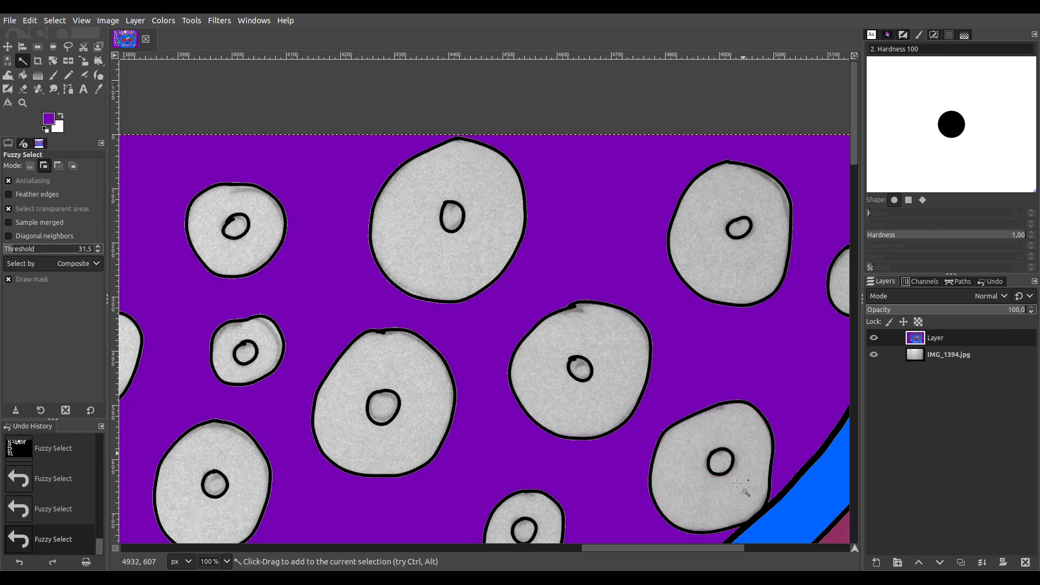
scroll(747, 487, "right", 6)
scroll(747, 487, "down", 3)
left_click(165, 456)
key("ctrl+z")
left_click(545, 130)
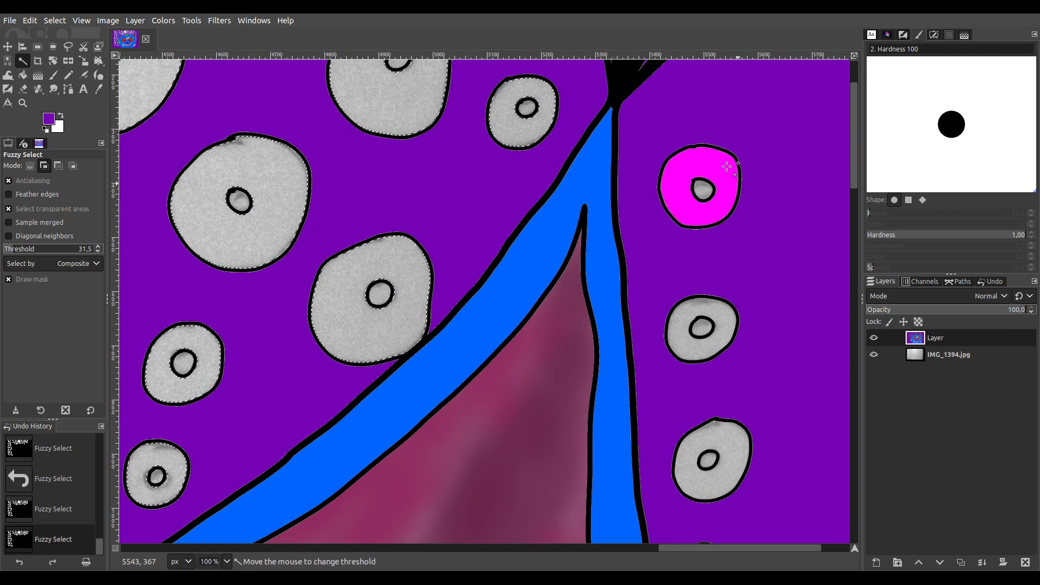
Add the circles along the outer edge of the right ear to the selection
scroll(726, 327, "down", 2)
scroll(736, 336, "down", 2)
scroll(614, 176, "up", 4)
left_click(545, 170, "shift")
left_click(524, 351, "shift")
scroll(606, 271, "down", 5)
scroll(606, 271, "left", 2)
left_click(628, 165, "shift")
left_click_drag(617, 386, 618, 468)
Add the circles beside the right ear's base to the selection, down to the half-dark one
scroll(617, 467, "down", 6)
scroll(618, 468, "left", 1)
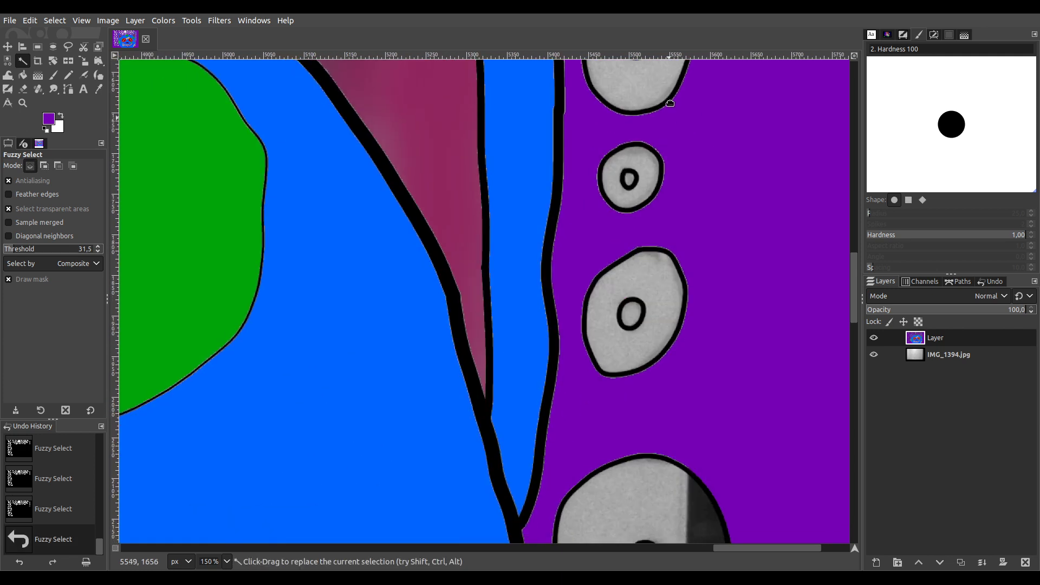
left_click(631, 157, "shift")
left_click(611, 476)
Add the circles right of the face, from the brown patch down to the tan patch, to the selection
scroll(611, 477, "down", 6)
scroll(611, 477, "right", 1)
scroll(603, 425, "down", 6)
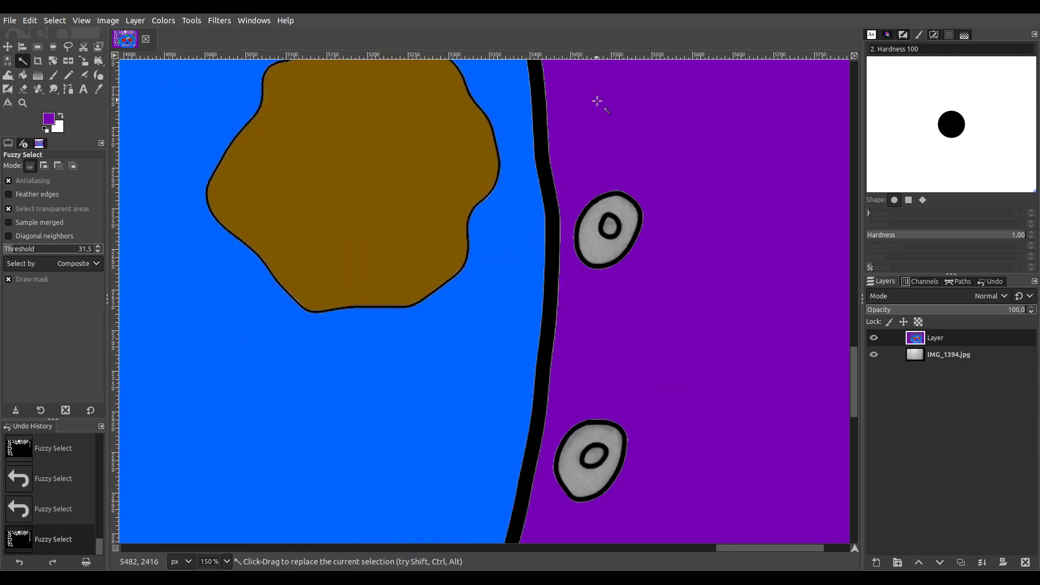
left_click(619, 208, "shift")
left_click(619, 445, "shift")
scroll(657, 472, "down", 6)
scroll(657, 471, "left", 1)
left_click(622, 296, "shift")
scroll(636, 445, "down", 8)
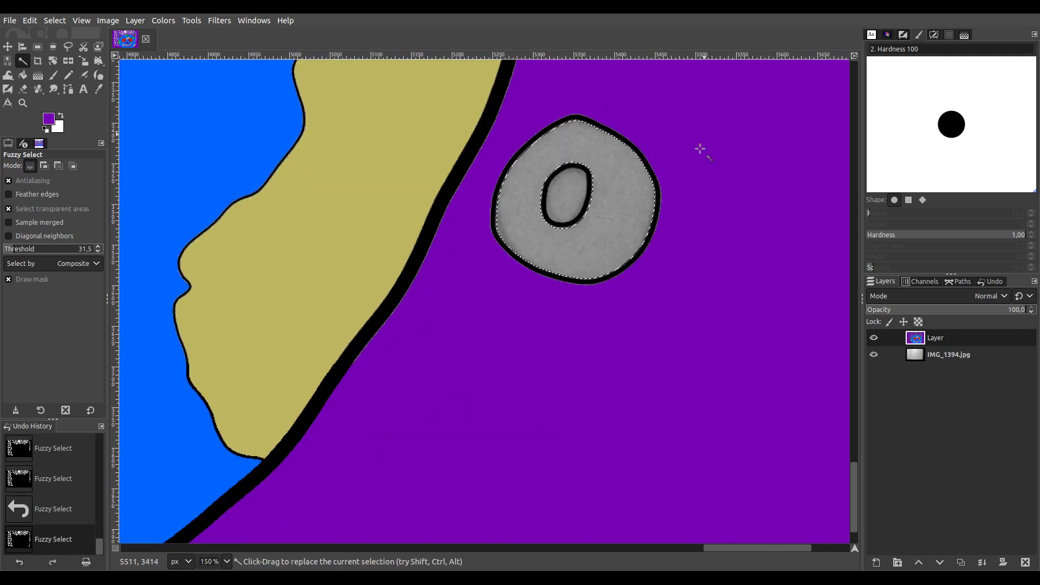
Add the missed small circle left of the cat's face to the selection
scroll(594, 213, "down", 1)
scroll(585, 258, "down", 3)
scroll(331, 386, "down", 2)
left_click(233, 307, "shift")
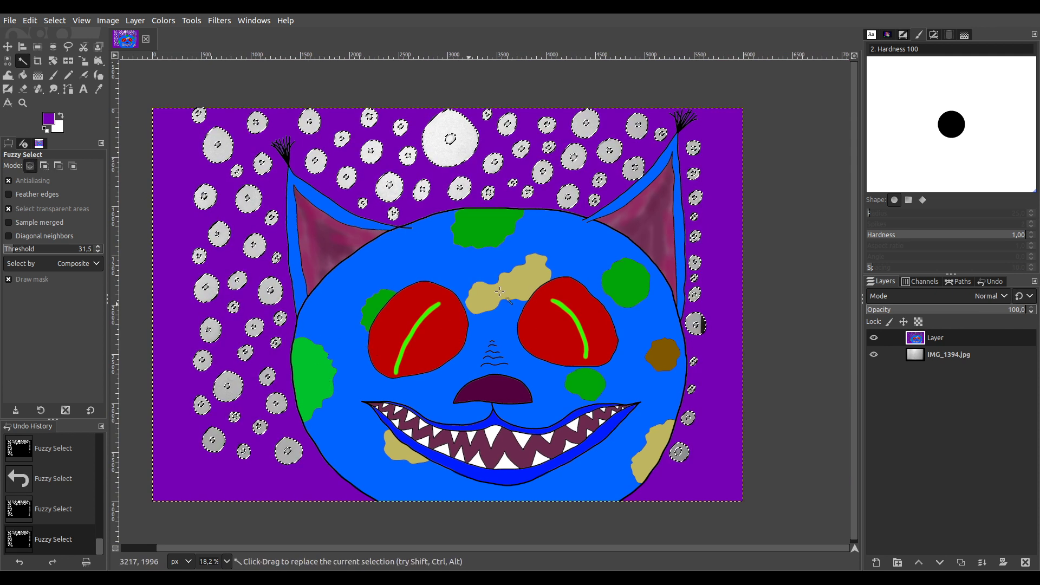
Paint all selected background circles white using the Paintbrush at size 1143, and save the image
left_click(53, 76)
mouse_move(195, 116)
left_mouse_down()
mouse_move(202, 342)
mouse_move(232, 467)
mouse_move(284, 475)
mouse_move(282, 373)
left_mouse_up()
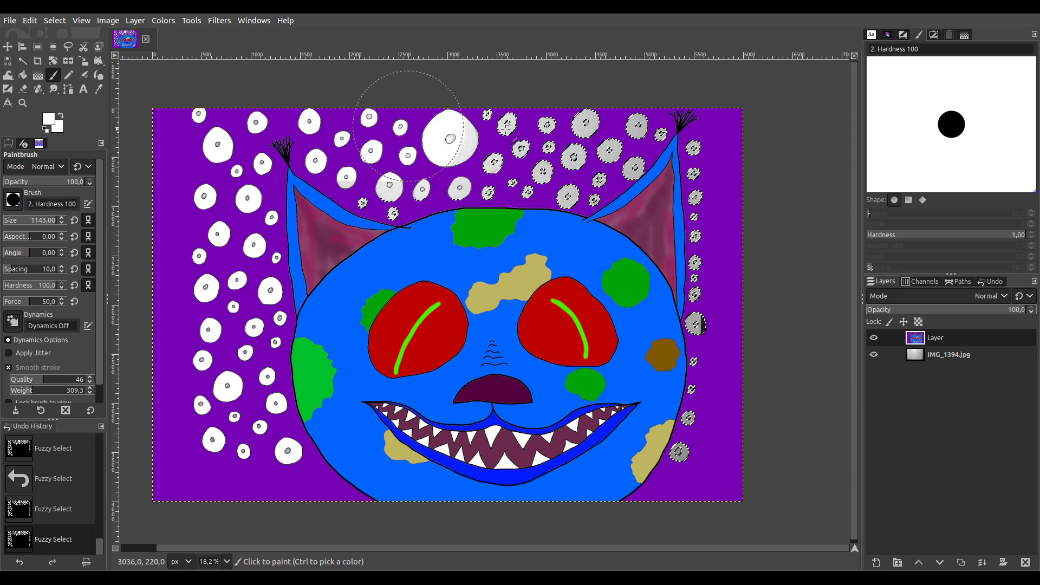
left_click_drag(469, 188, 233, 186)
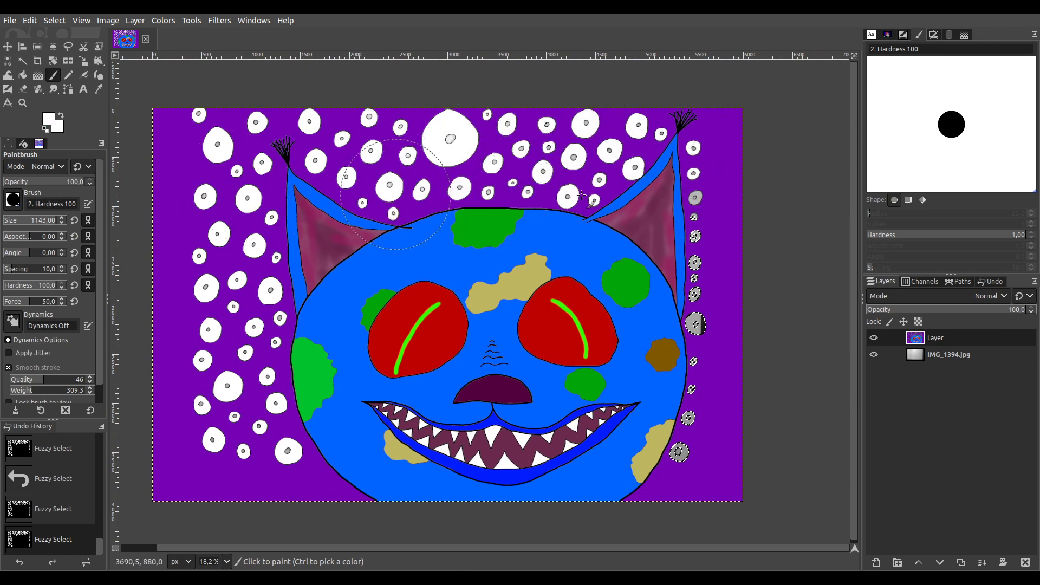
mouse_move(672, 132)
left_mouse_down()
mouse_move(694, 233)
mouse_move(693, 347)
mouse_move(666, 480)
left_mouse_up()
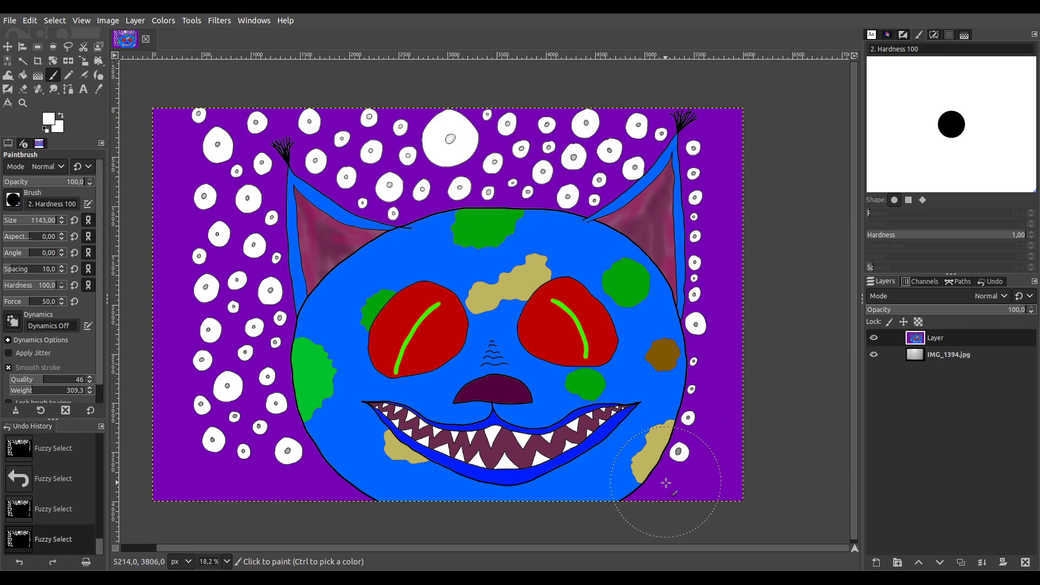
left_click_drag(577, 480, 569, 476)
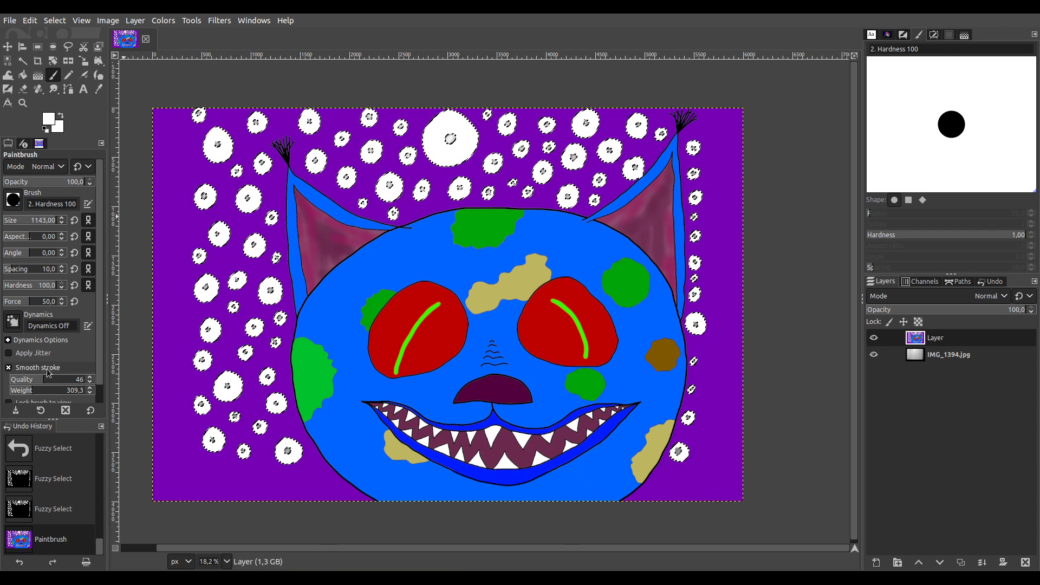
left_click(78, 565)
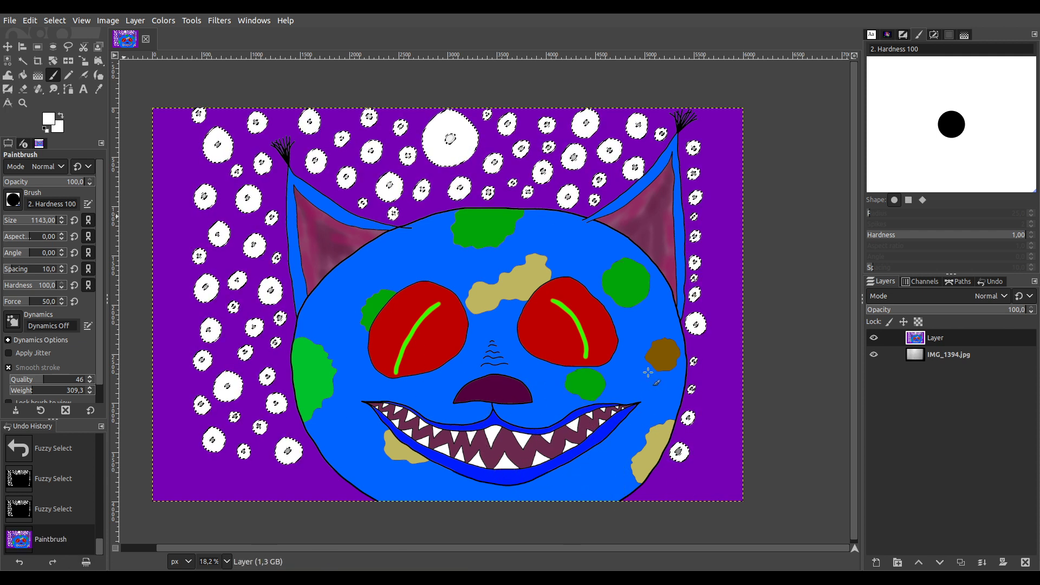
key("ctrl+s")
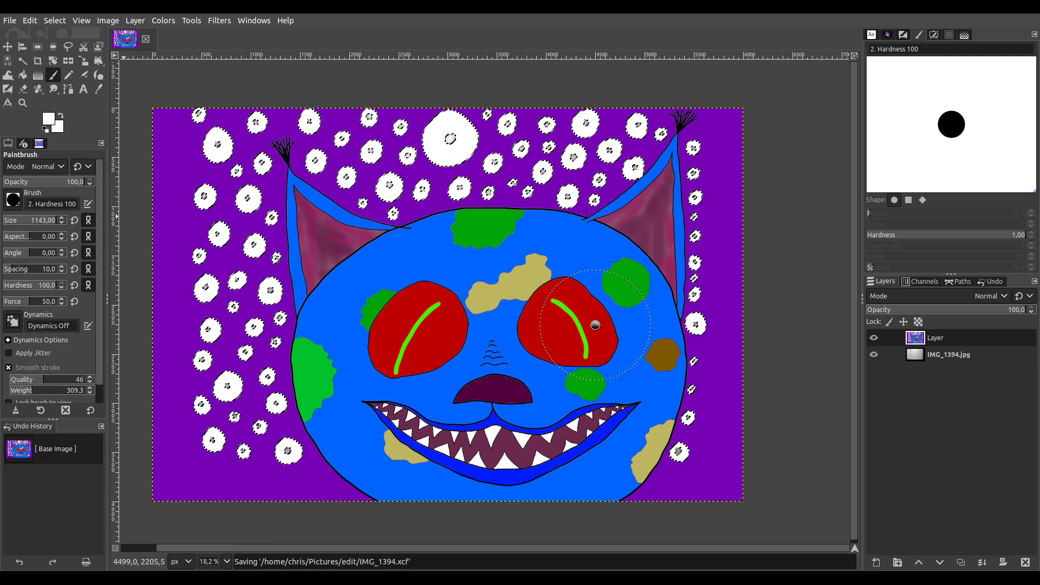
Replace the current selection with the grey centres of the background circles, using Select by Color with a threshold of 15
key("ctrl+a")
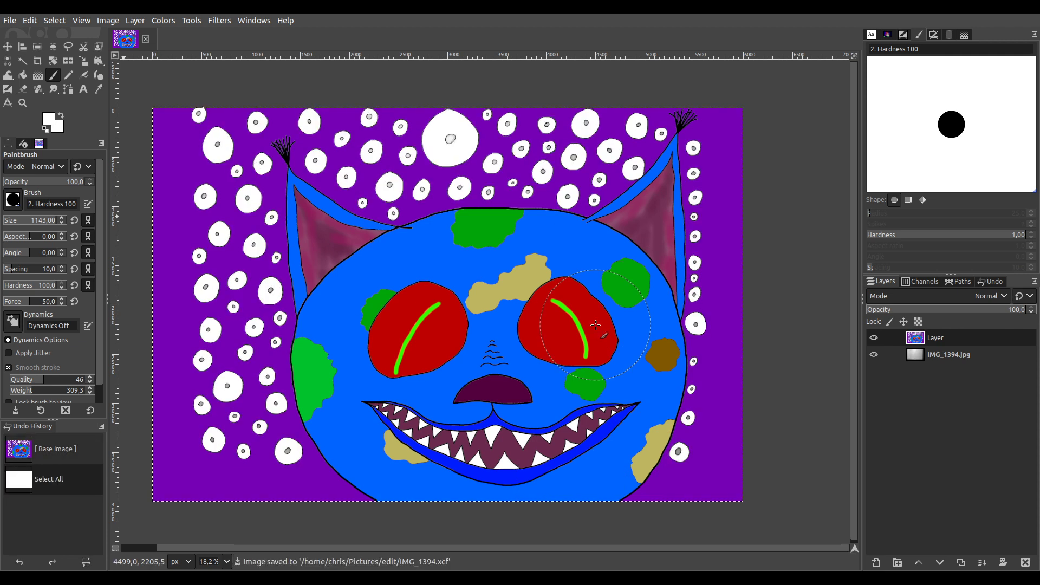
left_click(22, 60)
scroll(206, 475, "up", 4)
scroll(519, 401, "down", 3)
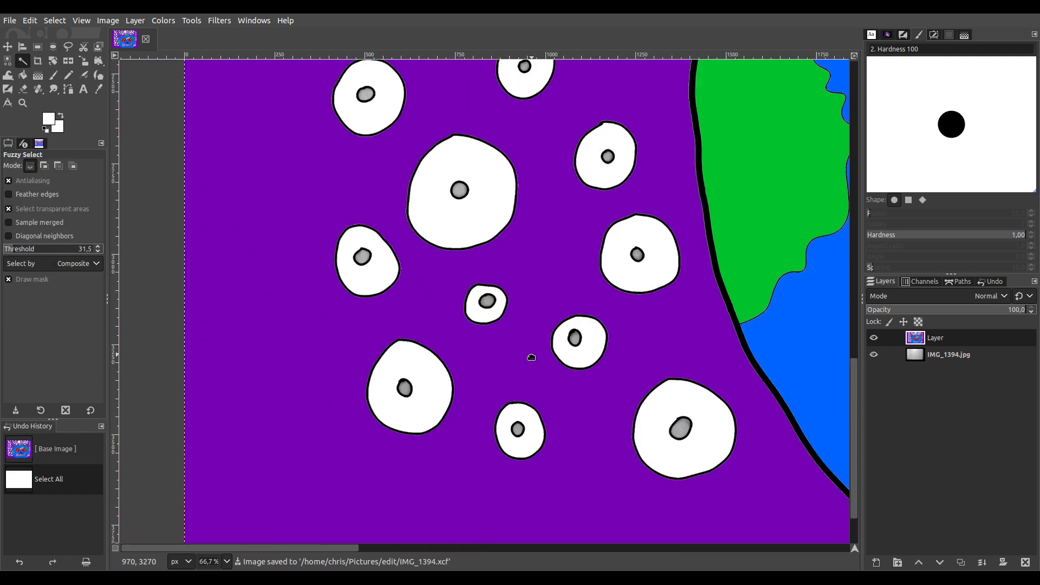
scroll(557, 399, "down", 3)
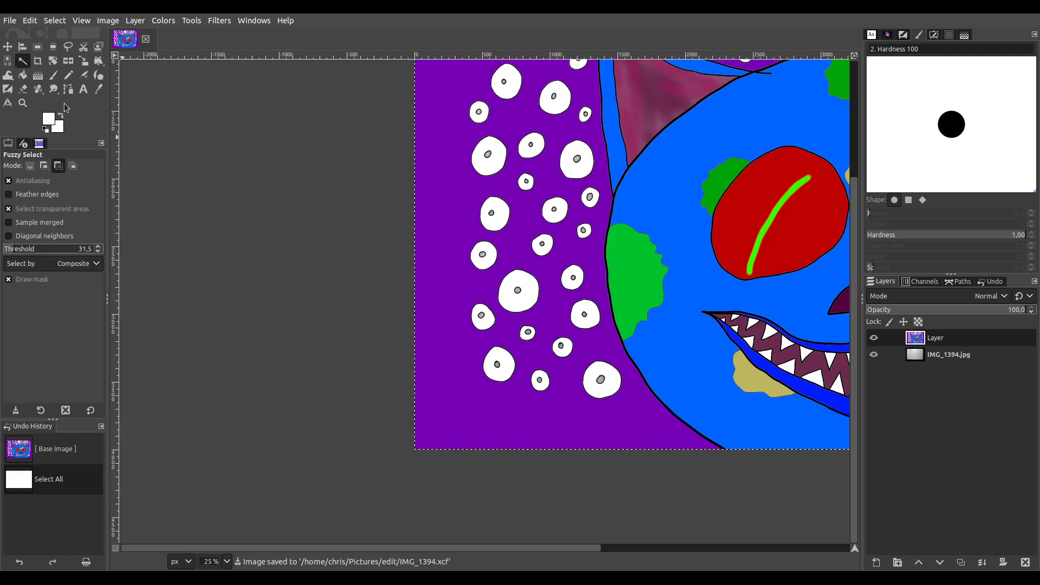
left_click(8, 61)
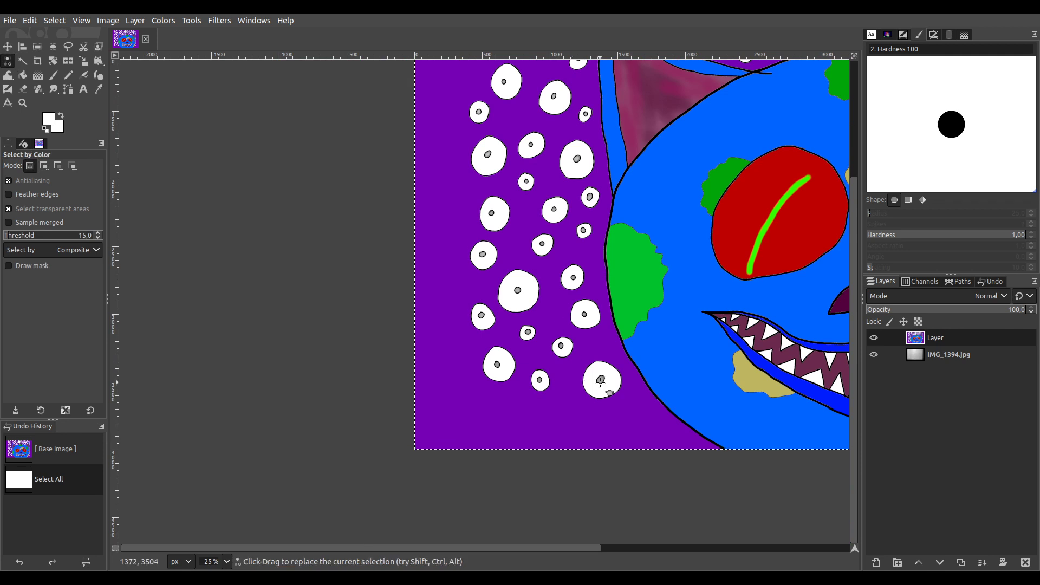
left_click(649, 353)
scroll(644, 349, "down", 2)
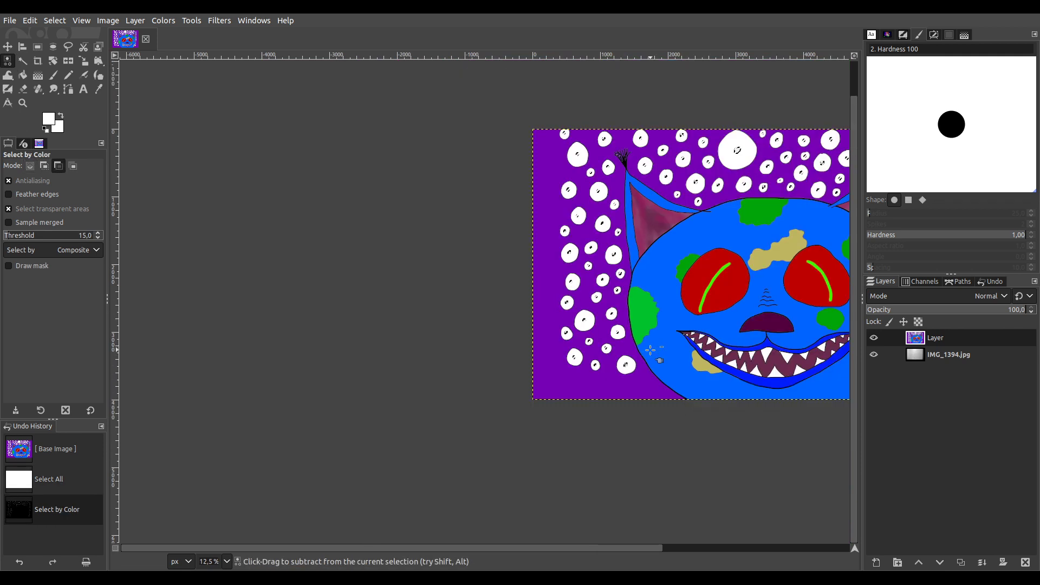
left_click_drag(641, 342, 422, 335)
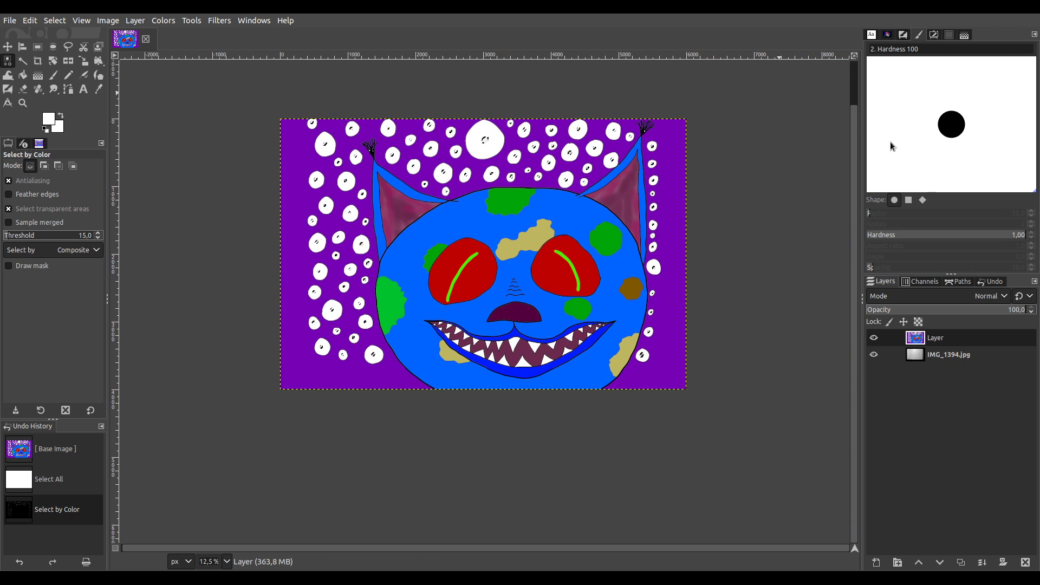
Paint the selected circle centres orange using the Paintbrush at size 1143, and reset the selection to the whole image
left_click(53, 74)
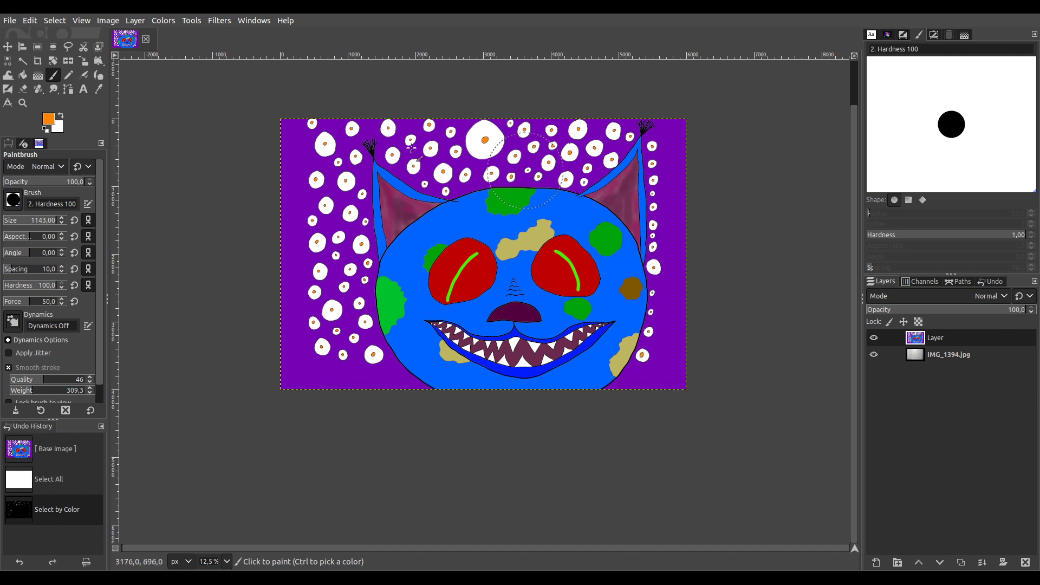
left_click(520, 138)
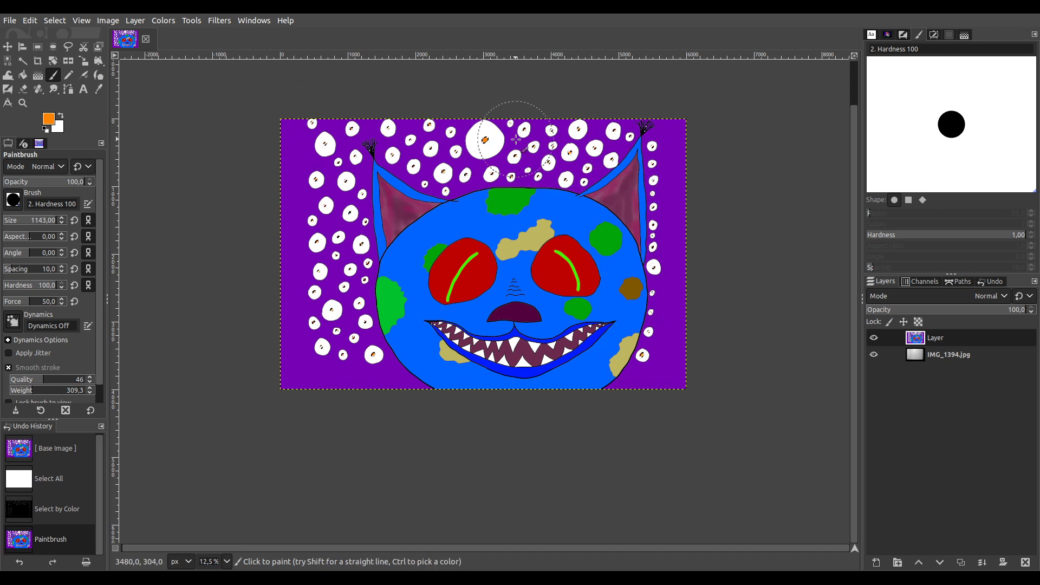
key("ctrl+a")
Check the recoloured circle centres up close and save the image
scroll(328, 144, "up", 2, "ctrl")
scroll(302, 151, "up", 6, "ctrl")
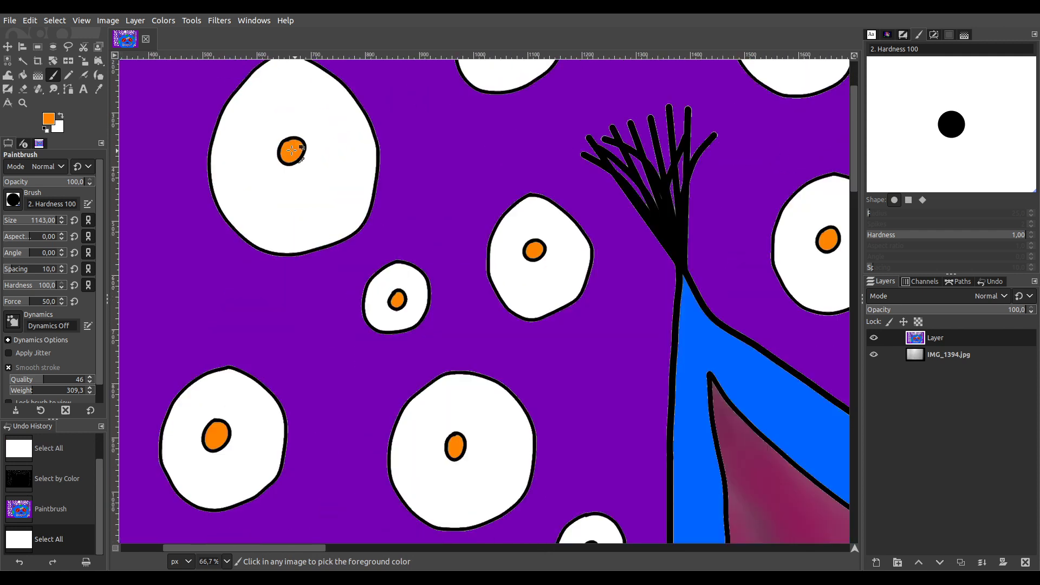
scroll(297, 151, "down", 6, "ctrl")
scroll(301, 244, "down", 2, "ctrl")
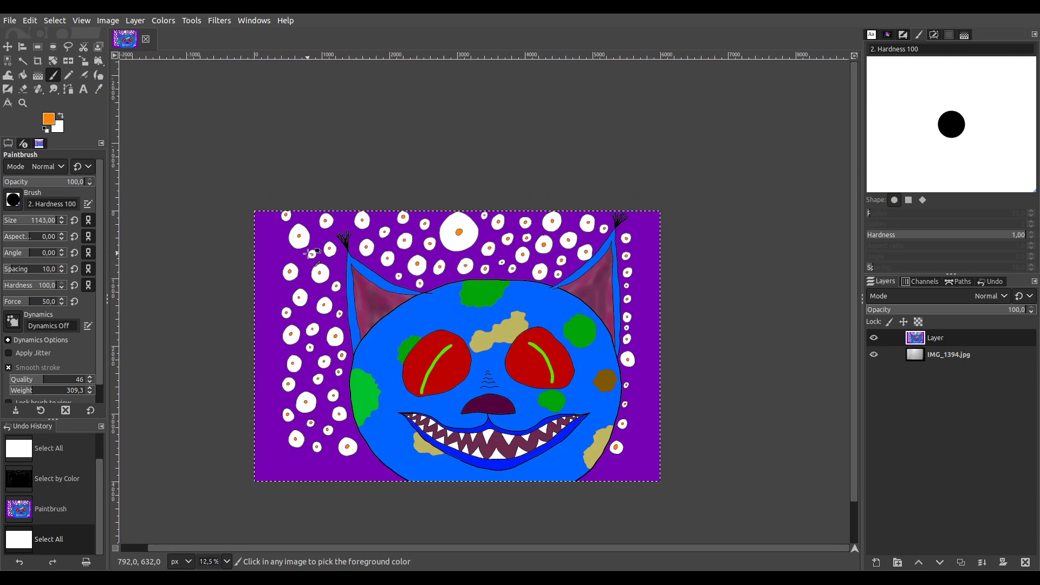
scroll(488, 255, "down", 1)
scroll(596, 260, "left", 2)
scroll(668, 261, "up", 1, "ctrl")
left_click_drag(668, 261, 553, 316)
key("ctrl+s")
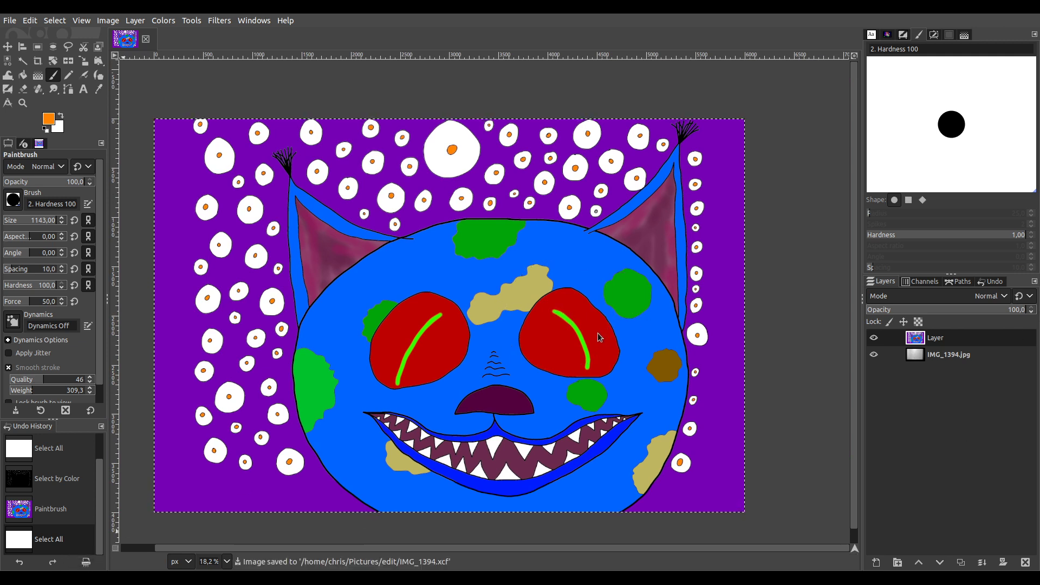
Apply a Gaussian Blur to a duplicate of the coloured layer and lower that copy beneath the IMG_1394.jpg layer
left_click(956, 562)
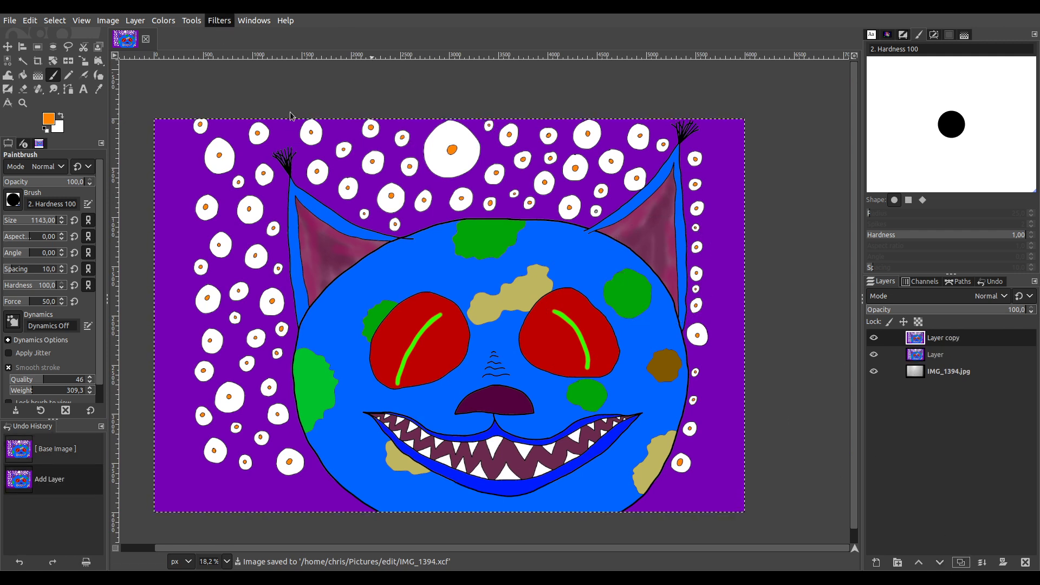
left_click(403, 98)
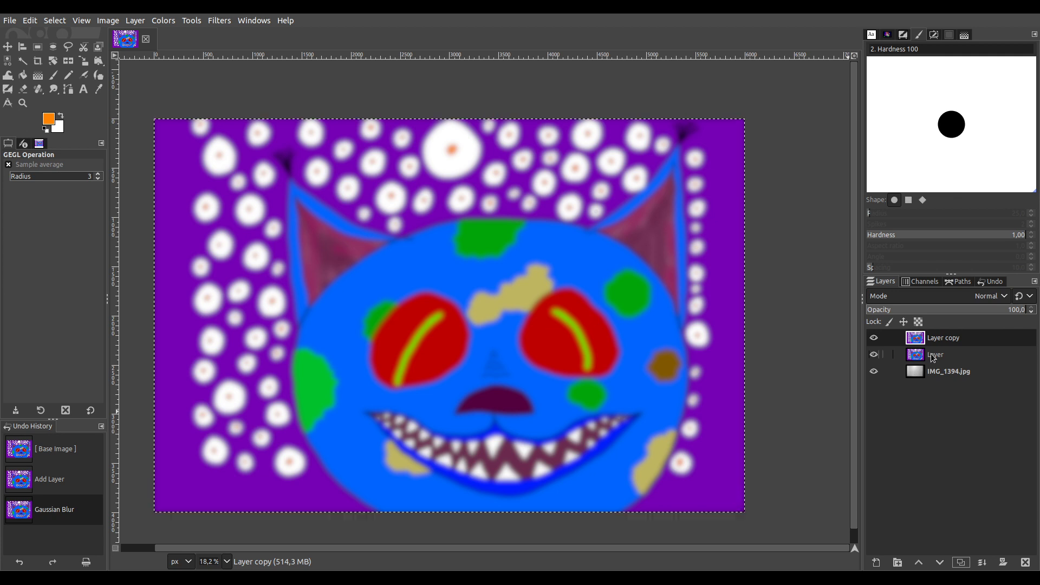
left_click(940, 563)
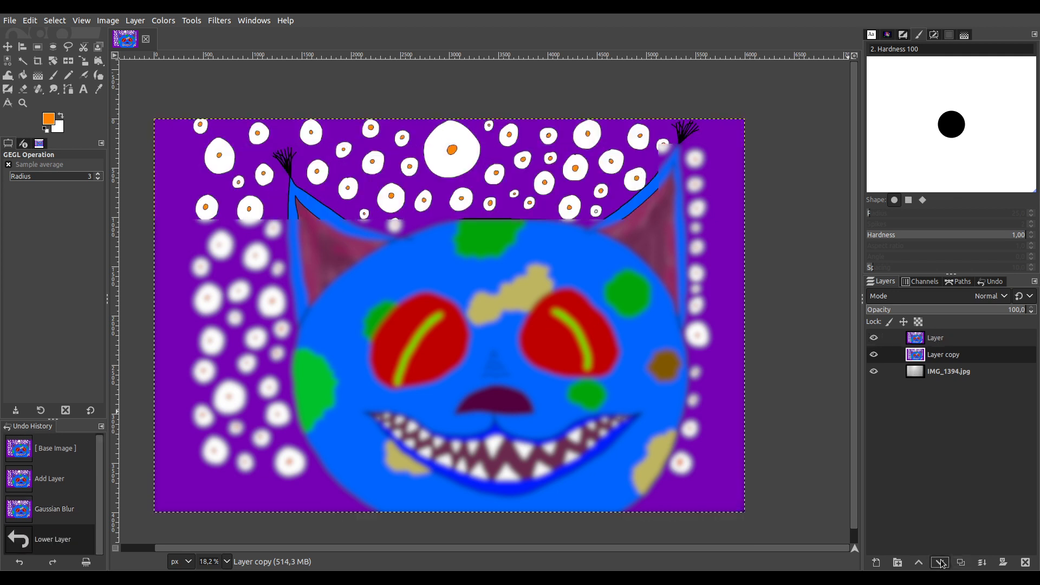
left_click(942, 564)
Set the blend mode of the sharp coloured layer above the photo to Burn
left_click(941, 338)
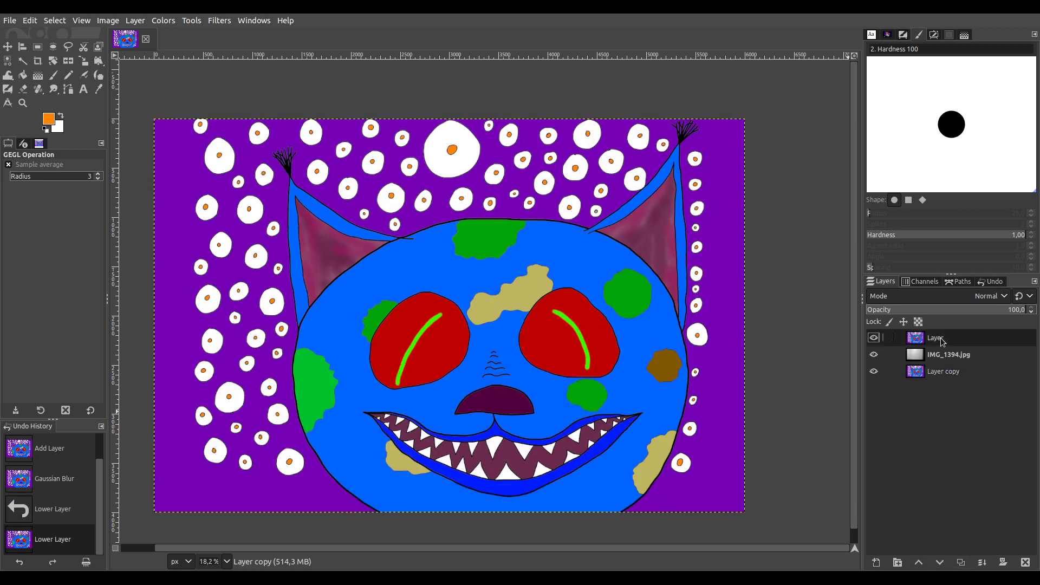
scroll(985, 297, "down", 5)
scroll(985, 297, "down", 5)
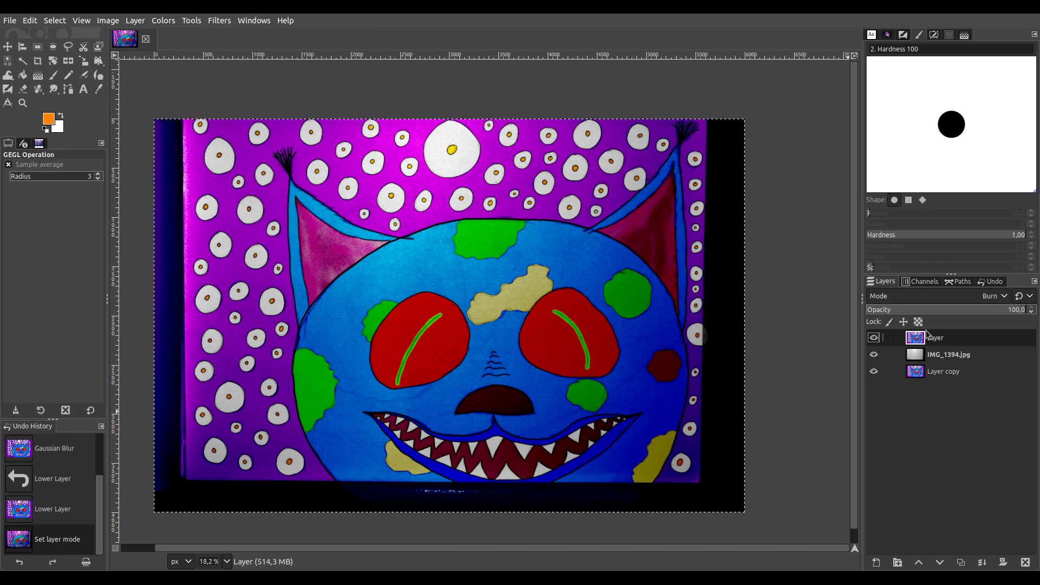
Try several blend modes on the IMG_1394.jpg layer, including Screen, Addition and Multiply, and set it to Overlay
left_click(942, 356)
scroll(981, 296, "down", 1)
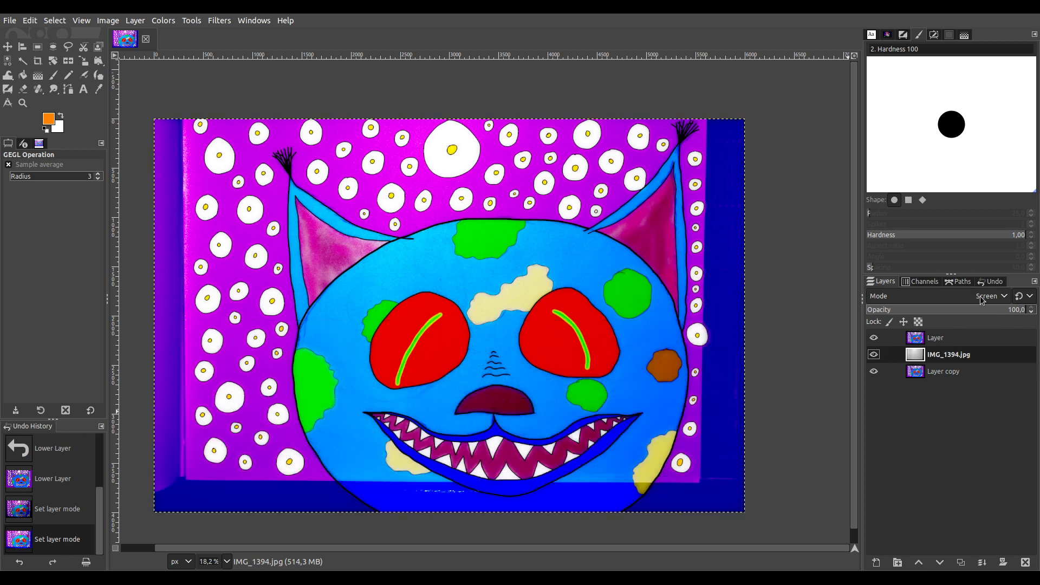
scroll(981, 299, "down", 2)
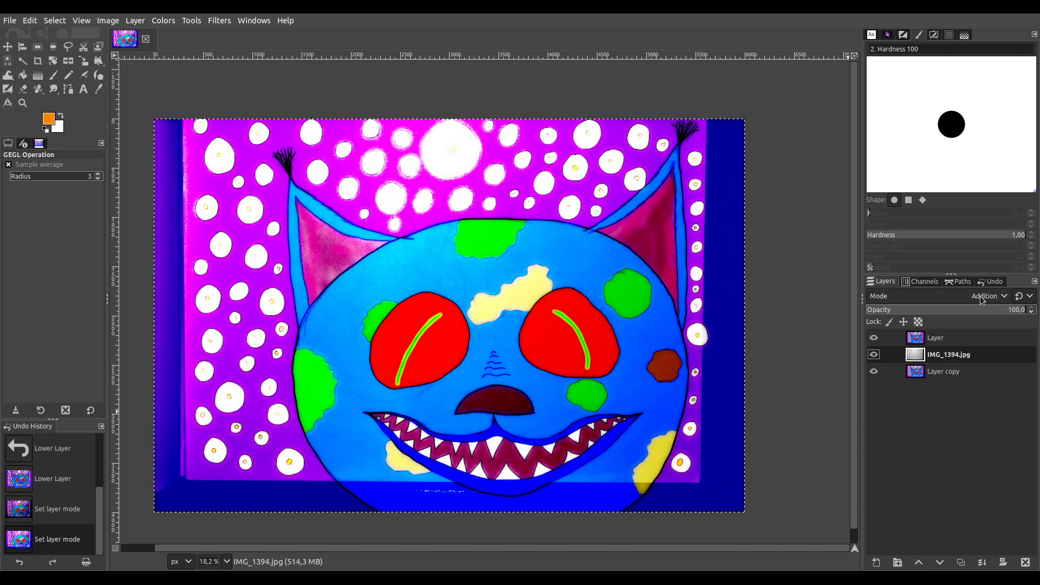
scroll(982, 299, "down", 1)
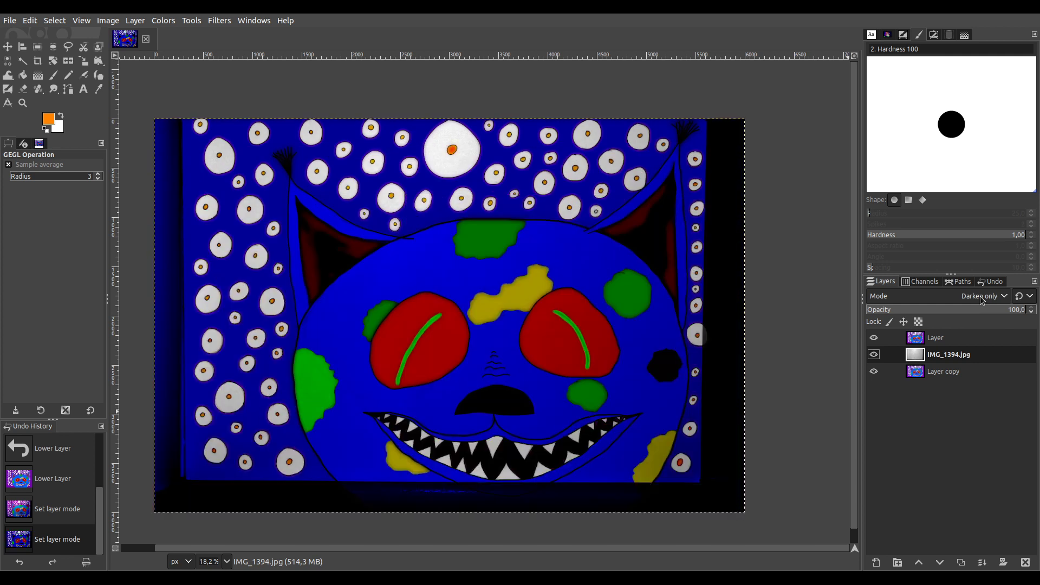
scroll(982, 299, "down", 1)
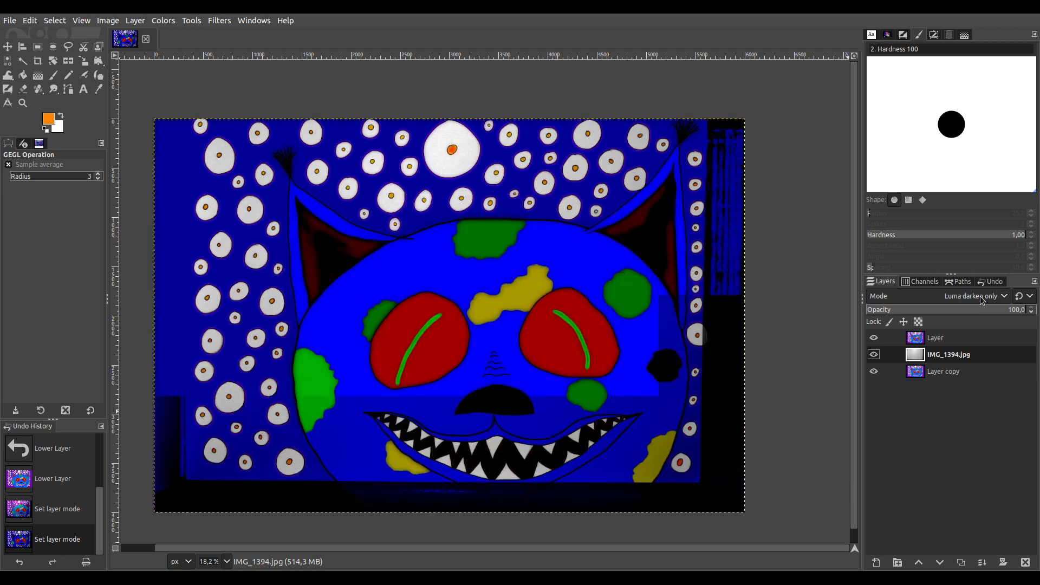
scroll(982, 299, "down", 1)
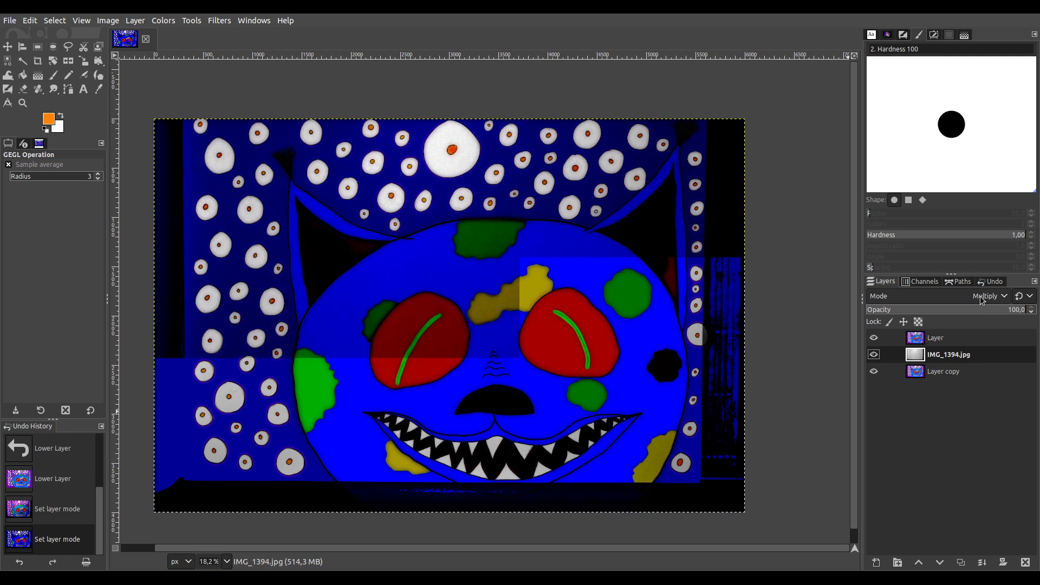
scroll(981, 299, "down", 1)
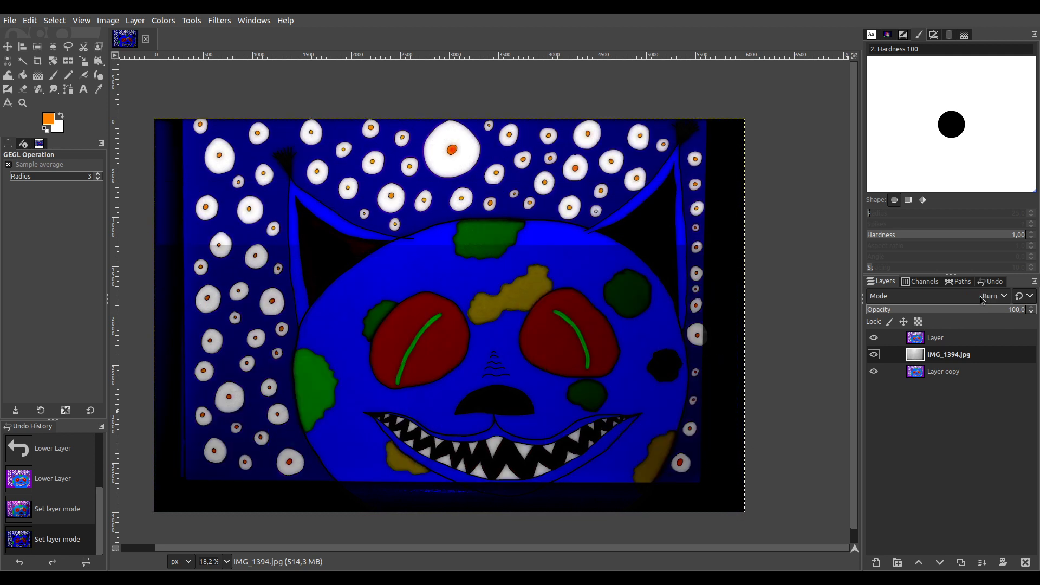
scroll(982, 299, "down", 2)
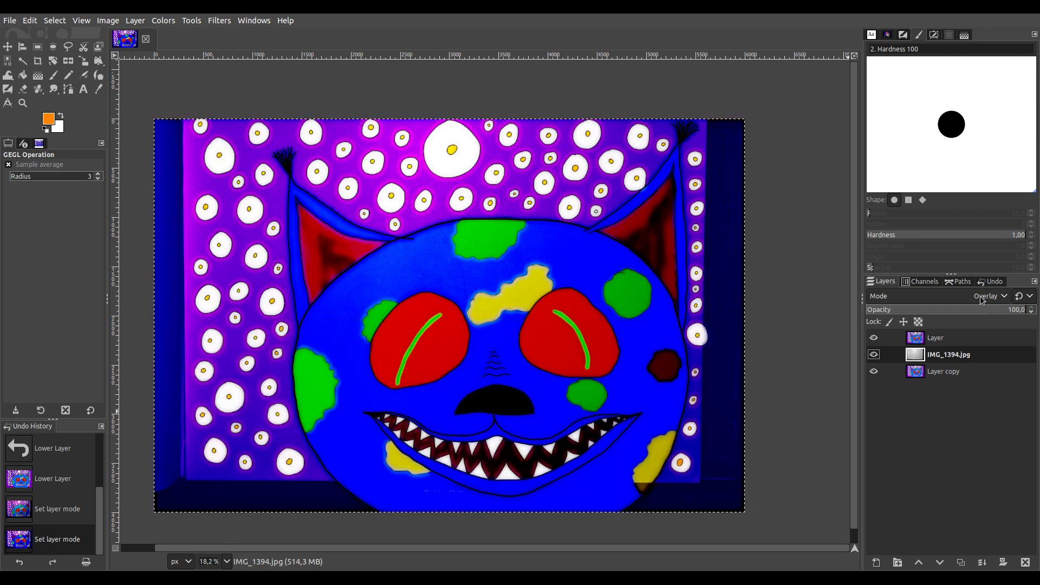
Duplicate the sharp coloured layer, try Addition, Darken only and Dodge on the copy, and set its blend mode to Screen
left_click(951, 339)
left_click(961, 558)
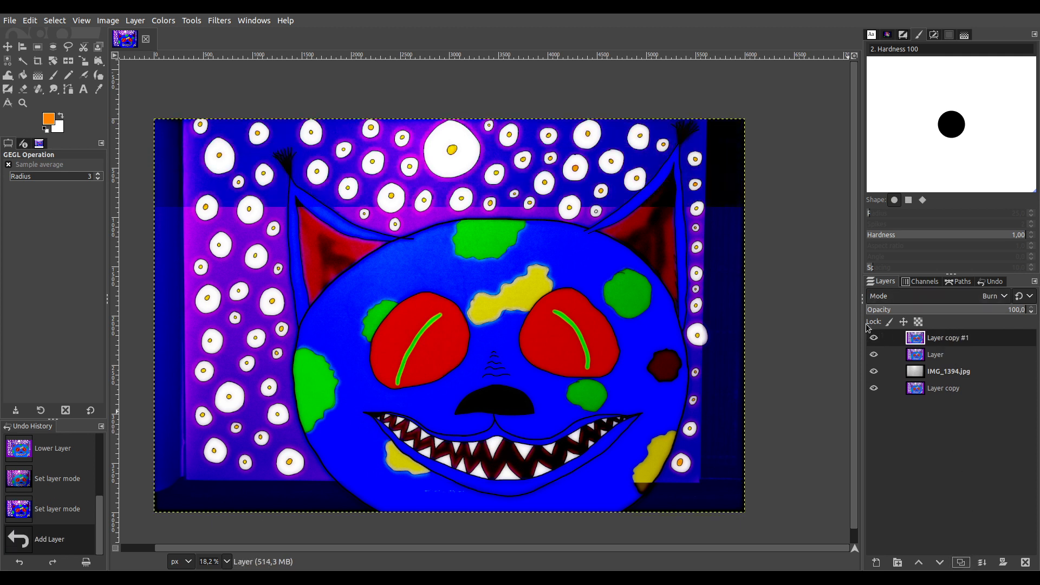
scroll(970, 299, "up", 4)
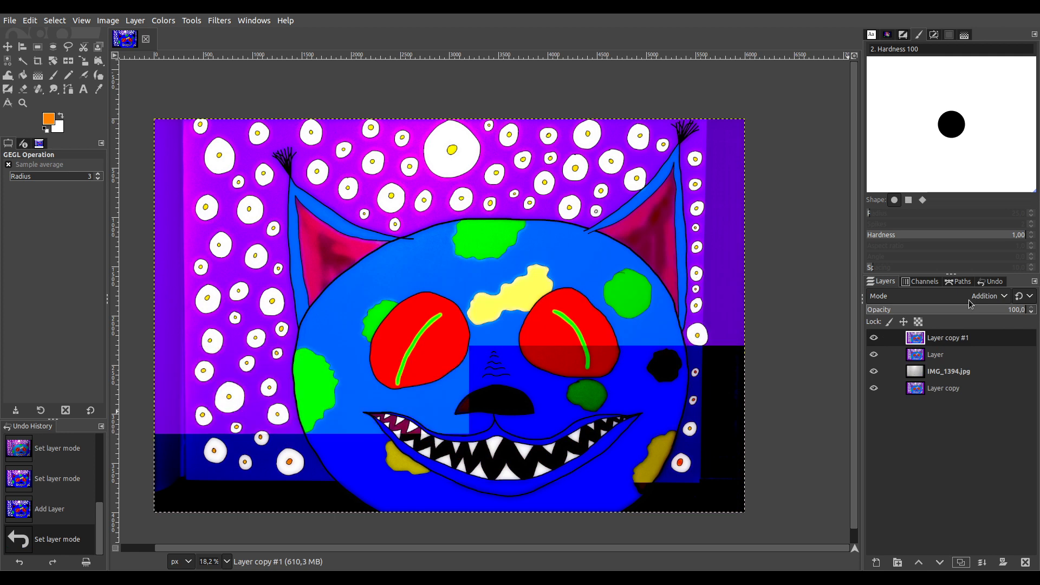
scroll(969, 299, "down", 1)
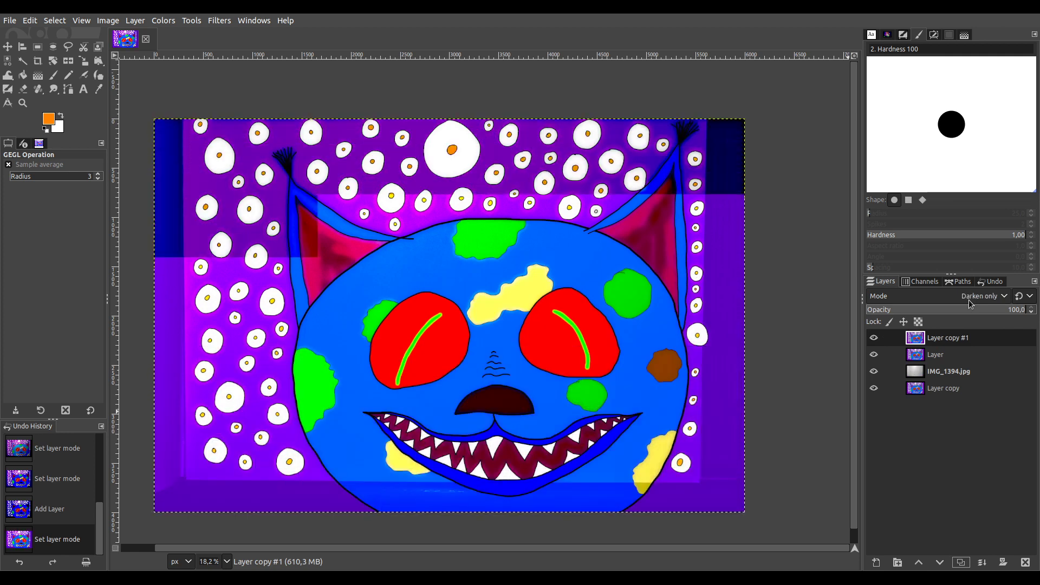
scroll(970, 299, "up", 2)
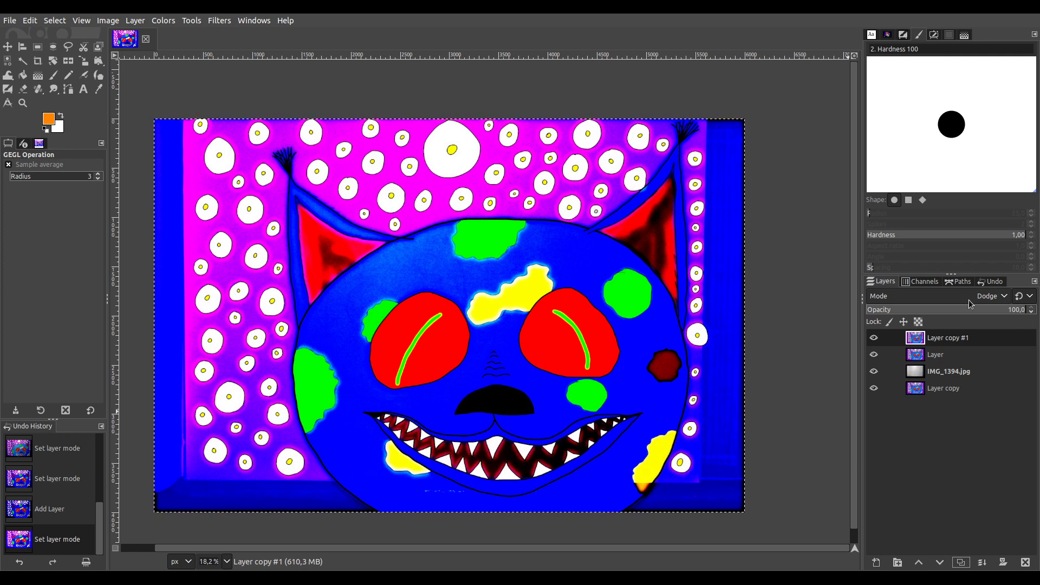
scroll(968, 300, "up", 1)
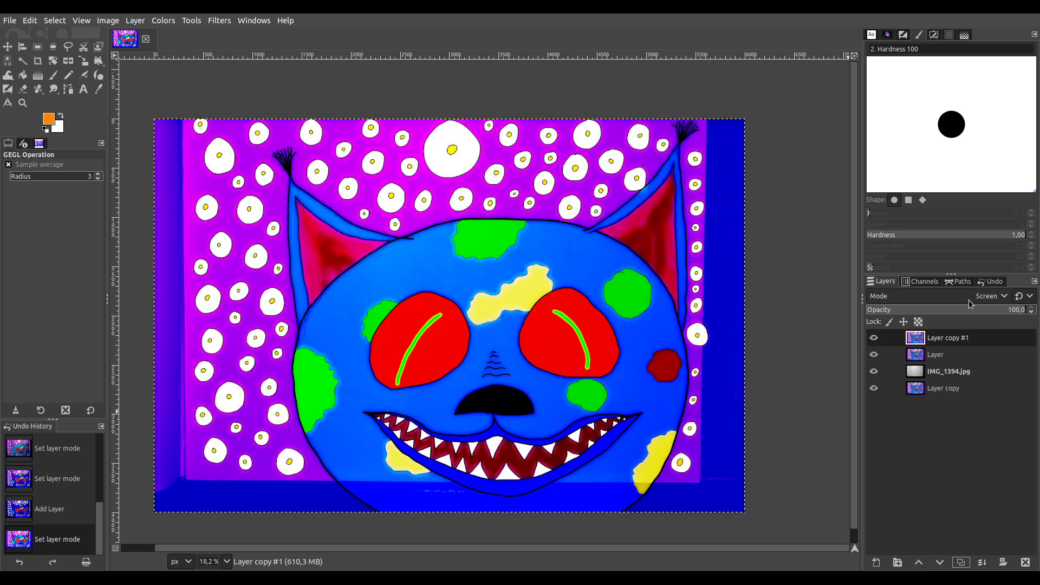
Lower the opacity of the top Screen-mode copy to 53.9 and merge all visible layers
left_click_drag(653, 364, 681, 348)
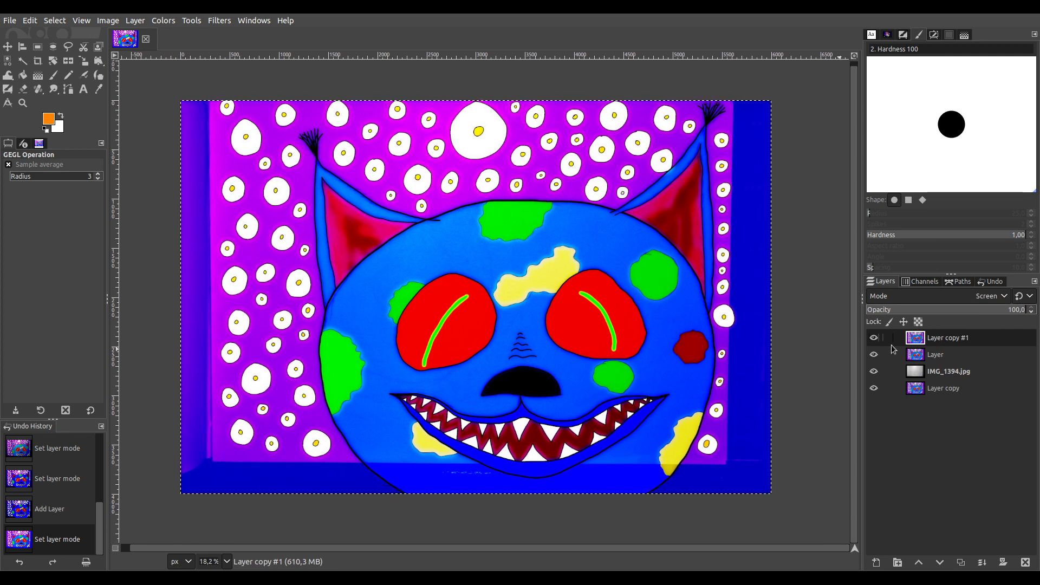
left_click(968, 311)
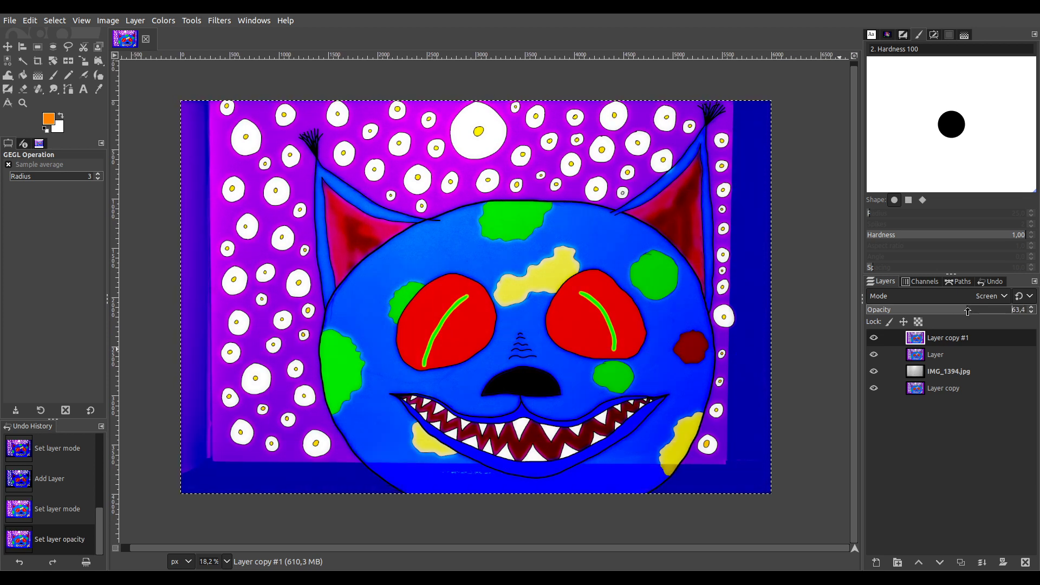
left_click(986, 311)
left_click(998, 311)
left_click(944, 311)
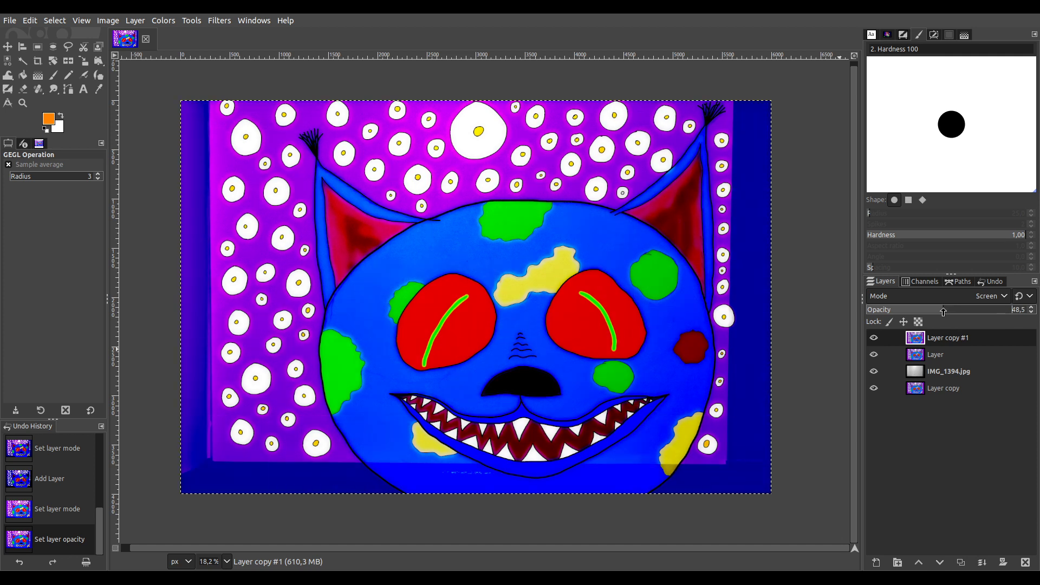
left_click_drag(943, 311, 952, 311)
left_click(982, 562, "ctrl")
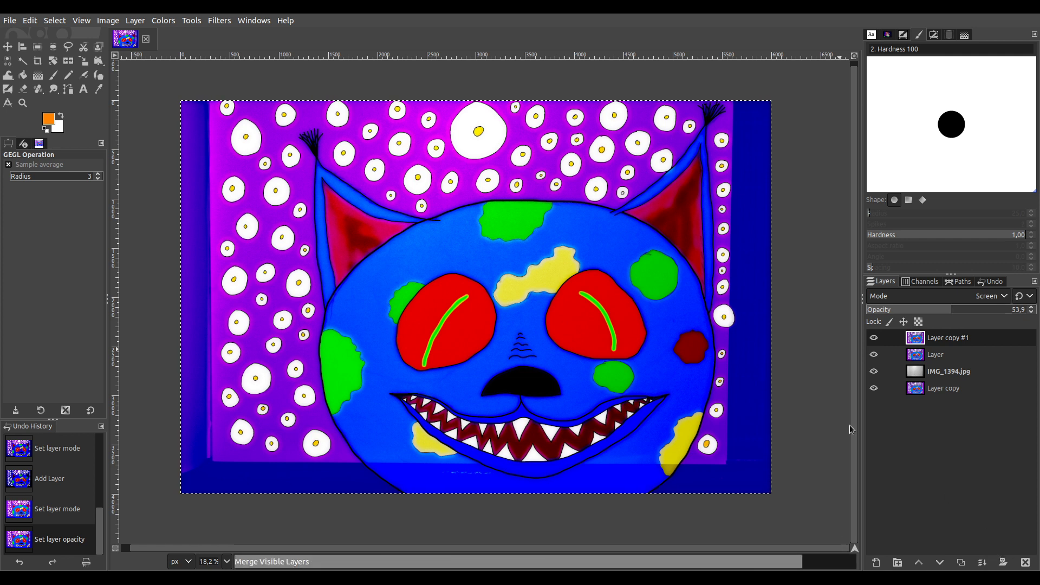
Duplicate the merged layer, try Dodge on the copy, and set its blend mode to Addition
left_click(960, 562)
scroll(984, 296, "down", 5)
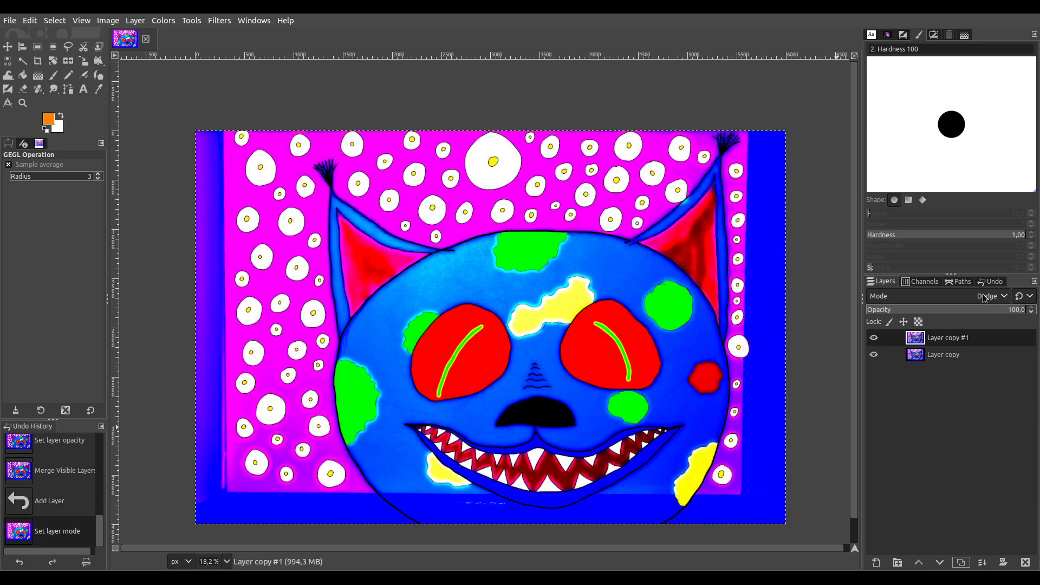
scroll(985, 298, "down", 1)
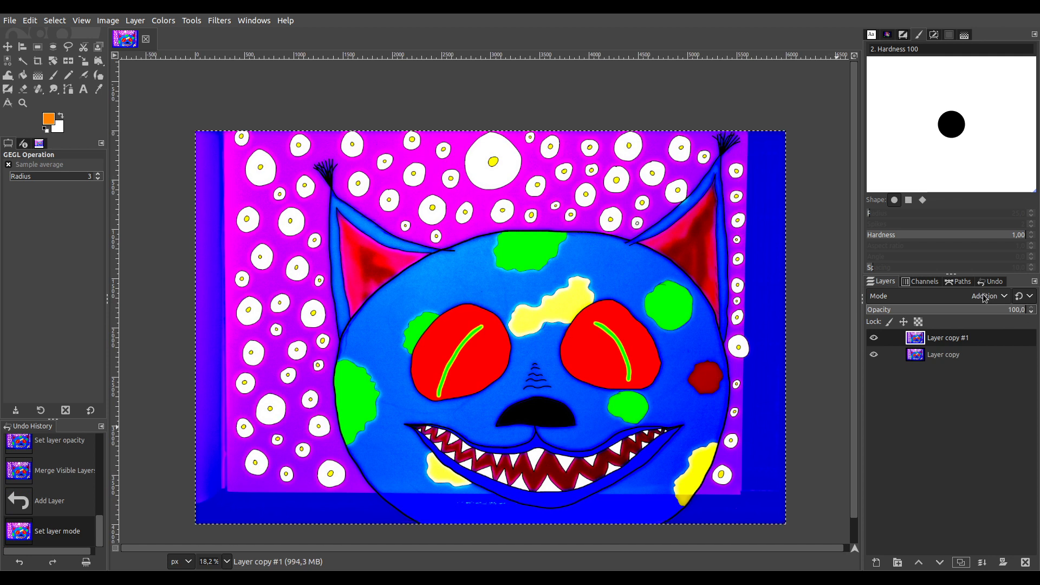
Hide and show the Addition copy to compare the effect, and merge it down into the layer below
left_click(873, 338)
left_click(872, 338)
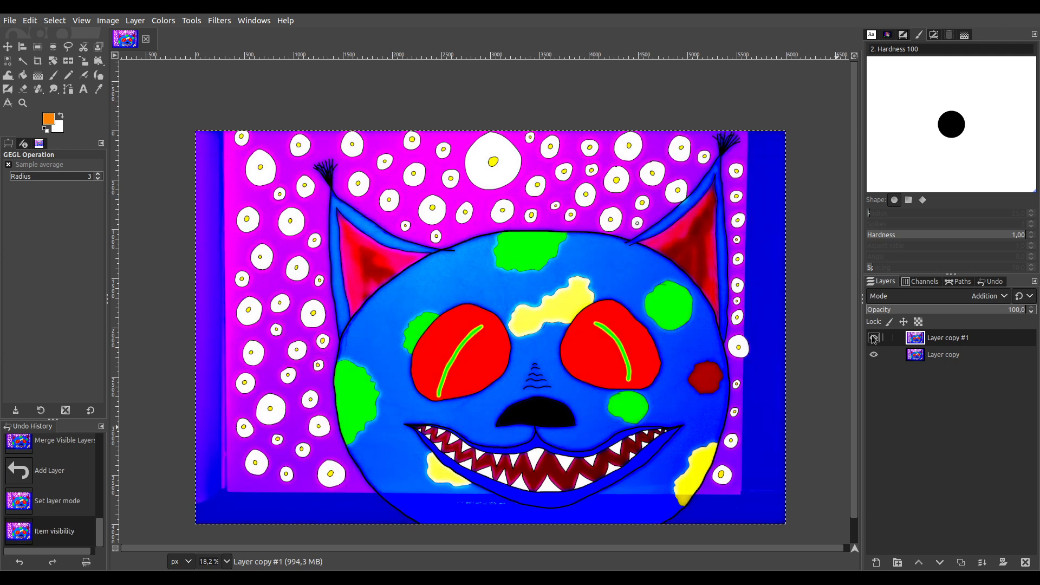
left_click(981, 562)
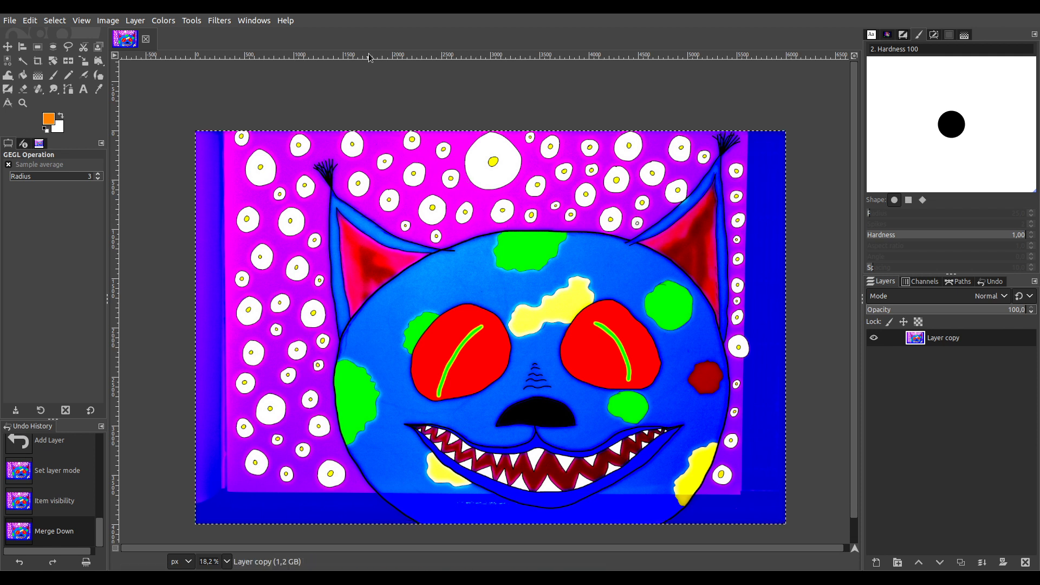
Scale the image down to about 3000 pixels wide, undo the scaling and reapply it
left_click(107, 20)
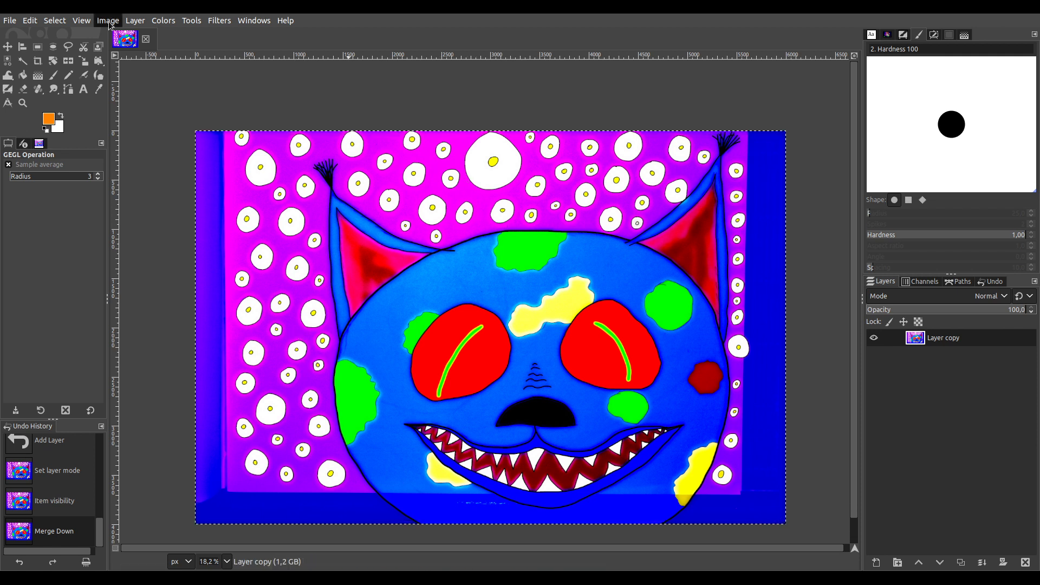
left_click(149, 172)
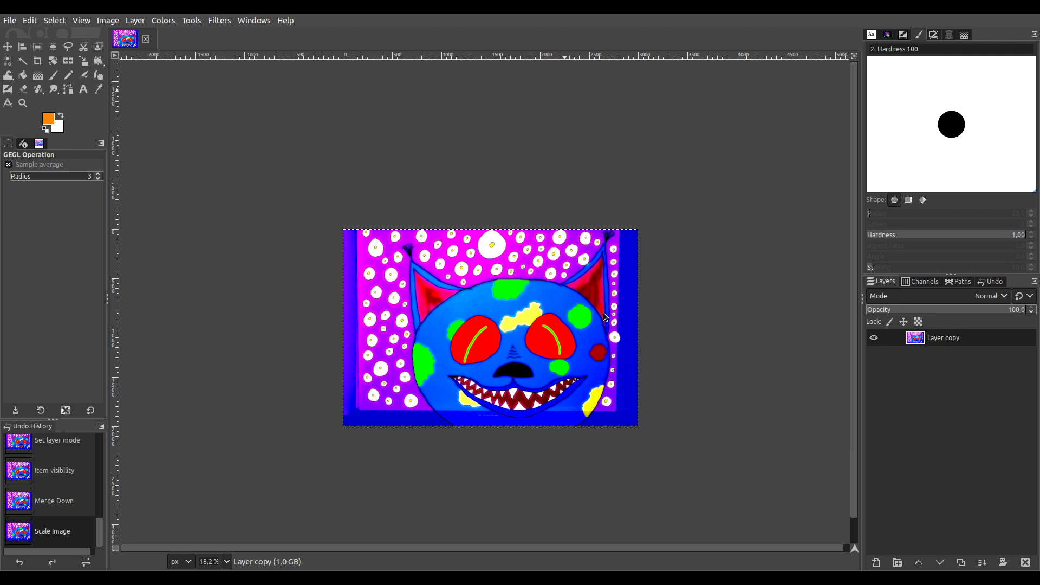
key("ctrl+z")
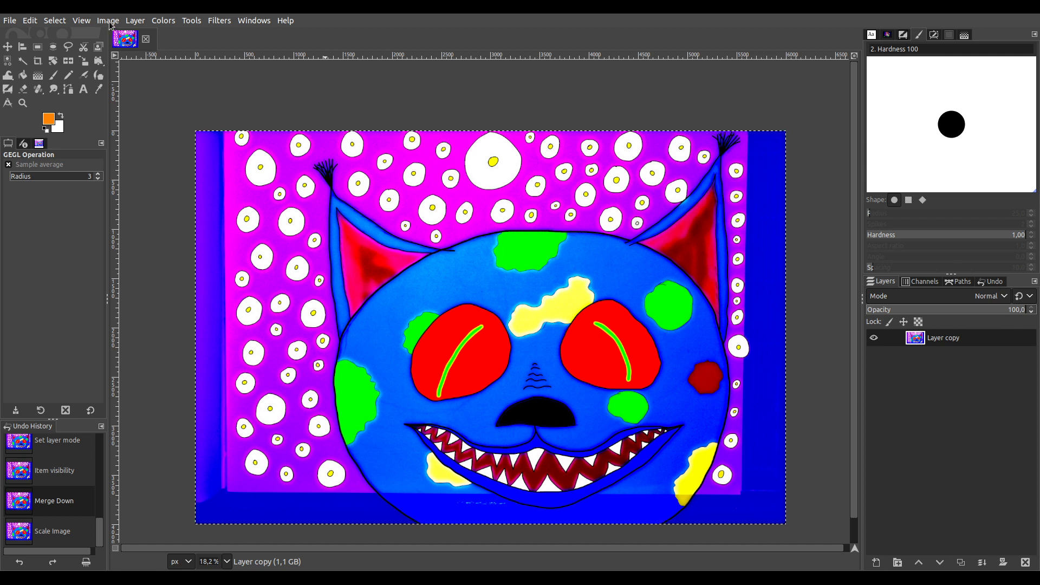
left_click(48, 536)
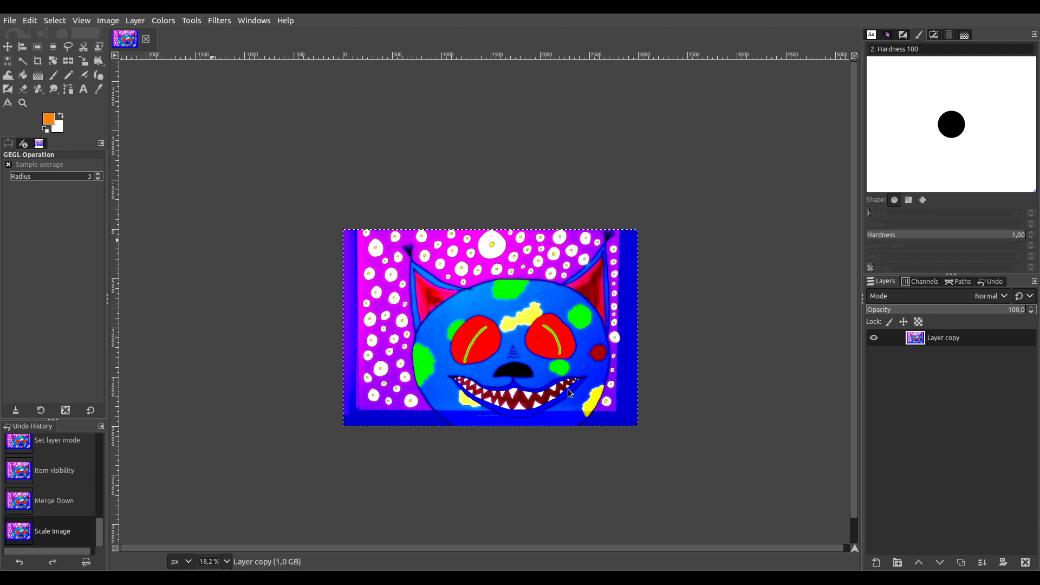
Export the scaled-down image and undo the scaling to return to the full-size version
key("ctrl+e")
key("ctrl+z")
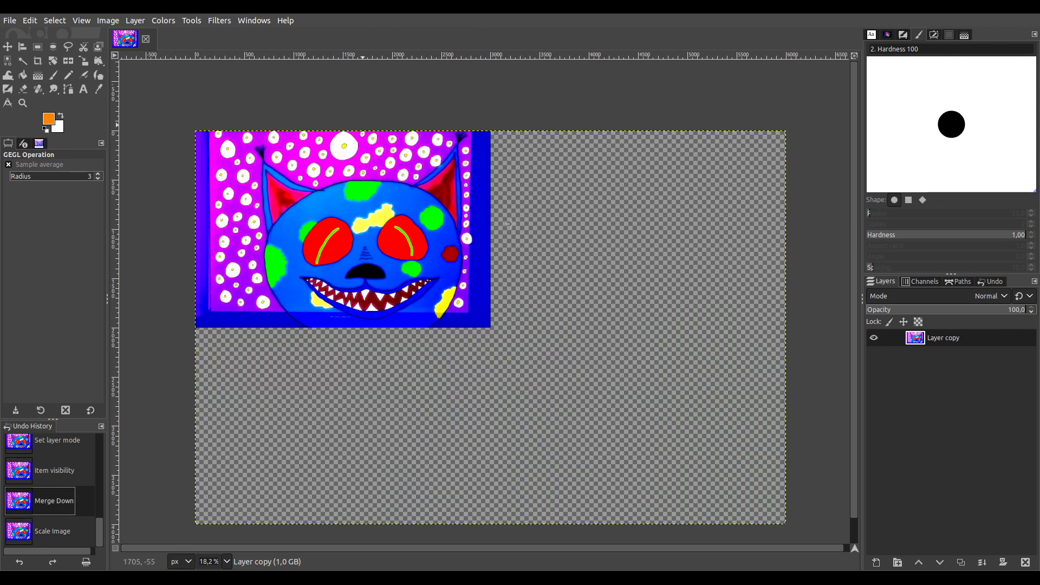